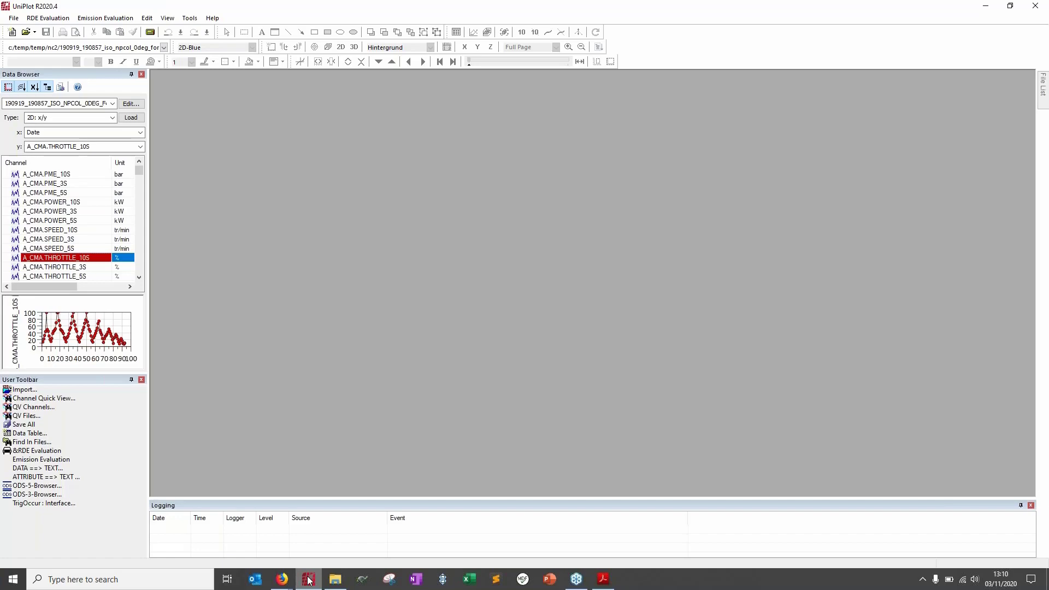
Place UniPlot beside the tutorial PDF and check the available interface languages in the global settings without changing anything.
key(super+Right)
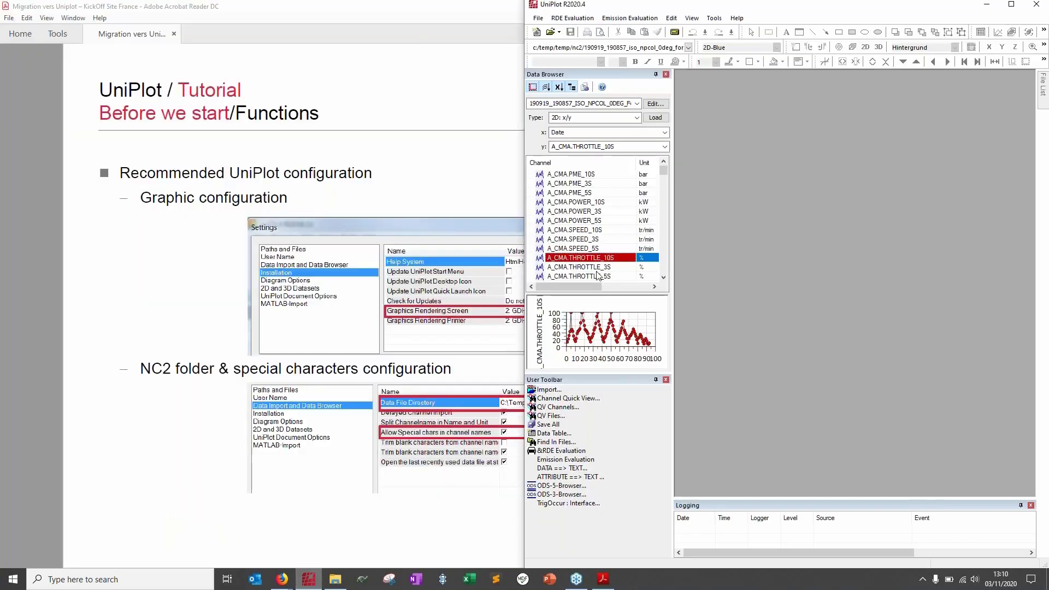
click(715, 18)
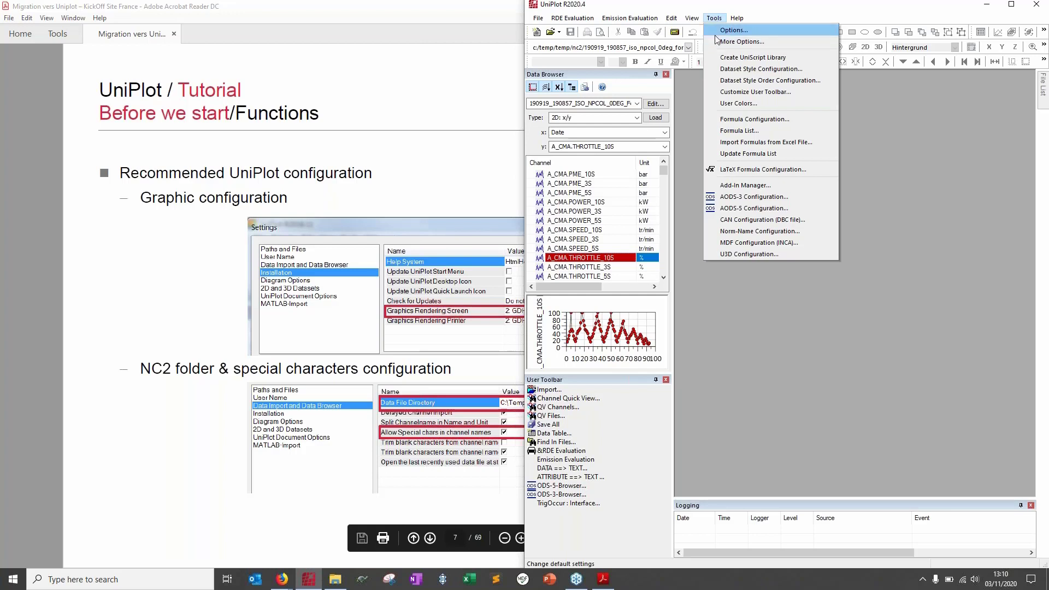
click(715, 33)
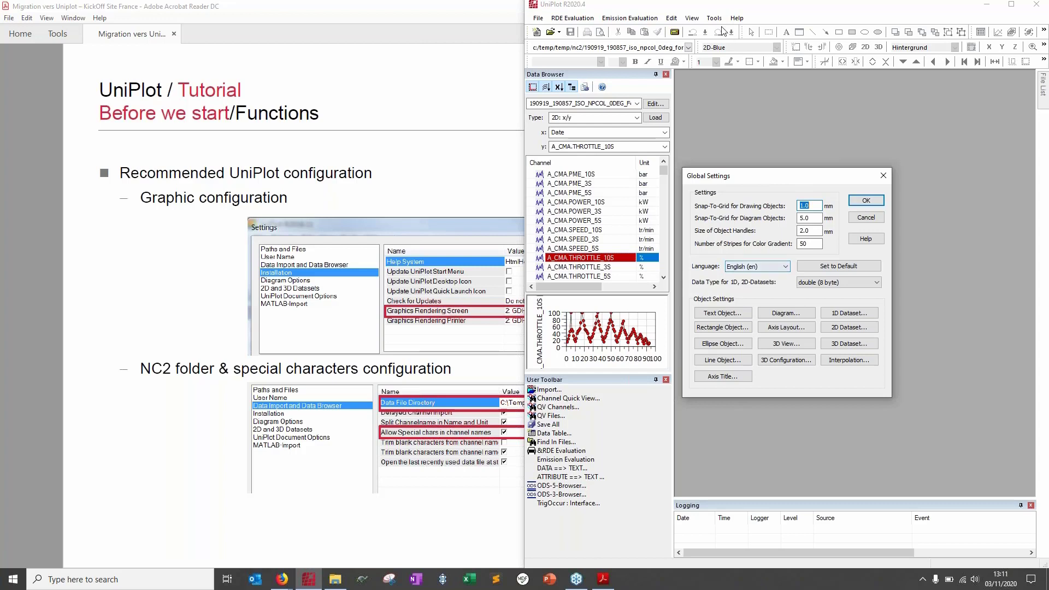
click(759, 268)
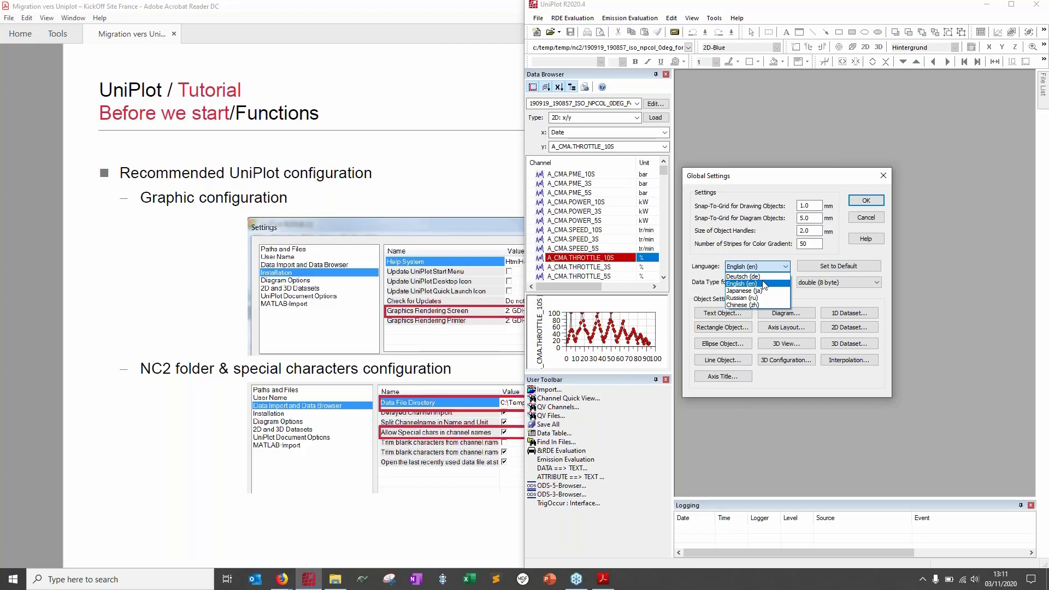
click(831, 251)
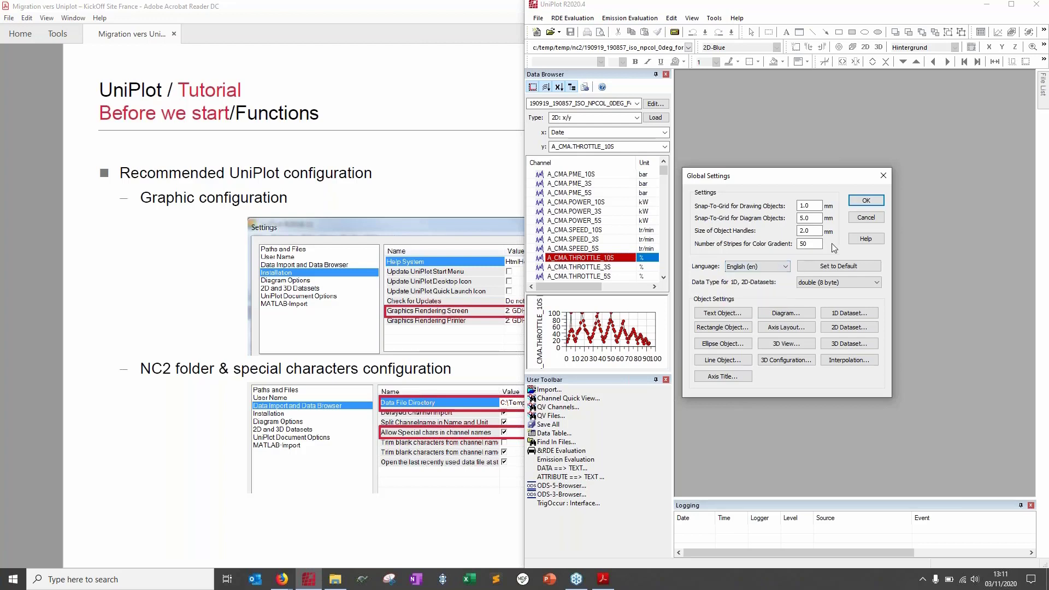
click(857, 219)
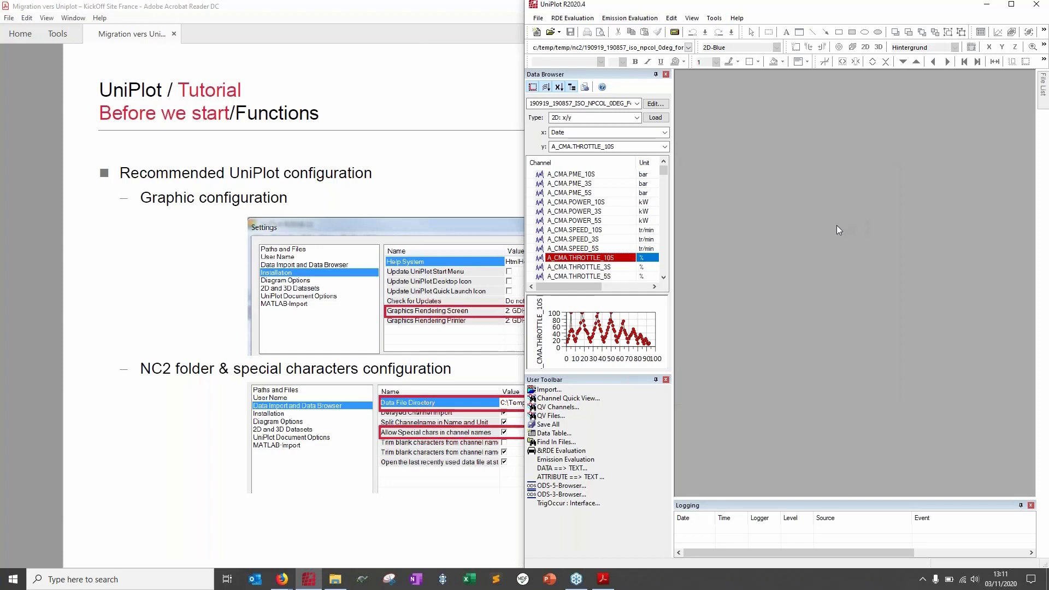
Open the additional settings and compare the Installation graphics rendering options with the recommended configuration in the tutorial PDF.
click(715, 19)
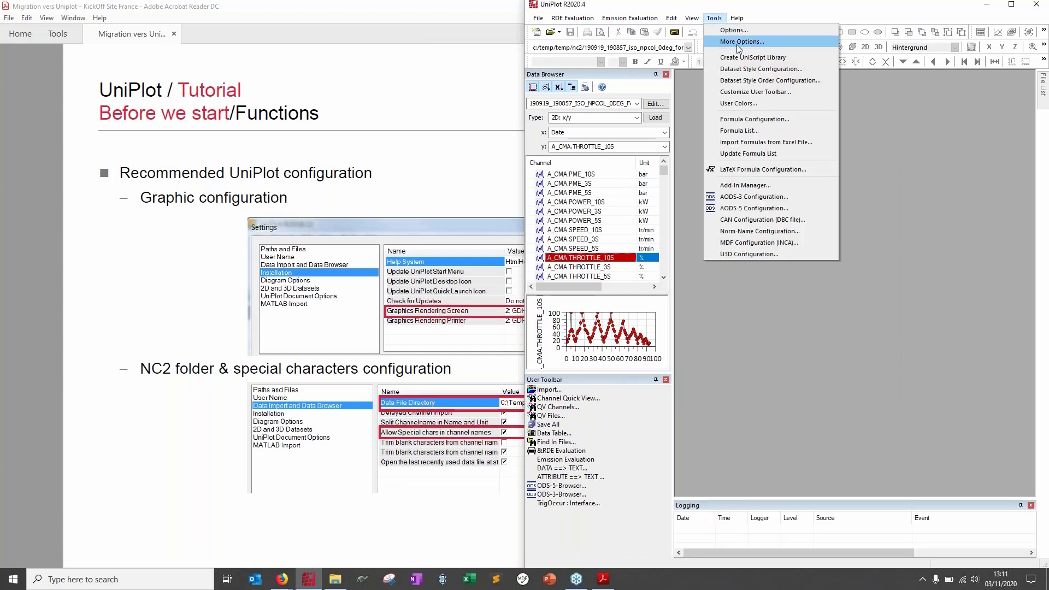
click(775, 42)
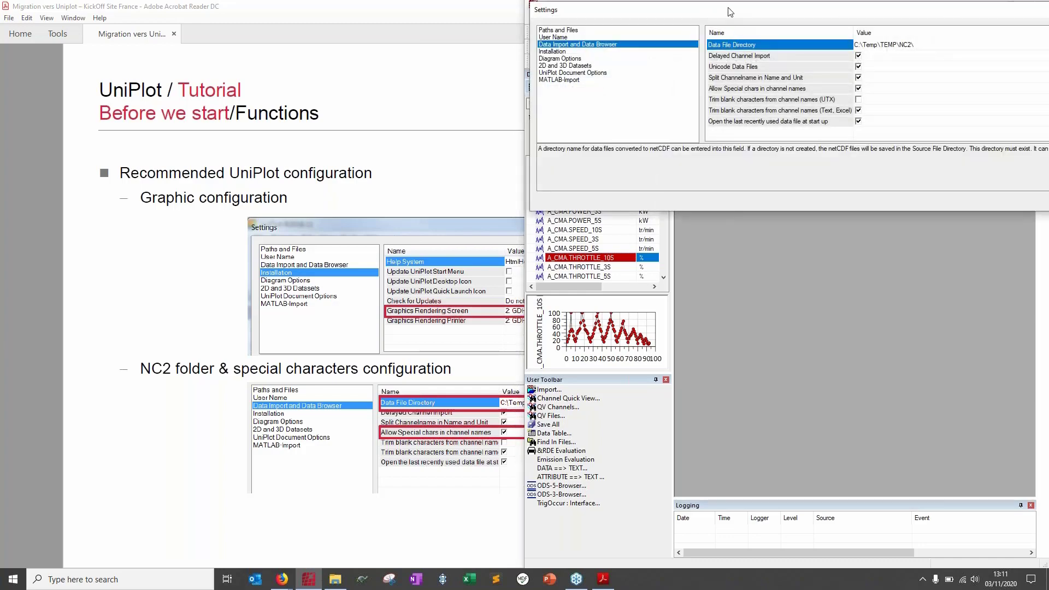
drag(730, 12, 580, 163)
click(415, 201)
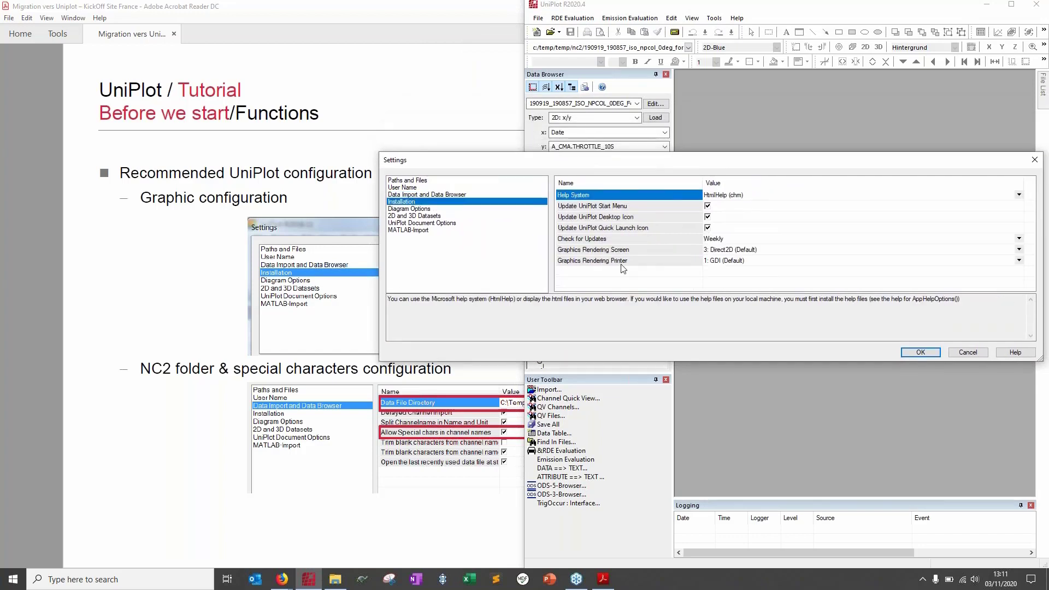
drag(673, 170, 639, 356)
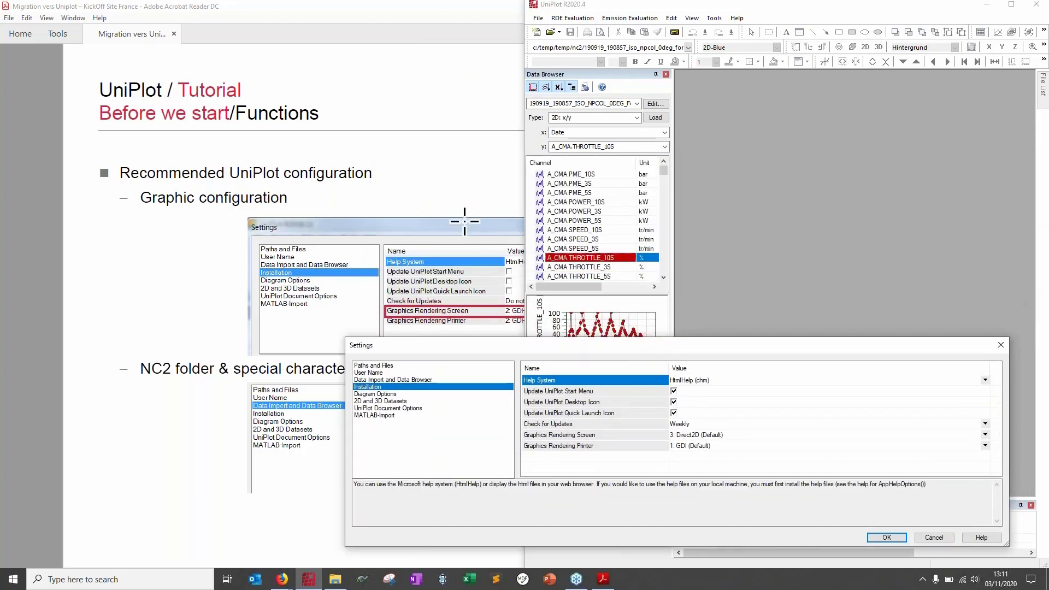
click(457, 257)
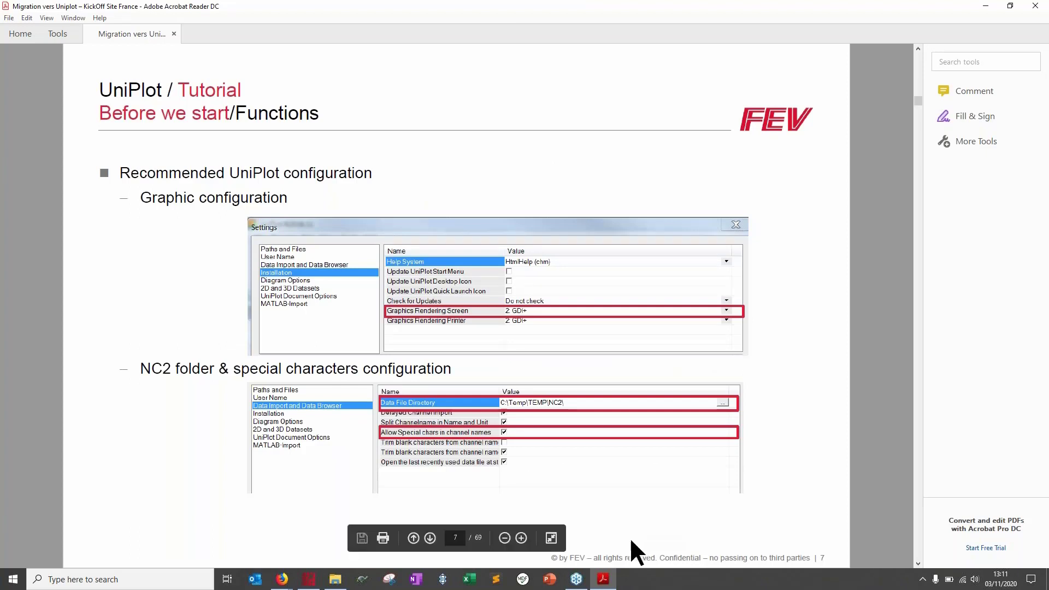
click(310, 580)
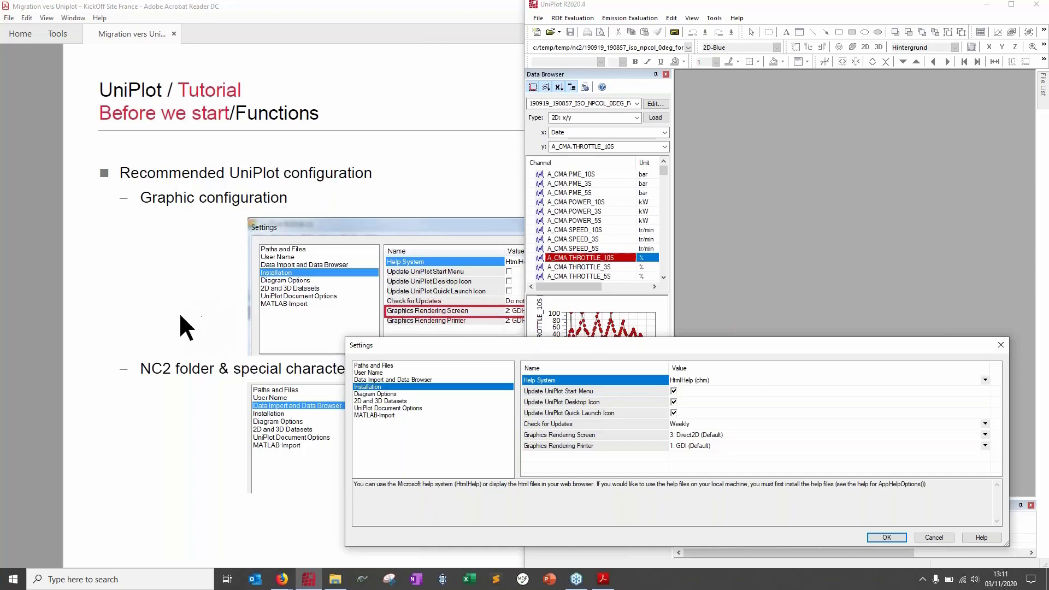
Check the data file directory and the special-characters option in the Data Import and Data Browser settings, then accept the settings.
click(407, 381)
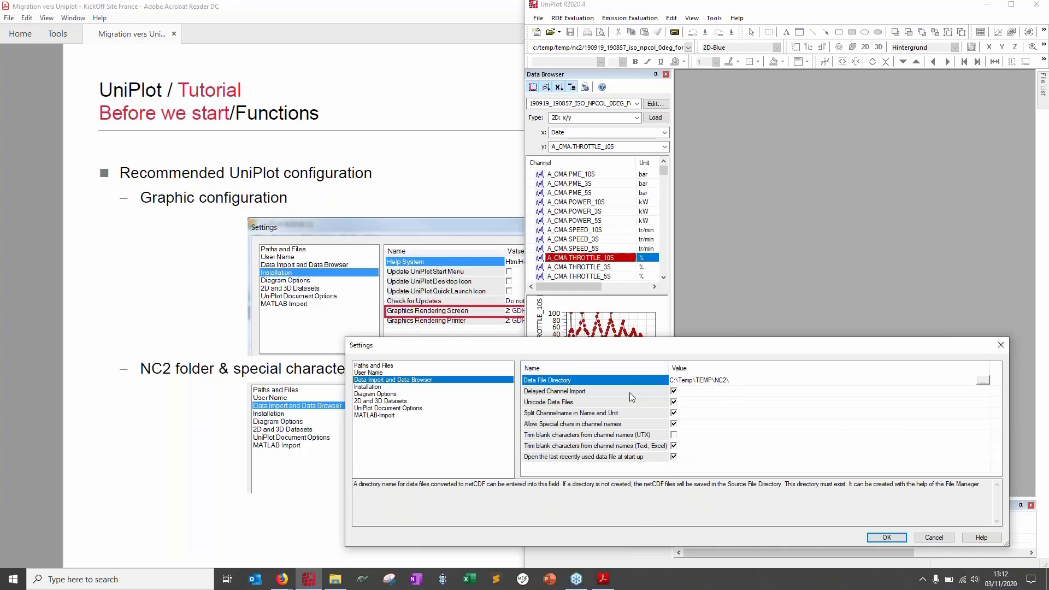
click(632, 423)
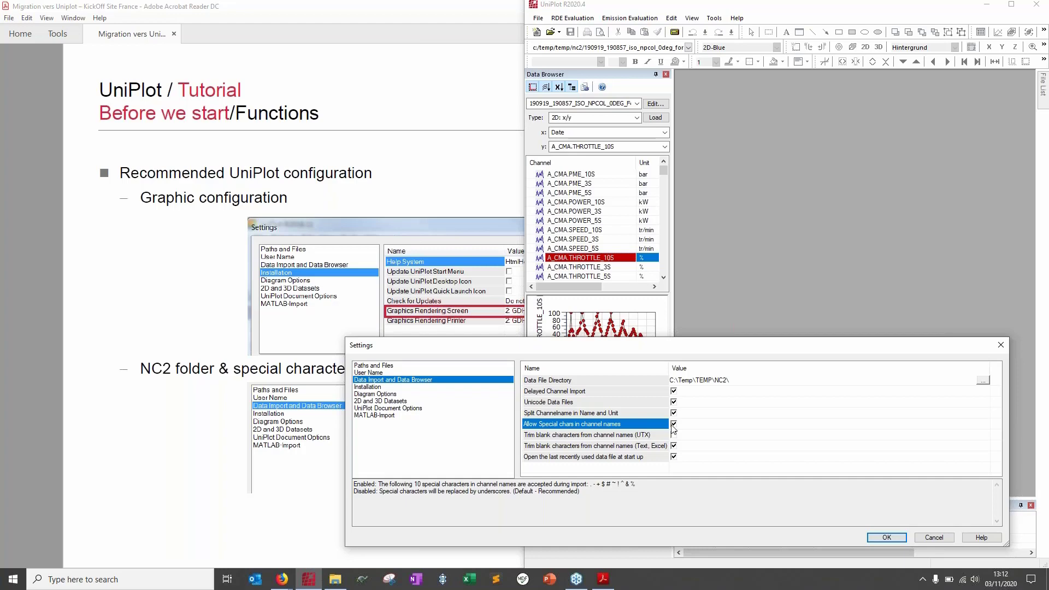
click(886, 537)
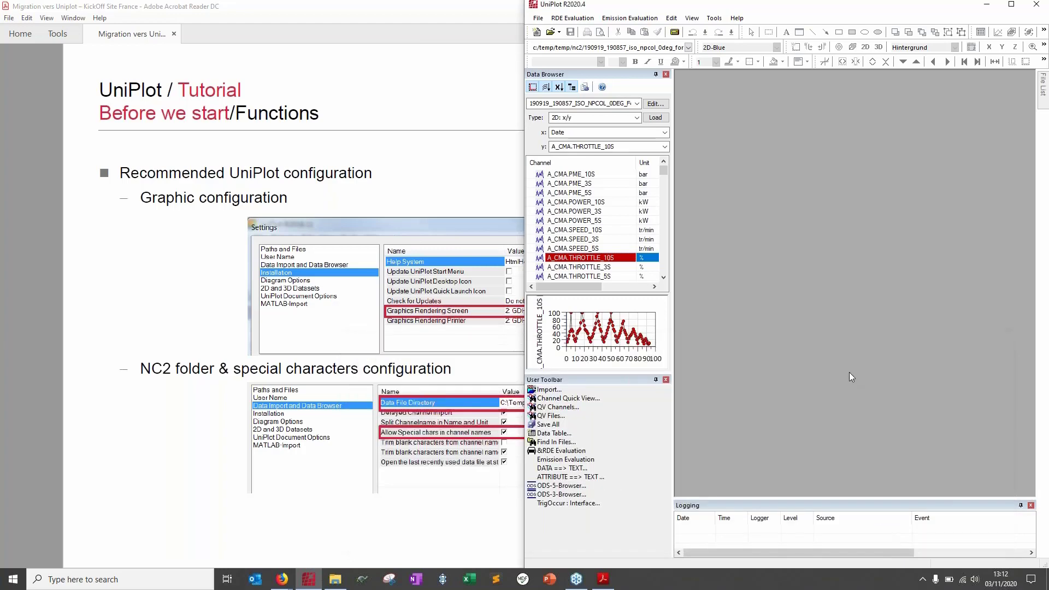
Advance the tutorial PDF to the recommended add-ins slide and review the available import add-ins in UniPlot's Add-In Manager.
click(134, 422)
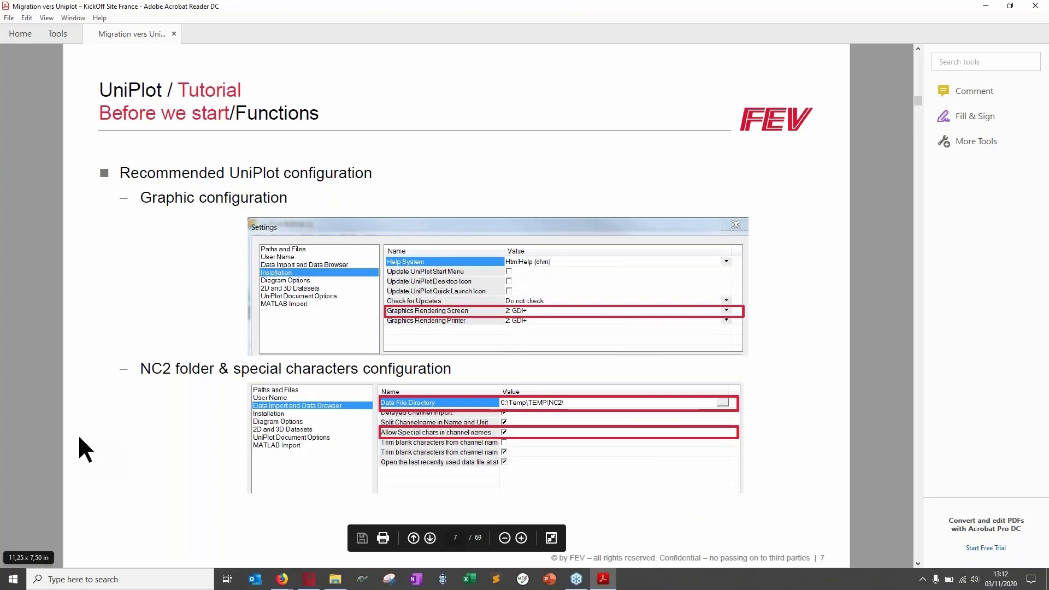
scroll(79, 437, down, 2)
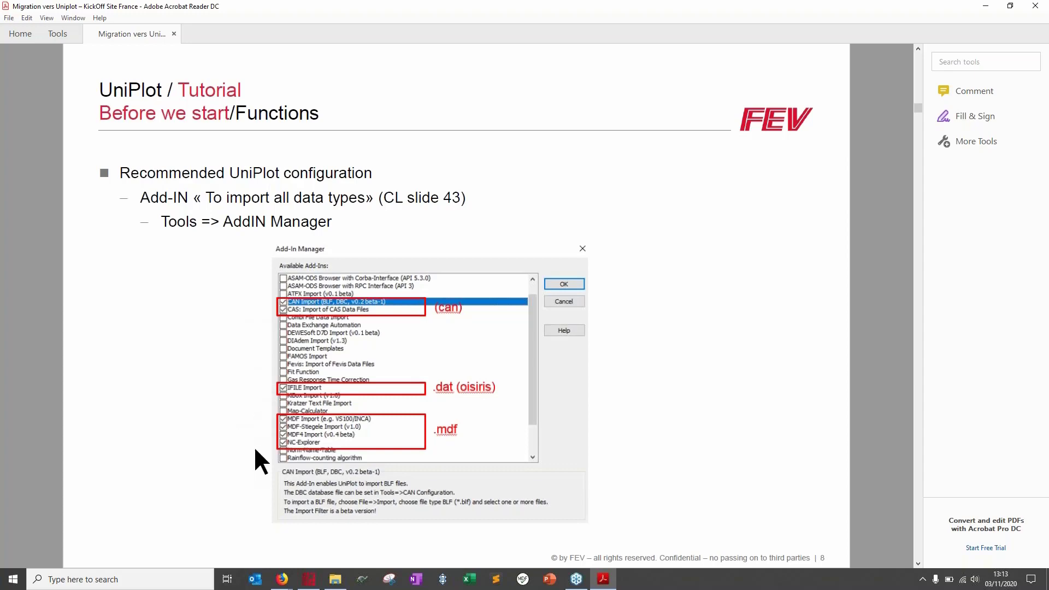
mouse_move(309, 584)
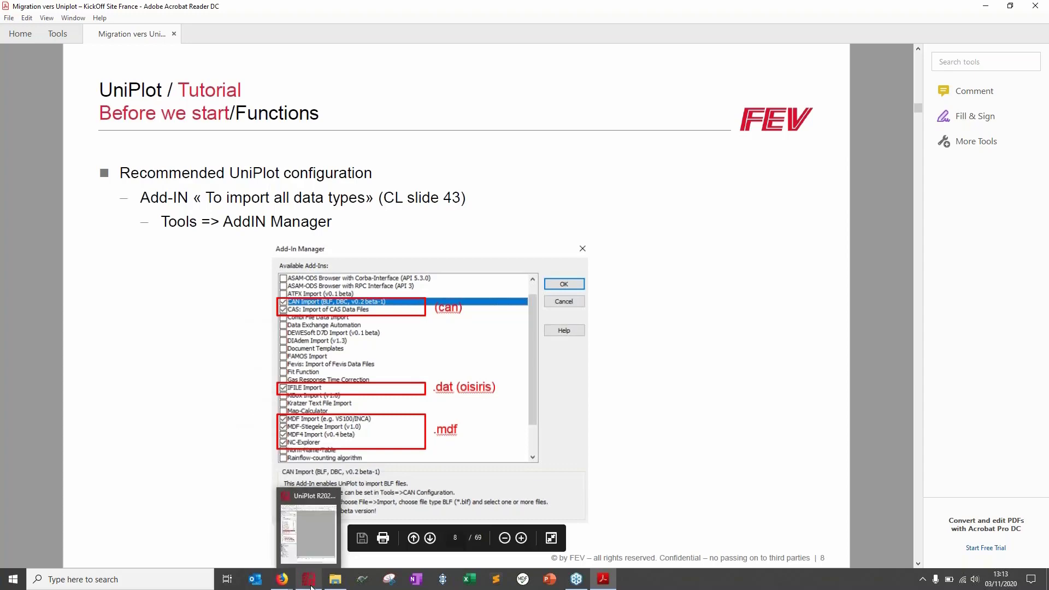
click(306, 530)
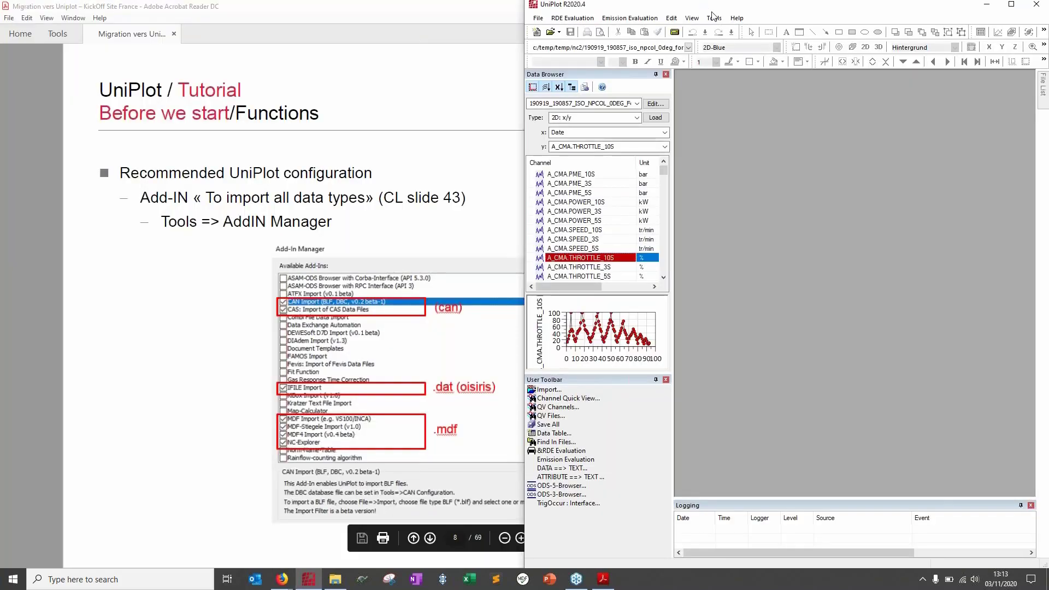
click(715, 18)
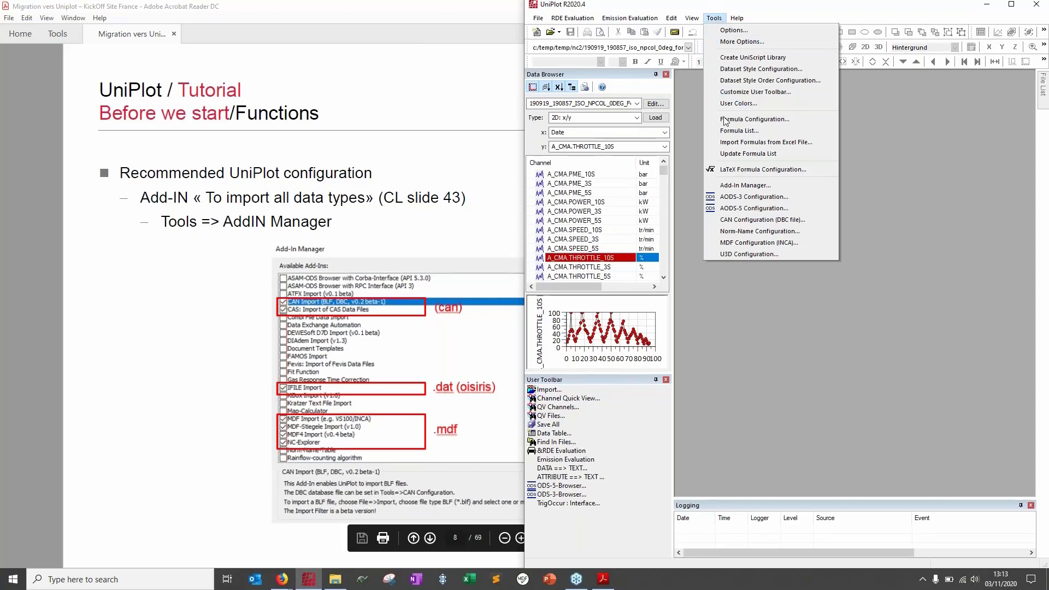
click(725, 185)
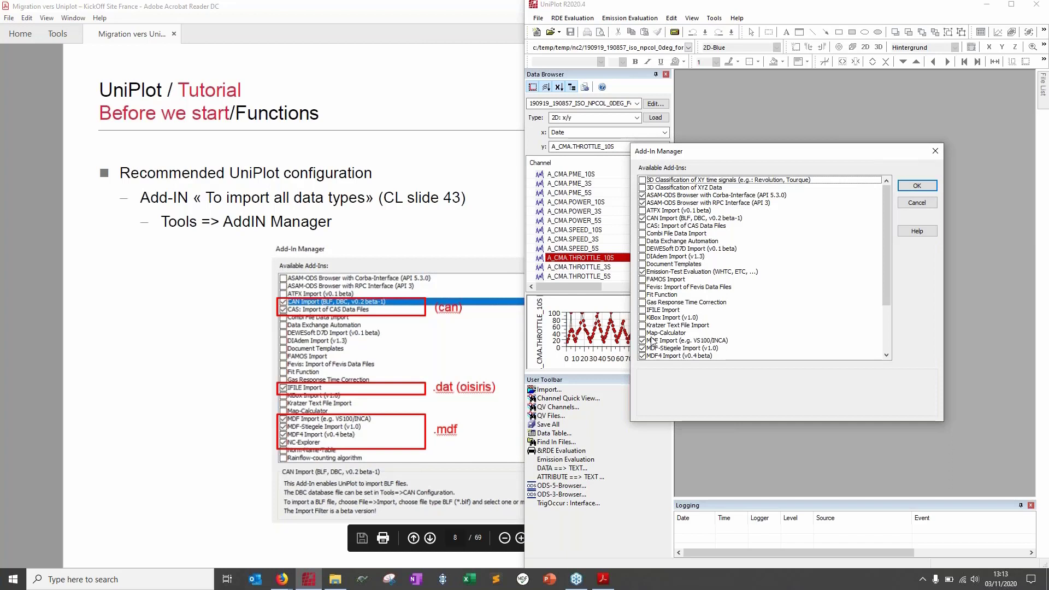
scroll(654, 341, down, 3)
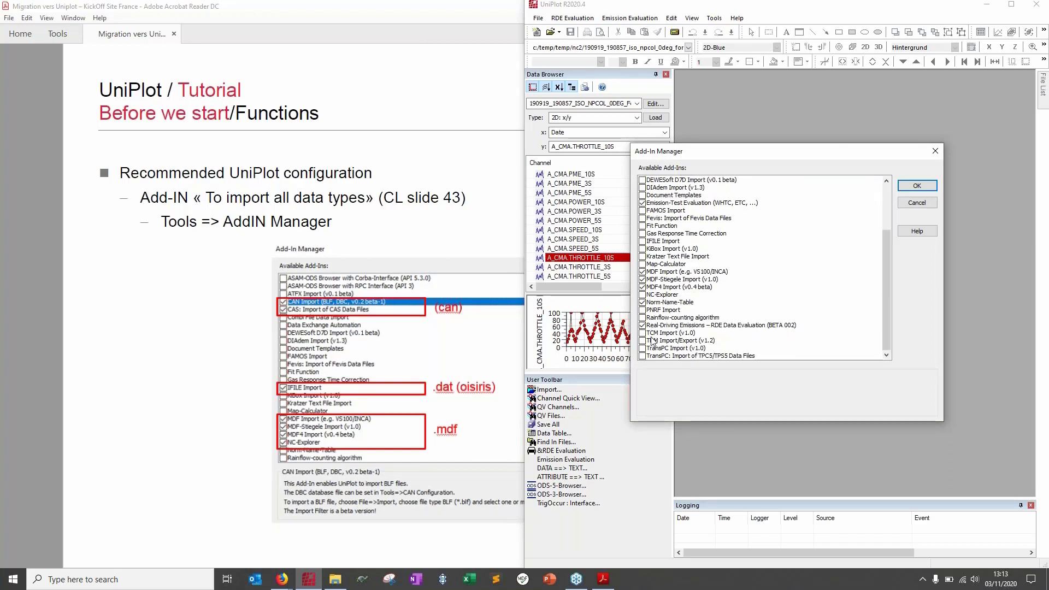
scroll(653, 341, up, 3)
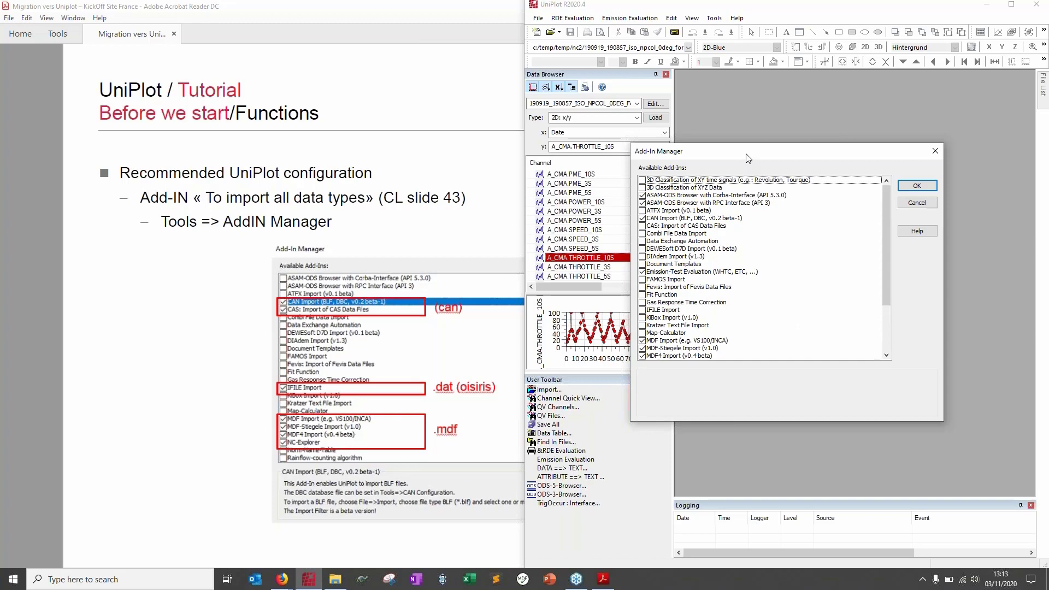
drag(746, 160, 627, 172)
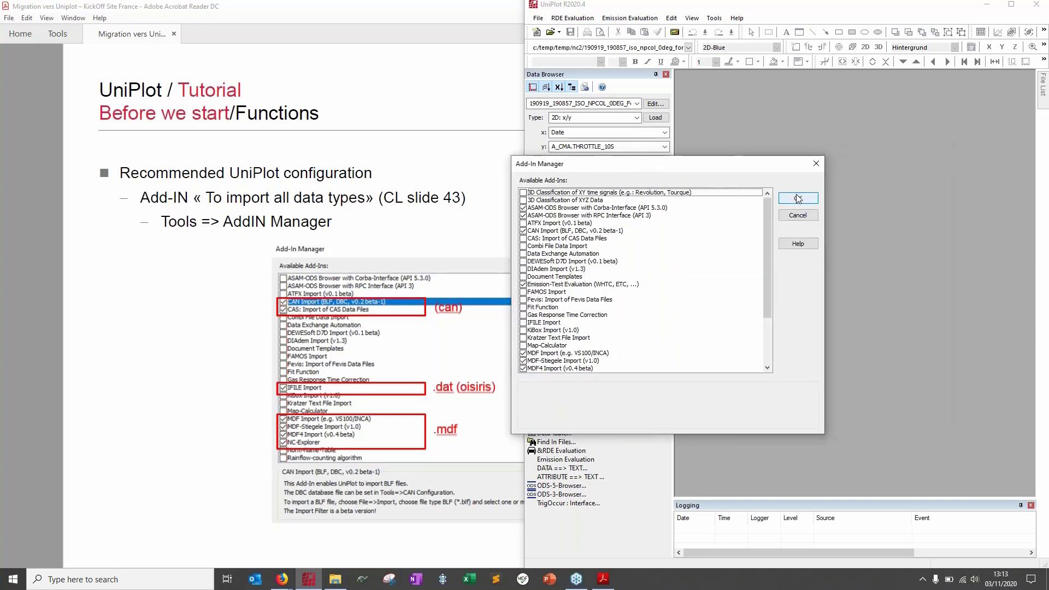
click(816, 164)
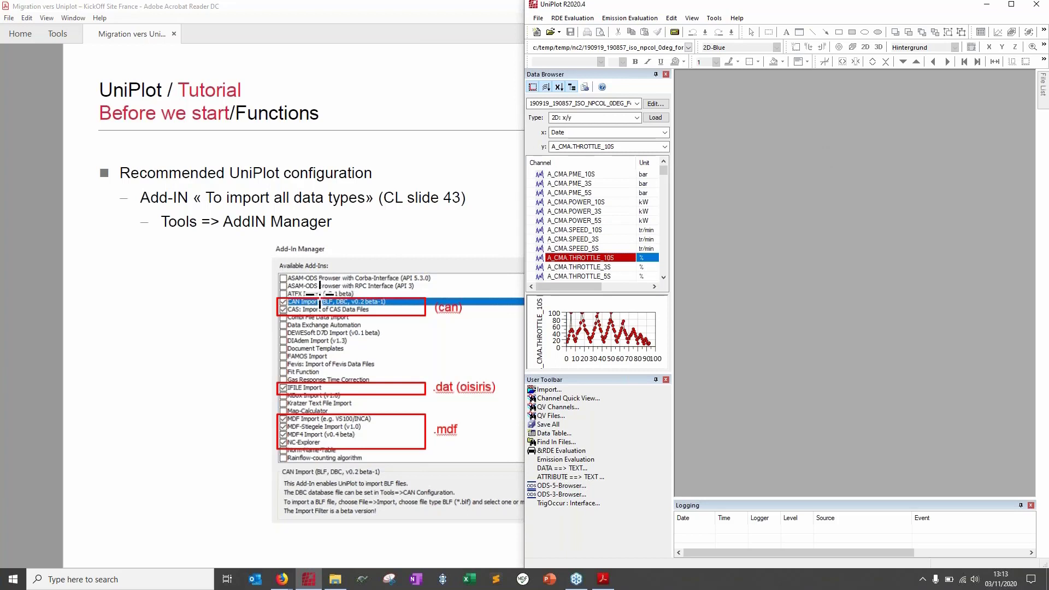
Switch back to the tutorial PDF and advance to the slide describing the UniPlot interface.
click(176, 330)
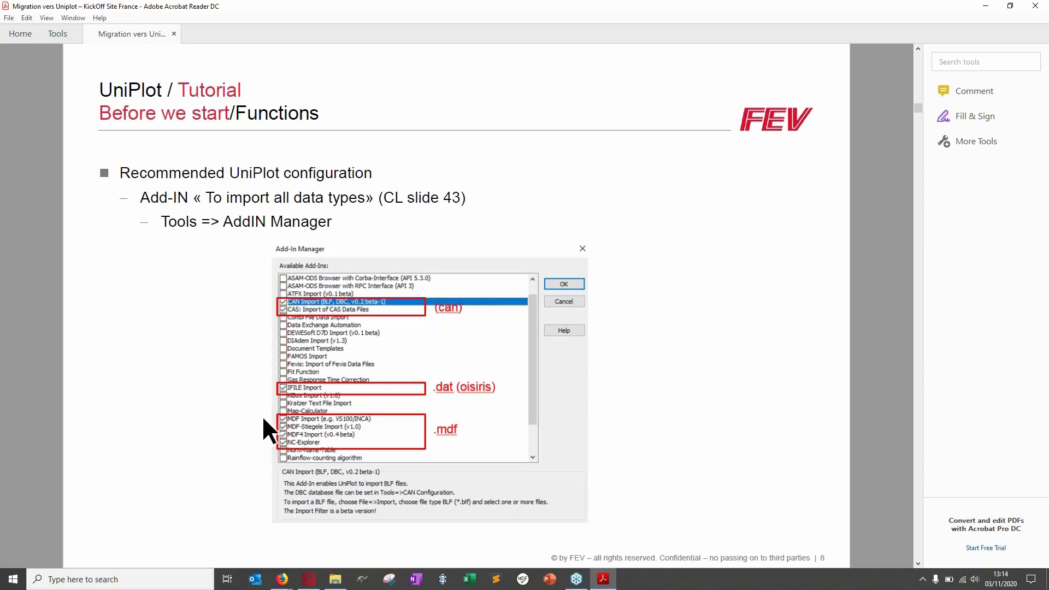
key(Page_Down)
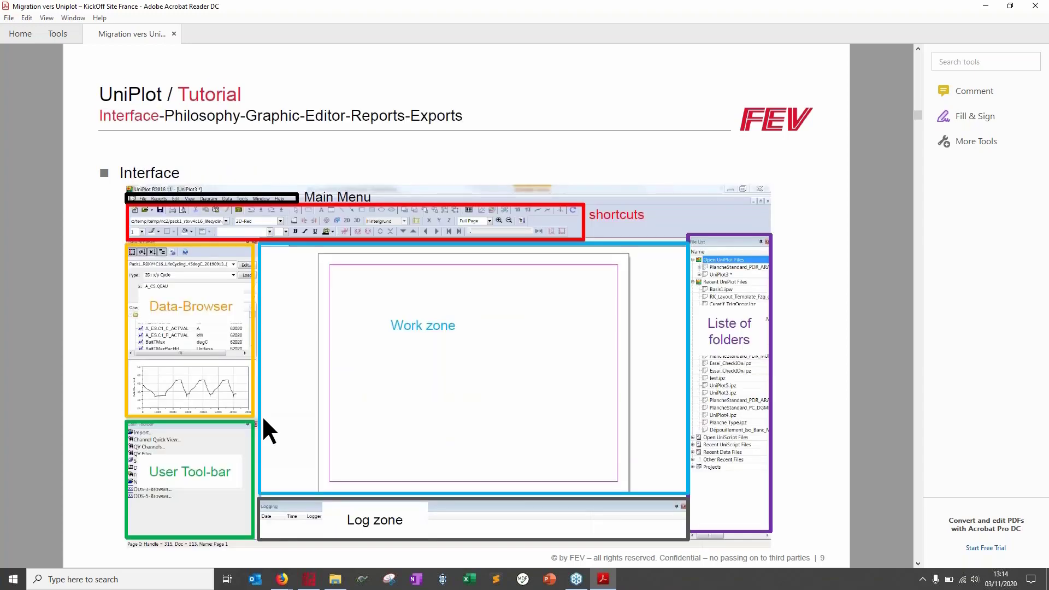
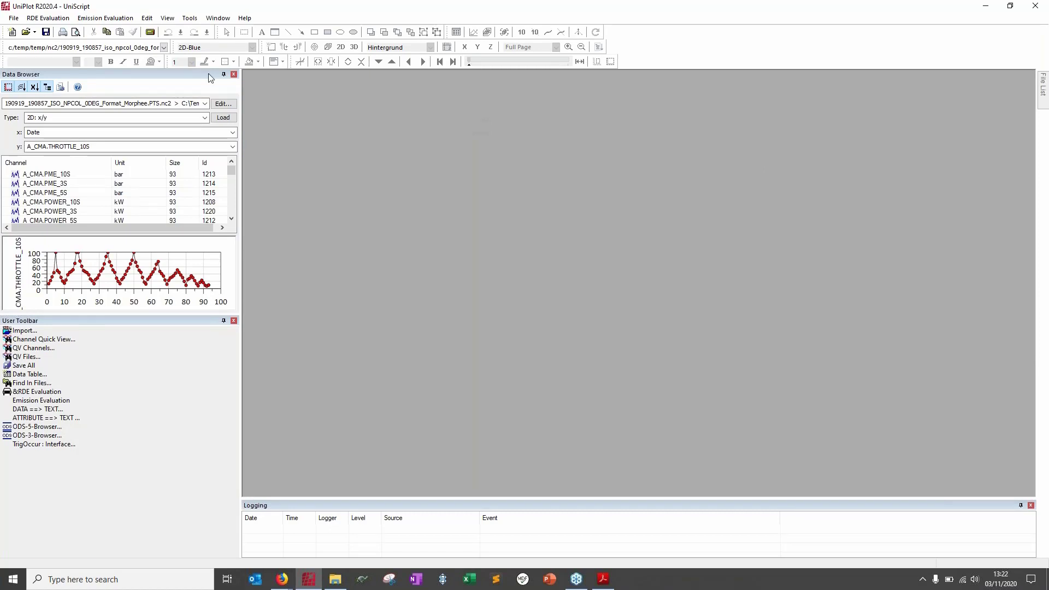
Import the data file 190919_190857_ISO_NPCOL_0DEG_Format_Morphee.PTS from the 01_DocFormation folder.
click(15, 19)
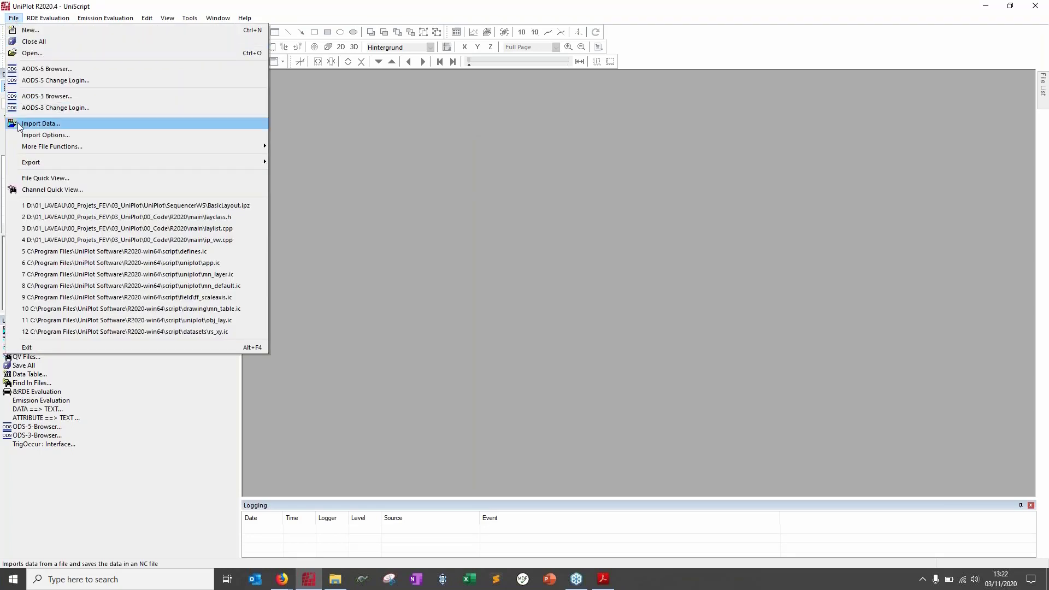
click(50, 124)
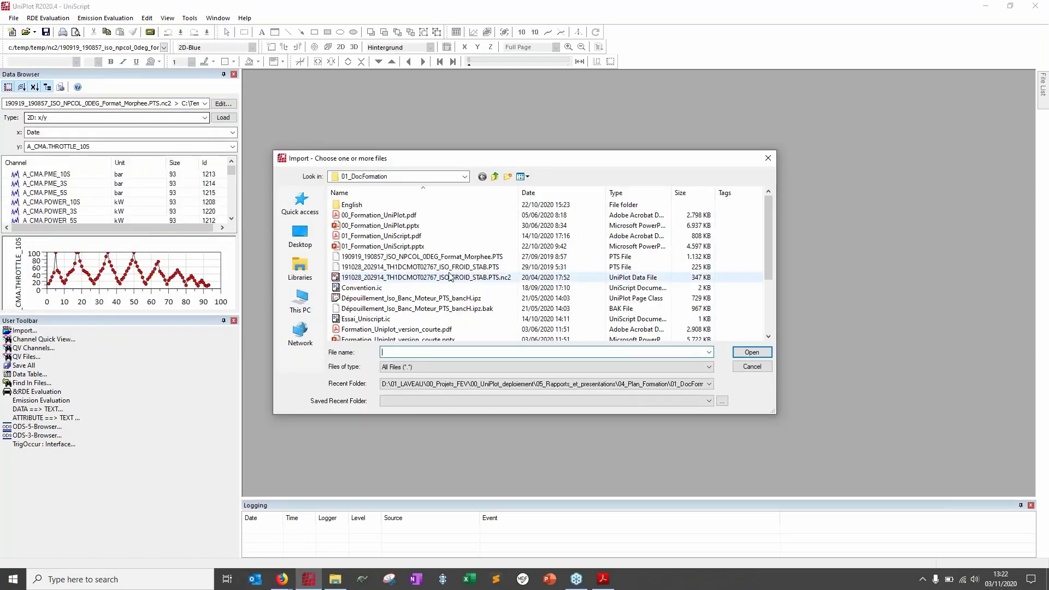
click(470, 257)
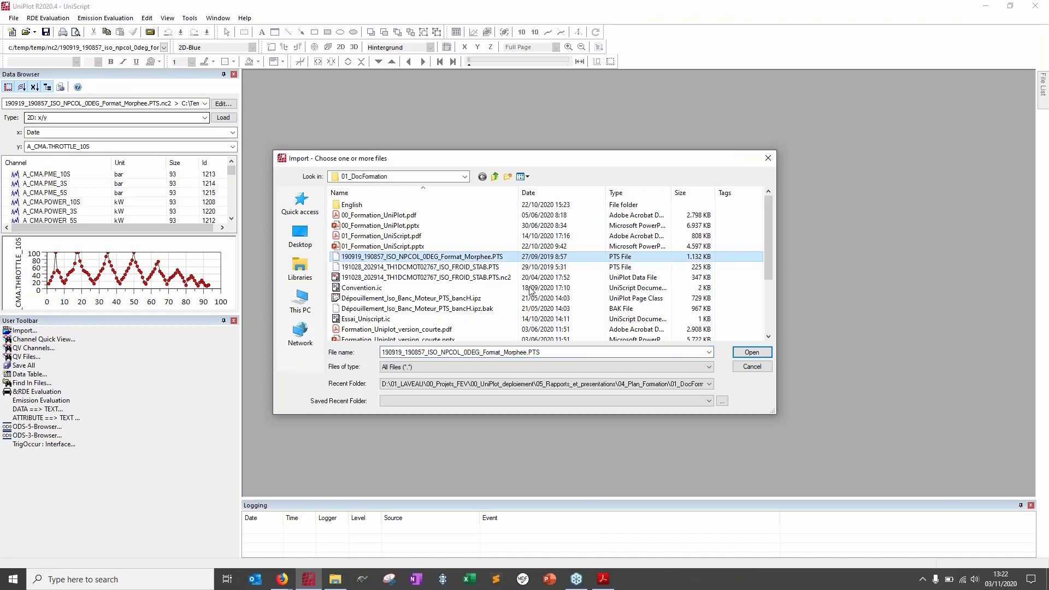
click(756, 352)
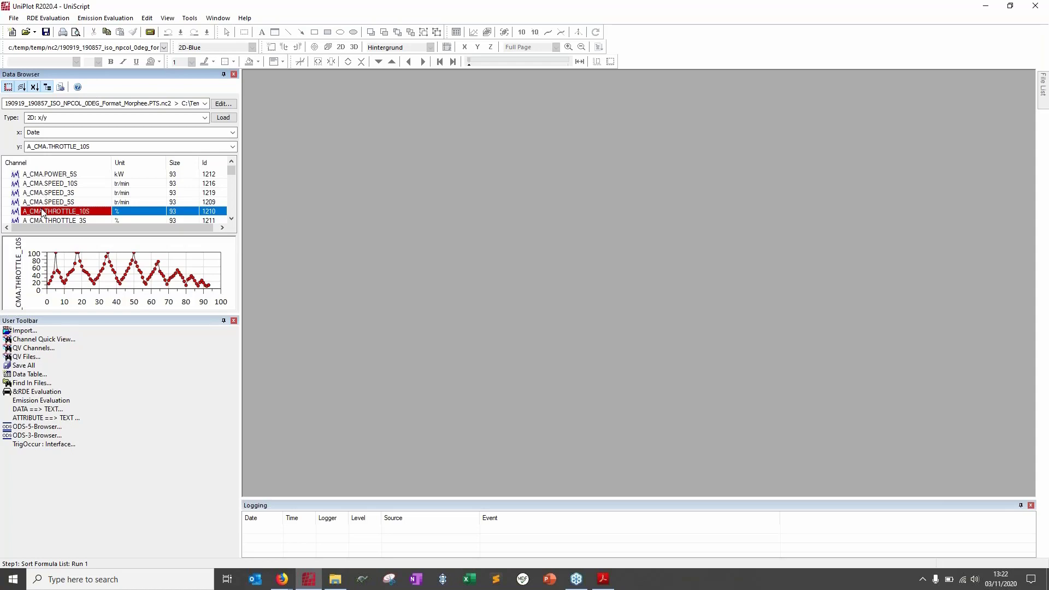
Set the dataset type to 1D: y/t and plot the A_CMA.THROTTLE_10S channel as a diagram on a new page.
drag(43, 213, 108, 216)
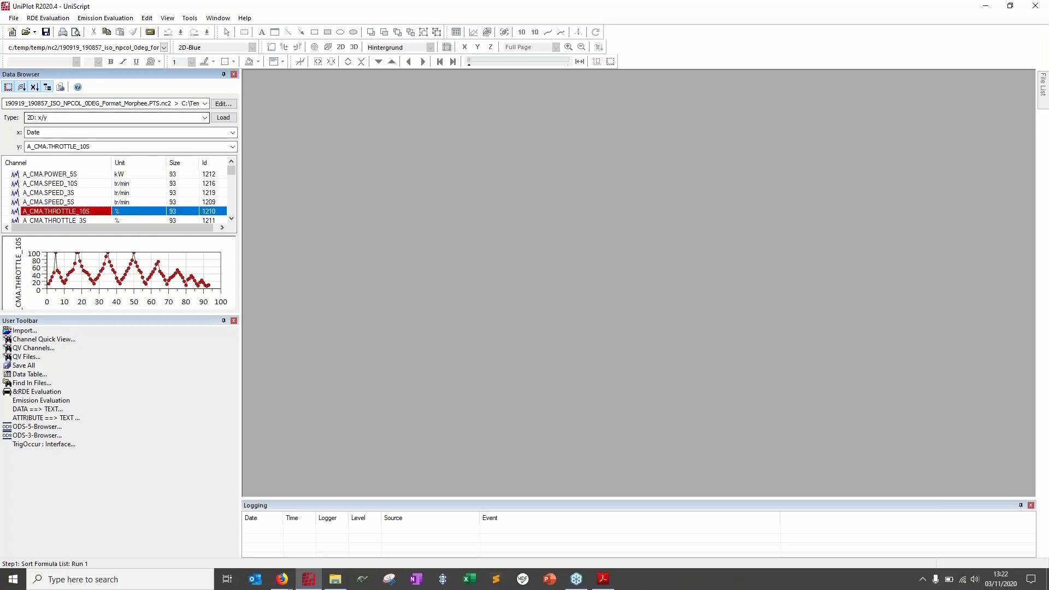
click(204, 118)
click(187, 128)
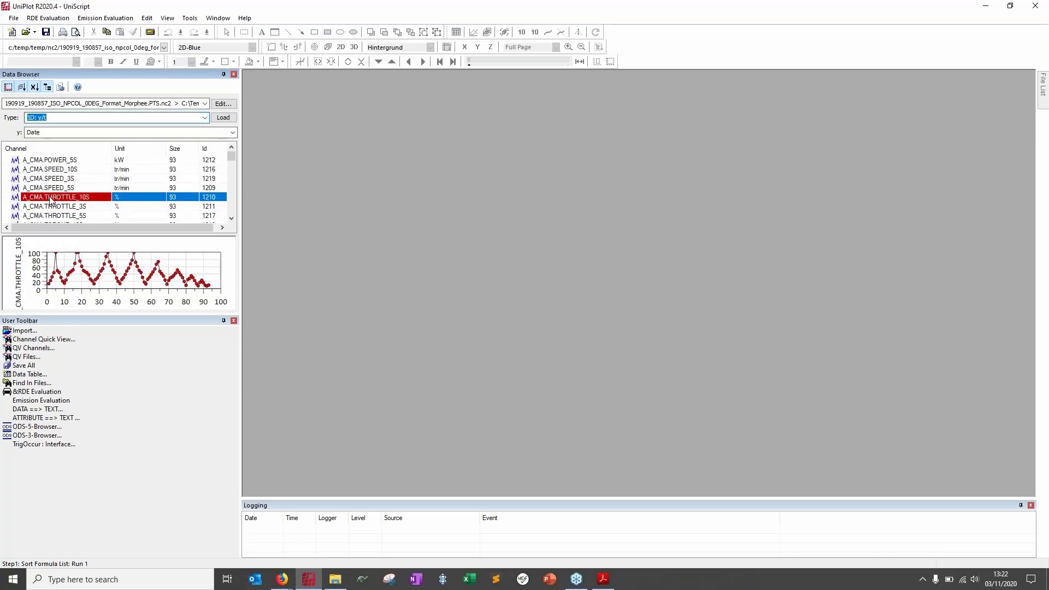
click(49, 198)
drag(49, 200, 509, 274)
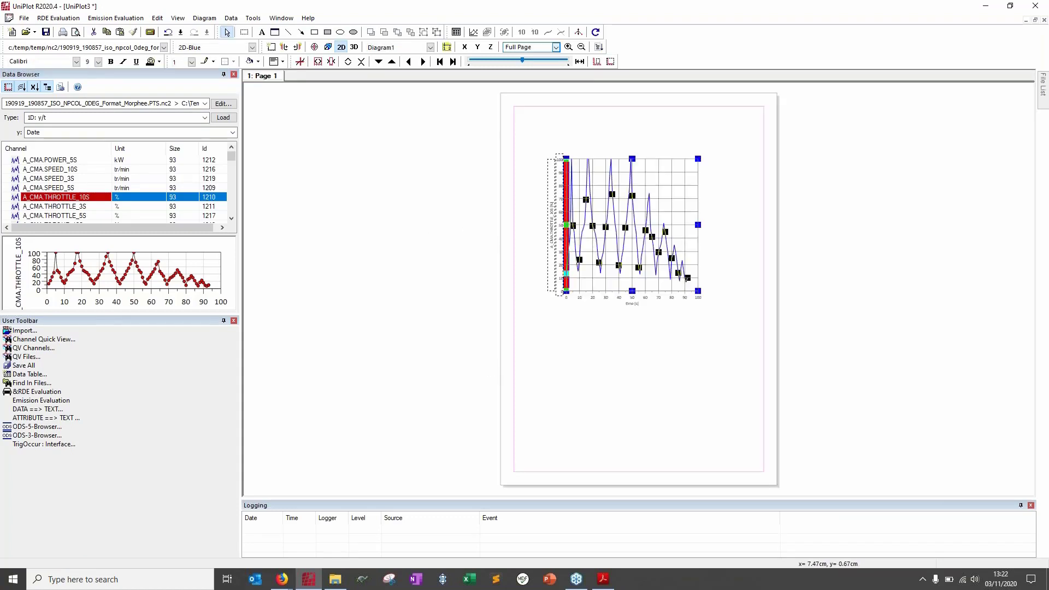
Review the active page's datasets in the Dataset List, then close it.
click(455, 33)
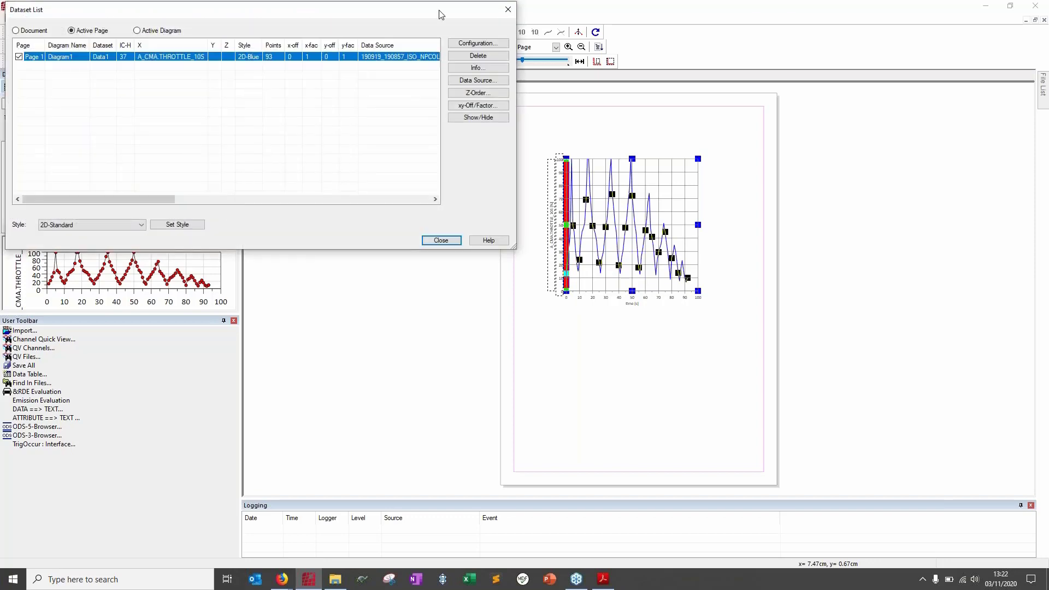
drag(442, 15, 569, 216)
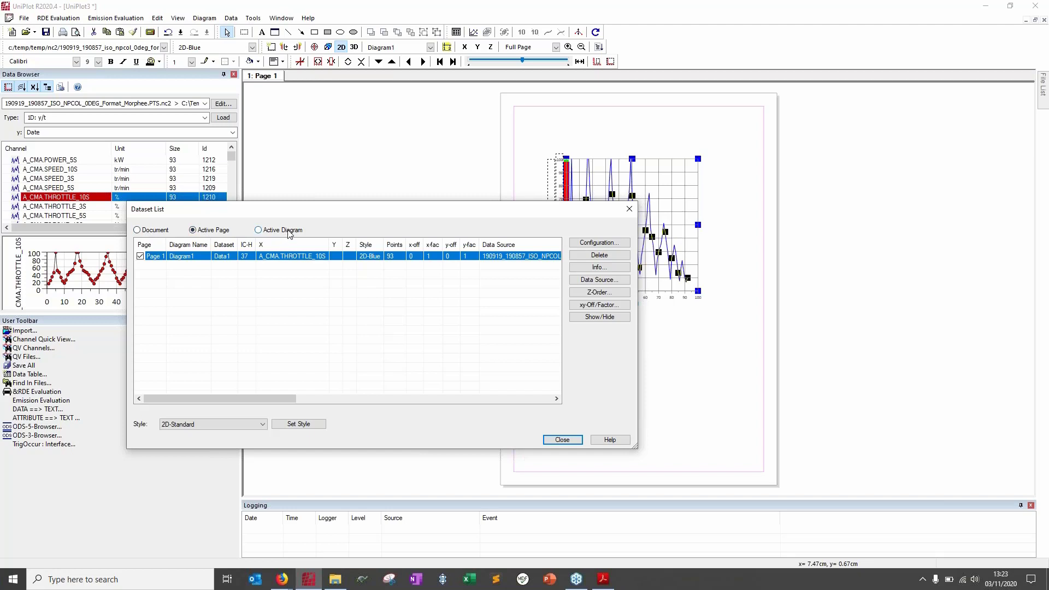
drag(291, 212, 398, 249)
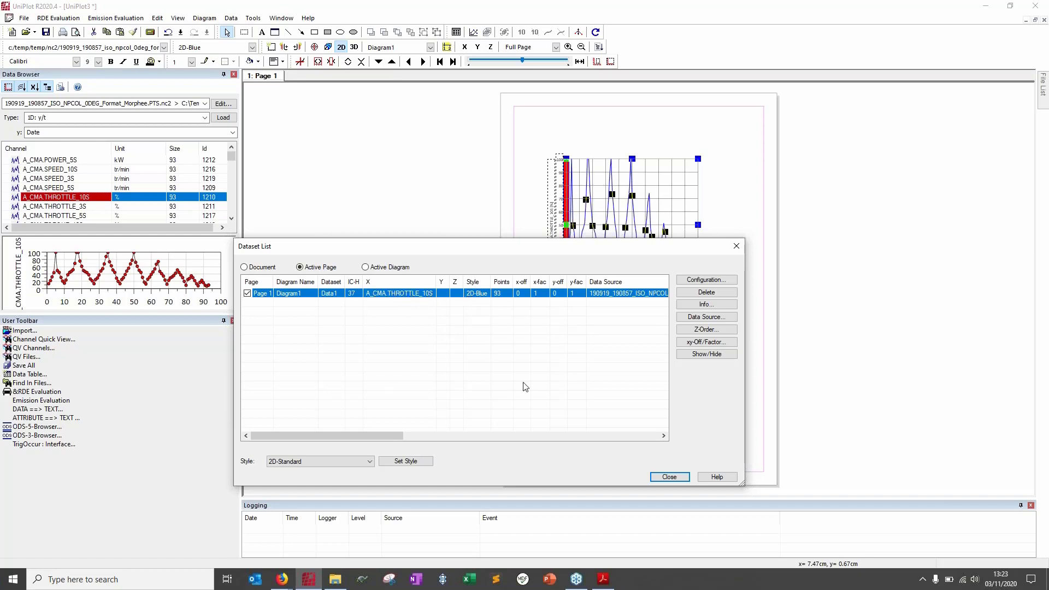
click(665, 477)
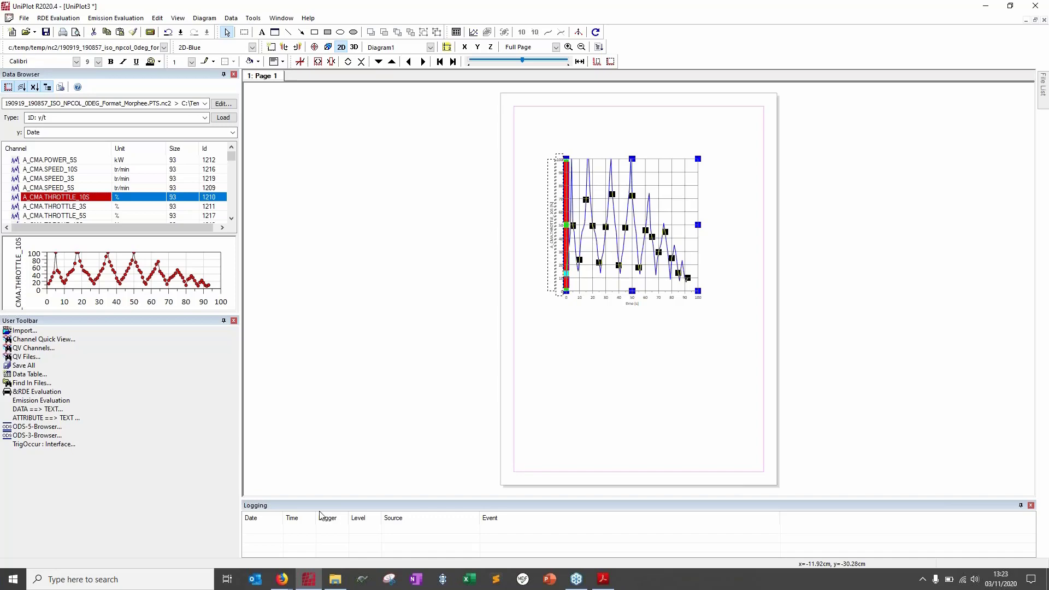
Consult the tutorial PDF's slide on Dataset and 1D/2D/3D configuration, then return to UniPlot and deselect the throttle diagram.
click(604, 579)
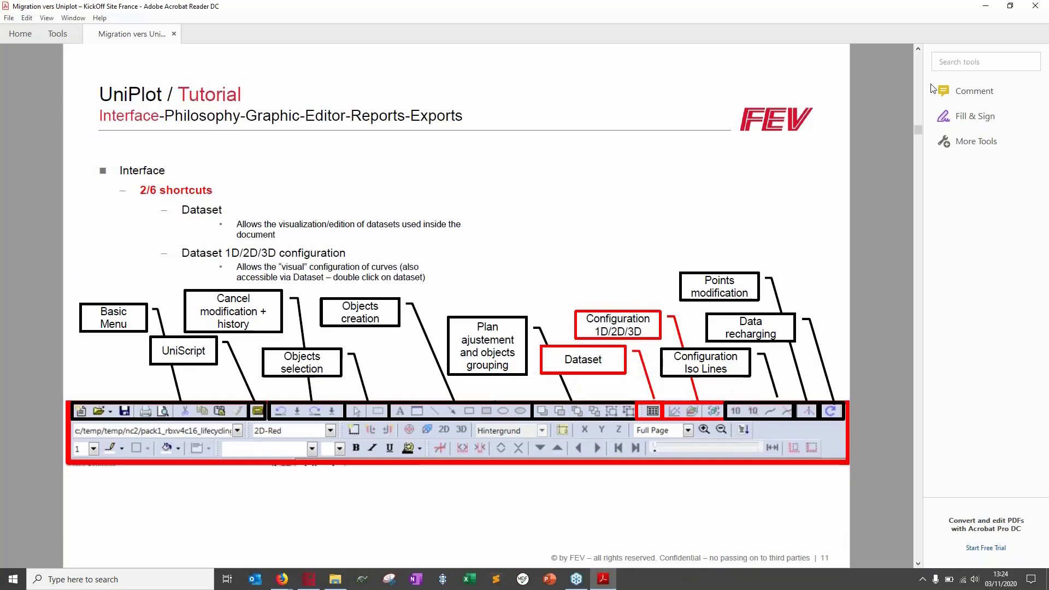
click(987, 6)
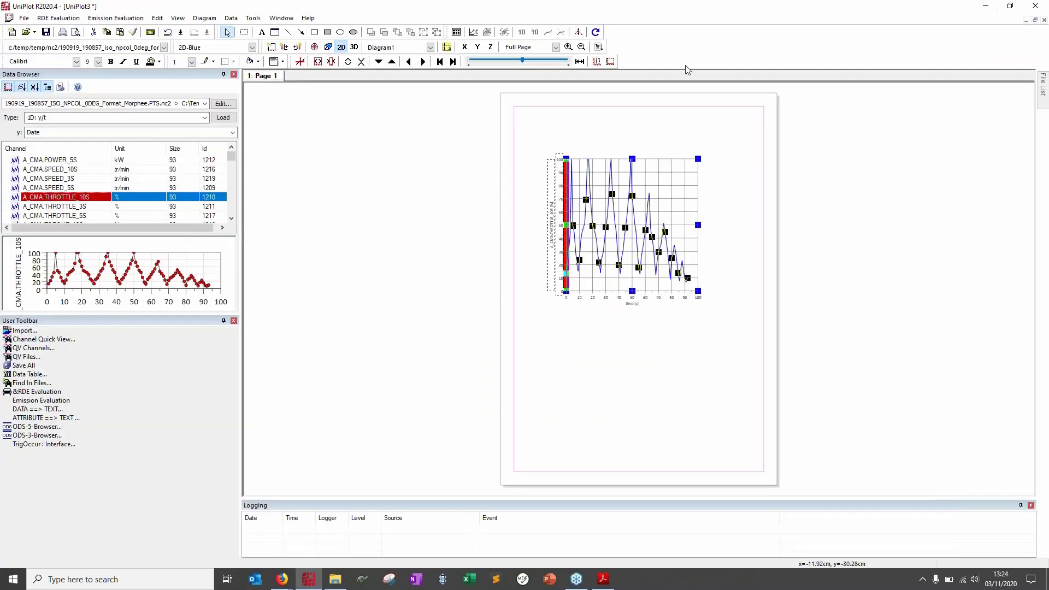
click(642, 142)
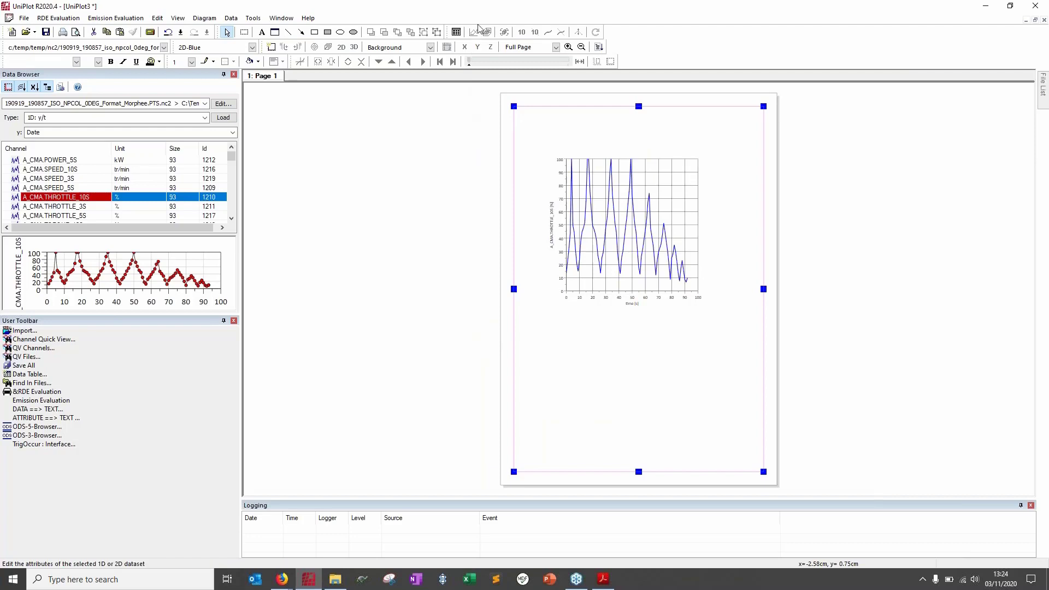
Restyle the A_CMA.THROTTLE_10S curve with a red dotted line of width 5 (unit 0.1 mm).
click(593, 182)
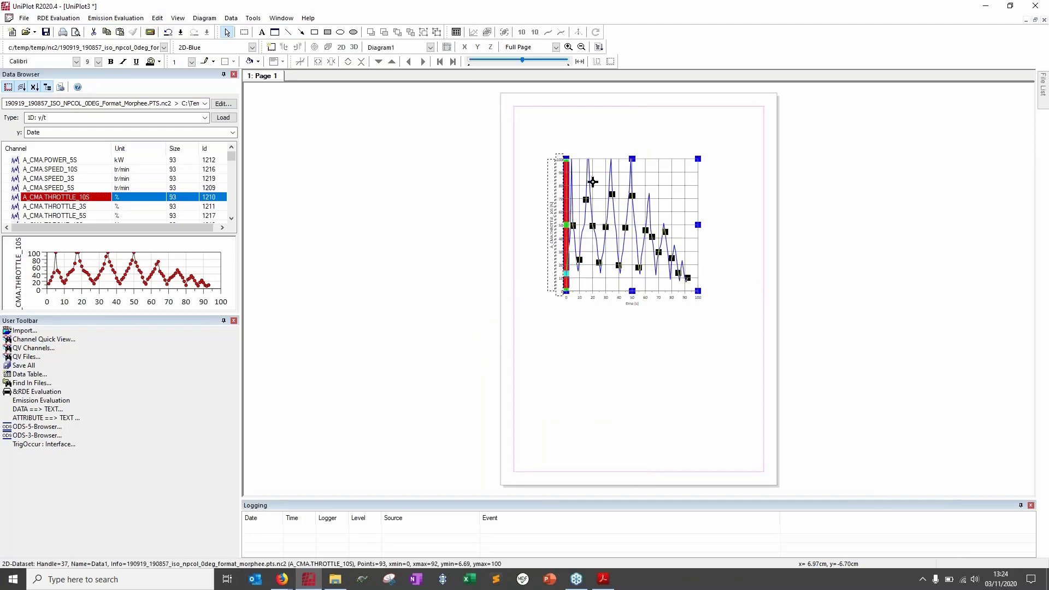
click(475, 32)
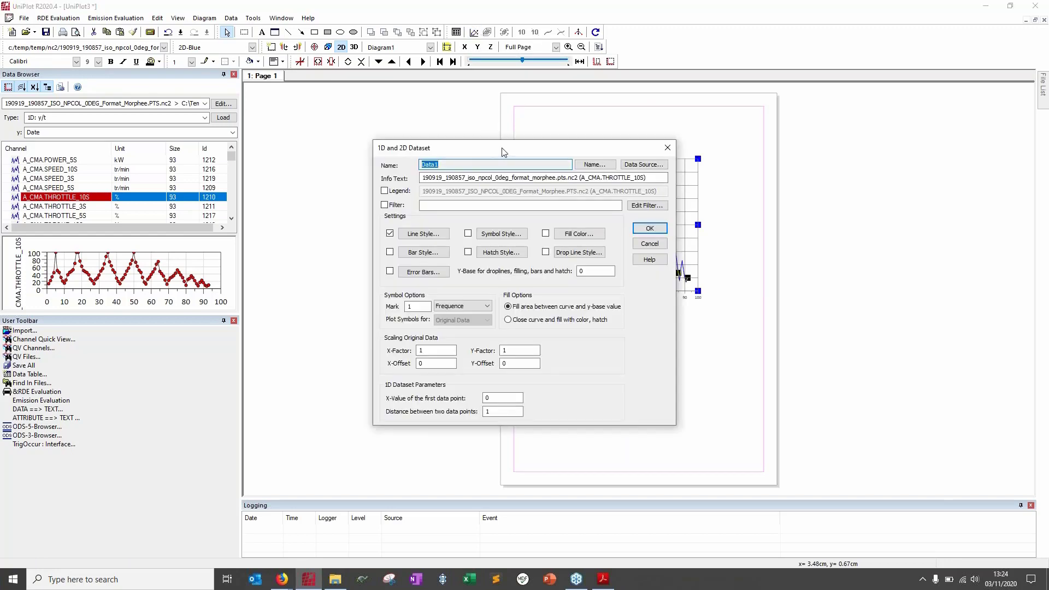
drag(504, 152, 345, 142)
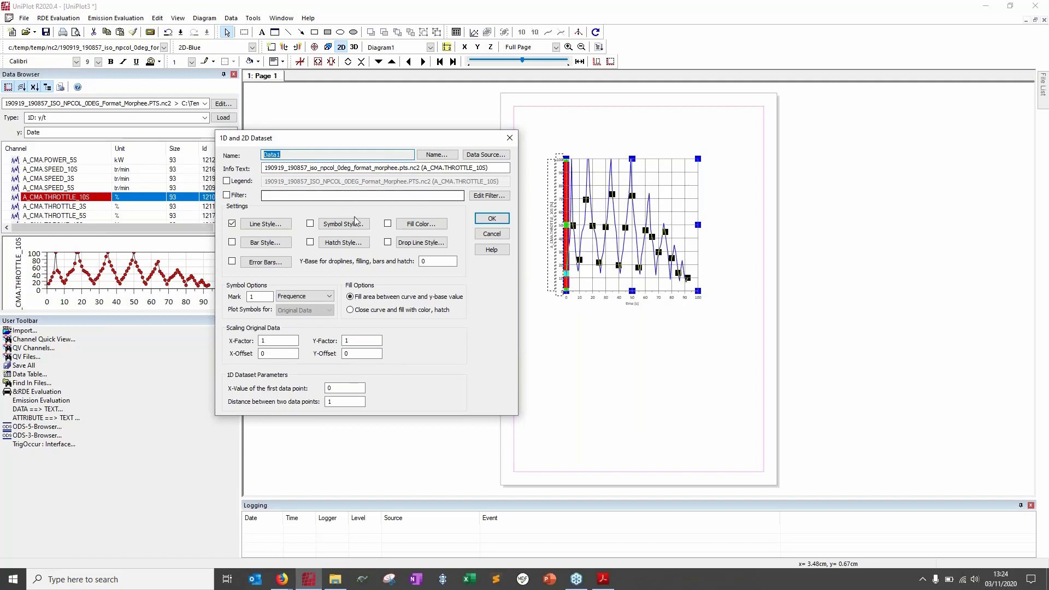
click(265, 224)
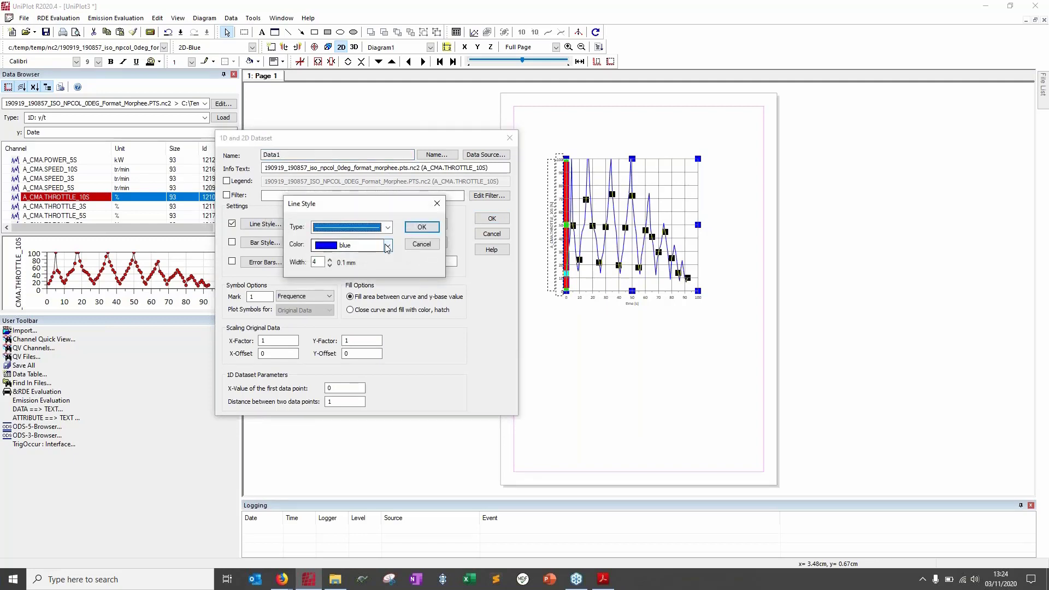
click(377, 244)
click(340, 485)
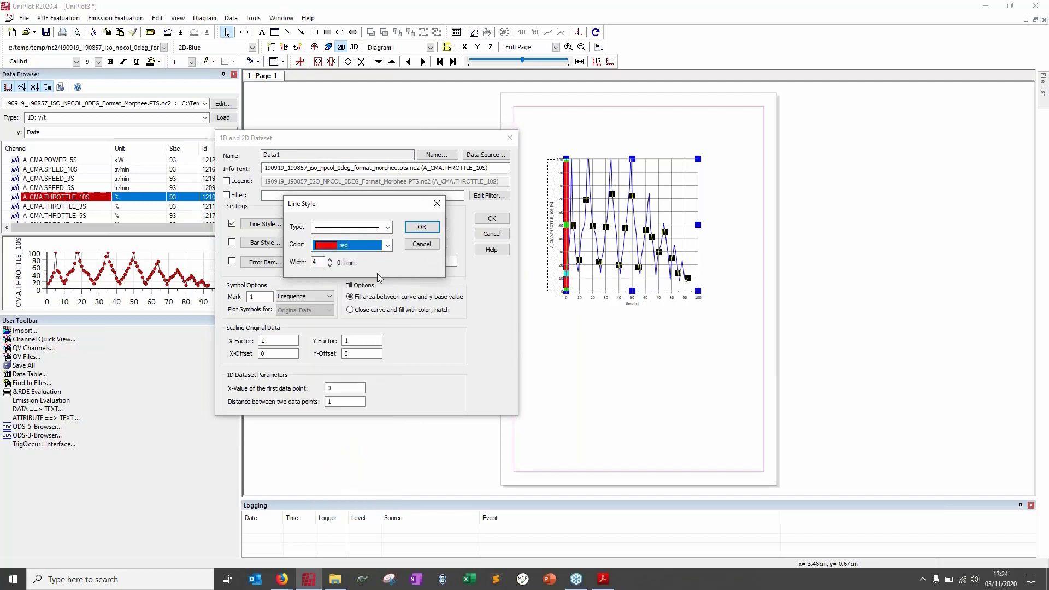
click(387, 227)
click(382, 257)
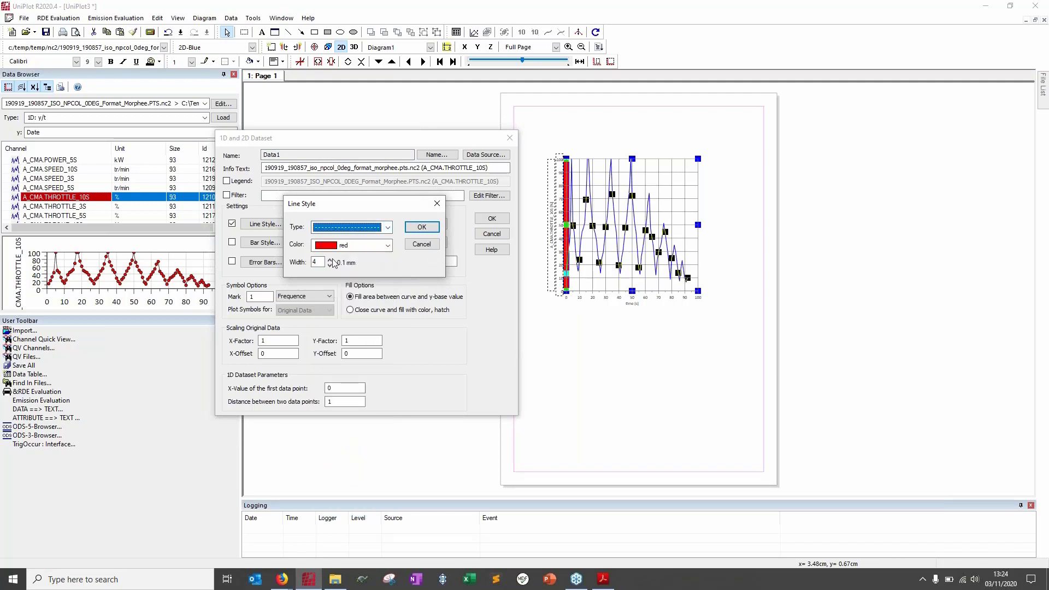
click(330, 260)
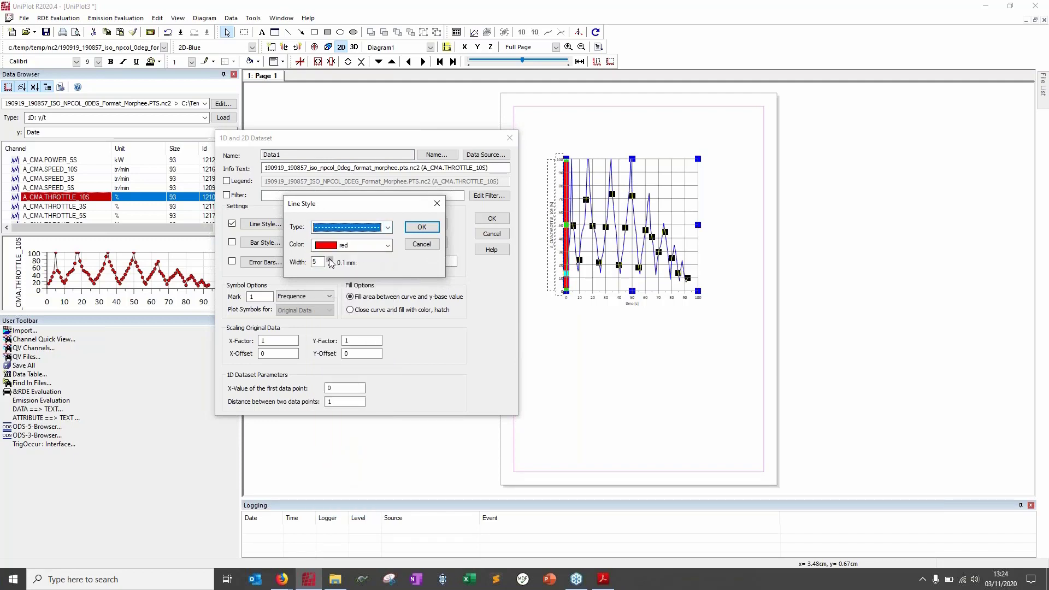
click(422, 227)
click(492, 218)
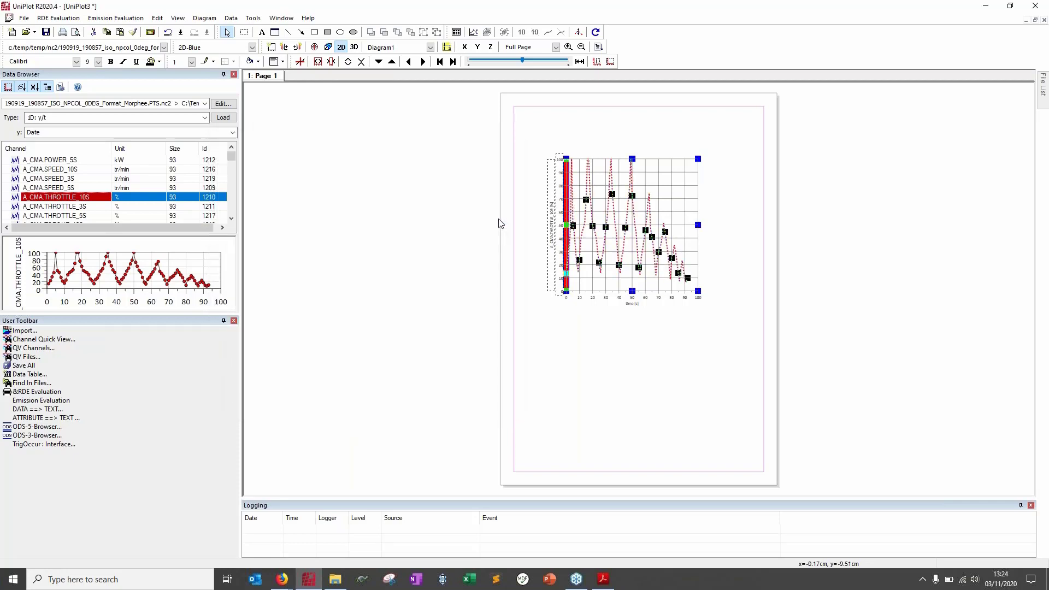
click(606, 344)
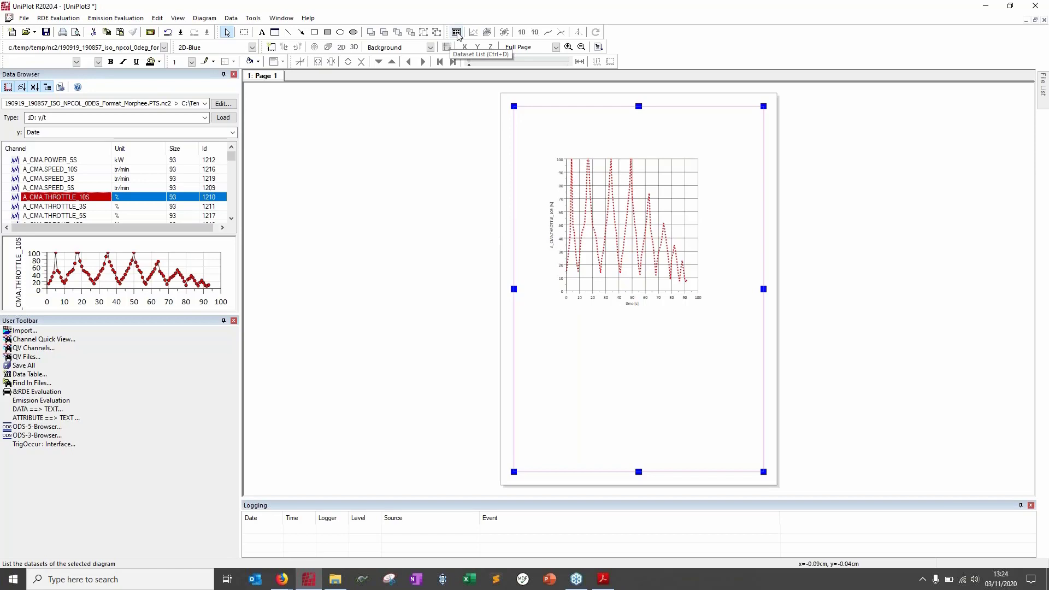
Set the dataset type to 3D: x/y/z, with REGIME as the x channel and COUPLE as the y channel.
click(597, 243)
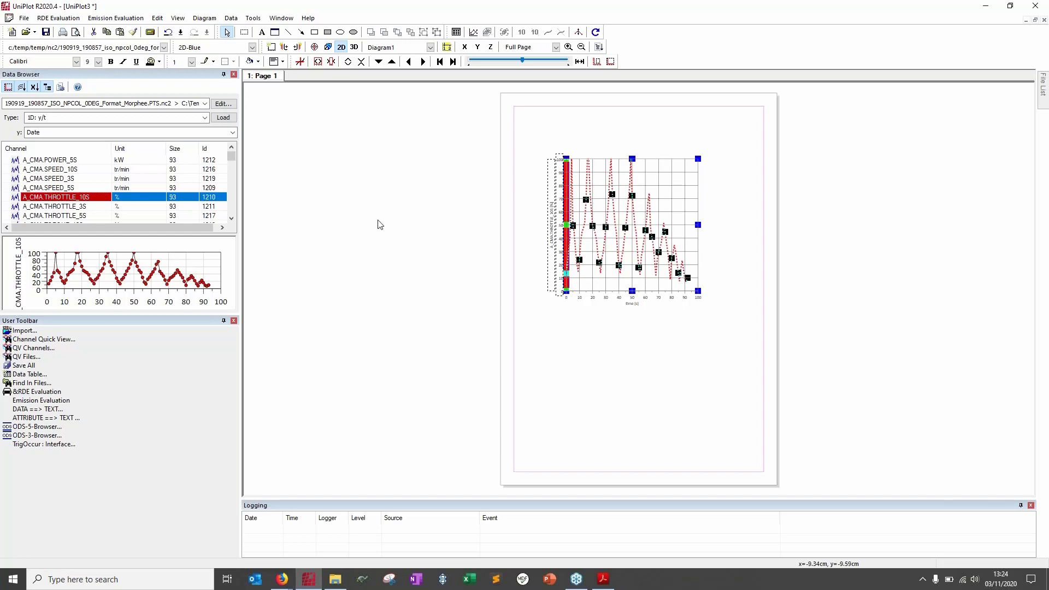
click(204, 118)
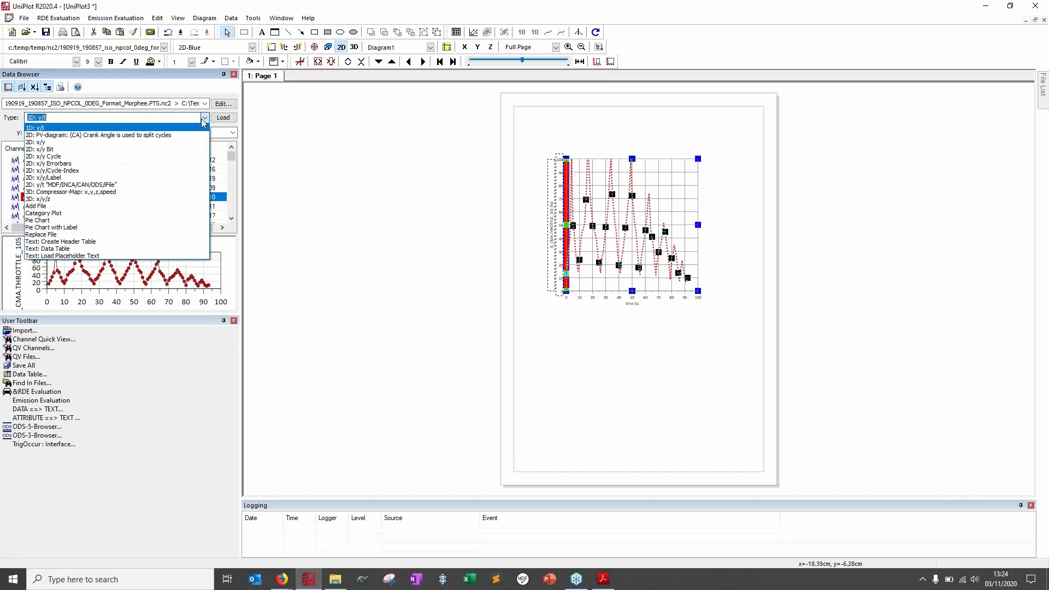
click(71, 200)
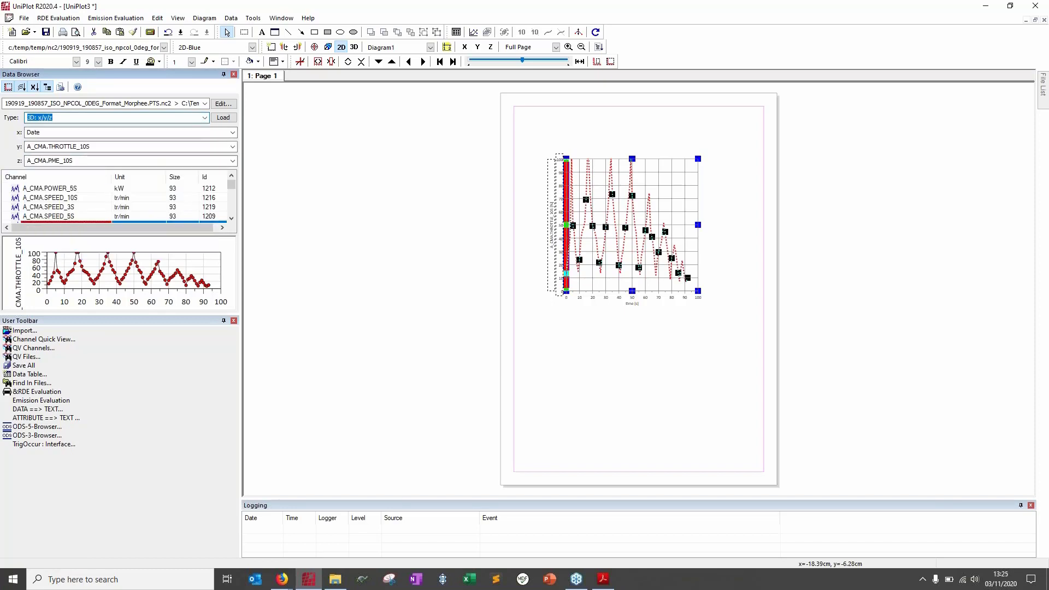
click(80, 130)
text(REGIME)
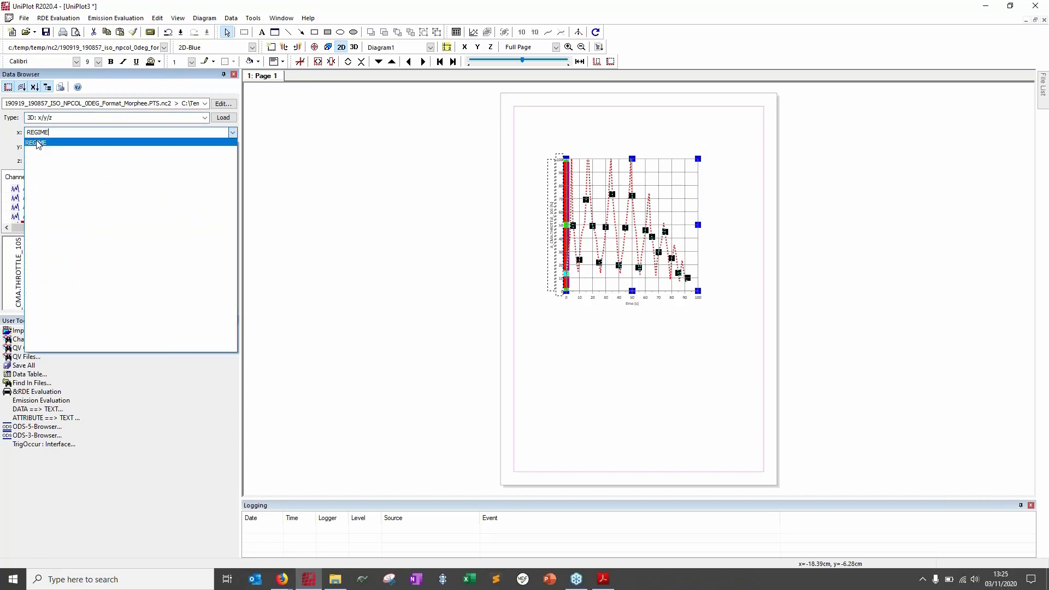
key(Return)
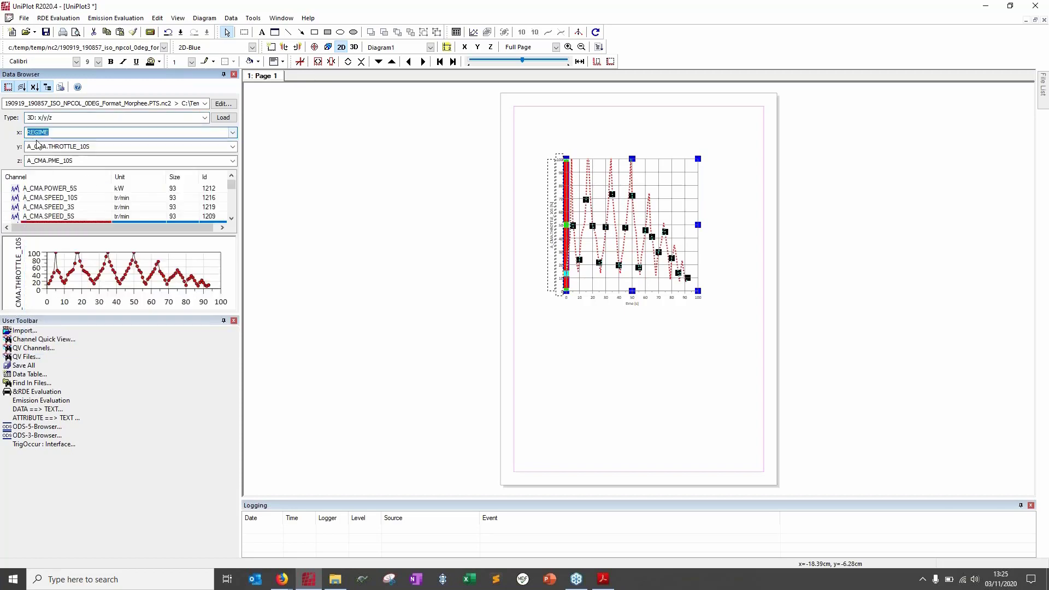
key(Tab)
text(COUPLE)
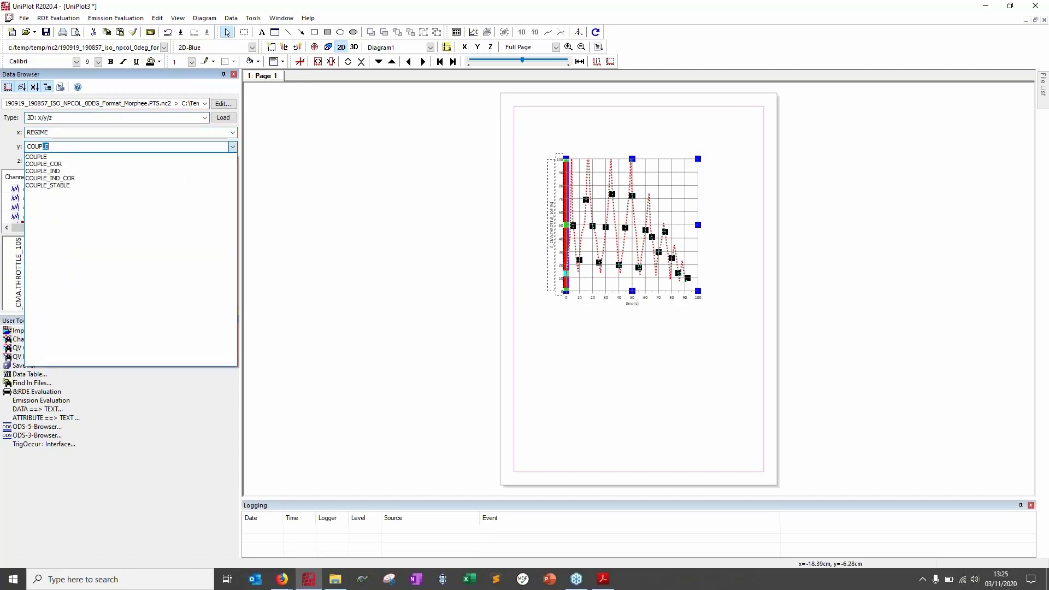
key(Return)
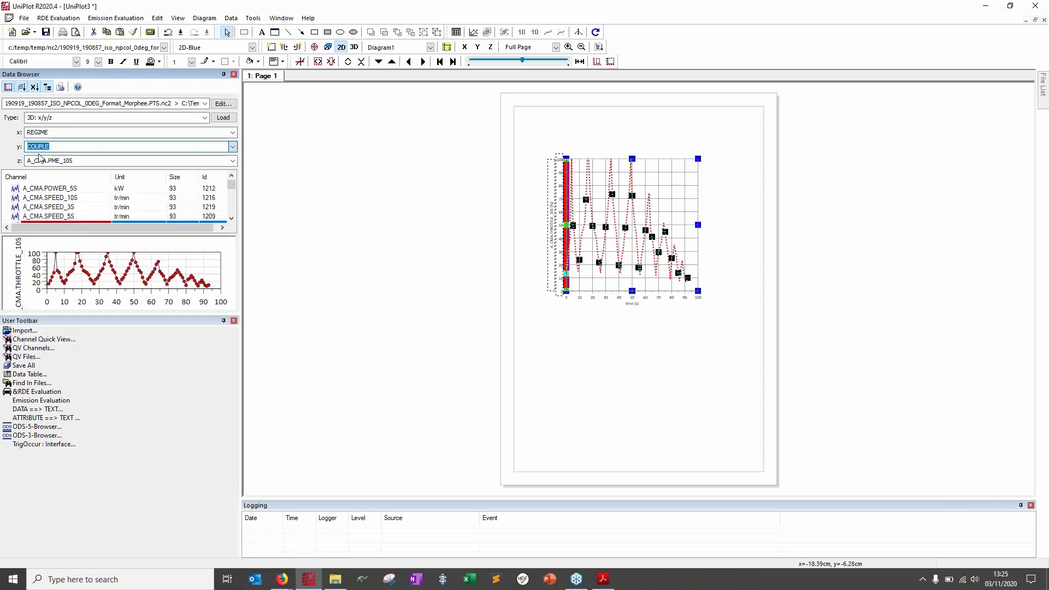
Browse the temperature channels upward from TEAEEGRBP and choose TCARETOPPEHP as the z channel.
key(Tab)
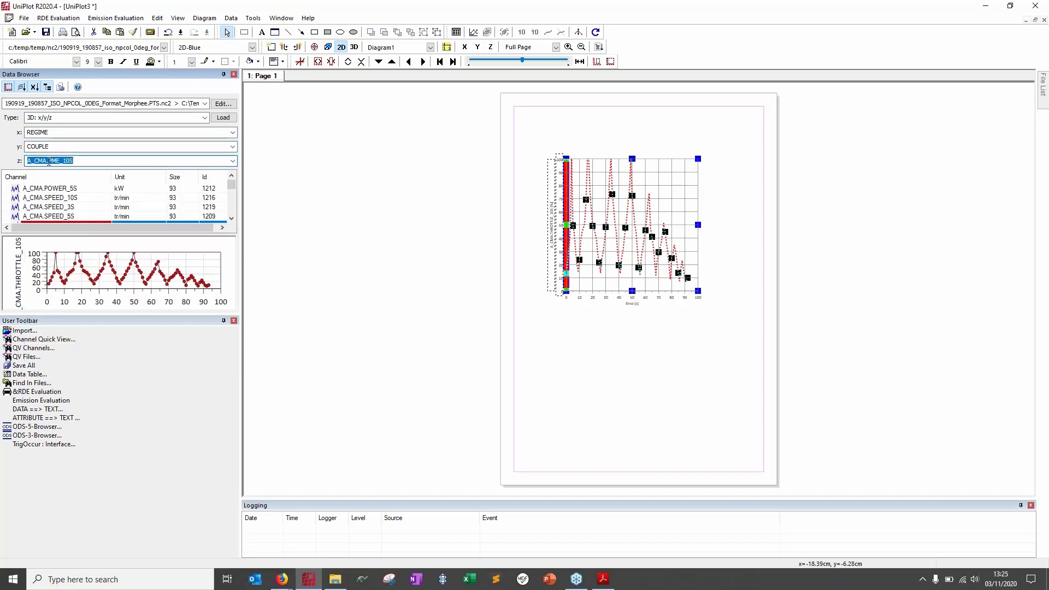
text(TEMP)
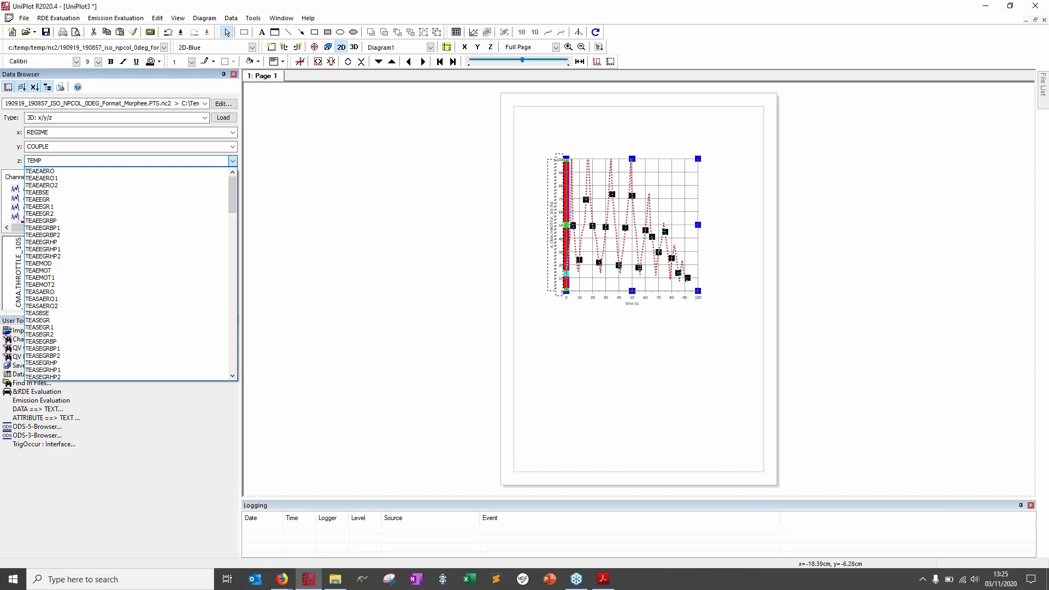
click(41, 222)
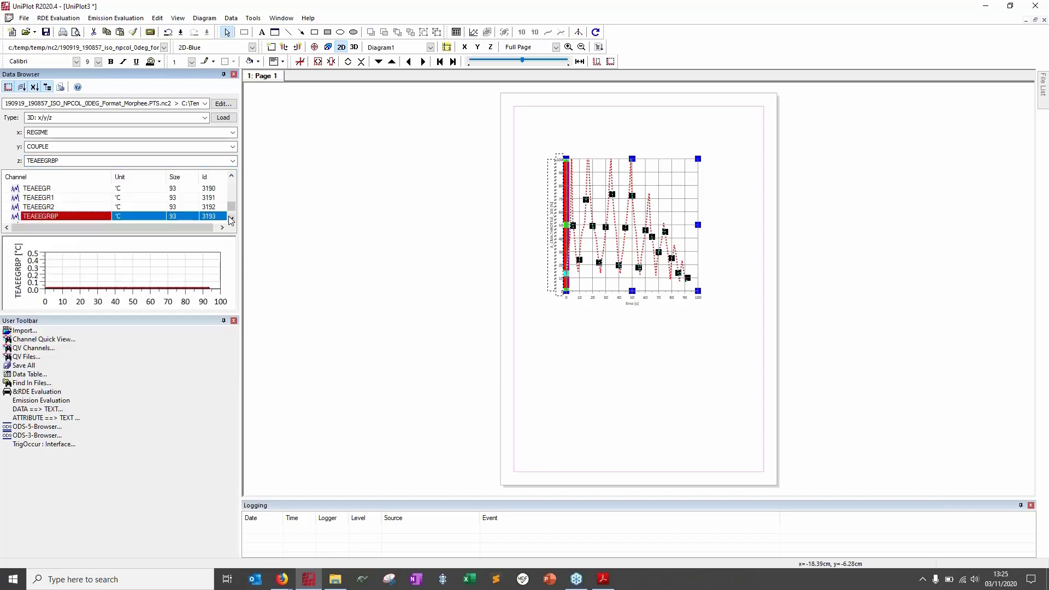
scroll(180, 212, down, 1)
scroll(131, 220, up, 1)
key(Up)
key(Up)
key(Up)
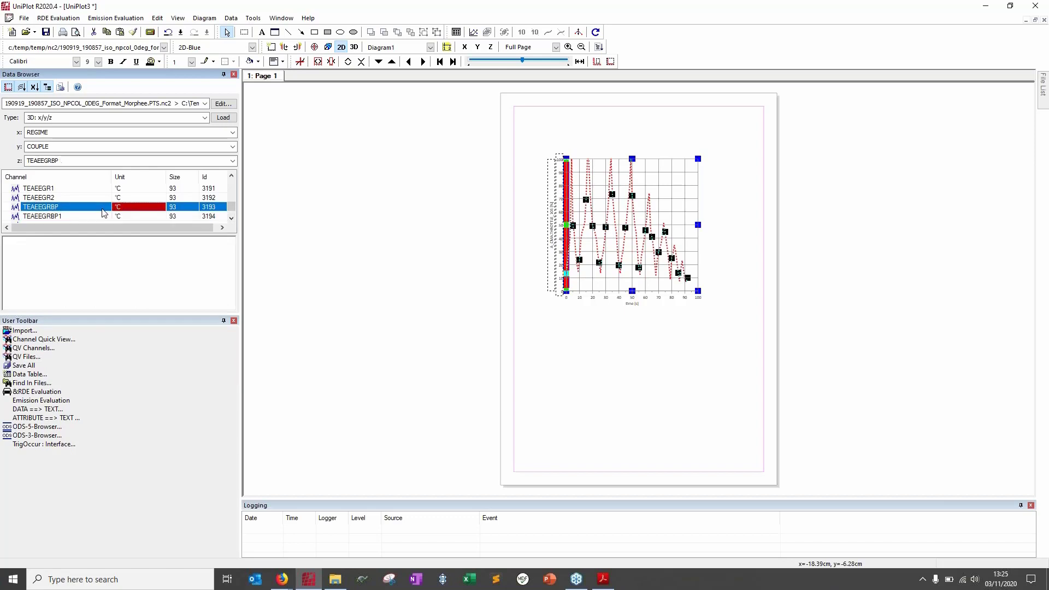
key(Up)
key(Up)
key(Up)
key(Up)
key(Up)
key(Up)
key(Up)
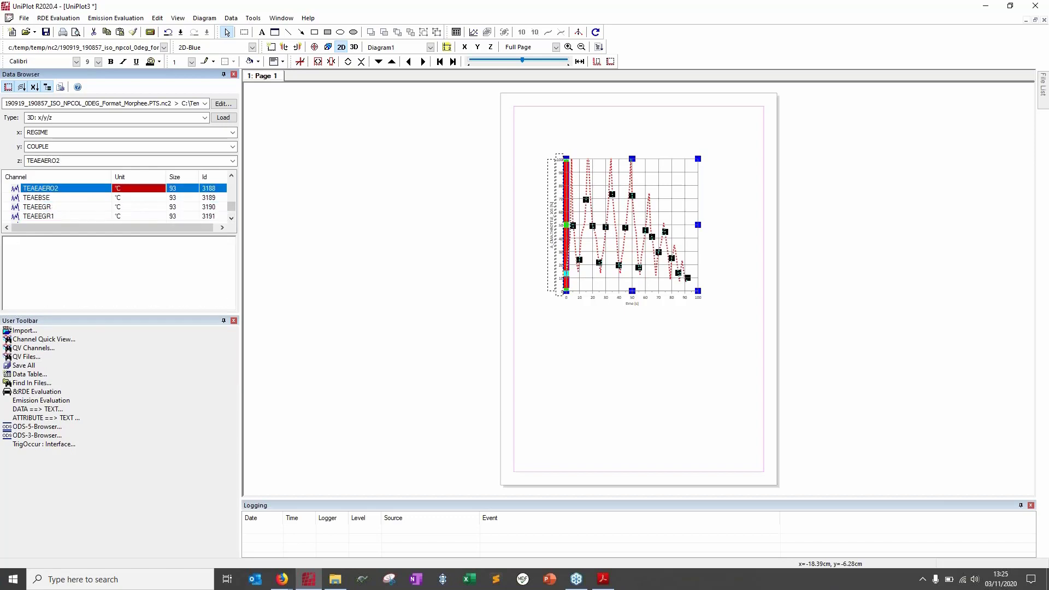
key(Up)
key(Up)
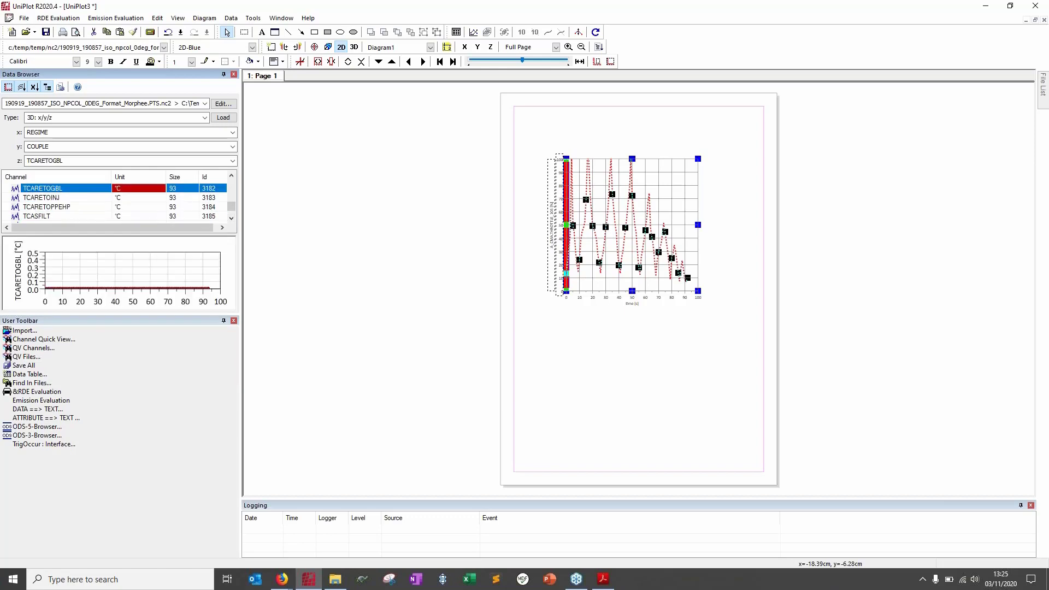
key(Down)
key(Down)
key(Up)
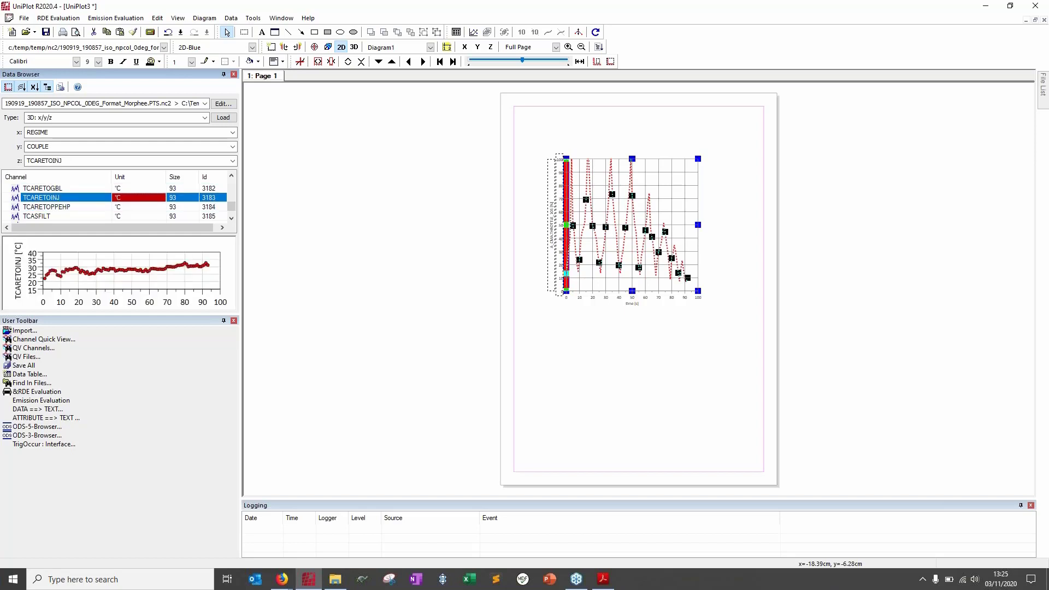
key(Down)
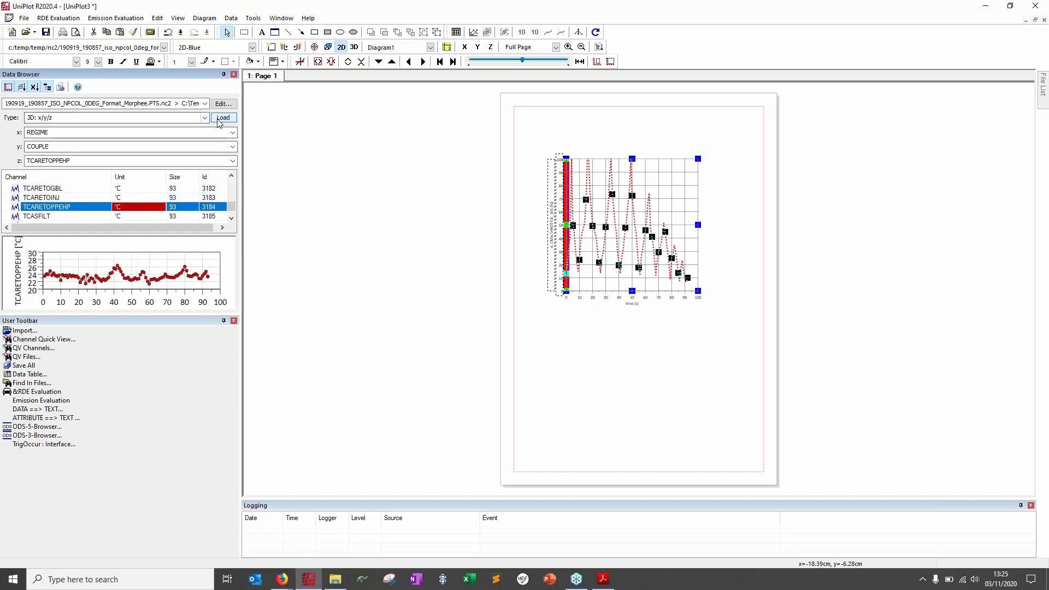
Try to load the 3D dataset with the throttle diagram still selected, and undo the load.
click(235, 118)
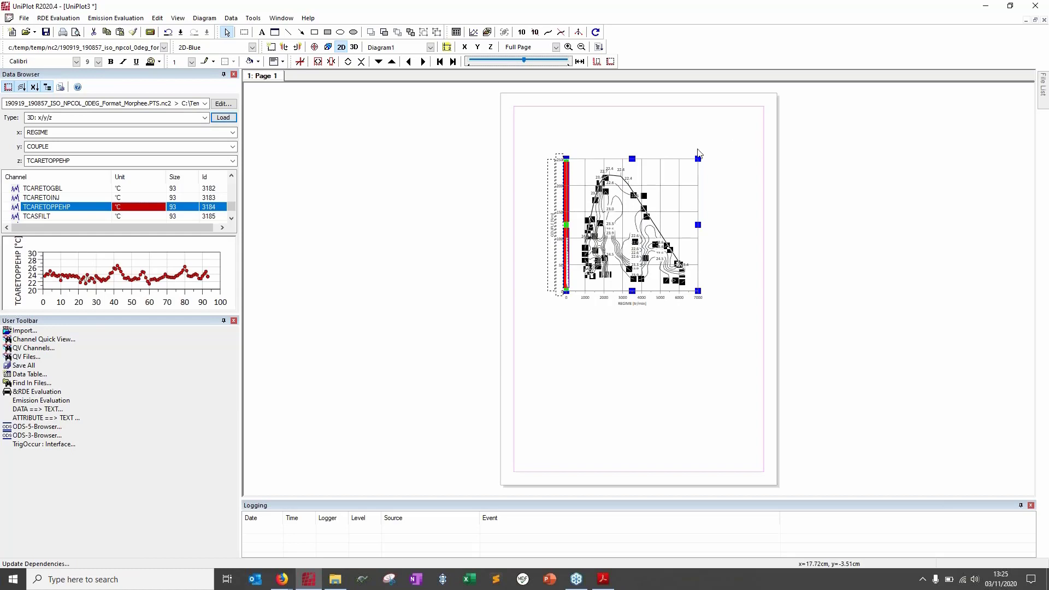
key(ctrl+z)
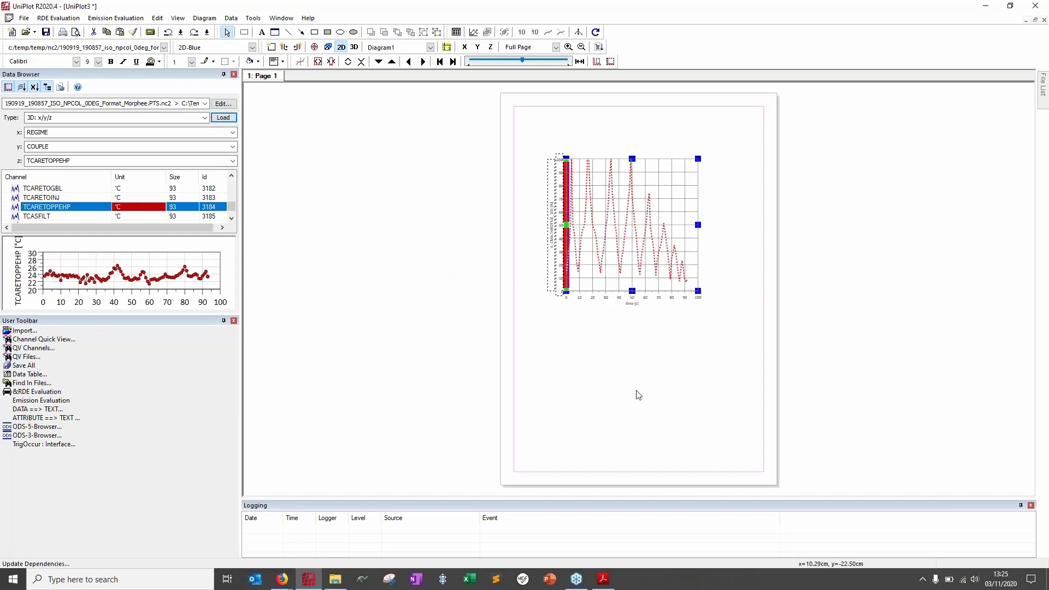
Load the REGIME, COUPLE and TCARETOPPEHP dataset as a separate 3D diagram and place it below the throttle diagram.
click(635, 393)
click(223, 118)
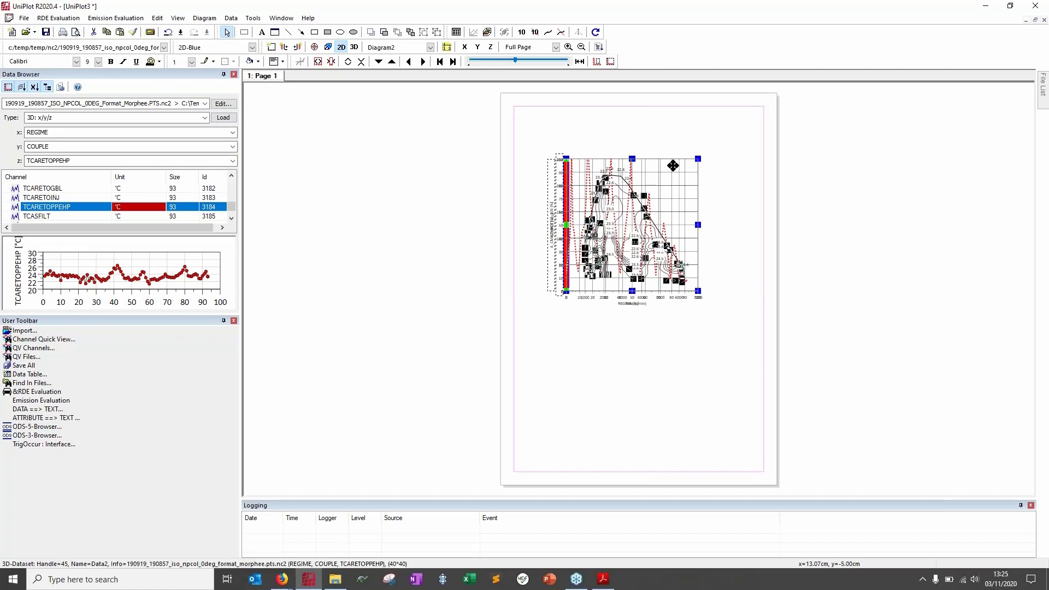
click(618, 146)
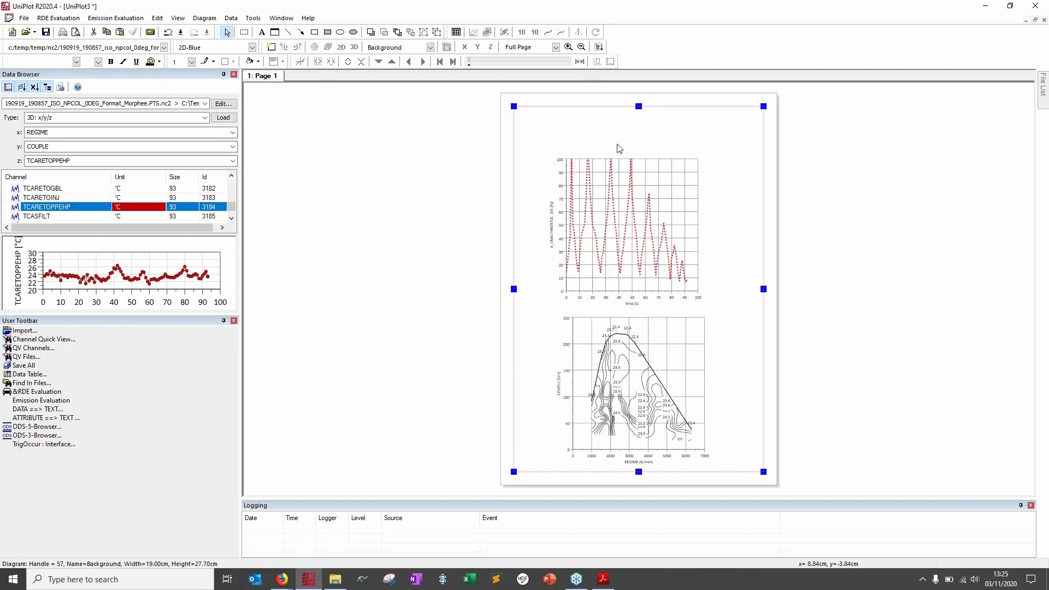
Open the dataset list and compare the datasets listed for the active page with those for the active diagram.
click(455, 32)
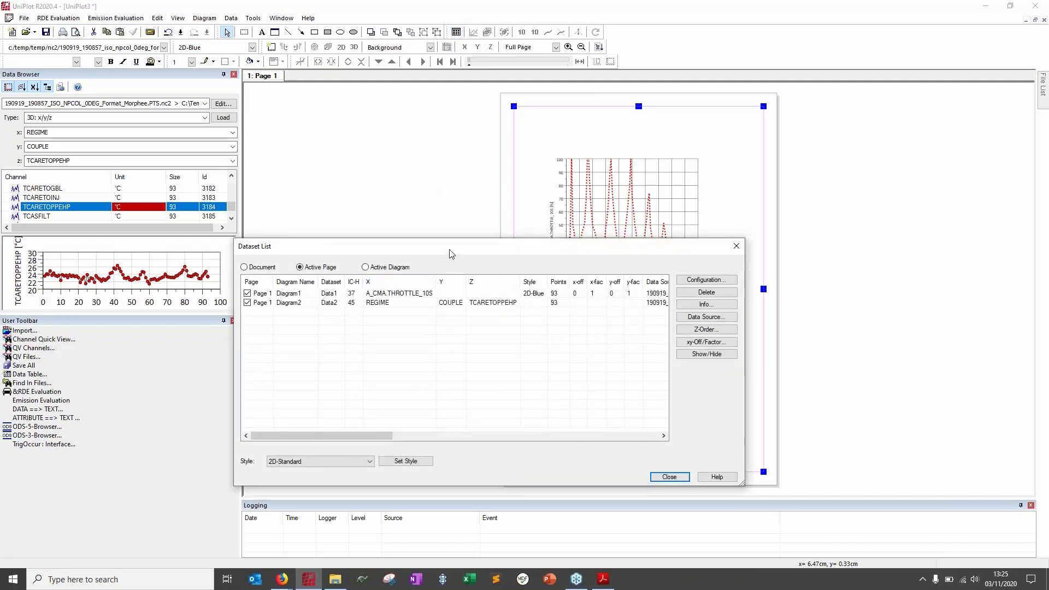
drag(451, 255, 292, 142)
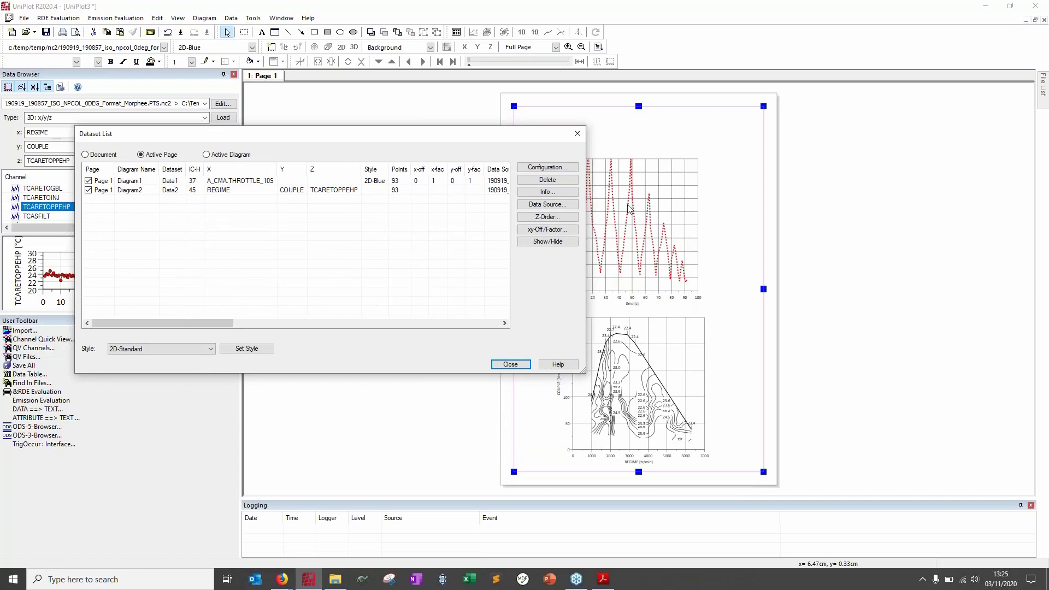
click(126, 182)
click(129, 191)
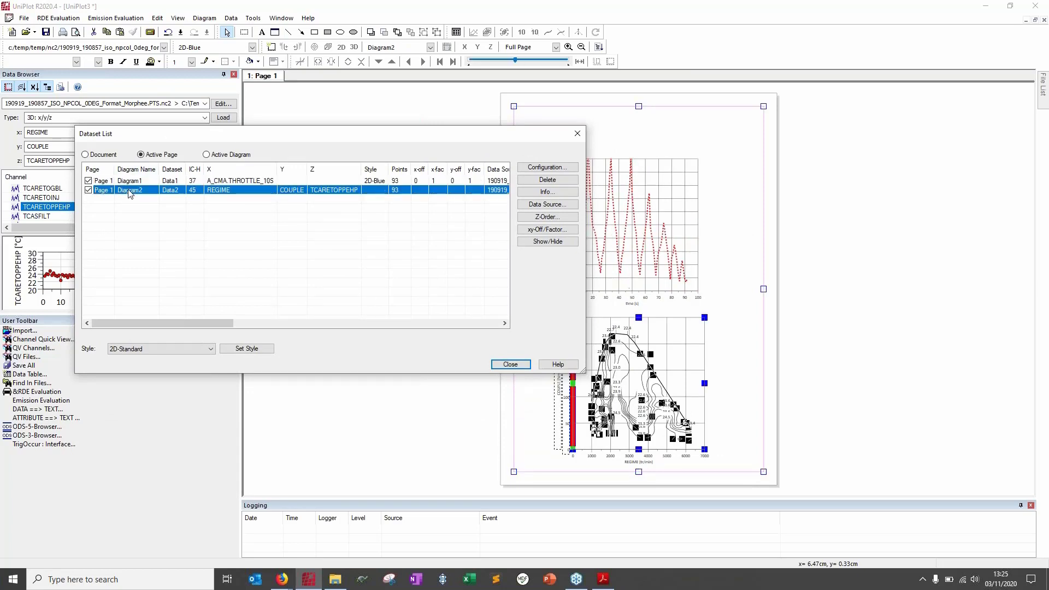
click(207, 156)
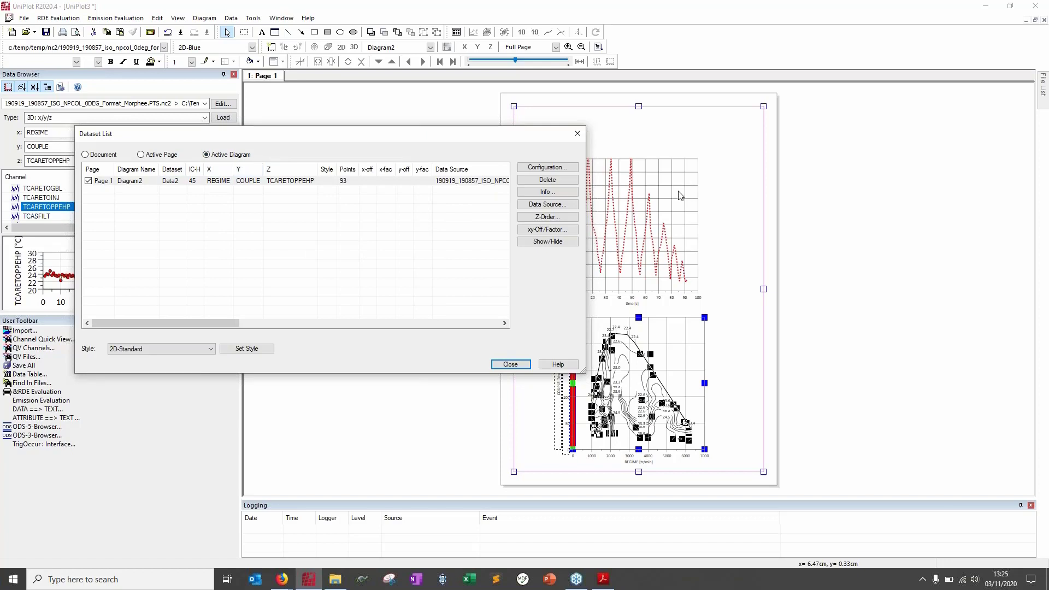
click(143, 154)
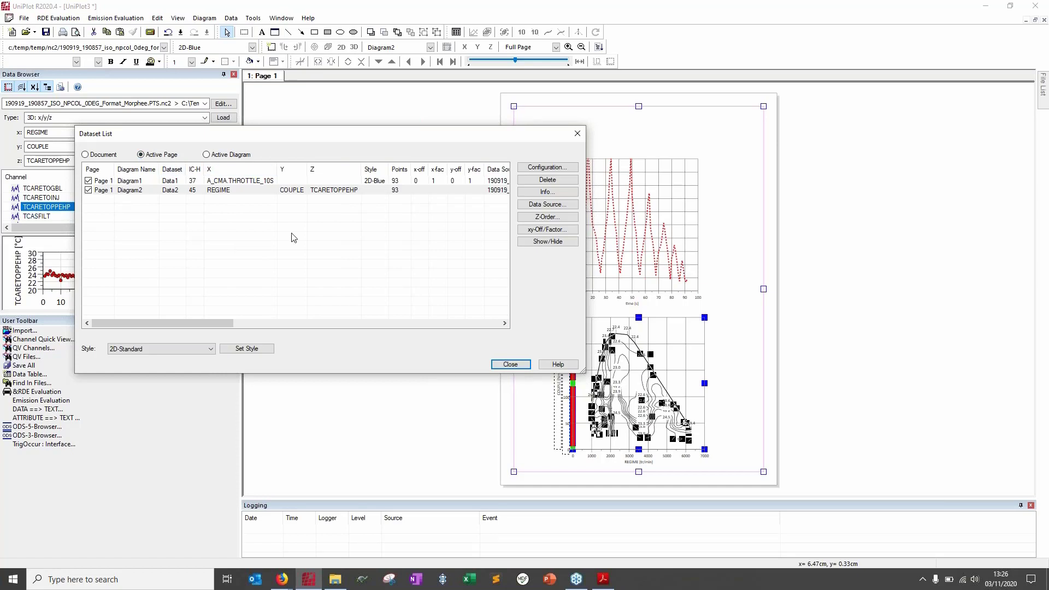
Review the throttle dataset's configuration from the dataset list, select the REGIME/COUPLE/TCARETOPPEHP dataset, and close the list.
click(385, 182)
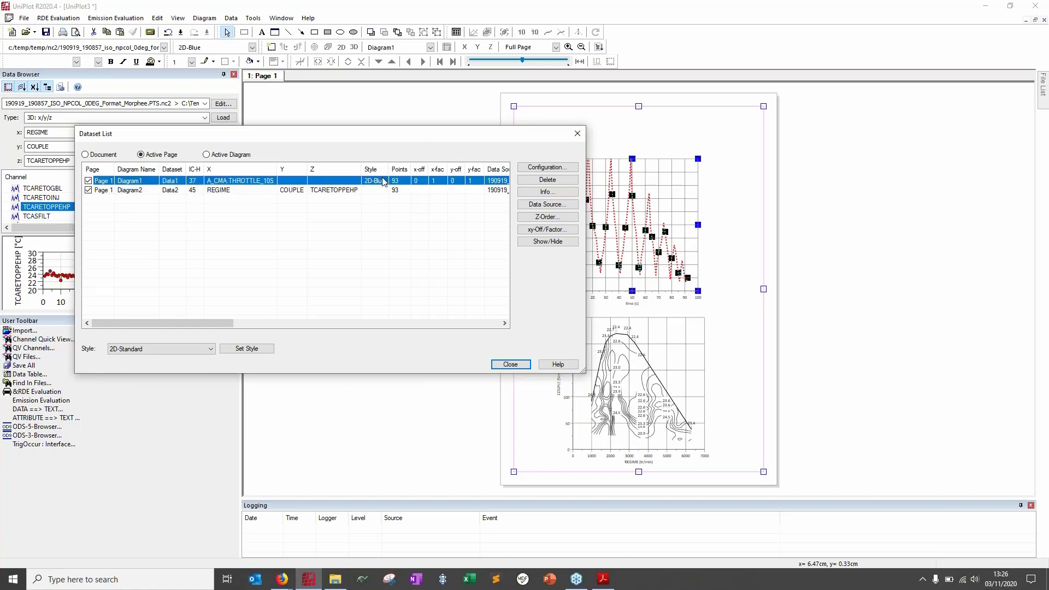
click(547, 168)
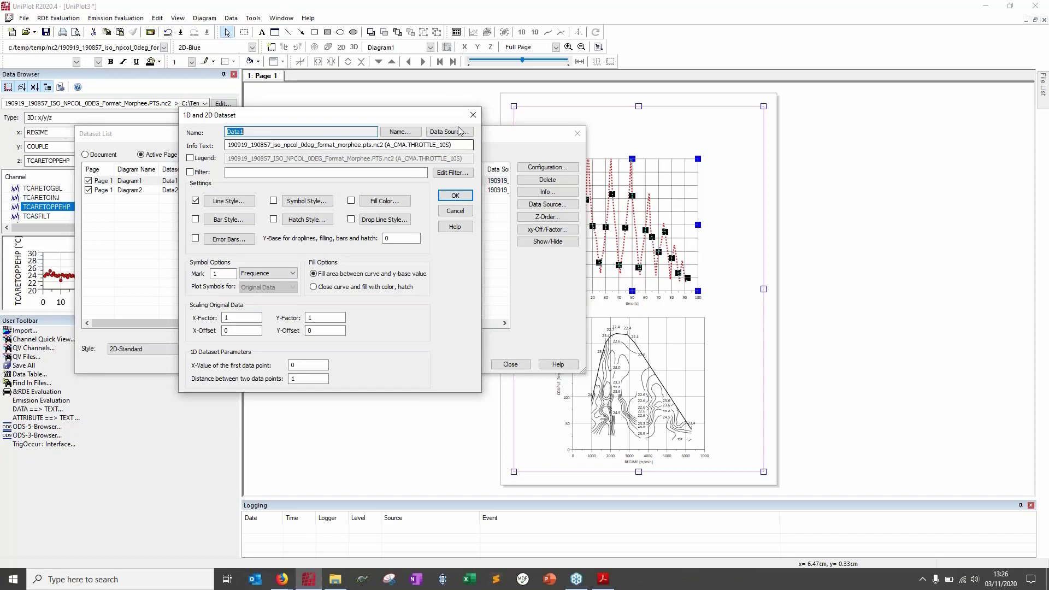
click(473, 118)
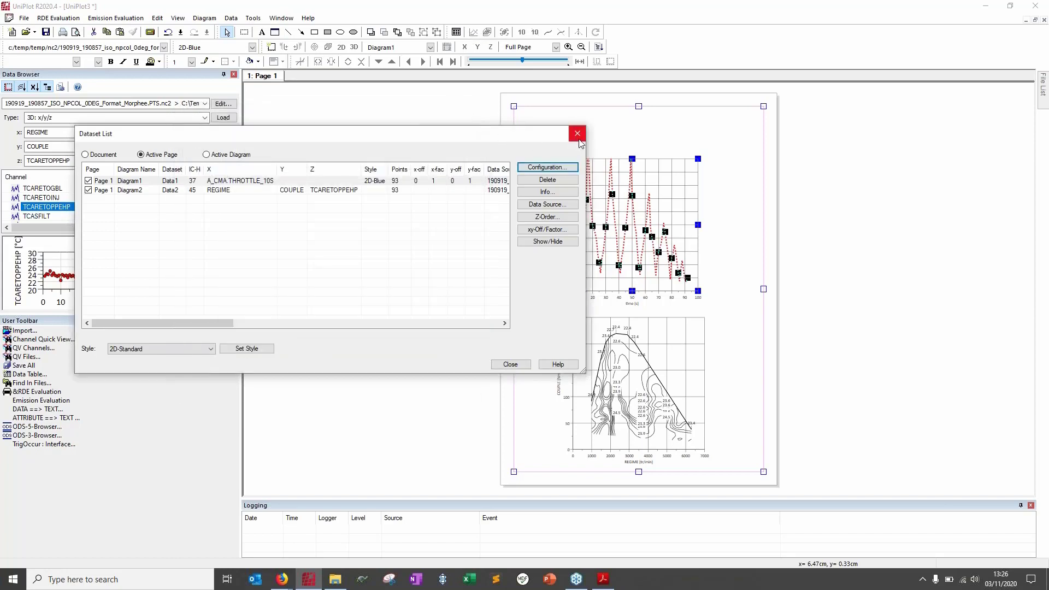
click(172, 191)
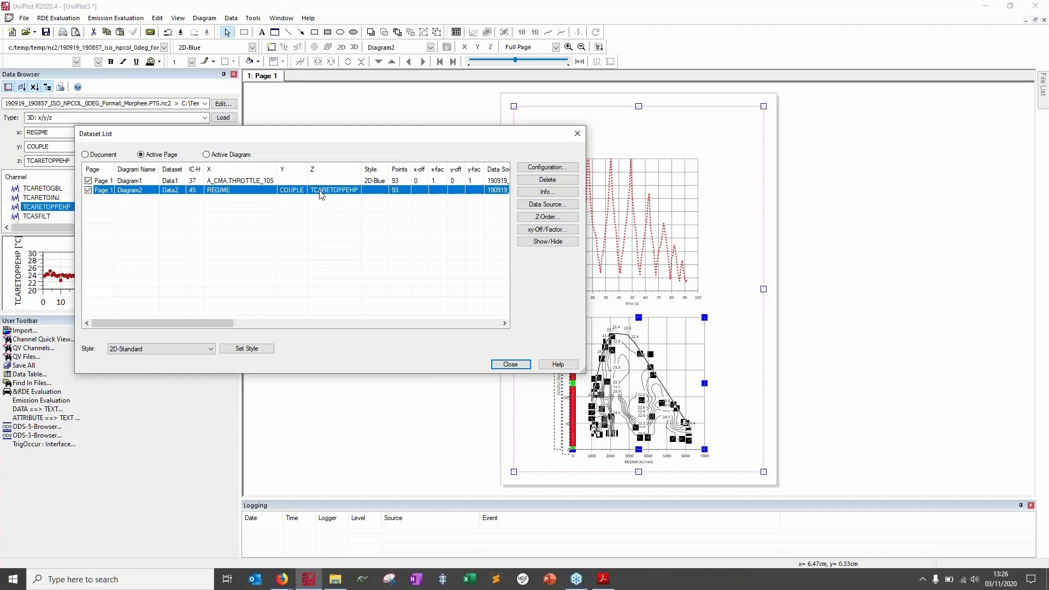
drag(211, 320, 204, 295)
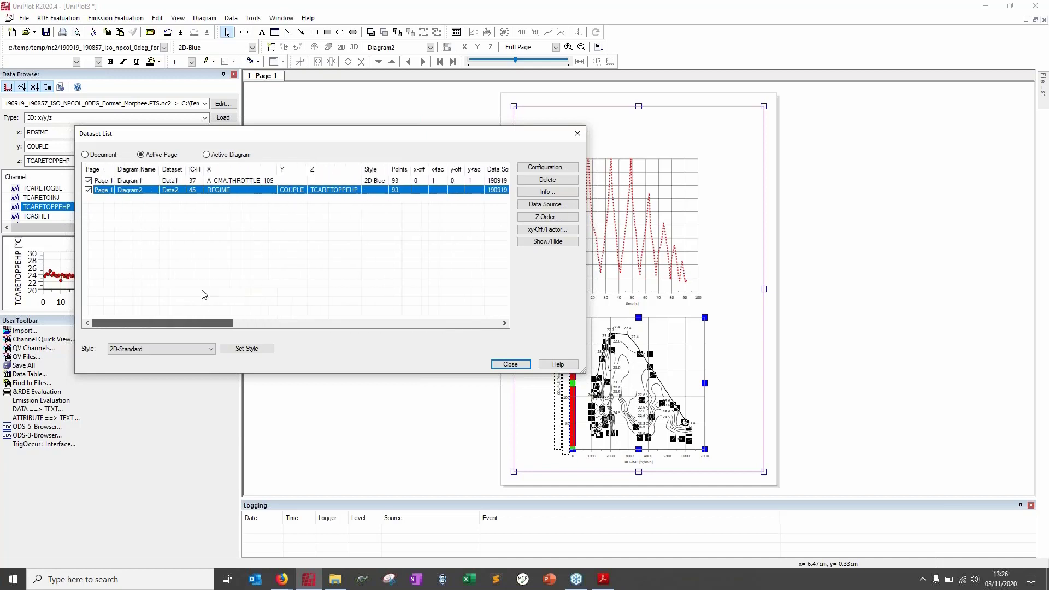
click(500, 366)
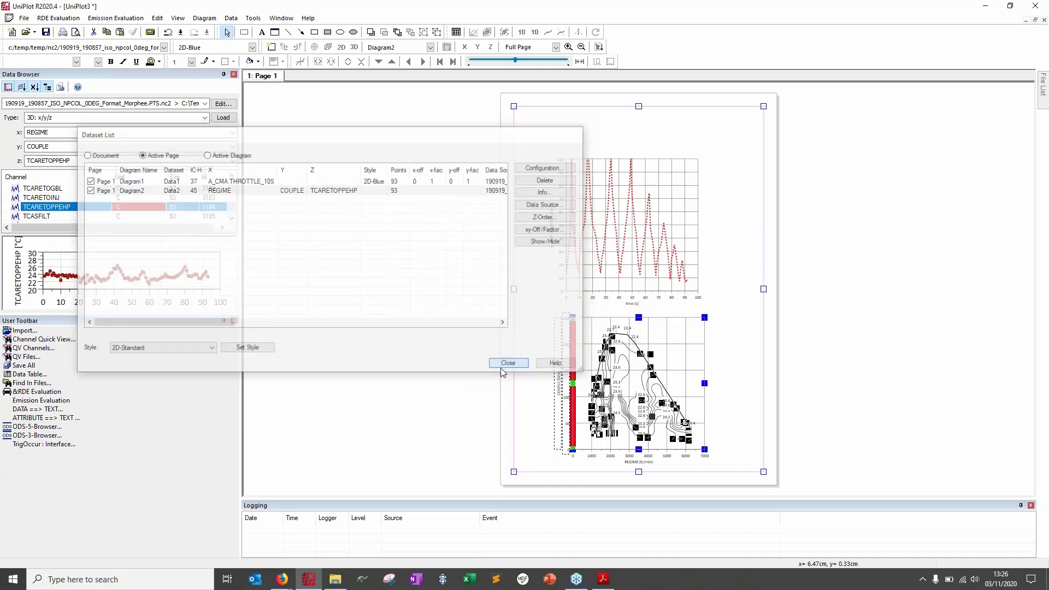
Enable color filling between isolines for the TCARETOPPEHP contour dataset.
click(489, 34)
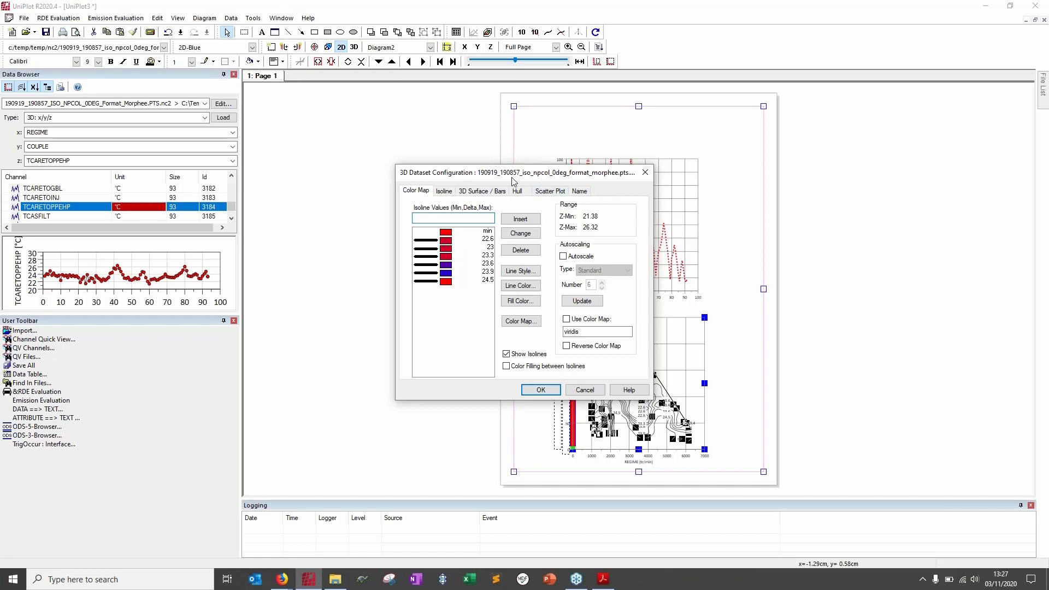
drag(512, 177, 374, 142)
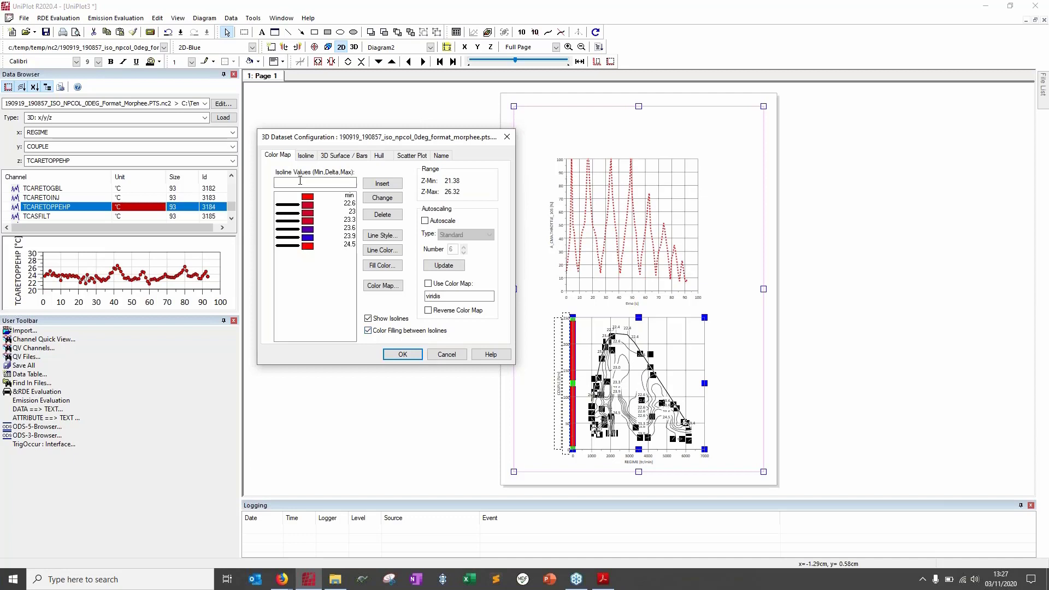
click(402, 355)
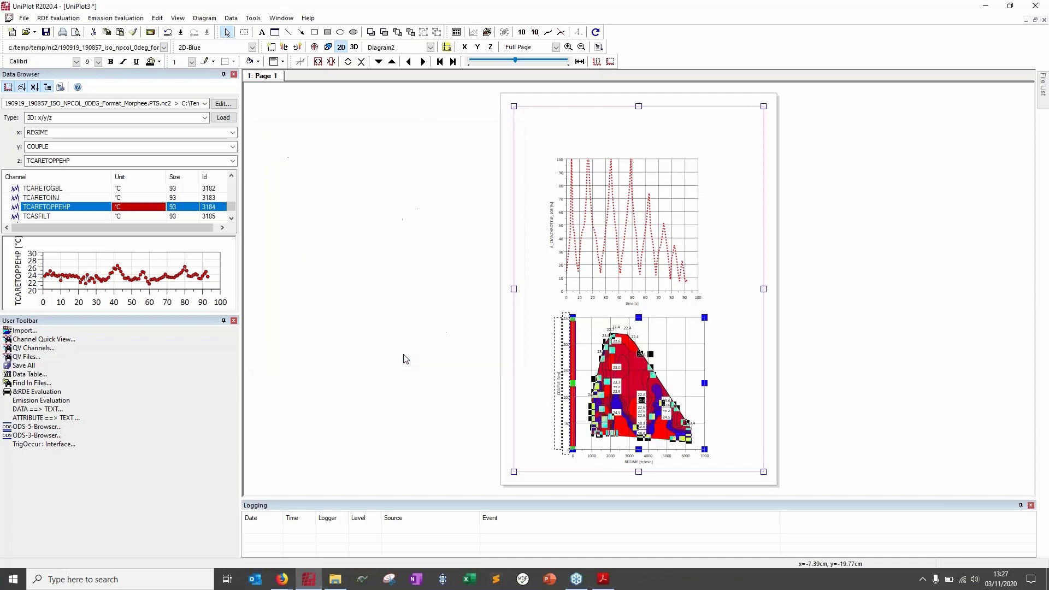
Move the throttle diagram to the top of the page and enlarge it to about 17 × 11.5 cm.
click(630, 195)
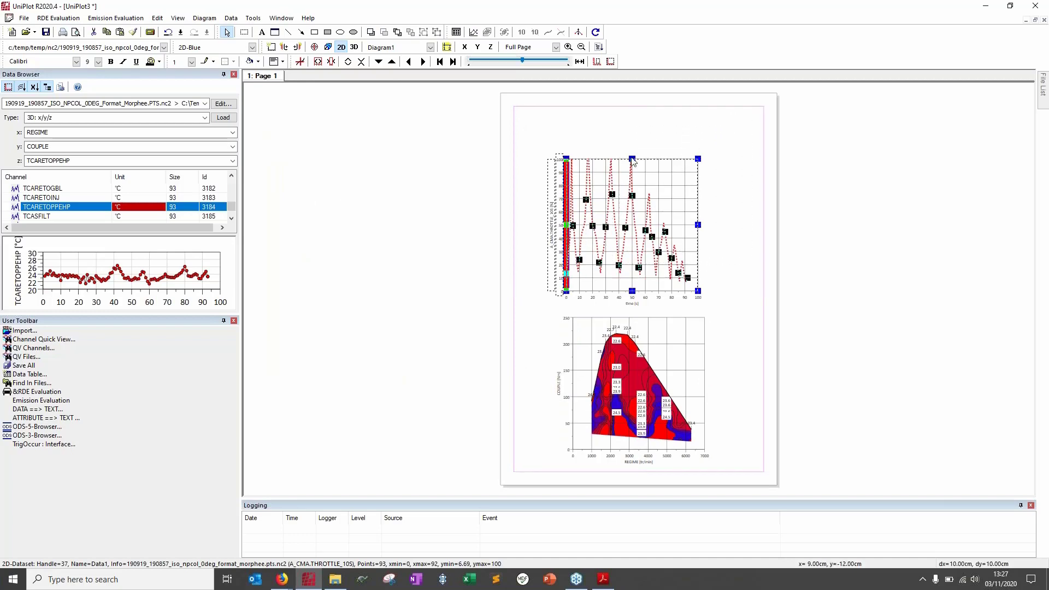
drag(632, 160, 684, 120)
drag(607, 253, 544, 286)
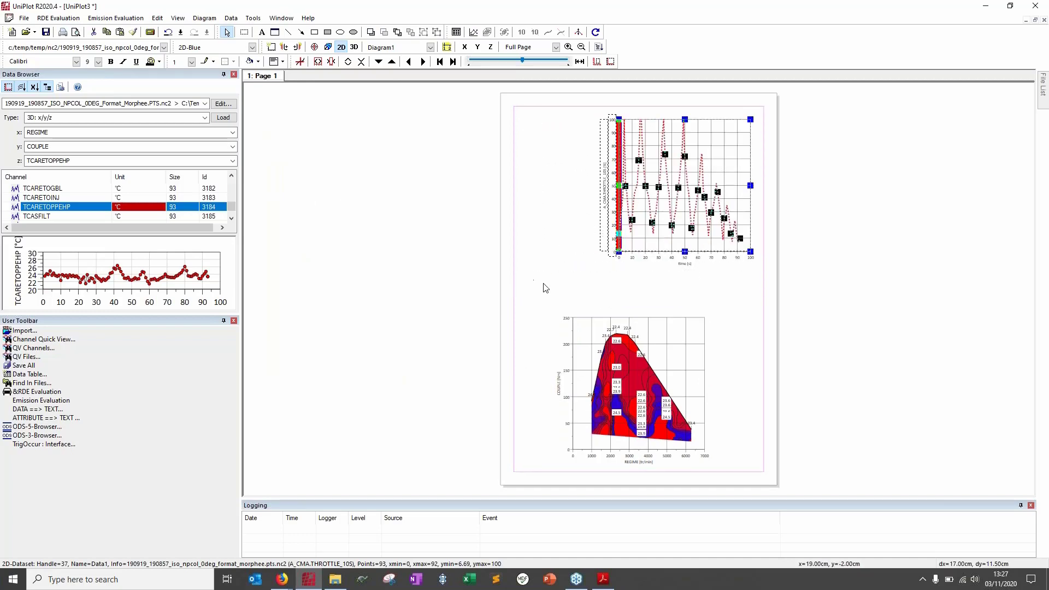
Move the contour diagram up under the throttle diagram and enlarge it to 16.5 × 13 cm.
drag(589, 320, 550, 293)
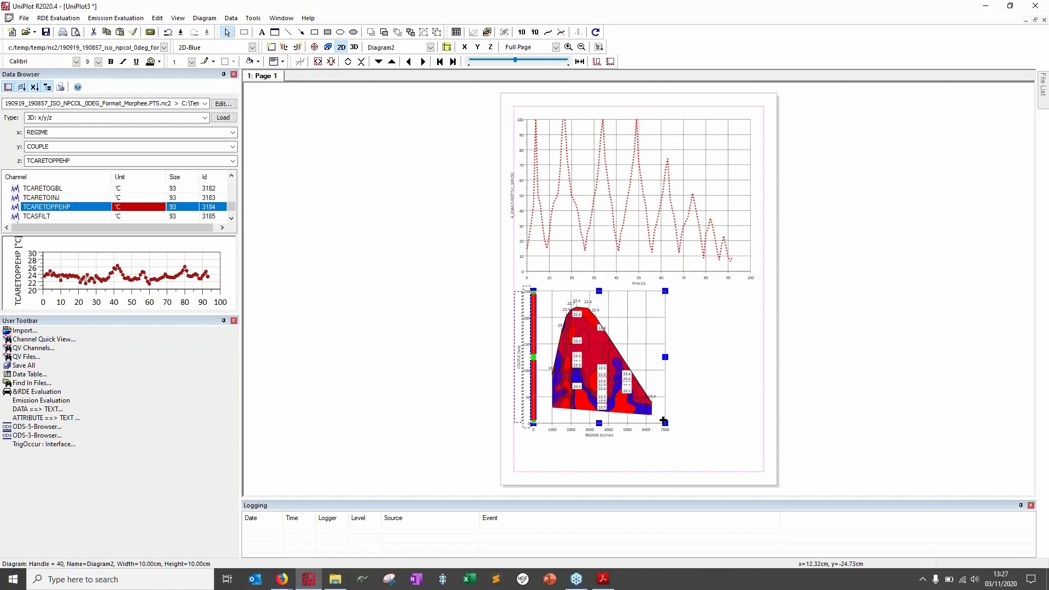
drag(664, 421, 751, 463)
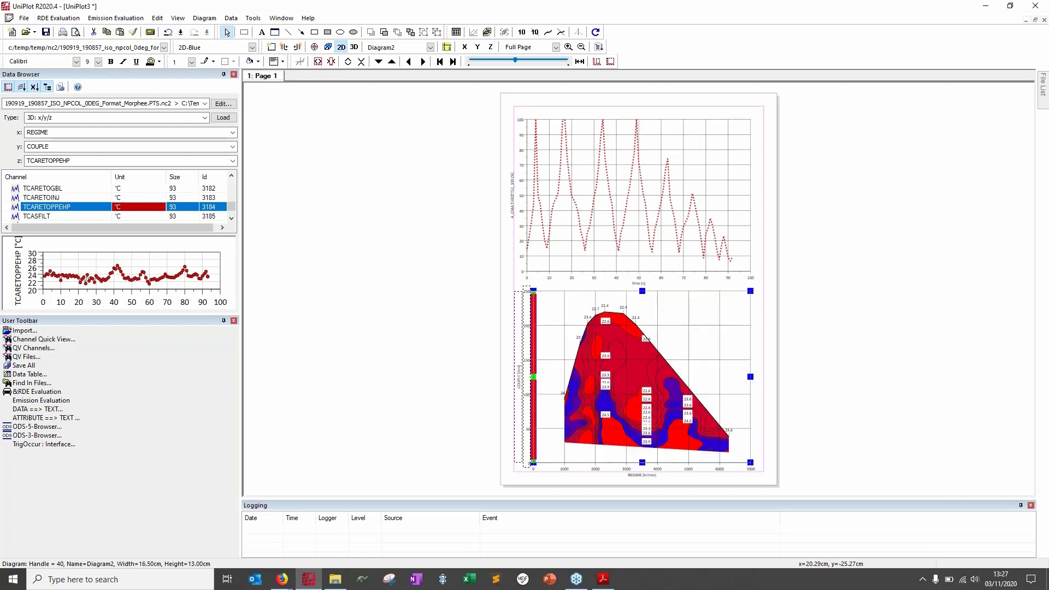
click(808, 401)
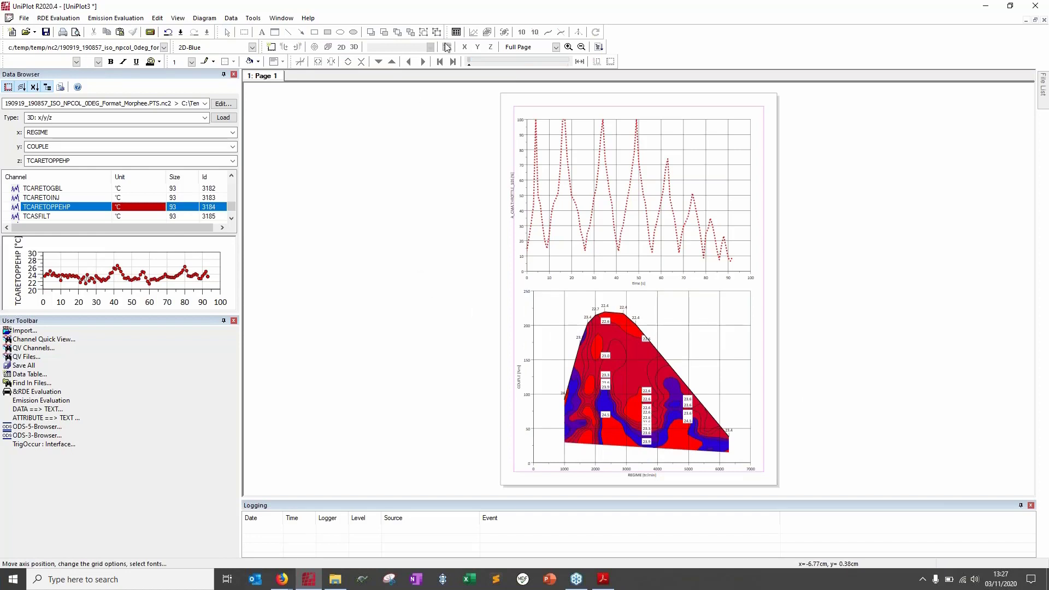
Look at the dataset settings of the throttle curve and the contour plot directly from the page, without changing them.
click(564, 264)
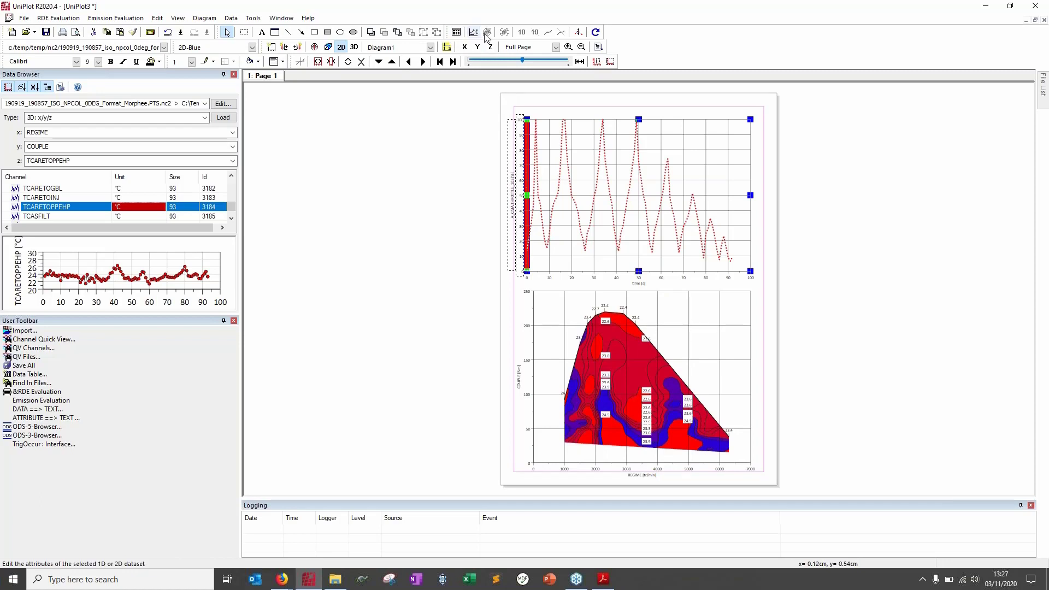
double_click(580, 221)
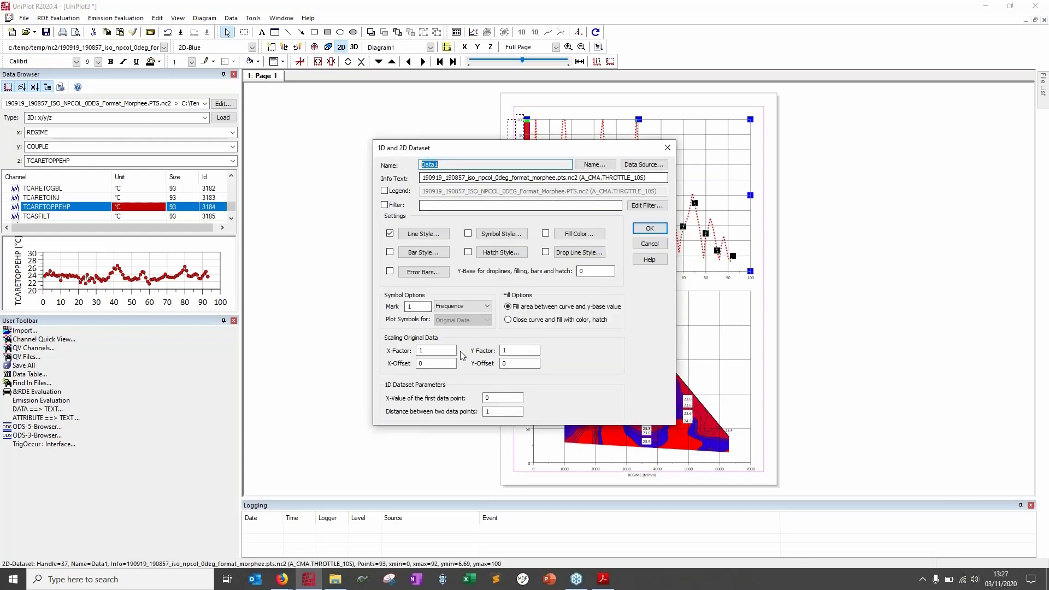
click(639, 244)
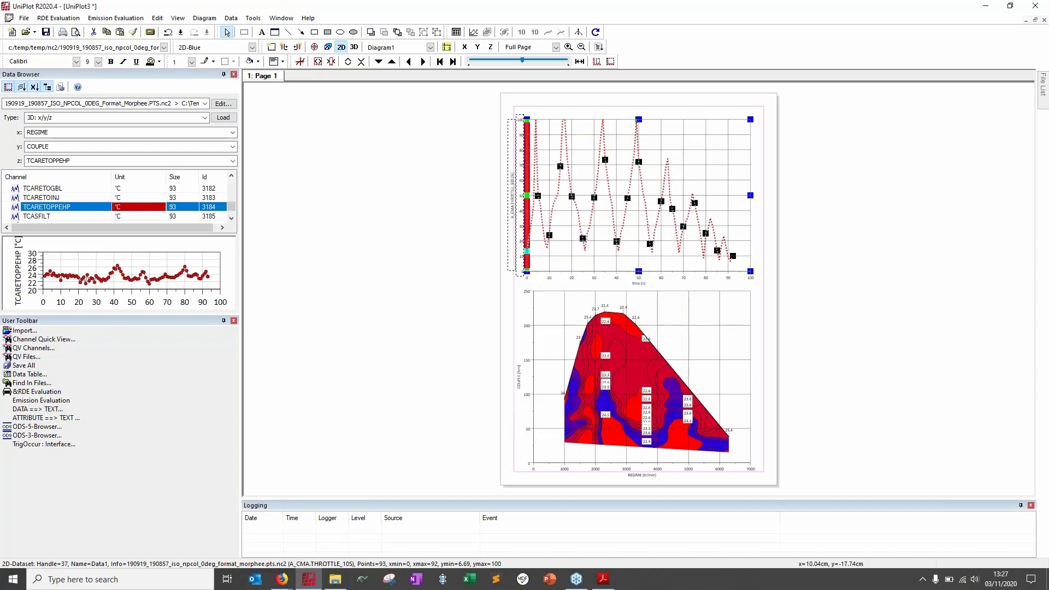
double_click(643, 334)
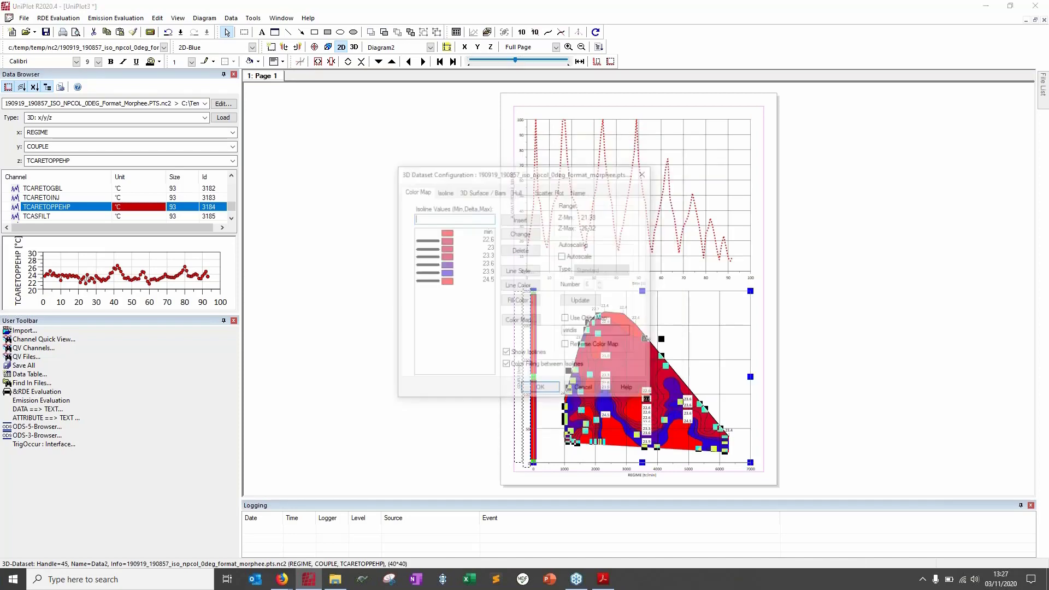
click(585, 391)
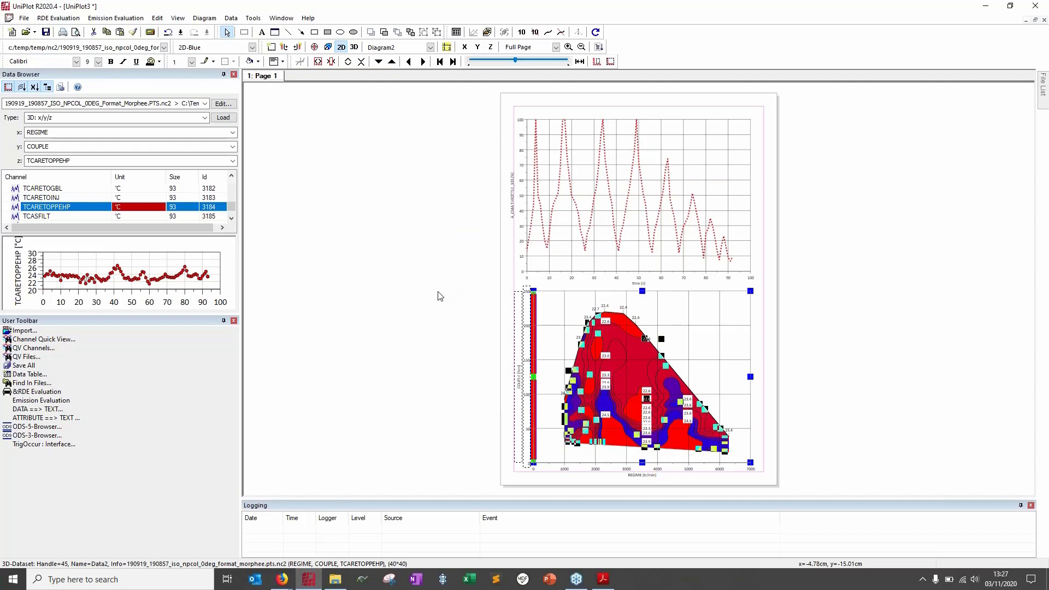
Try the contour diagram in 3D with a view rotation of 29, and return it to the 2D display.
click(558, 346)
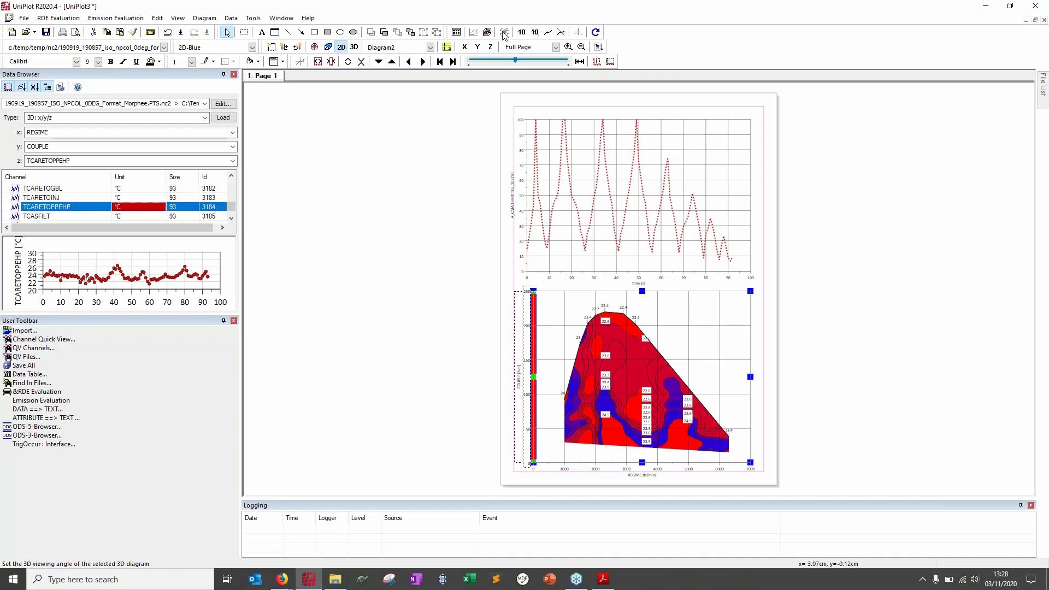
click(354, 48)
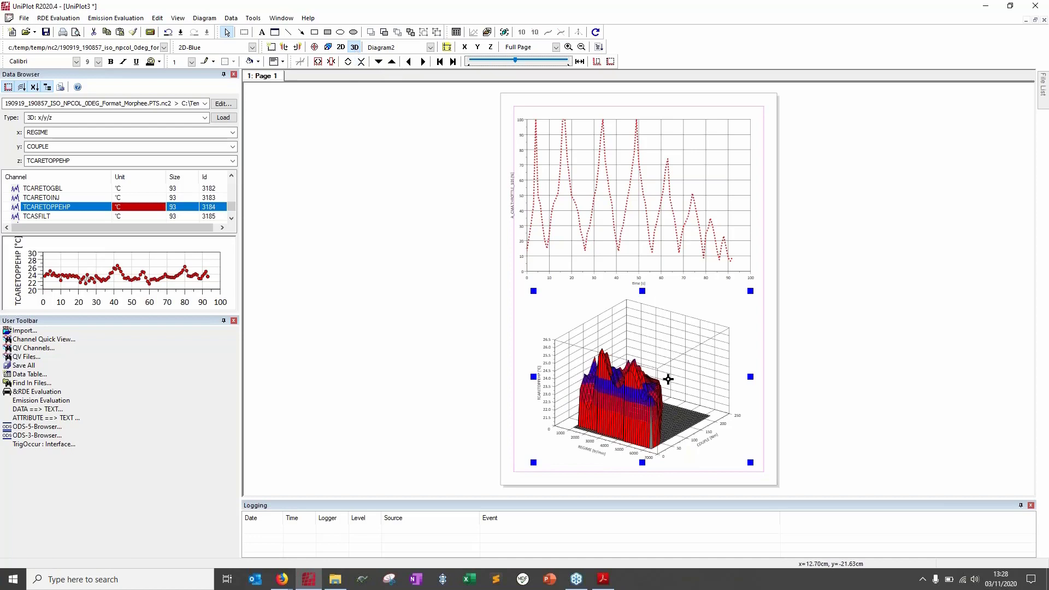
click(504, 34)
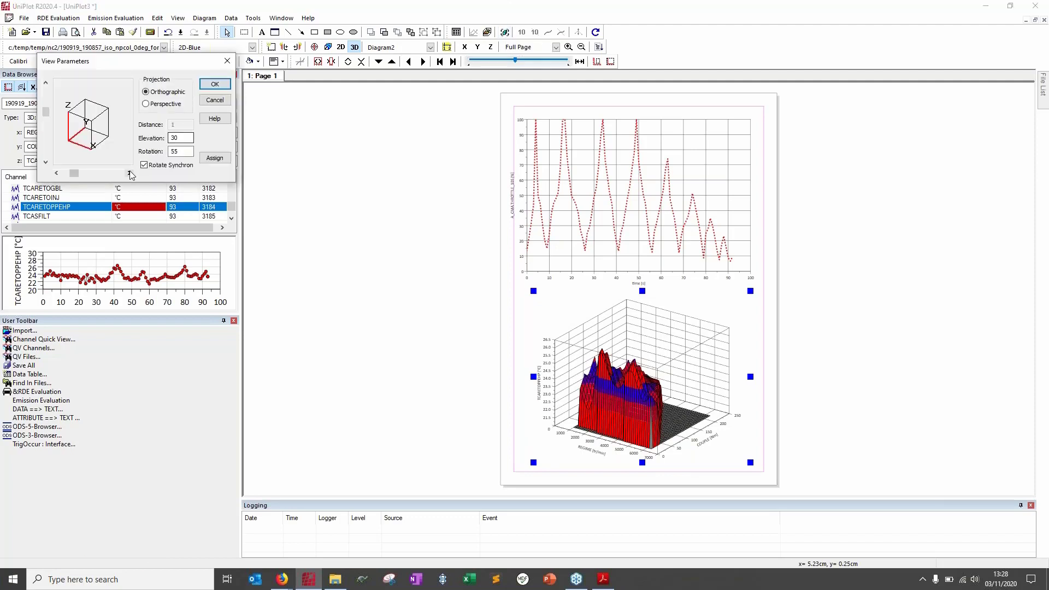
mouse_move(74, 173)
mouse_down()
mouse_move(110, 177)
mouse_move(71, 172)
mouse_up()
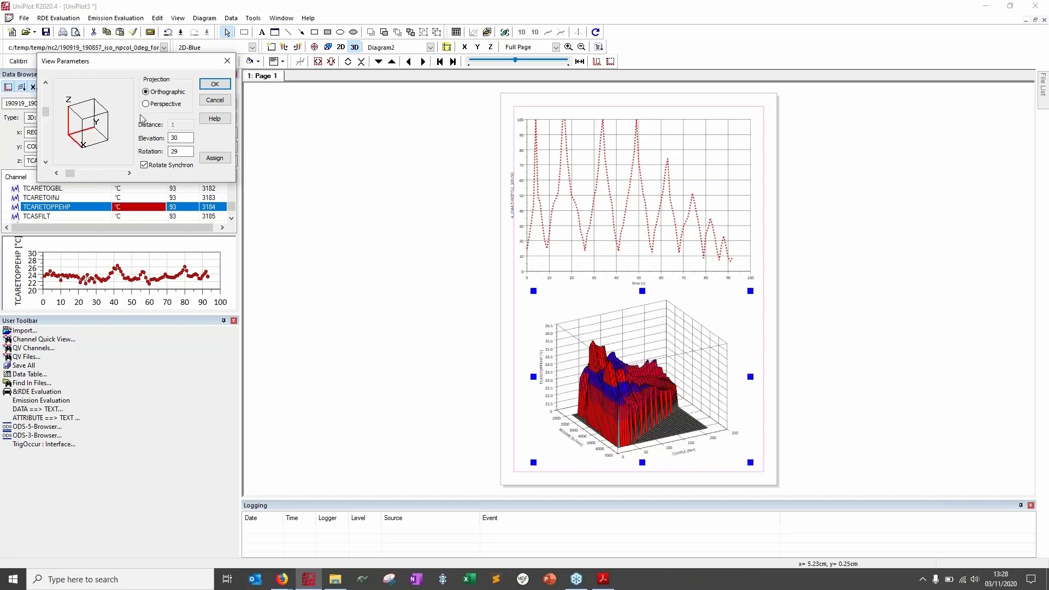
click(210, 100)
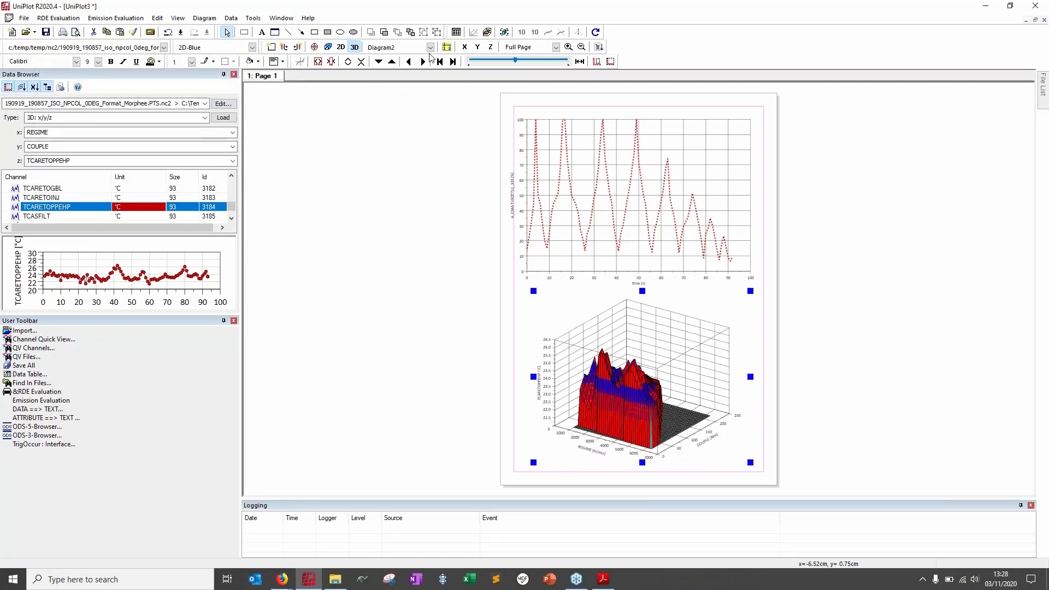
click(341, 47)
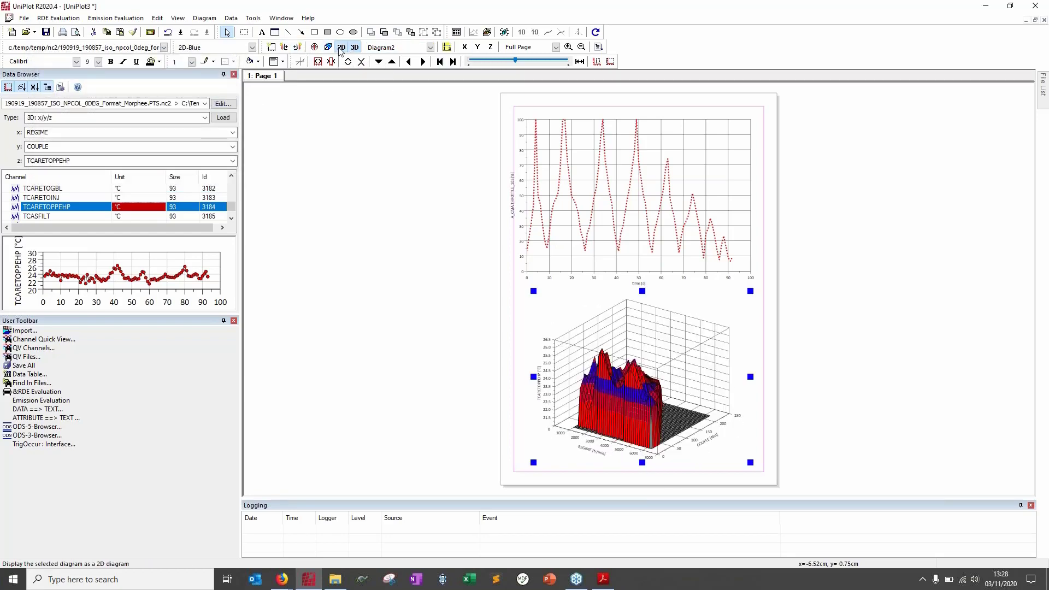
click(412, 327)
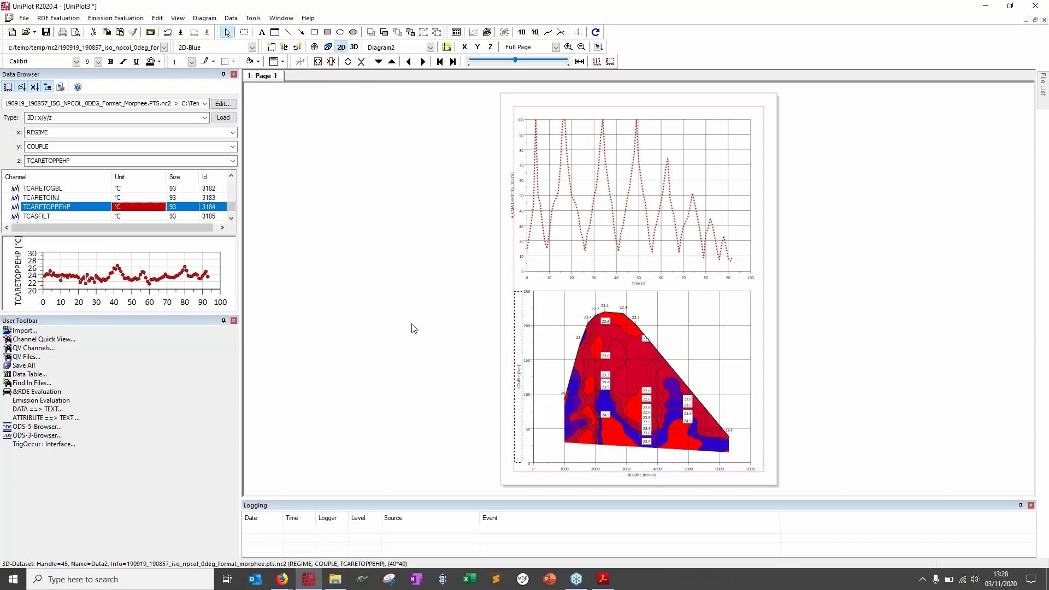
Insert isoline labels along several vertical, diagonal and horizontal lines drawn across the contour plot.
click(577, 342)
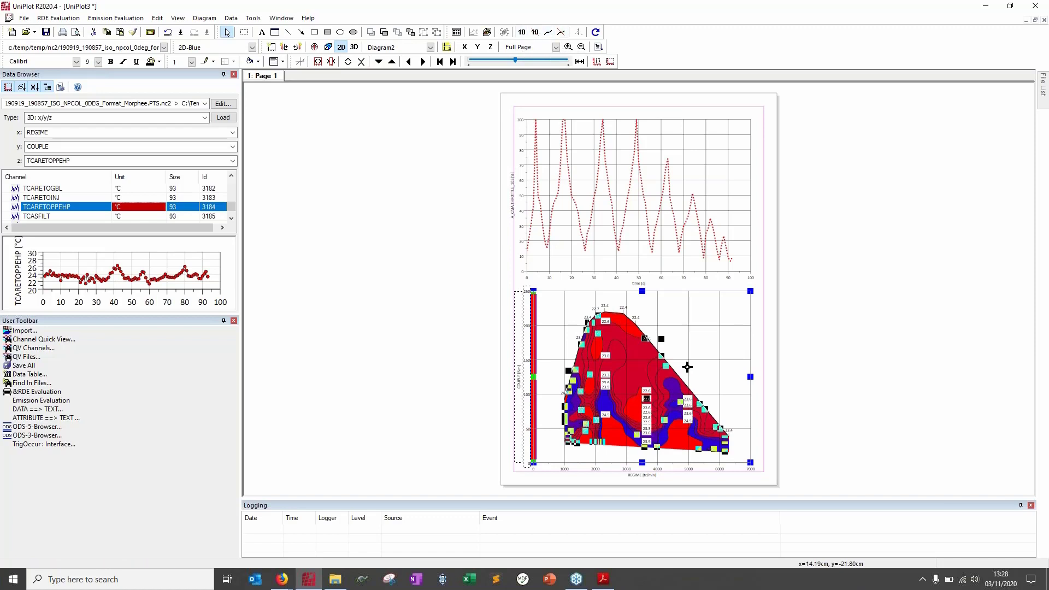
click(621, 242)
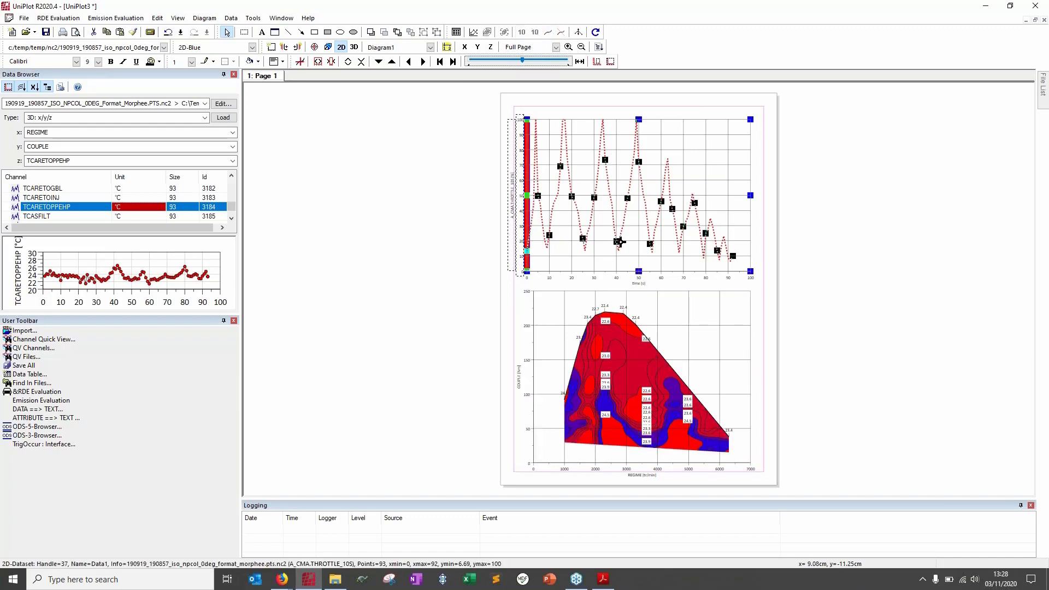
click(680, 322)
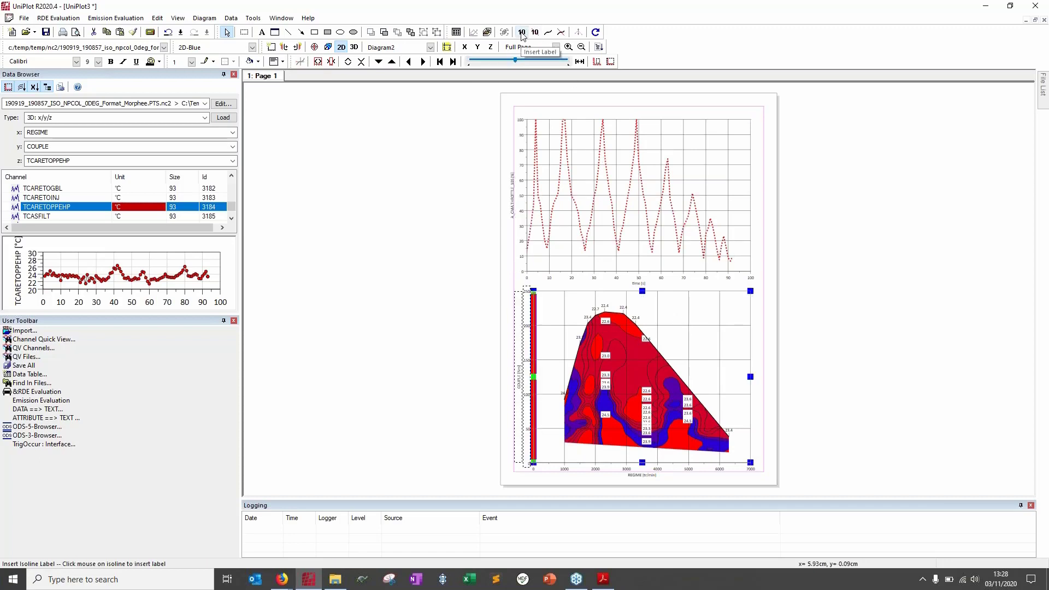
click(523, 34)
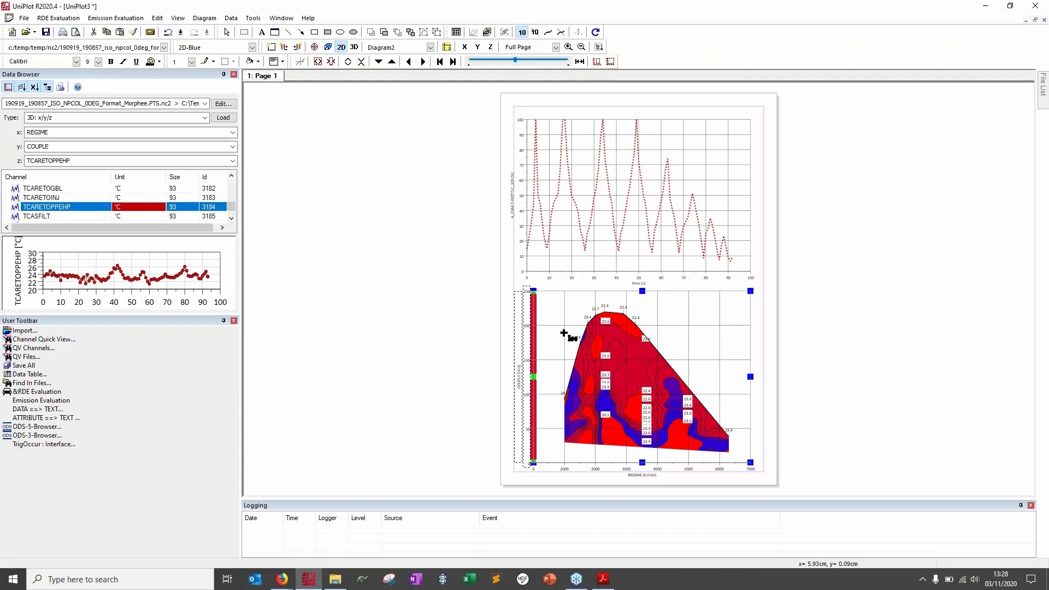
click(567, 47)
drag(517, 273, 770, 474)
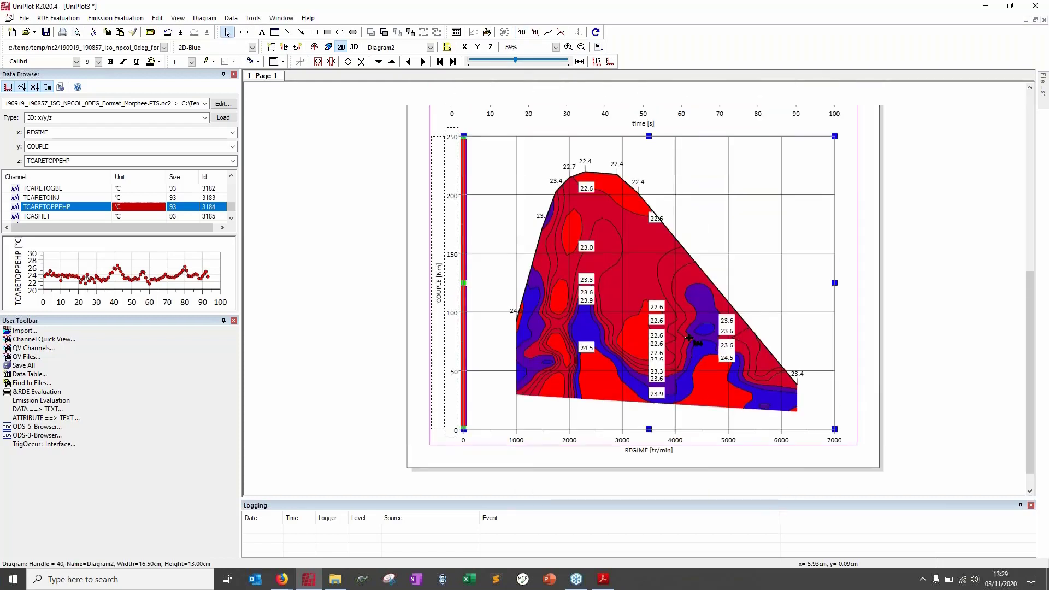
scroll(639, 288, up, 1)
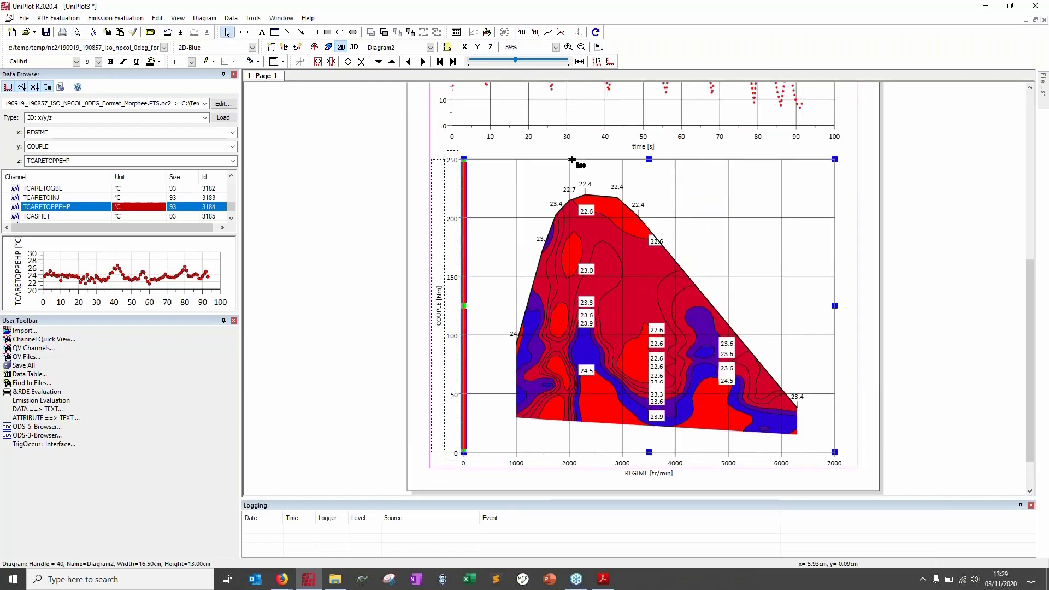
click(522, 33)
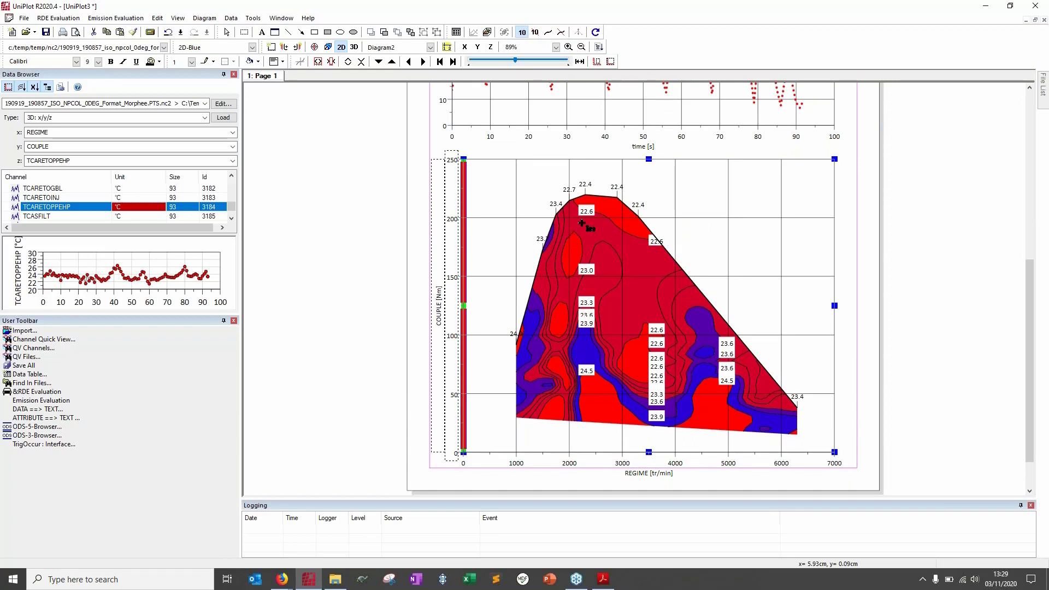
drag(581, 224, 545, 399)
drag(633, 311, 601, 406)
drag(657, 268, 721, 400)
drag(569, 279, 761, 341)
drag(526, 361, 836, 390)
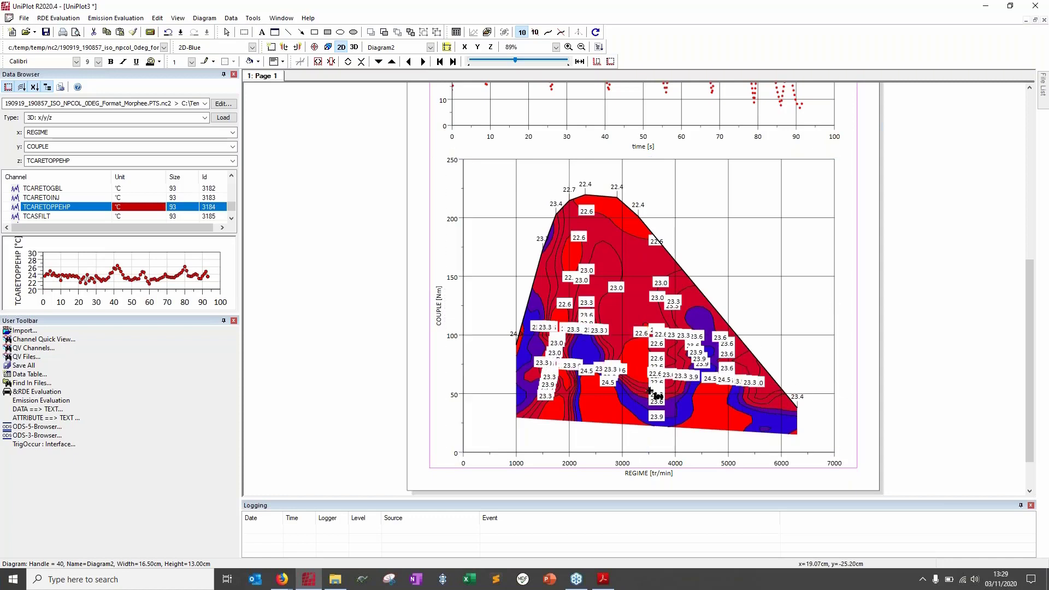
drag(546, 394, 766, 395)
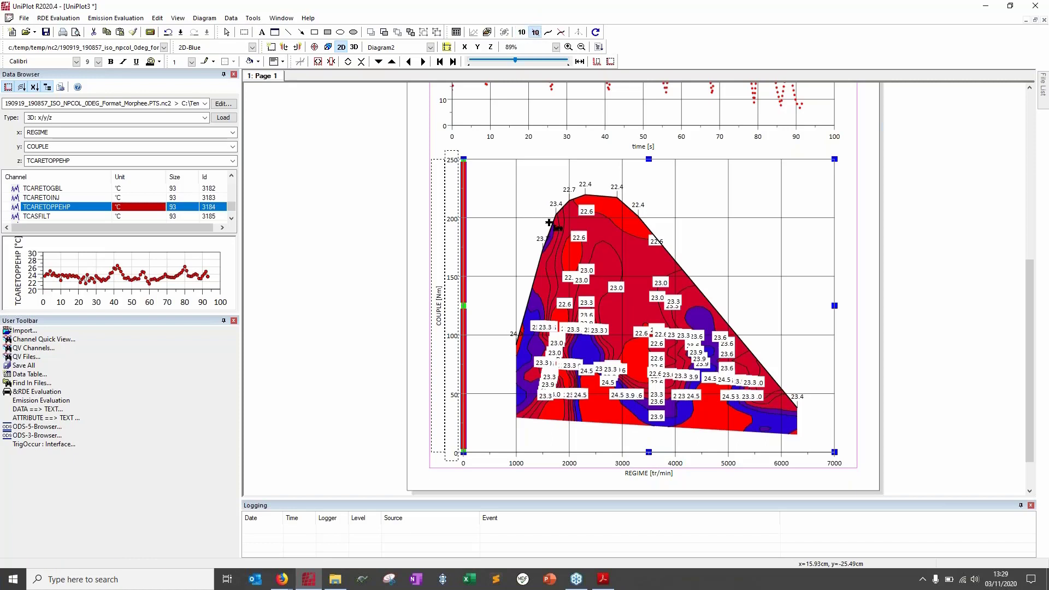
Delete the isoline labels in a rectangular area of the contour plot and insert new ones along two steep lines through its middle.
drag(579, 281, 767, 428)
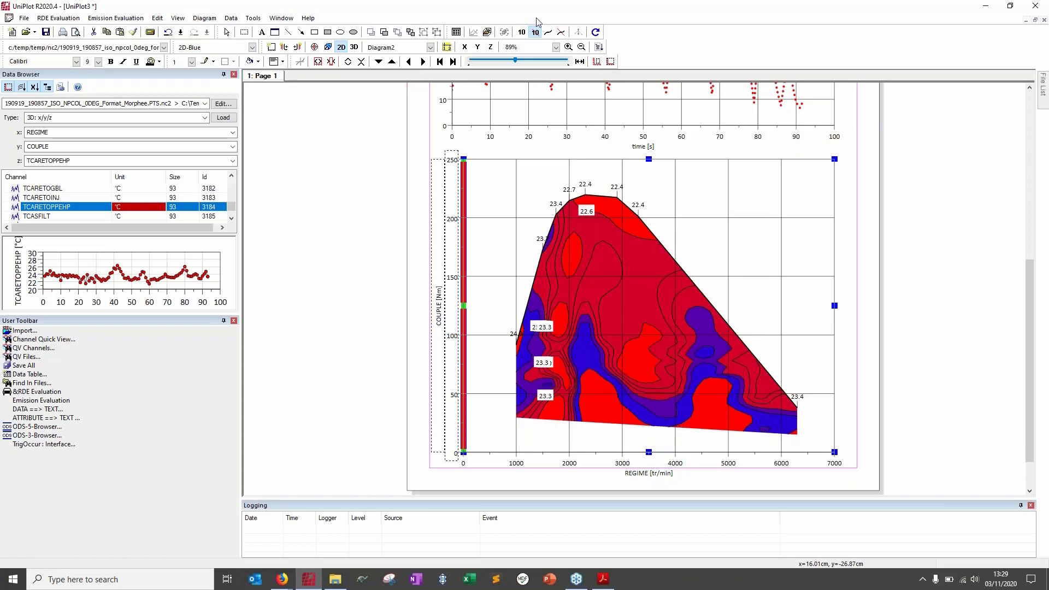
click(522, 32)
drag(586, 232, 595, 394)
drag(639, 276, 669, 421)
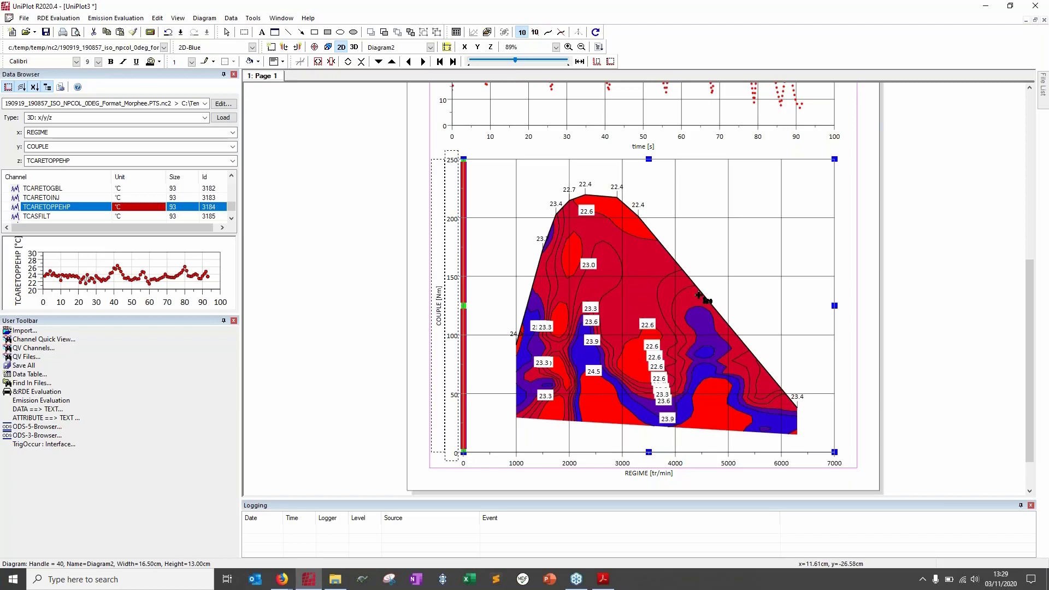
Insert a new isoline at Z = 22.7195 in the contour plot with a green line style.
click(547, 32)
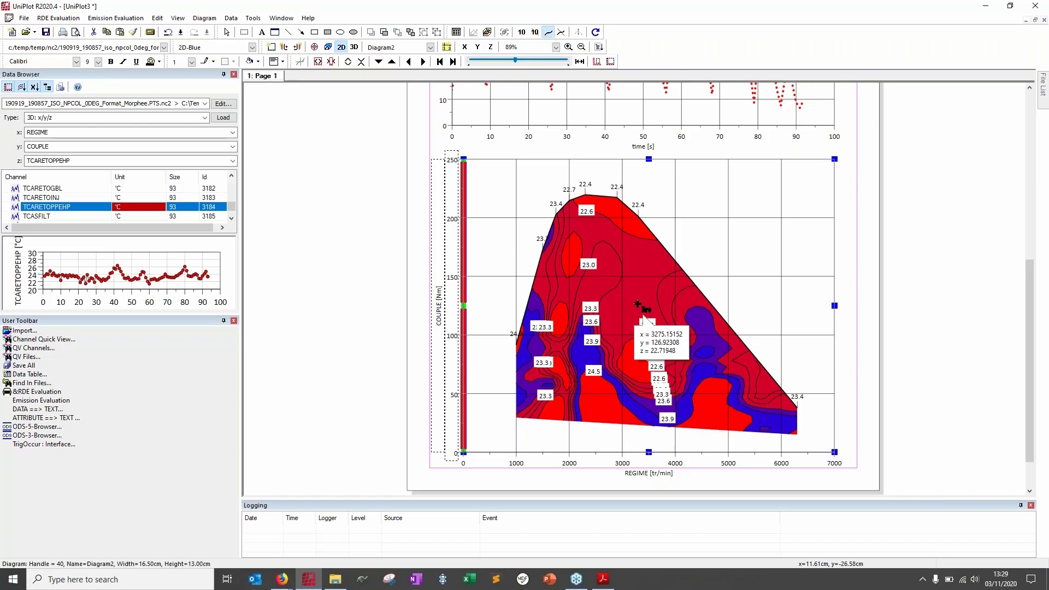
click(638, 304)
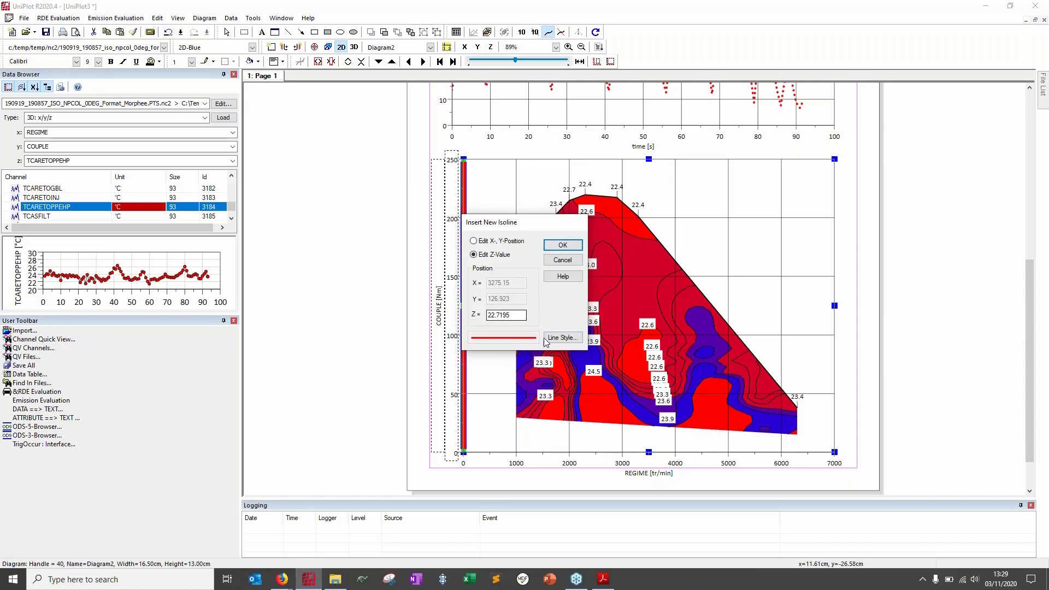
click(561, 338)
click(634, 329)
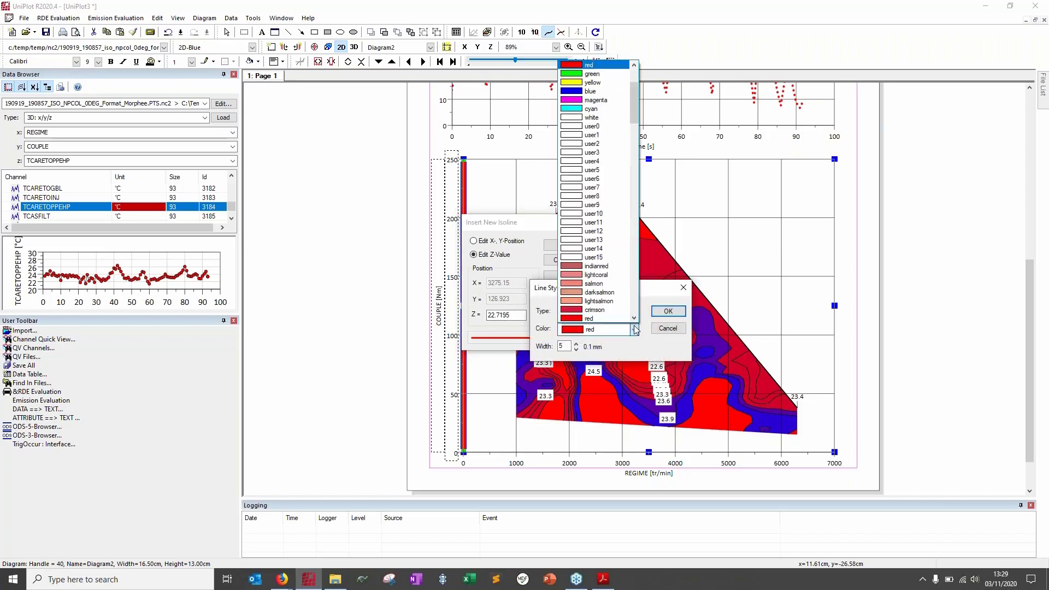
click(593, 74)
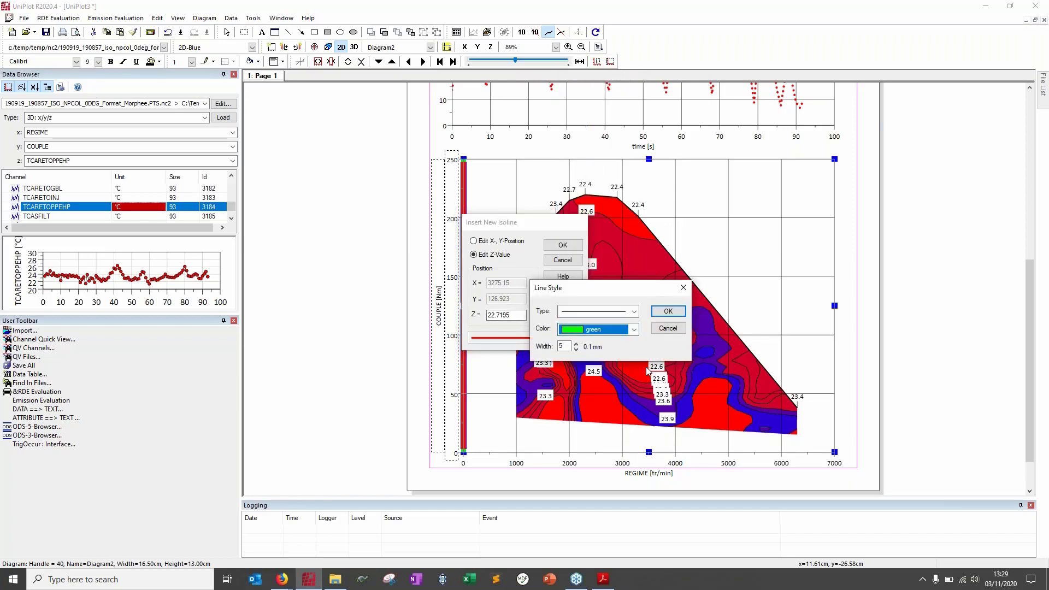
click(657, 315)
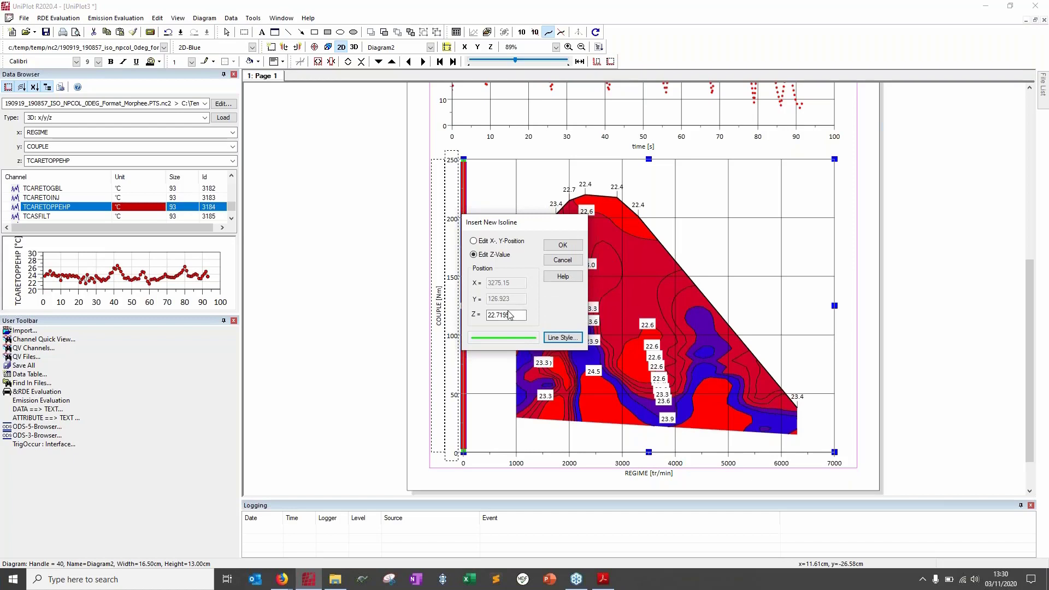
click(563, 245)
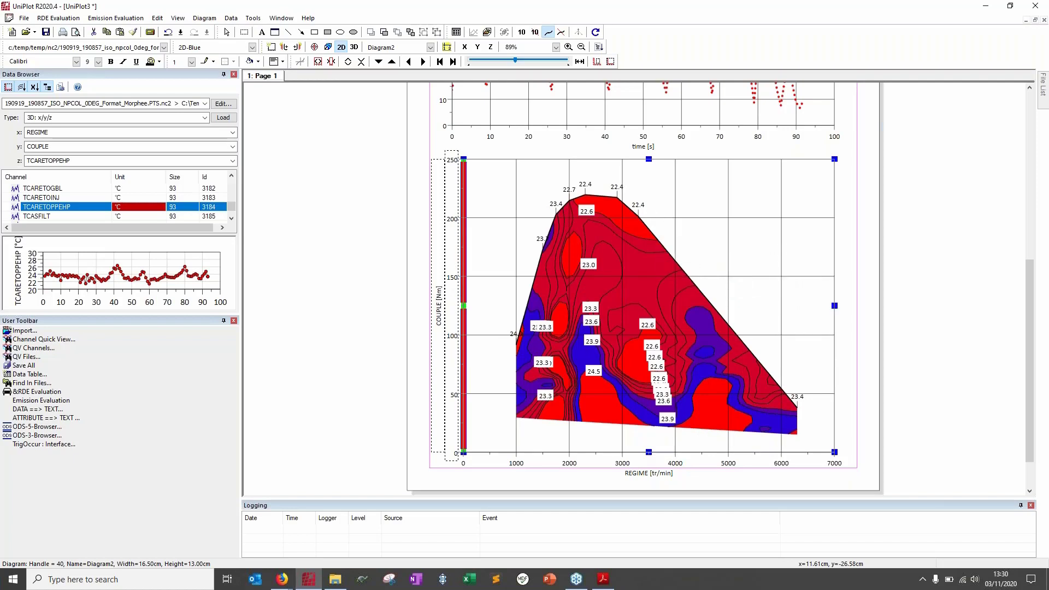
Delete the isolines crossing a rectangular area over the middle of the contour plot.
click(562, 34)
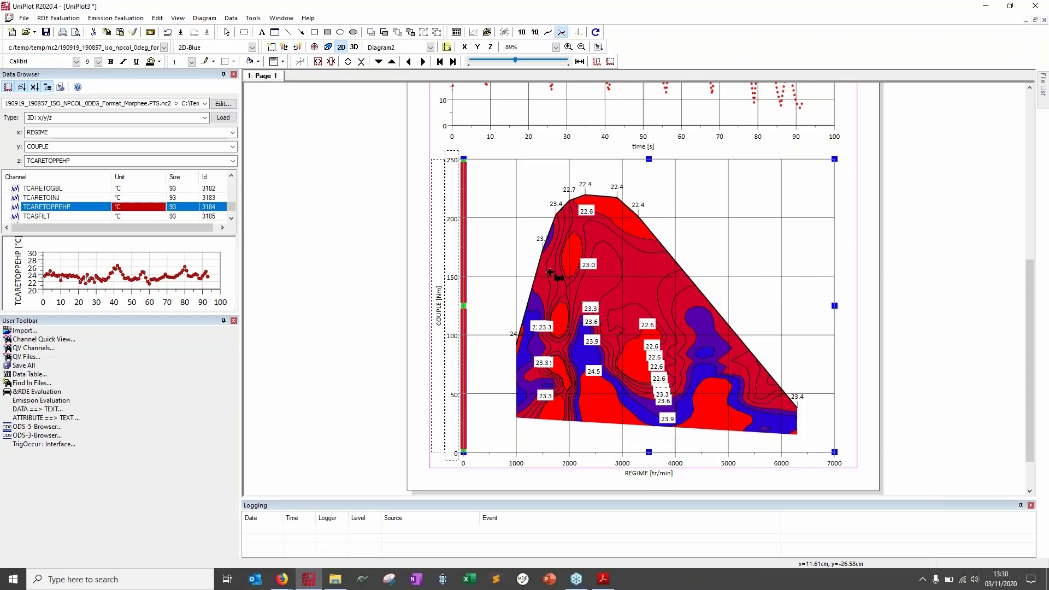
drag(557, 269, 697, 397)
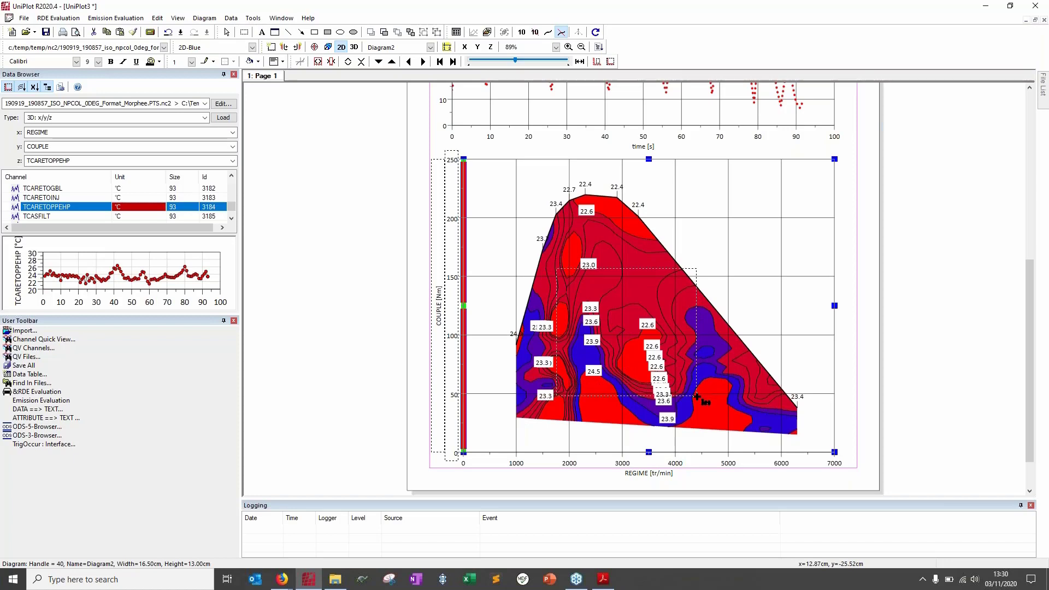
click(698, 396)
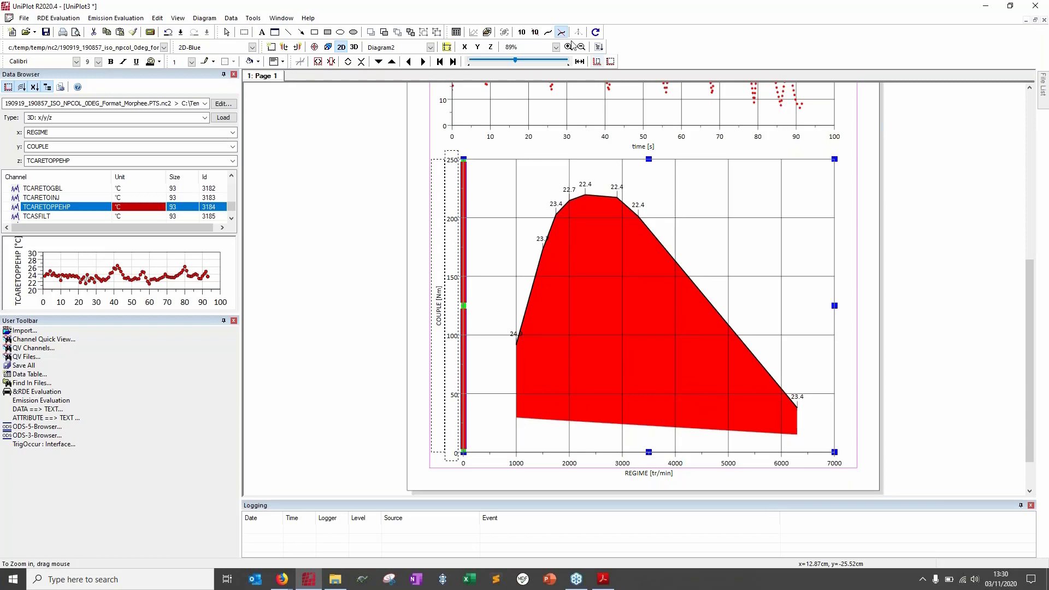
Insert a new isoline at Z = 23.0368 in the contour plot with a black line style.
click(549, 33)
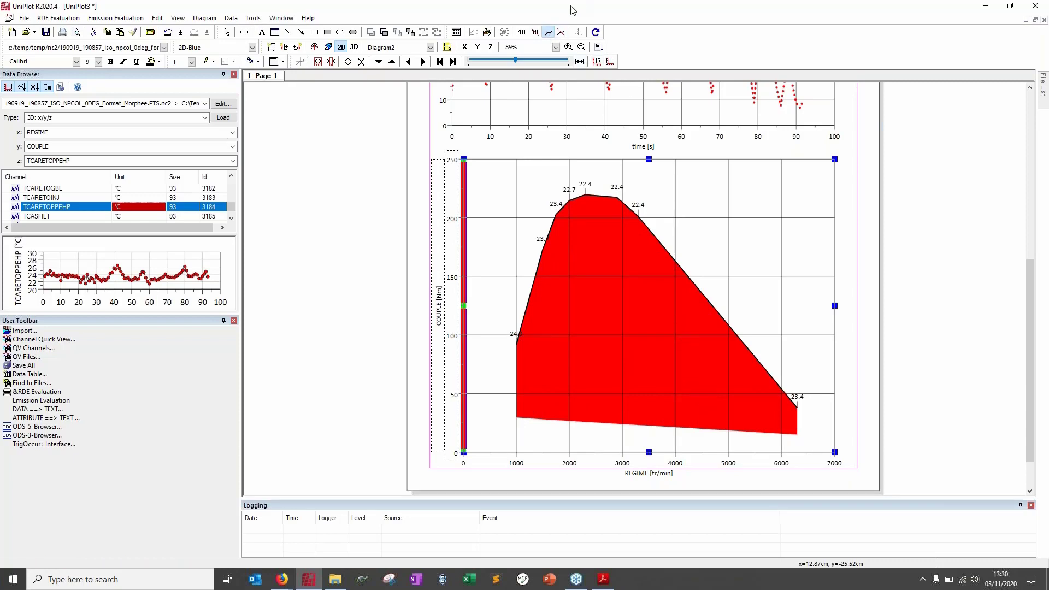
click(620, 271)
click(562, 337)
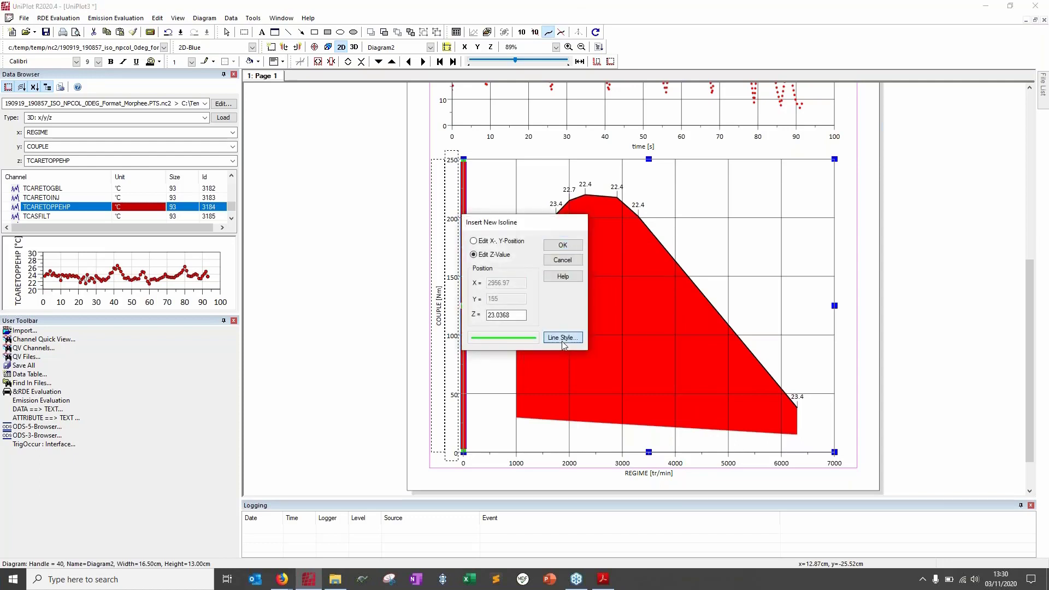
click(634, 329)
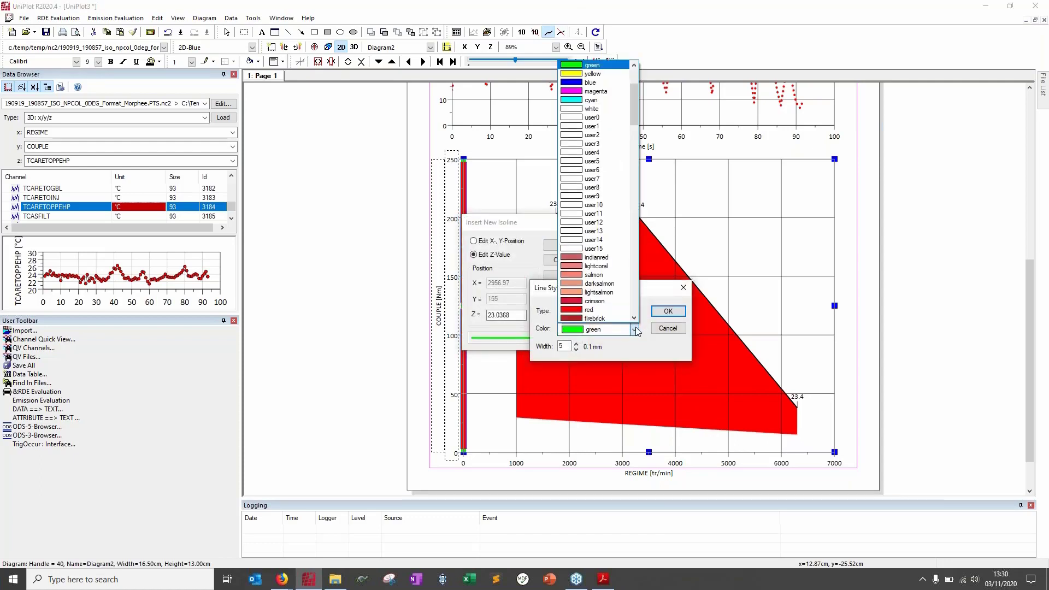
scroll(601, 77, up, 3)
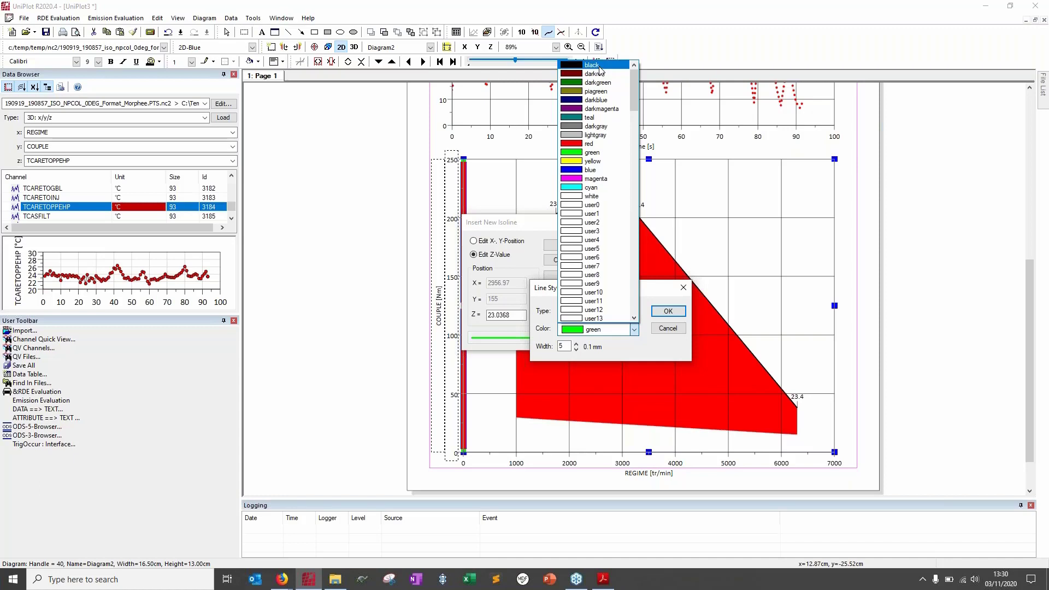
click(601, 66)
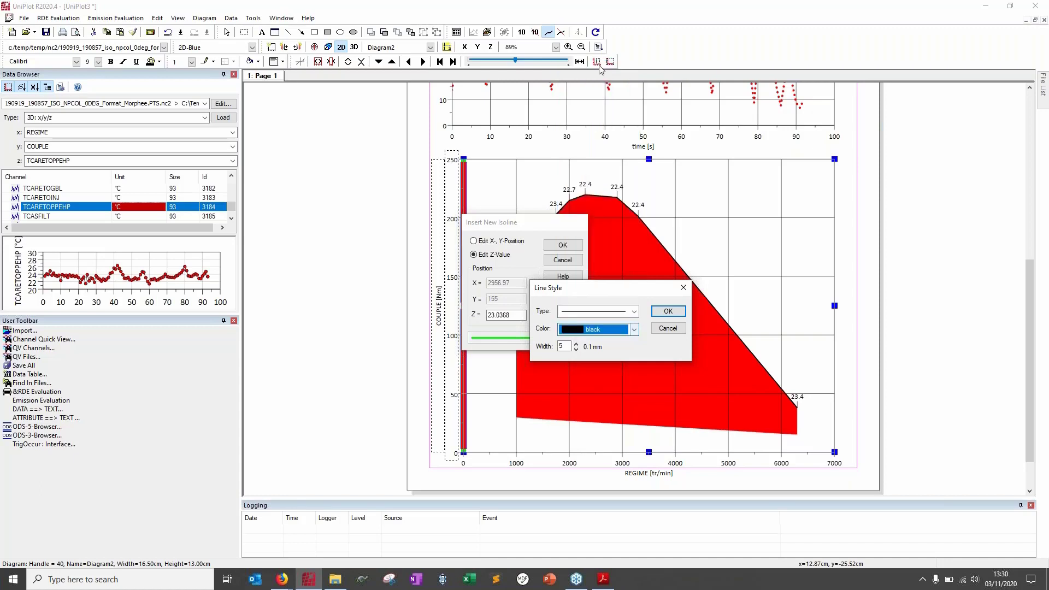
click(668, 311)
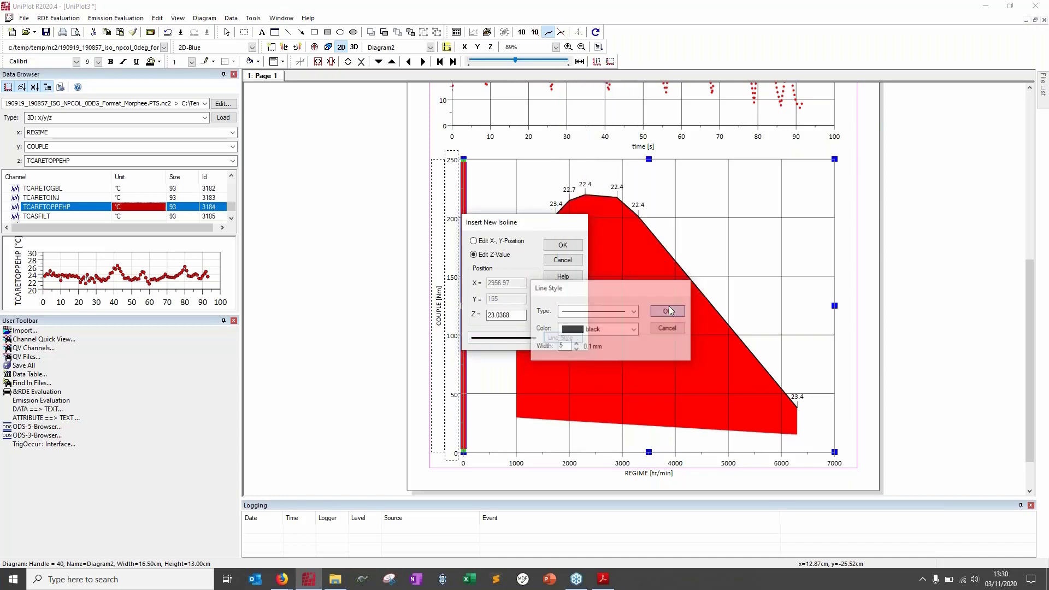
click(563, 245)
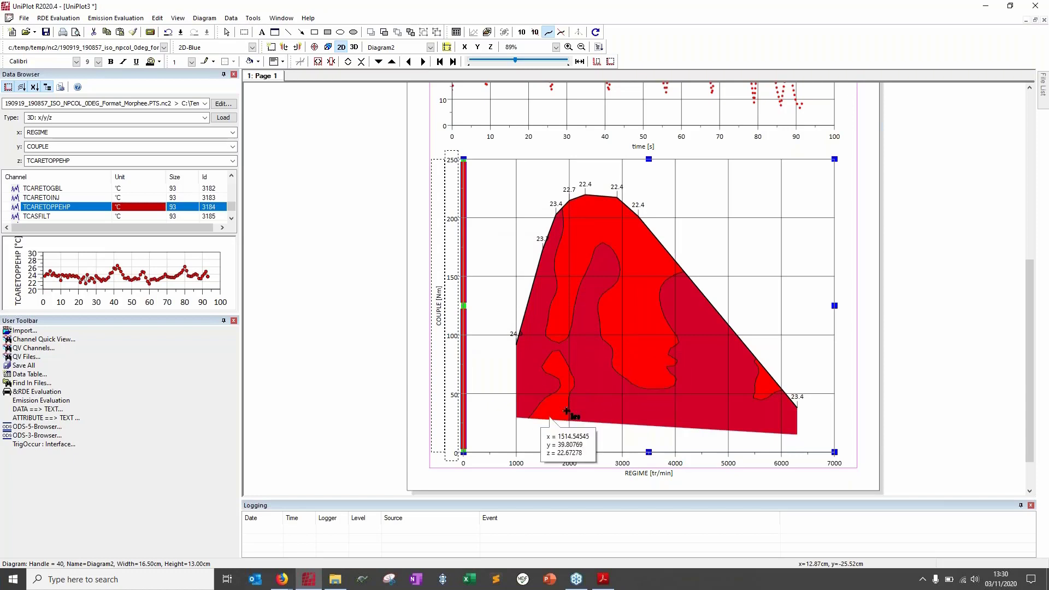
Insert two more black isolines in the contour plot at Z = 22.6264 and Z = 25.6287.
click(626, 339)
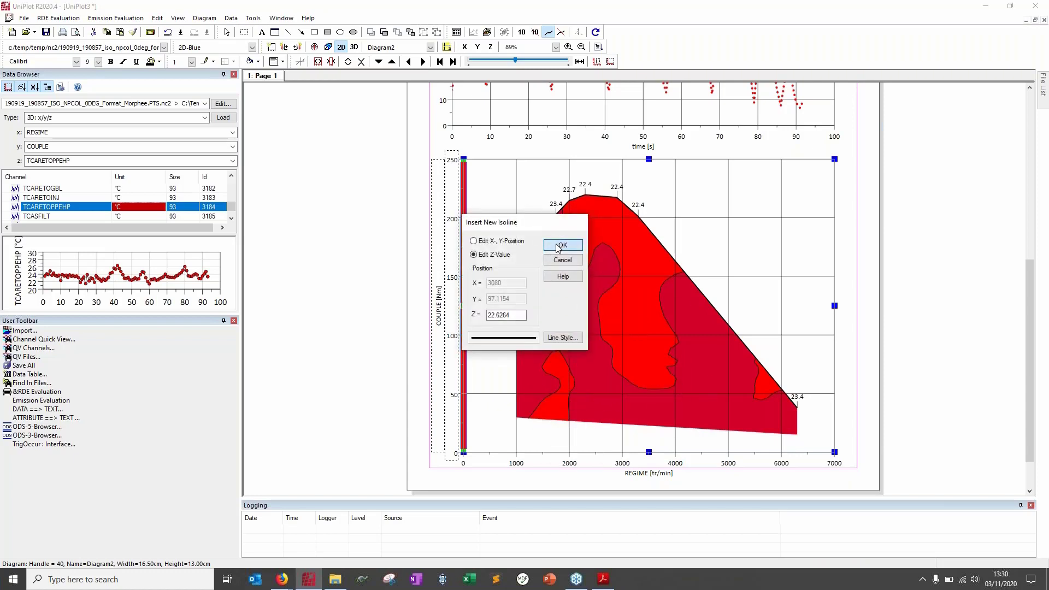
click(563, 245)
click(603, 403)
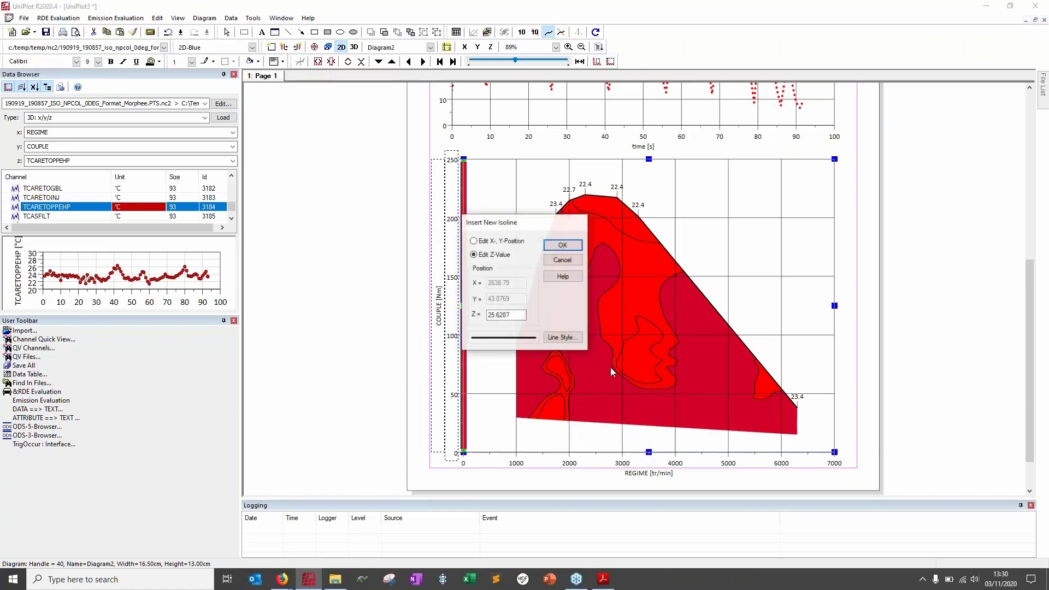
click(560, 246)
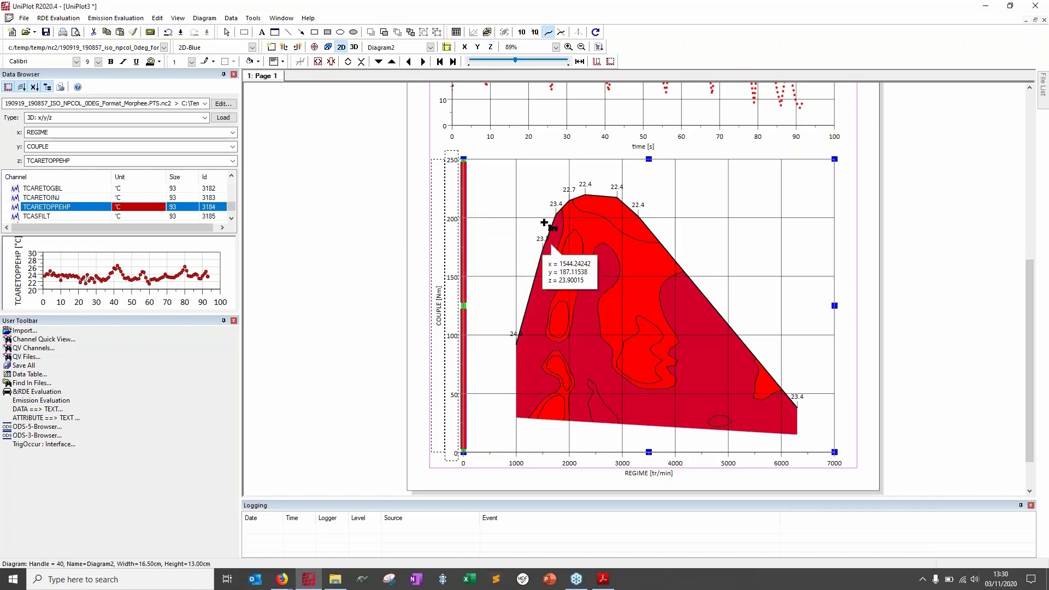
Enable symbols on the throttle curve and change its red dotted line to the solid line type.
scroll(604, 96, up, 8)
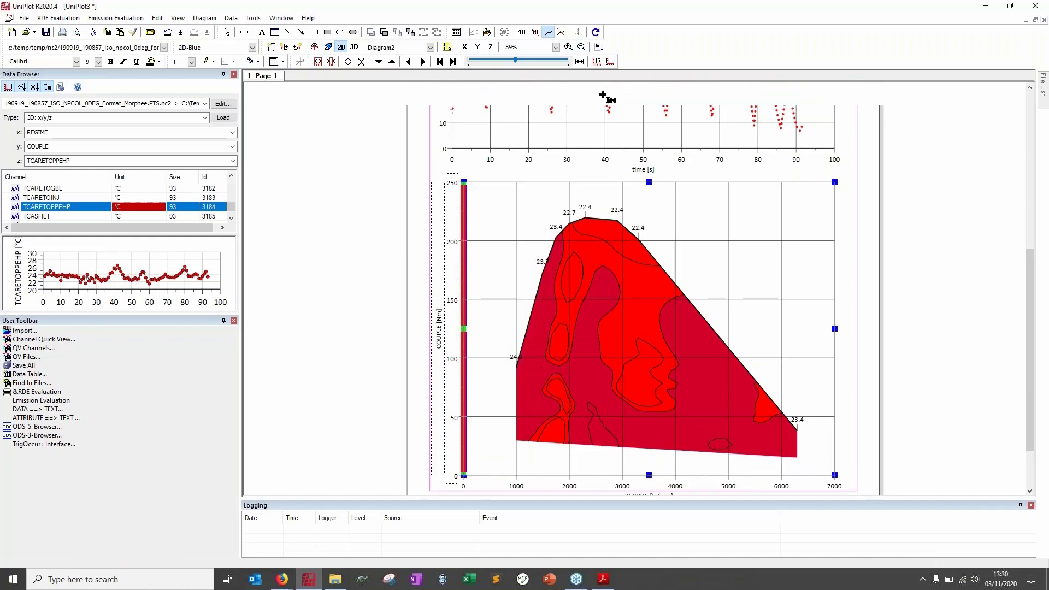
scroll(604, 97, up, 4)
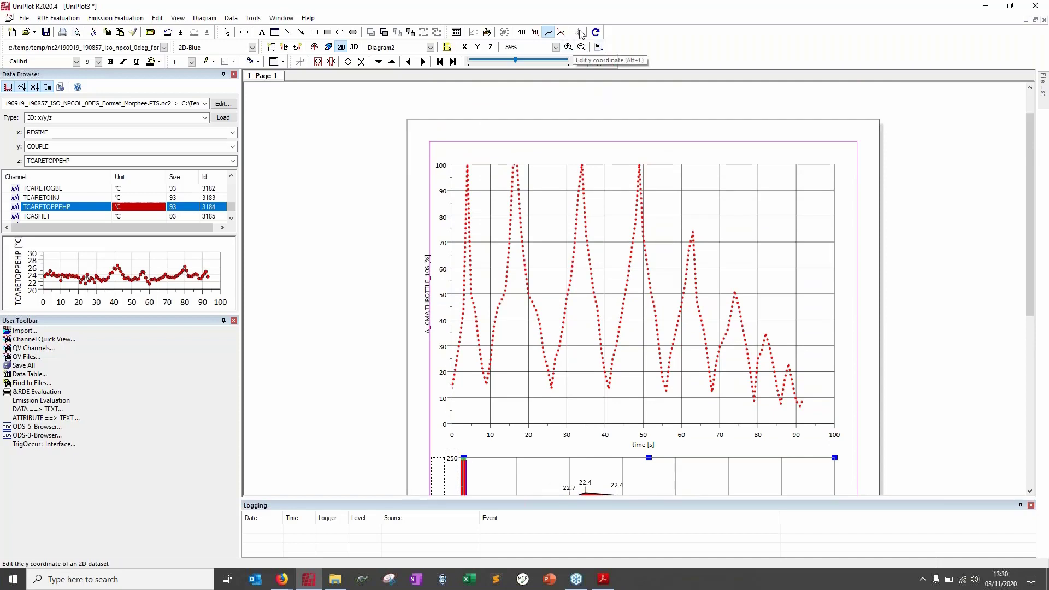
click(588, 243)
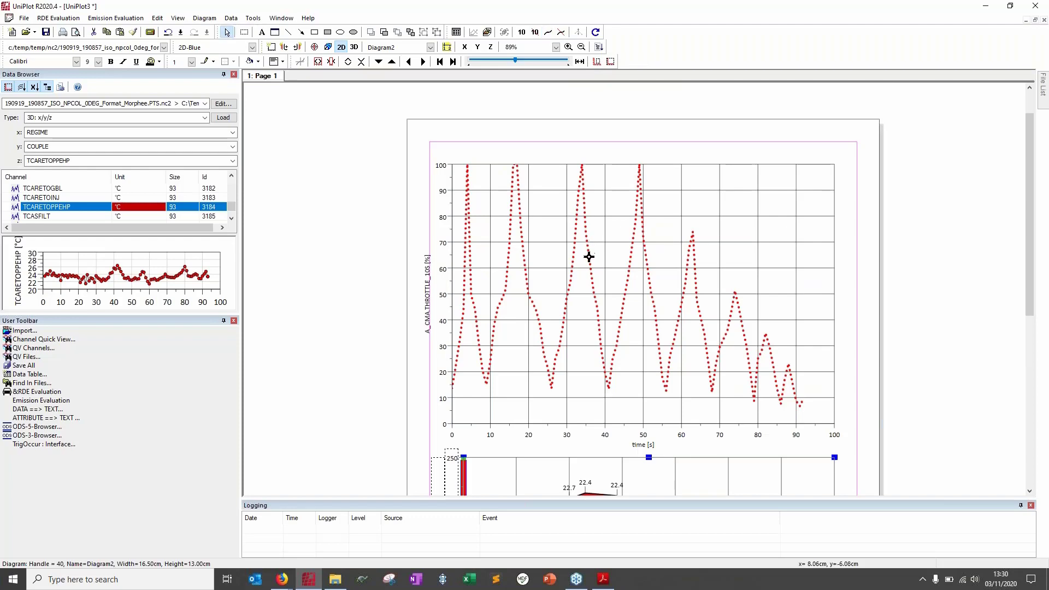
click(587, 257)
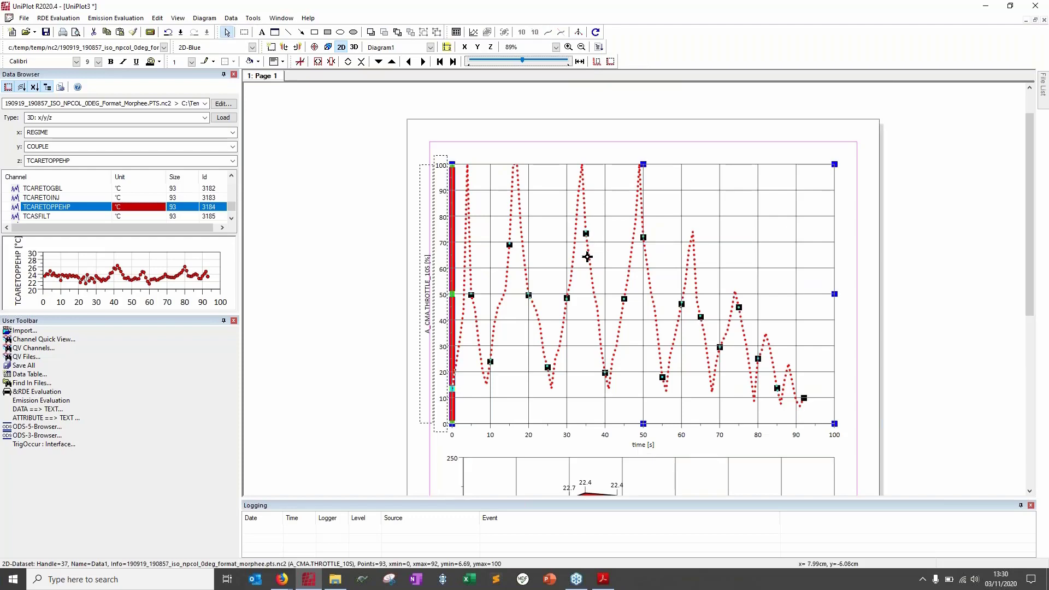
double_click(587, 256)
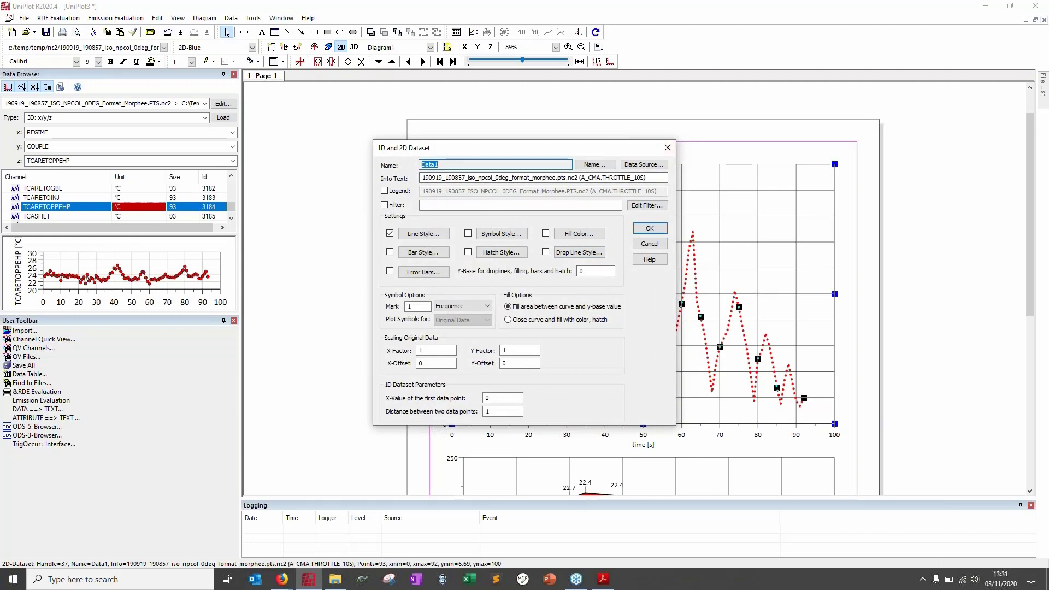
click(468, 233)
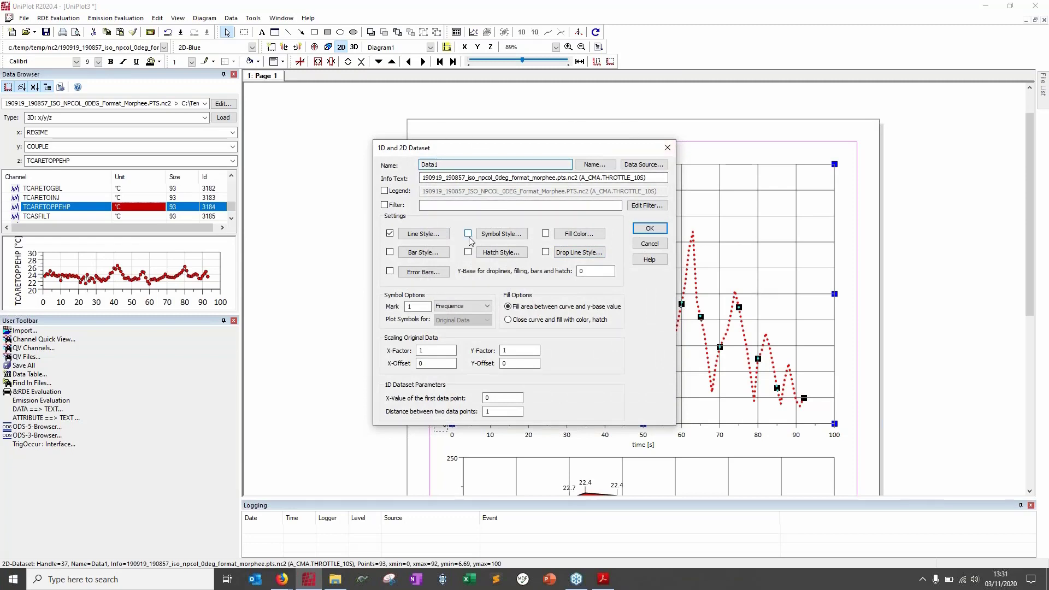
click(412, 235)
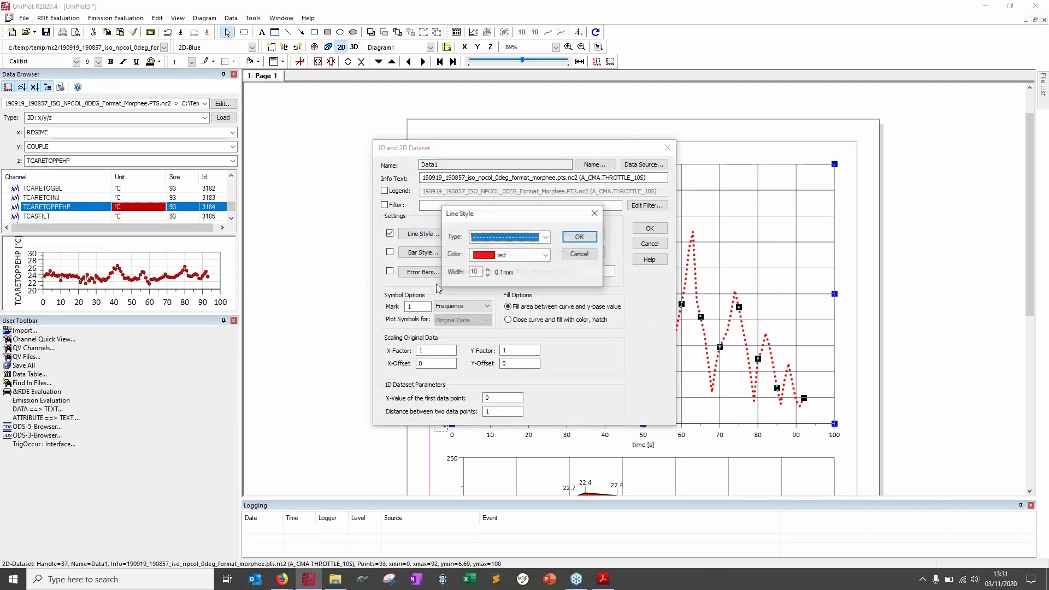
click(535, 240)
click(517, 250)
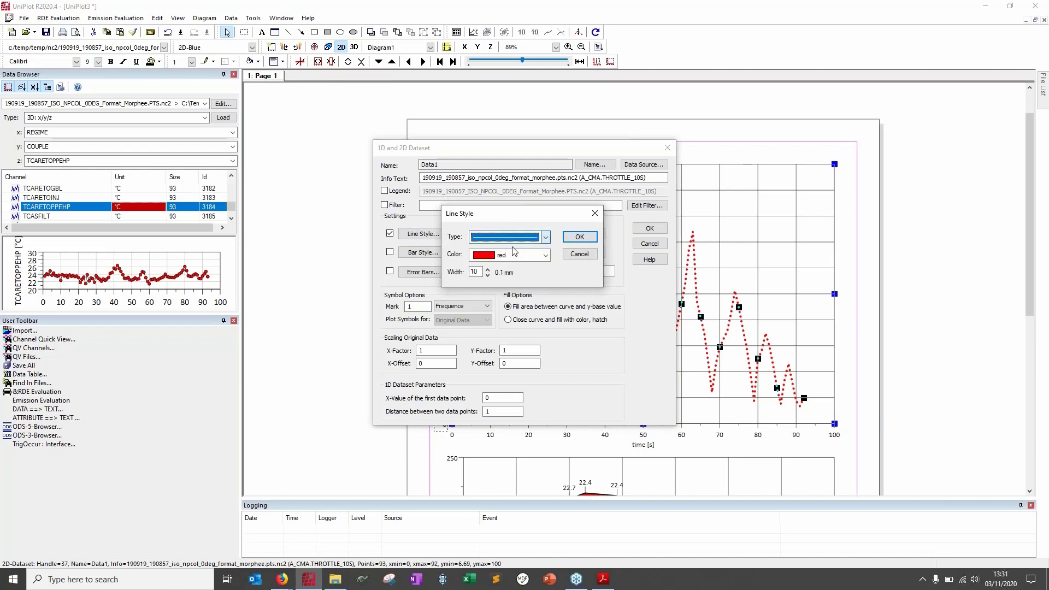
click(572, 238)
click(650, 228)
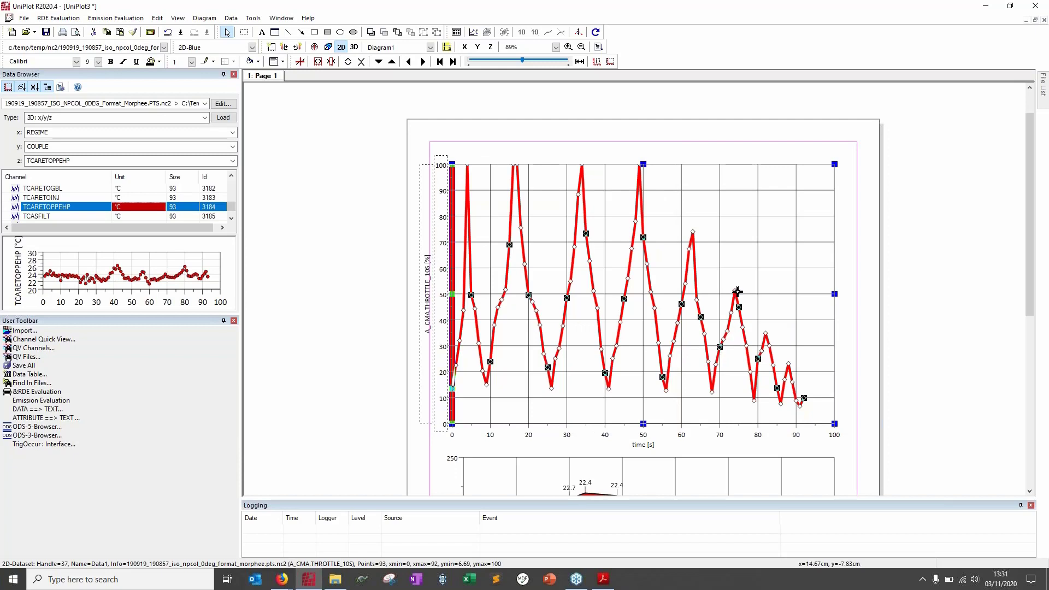
Try to edit the y coordinates of the throttle curve's points around the peak near 74 s.
click(721, 257)
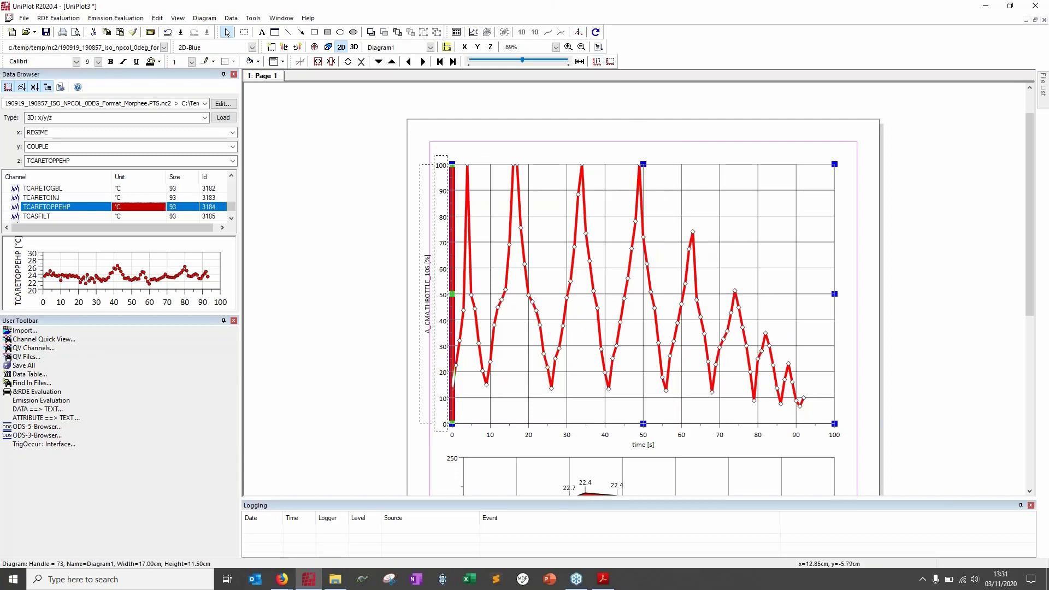
click(696, 251)
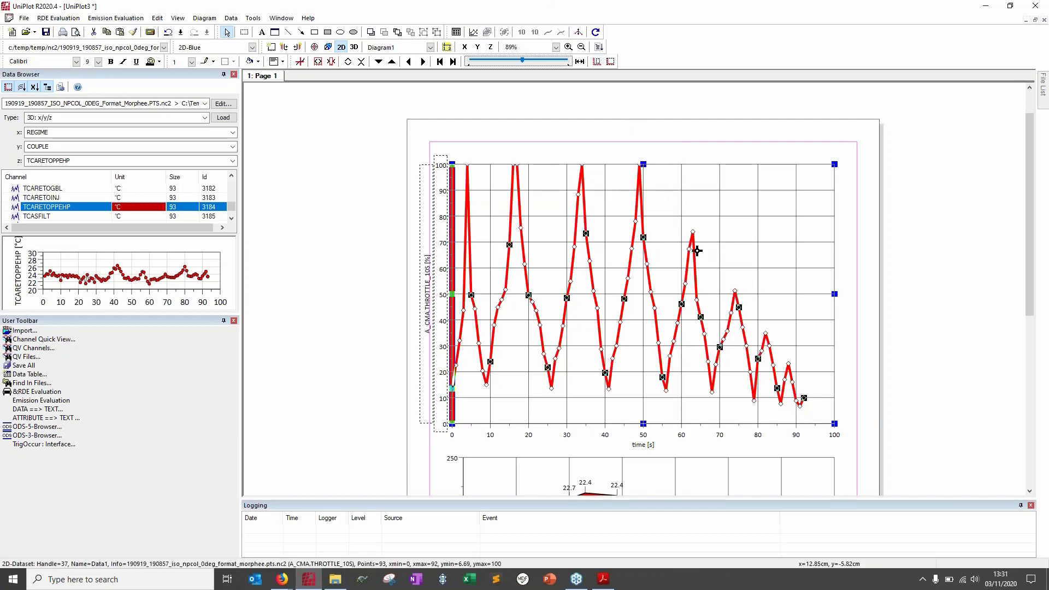
click(579, 34)
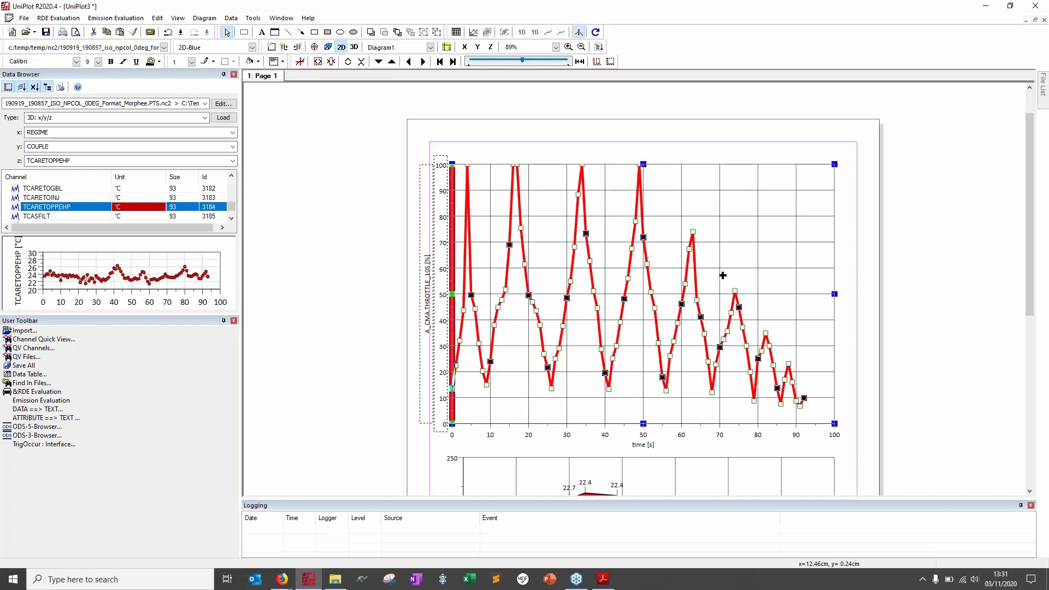
double_click(739, 308)
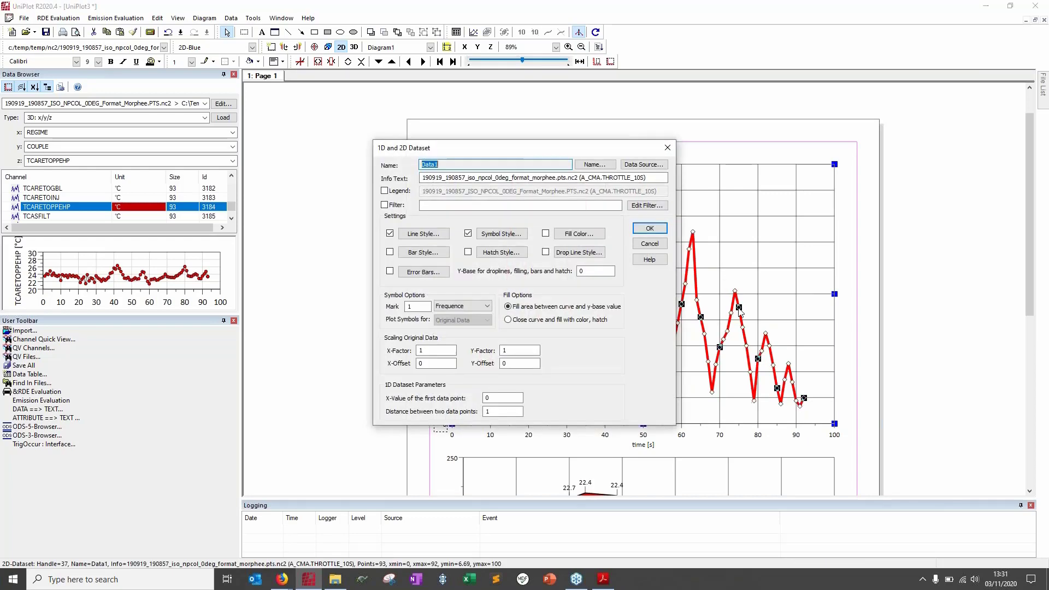
click(650, 229)
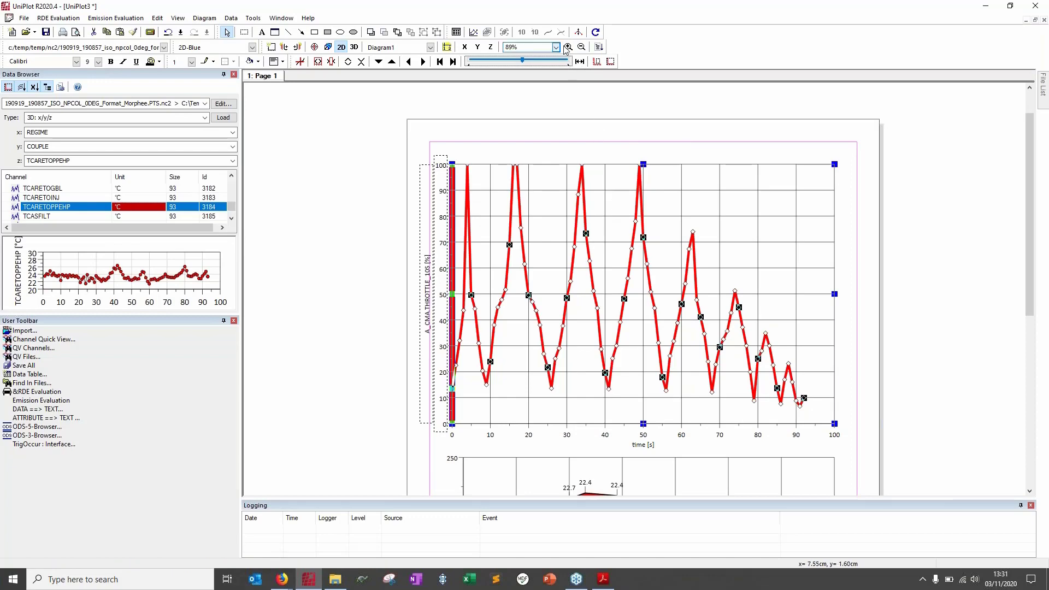
click(579, 33)
double_click(734, 291)
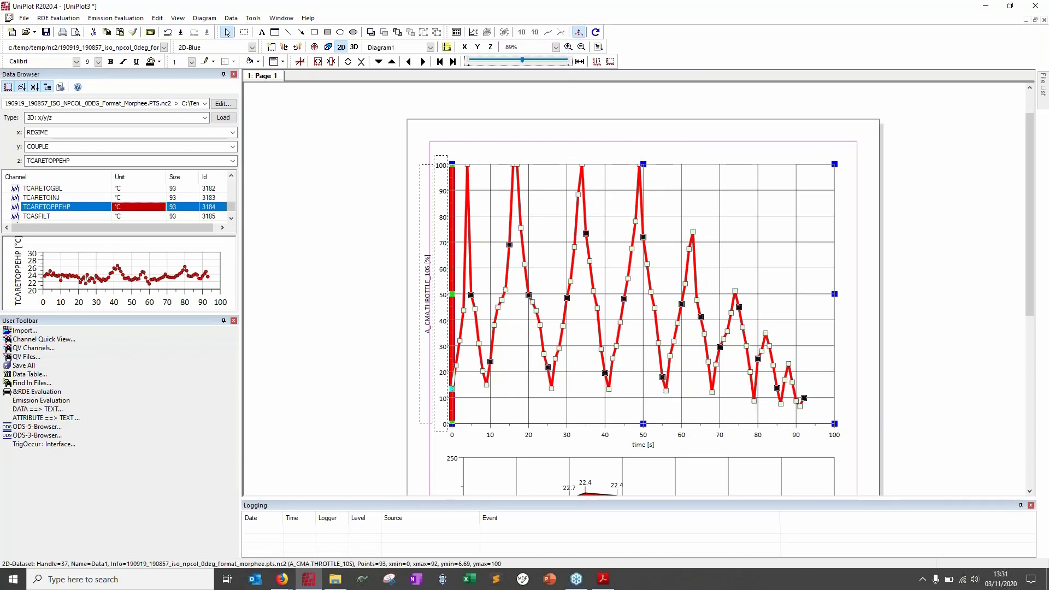
click(650, 244)
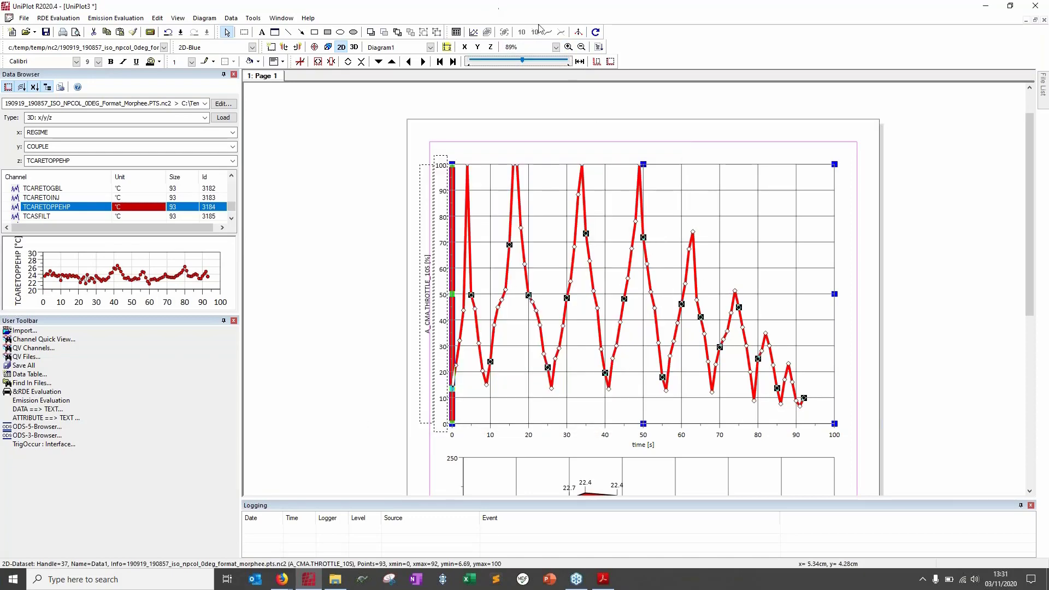
click(578, 32)
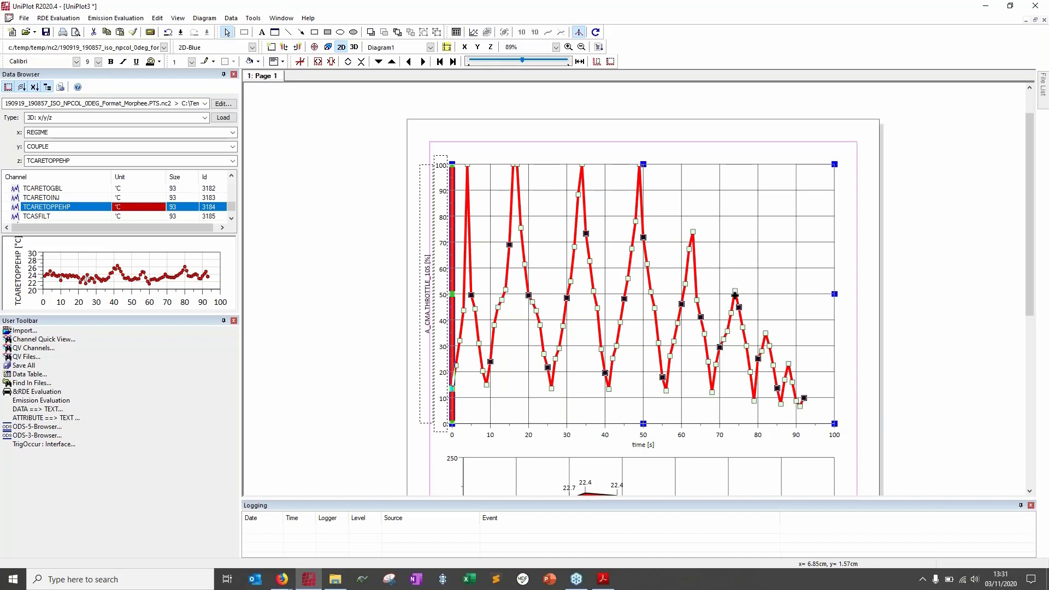
key(Escape)
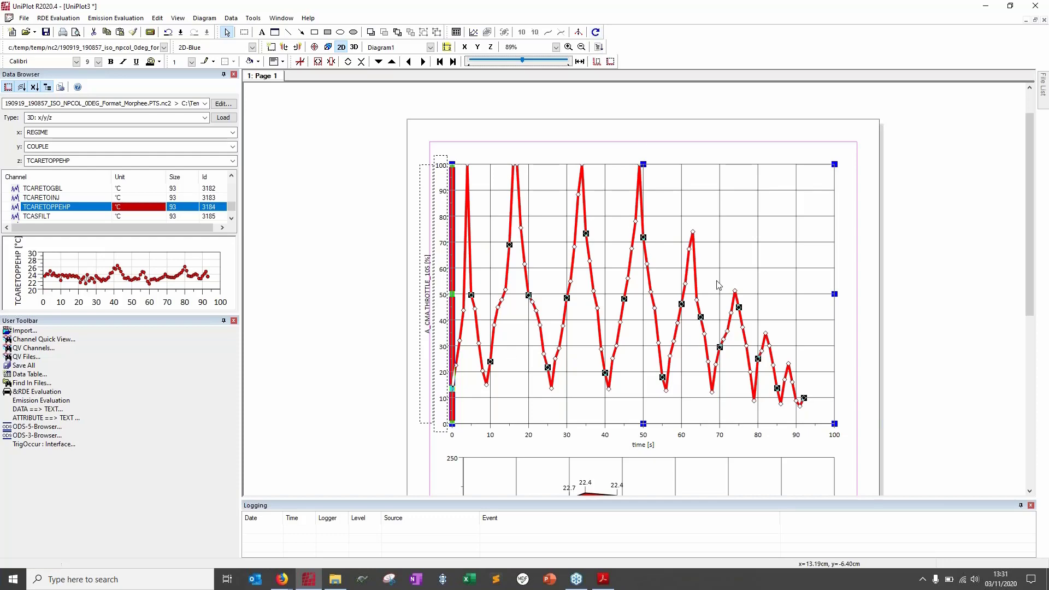
Try to edit the y coordinate of the throttle curve's peak point near 63 s.
click(578, 32)
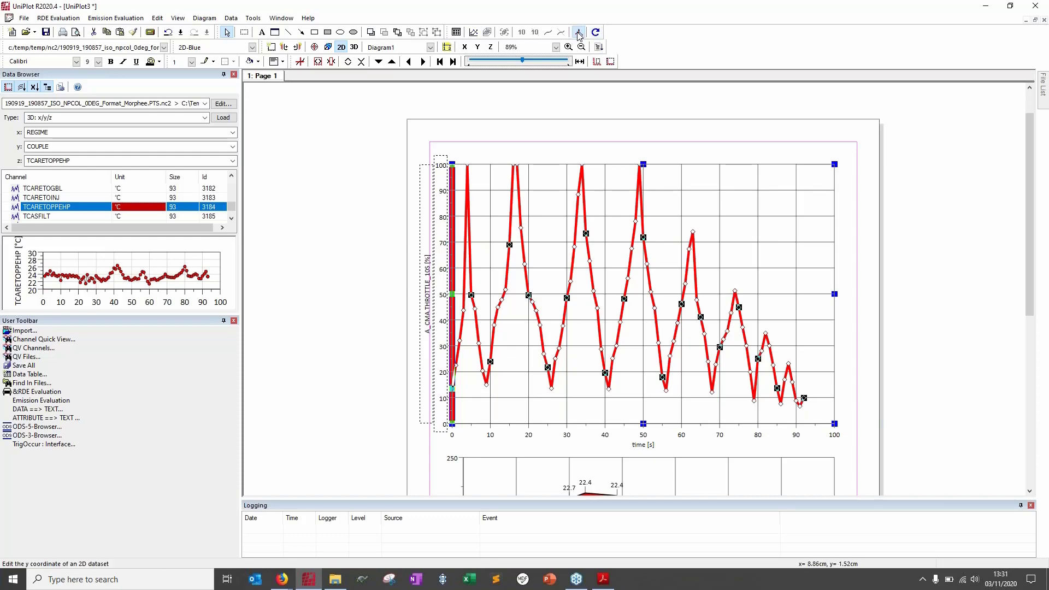
double_click(693, 232)
click(653, 242)
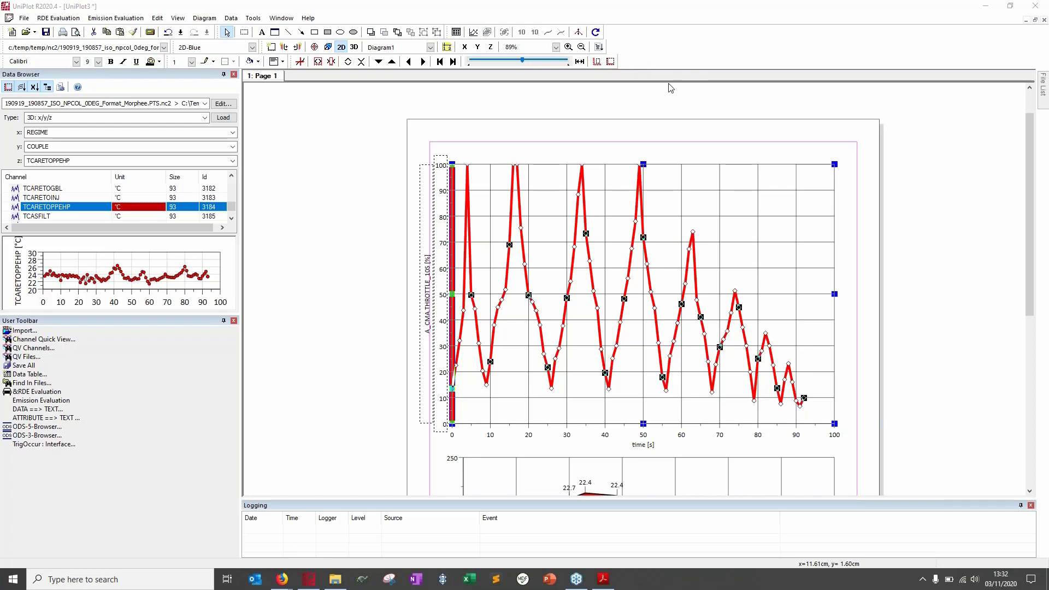
Zoom the throttle diagram's time axis in to 35–65 s and restore its full range.
scroll(657, 157, up, 2)
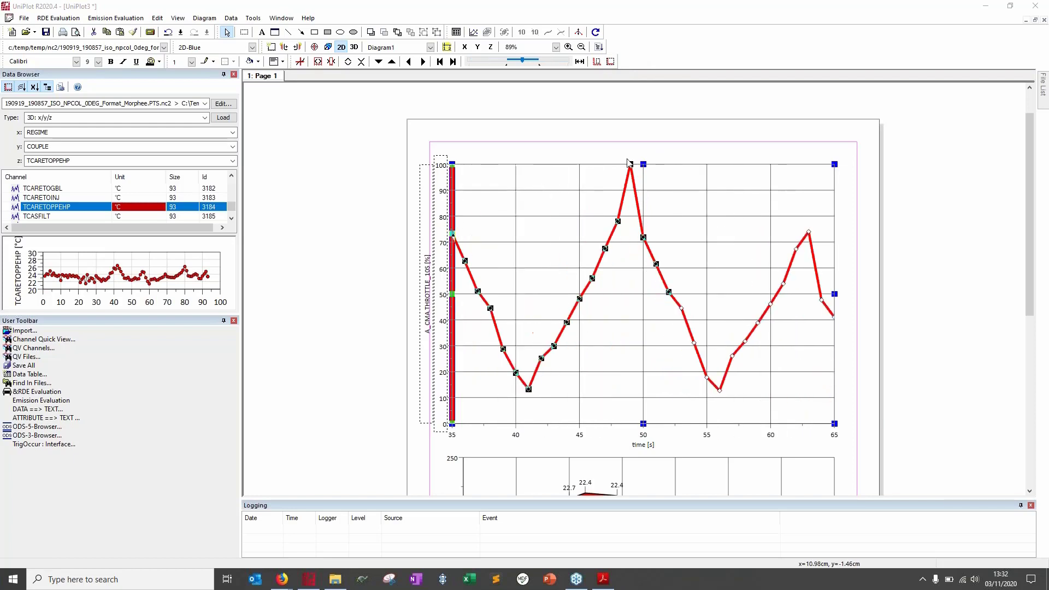
click(597, 61)
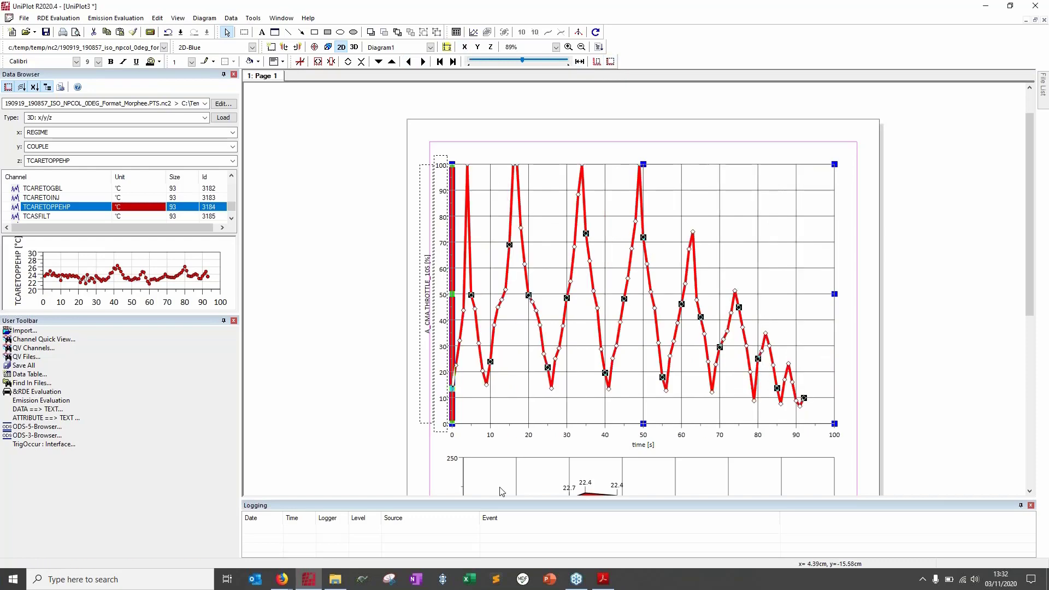
Switch to the tutorial PDF in Acrobat Reader and view page 12 about diagram, axis and zoom shortcuts.
click(599, 578)
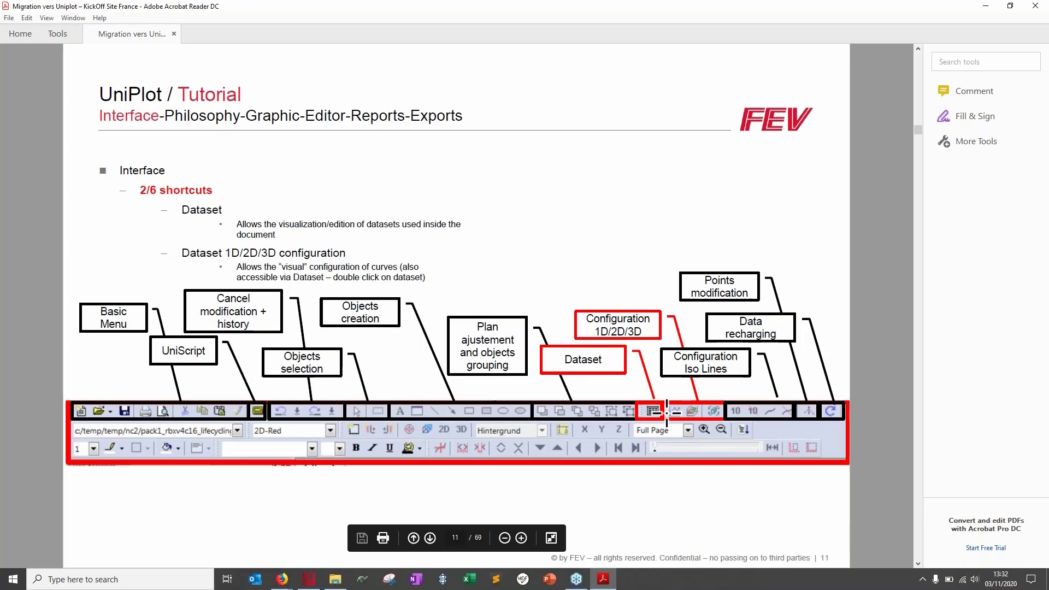
scroll(666, 412, down, 1)
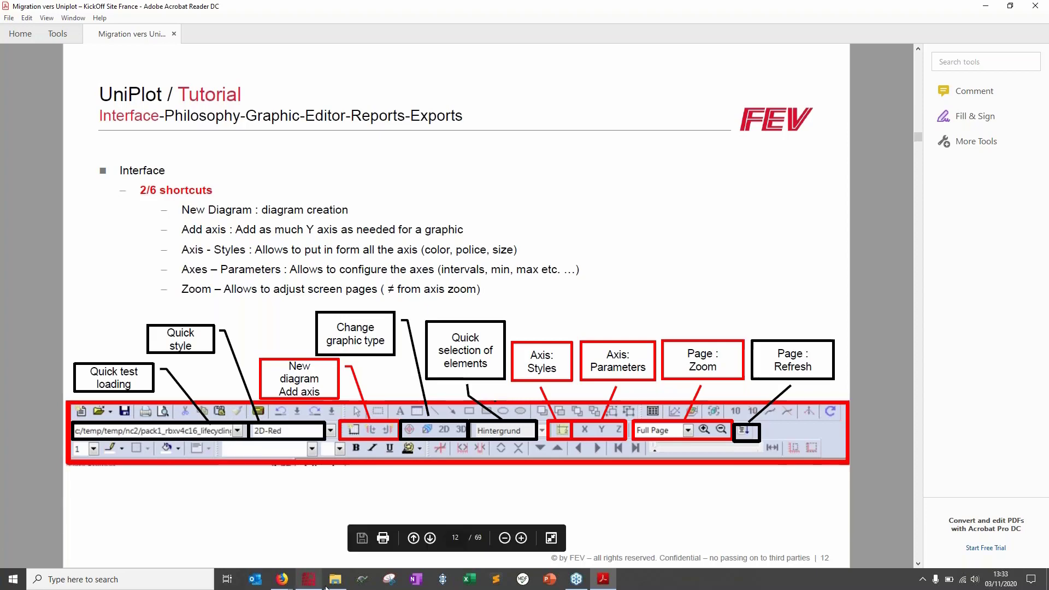
Switch to UniPlot and view the quick-loading list of data files without choosing another file.
click(308, 580)
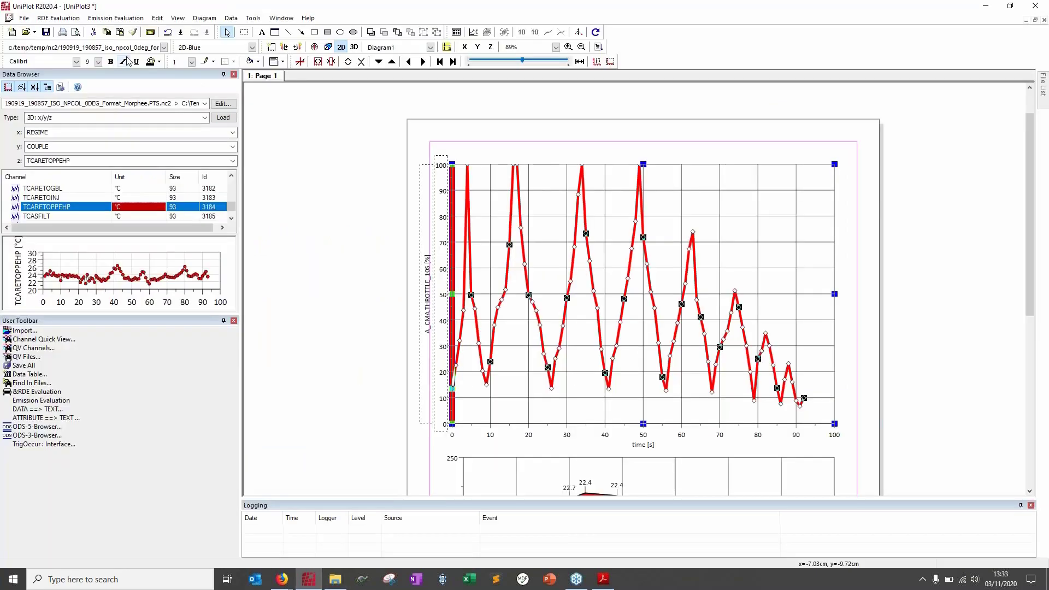
click(164, 47)
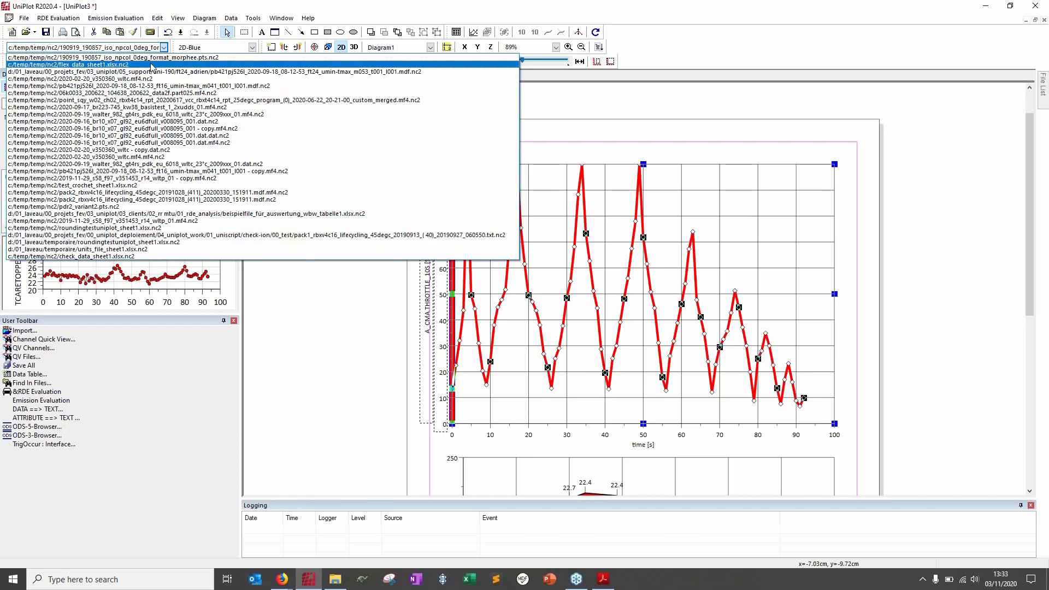
click(302, 359)
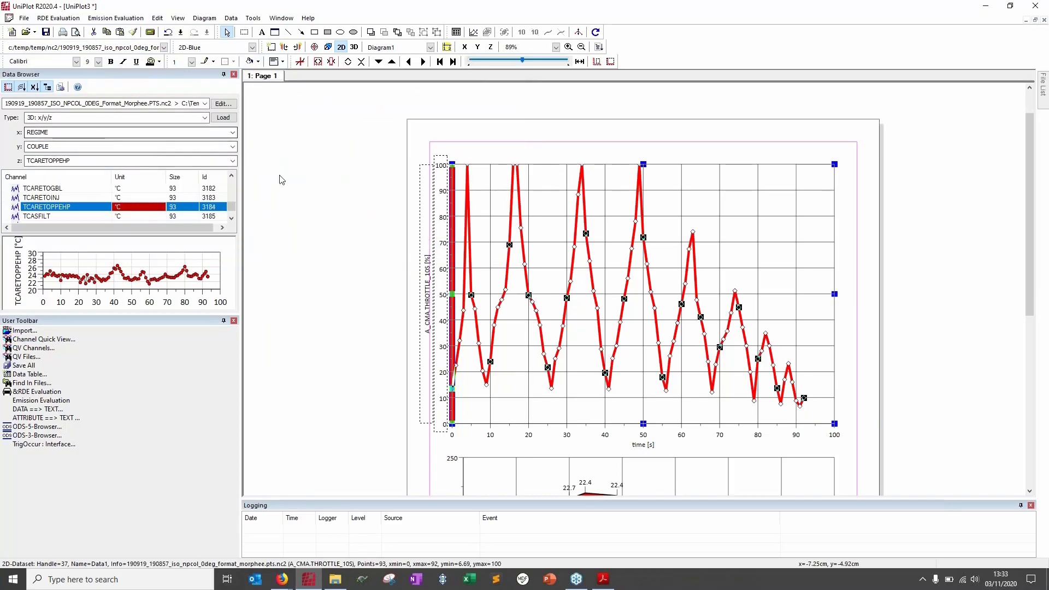
Apply the 2D-DashDotDot quick style to the throttle curve, and replace it with 2D-Blue.
click(985, 6)
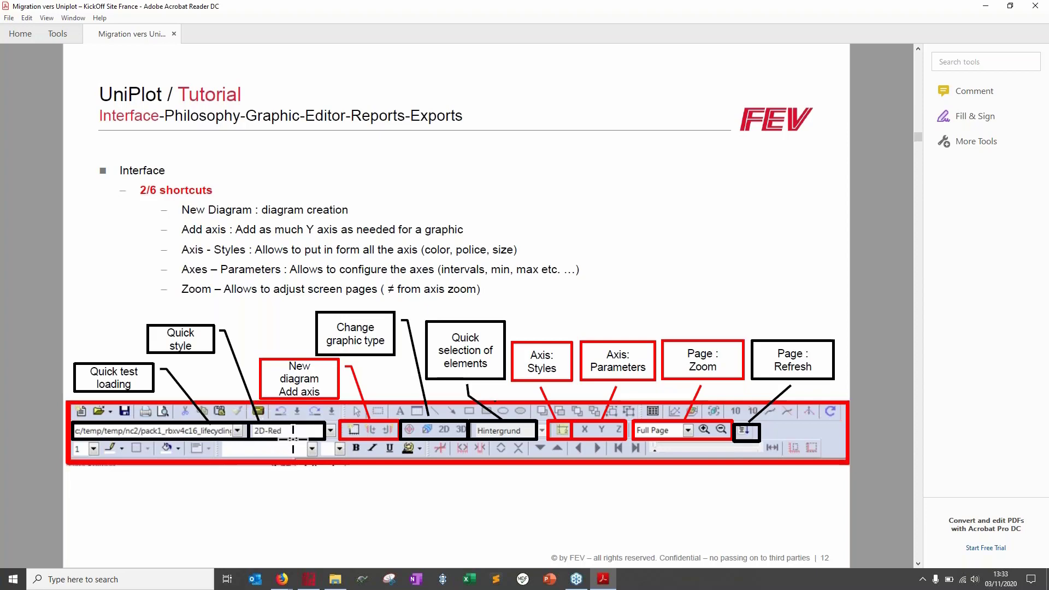
click(309, 579)
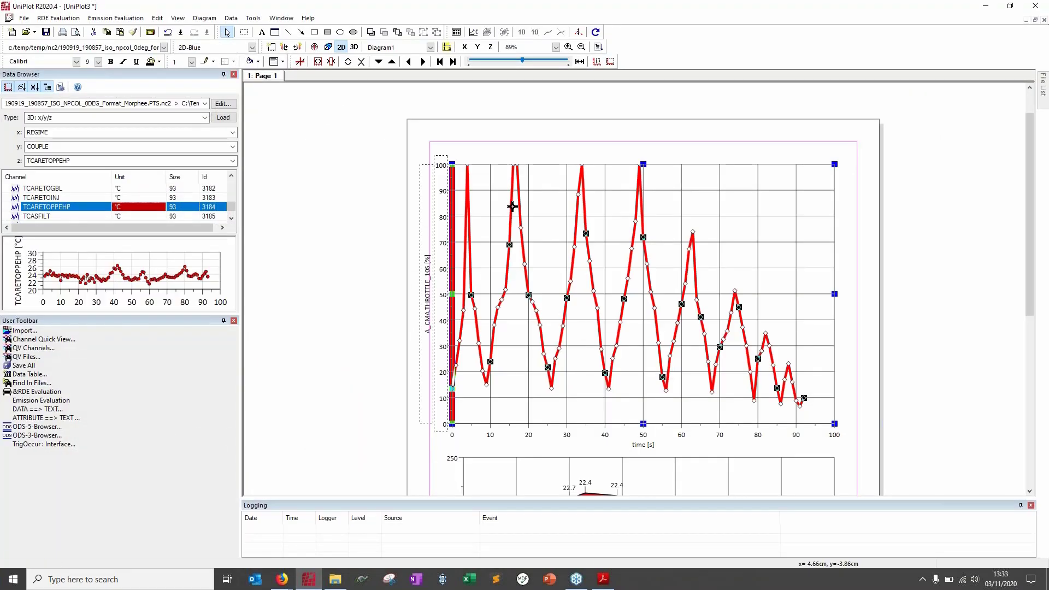
click(251, 48)
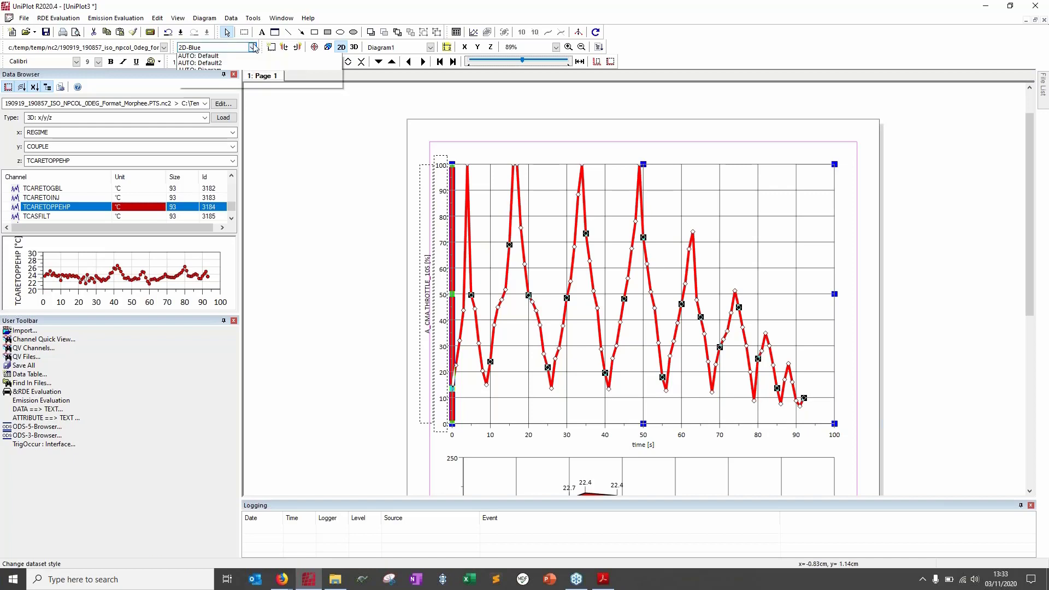
click(240, 109)
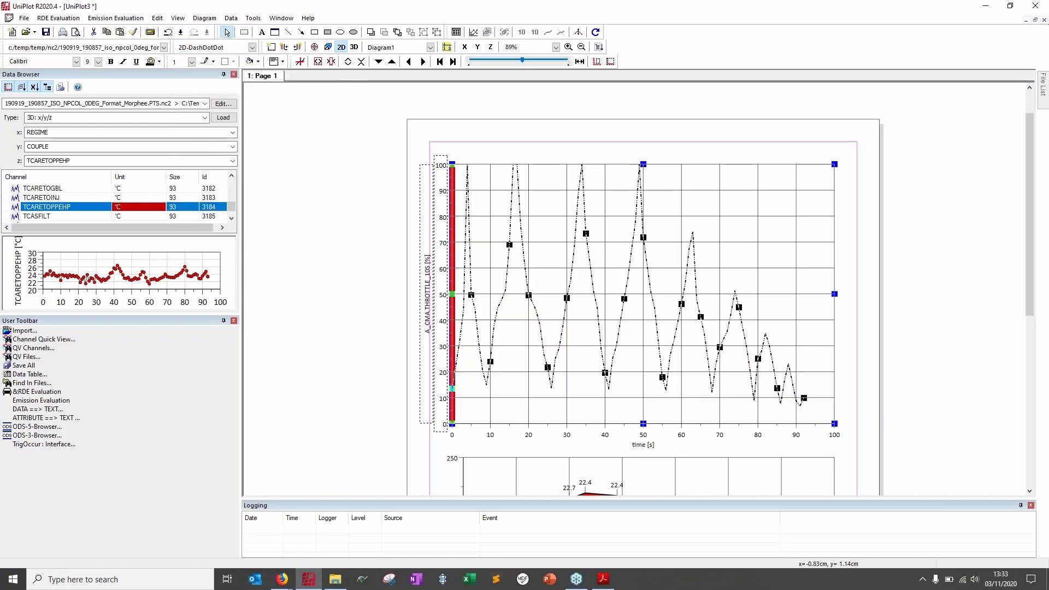
click(252, 47)
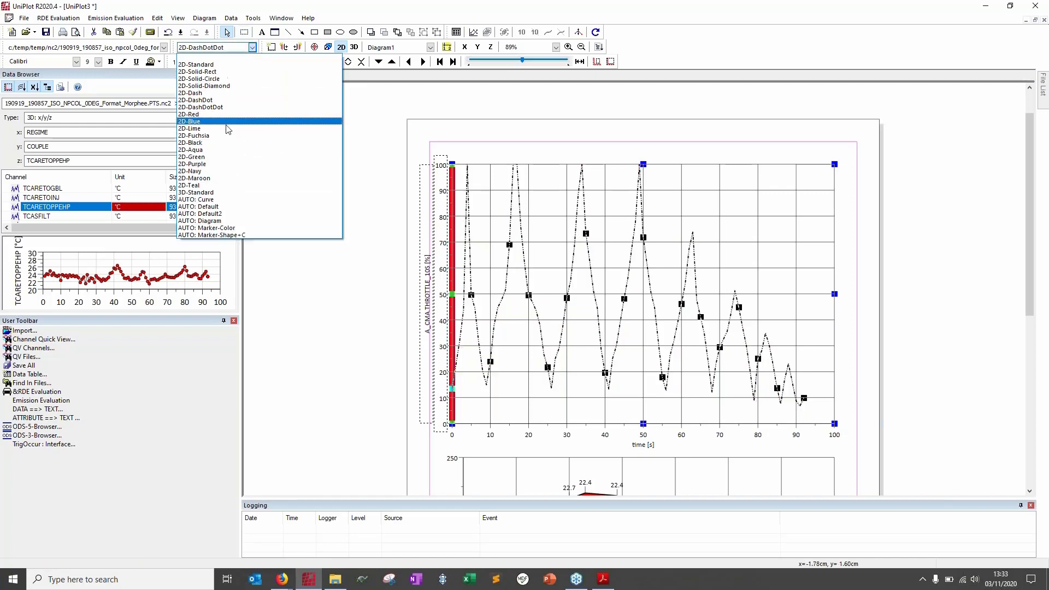
click(226, 121)
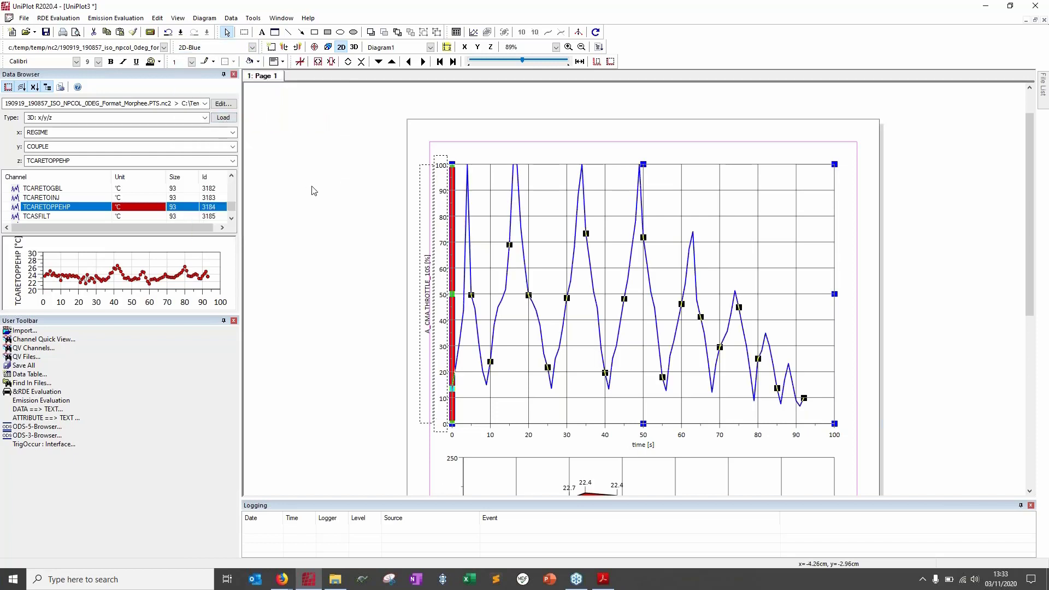
Check the new diagram and add-axis shortcuts on the tutorial PDF's page 12, and return to UniPlot.
click(982, 8)
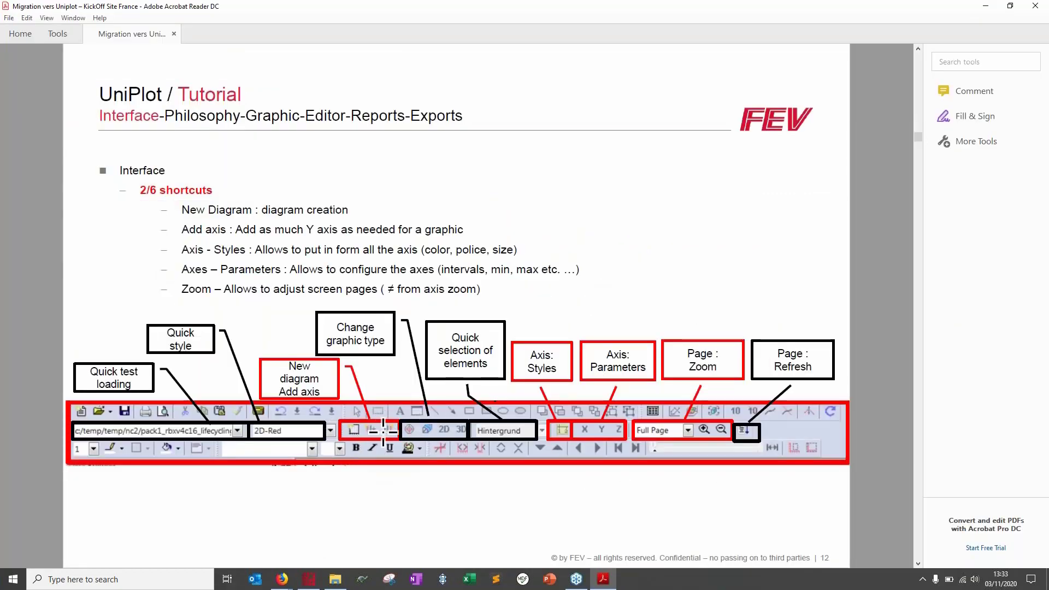
click(984, 7)
click(309, 579)
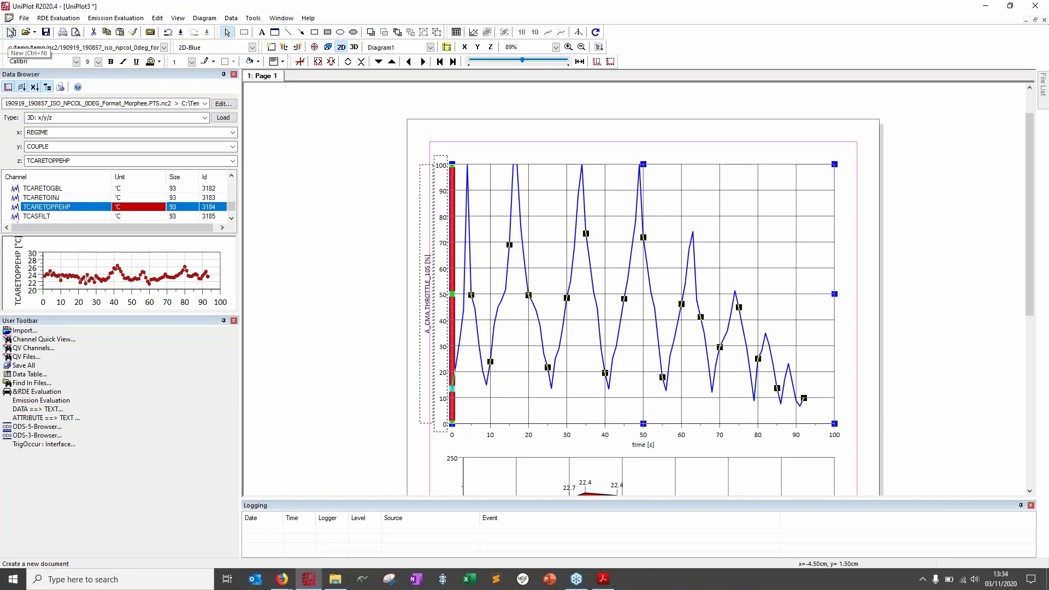
Add a new Empty Page (Landscape A4) to the document.
right_click(272, 78)
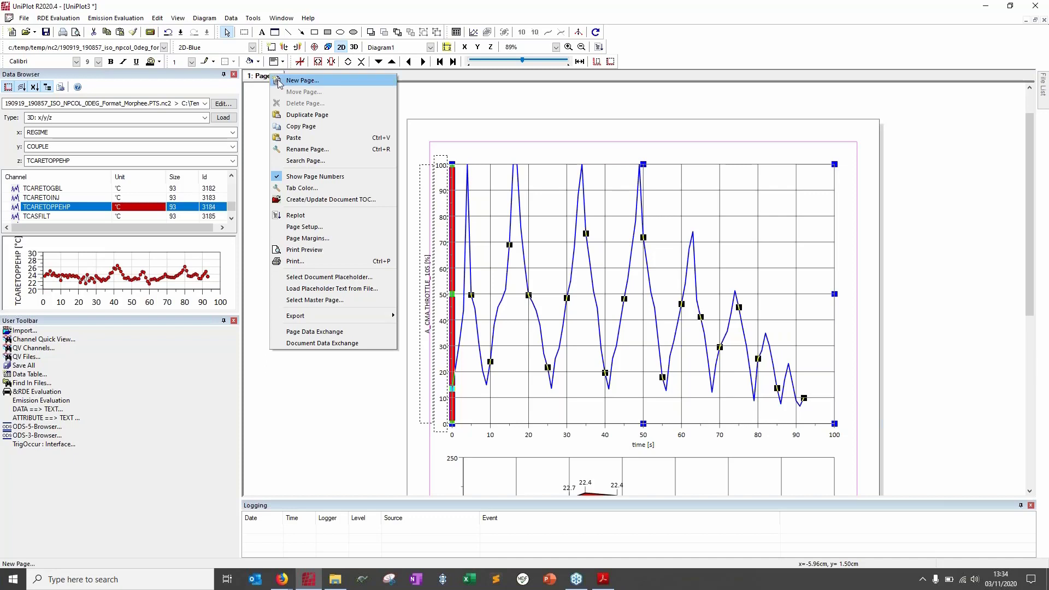
click(279, 82)
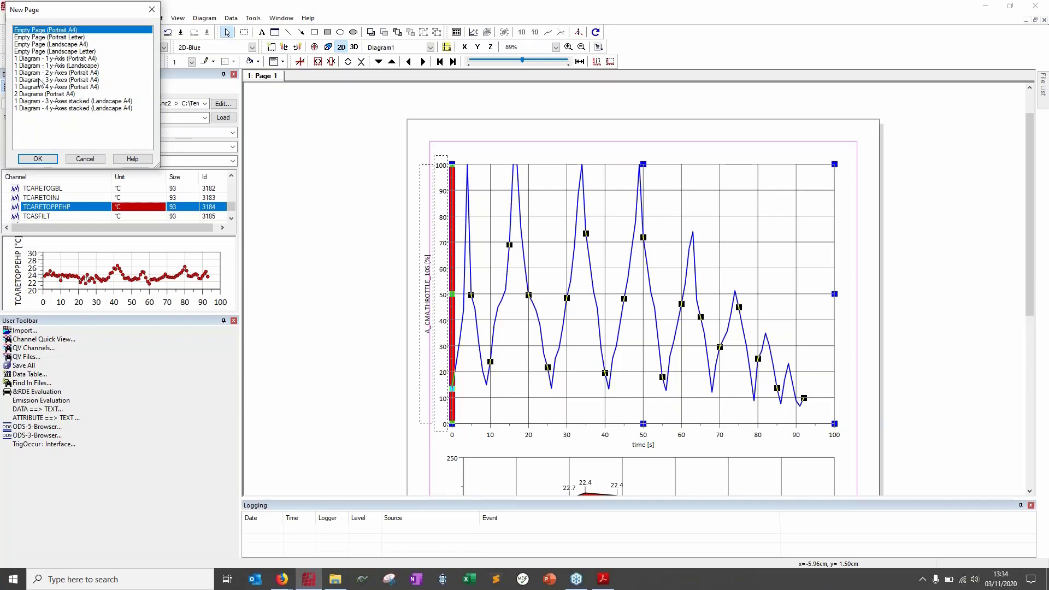
click(69, 46)
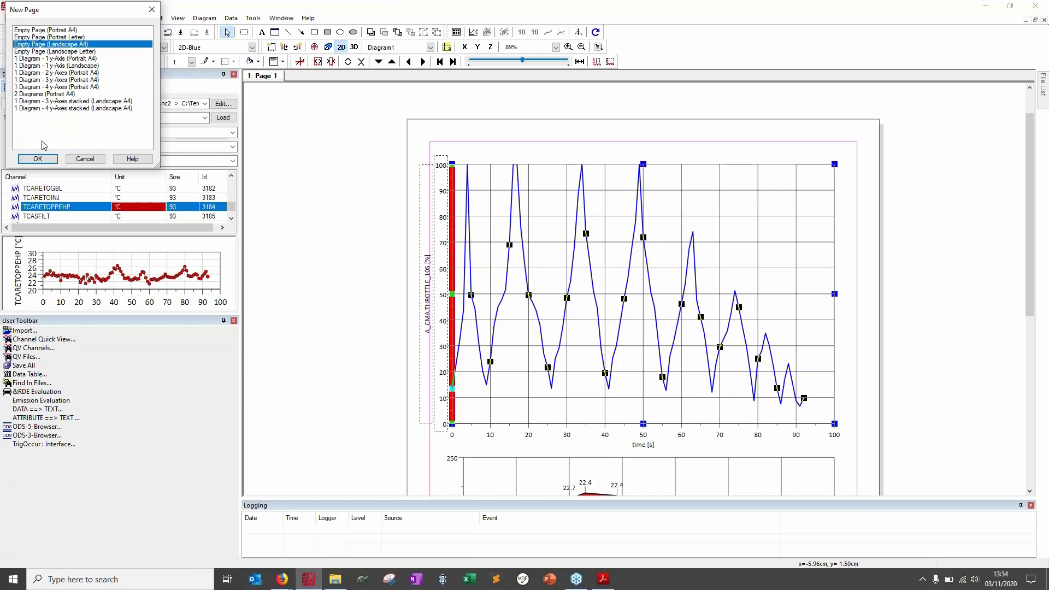
click(39, 159)
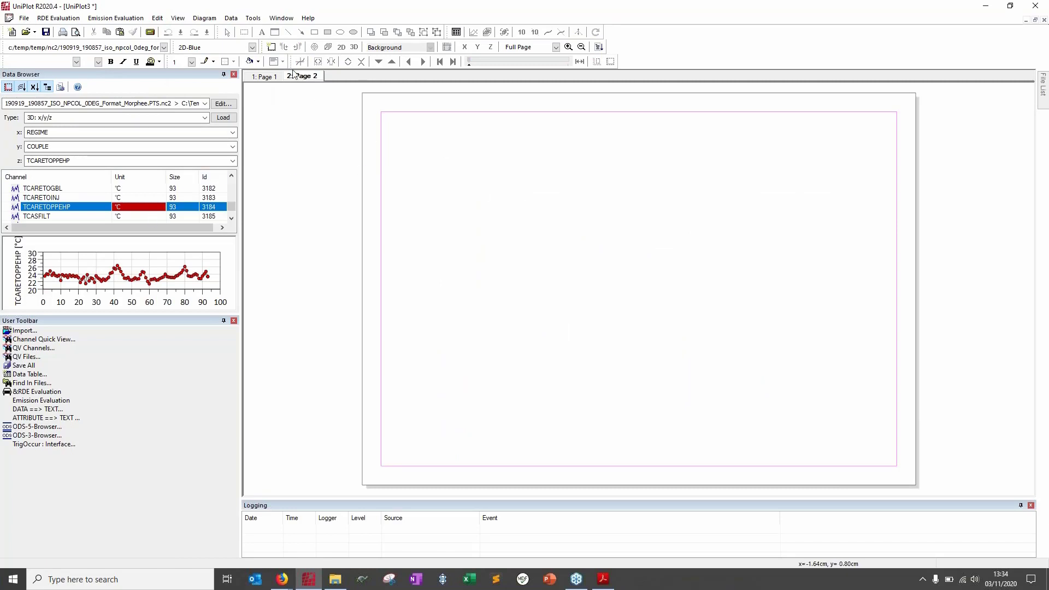
Draw a diagram on the new page, resize it to about 17 by 12.5 cm, then try moving it and undo the move.
click(272, 50)
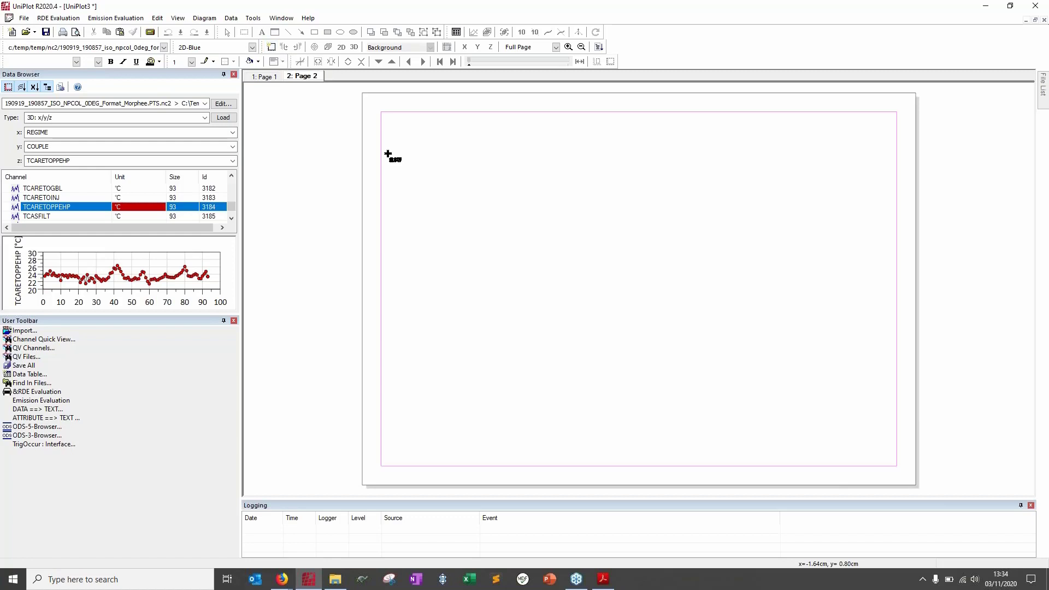
drag(407, 138, 790, 391)
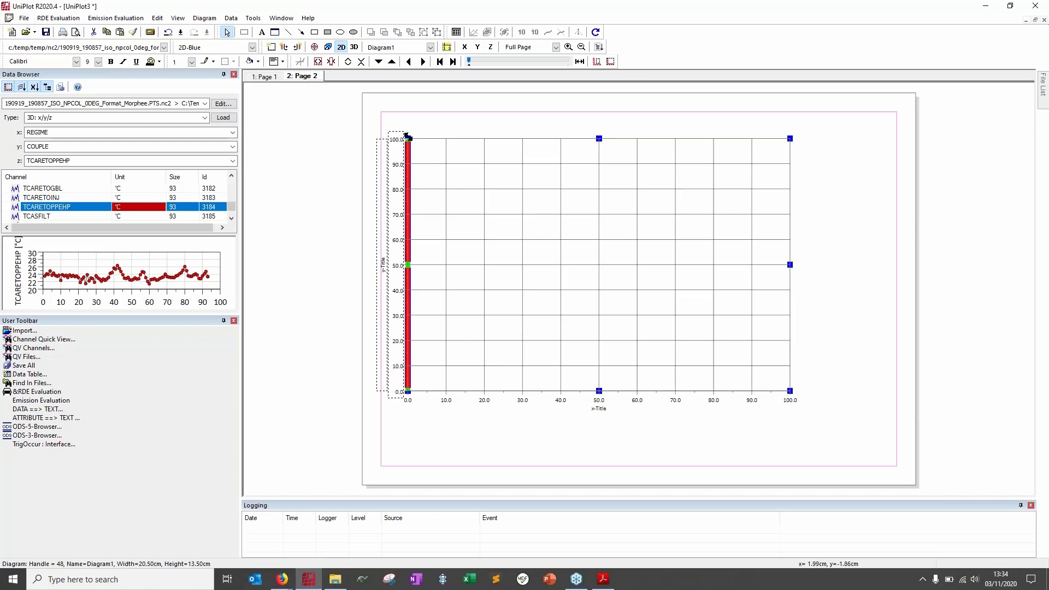
drag(407, 137, 480, 164)
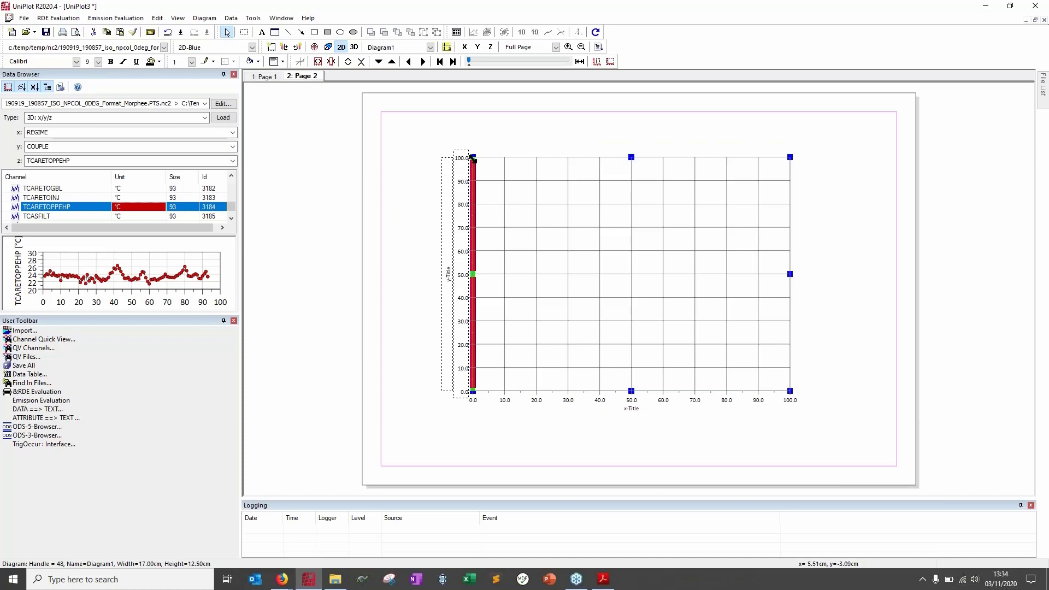
drag(565, 157, 649, 129)
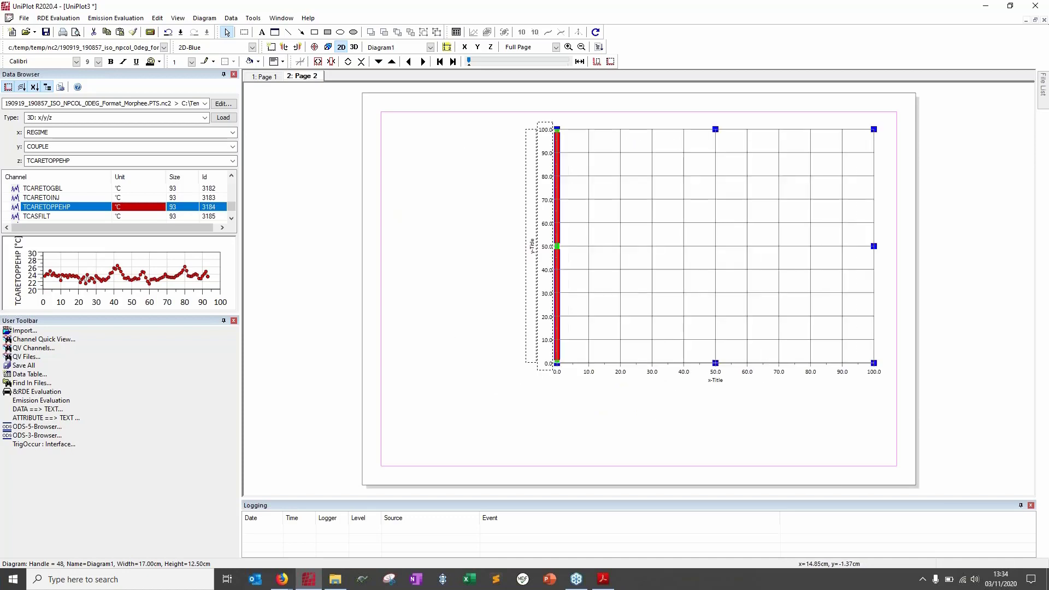
key(ctrl+z)
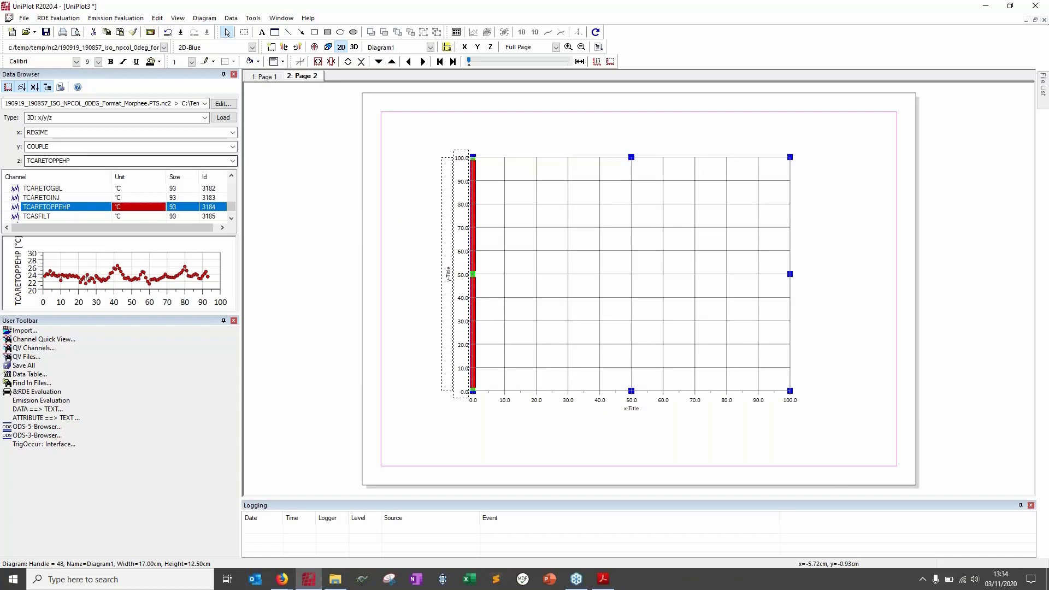
Set the data type to 1D: y/t and preview the temperature channels from TCASFILT back to TAISFILT2.
click(205, 118)
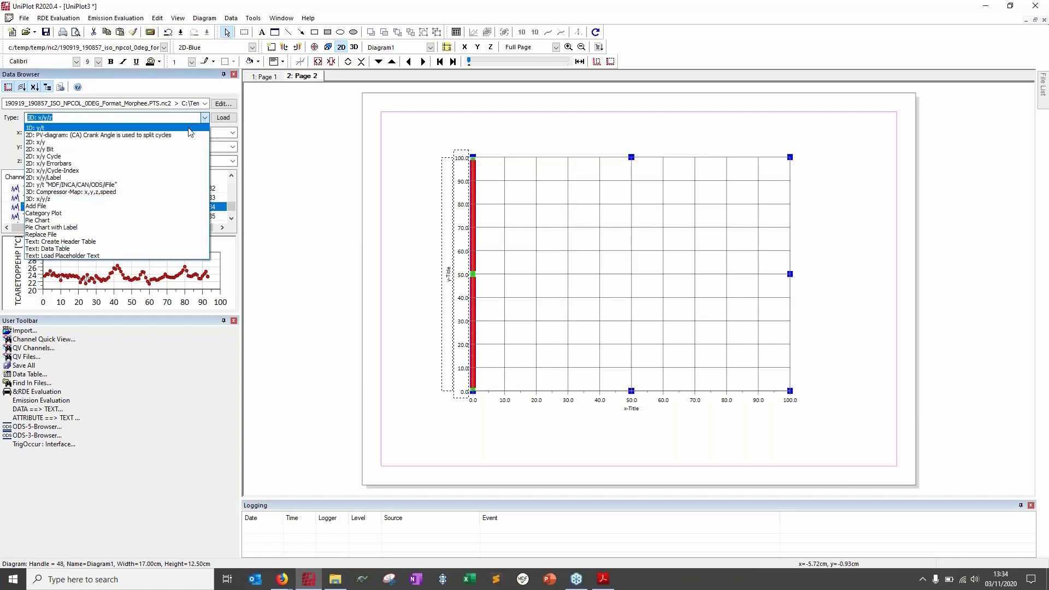
click(195, 127)
click(42, 189)
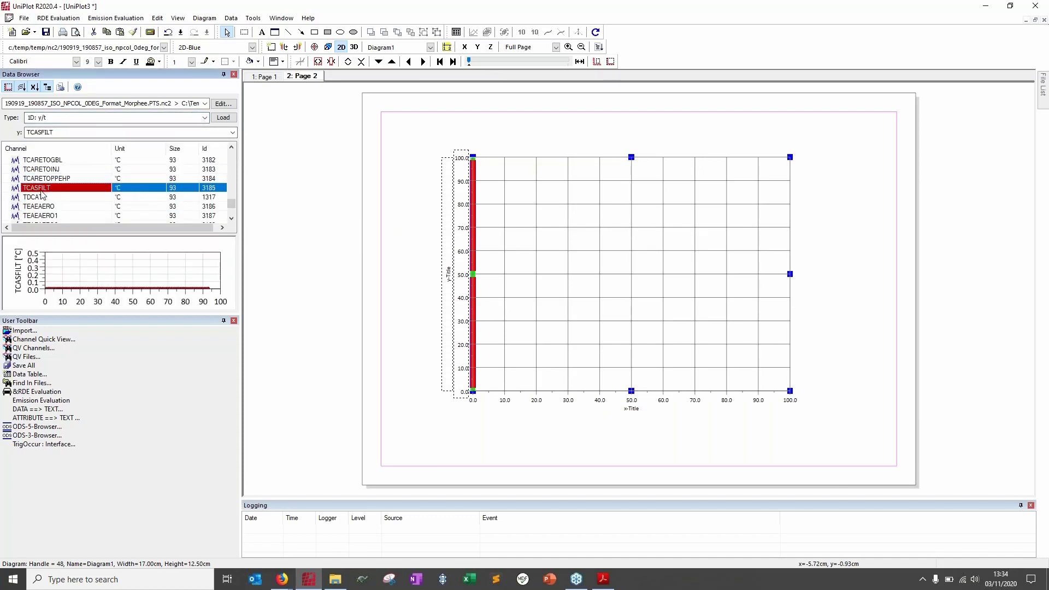
key(Up)
key(Up)
key(Up)
key(Up)
key(Up)
key(Up)
key(Up)
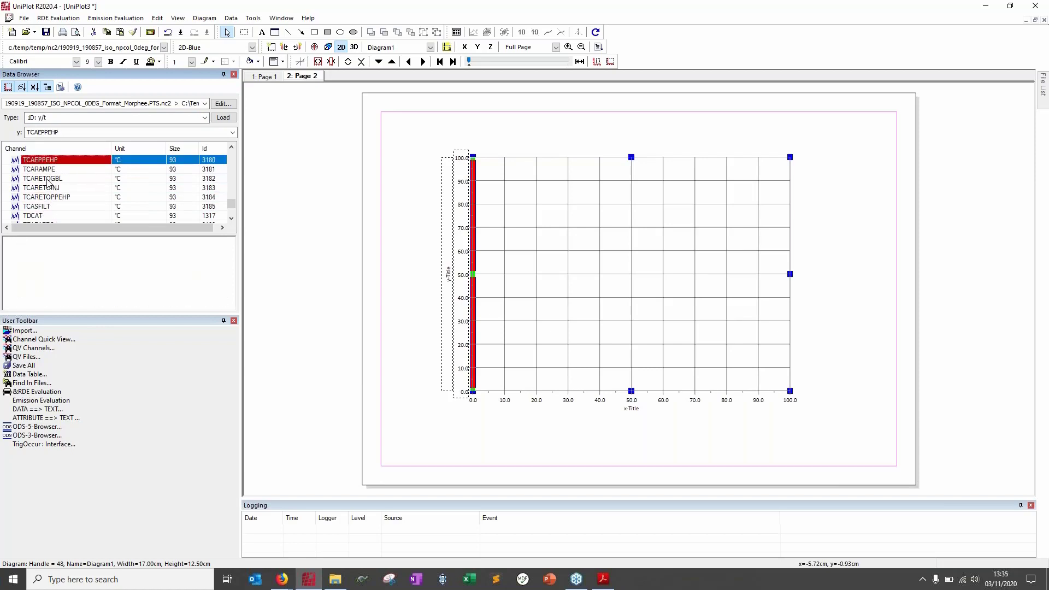
key(Up)
key(Up)
key(Up)
key(Up)
key(Up)
key(Up)
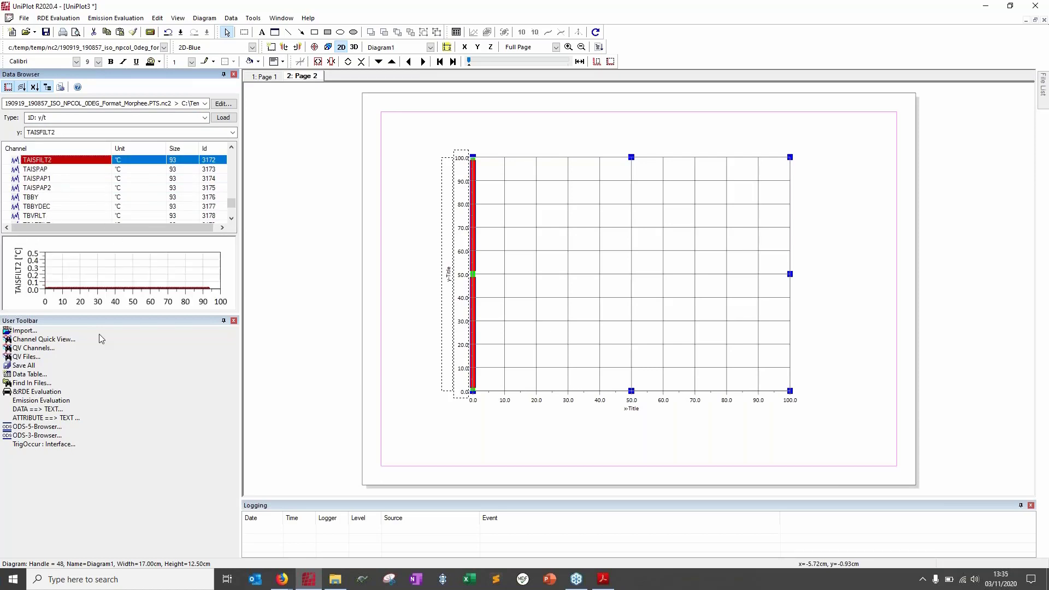
drag(104, 317, 104, 419)
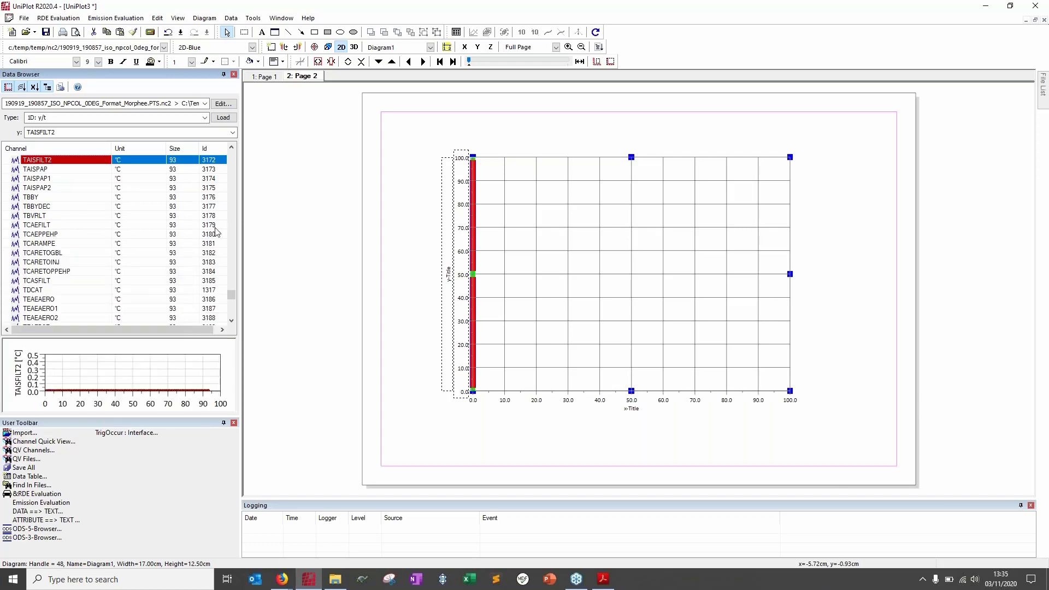
drag(232, 294, 232, 281)
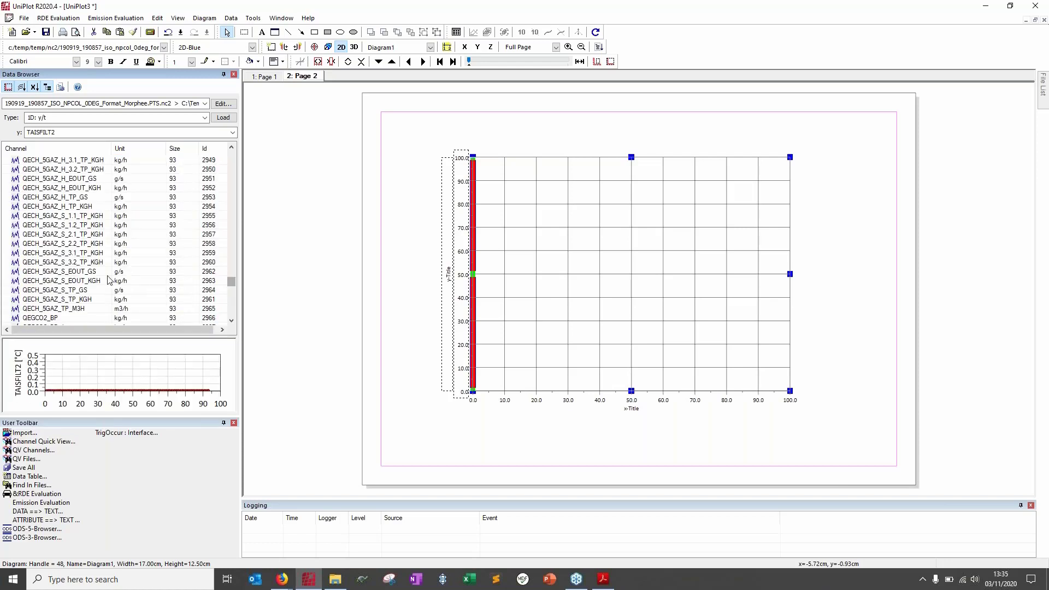
click(71, 244)
key(Down)
key(Down)
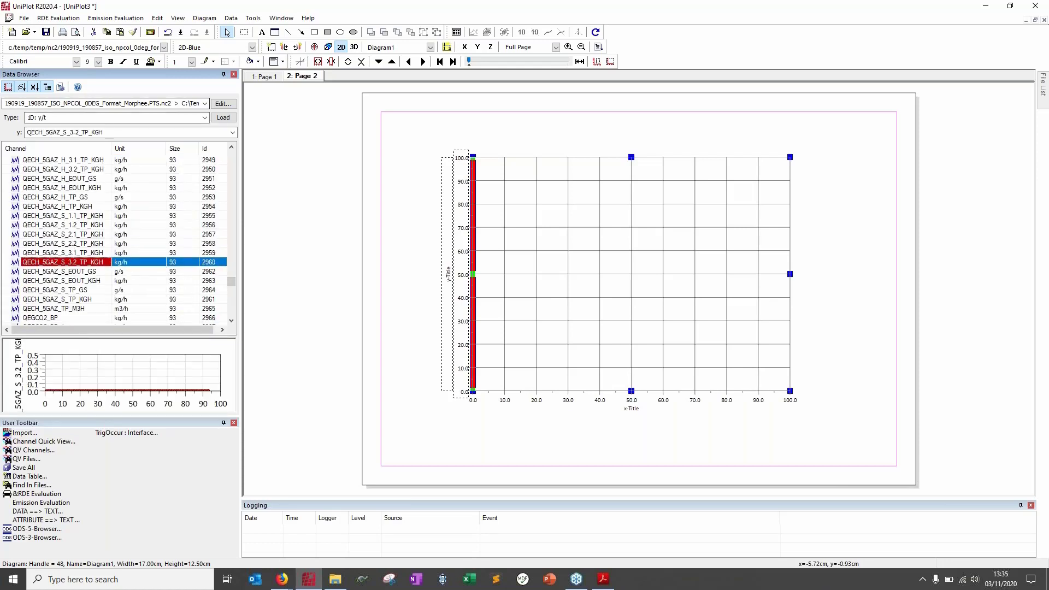
Search the y channels for TEMP and select TEASEGRBP.
click(112, 133)
text(TEMP)
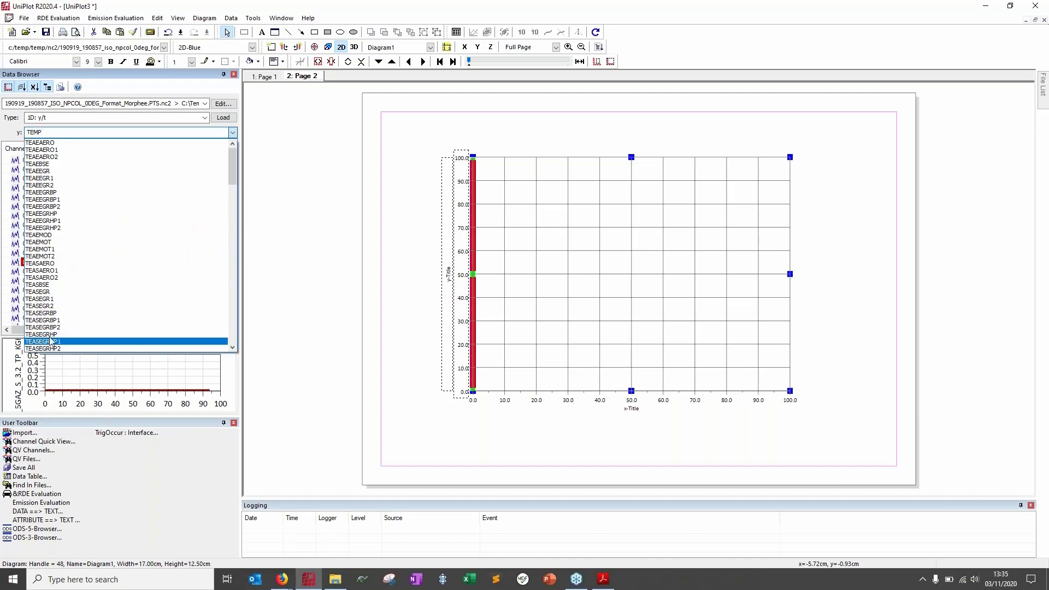
click(41, 313)
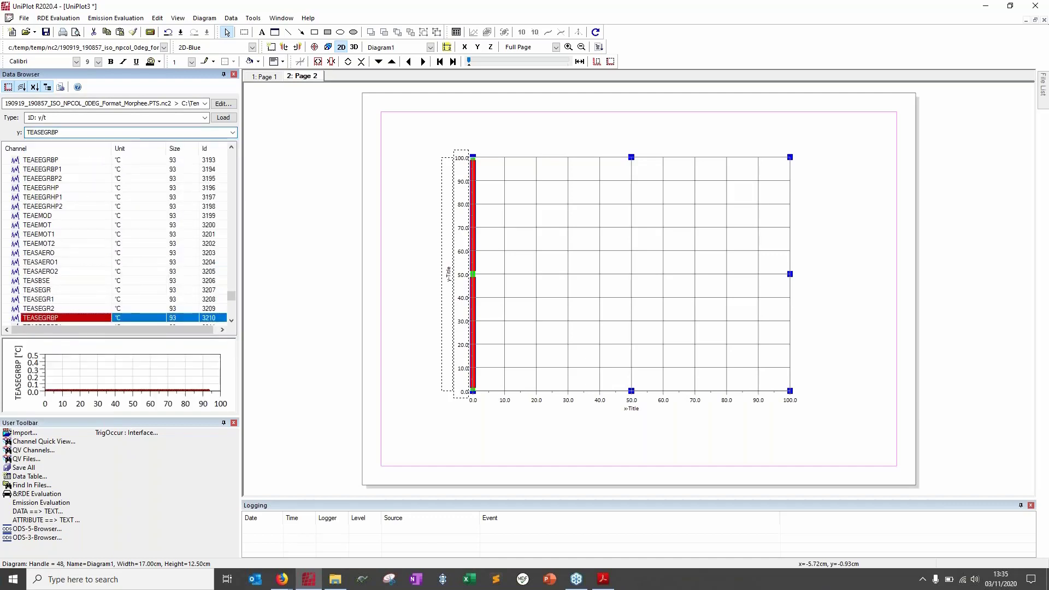
Preview the neighbouring TEAEMOT and TEASAERO channels and plot TEASAERO1 in the page 2 diagram.
click(47, 261)
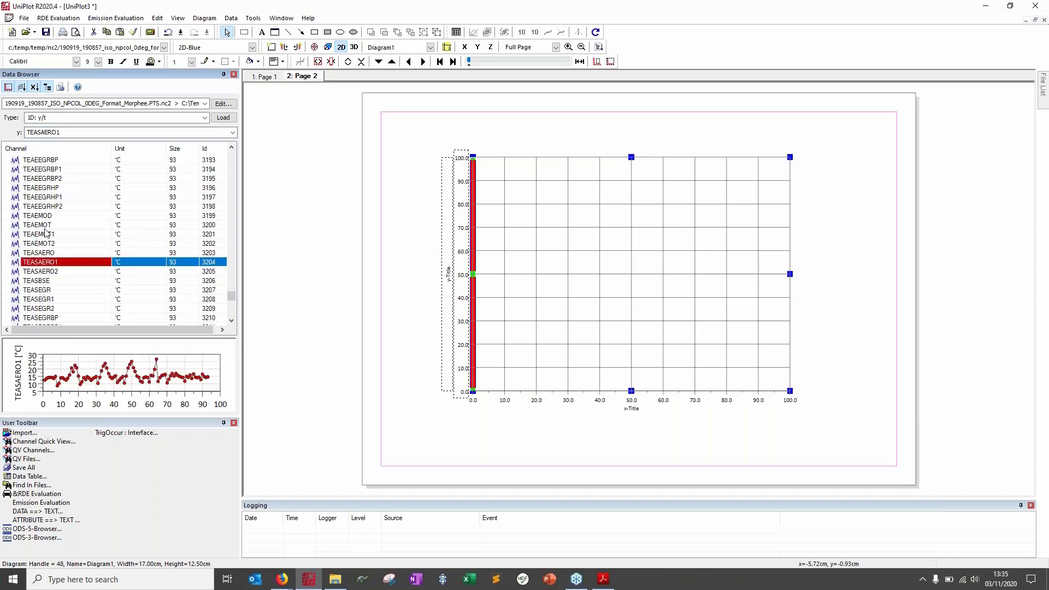
click(45, 225)
click(40, 246)
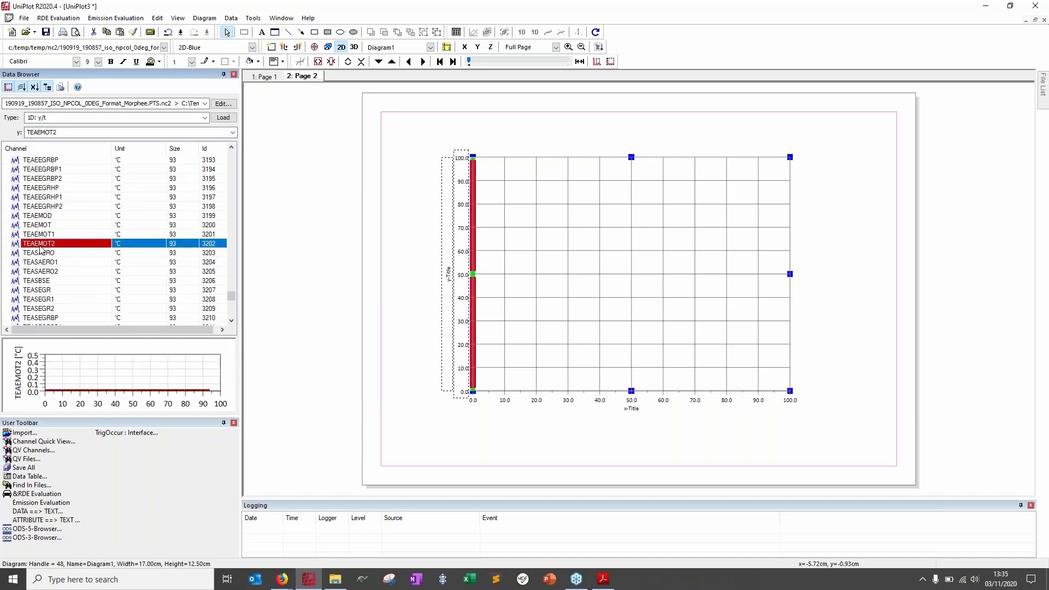
click(43, 254)
key(Down)
key(Down)
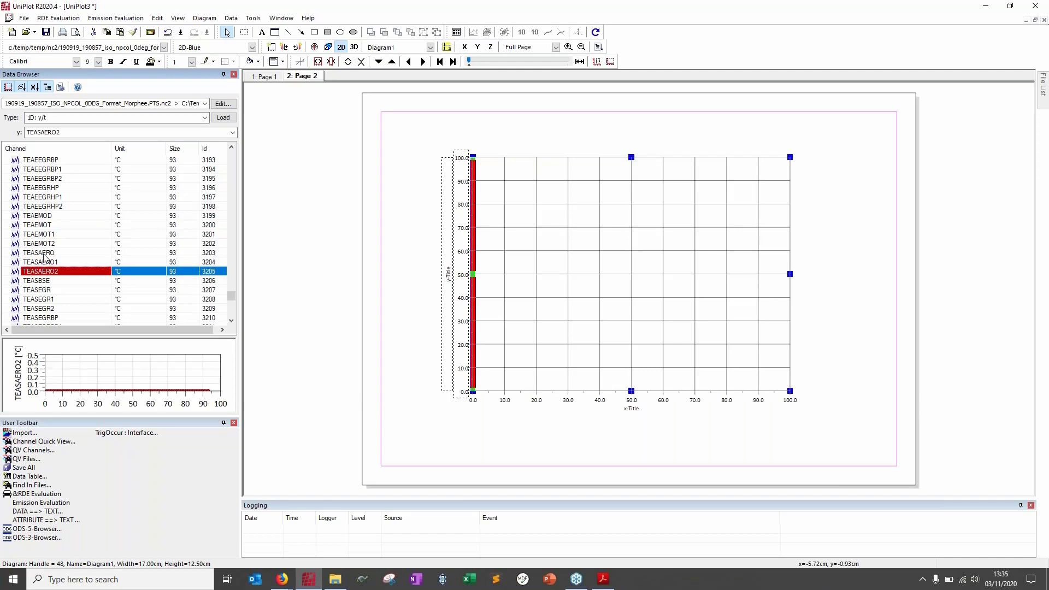
key(Up)
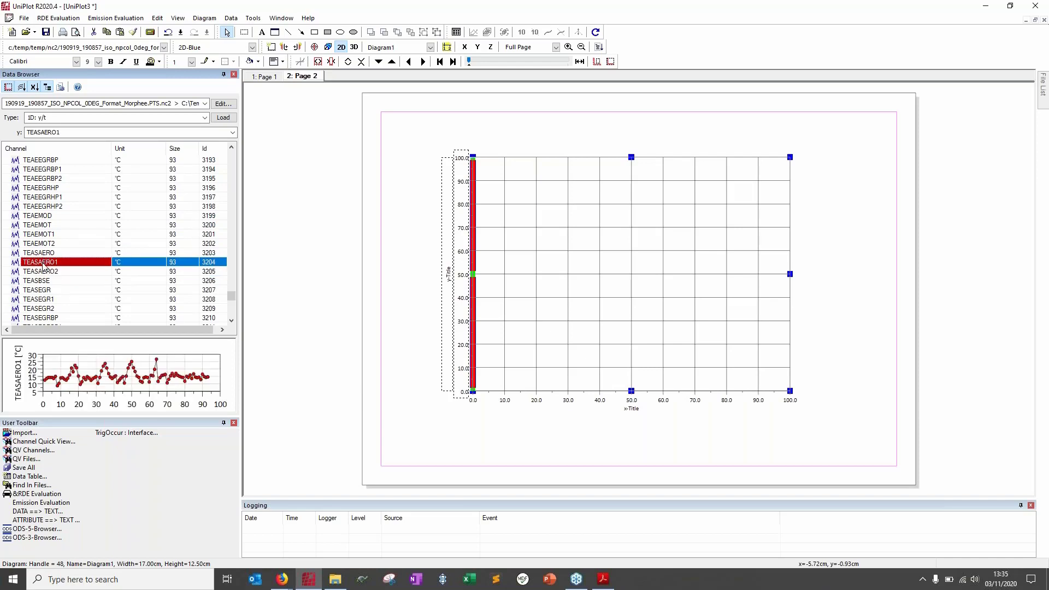
drag(44, 264, 610, 270)
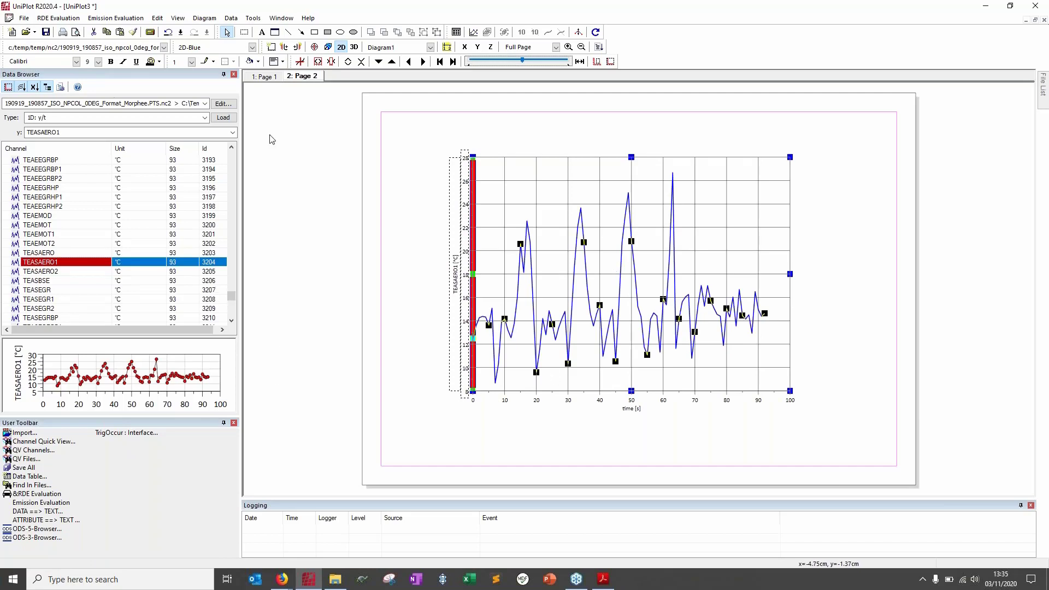
Preview the temperature channels from TEAEEGRHP back to TCARETOPPEHP for another curve.
click(34, 210)
key(Up)
key(Up)
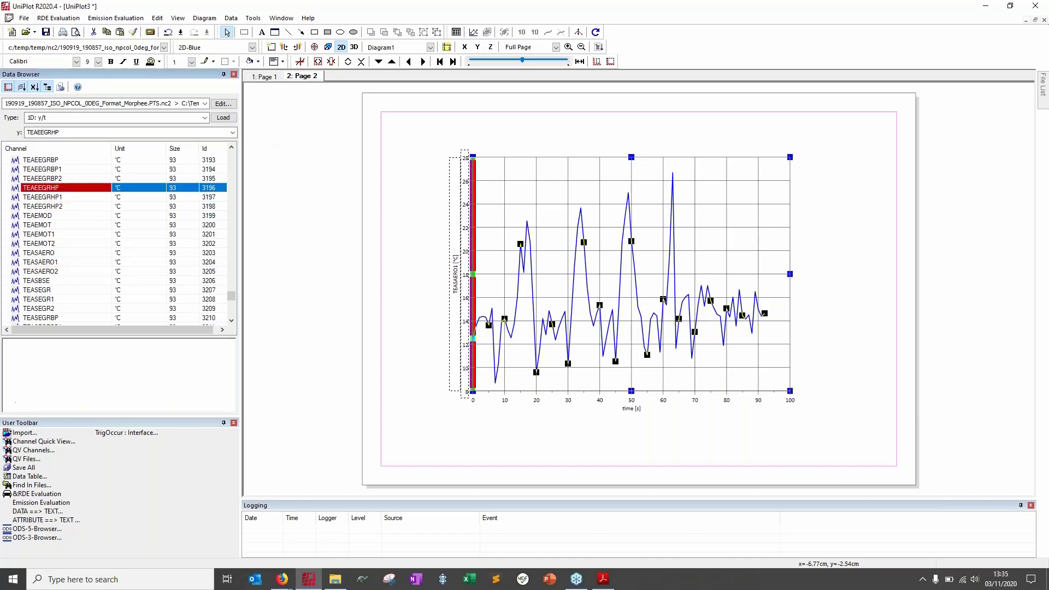
key(Up)
key(Up)
key(Up)
key(Up)
key(Up)
key(Up)
key(Up)
key(Up)
key(Up)
key(Up)
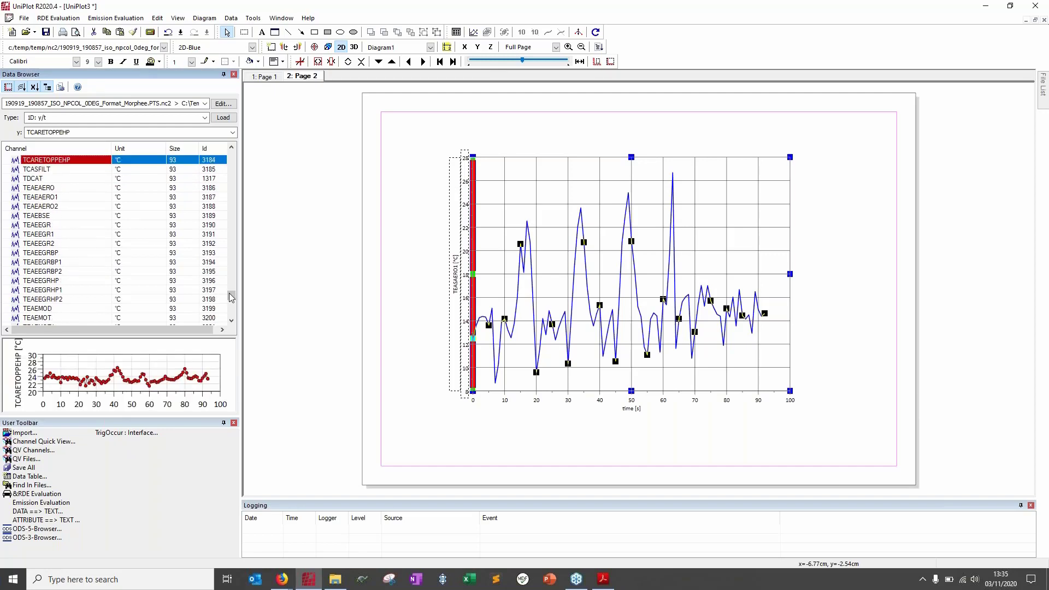
Preview the channels from RPCOM1 back through the RI_O2 group to RI_LA4_1.
drag(231, 298, 231, 291)
click(100, 280)
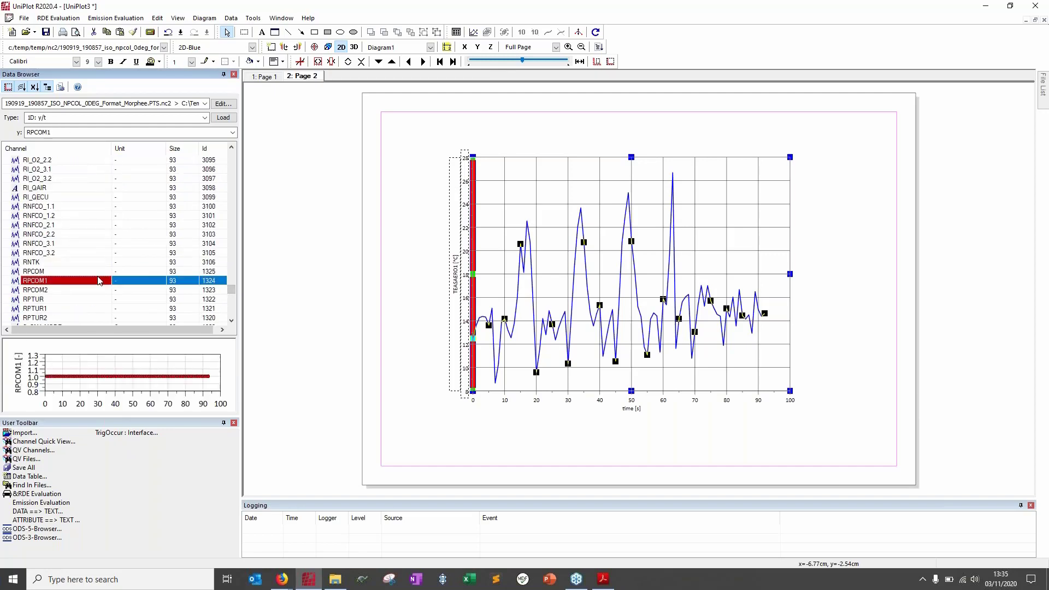
click(40, 216)
key(Up)
key(Up)
key(Up)
key(Up)
key(Up)
key(Up)
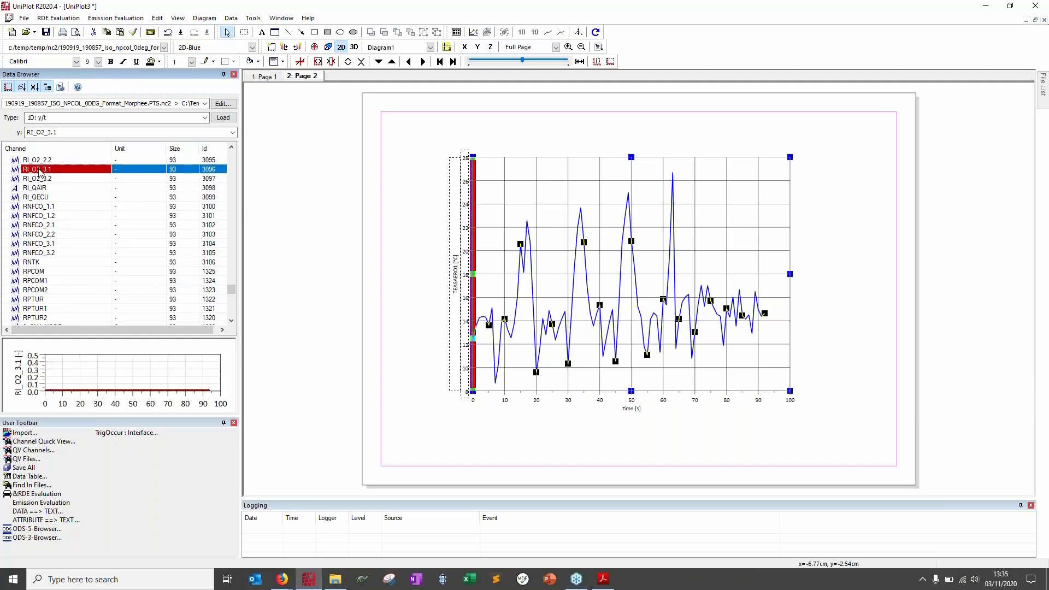
key(Up)
key(Up)
key(Up)
key(Up)
key(Up)
key(Up)
key(Up)
key(Up)
key(Up)
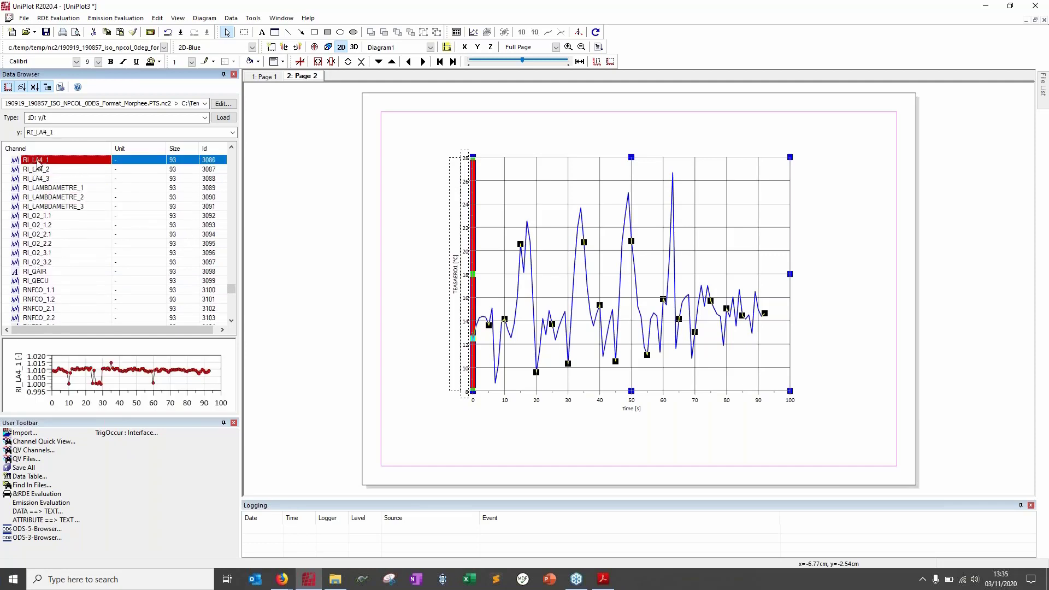
Plot RI_LA4_1 in the TEASAERO1 diagram on an additional y-axis, and delete that axis with its curve.
drag(37, 161, 545, 282)
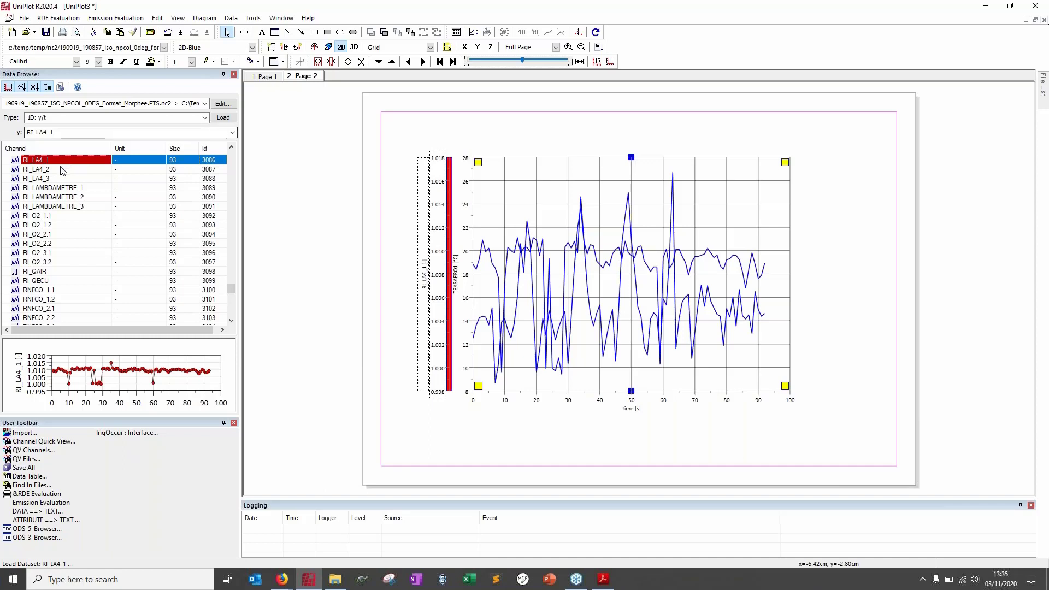
click(447, 298)
key(Delete)
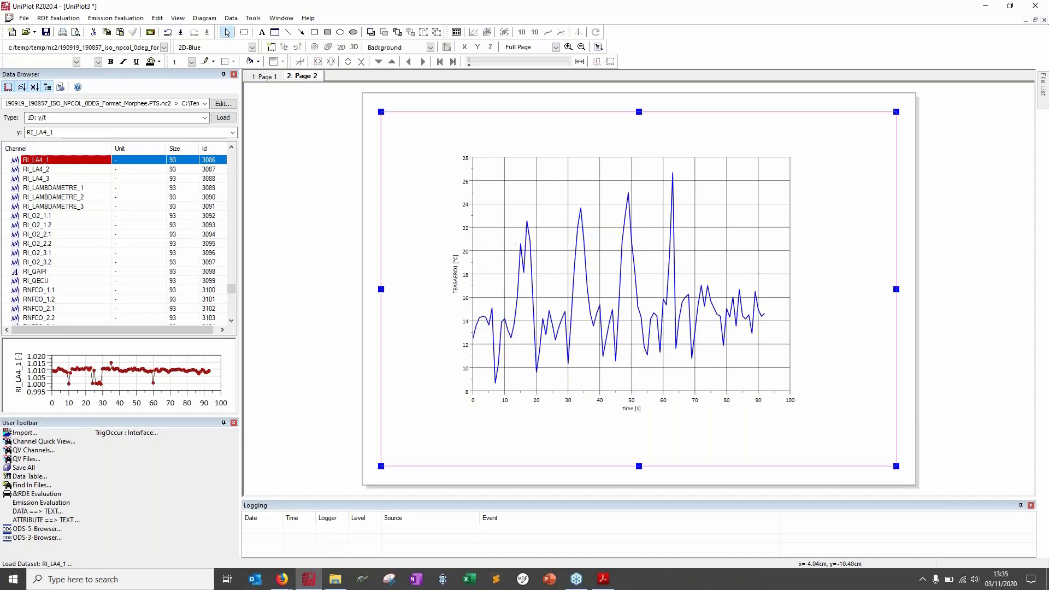
Add a second y-axis along the right side of the TEASAERO1 diagram.
click(602, 224)
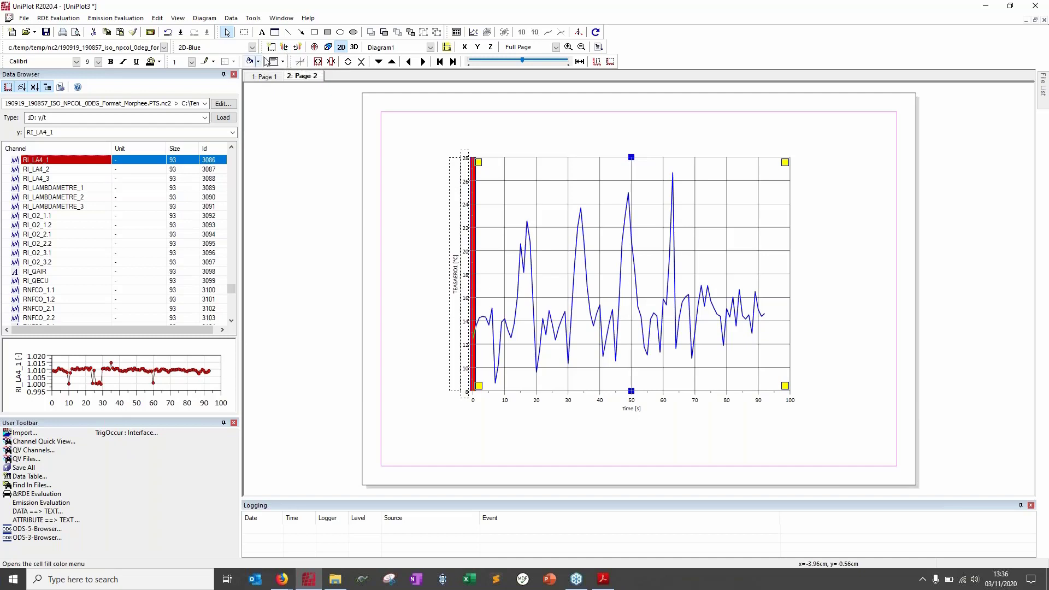
click(298, 48)
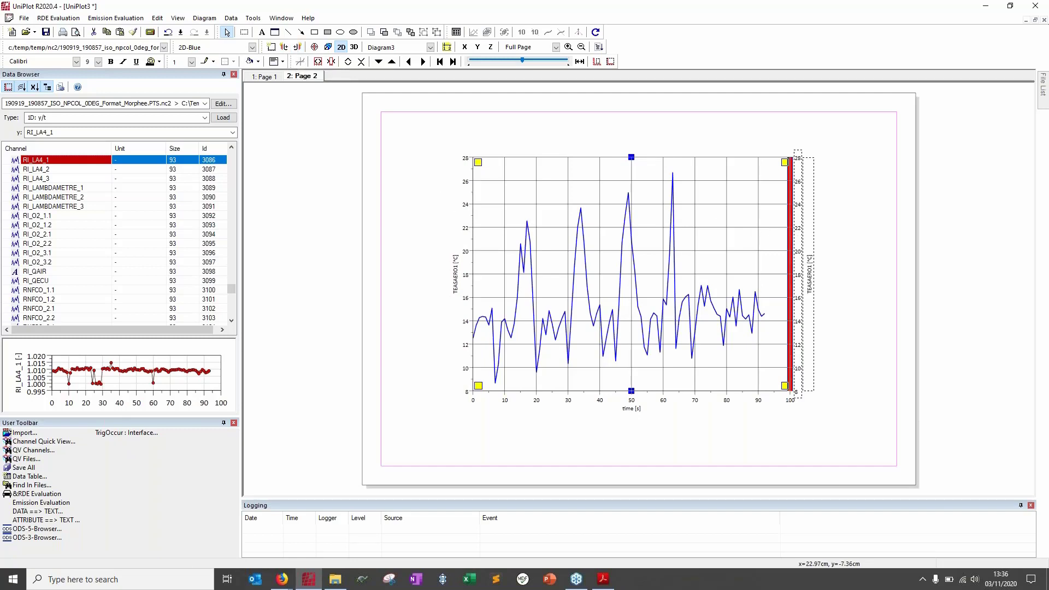
Shorten the left TEASAERO1 y-axis to the diagram's lower half and the right one to the upper half, each 6.25 cm high.
click(452, 251)
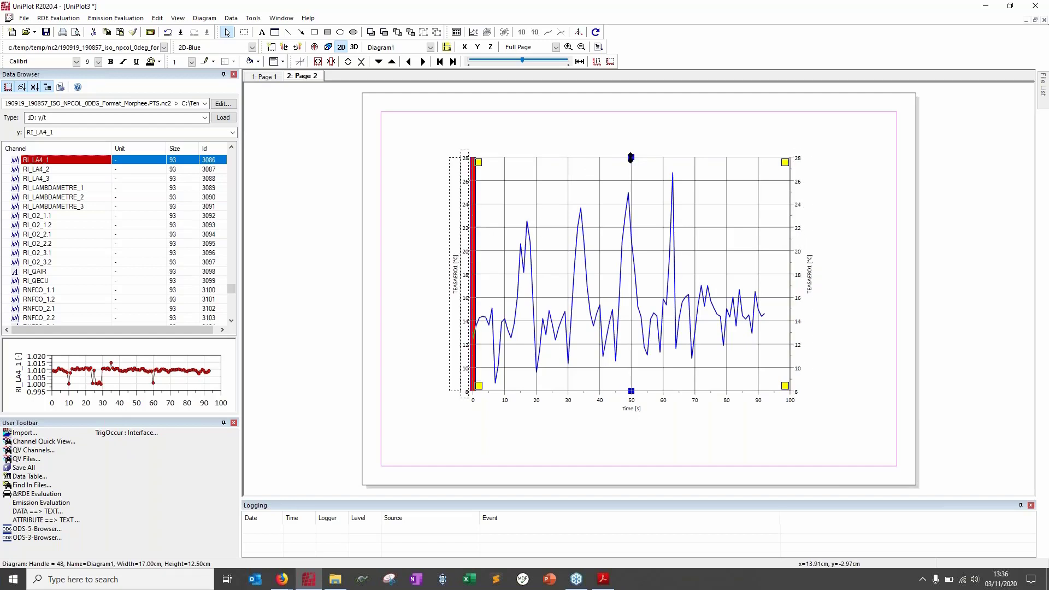
drag(631, 158, 641, 274)
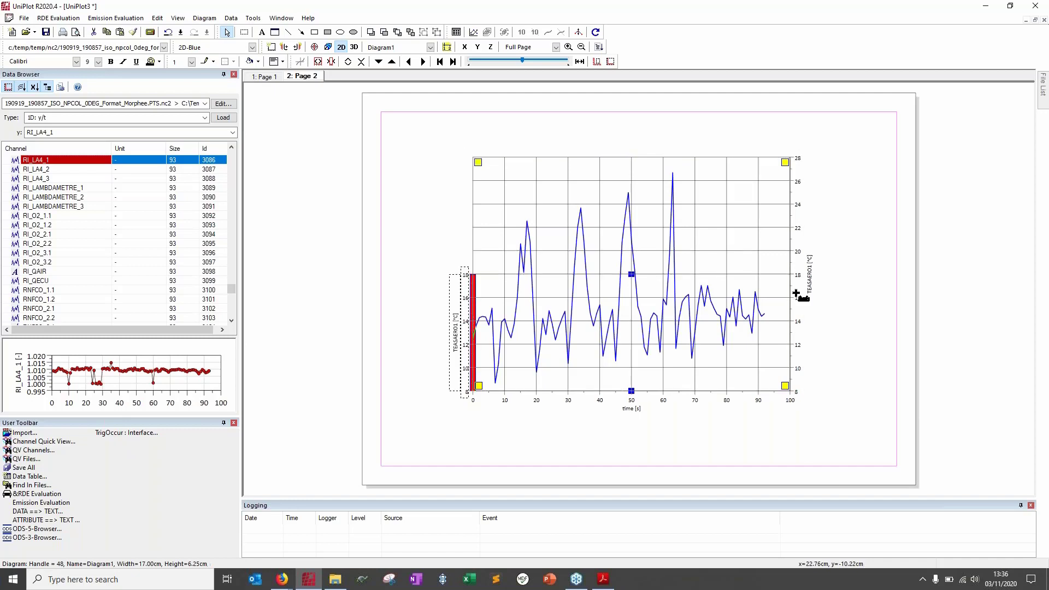
click(799, 294)
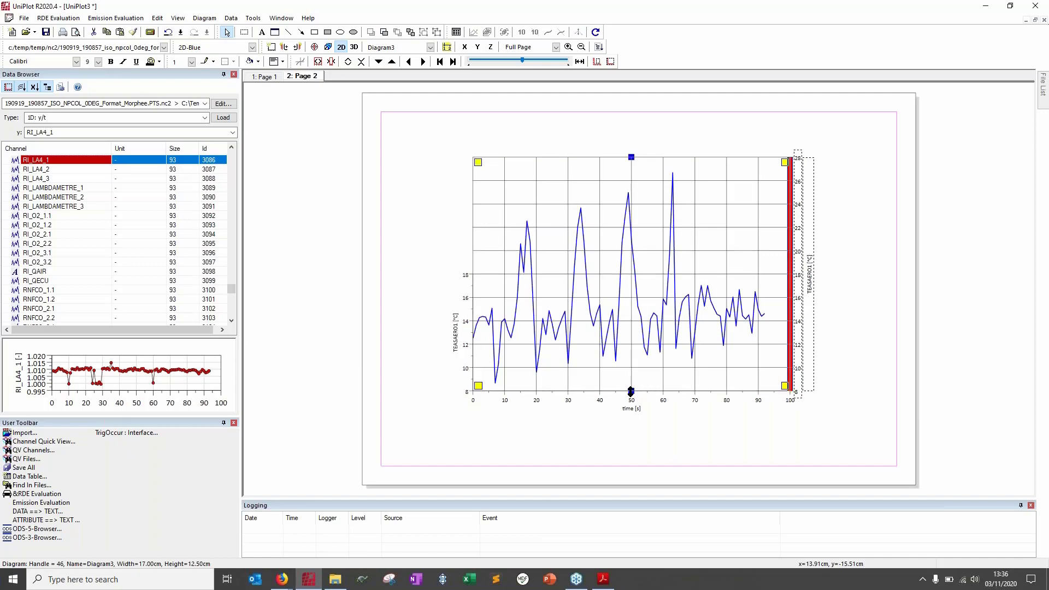
drag(631, 392, 626, 276)
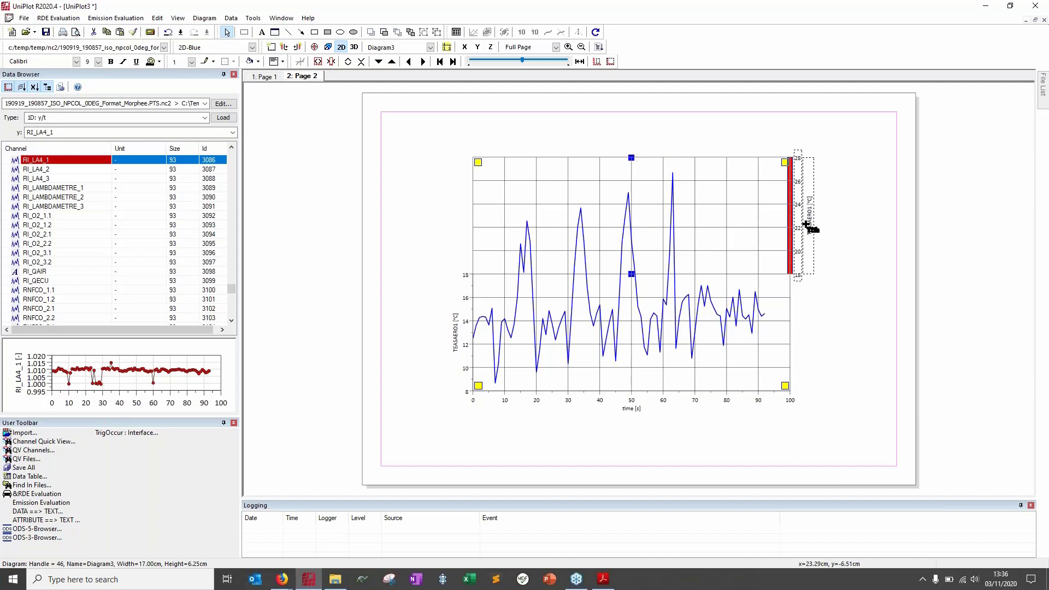
Add another y-axis on the left side of the diagram, spanning the same upper half as the right axis.
click(454, 310)
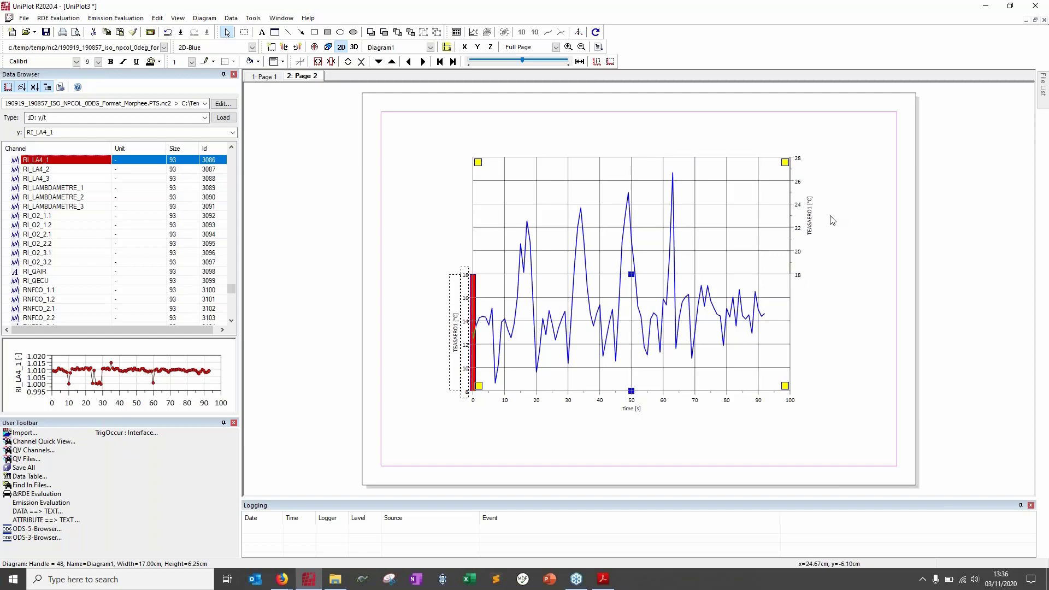
click(807, 216)
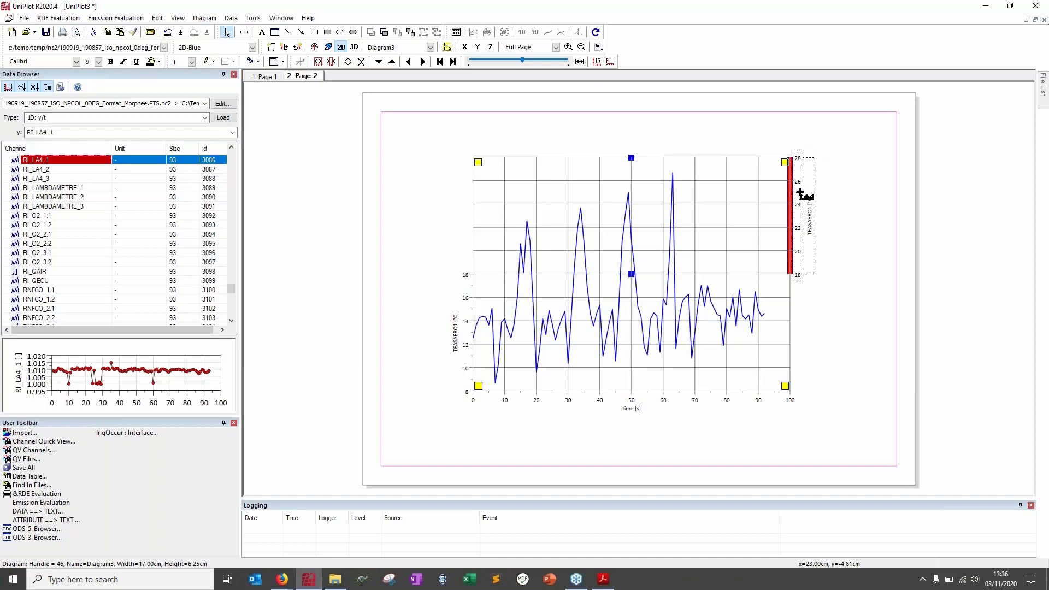
click(284, 48)
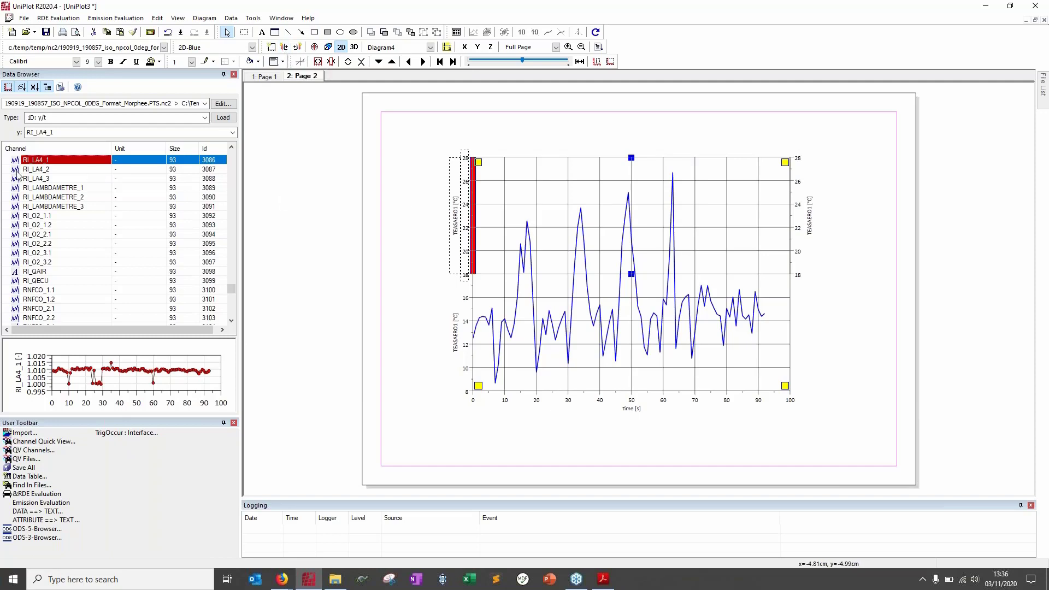
Plot RI_LAMBDAMETRE_1 on the upper left y-axis and RI_LA4_2 on the right y-axis.
click(38, 189)
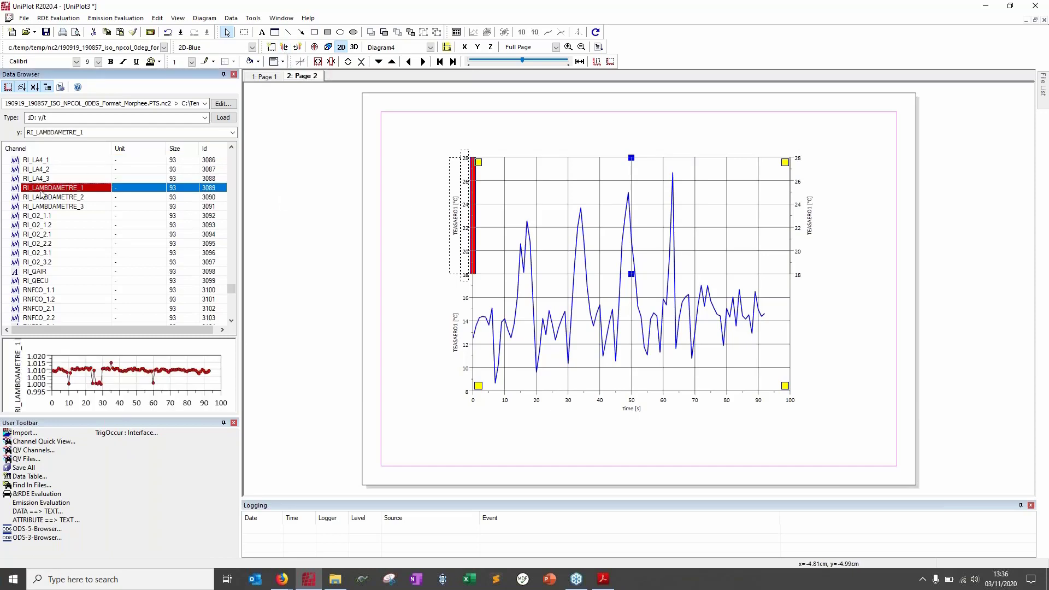
drag(40, 190, 461, 211)
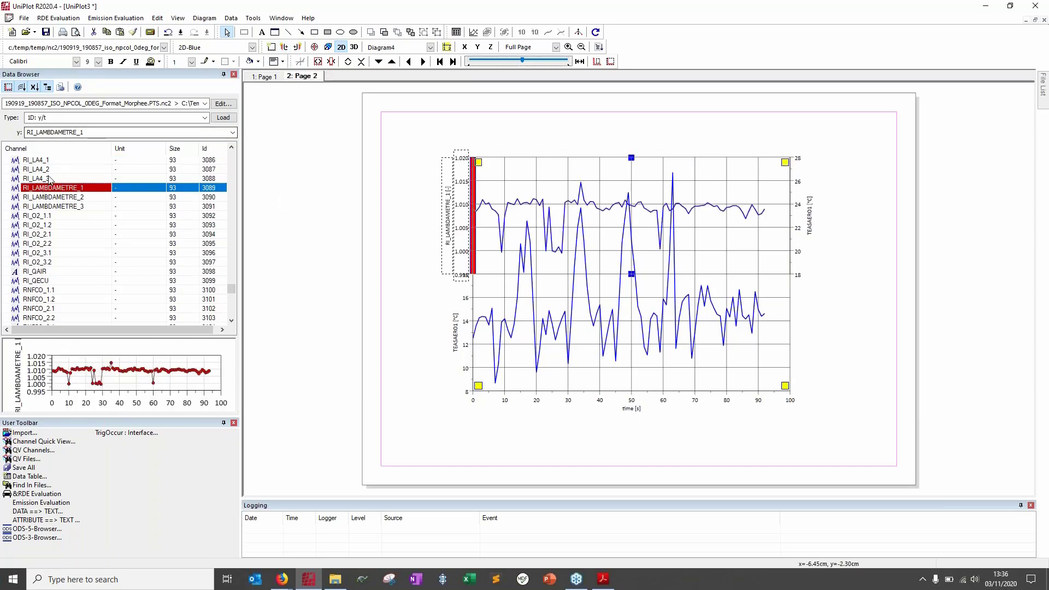
drag(48, 170, 804, 213)
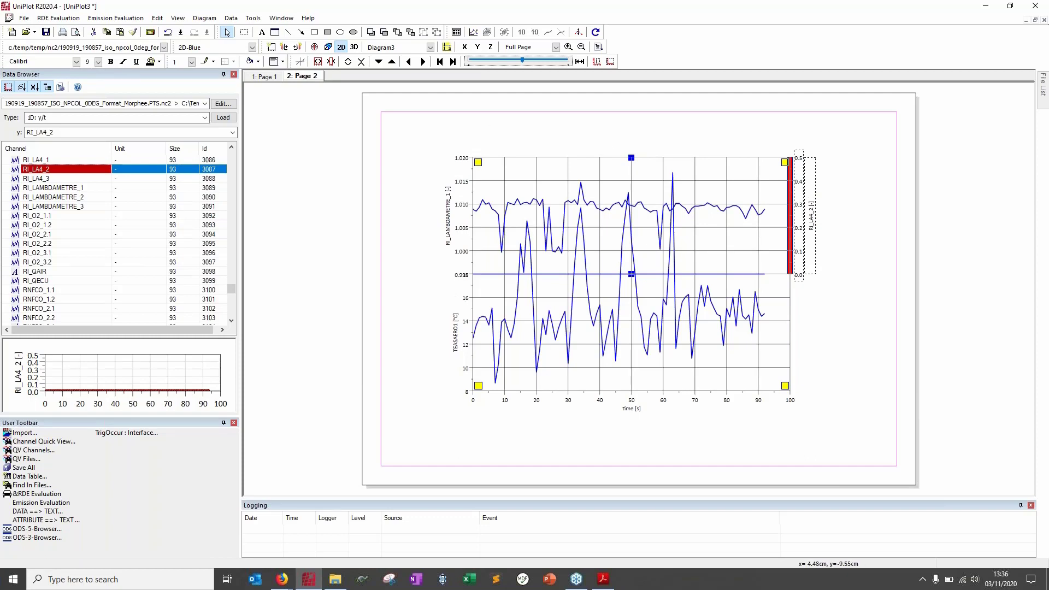
Rescale the TEASAERO1 and RI_LA4_2 y-axes so that their curves fit their own halves of the diagram.
click(462, 302)
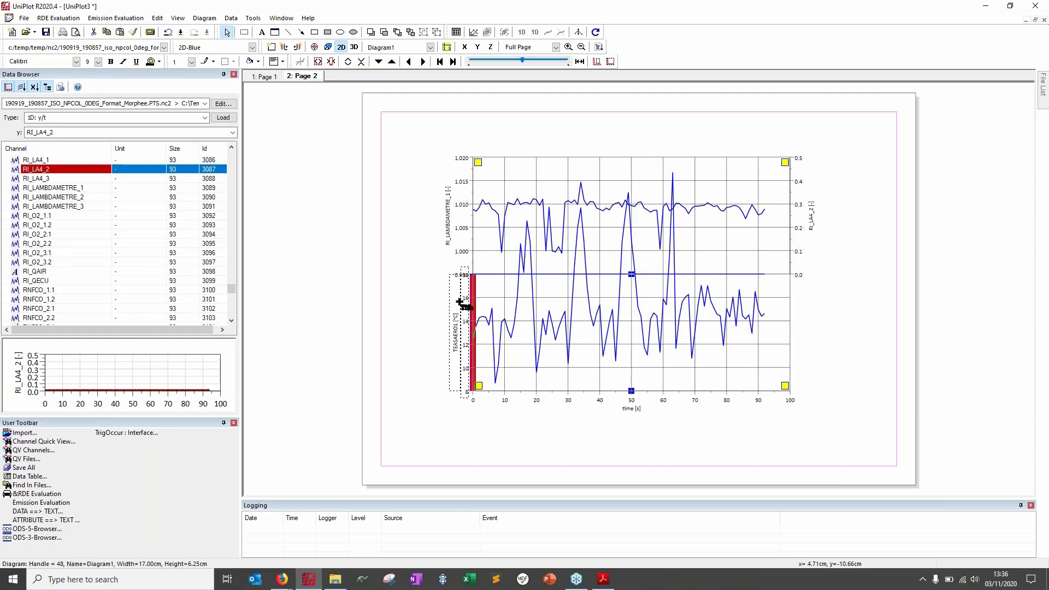
click(612, 63)
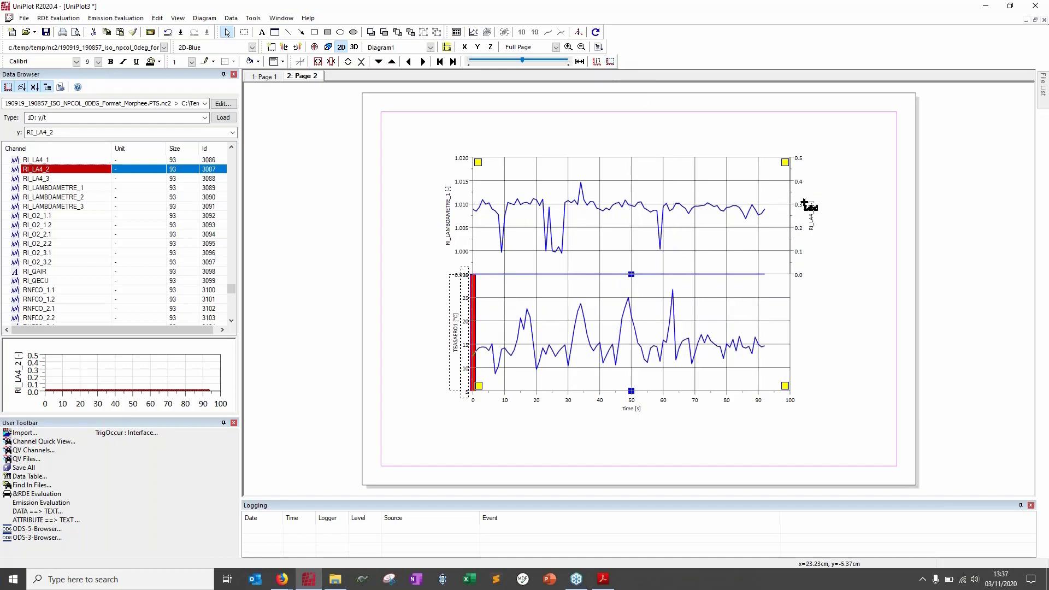
click(808, 205)
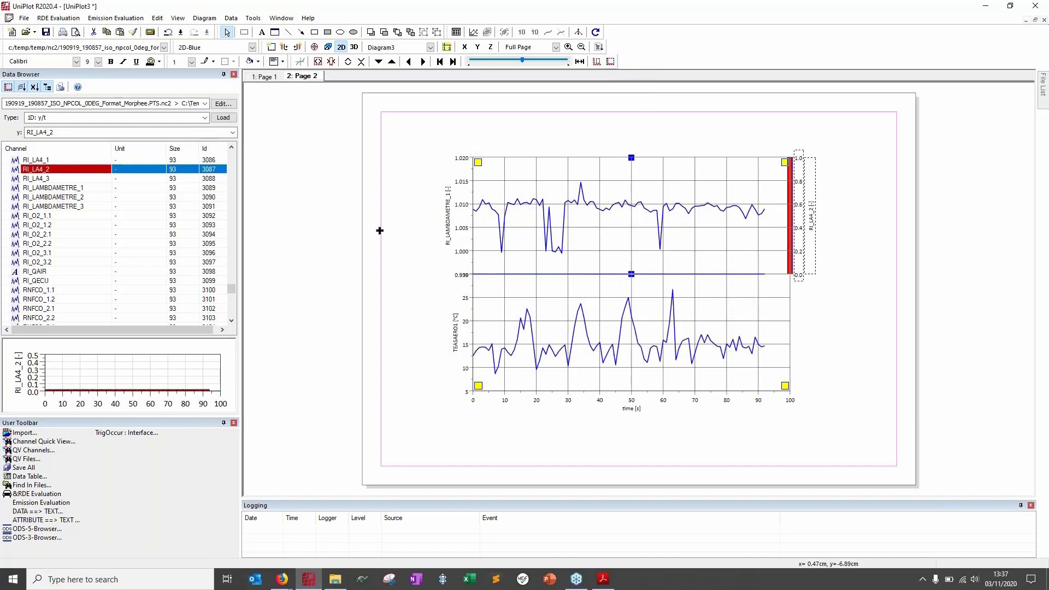
click(447, 228)
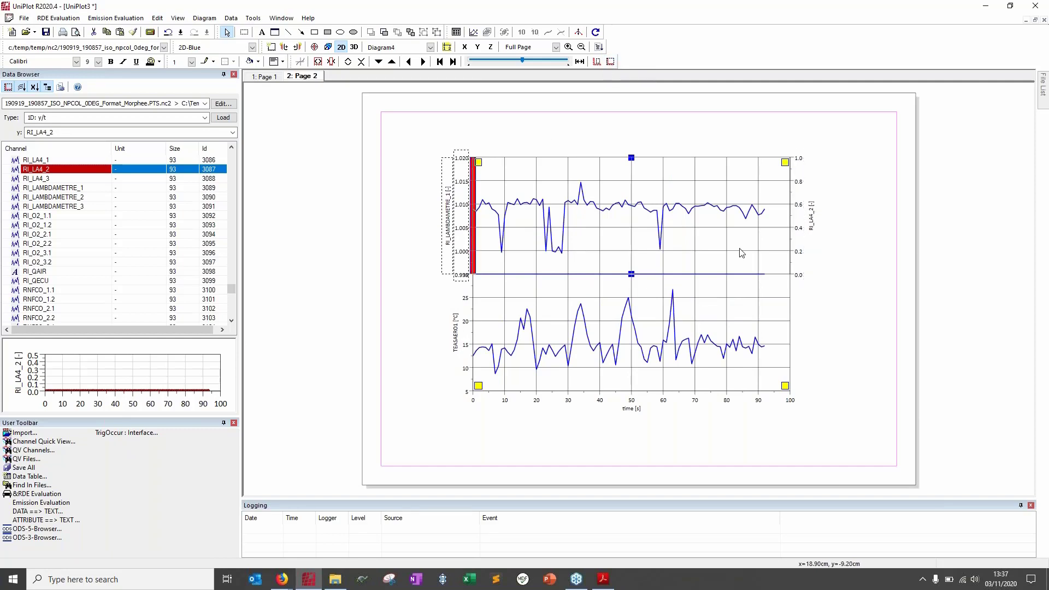
click(413, 330)
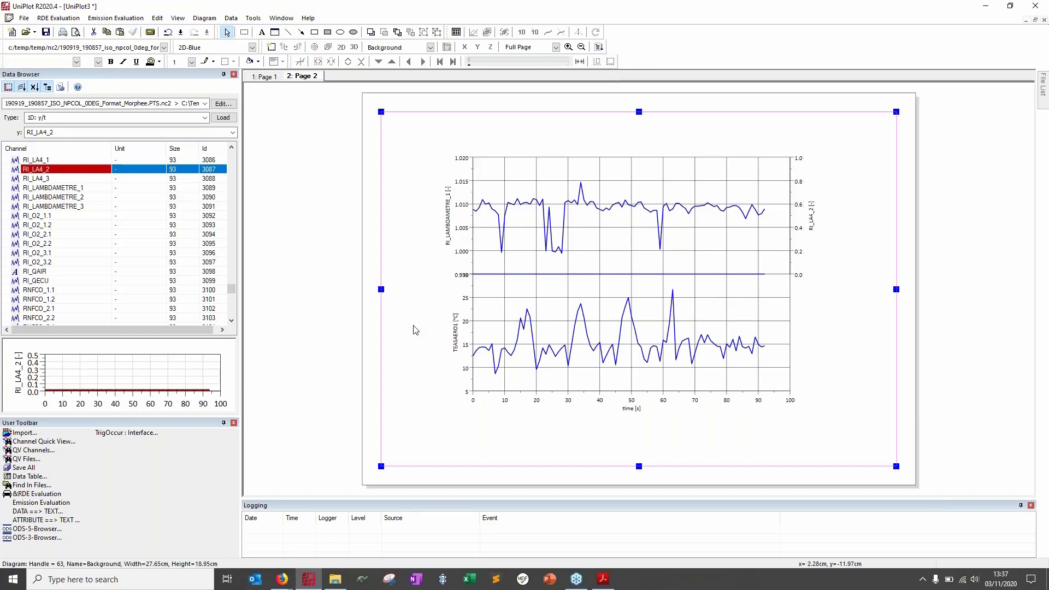
Switch to the Acrobat Reader tutorial, review the 2/6 shortcuts slide, and return to UniPlot.
click(604, 581)
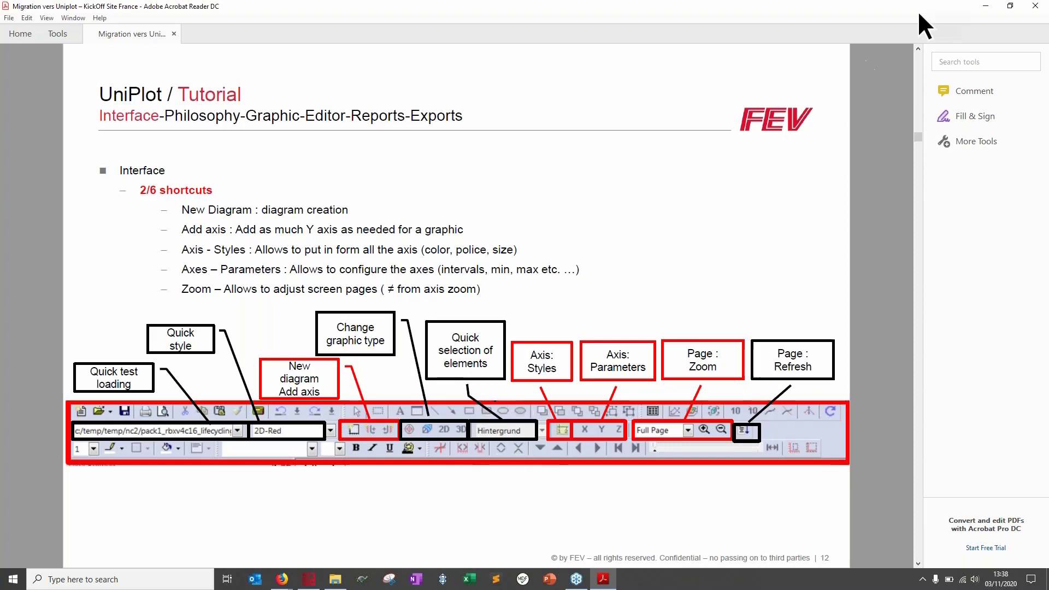
click(983, 8)
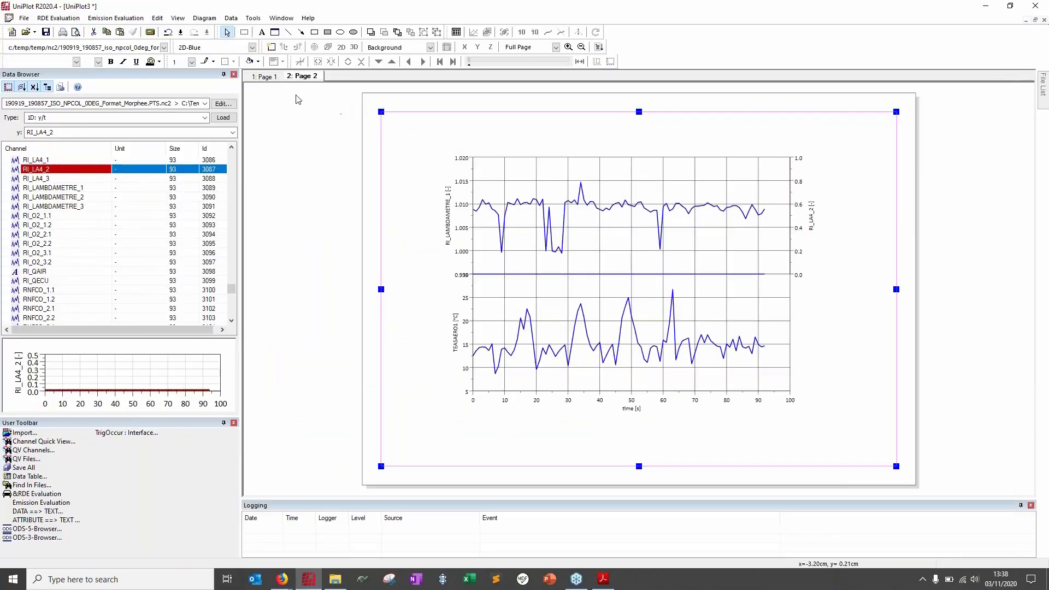
Activate Diagram2 on Page 1 by its name, clear the selection, and bring both diagrams into view.
click(264, 77)
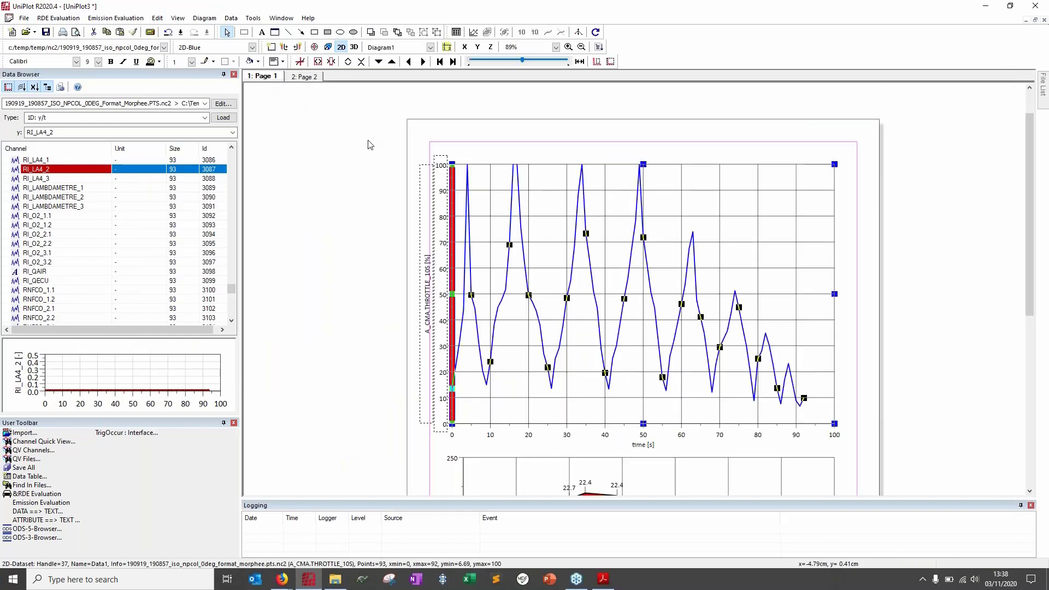
click(431, 47)
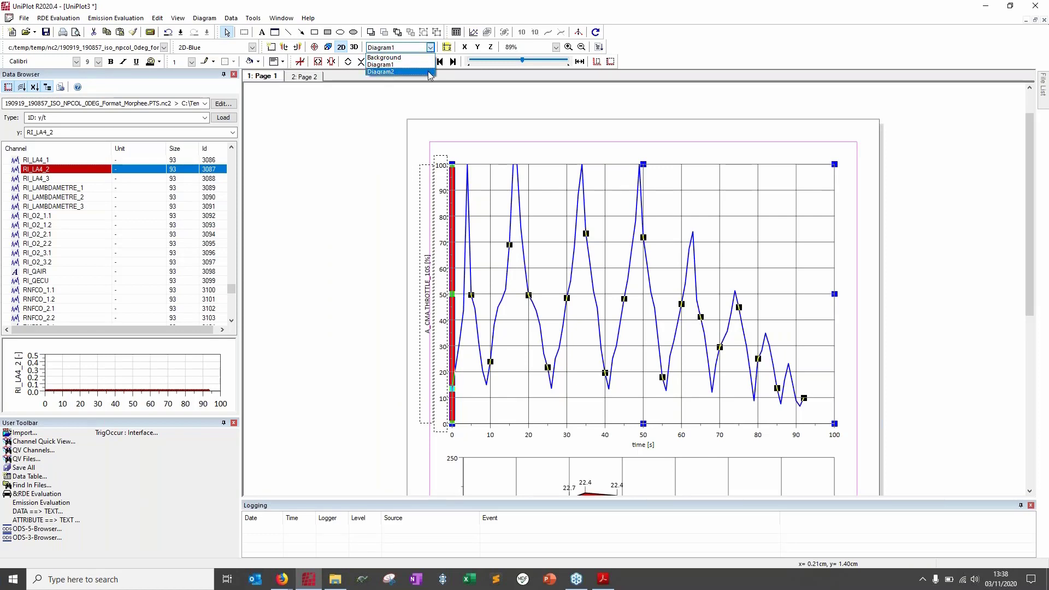
click(429, 72)
click(361, 404)
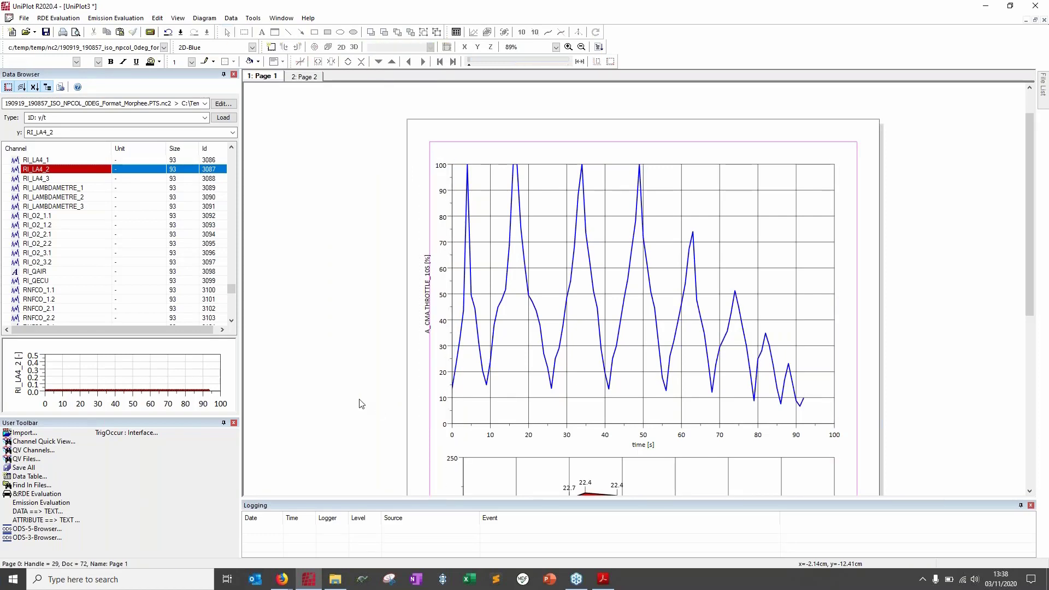
scroll(361, 405, down, 1)
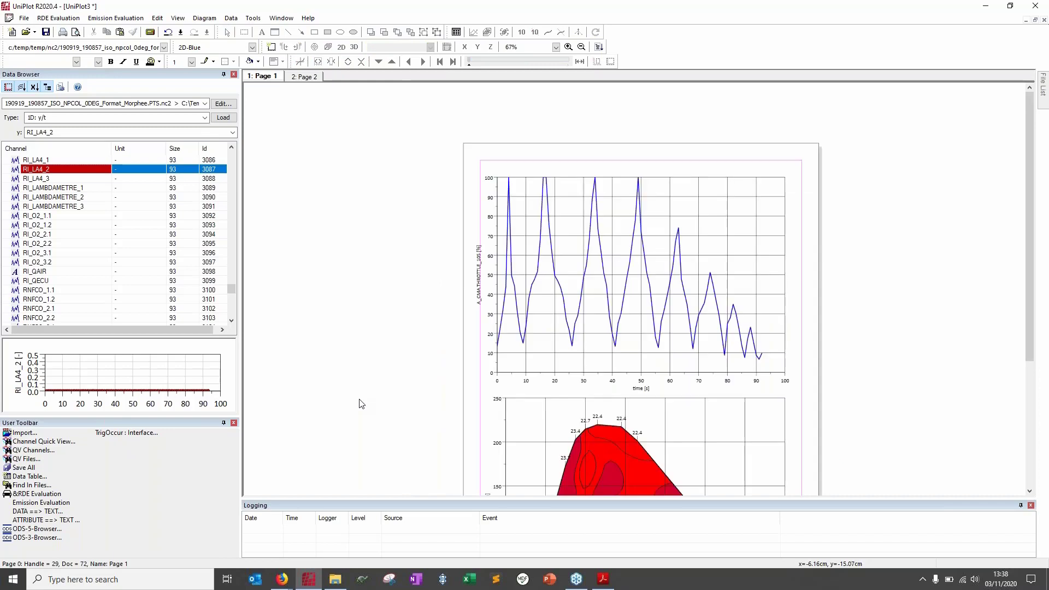
scroll(361, 404, down, 3)
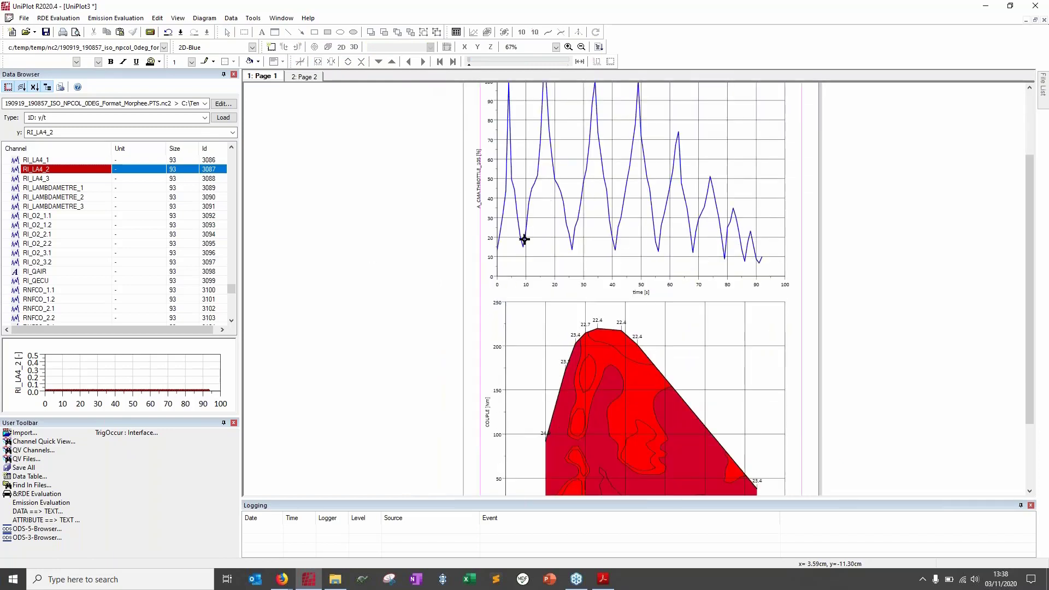
Activate the Background, Diagram1 and Diagram2 elements of Page 1 by name, one after another.
click(515, 202)
click(430, 48)
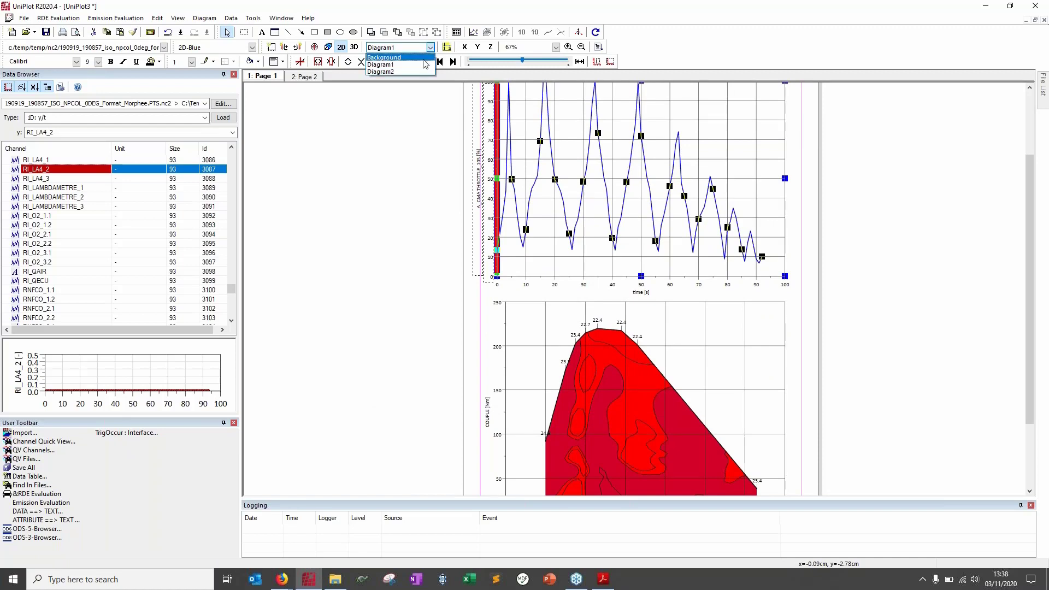
click(425, 58)
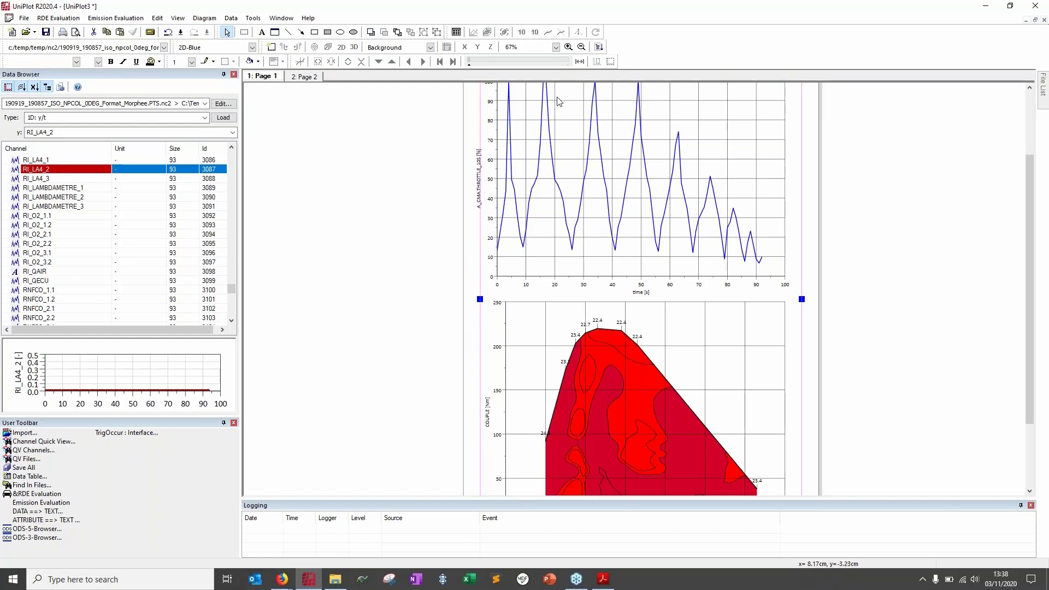
click(431, 47)
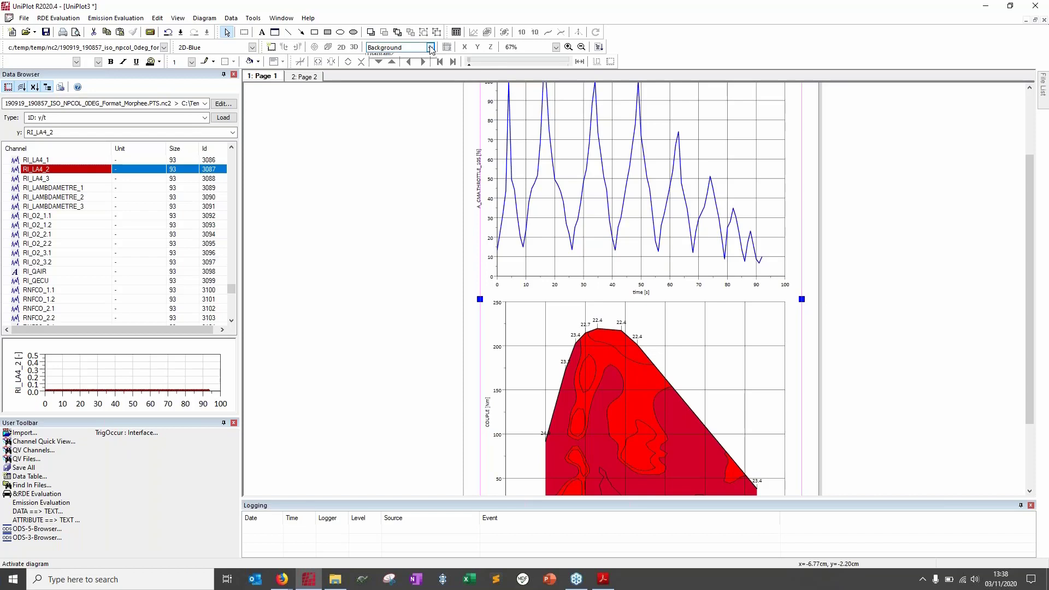
click(418, 65)
click(428, 48)
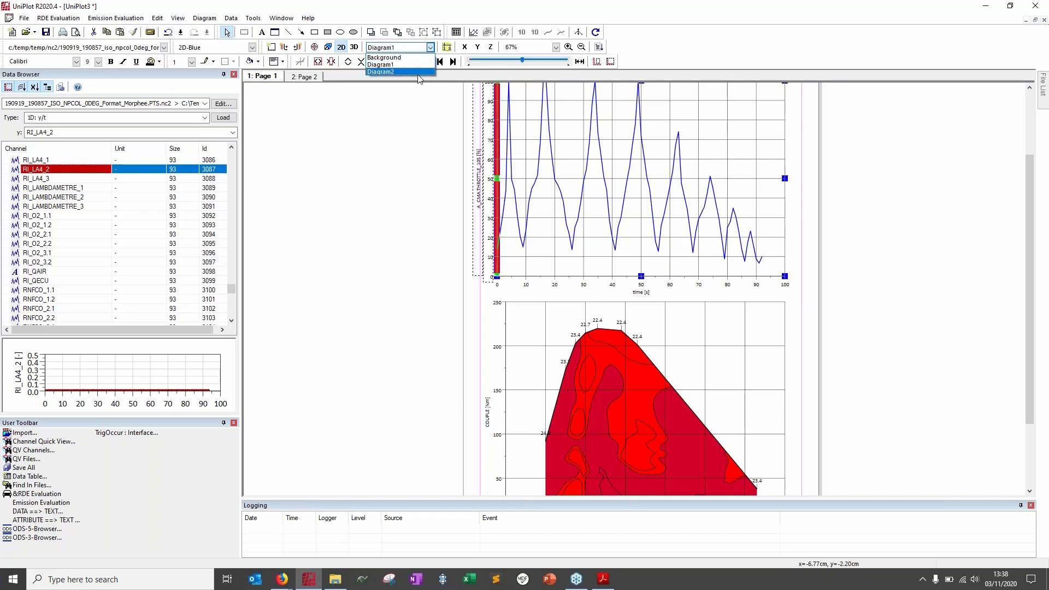
click(418, 72)
Select each y-axis and the time axis of the Page 2 diagram in turn to check their element names.
click(304, 77)
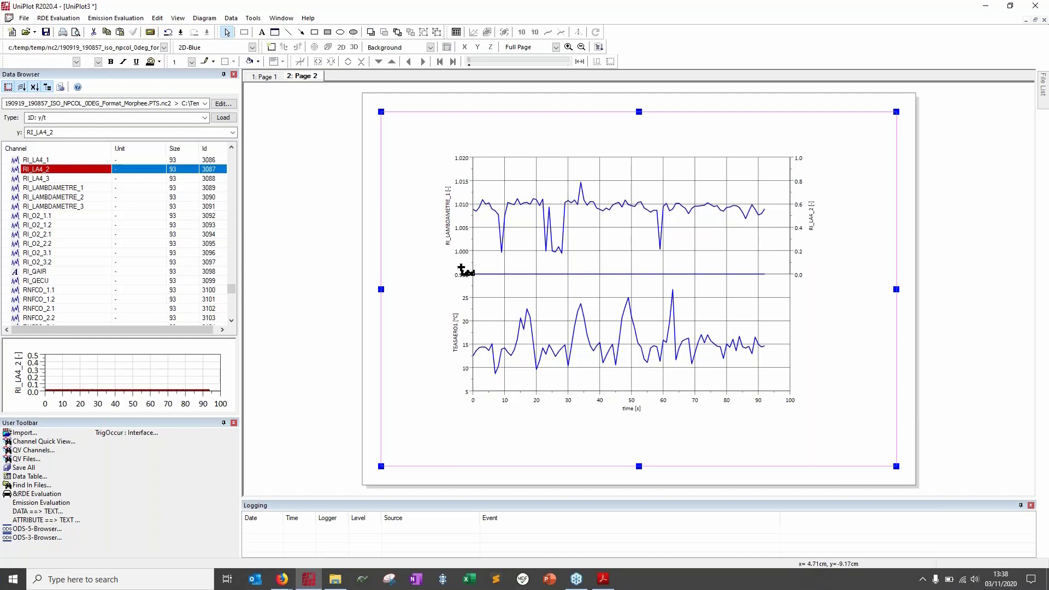
click(471, 229)
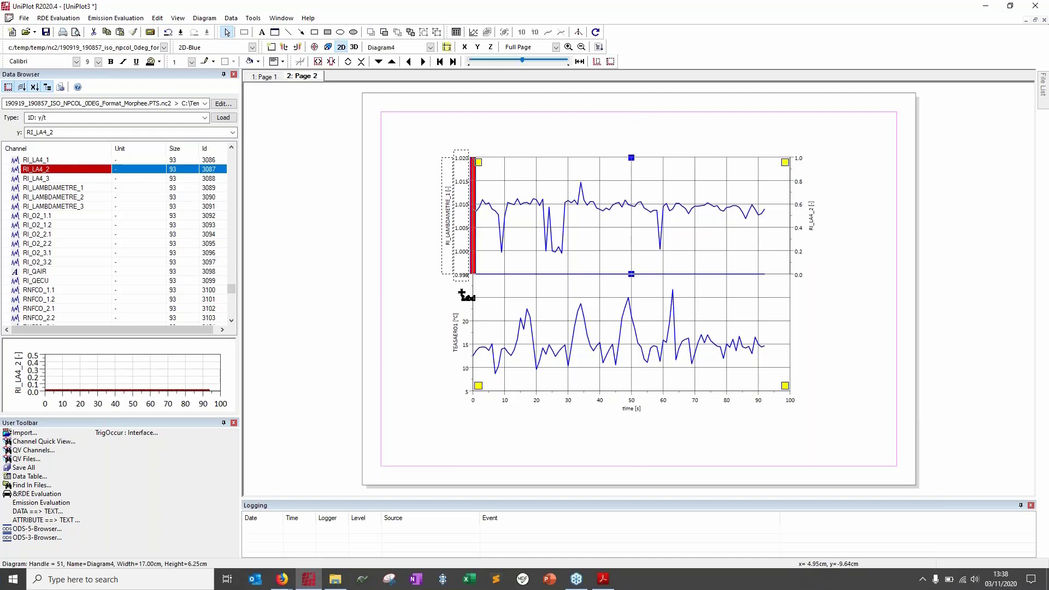
click(461, 348)
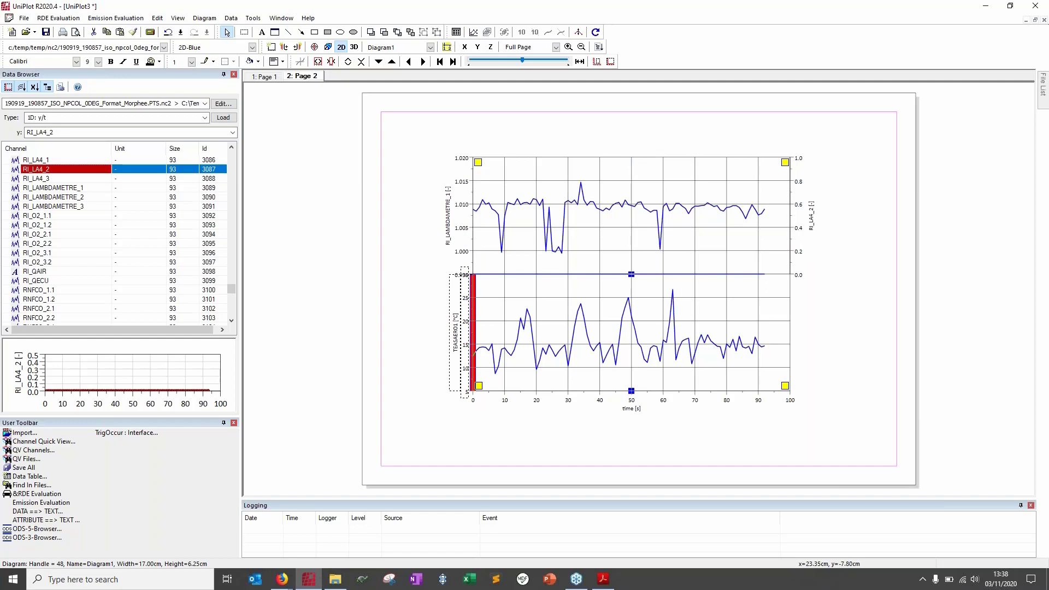
click(798, 238)
click(628, 403)
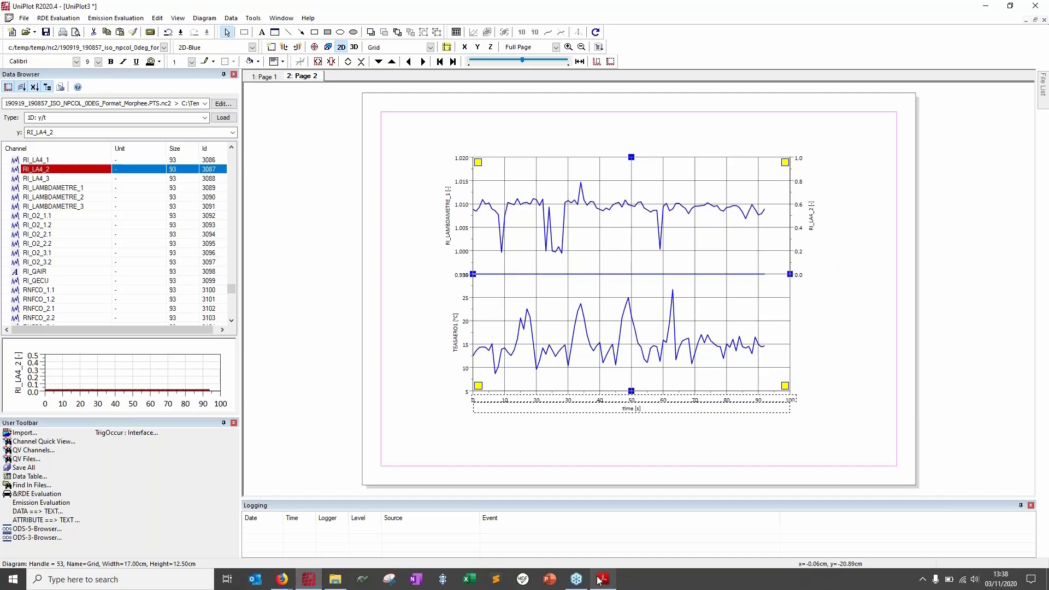
mouse_move(601, 579)
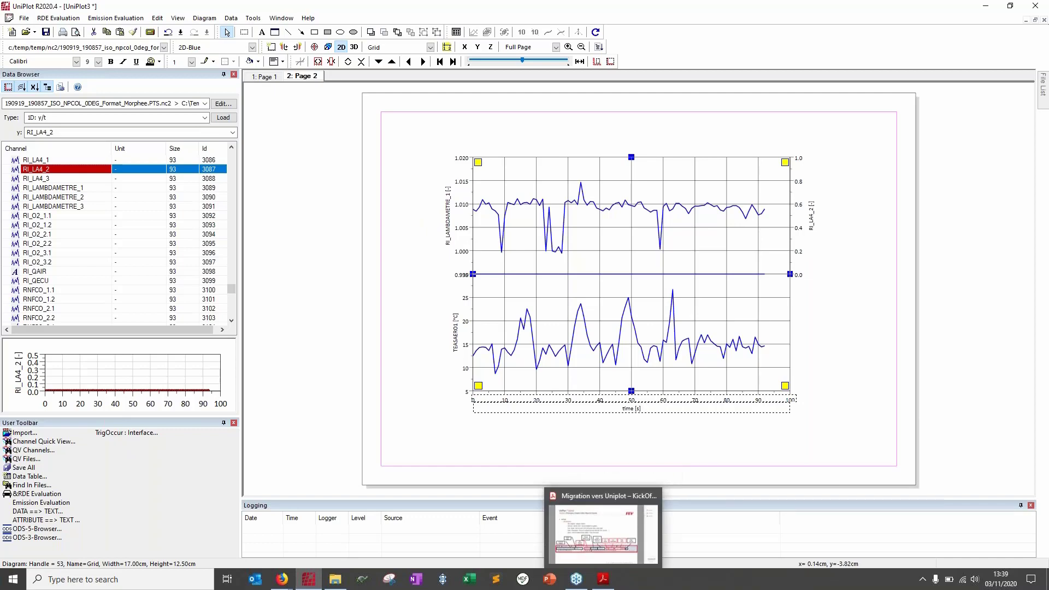
click(406, 171)
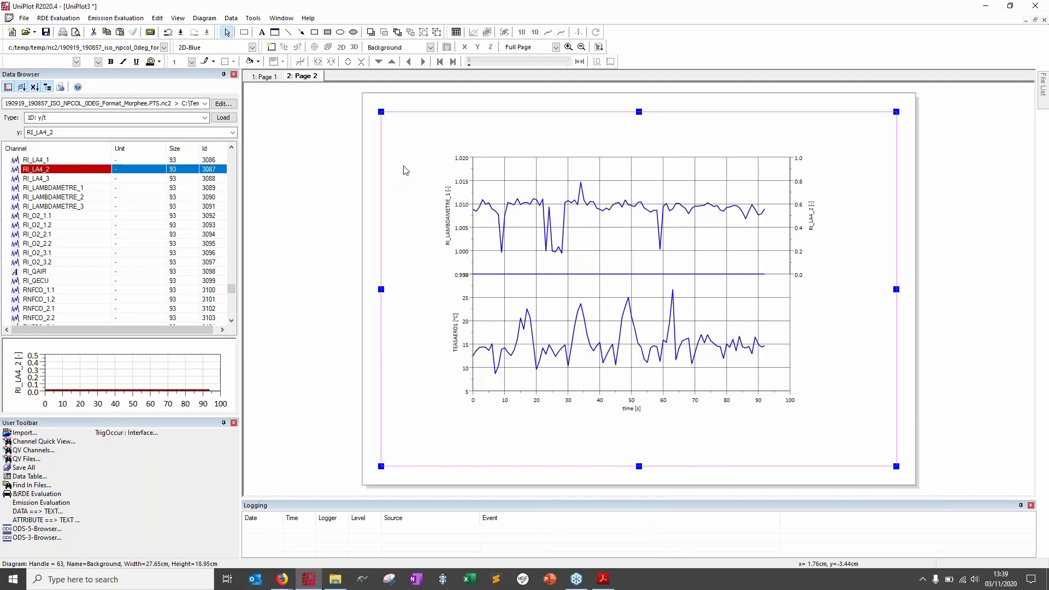
Change the line color of the RI_LA4_2 curve on Page 2 to red.
click(520, 204)
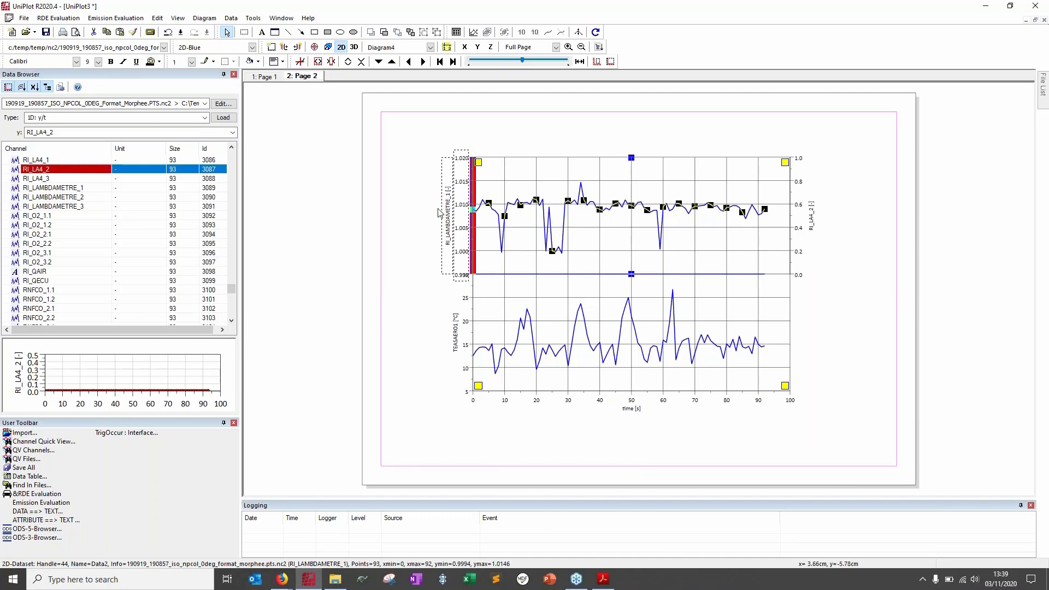
click(803, 213)
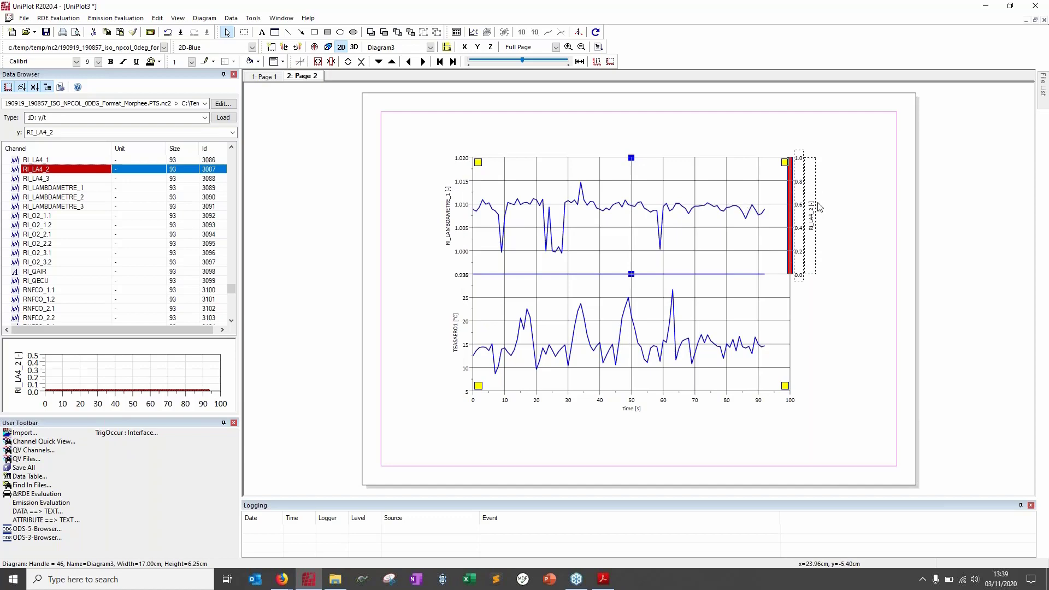
double_click(731, 275)
click(421, 234)
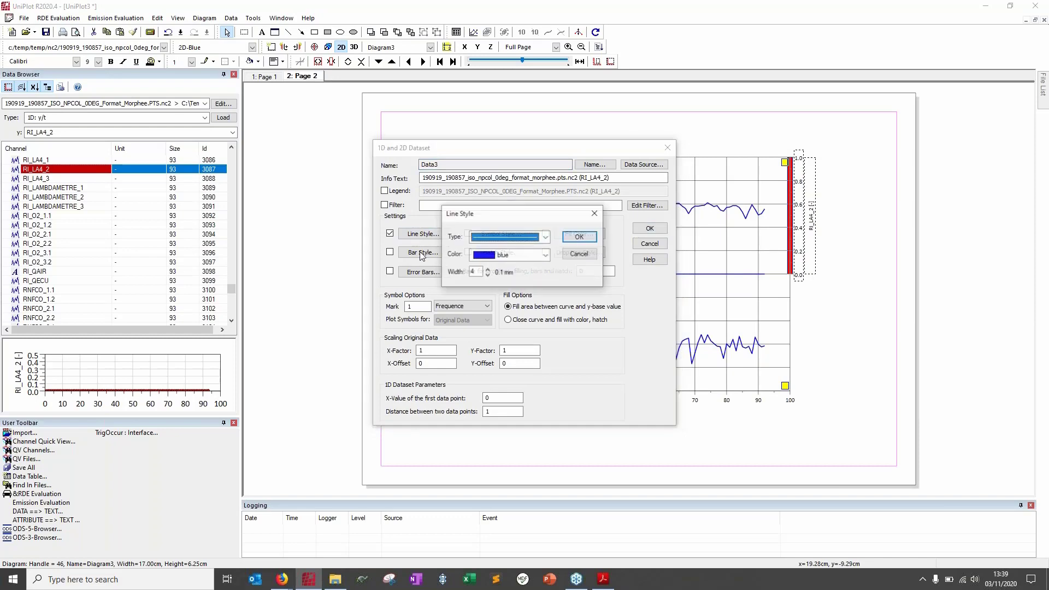
click(545, 255)
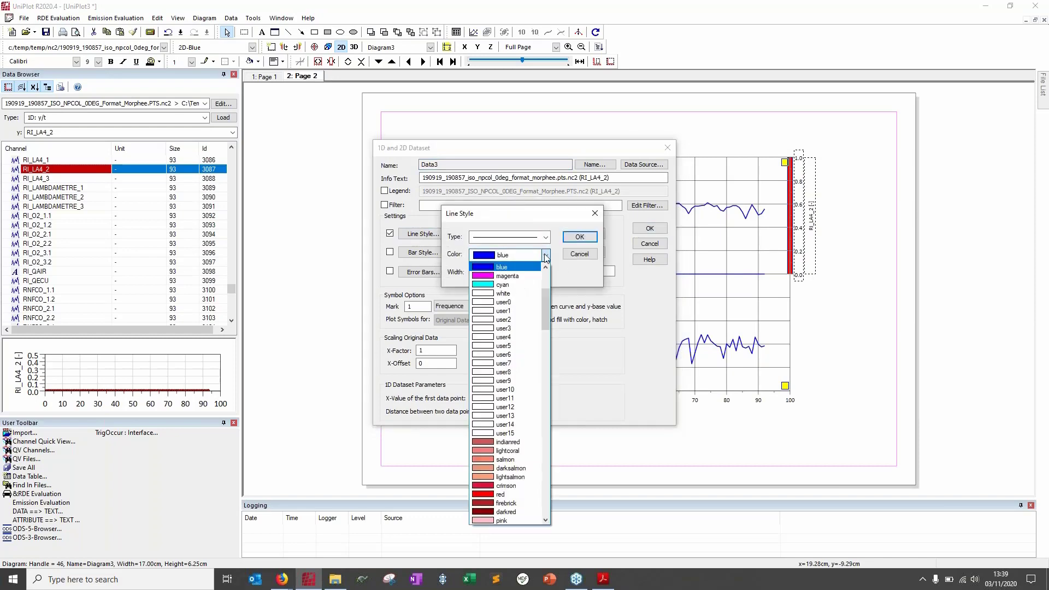
click(509, 494)
click(580, 237)
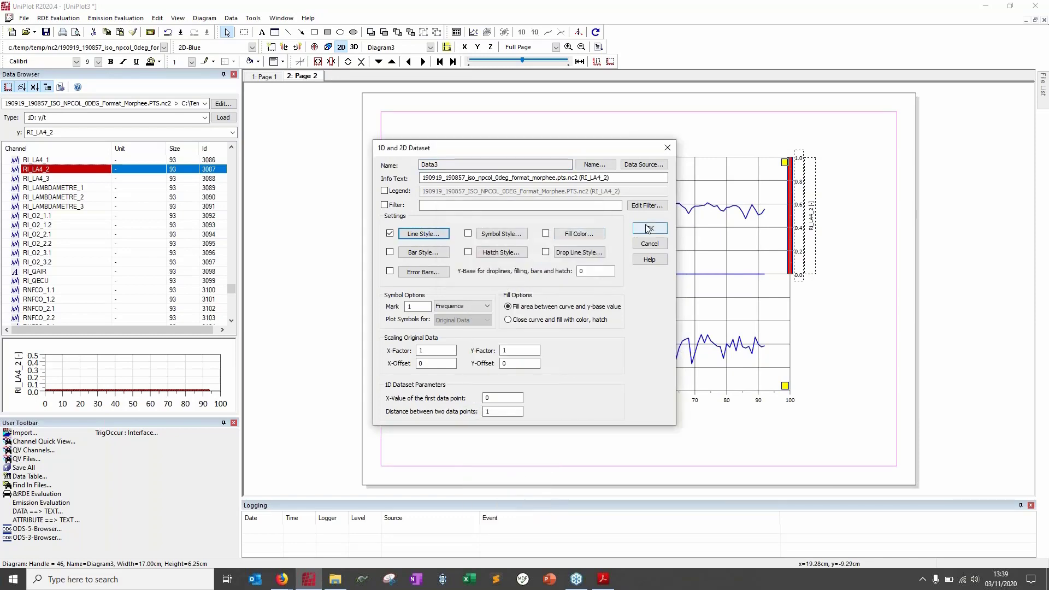
click(650, 228)
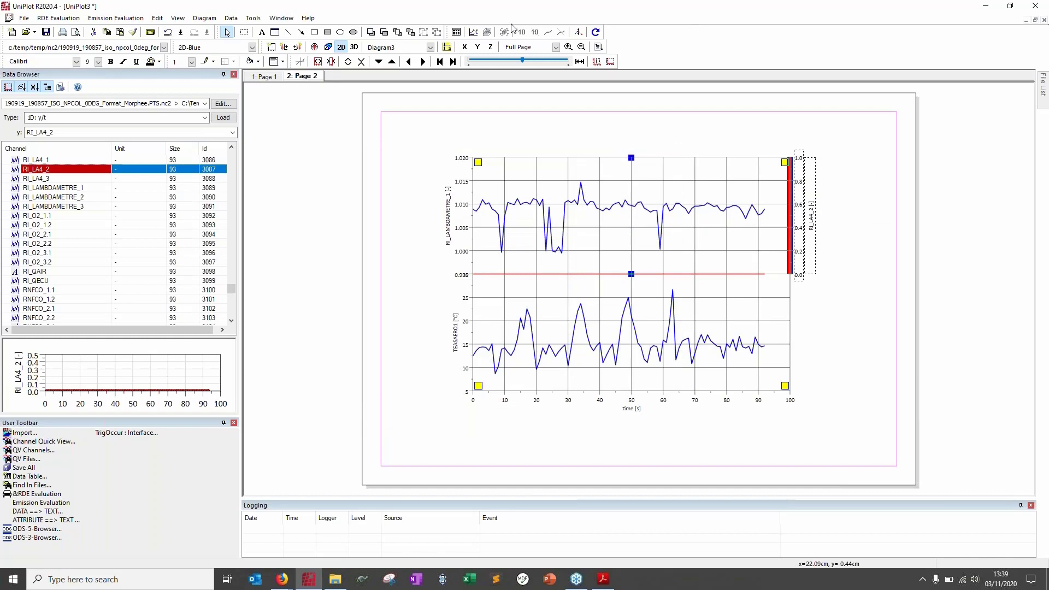
Examine the axes layout settings of the RI_LA4_2 diagram, covering line style, distance, label and title options.
click(447, 48)
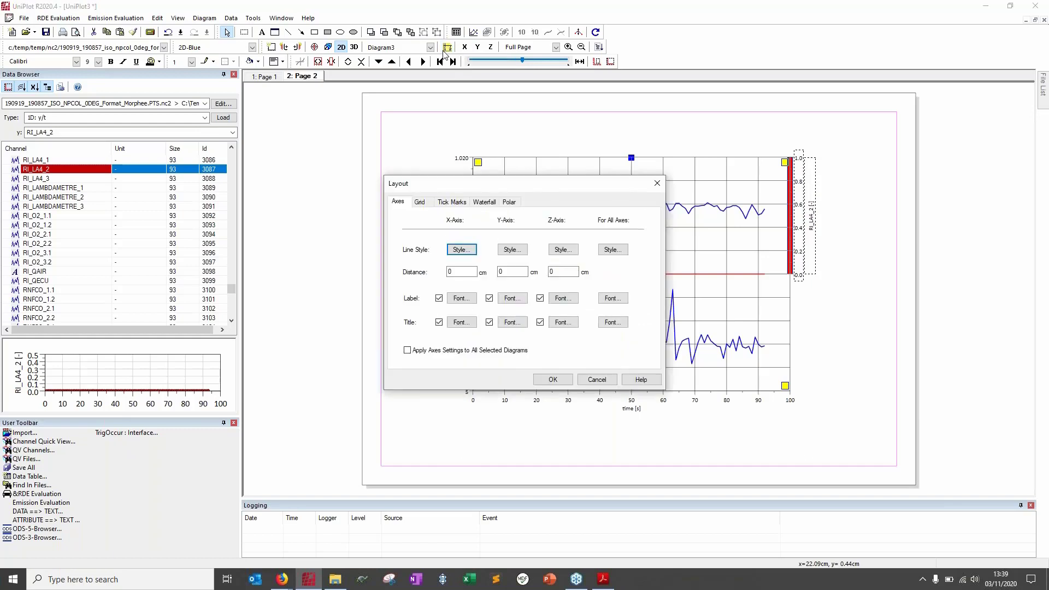
drag(488, 190, 208, 166)
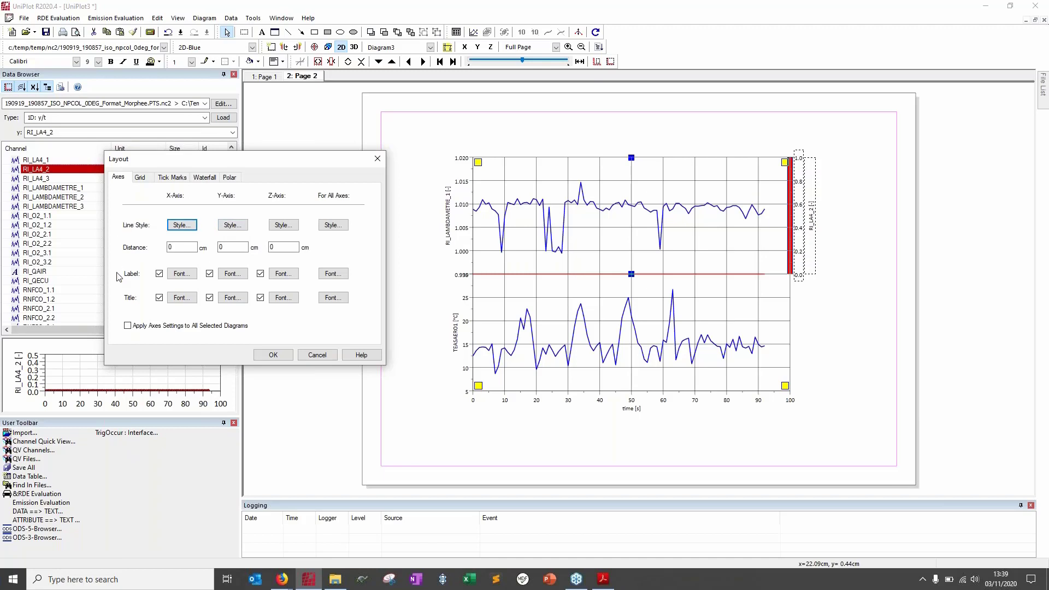
click(317, 356)
click(822, 279)
click(823, 280)
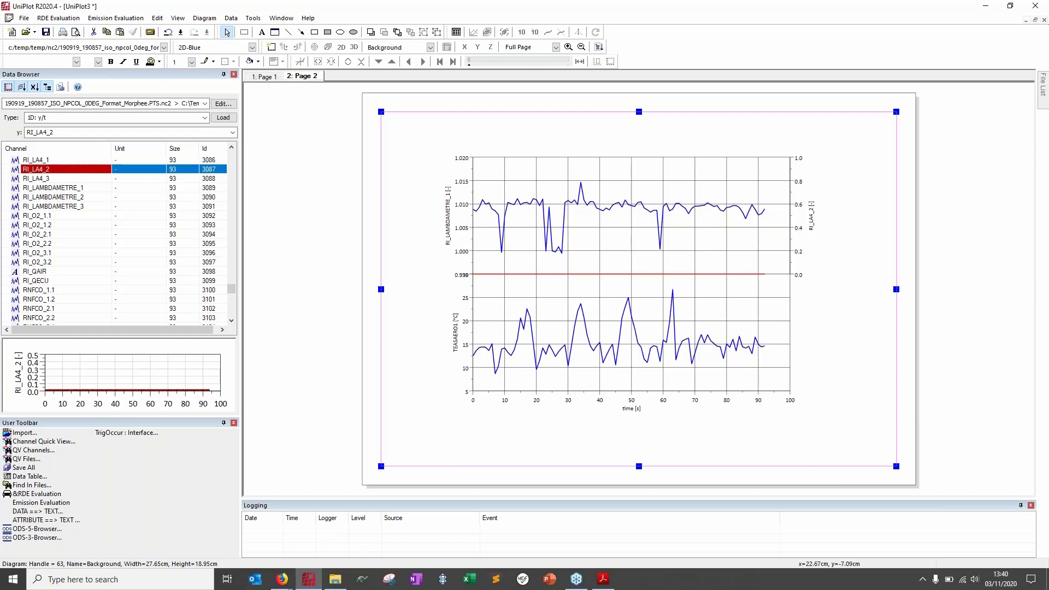
click(814, 227)
click(447, 47)
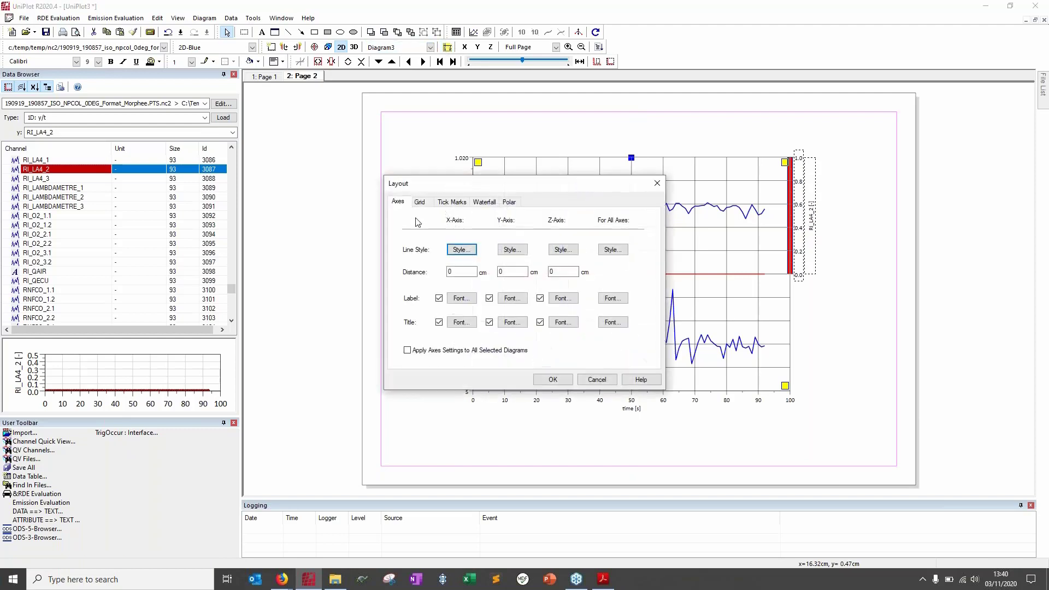
click(657, 183)
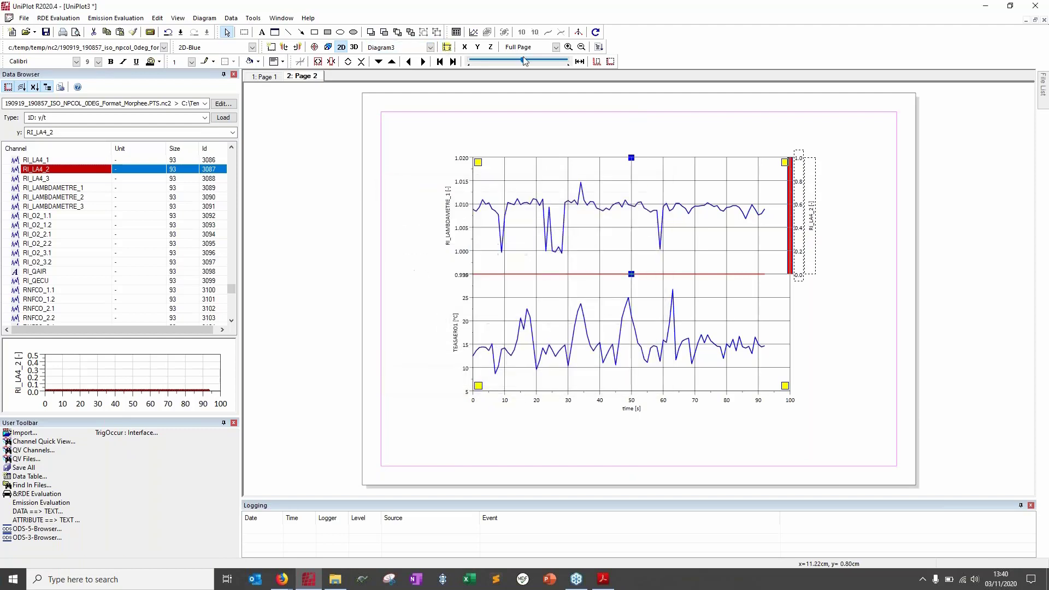
Set the RI_LA4_2 diagram's y-axis line style to green with a width of 5 (in 0.1 mm units).
click(447, 47)
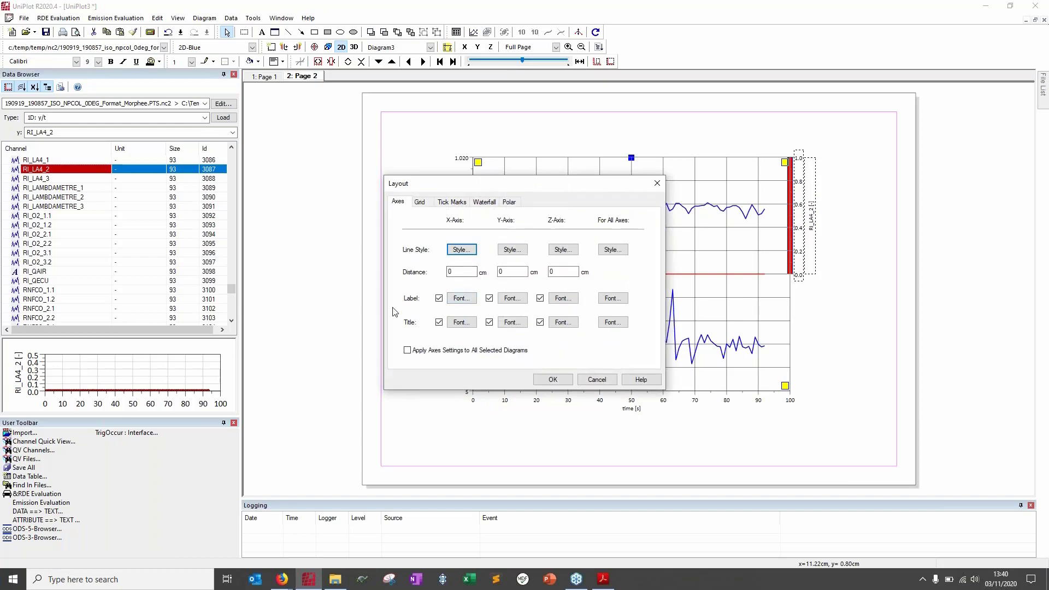
click(511, 249)
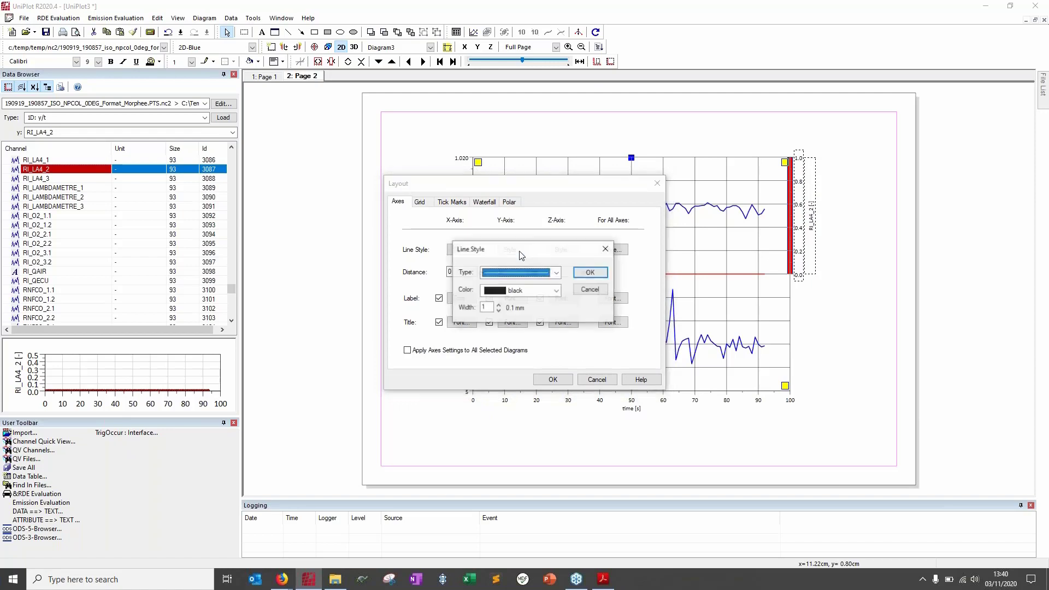
click(552, 291)
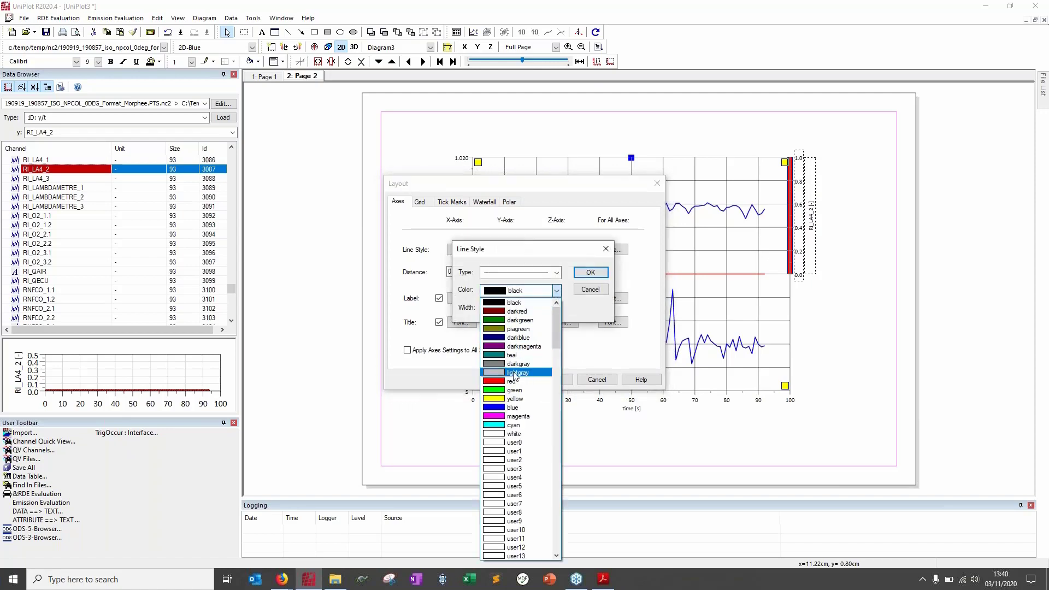
click(539, 390)
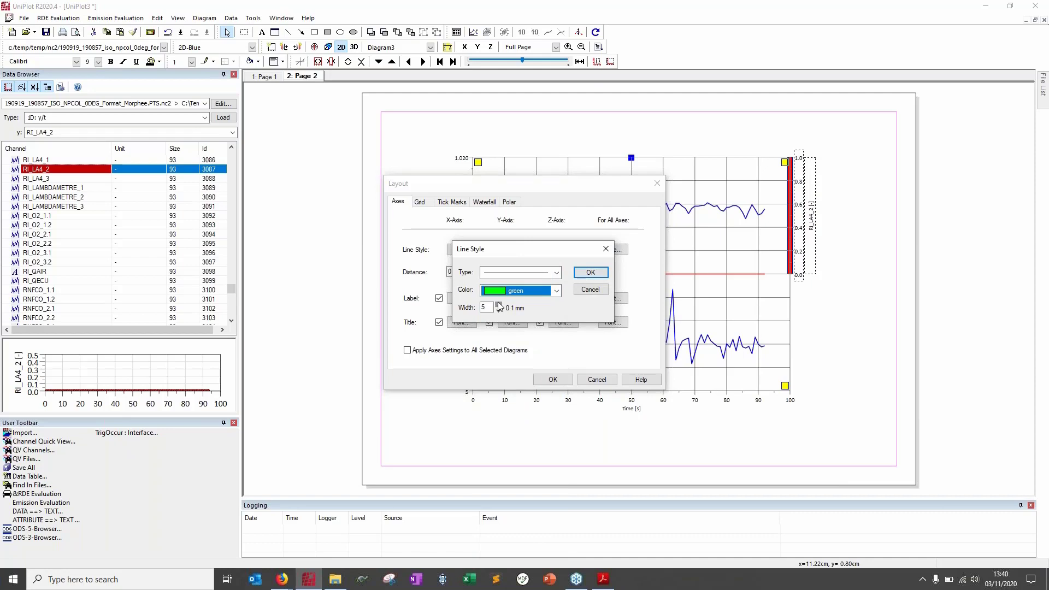
click(590, 273)
Set the y-axis label font of the RI_LA4_2 diagram to blue, bold, size 12.
click(509, 302)
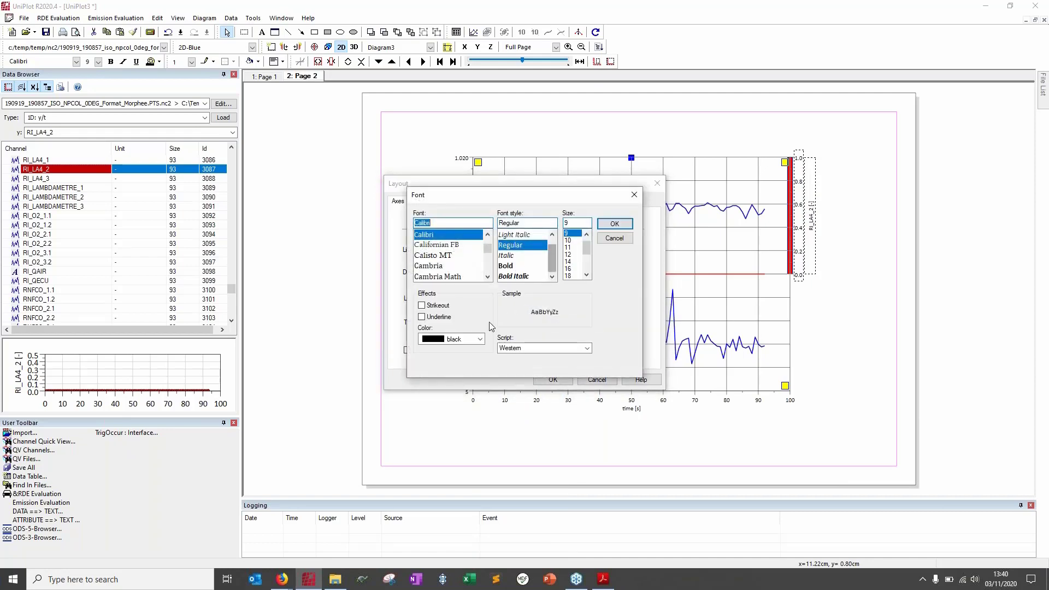
click(479, 340)
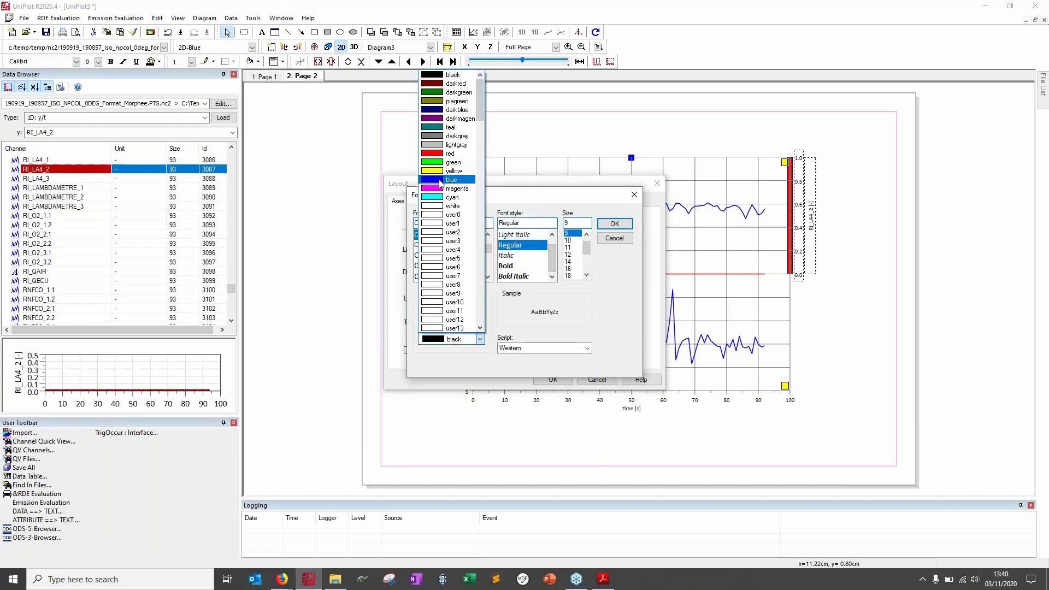
click(441, 184)
click(508, 267)
click(568, 254)
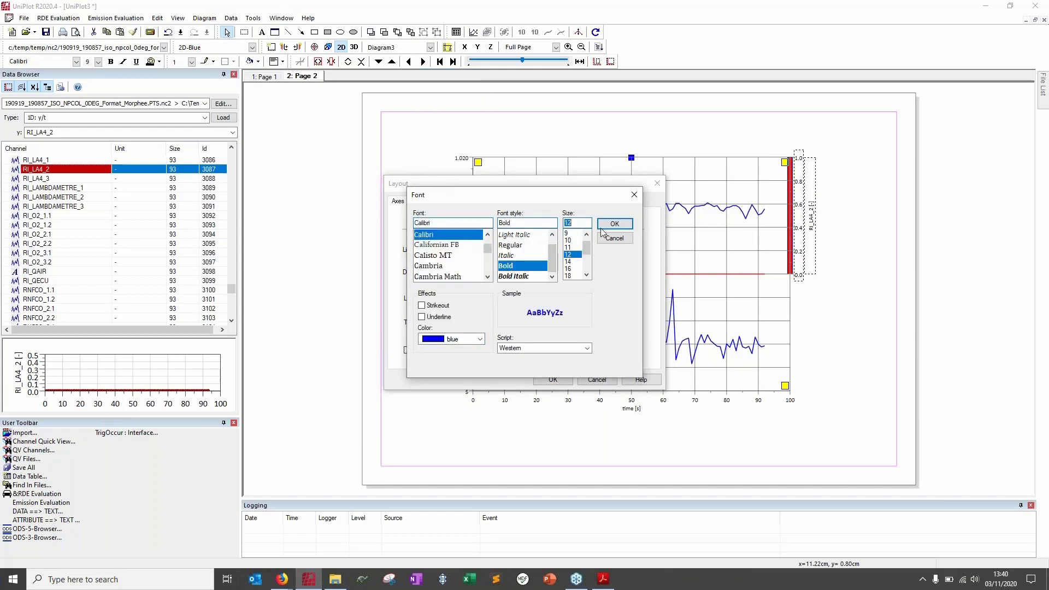
click(611, 225)
Color the y-axis title font of the RI_LA4_2 diagram red, apply the layout, and clear the diagram selection.
click(511, 323)
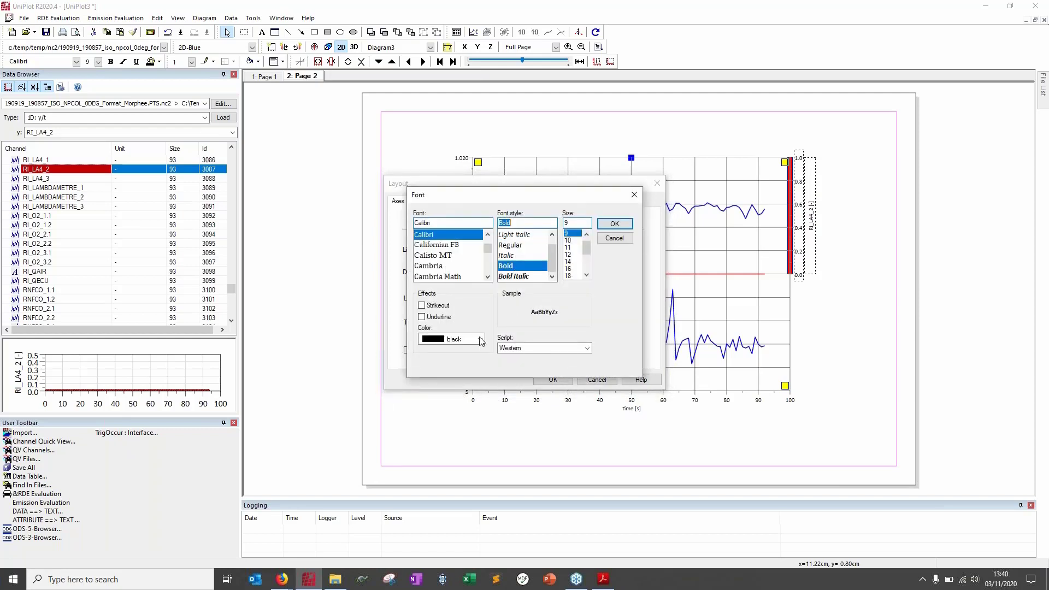
click(481, 341)
click(456, 159)
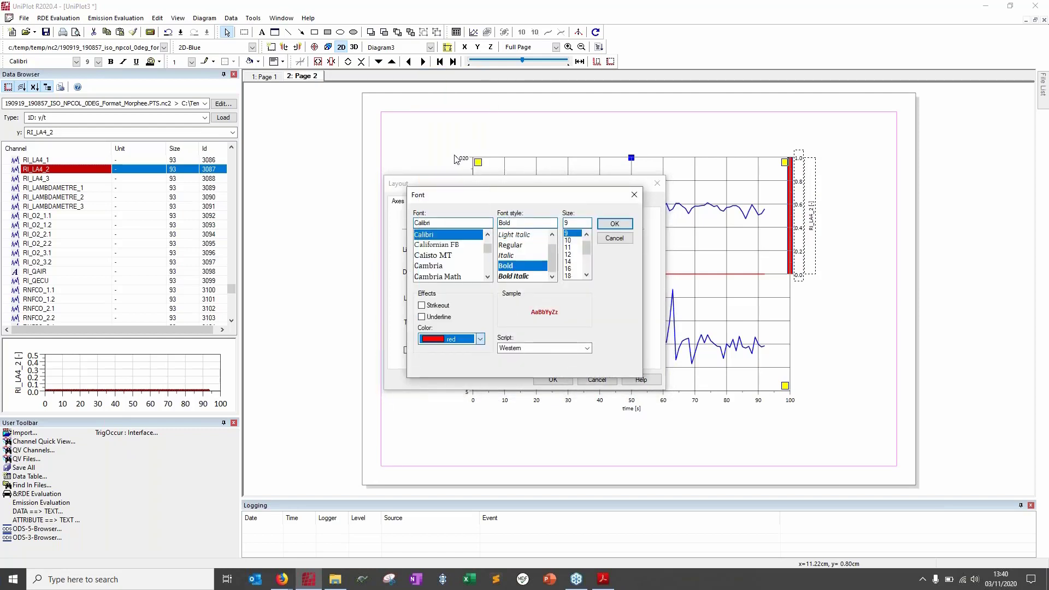
click(611, 223)
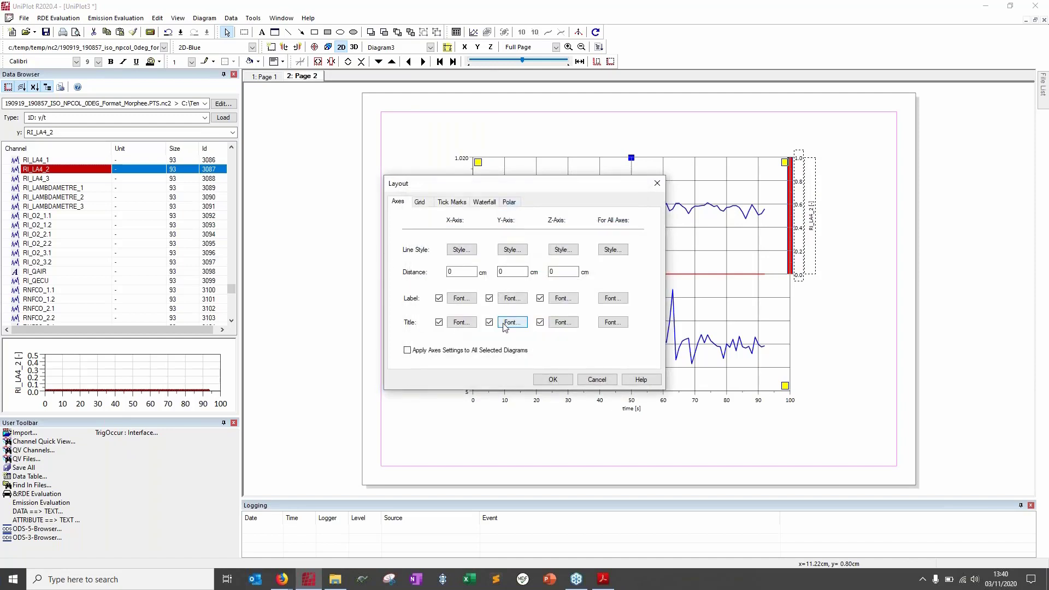
click(552, 379)
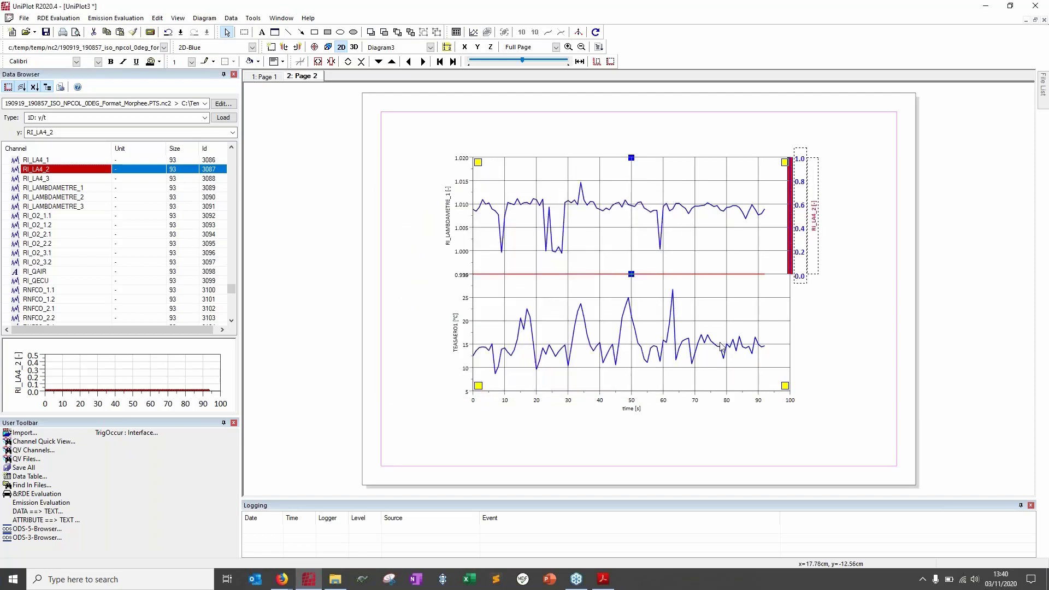
click(807, 339)
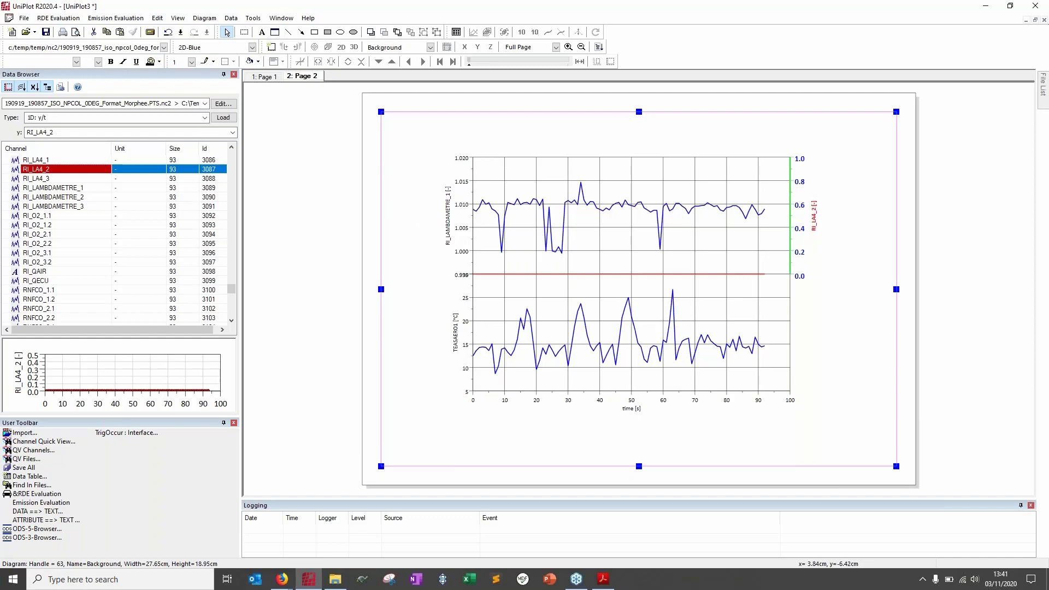
Make the RI_LAMBDAMETRE_1 axis, its title and its labels follow the curve color.
double_click(447, 206)
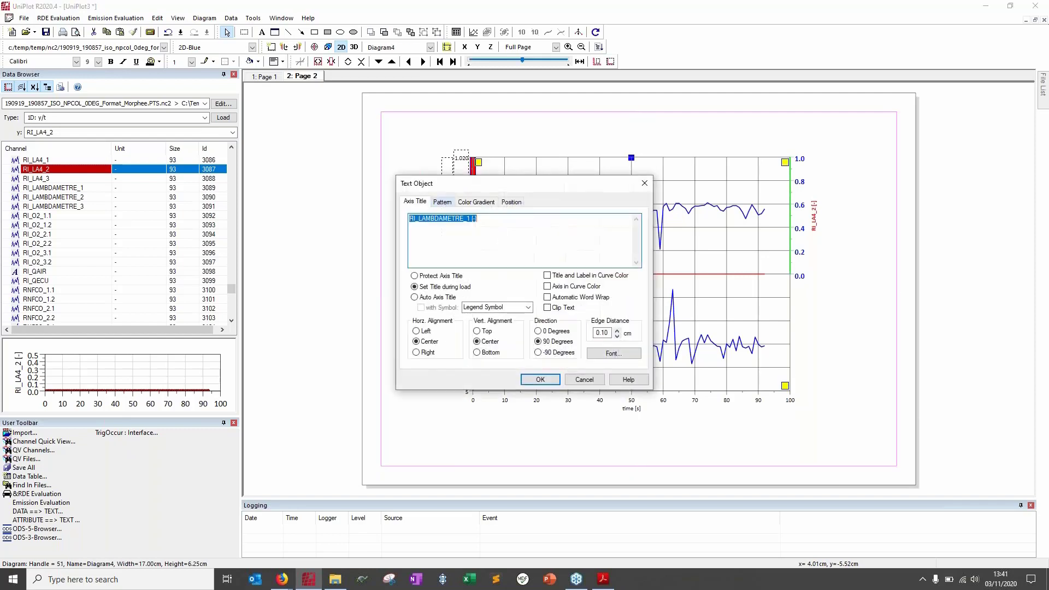
click(645, 183)
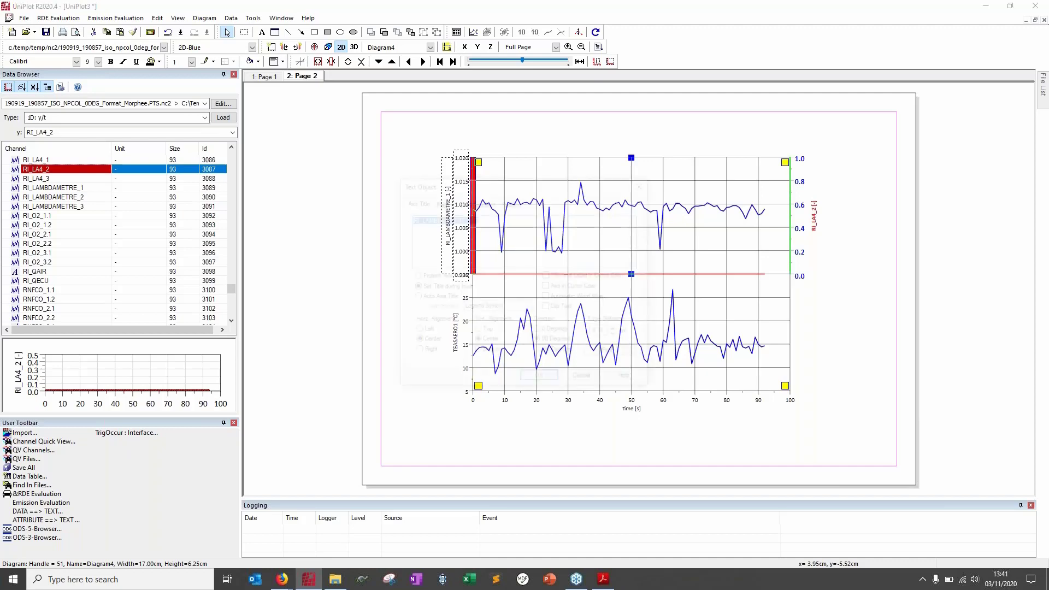
double_click(445, 207)
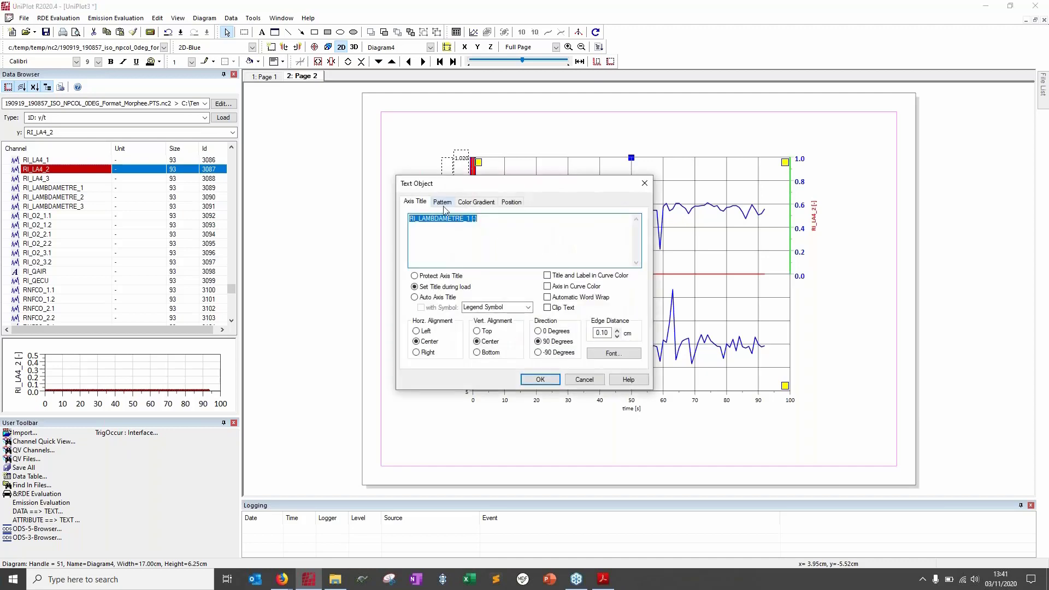
click(548, 277)
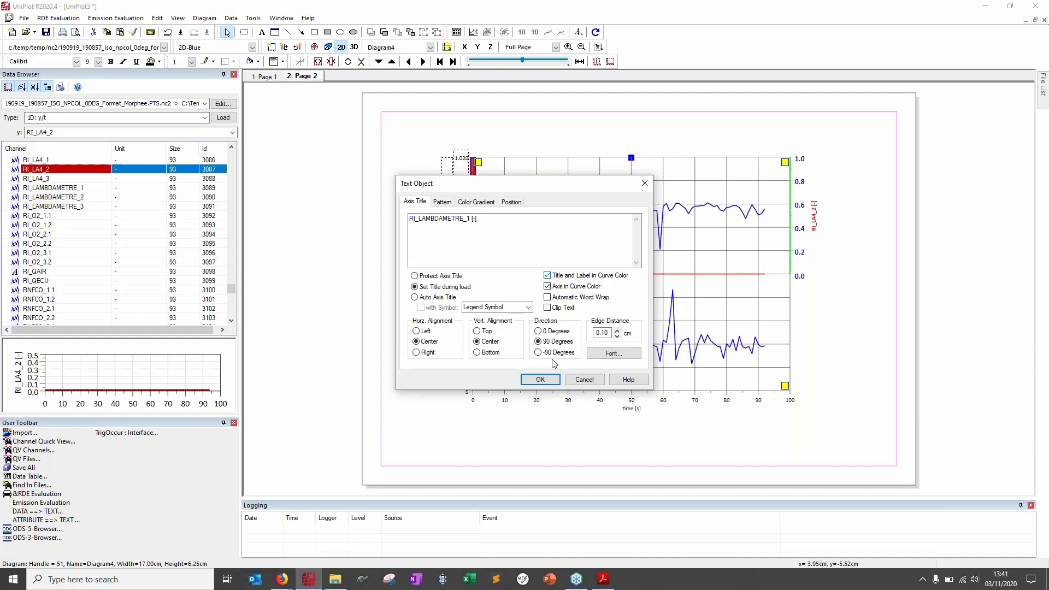
click(541, 381)
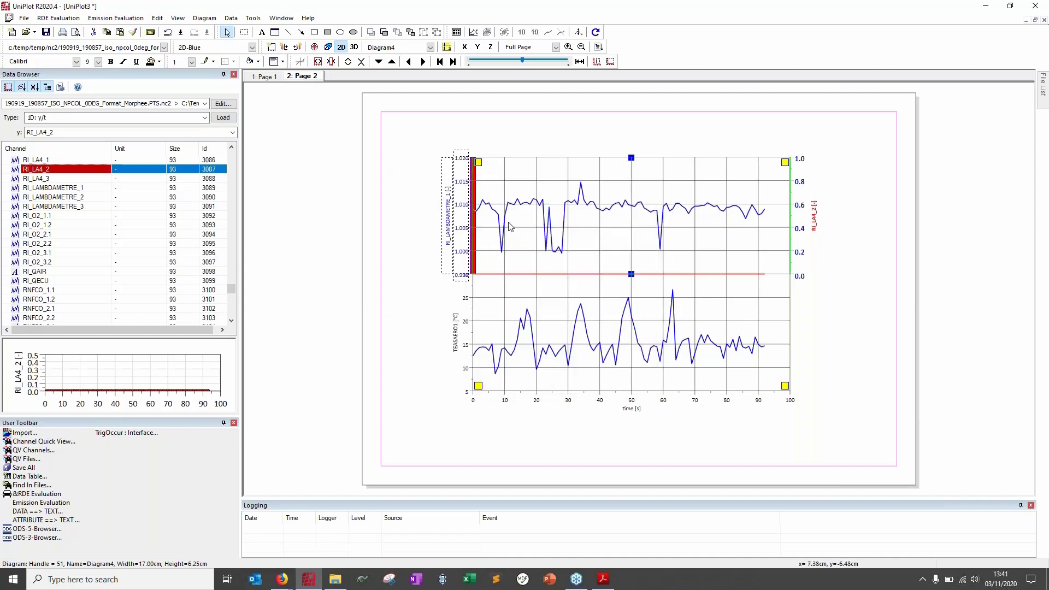
Apply the 2D-Fuchsia style to the RI_LAMBDAMETRE_1 curve and clear the selection.
click(519, 200)
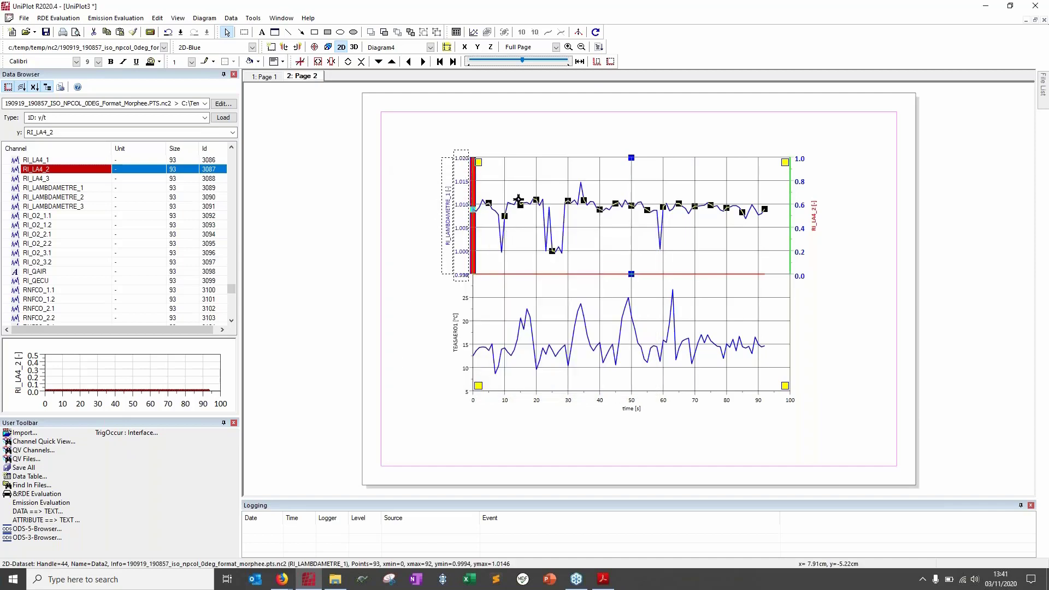
click(252, 47)
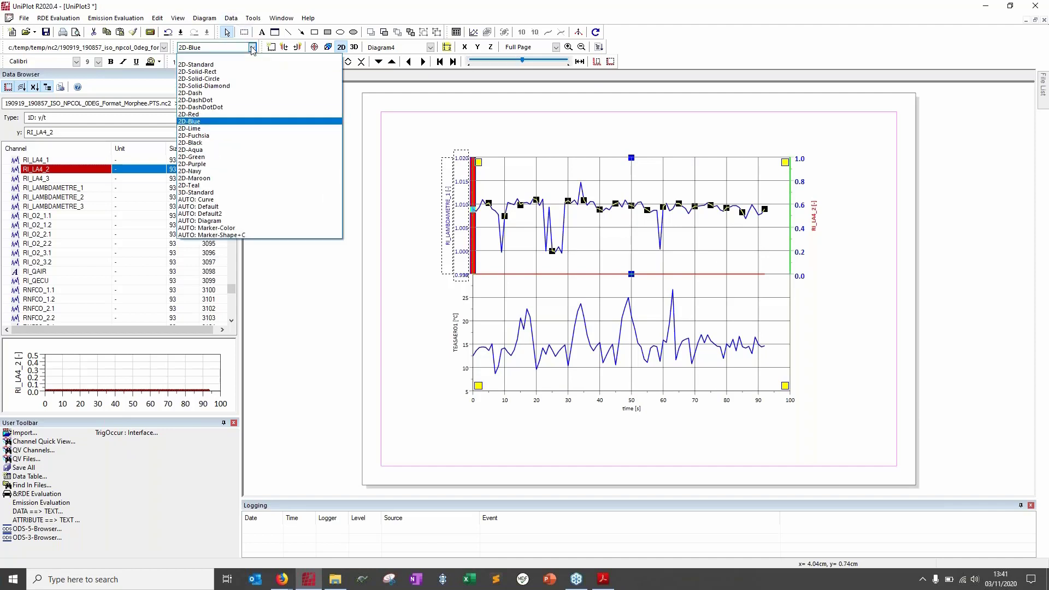
click(235, 135)
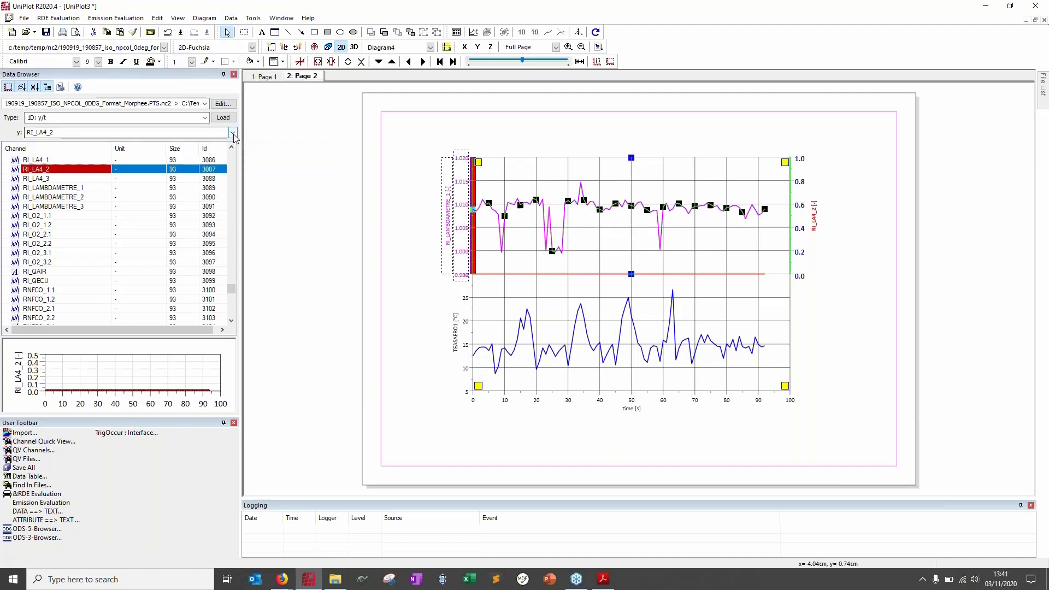
click(403, 210)
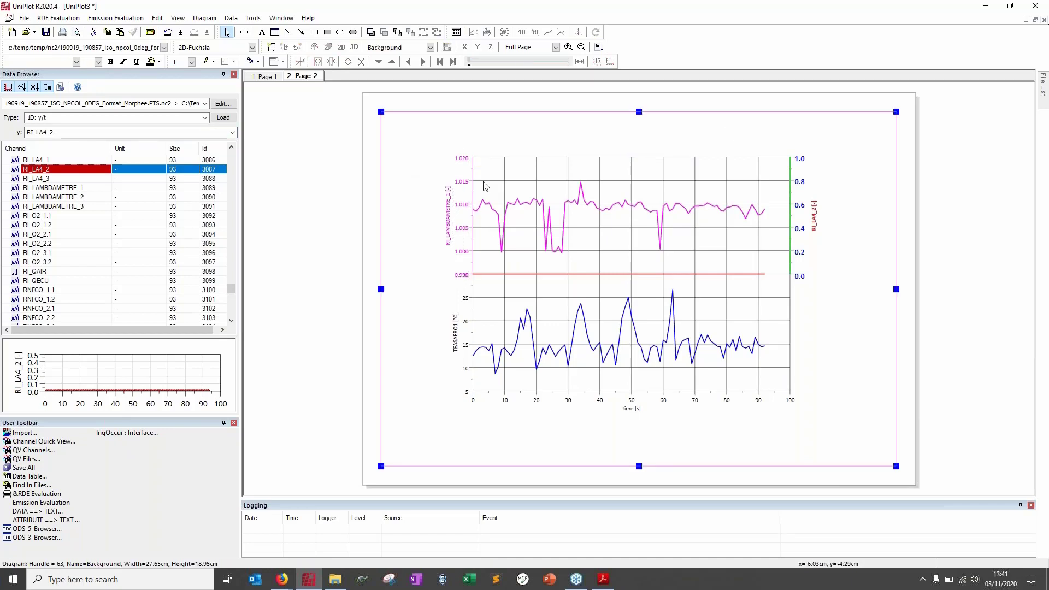
Select the RI_LAMBDAMETRE_1 axis and check its diagram's axes layout settings.
click(469, 194)
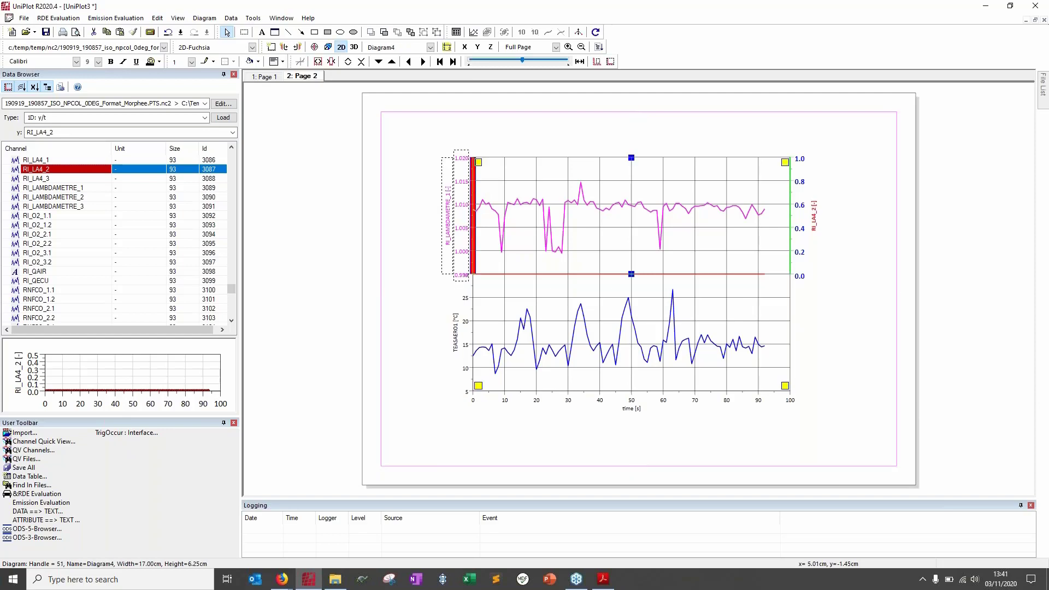
click(447, 47)
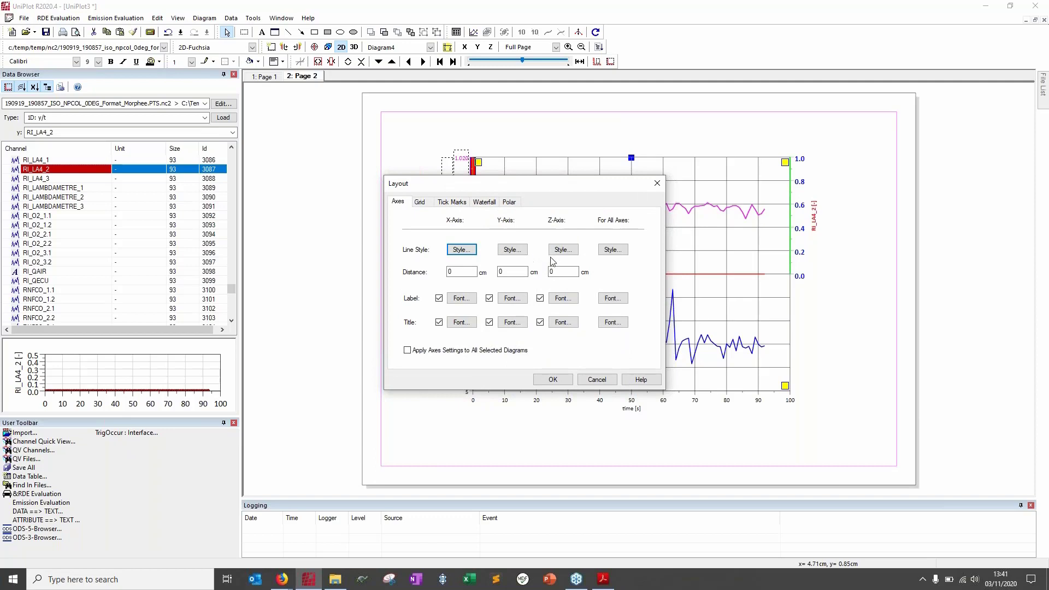
click(656, 183)
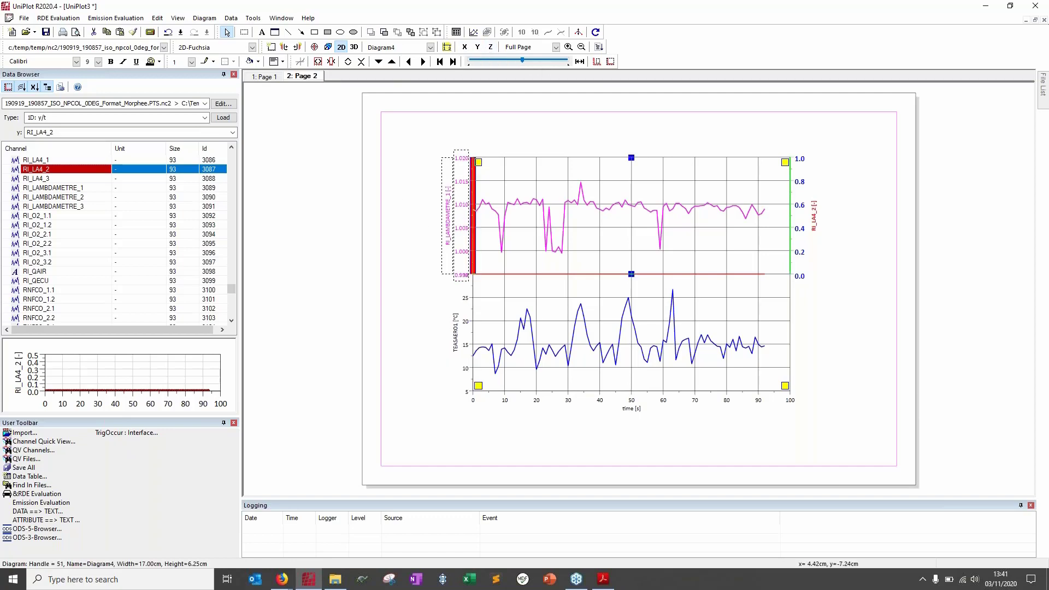
Set the delta of the lower diagram's y-axis (Diagram1) to 2.5 in its axis parameters.
click(797, 204)
click(467, 342)
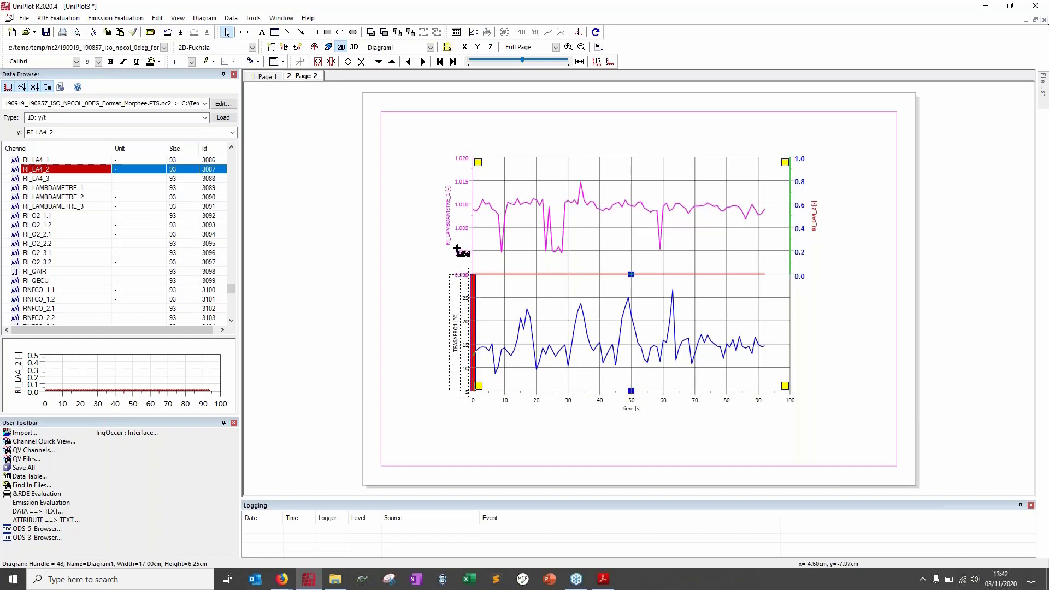
click(458, 249)
click(458, 360)
click(476, 49)
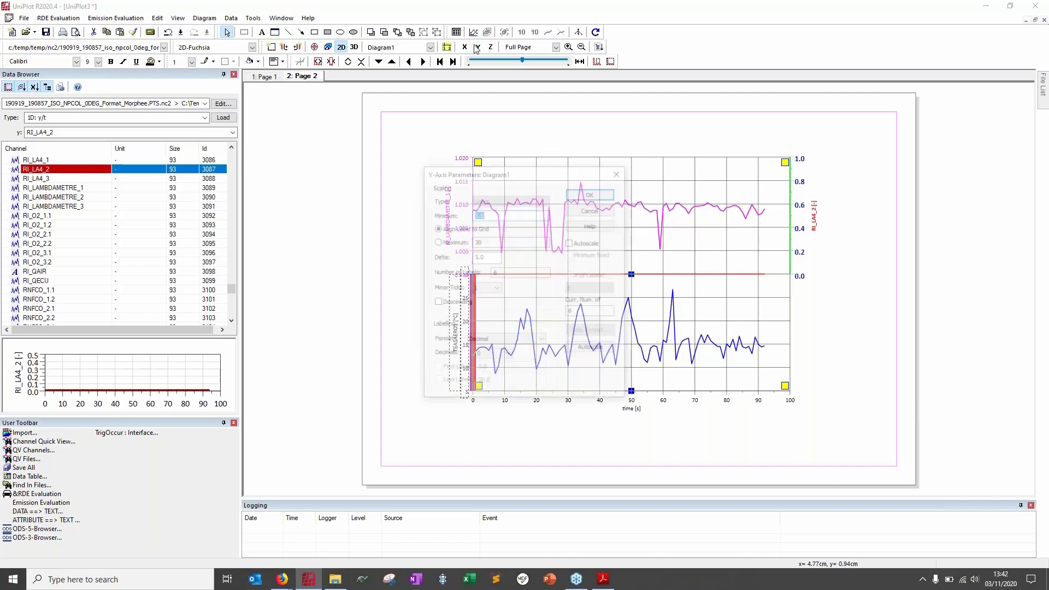
drag(492, 174, 275, 219)
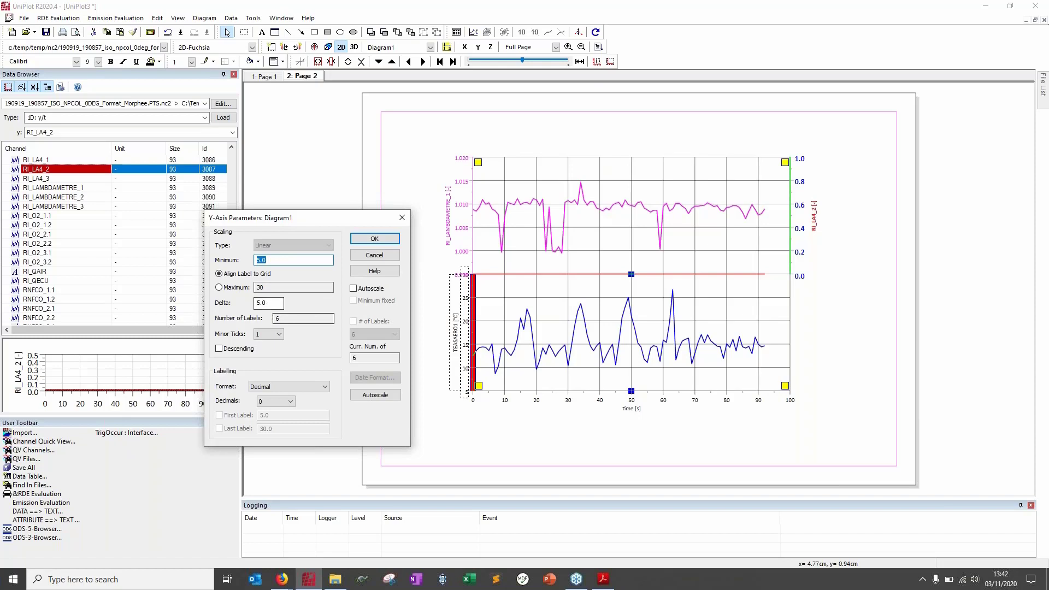
drag(276, 304, 247, 305)
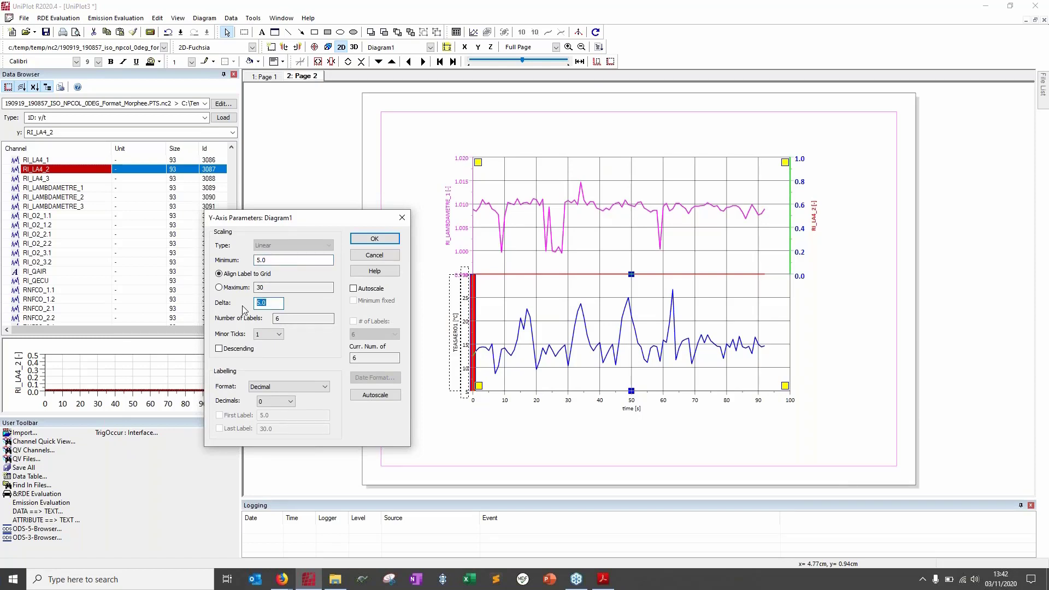
text(2.5)
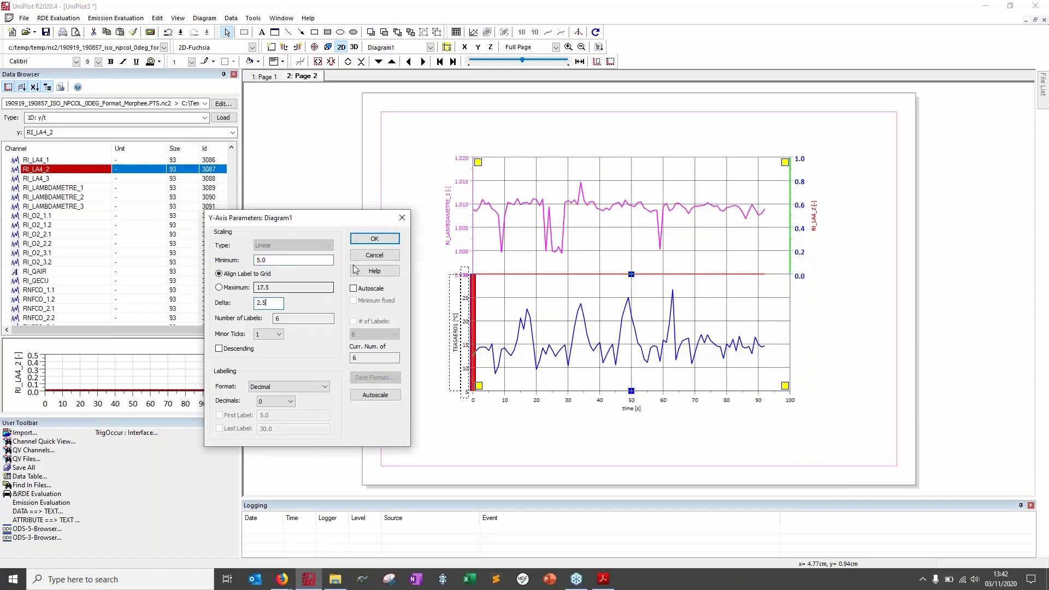
click(374, 239)
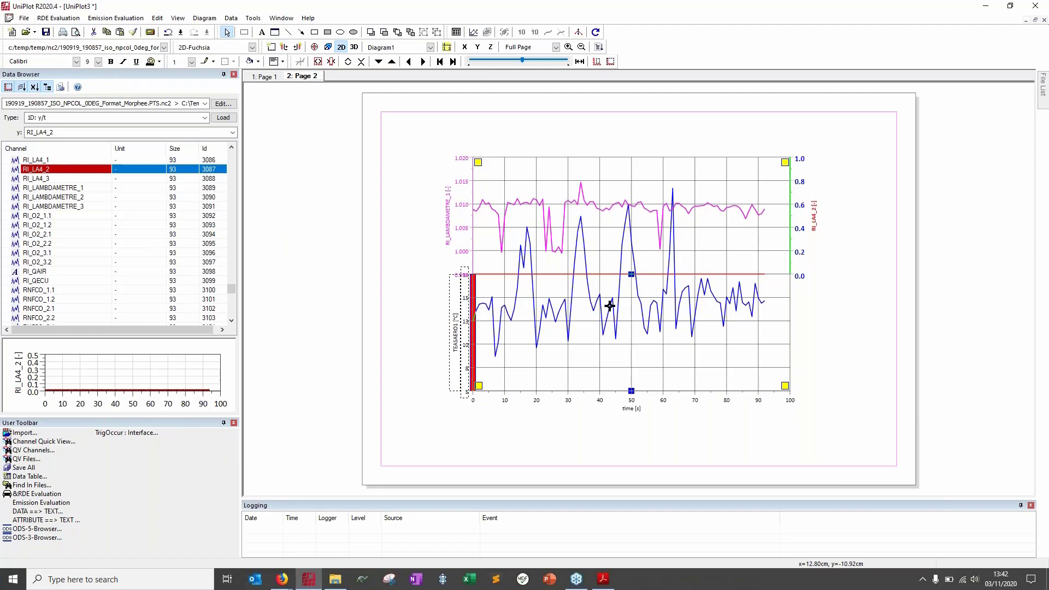
click(478, 47)
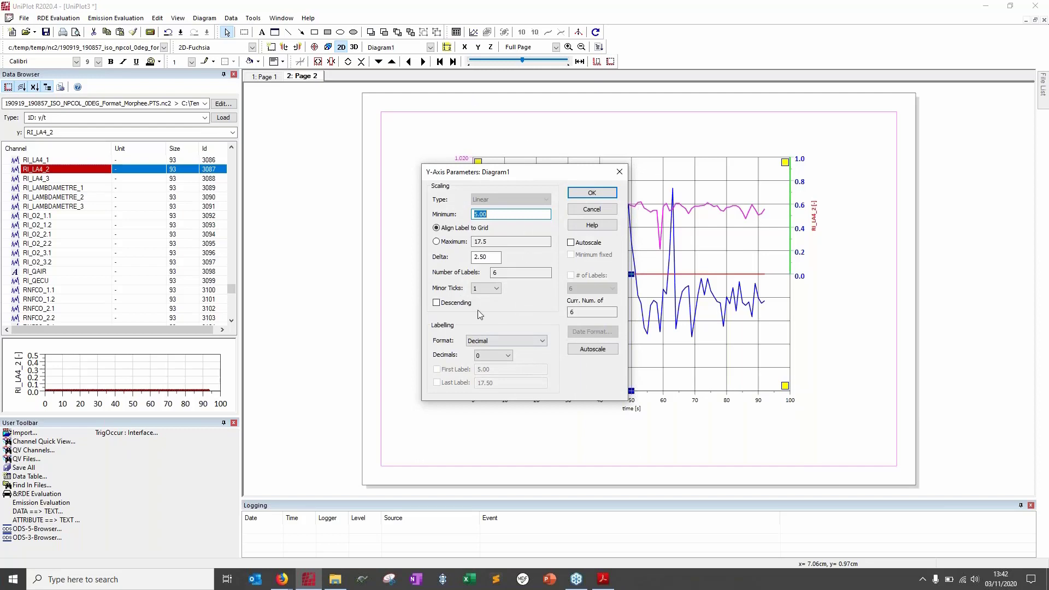
click(593, 211)
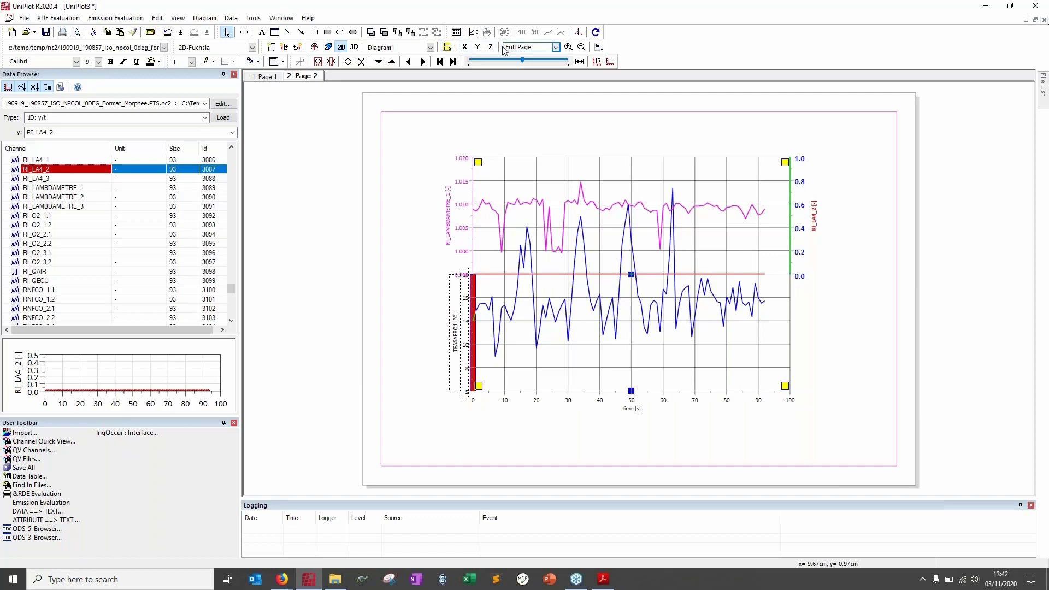
Zoom the page to 150%, enlarge an area around the upper diagram's y-axis, and restore the full-page view.
click(556, 47)
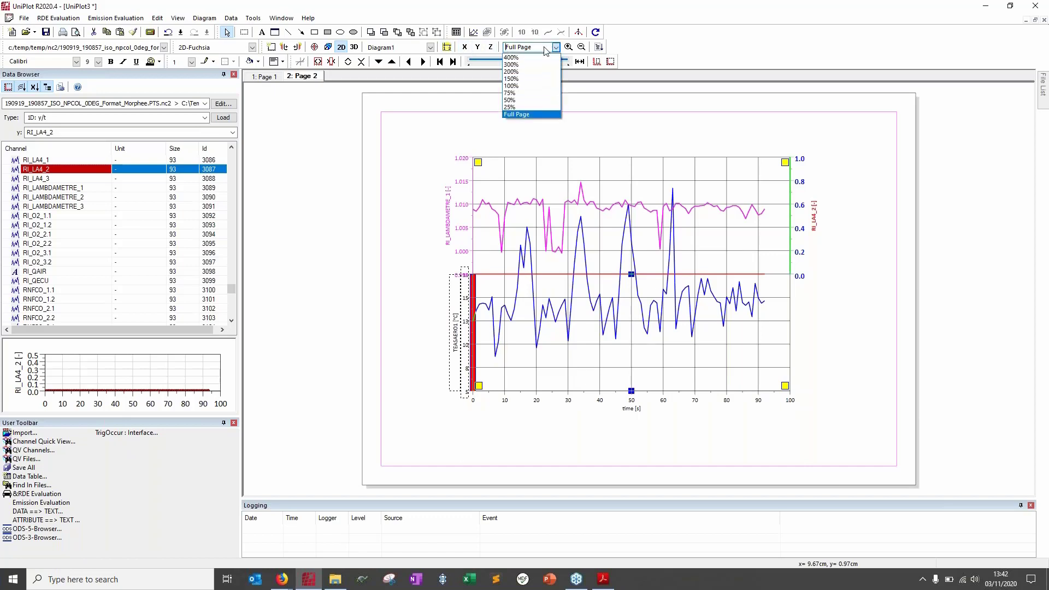
click(521, 80)
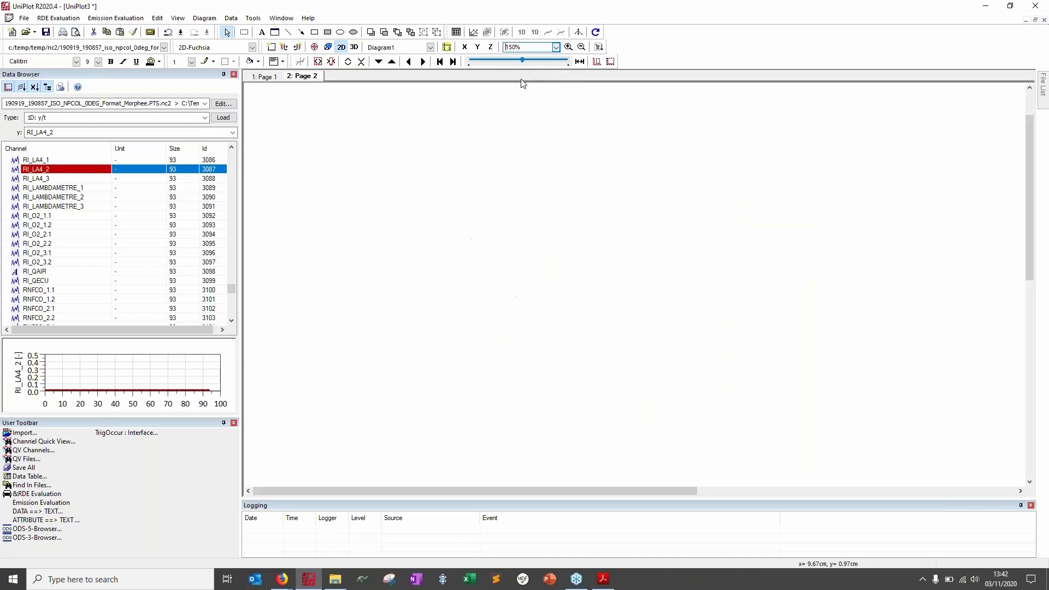
click(568, 50)
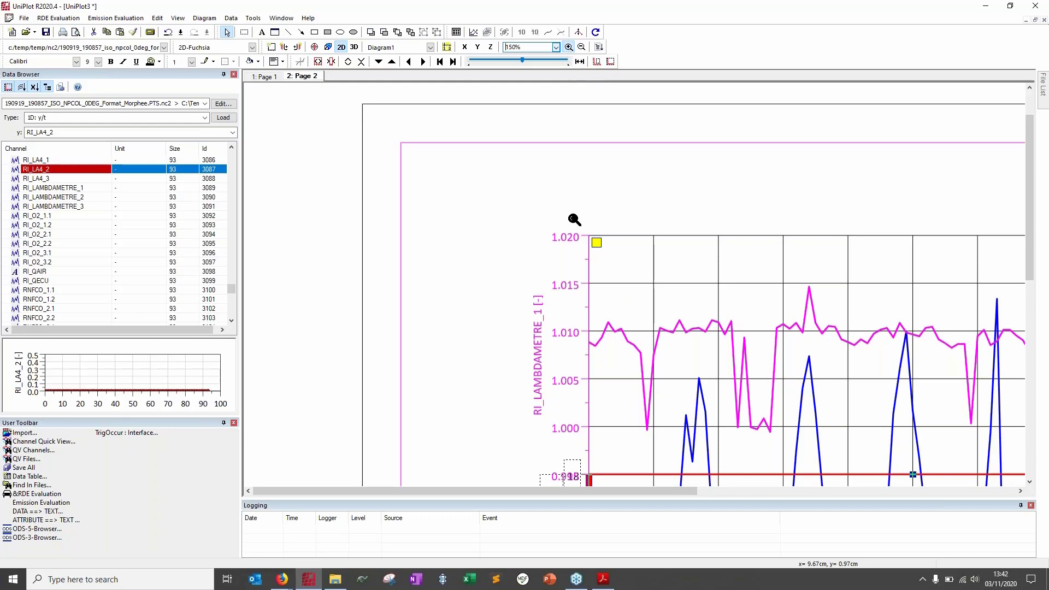
drag(520, 181, 754, 433)
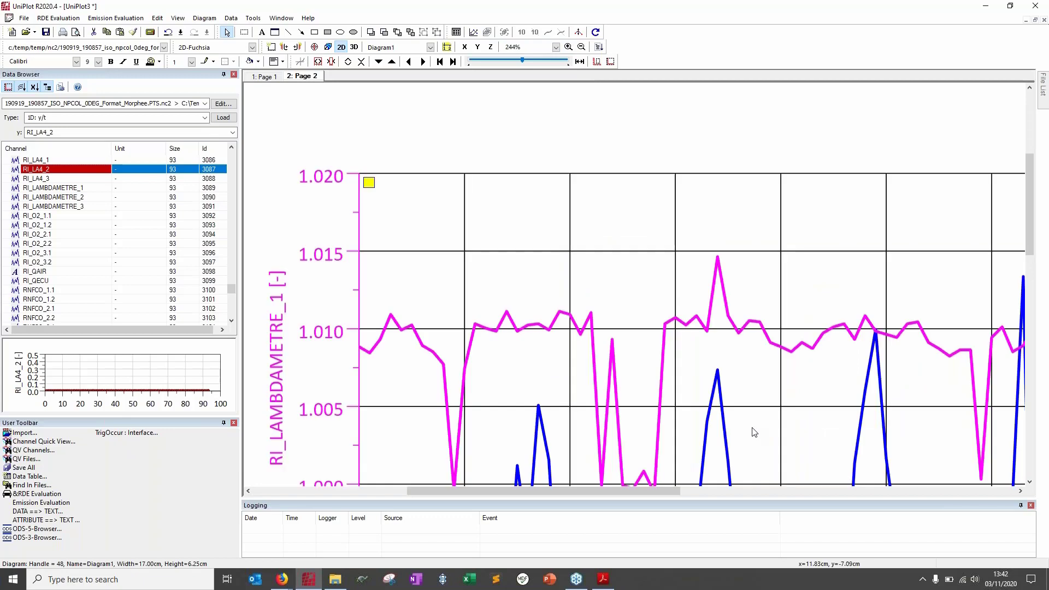
click(581, 48)
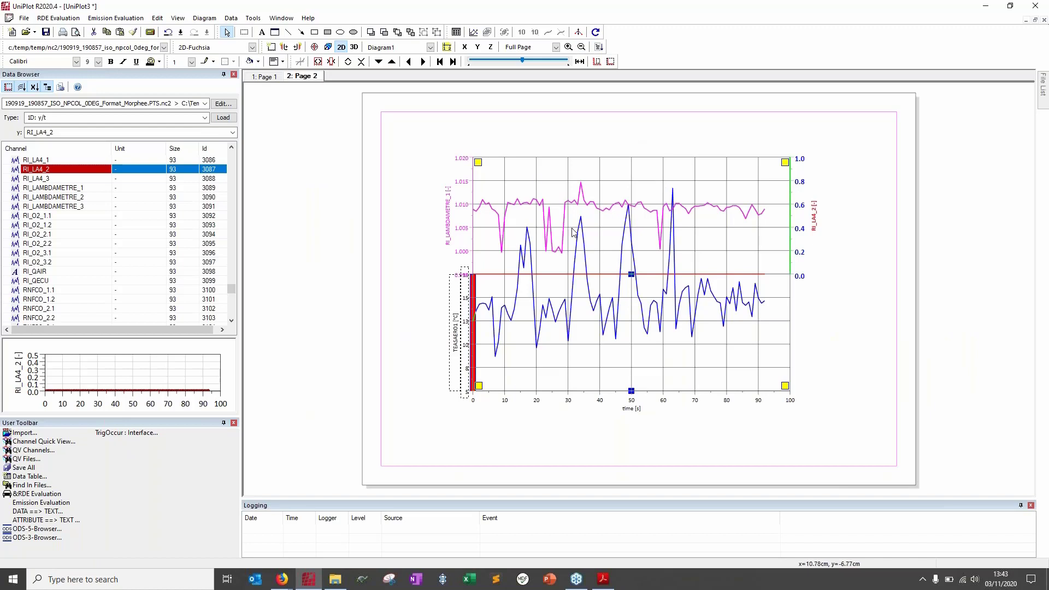
click(599, 48)
click(401, 270)
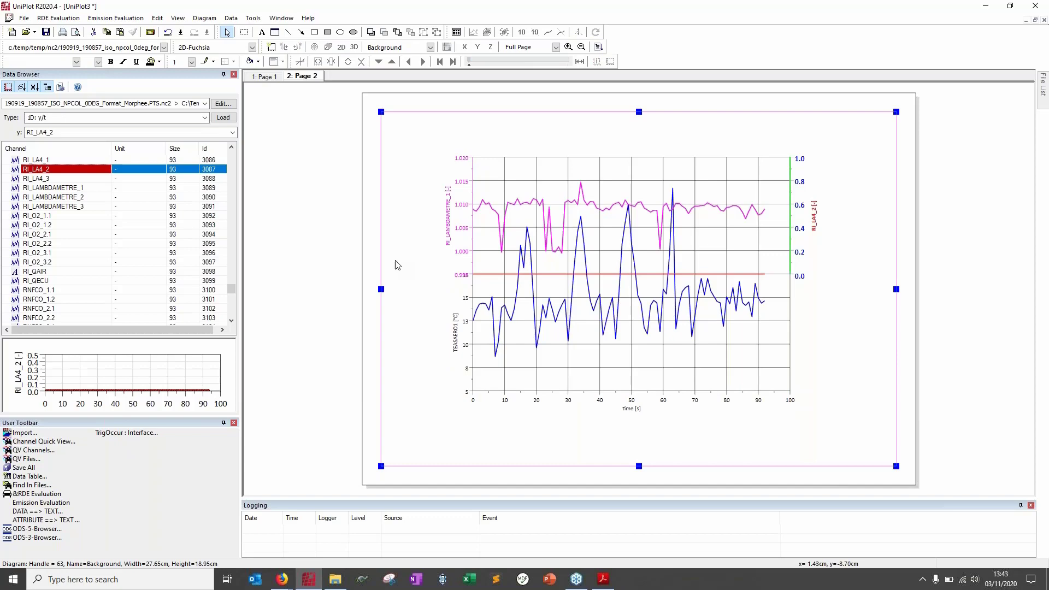
Switch to the tutorial PDF in Acrobat Reader, read the slide on cursor, zoom, displacement and autoscale shortcuts, and return to UniPlot.
click(603, 579)
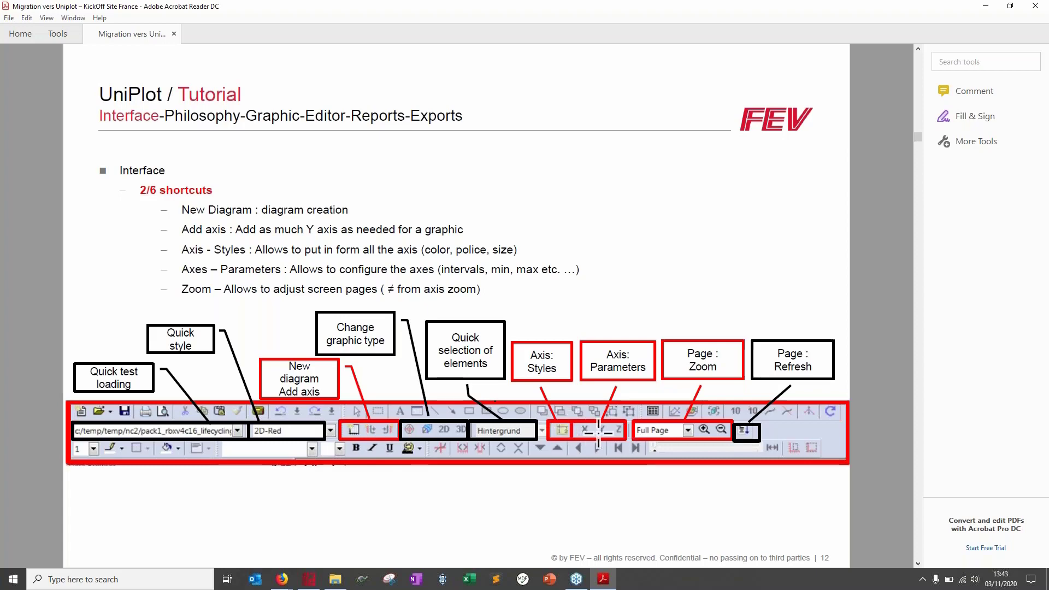
scroll(598, 432, down, 1)
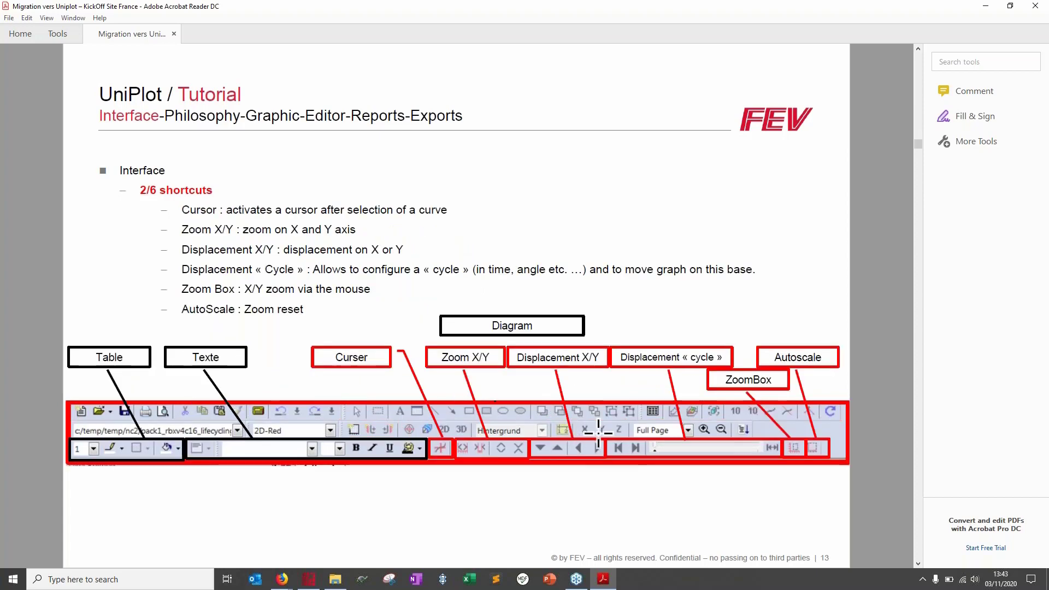
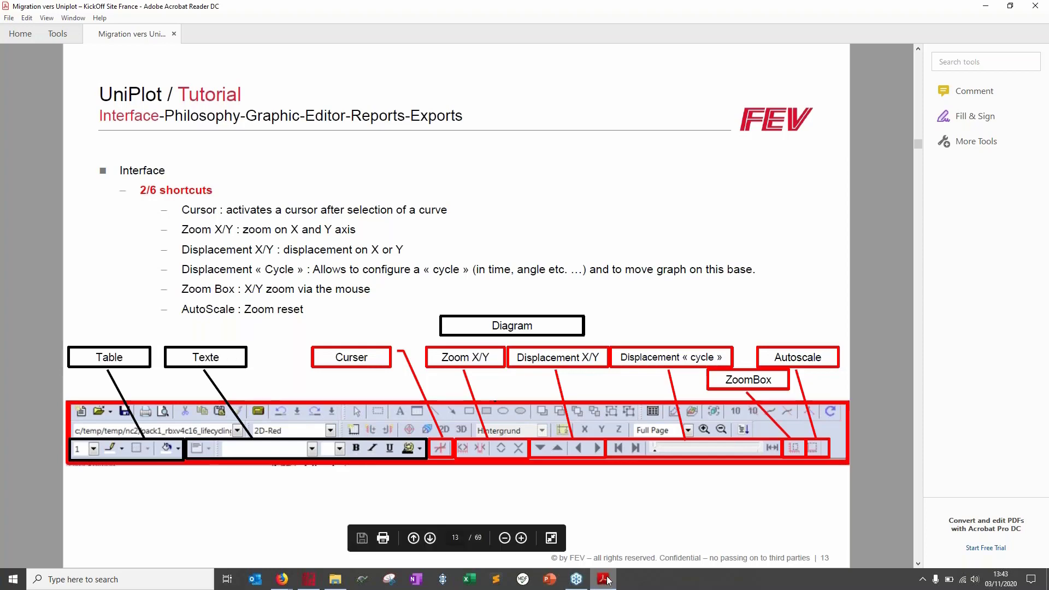
click(303, 582)
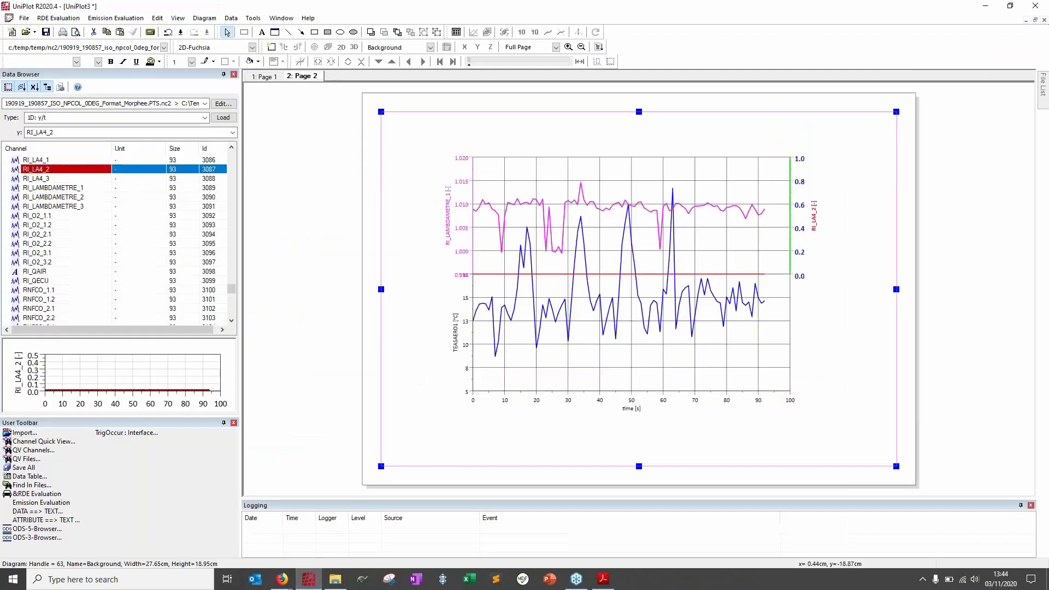
Add a new page to the document using the Empty Page (Landscape A4) template.
right_click(316, 77)
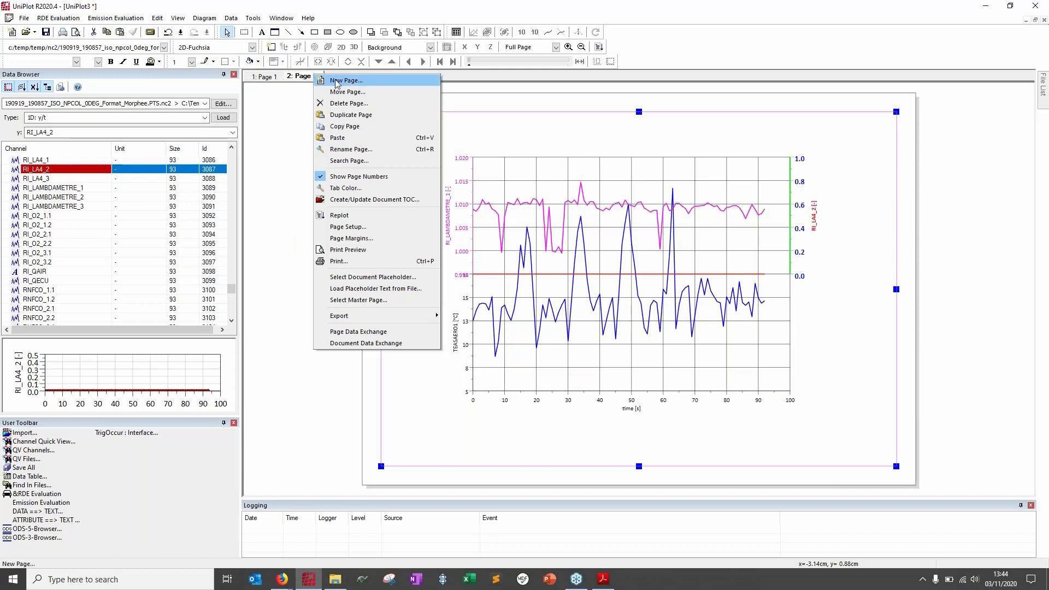
click(336, 82)
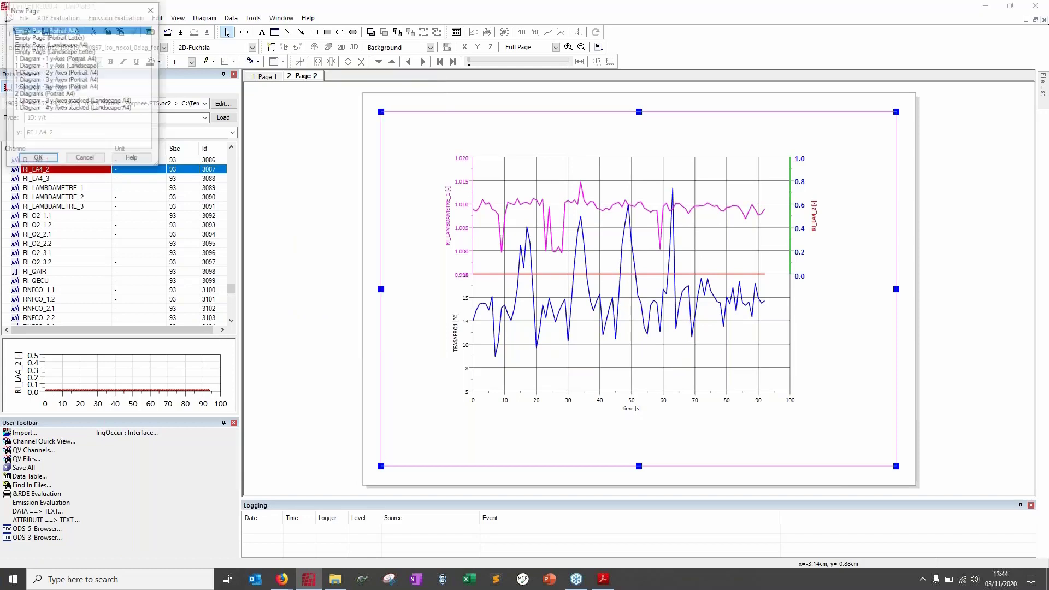
click(37, 37)
click(53, 44)
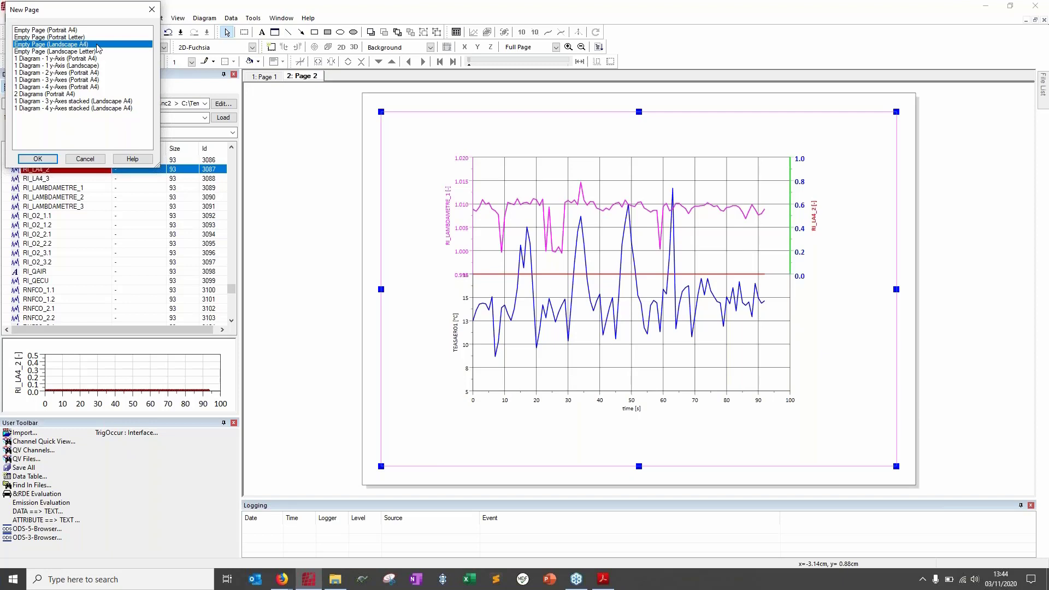
click(38, 159)
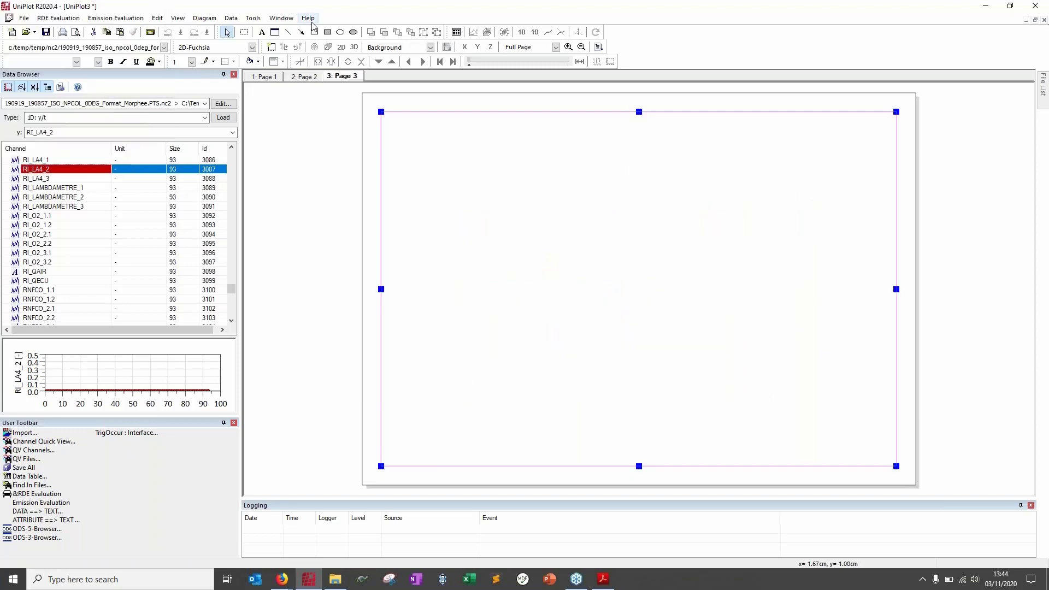
Insert a table with 4 columns and 3 rows, about 11.8 by 7.6 cm, in the upper part of the new page.
click(275, 31)
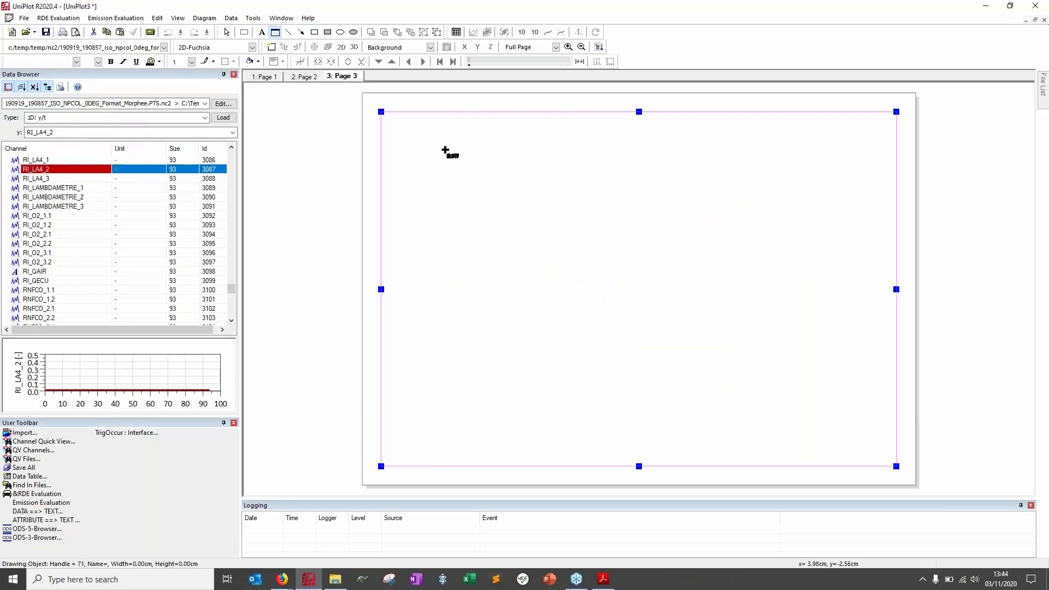
drag(445, 151, 680, 301)
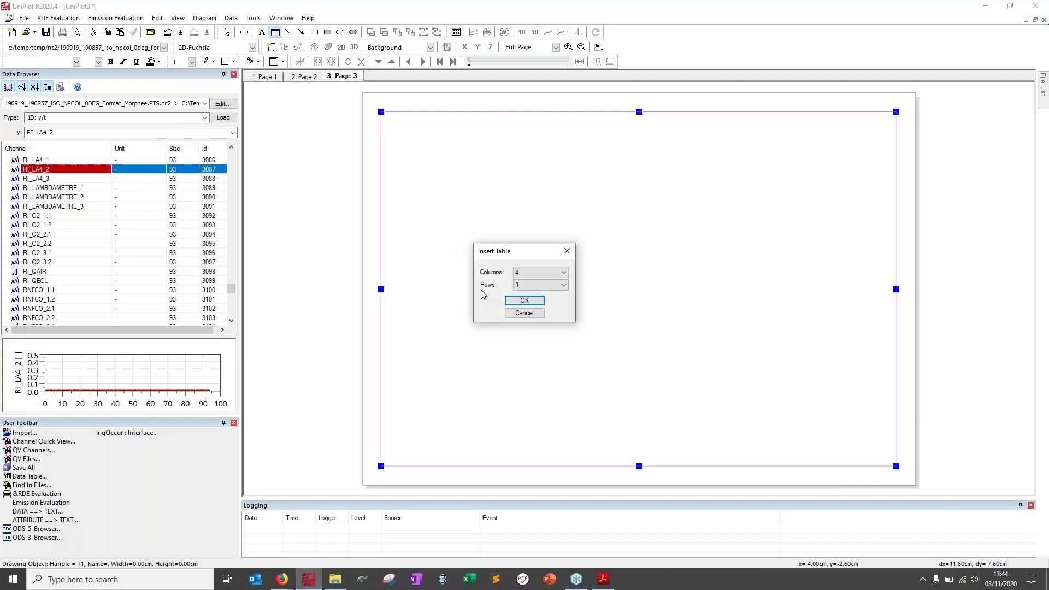
click(526, 300)
click(534, 303)
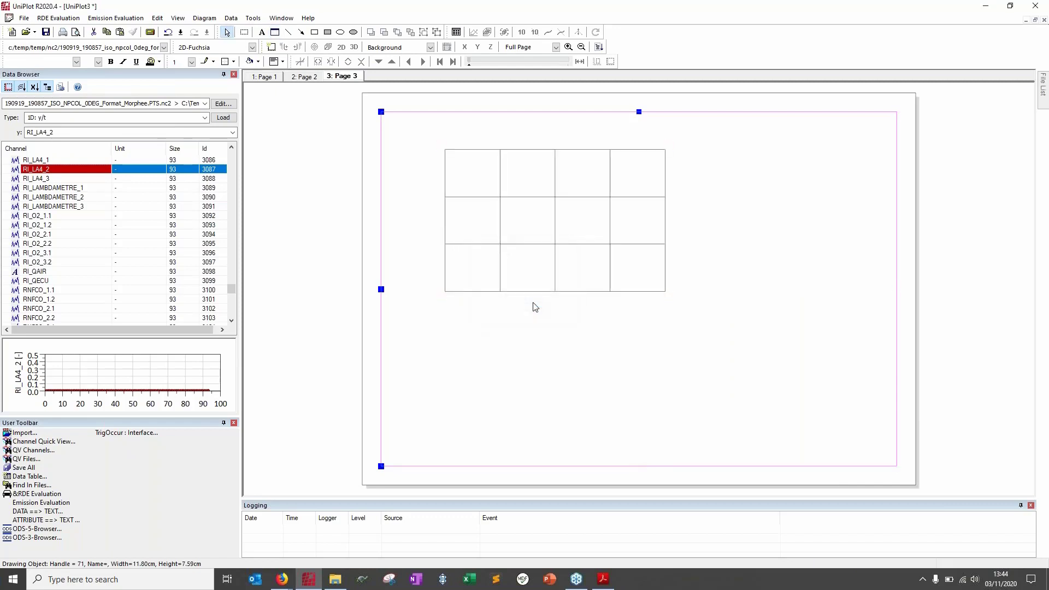
Fill the table cell in the second row and second column with bright green and clear the table selection.
click(531, 224)
click(531, 224)
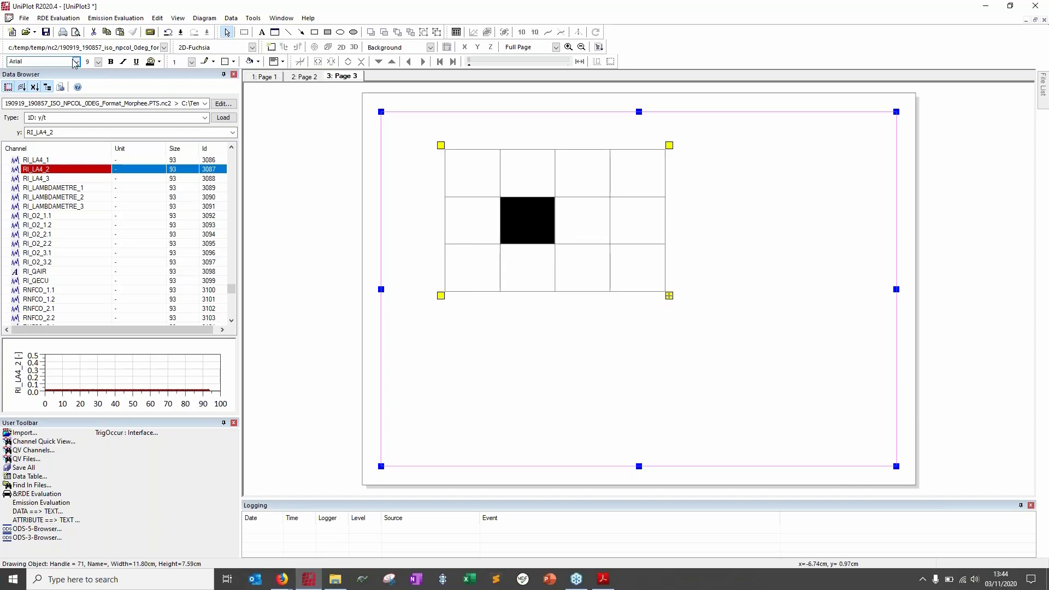
click(258, 62)
click(269, 100)
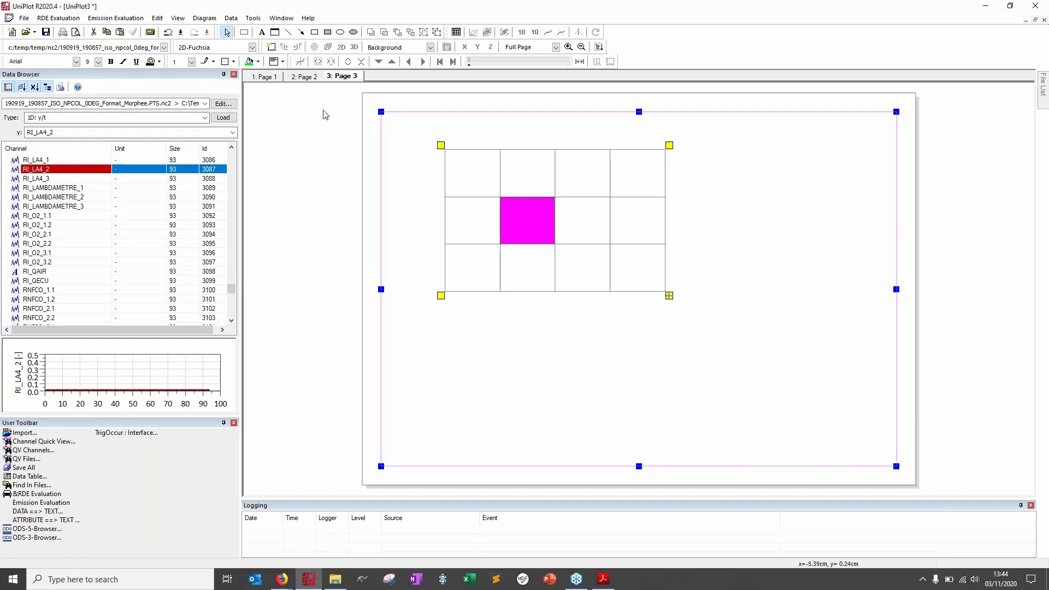
click(583, 173)
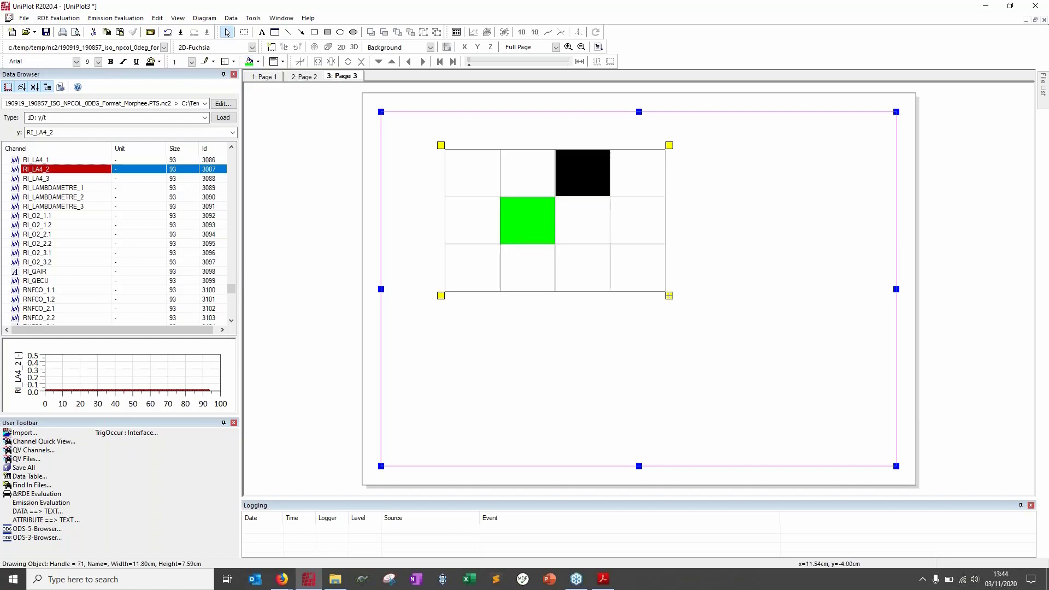
click(536, 356)
Place a text object reading "Hello world" below the table.
click(259, 33)
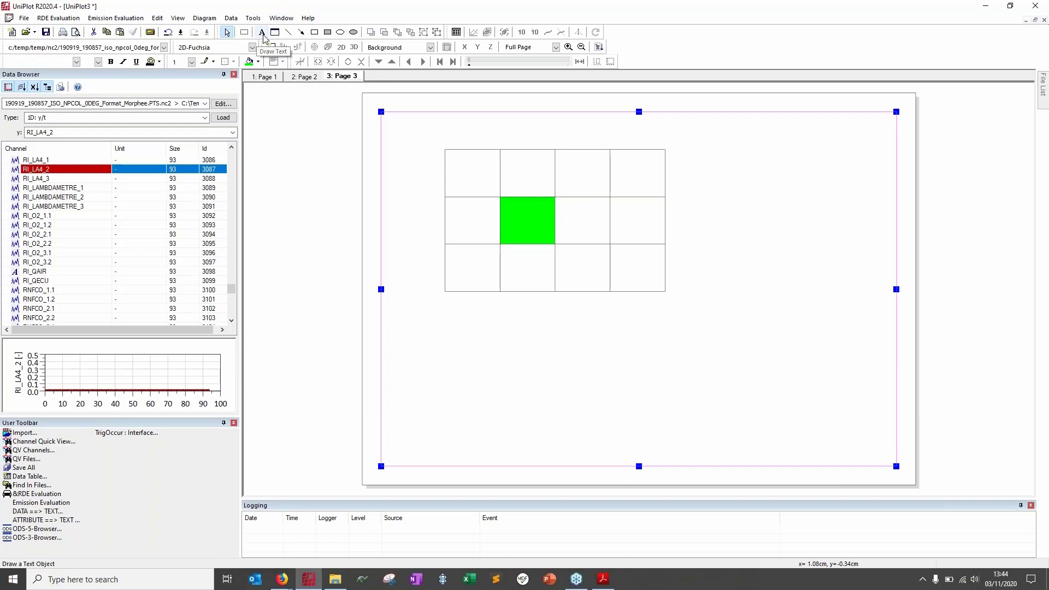
click(488, 358)
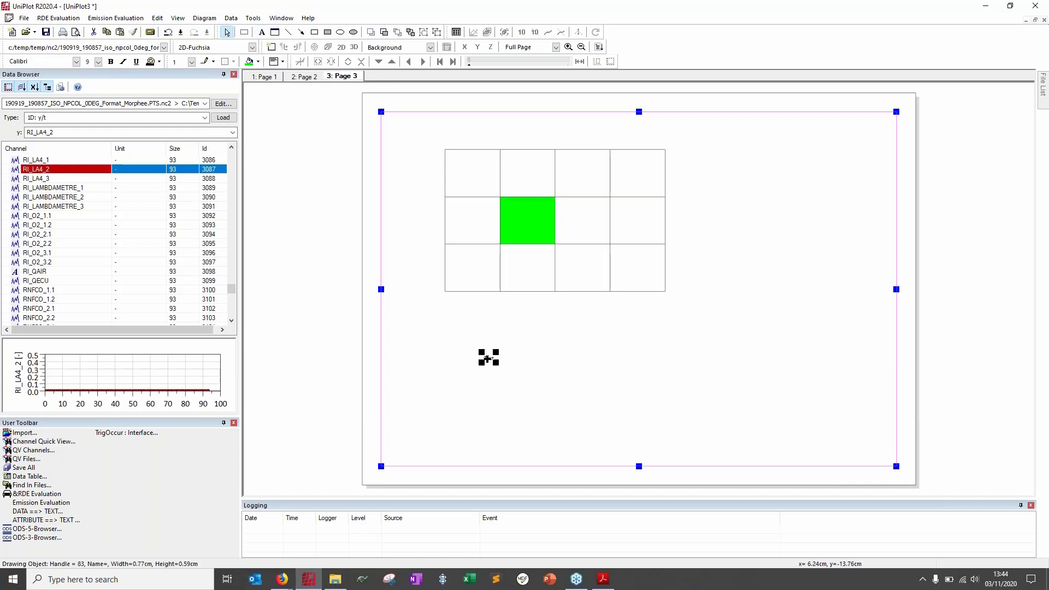
double_click(489, 358)
text(Hello w)
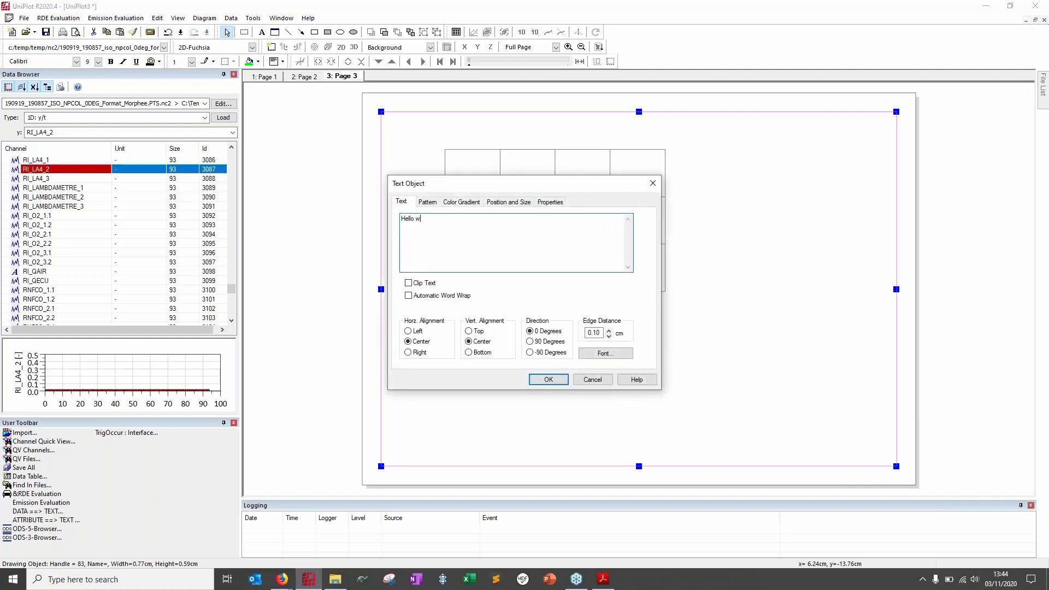
text(orld)
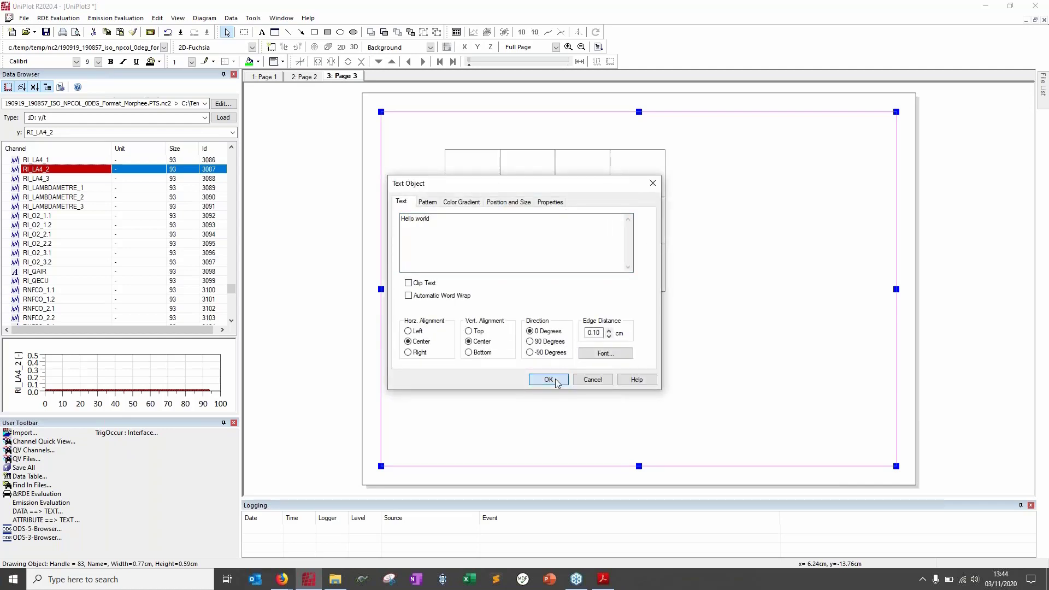
click(556, 379)
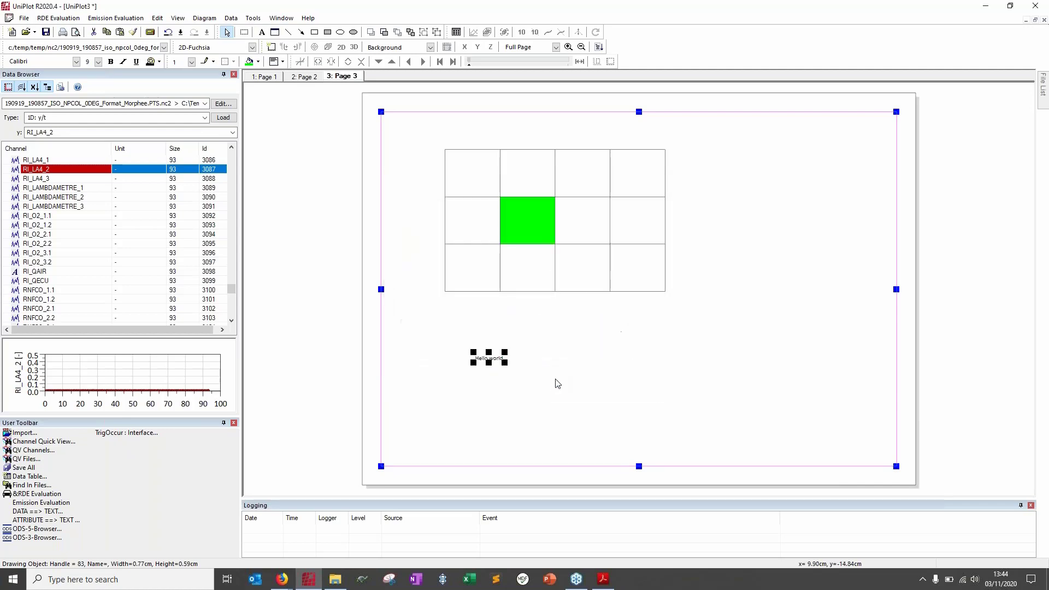
Set the "Hello world" text to font size 20 with an orange-red color and deselect it.
click(98, 61)
click(90, 129)
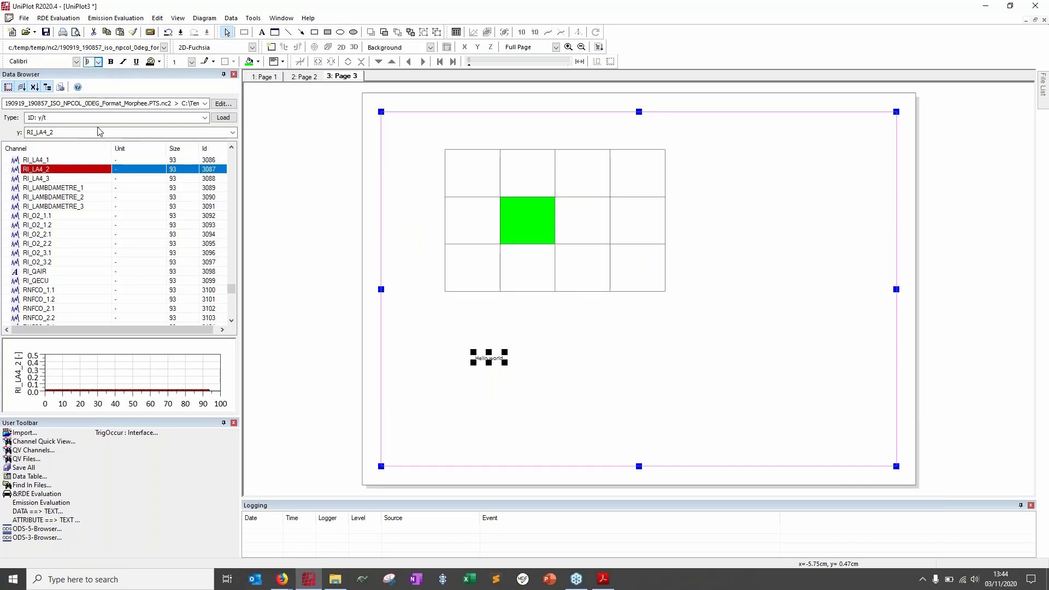
click(159, 62)
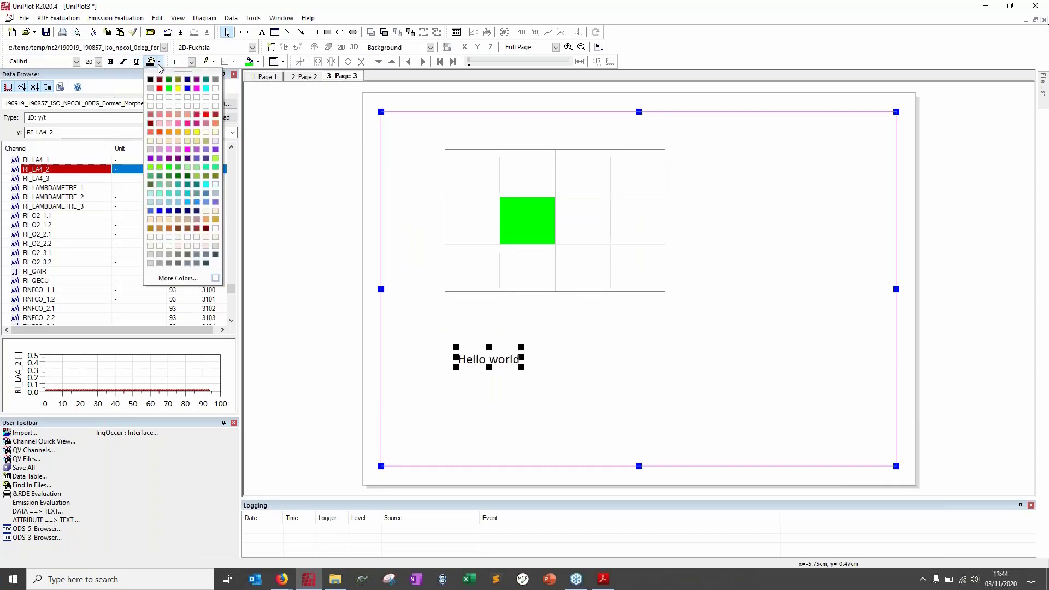
click(162, 132)
click(673, 349)
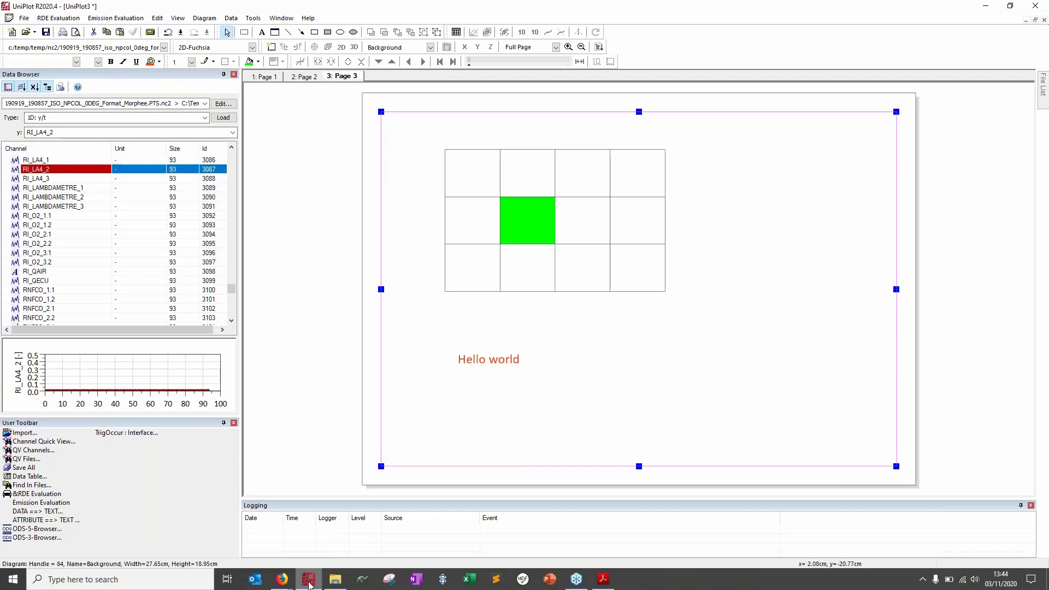
Switch to the Acrobat Reader slides to check the cursor, zoom and autoscale shortcuts, and return to UniPlot.
mouse_move(309, 585)
click(603, 579)
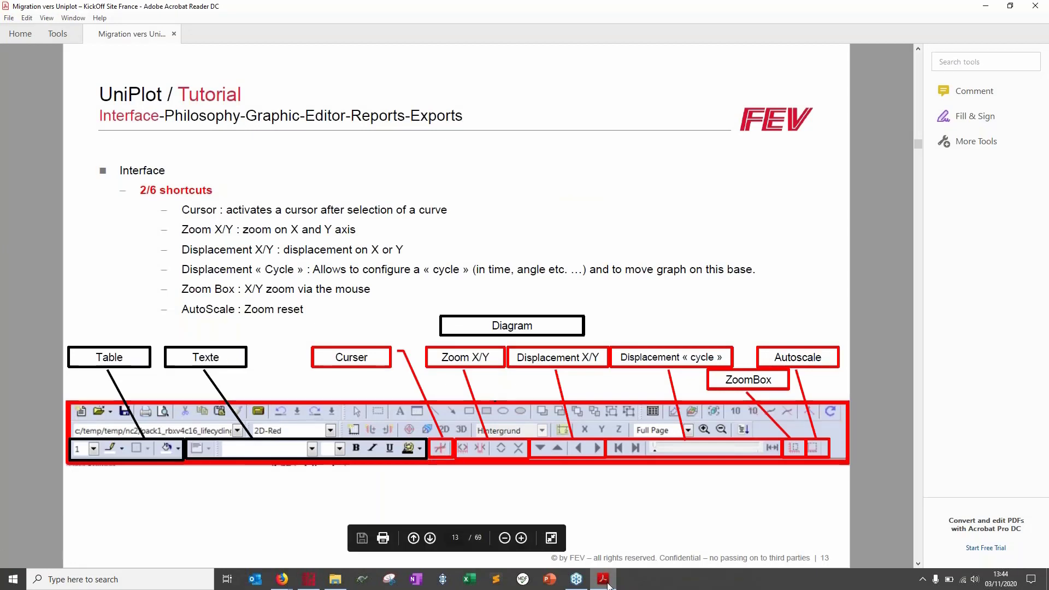
mouse_move(309, 576)
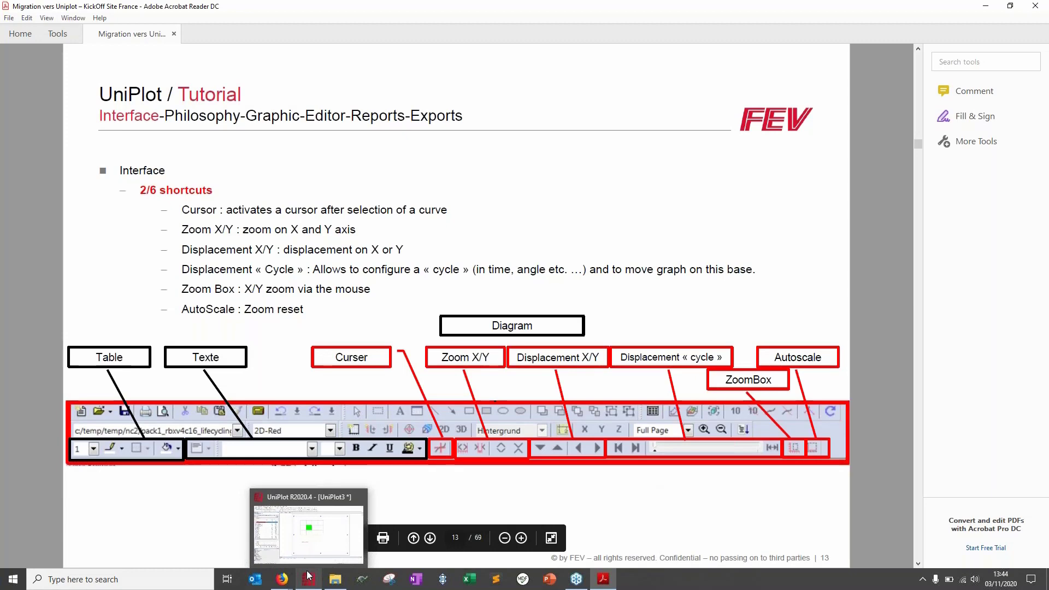
click(309, 576)
On Page 2, activate the data cursors for the TEASAERO1 curve and widen the cursor value columns in the data window.
click(298, 77)
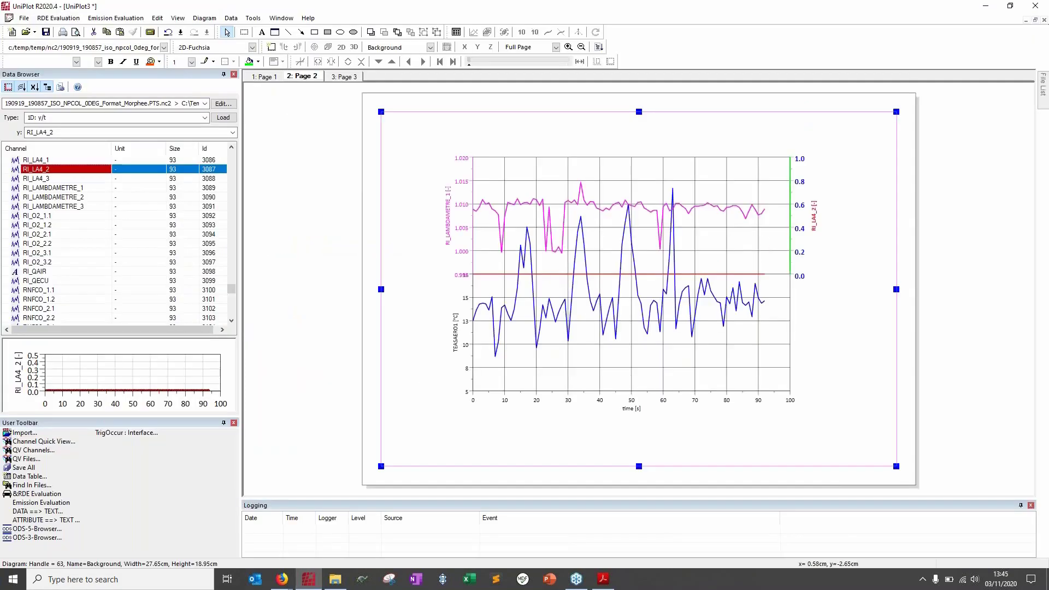
click(301, 62)
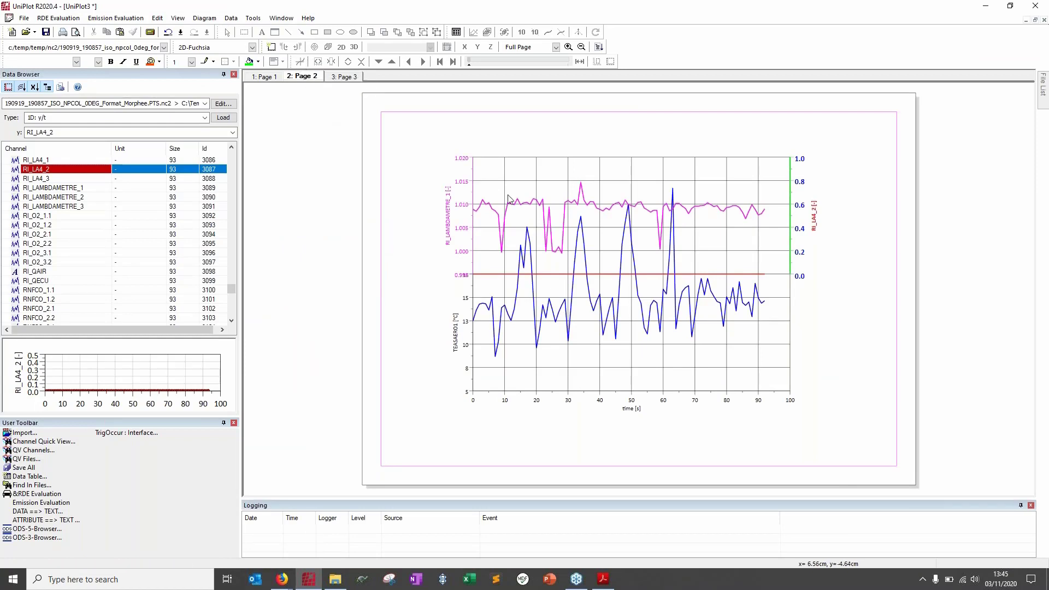
click(534, 299)
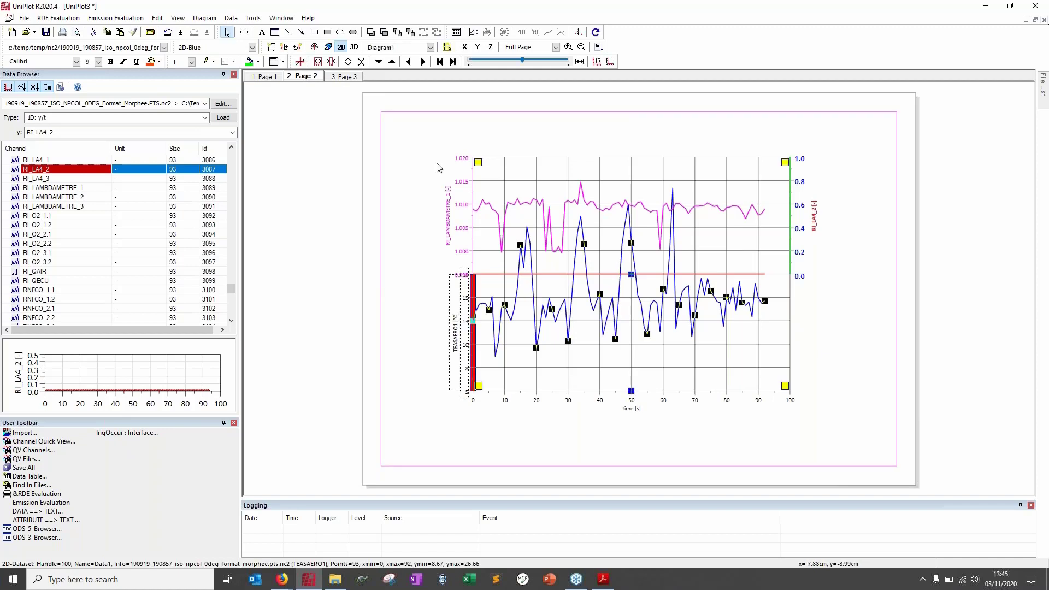
click(300, 63)
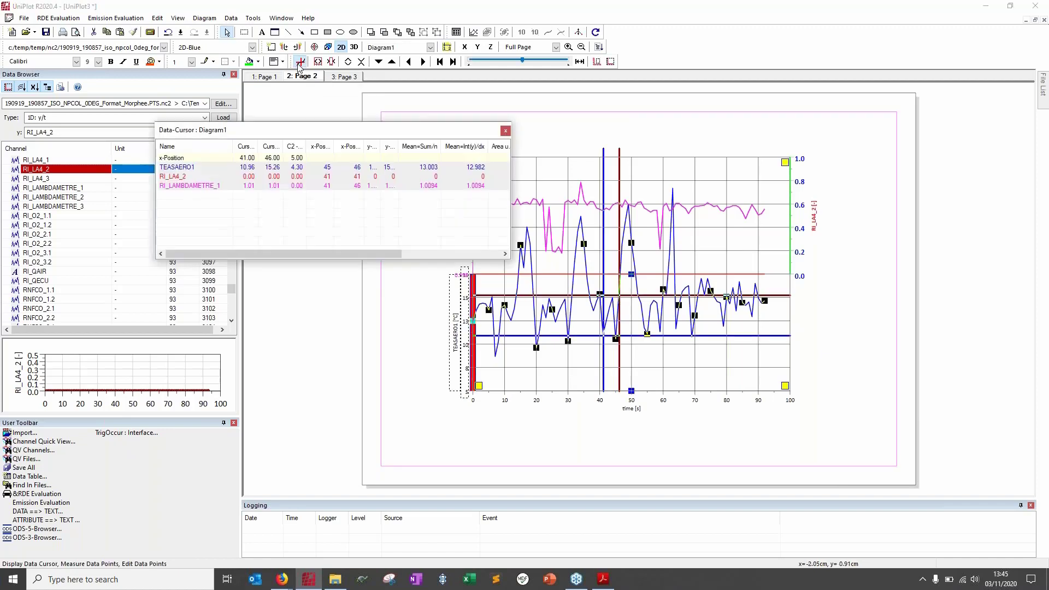
drag(339, 129, 224, 106)
drag(142, 123, 207, 122)
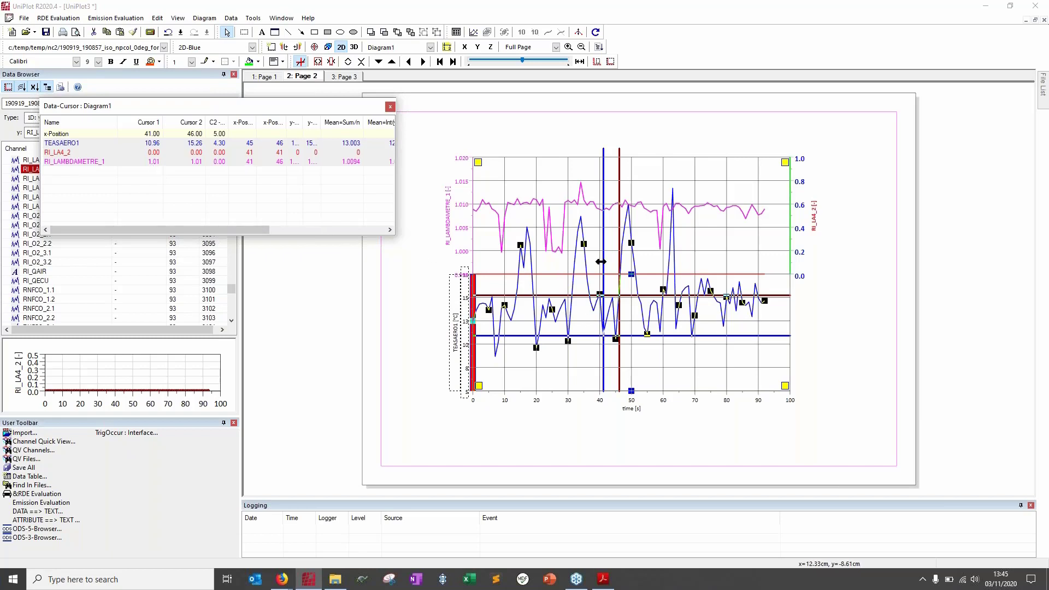
Move the first data cursor to x = 32 and the second one to x = 67.
drag(601, 260, 574, 264)
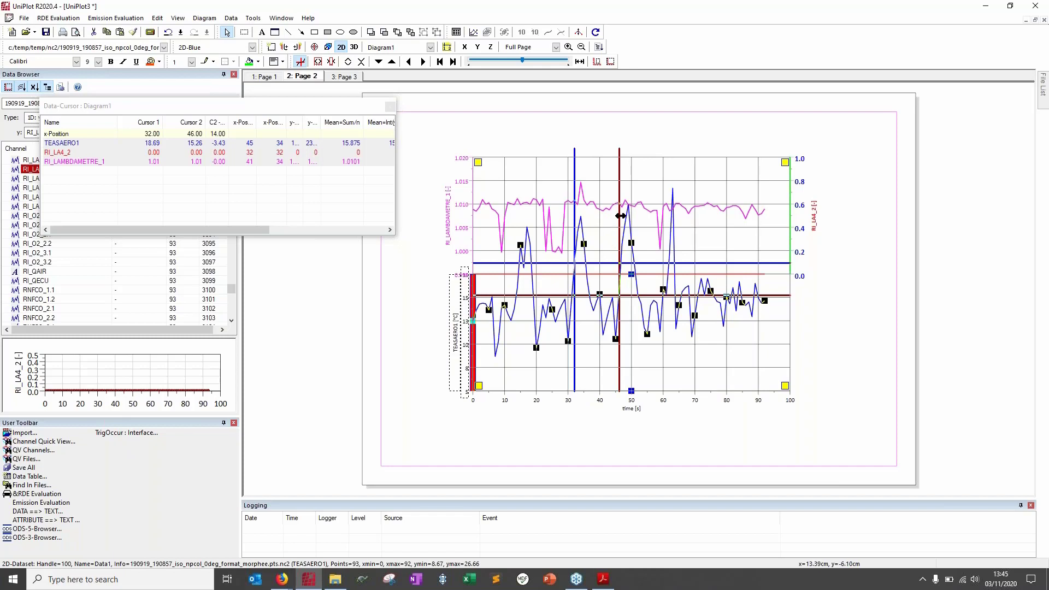
drag(621, 216, 630, 216)
drag(646, 219, 687, 224)
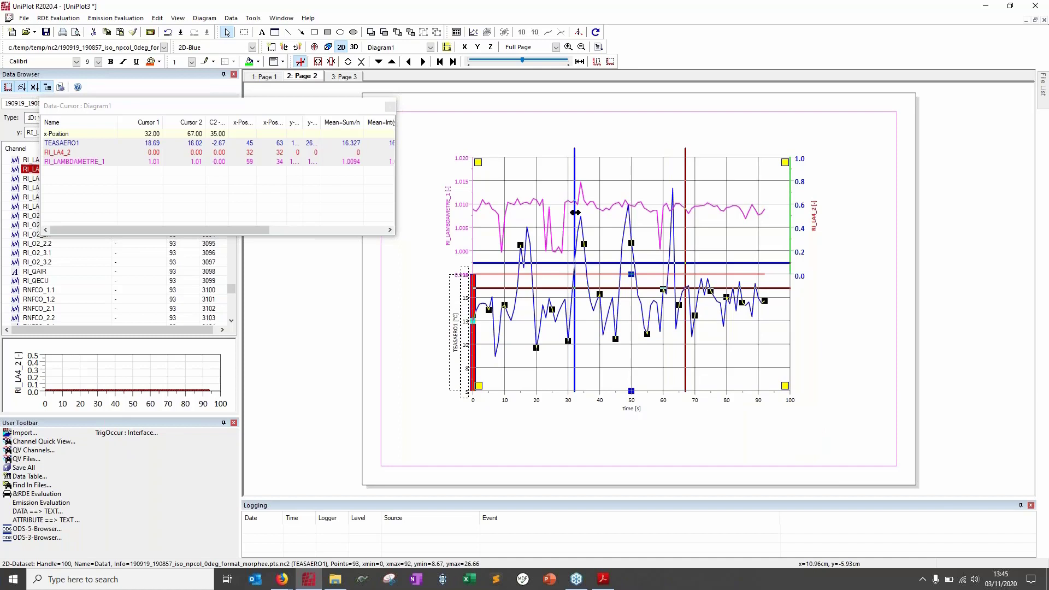
Configure the data cursors to hide the horizontal cursor line and set the line color of cursor 2 to red.
double_click(576, 213)
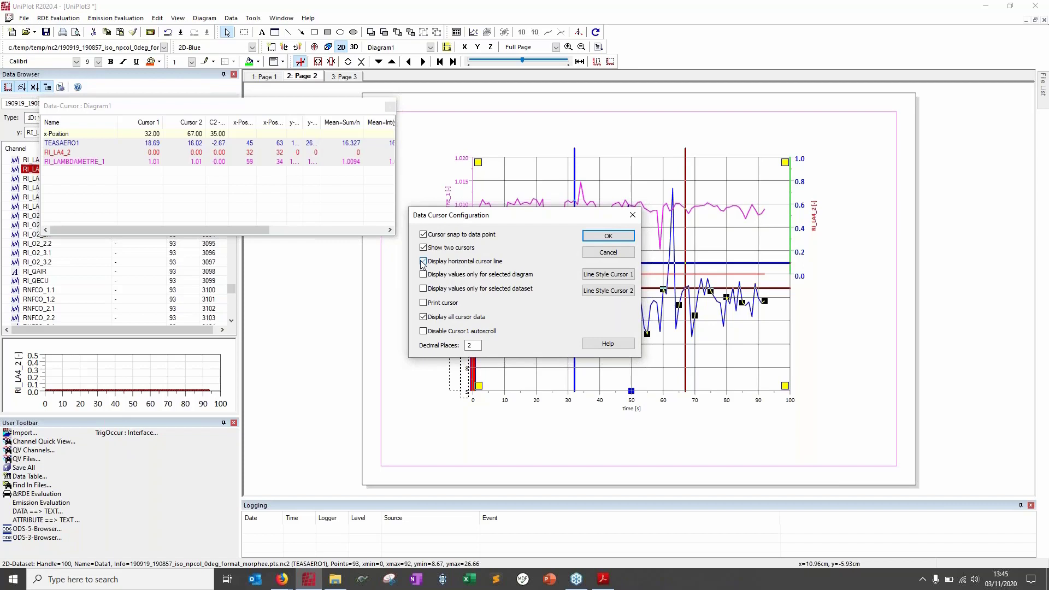
click(599, 275)
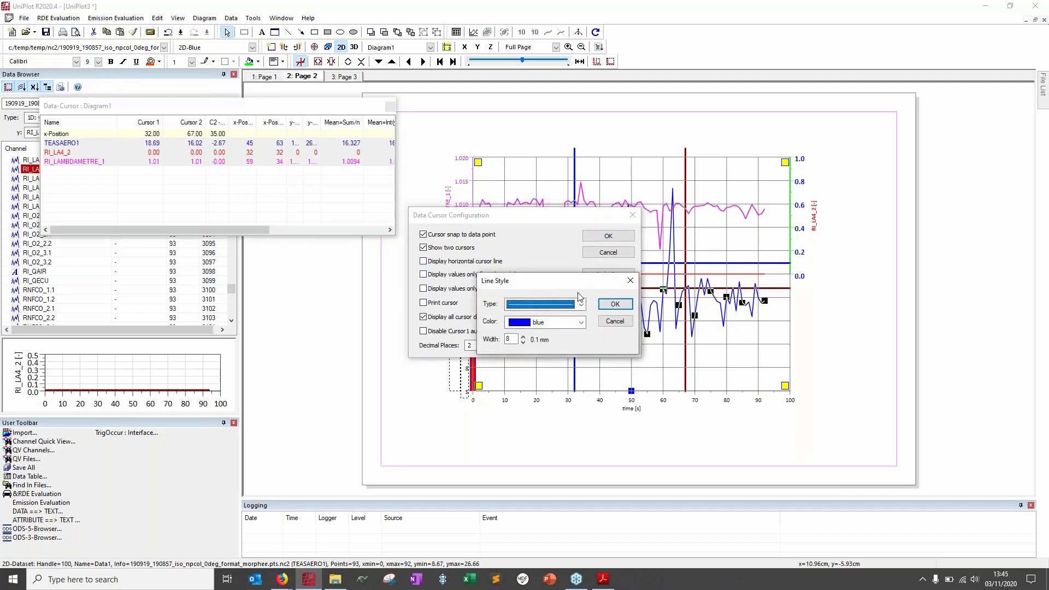
click(615, 322)
click(611, 290)
click(580, 322)
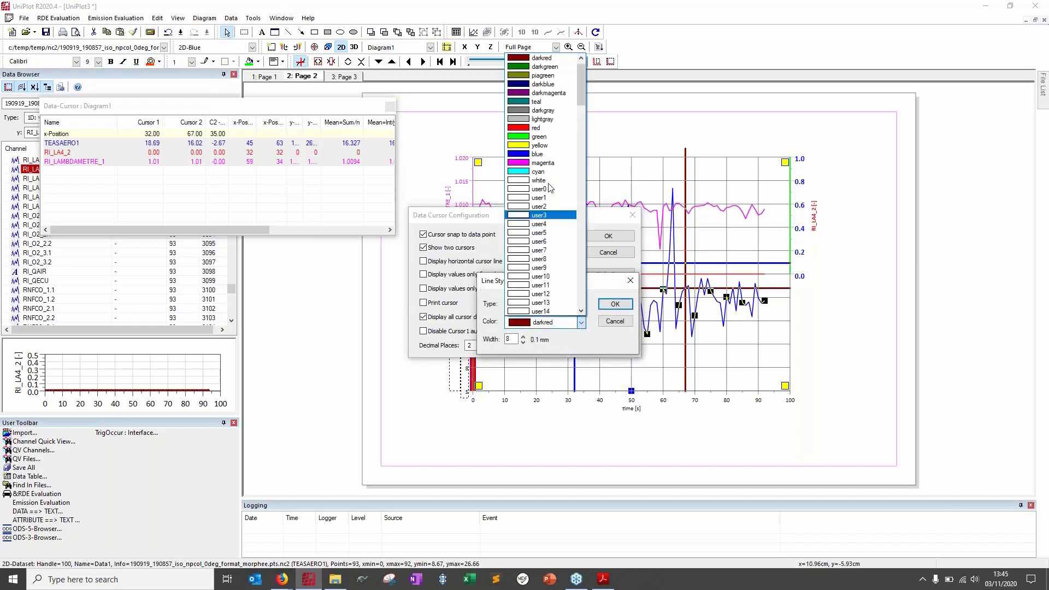
click(538, 127)
click(614, 305)
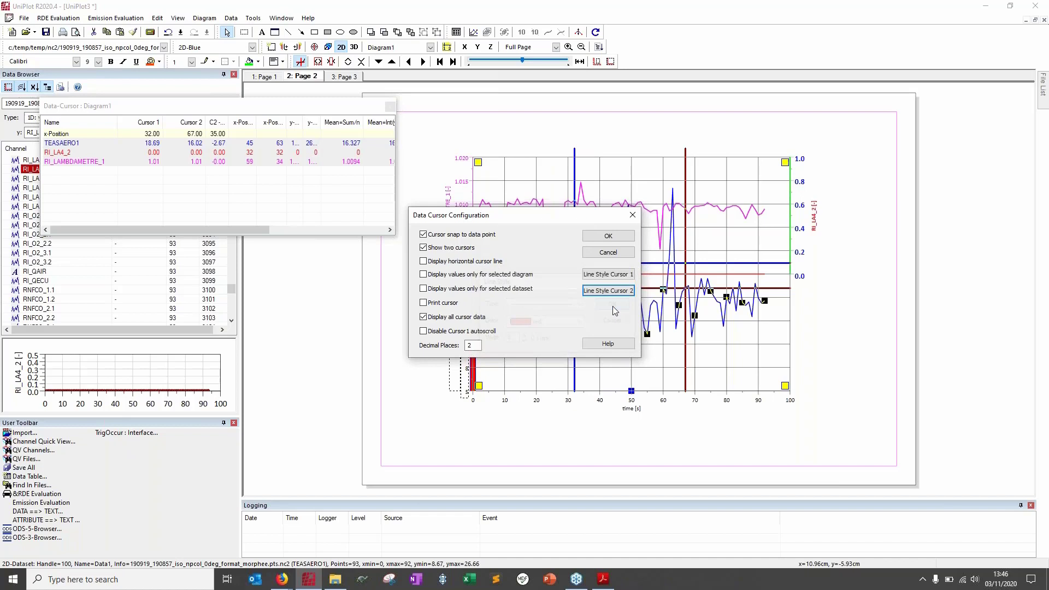
click(602, 238)
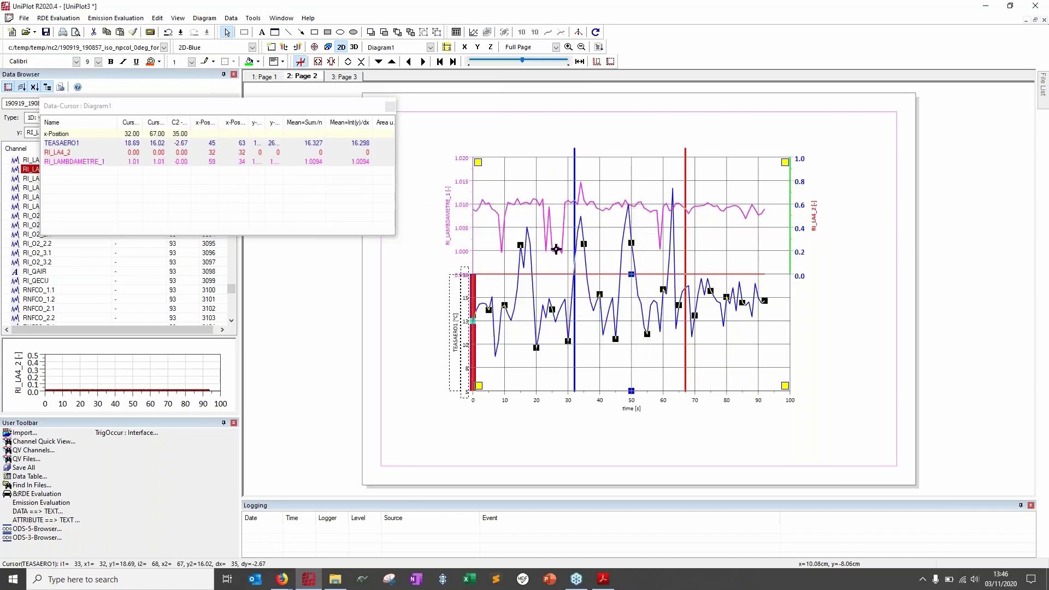
Move the data cursors to x = 31 and x = 53, and close the cursor data window with both cursors still shown.
mouse_move(572, 293)
mouse_down()
mouse_move(607, 301)
mouse_move(572, 298)
mouse_up()
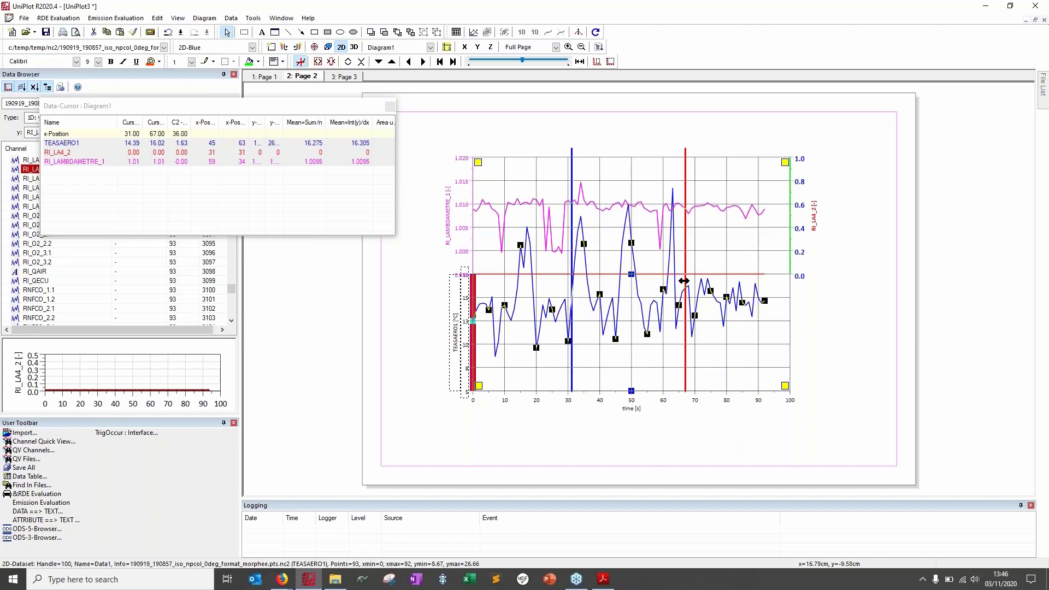
drag(685, 281, 642, 295)
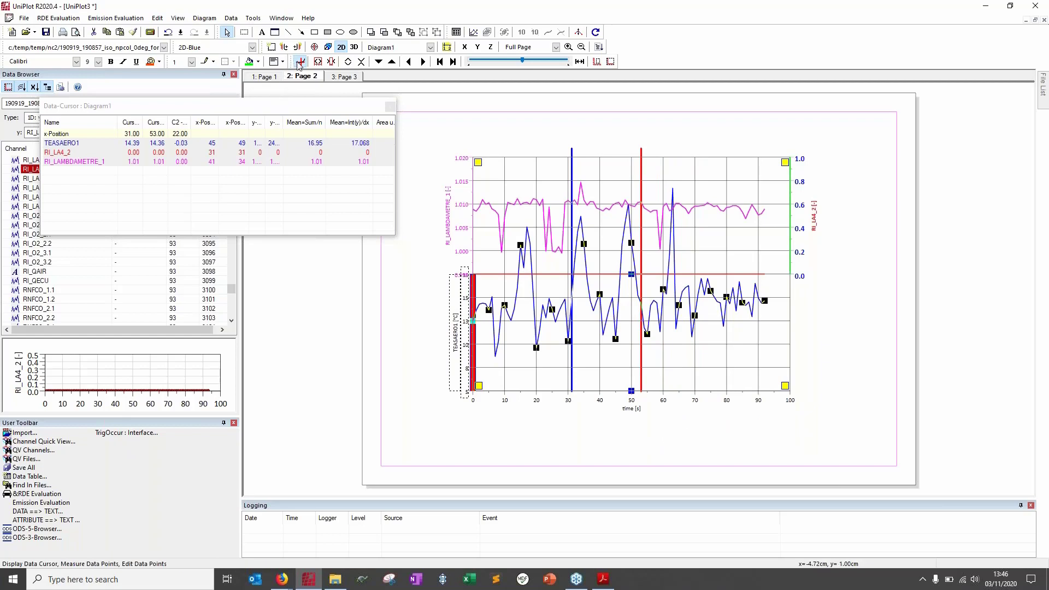
click(390, 107)
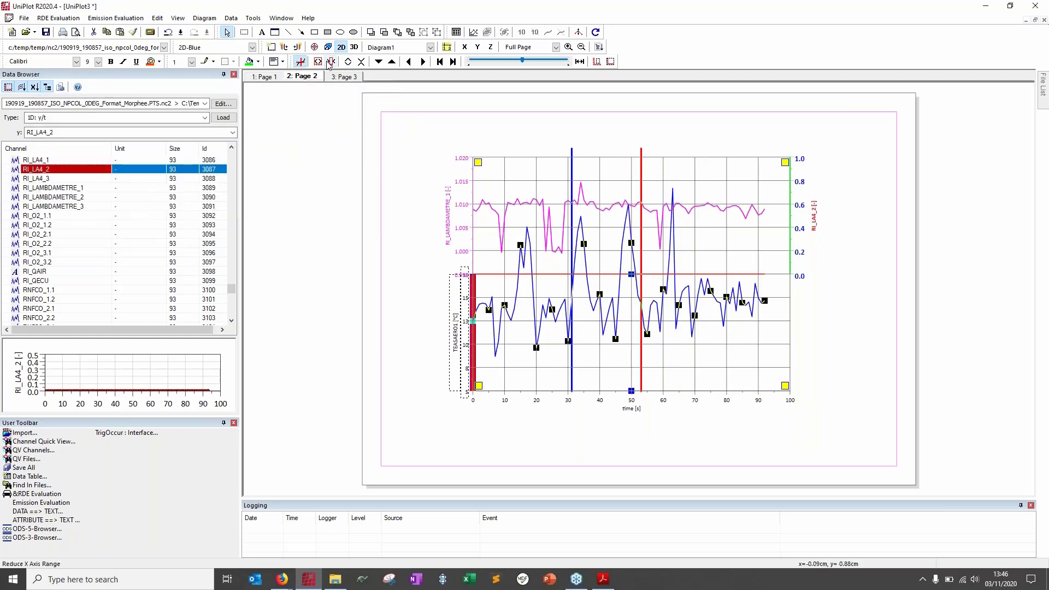
click(301, 63)
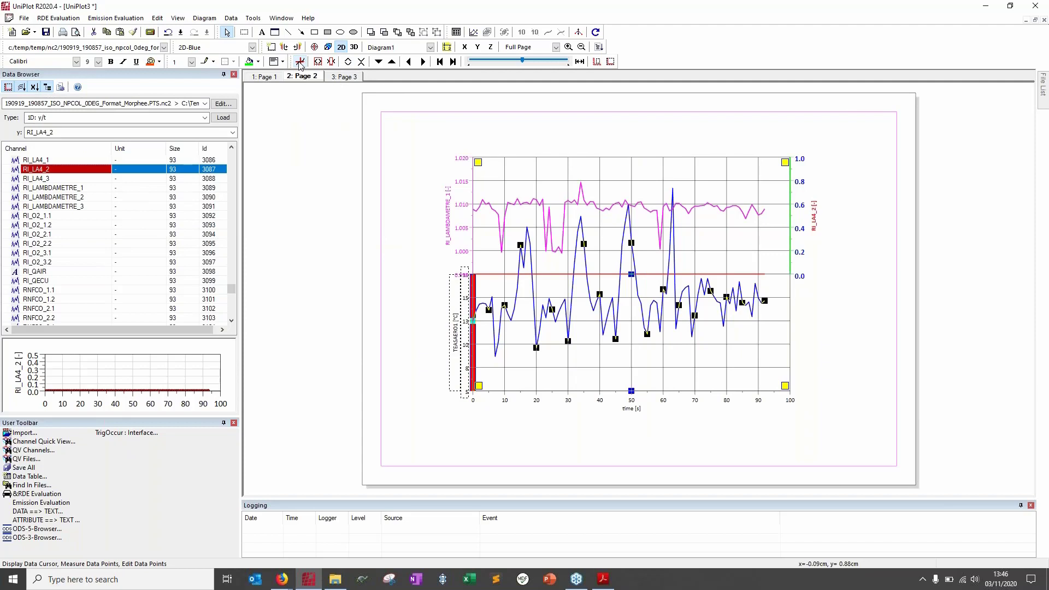
click(301, 63)
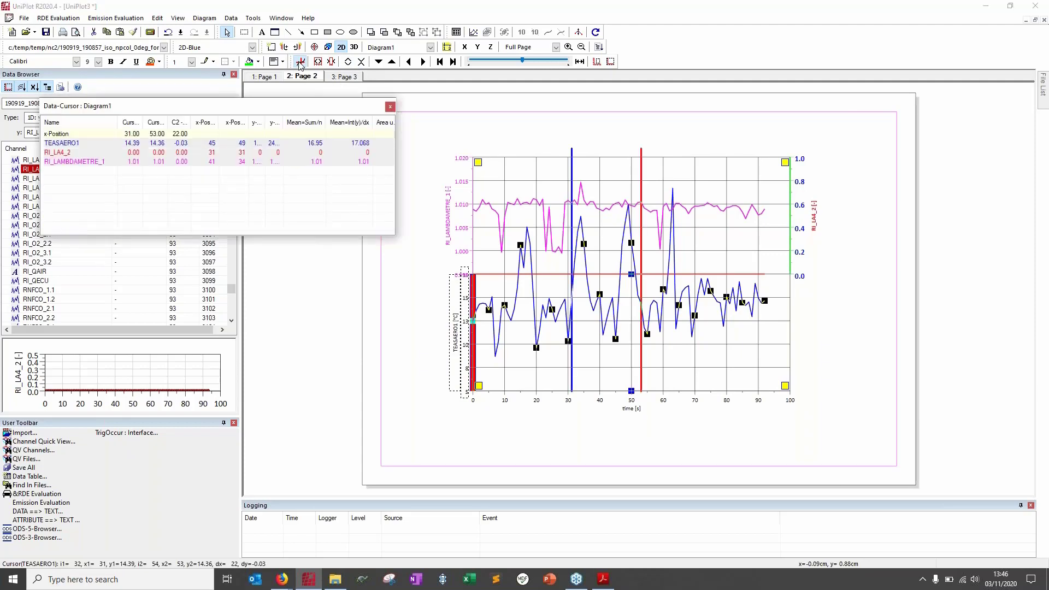
click(389, 106)
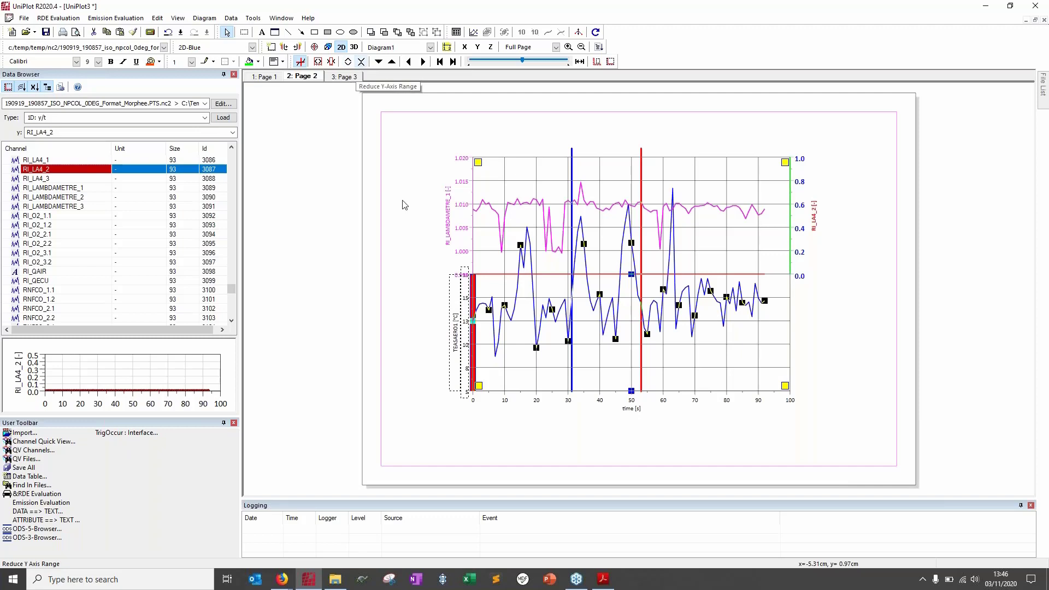
Widen the time axis range of the diagram, and narrow it down to 30–70 s.
click(504, 397)
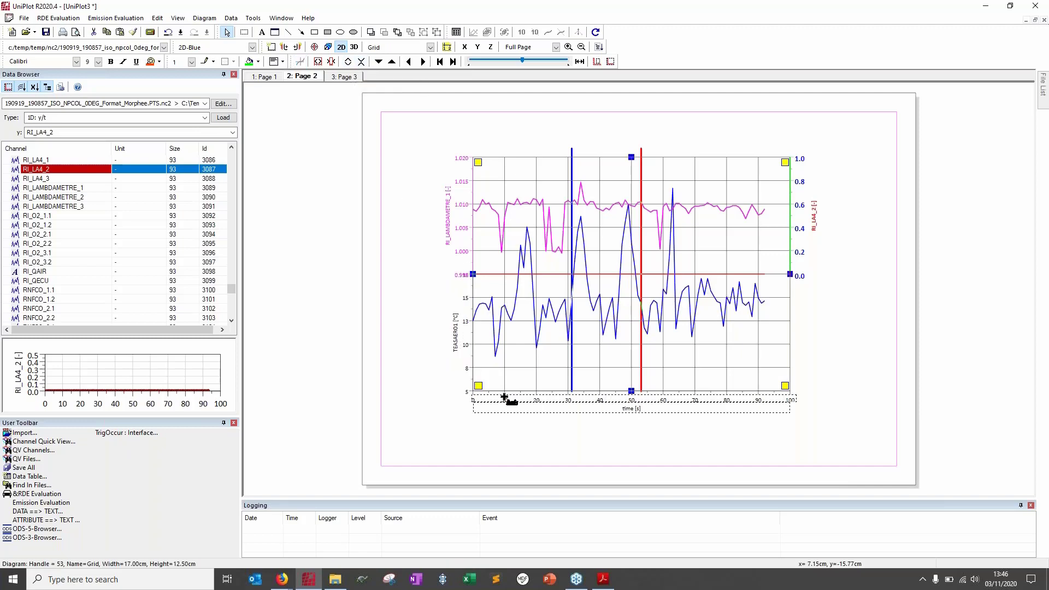
click(317, 61)
click(317, 61)
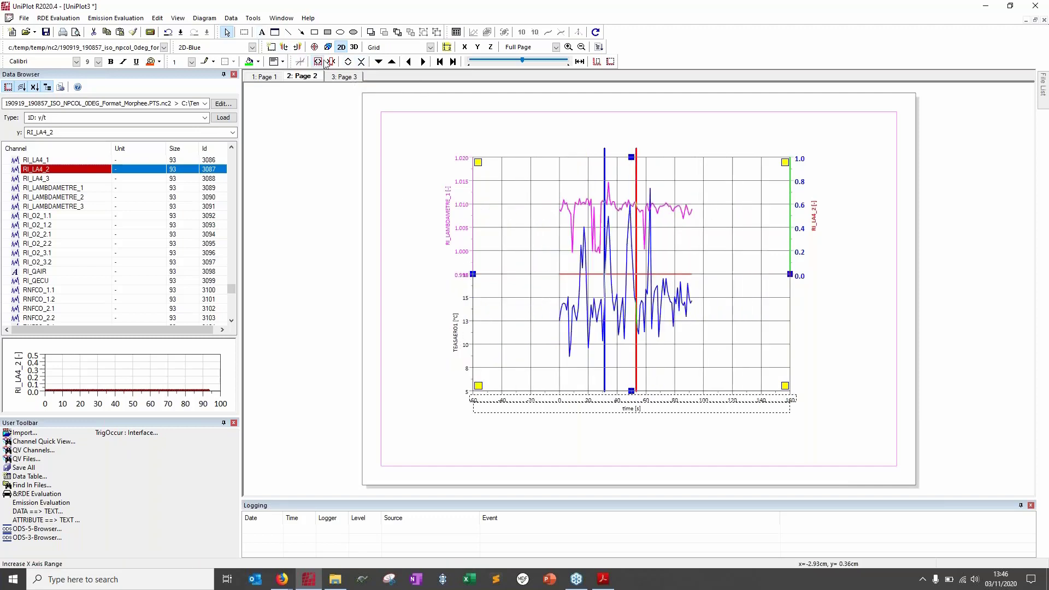
click(330, 61)
click(330, 62)
click(330, 62)
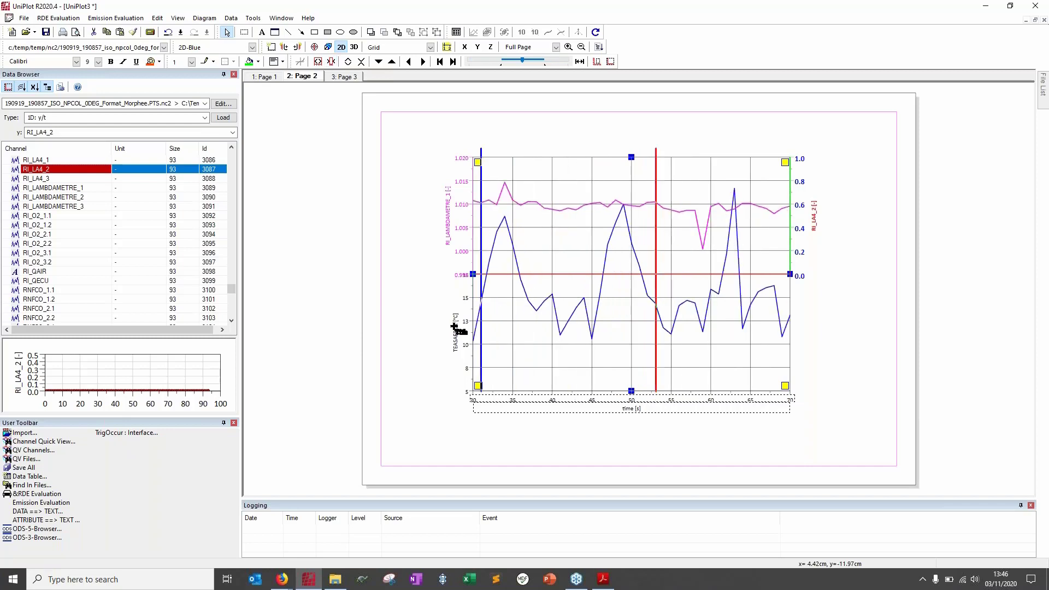
Reduce the RI_LAMBDAMETRE_1 axis range several times, and increase it again until it spans 0.8 to 1.8.
click(465, 238)
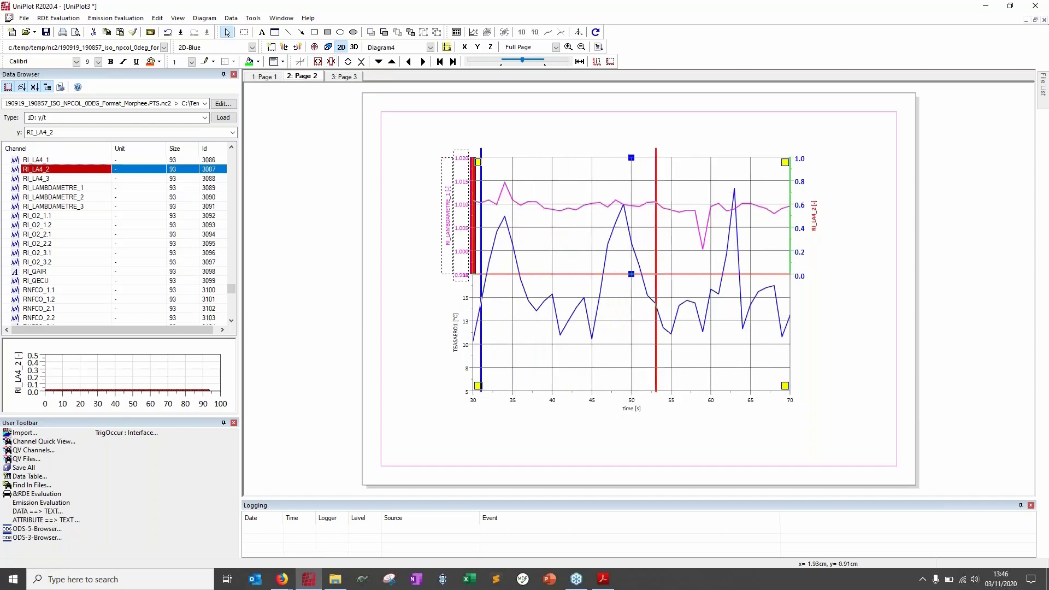
click(362, 62)
click(362, 62)
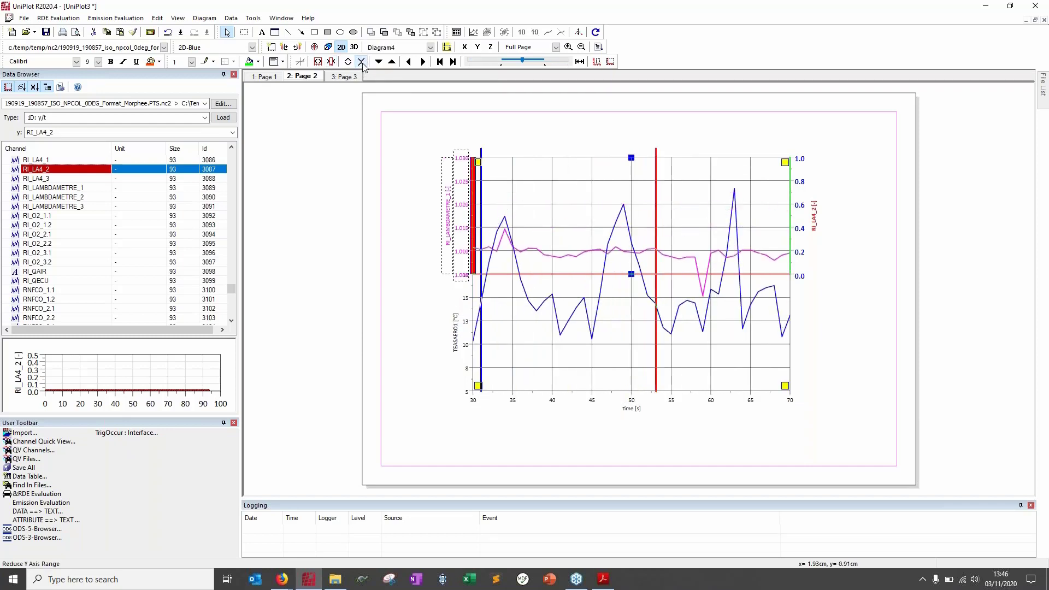
click(362, 62)
click(361, 61)
click(361, 62)
click(362, 62)
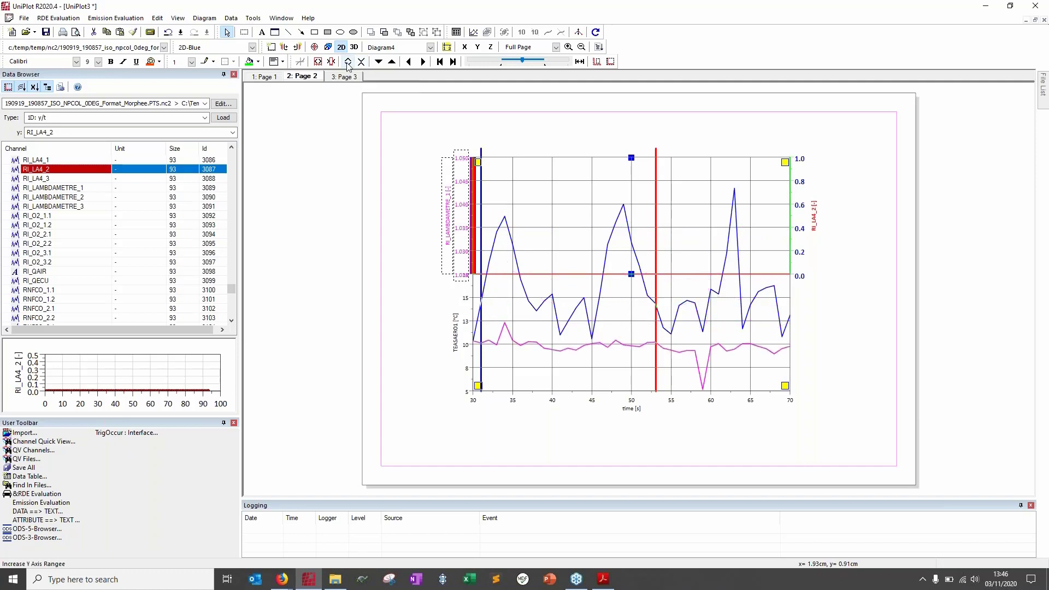
click(348, 62)
click(348, 62)
click(348, 61)
click(348, 62)
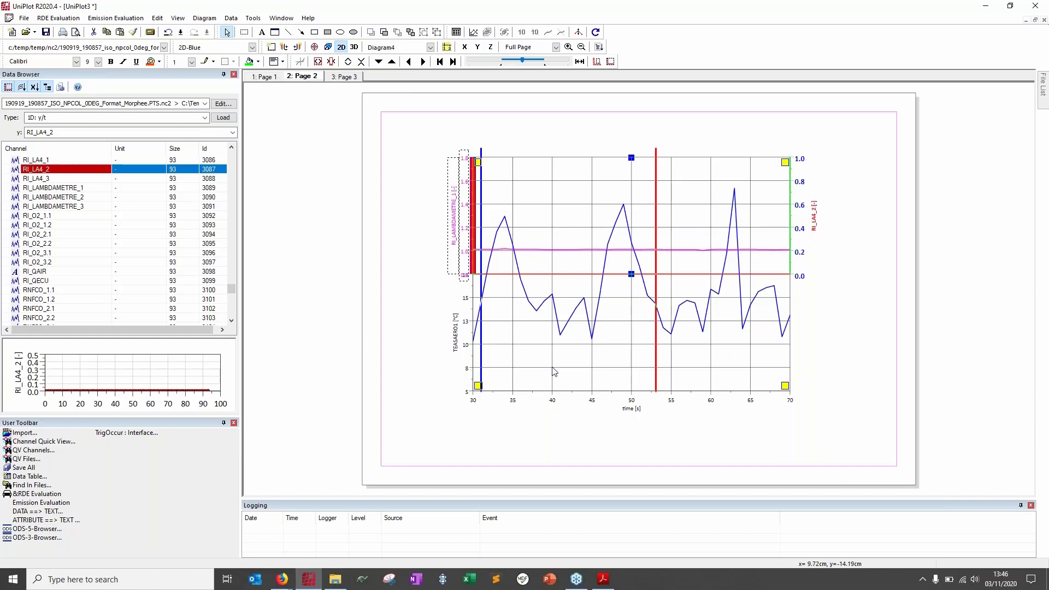
Autoscale the time axis and the RI_LAMBDAMETRE_1, TEASAERO1 and RI_LA4_2 axes one after another.
click(540, 399)
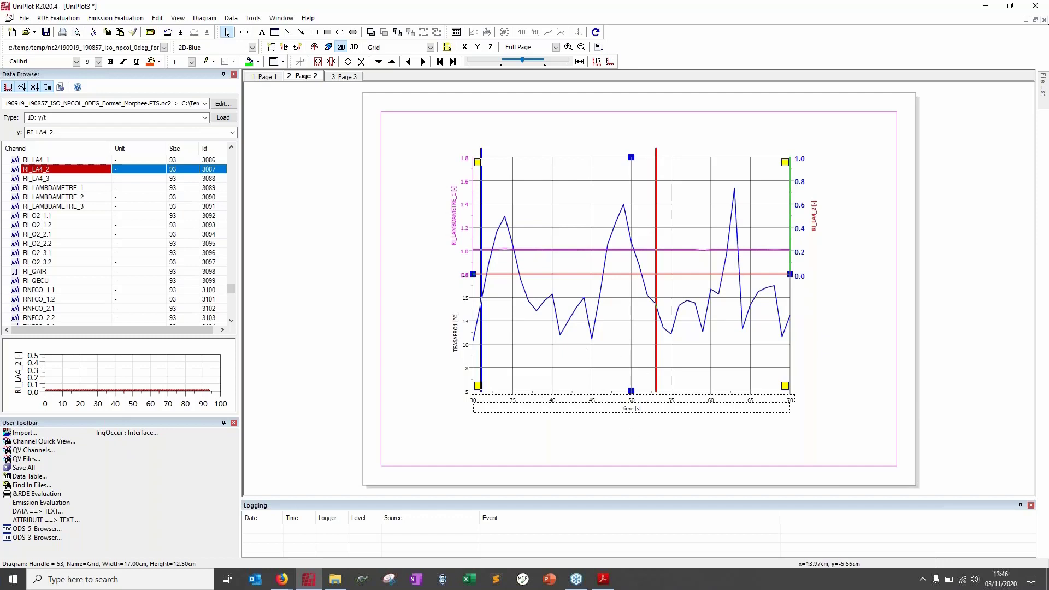
click(611, 62)
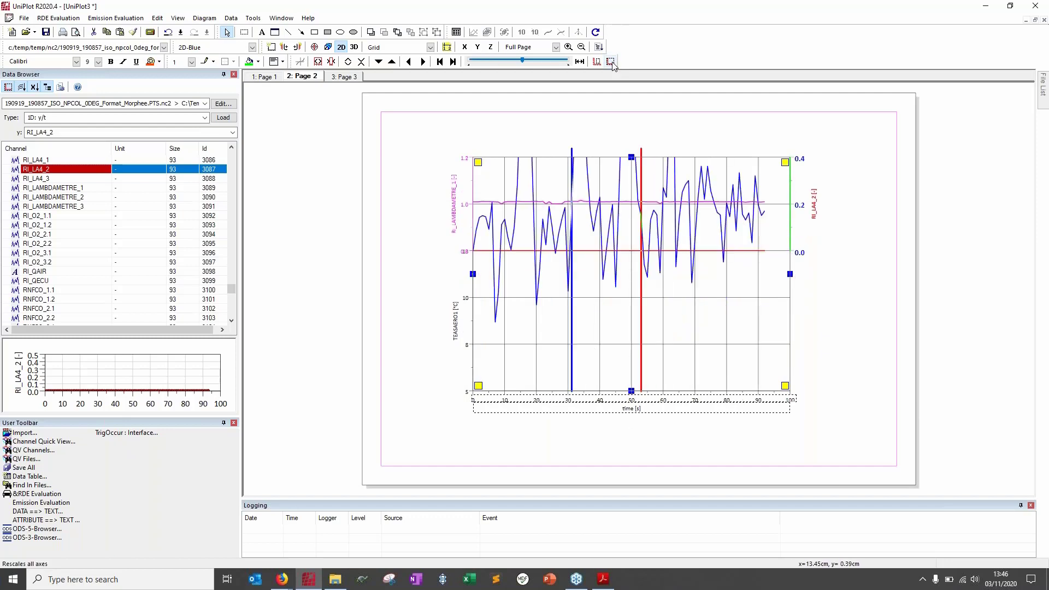
click(465, 204)
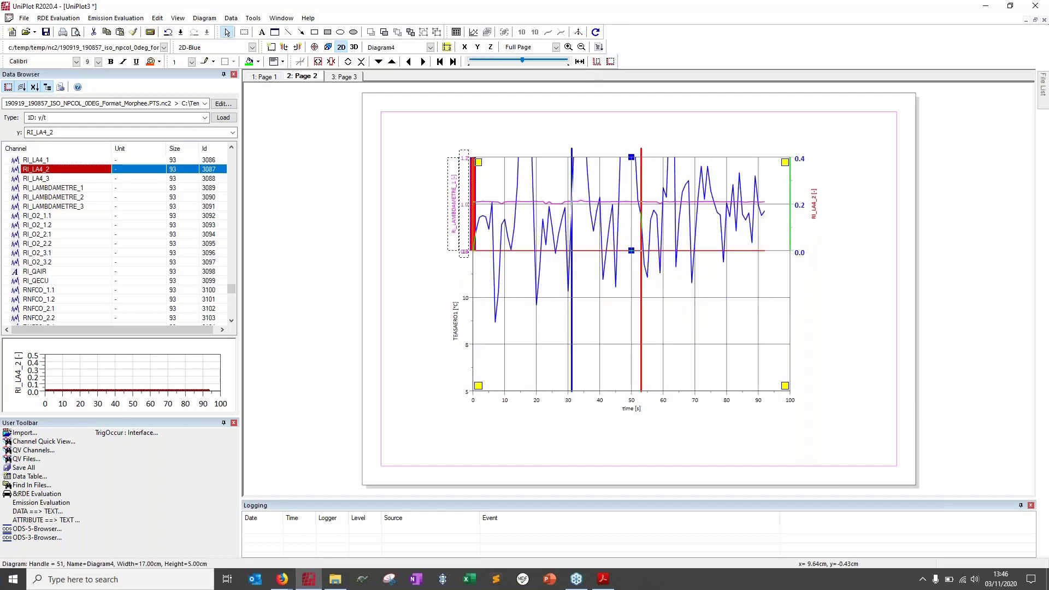
click(610, 61)
click(468, 297)
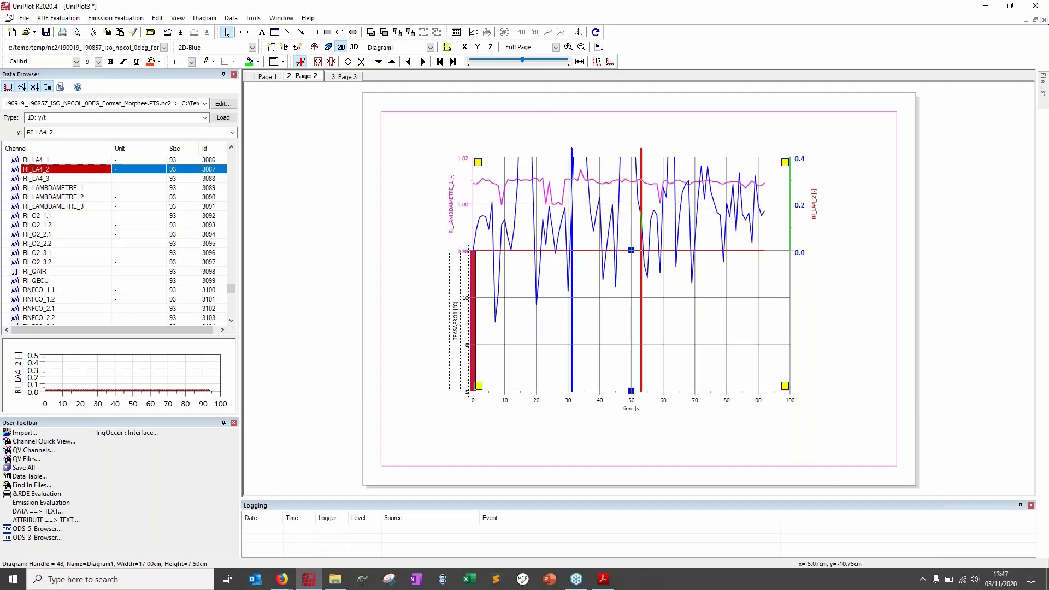
click(610, 61)
key(Tab)
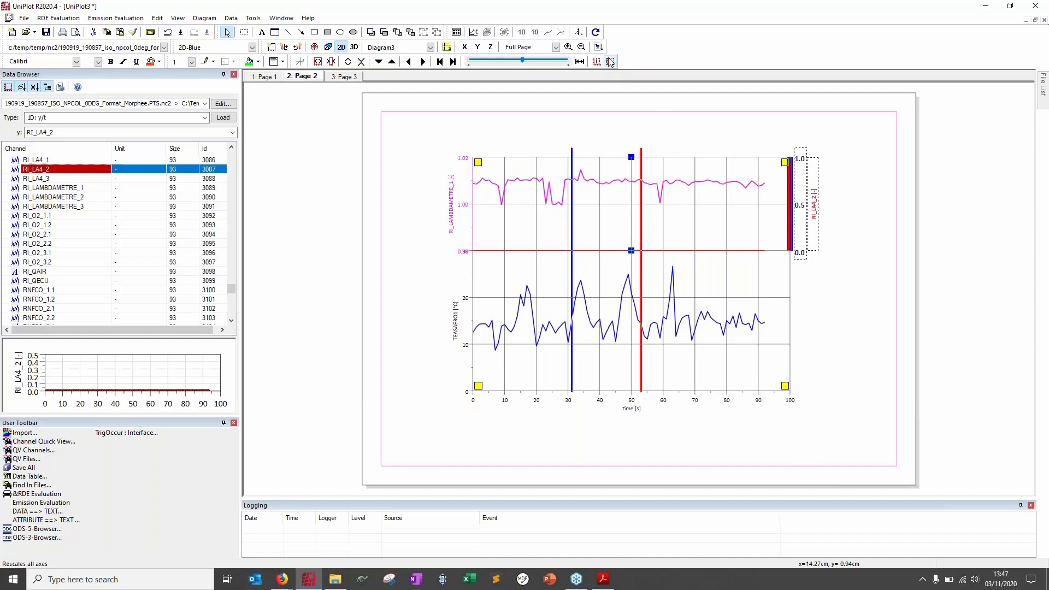
Select the TEASAERO1, RI_LAMBDAMETRE_1 and RI_LA4_2 axes together, and clear the selection again.
click(454, 216)
click(460, 326)
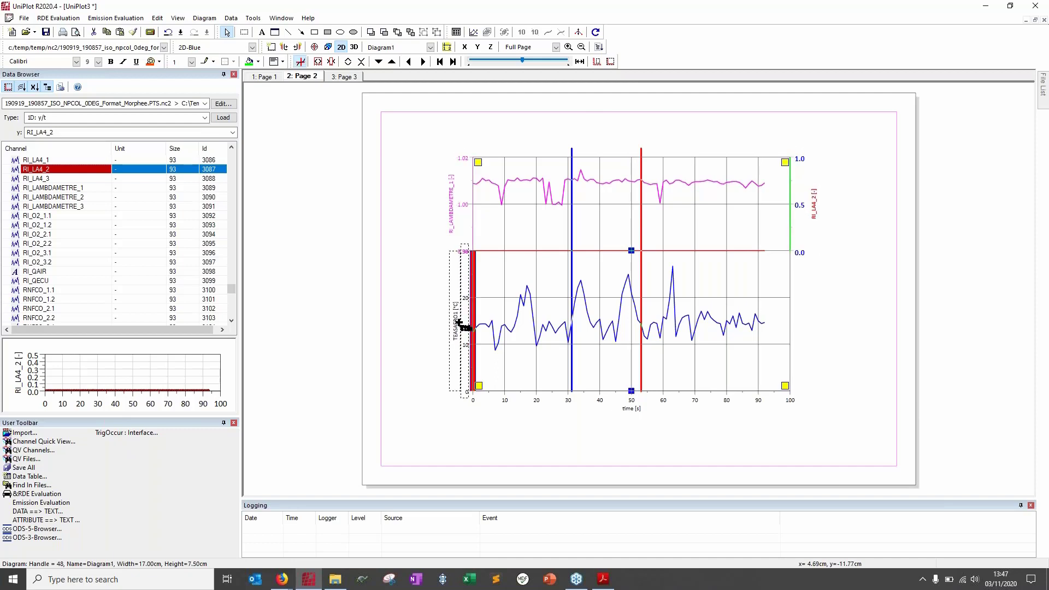
click(467, 219)
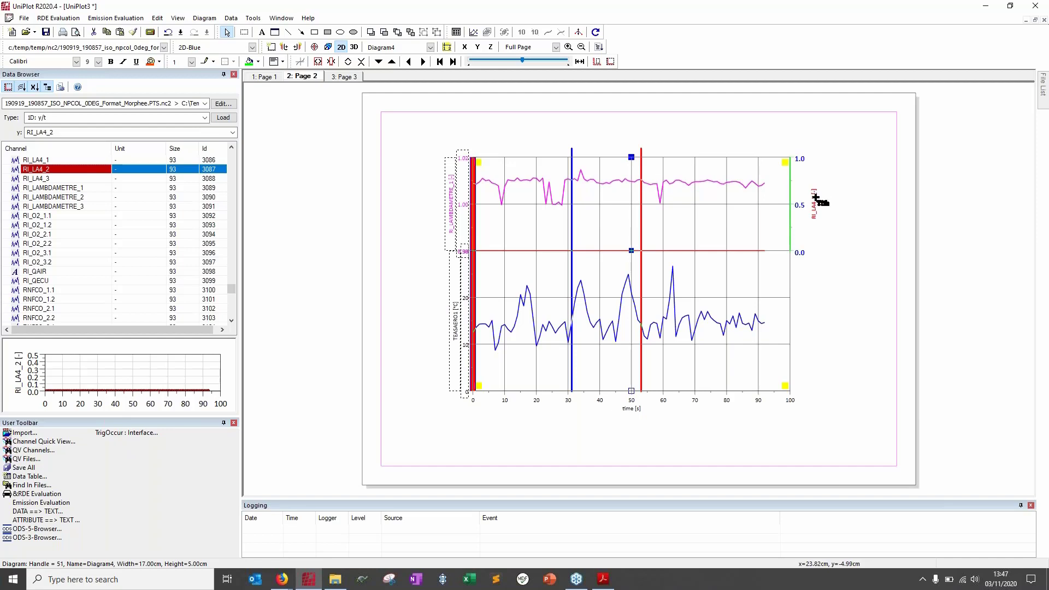
click(816, 205)
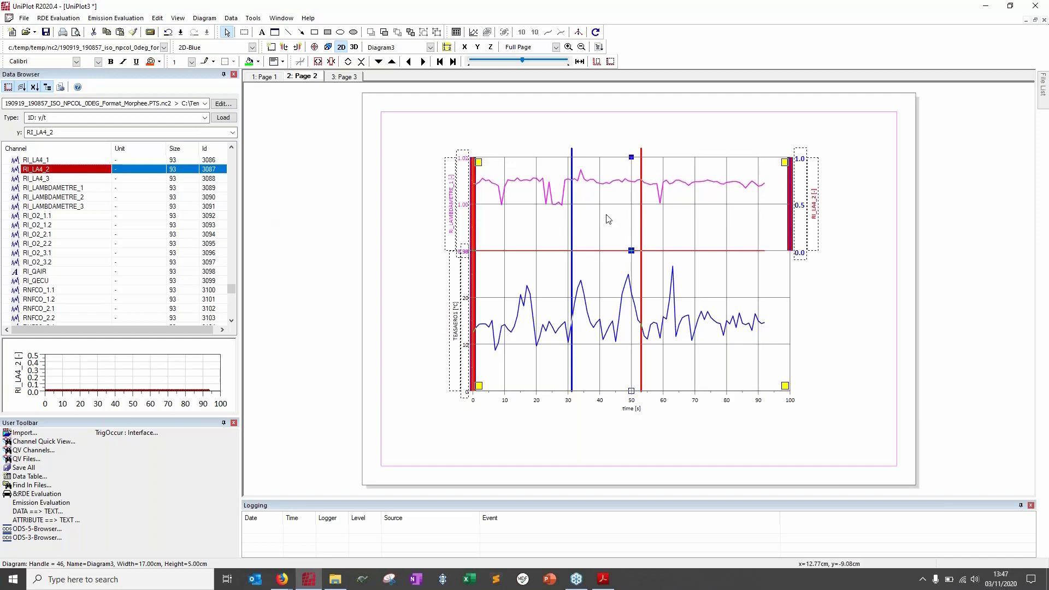
click(415, 159)
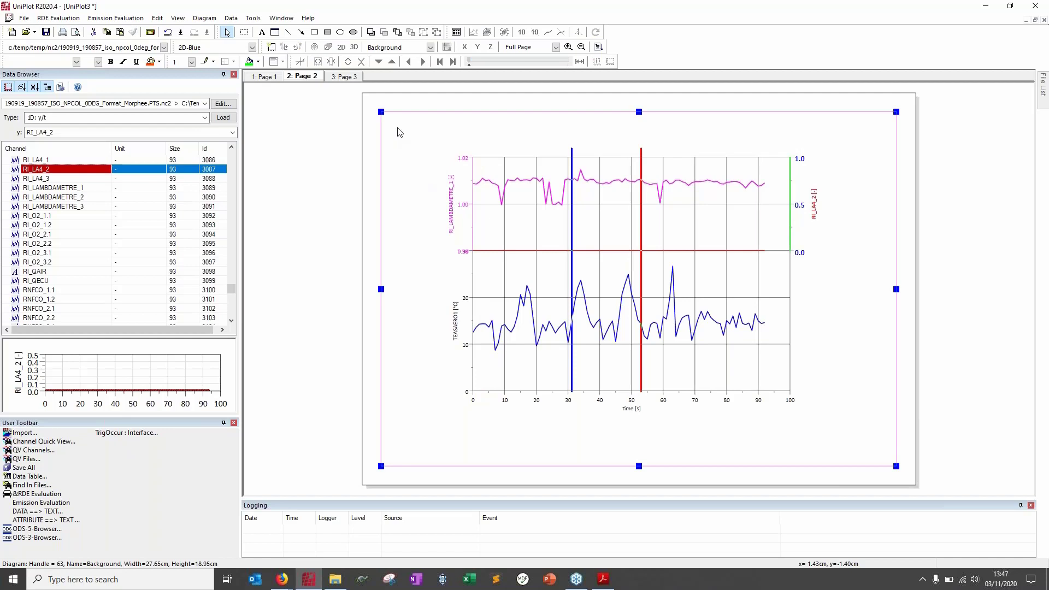
Select the RI_LAMBDAMETRE_1 and TEASAERO1 curves together and set their line style to PS_DASHED.
click(485, 184)
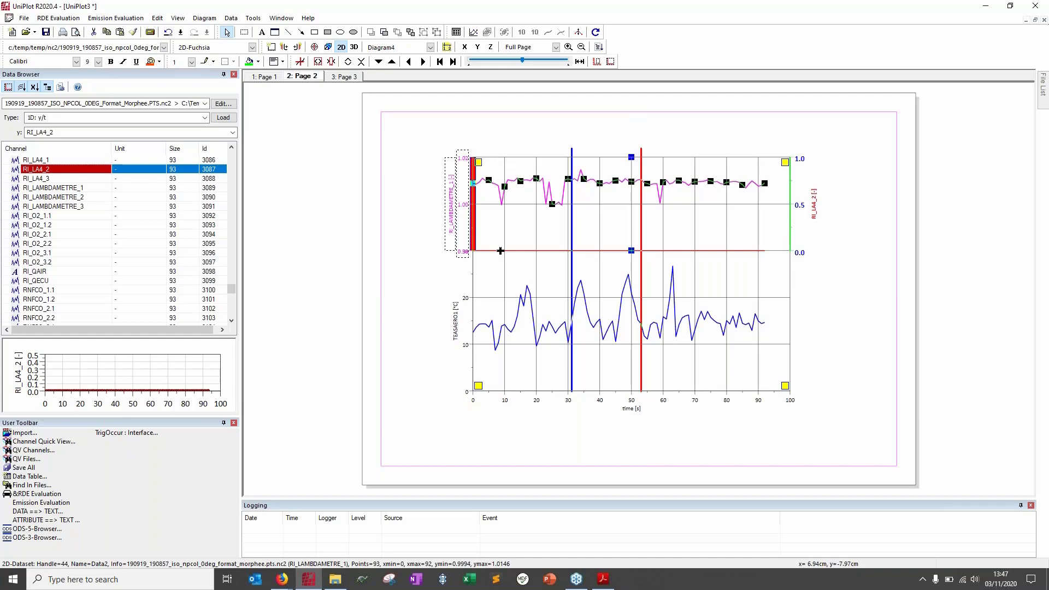
shift+click(522, 294)
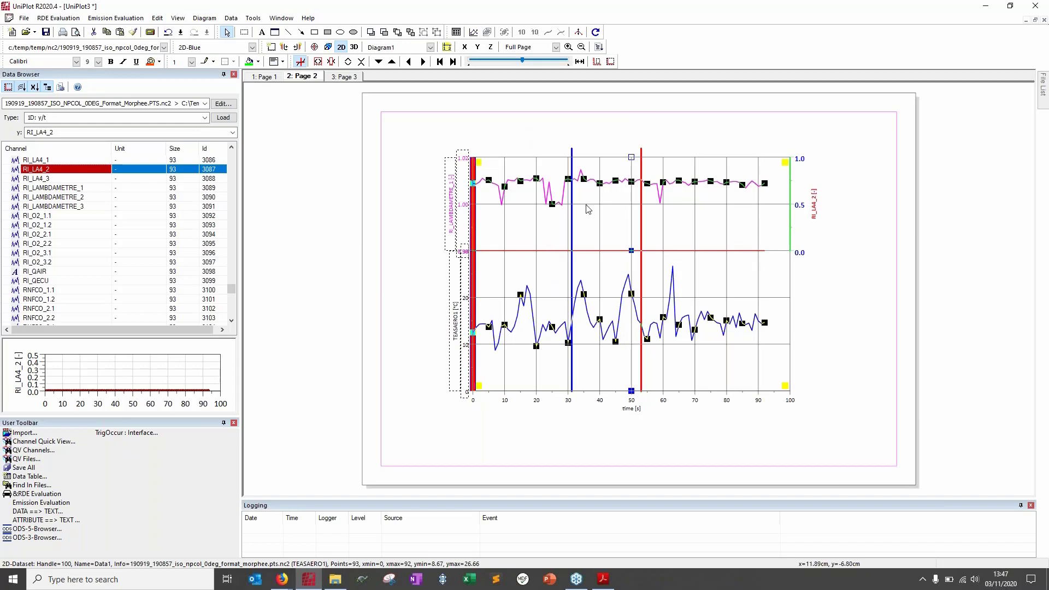
click(539, 177)
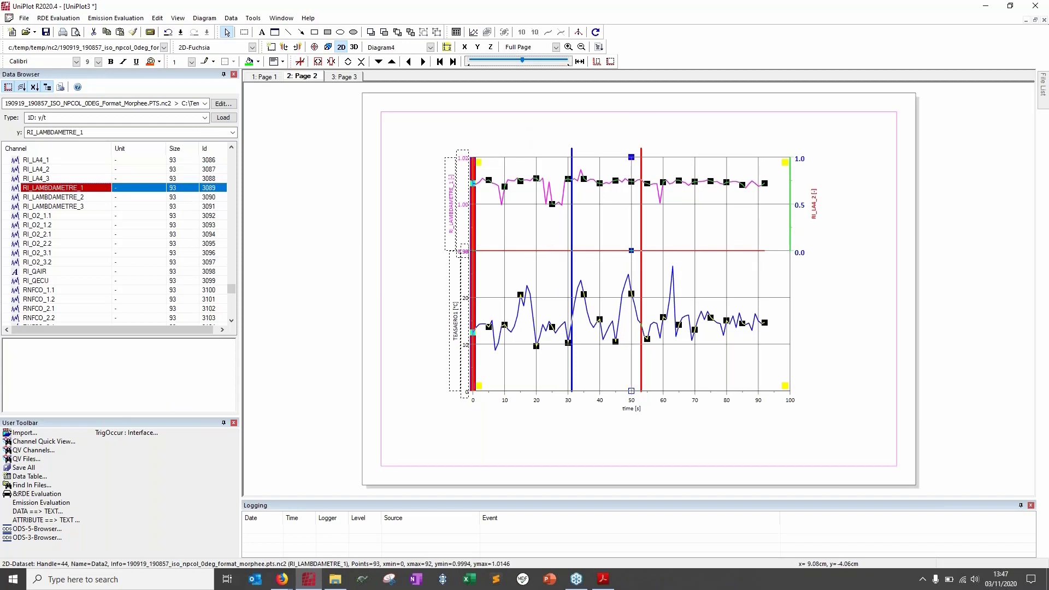
right_click(539, 177)
key(Escape)
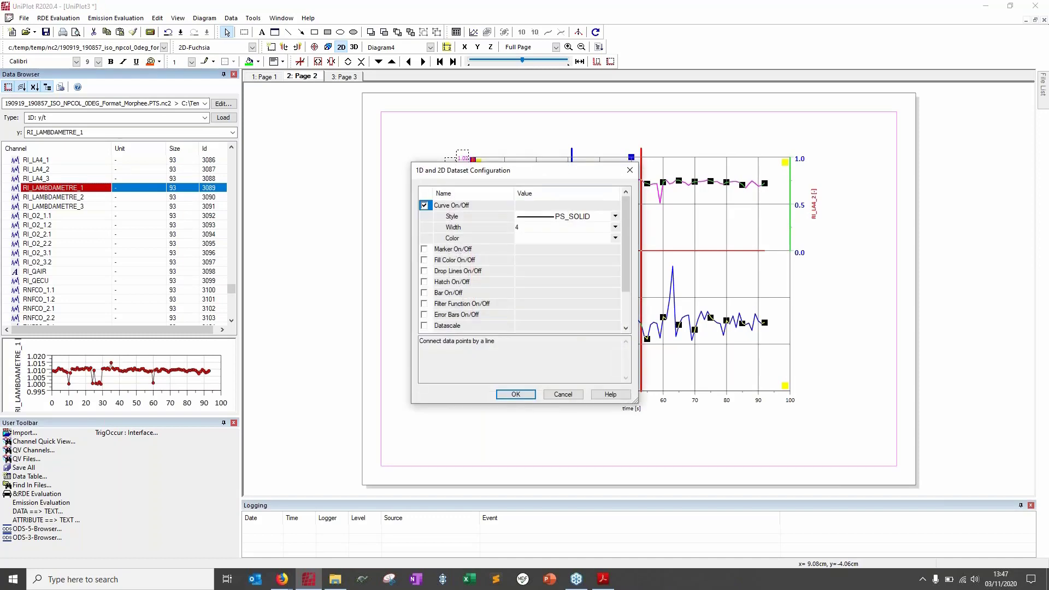
drag(628, 261, 612, 229)
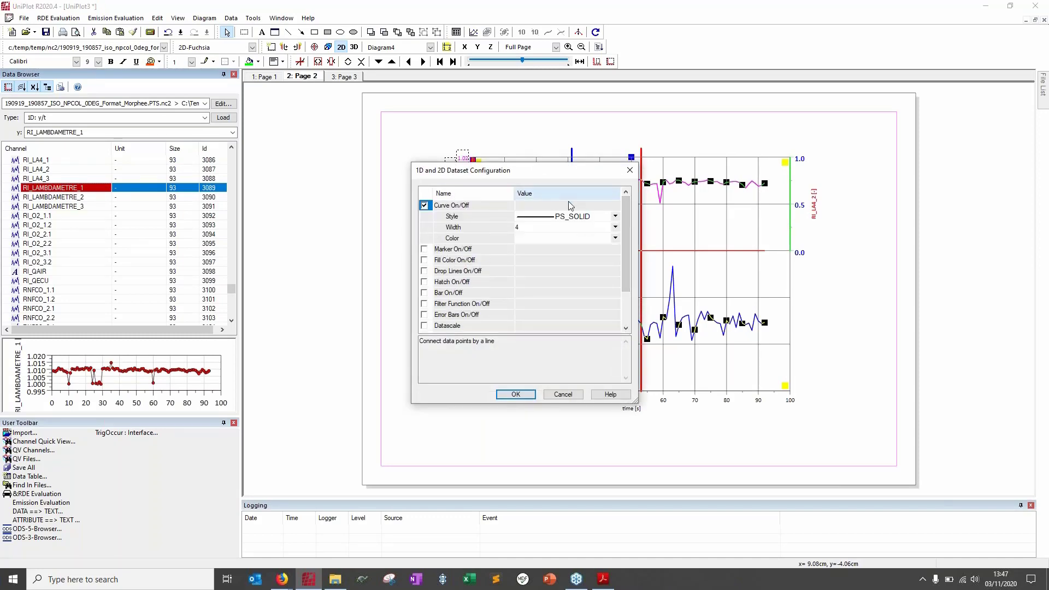
click(616, 217)
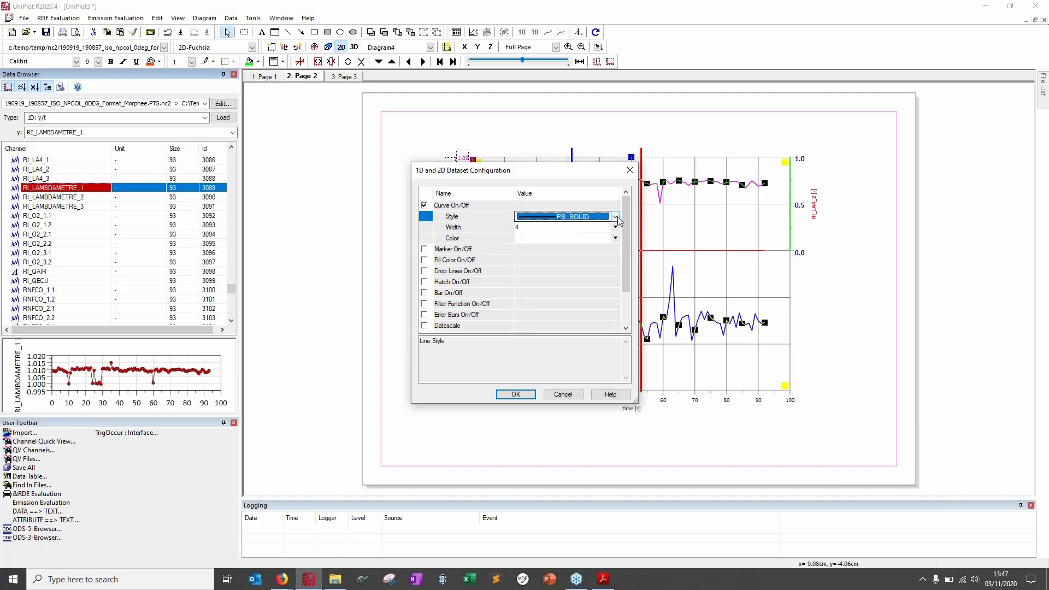
click(616, 217)
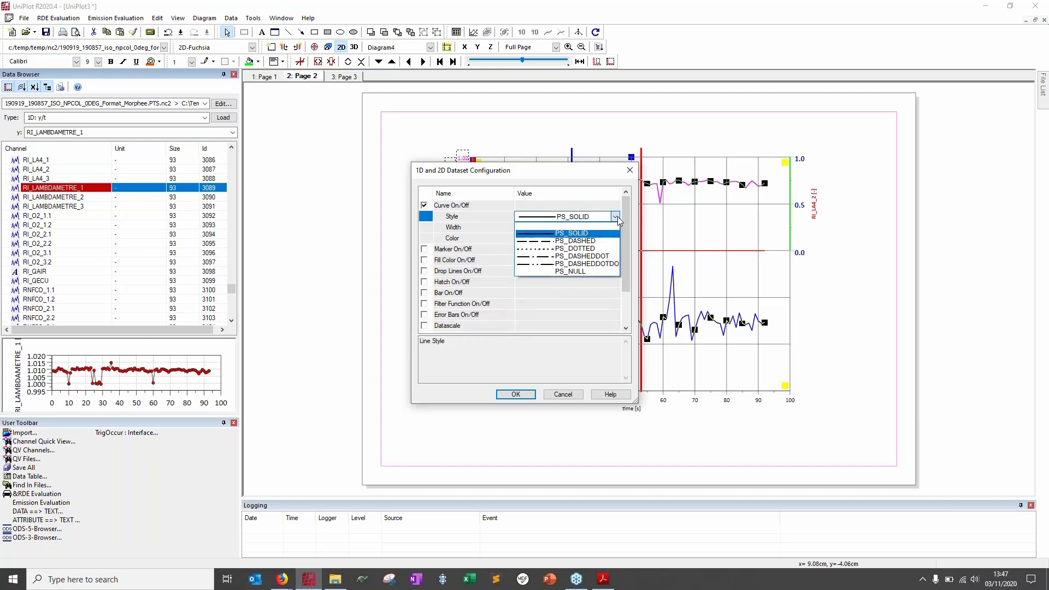
click(601, 243)
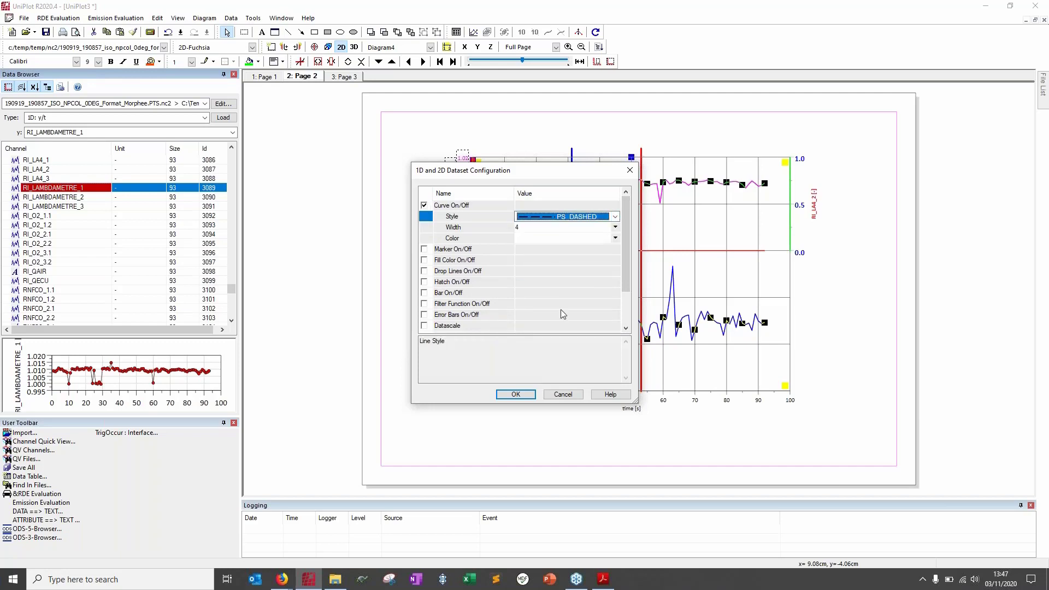
click(523, 399)
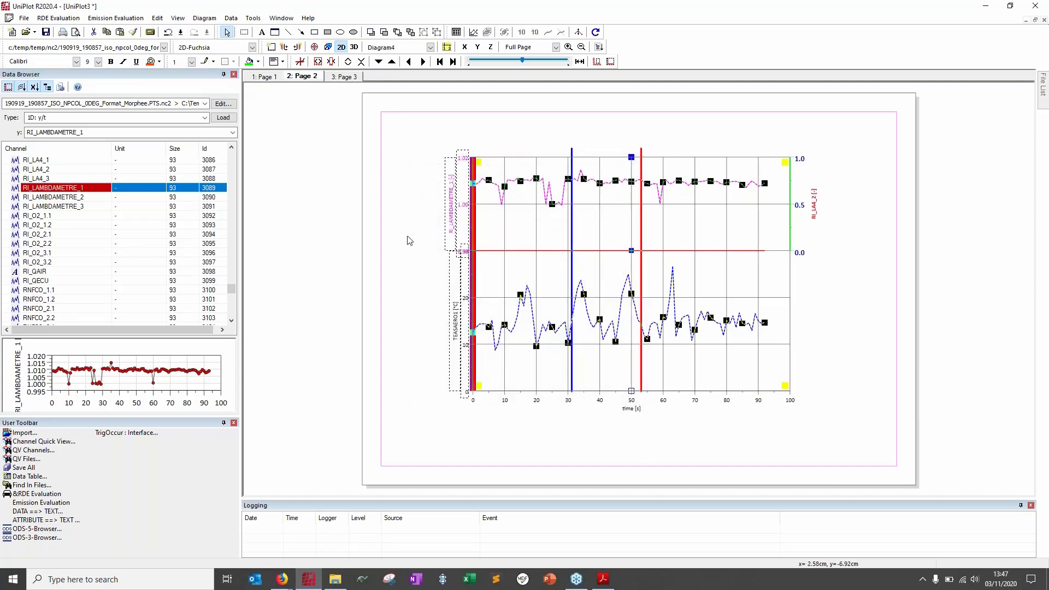
click(409, 240)
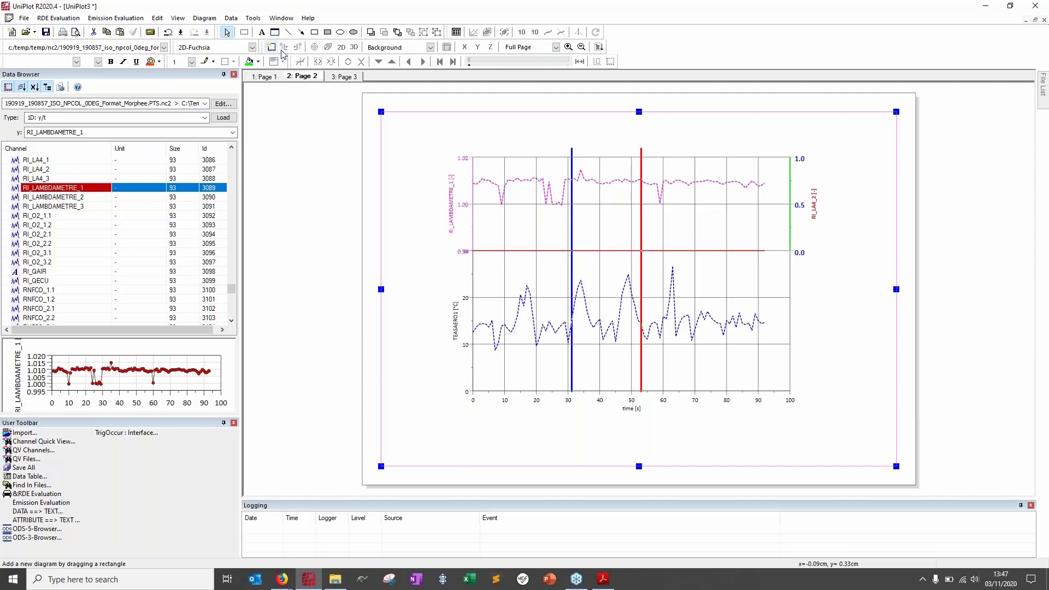
Scroll the TEASAERO1 axis up by one step, and down until it spans -20 to 10.
click(513, 241)
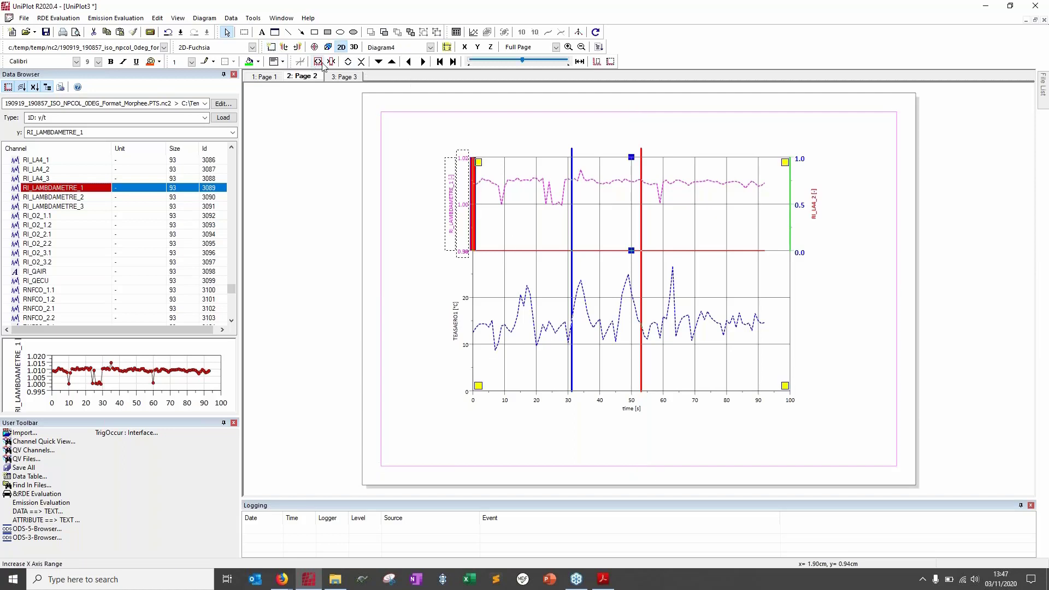
click(378, 61)
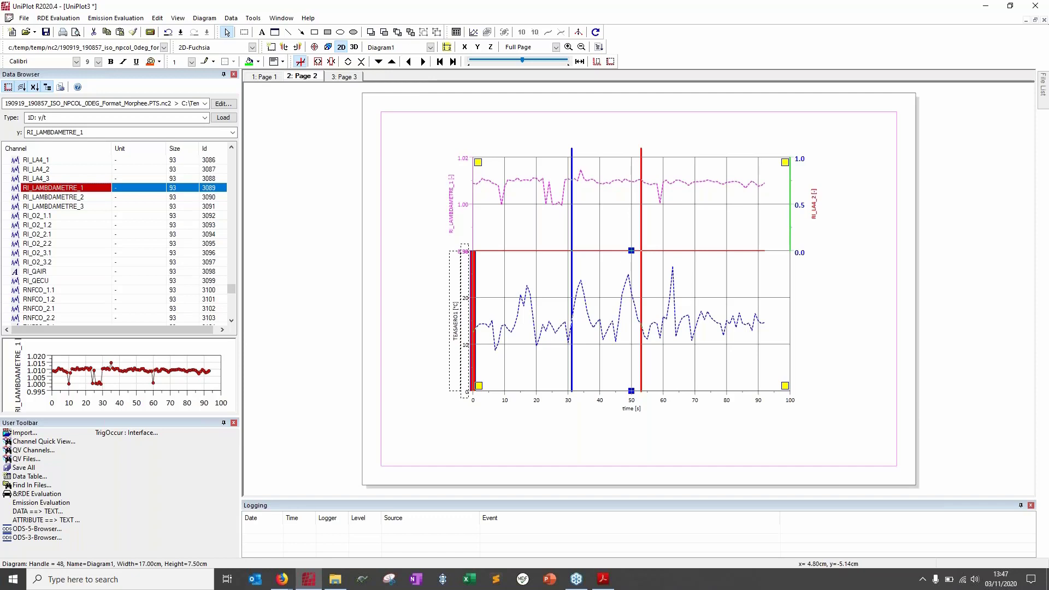
click(393, 62)
click(379, 61)
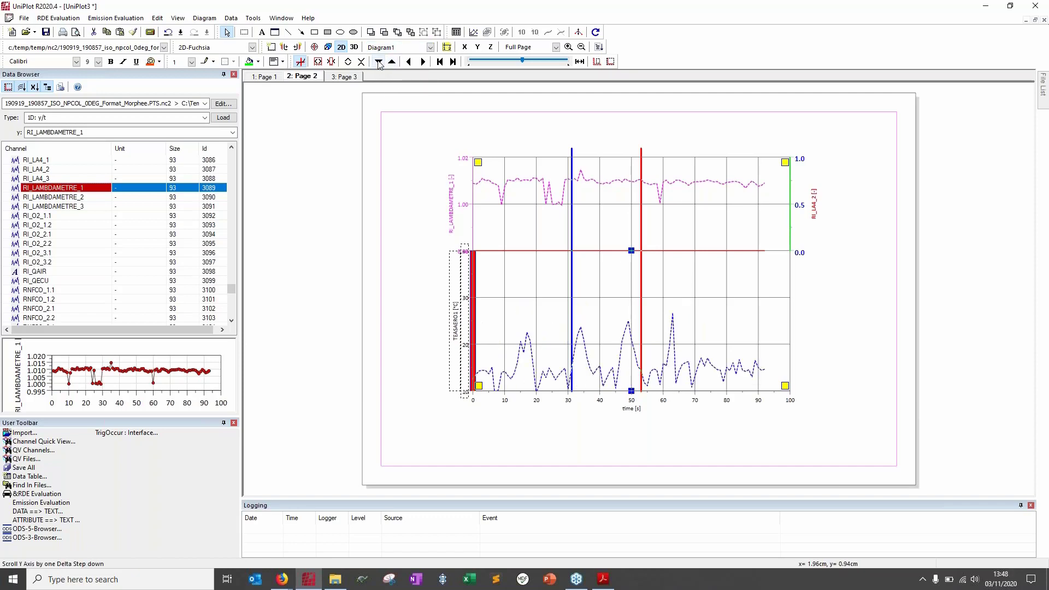
click(378, 61)
click(378, 61)
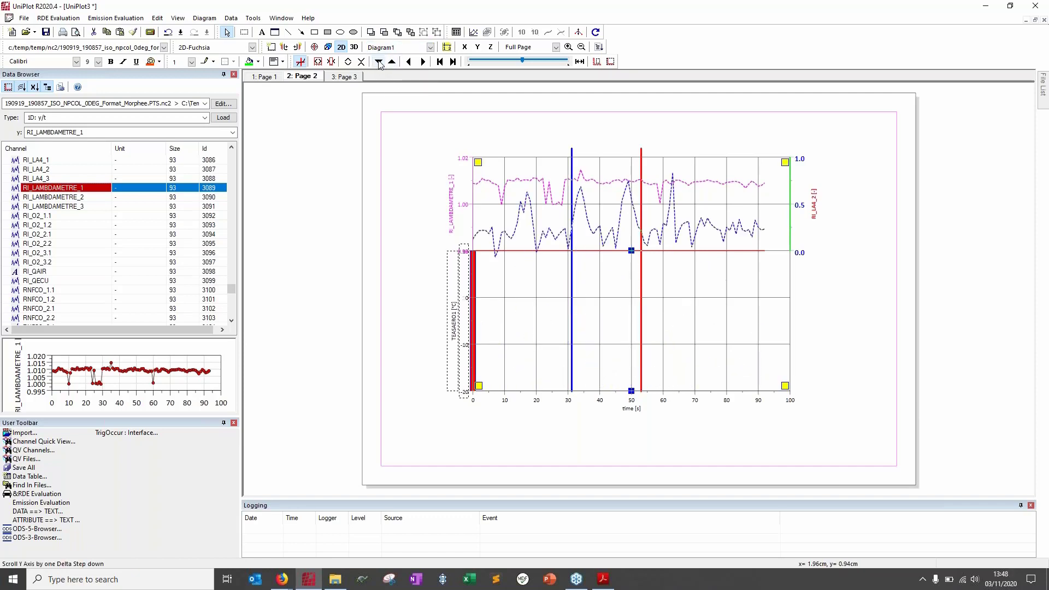
Scroll the time axis stepwise to 40–140 s and back to -10–90 s, and rescale all axes.
click(424, 62)
click(424, 62)
click(424, 62)
click(424, 62)
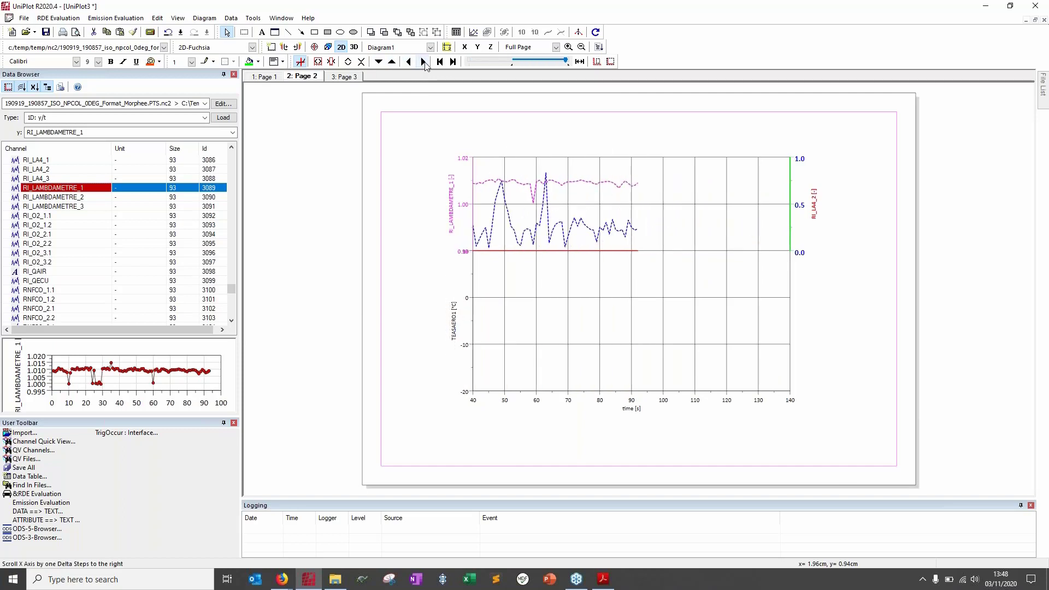
click(410, 62)
click(409, 62)
click(410, 61)
click(410, 62)
click(410, 62)
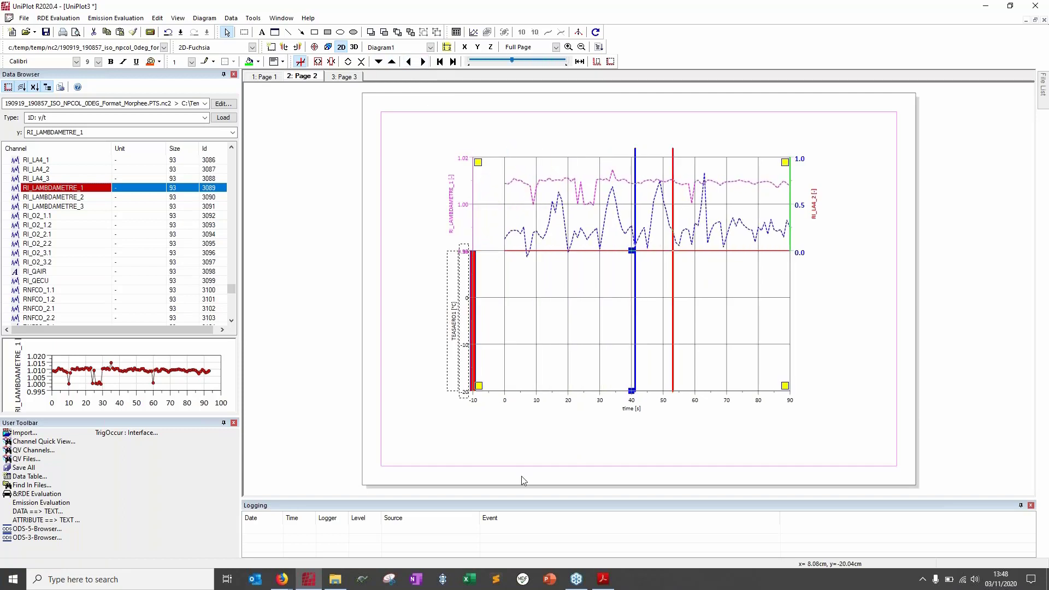
click(609, 63)
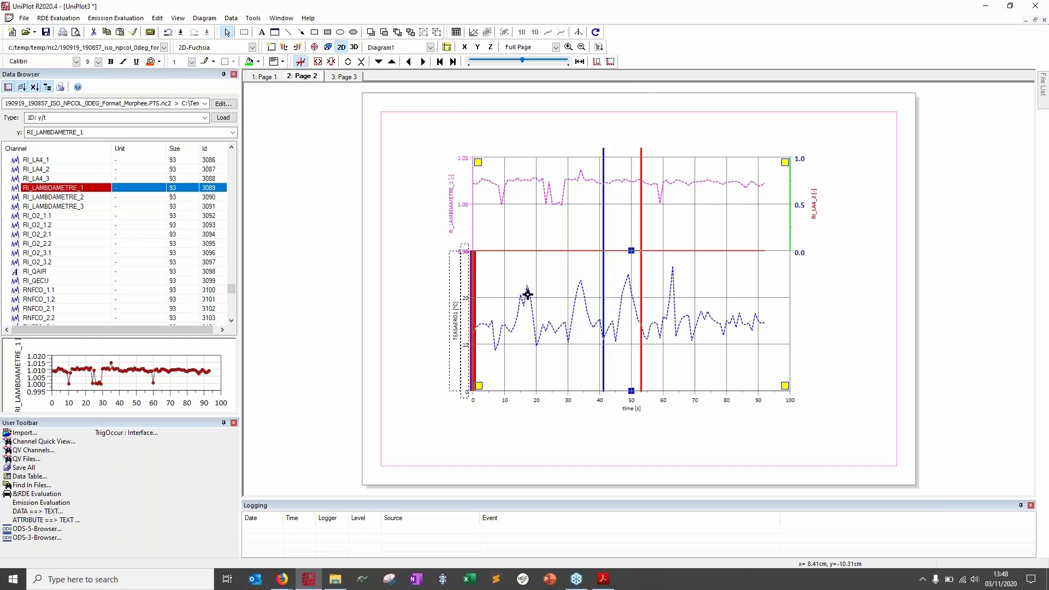
Set the time axis maximum to 10 and its delta to 1 in the X-axis parameters.
click(498, 405)
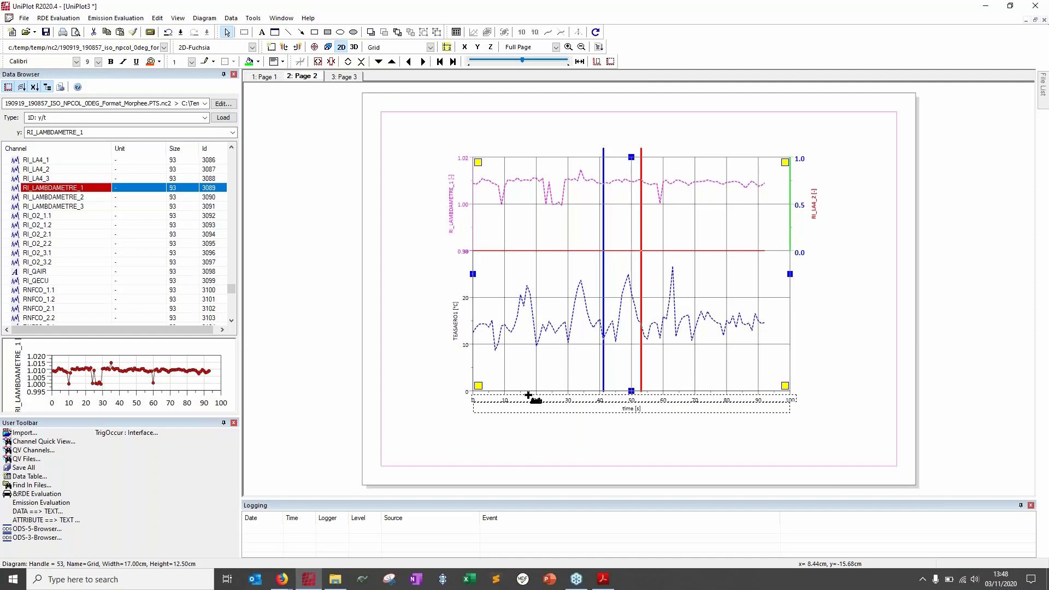
click(465, 47)
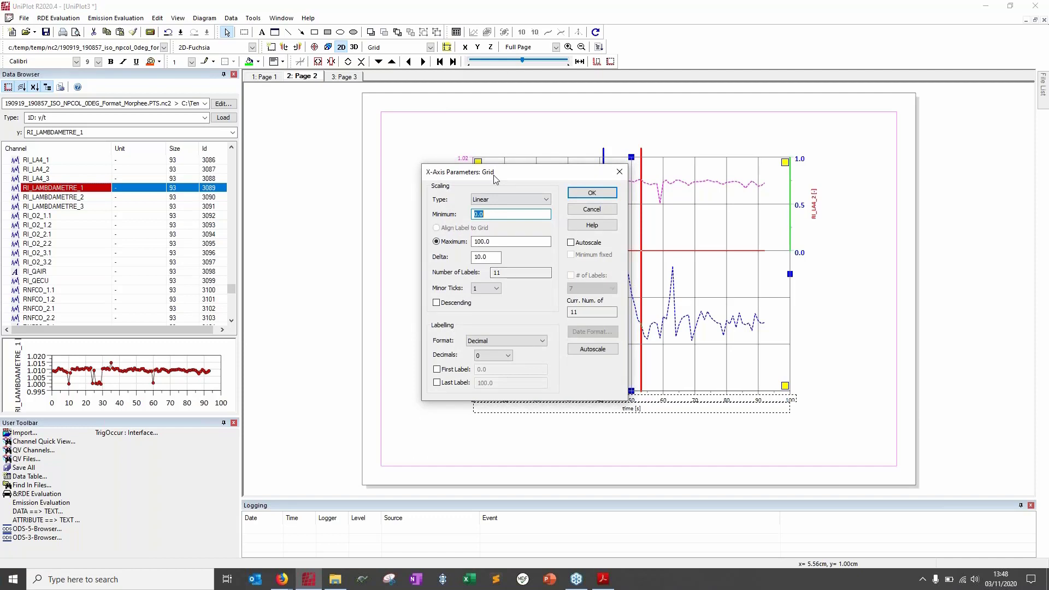
drag(456, 172, 271, 150)
drag(315, 221, 284, 216)
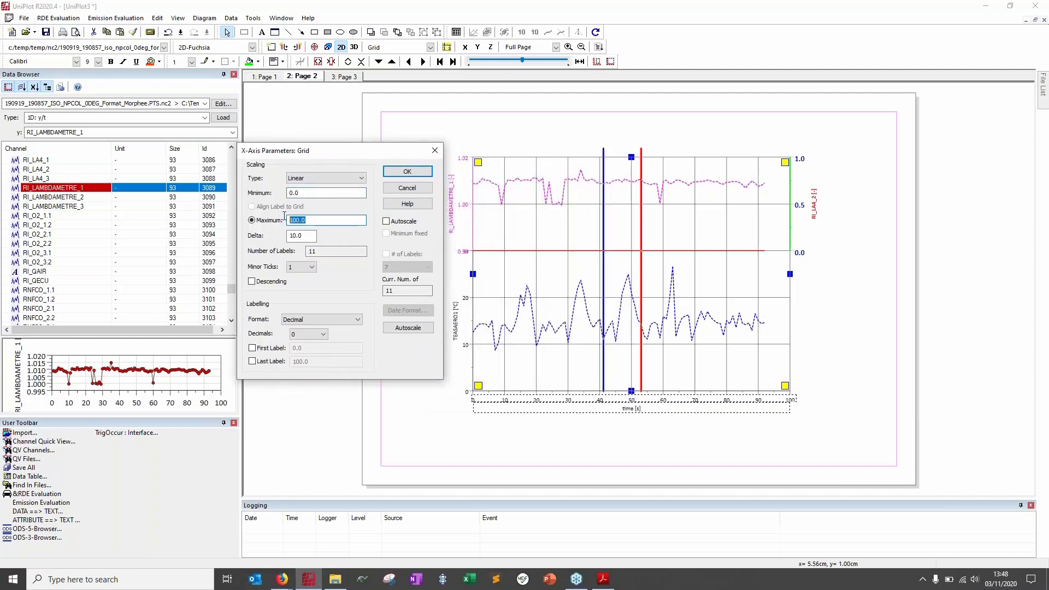
text(10)
key(Tab)
text(1)
click(407, 171)
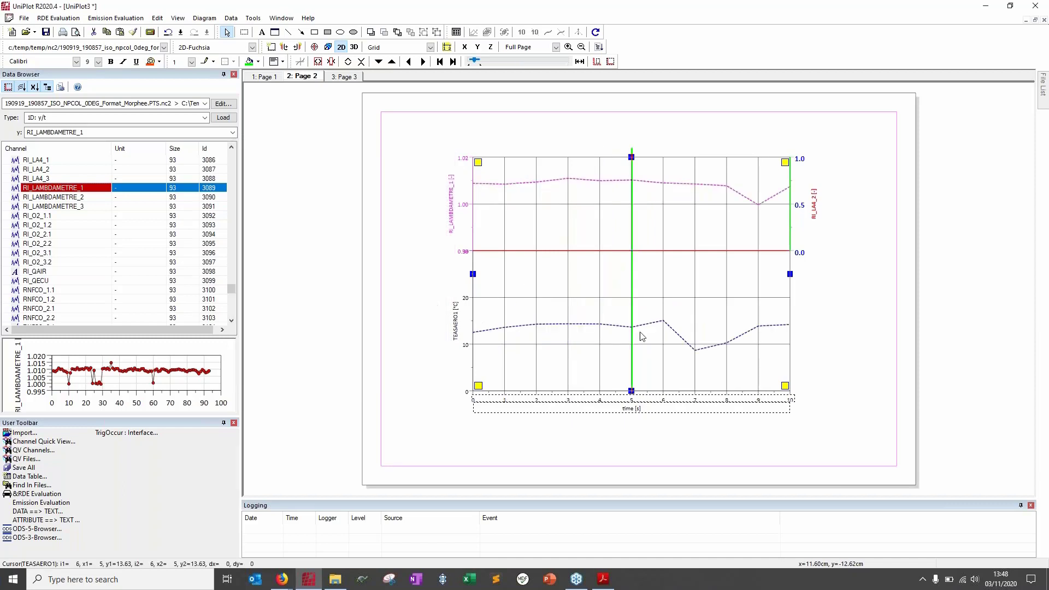
click(583, 424)
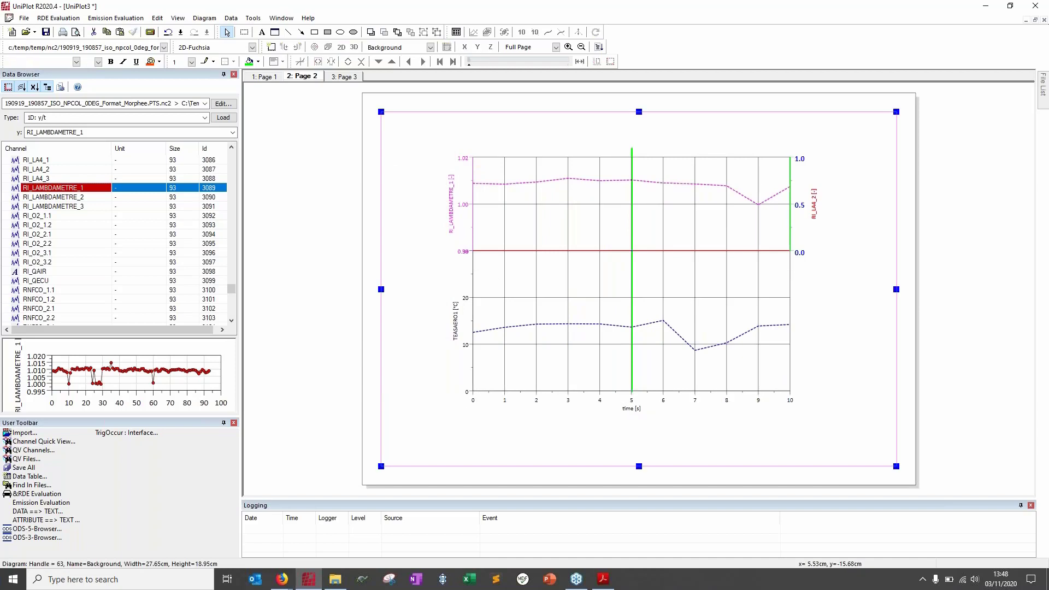
Set the font size of the time axis labels and title to 18.
click(719, 403)
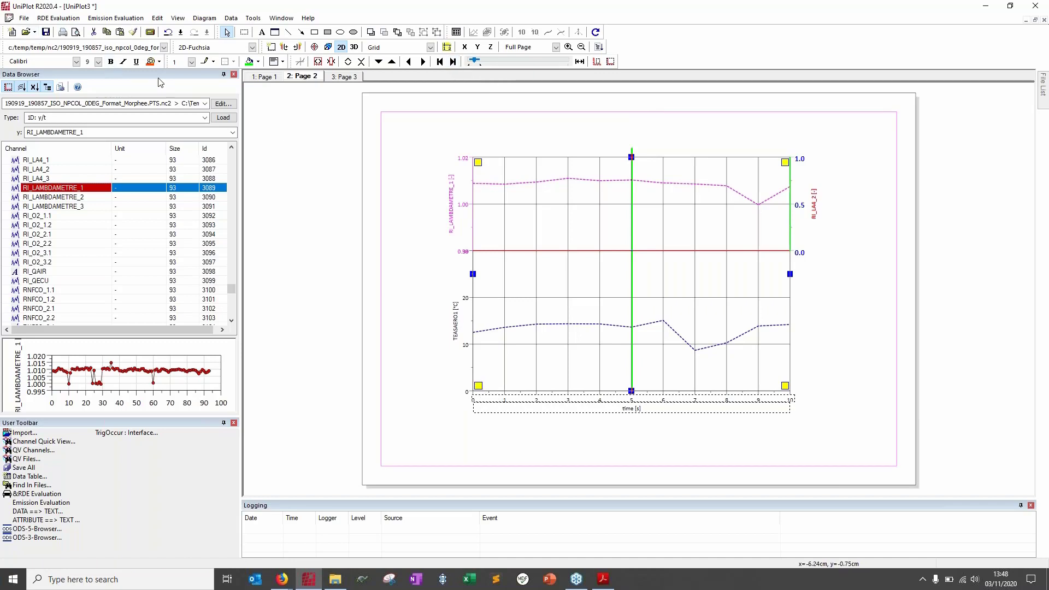
click(98, 63)
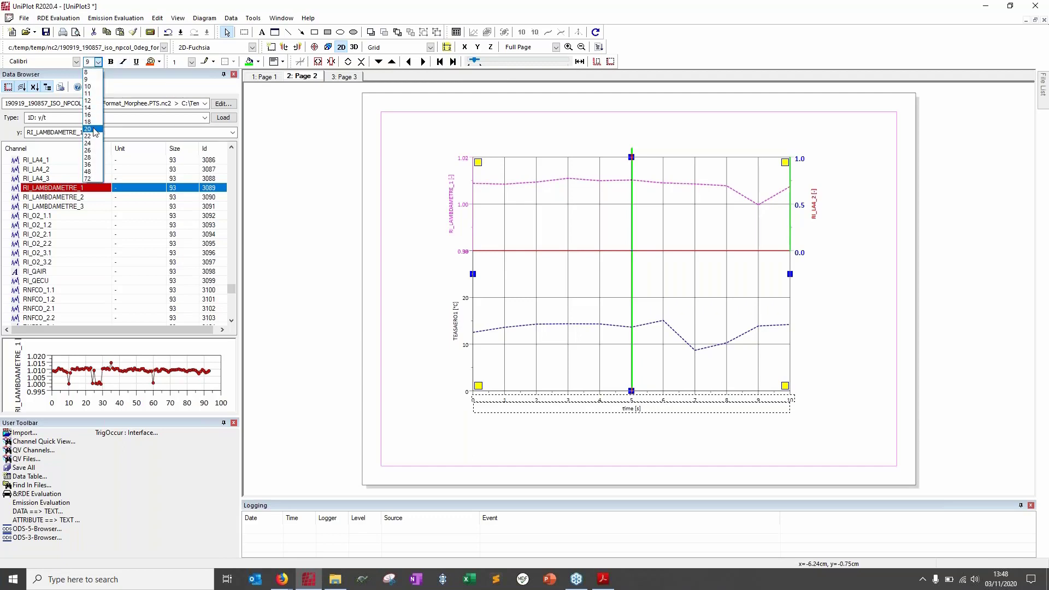
click(95, 119)
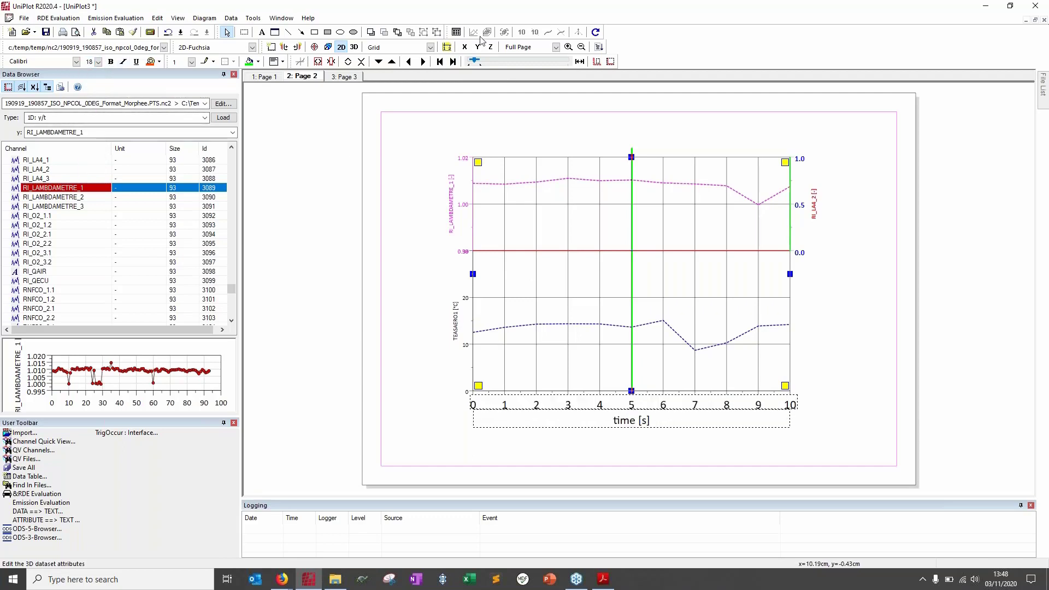
Page the time axis forward in full 10-second ranges until it shows 70–80 s.
click(452, 62)
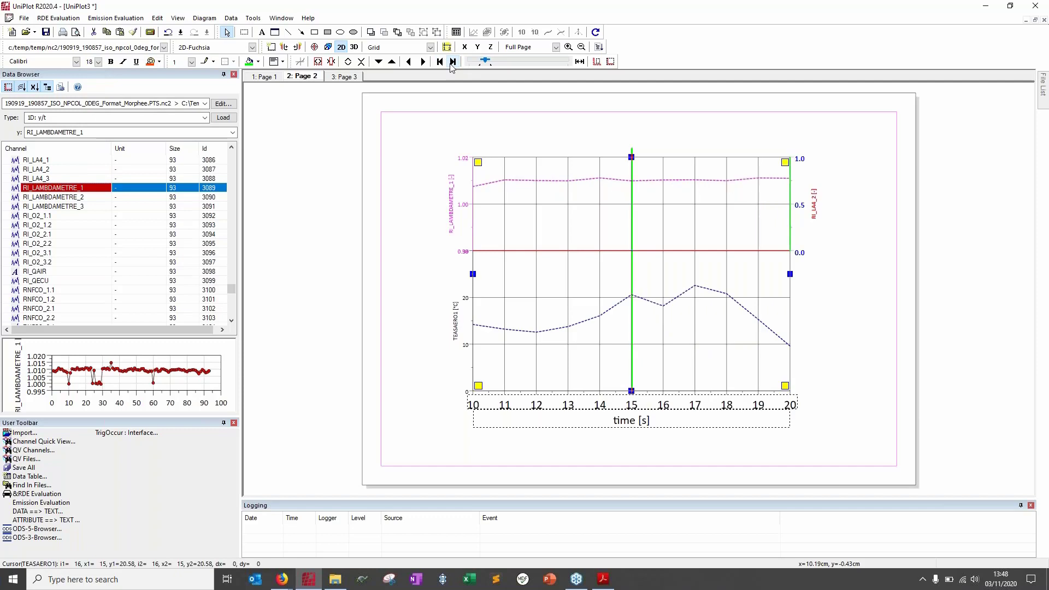
click(452, 62)
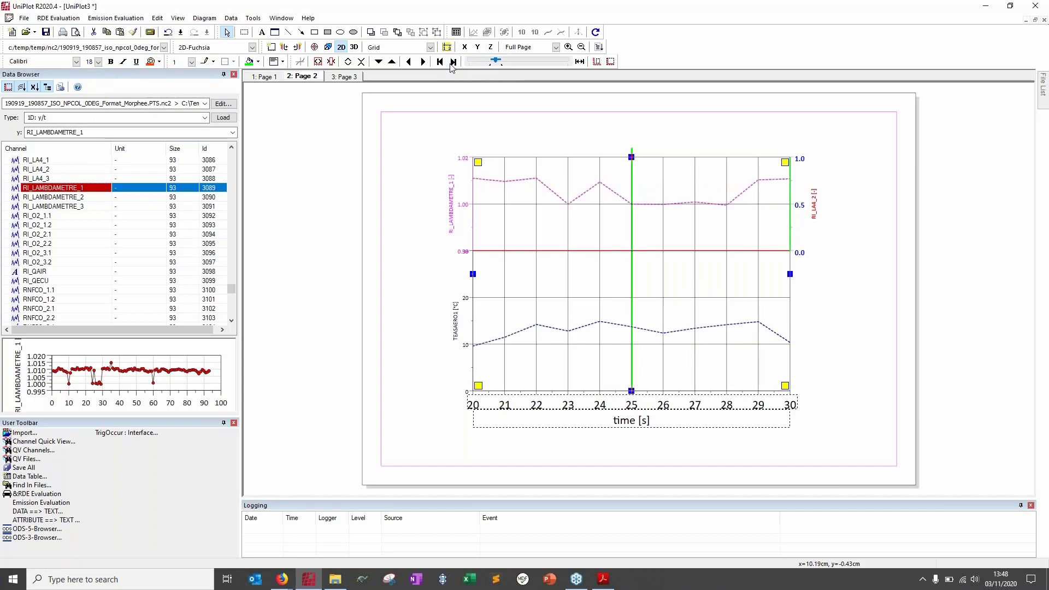
click(451, 62)
click(451, 62)
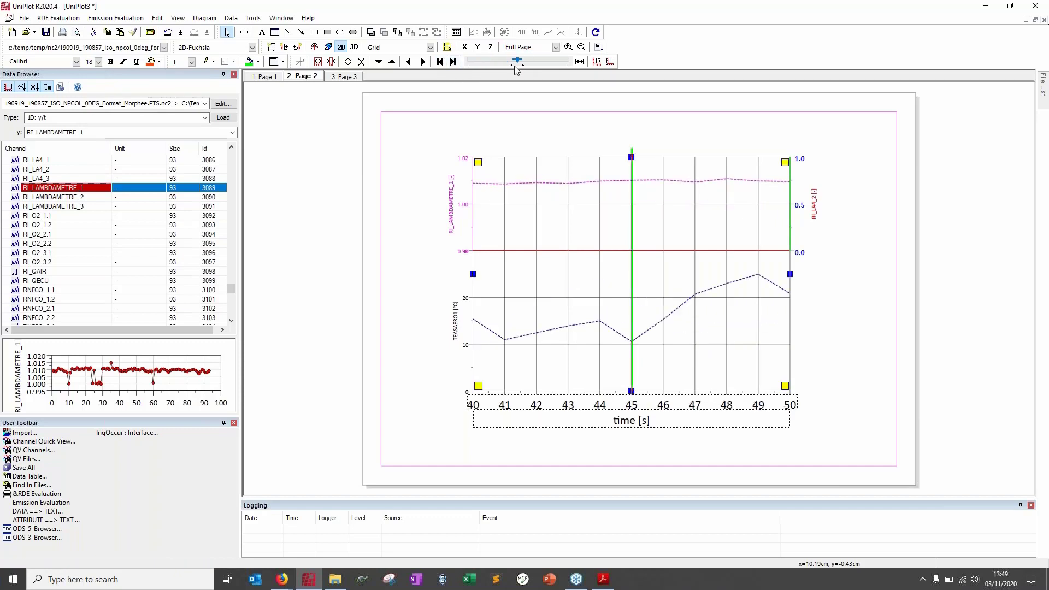
click(453, 62)
click(453, 62)
click(452, 62)
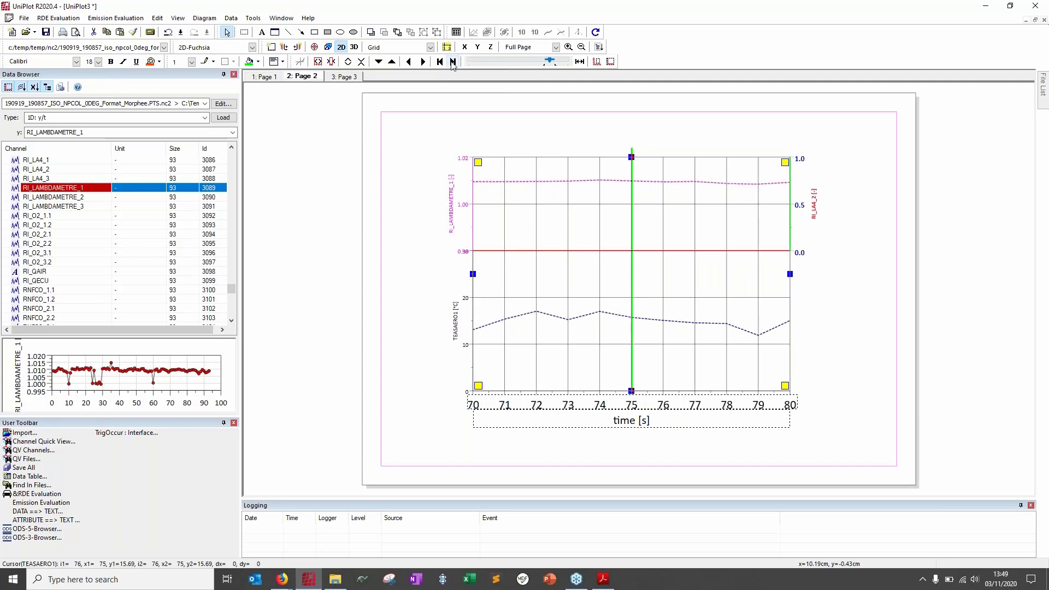
Rescale all axes of the diagrams and select the TEASAERO1 axis.
click(610, 62)
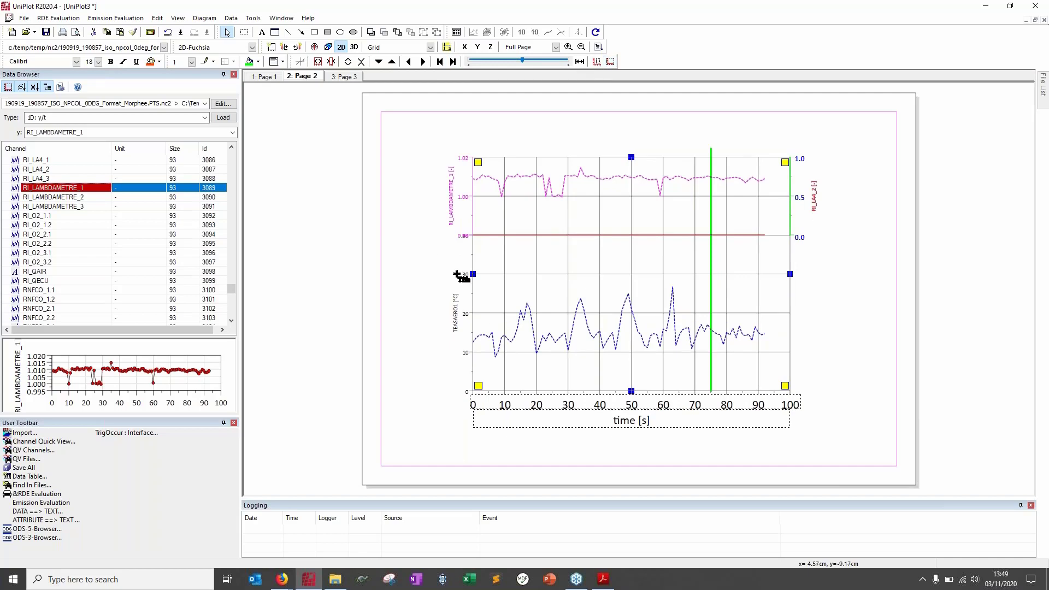
click(467, 311)
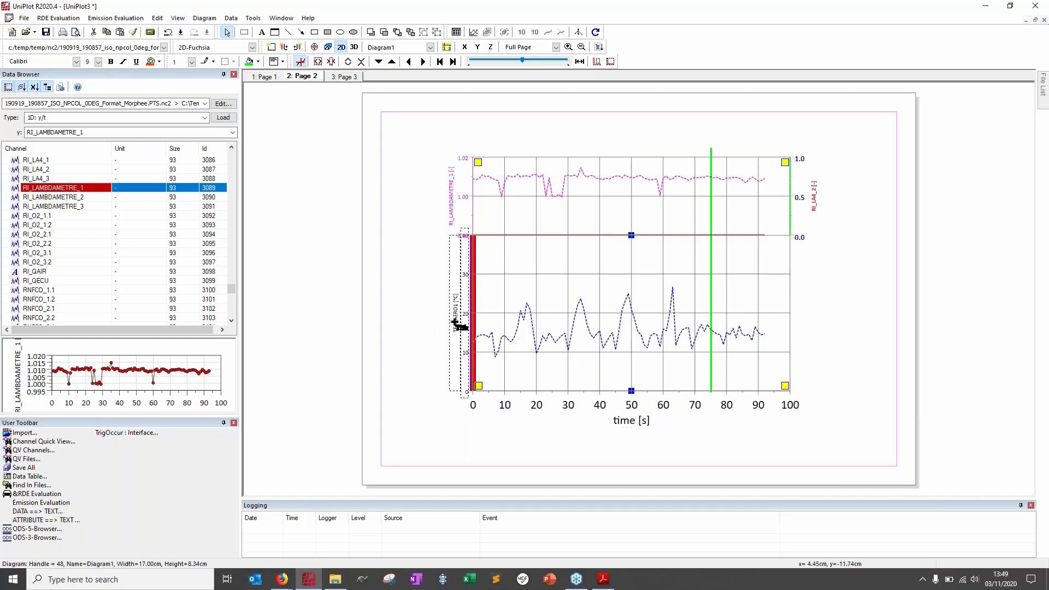
Zoom the TEASAERO1 axis into a narrow band around the middle of the curve, and autoscale the axes back to full range.
click(597, 63)
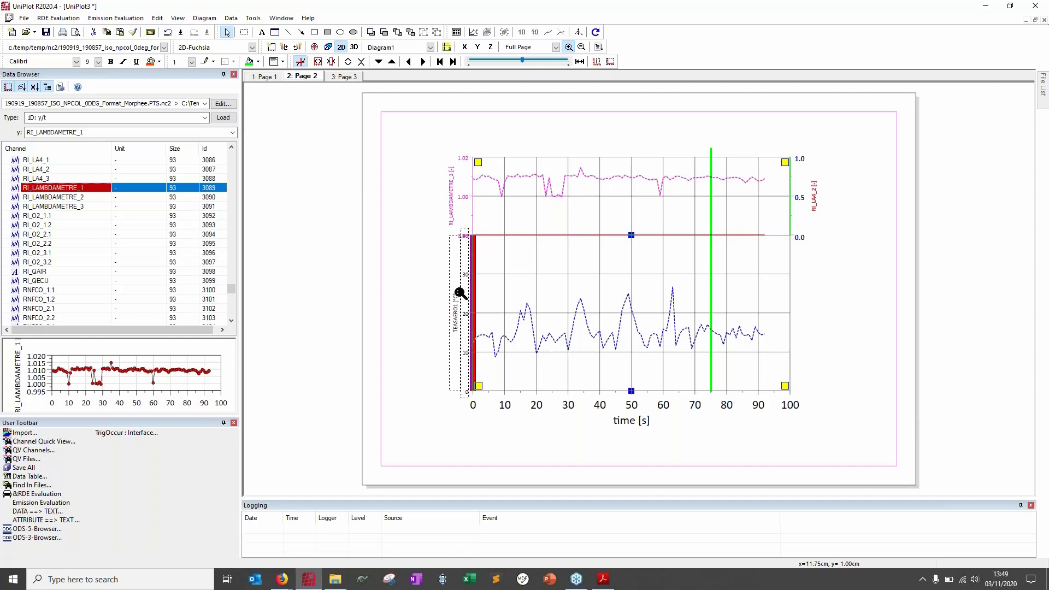
drag(475, 330, 792, 341)
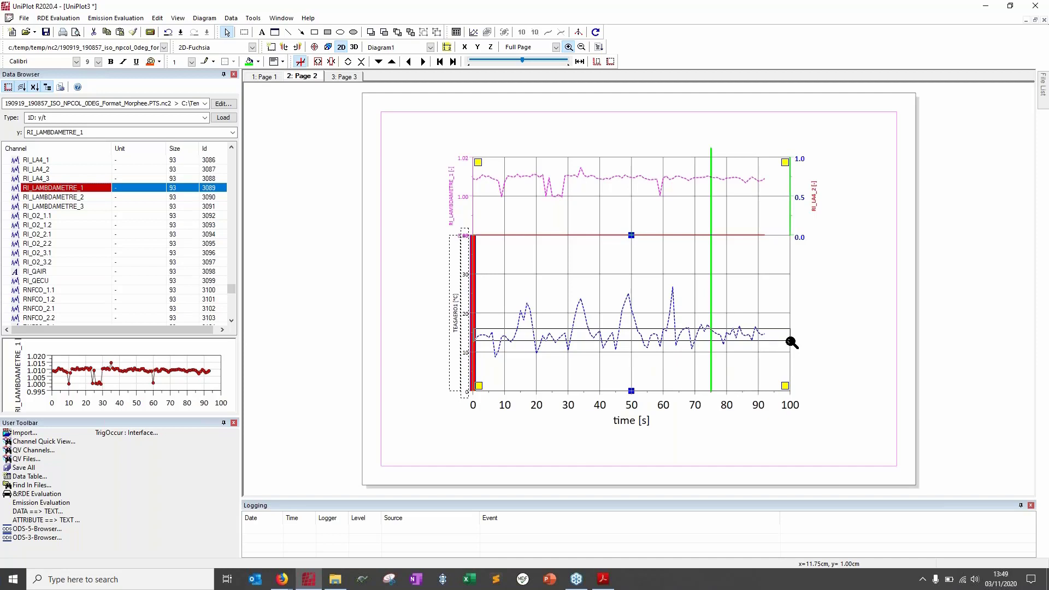
drag(791, 342, 791, 342)
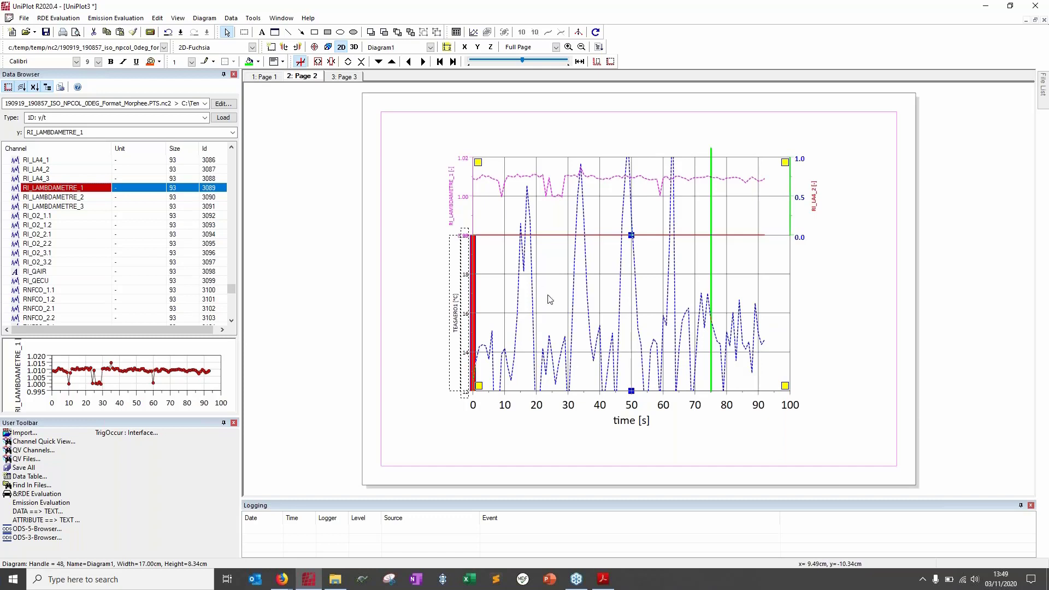
click(612, 62)
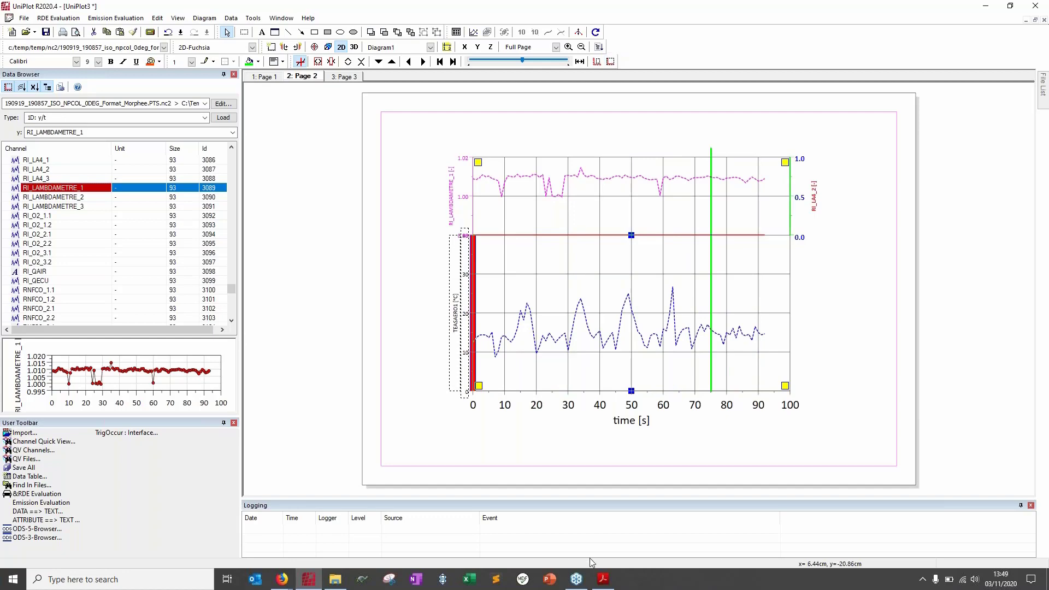
Compare the Data Browser slide in Acrobat Reader with the diagram types offered in UniPlot's Data Browser, keeping 1D: y/t.
click(604, 579)
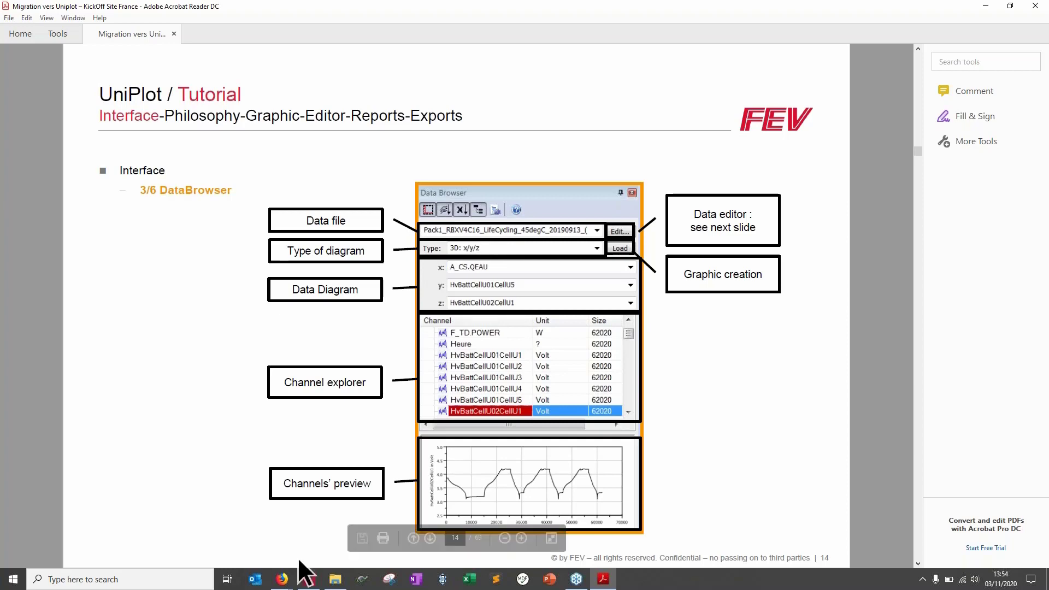
click(309, 579)
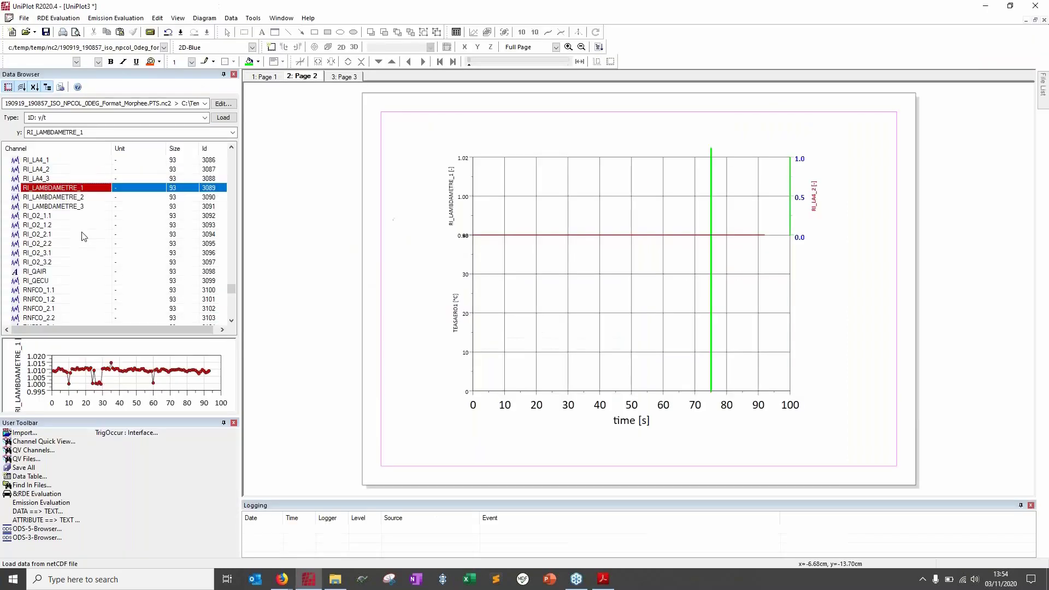
click(205, 117)
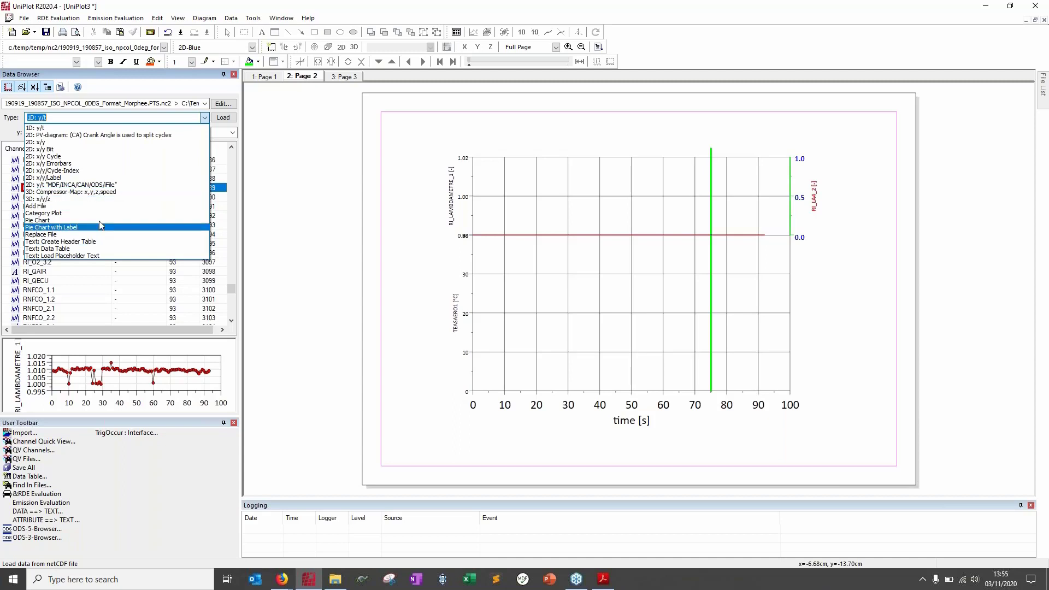
click(269, 215)
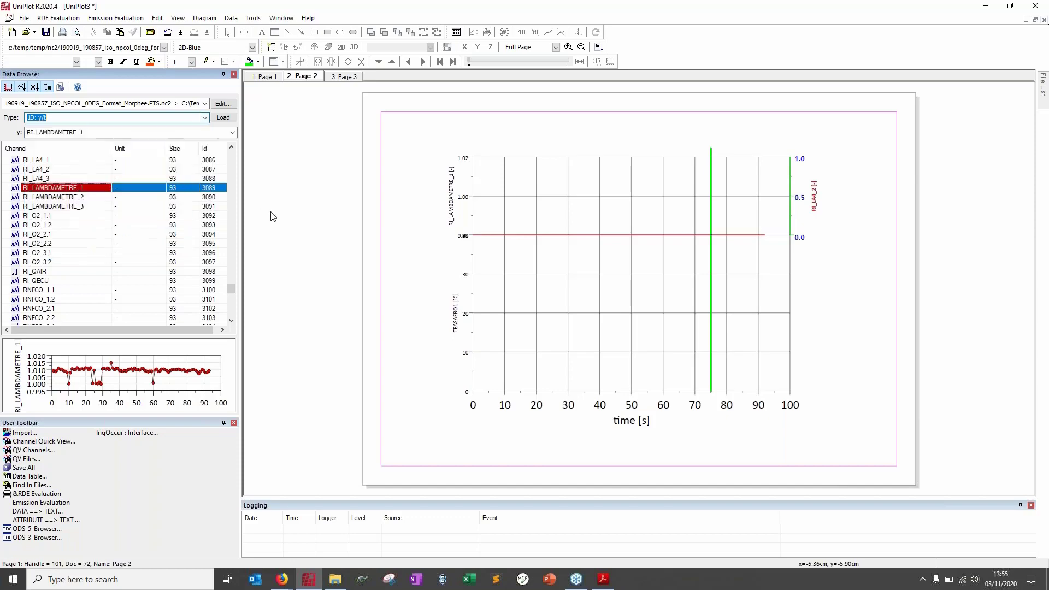
click(603, 580)
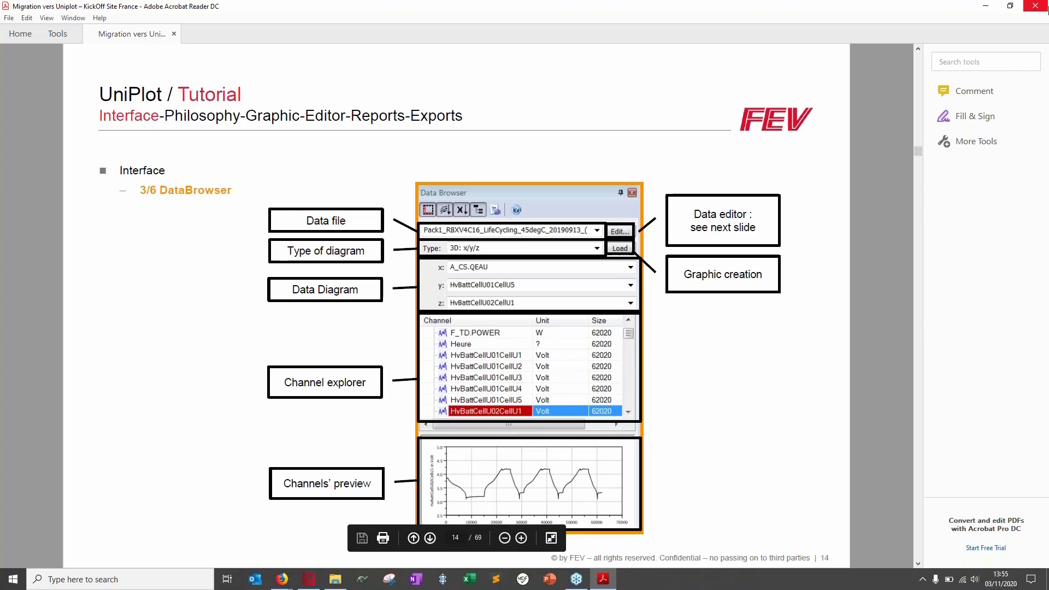
click(986, 6)
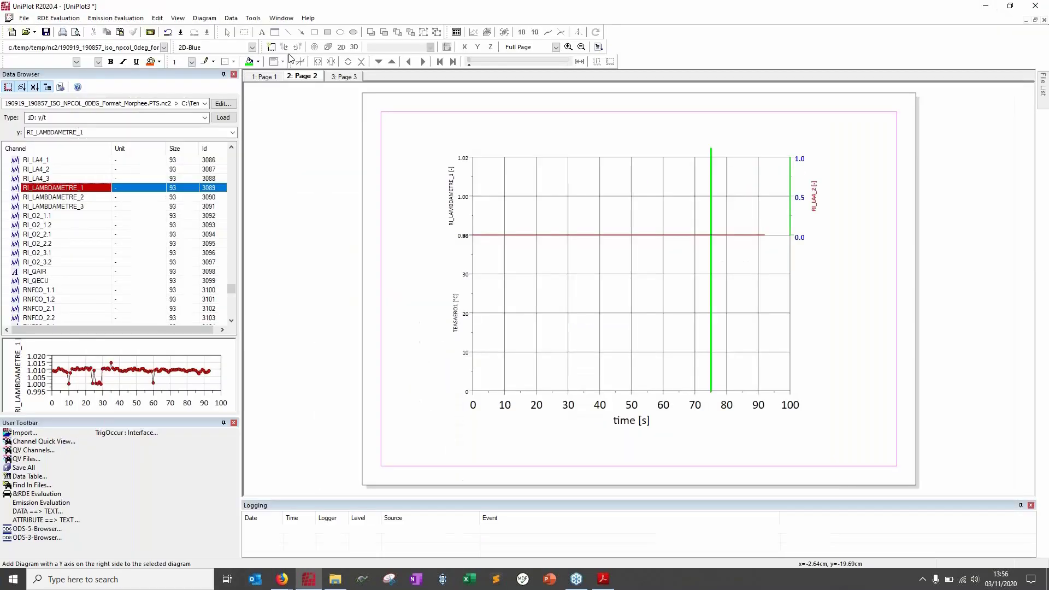
Open the current data file in the data editor, view the start of its channel list, and close the editor.
click(231, 105)
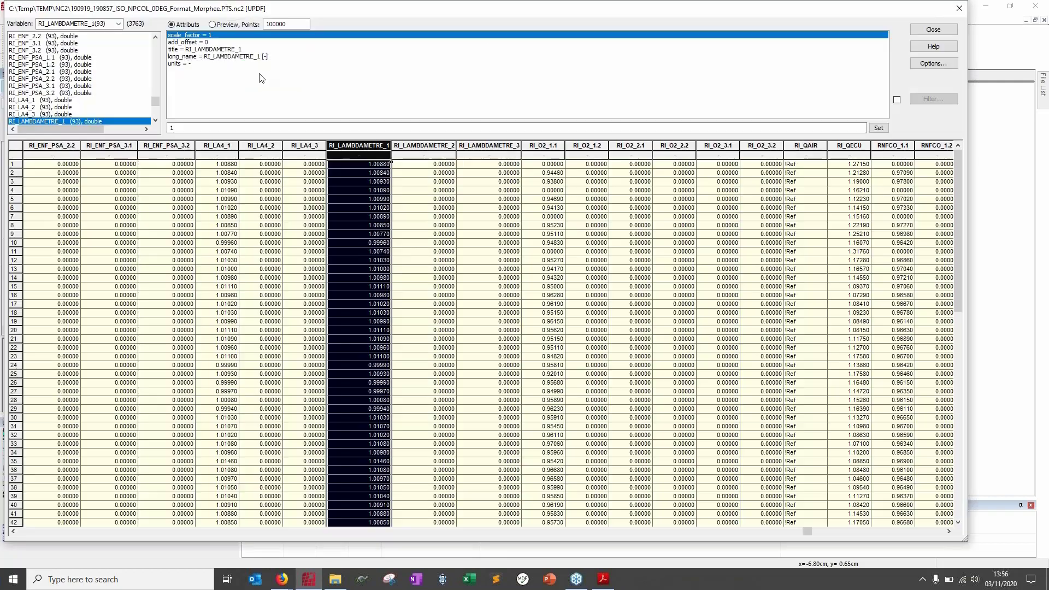
drag(153, 99, 156, 31)
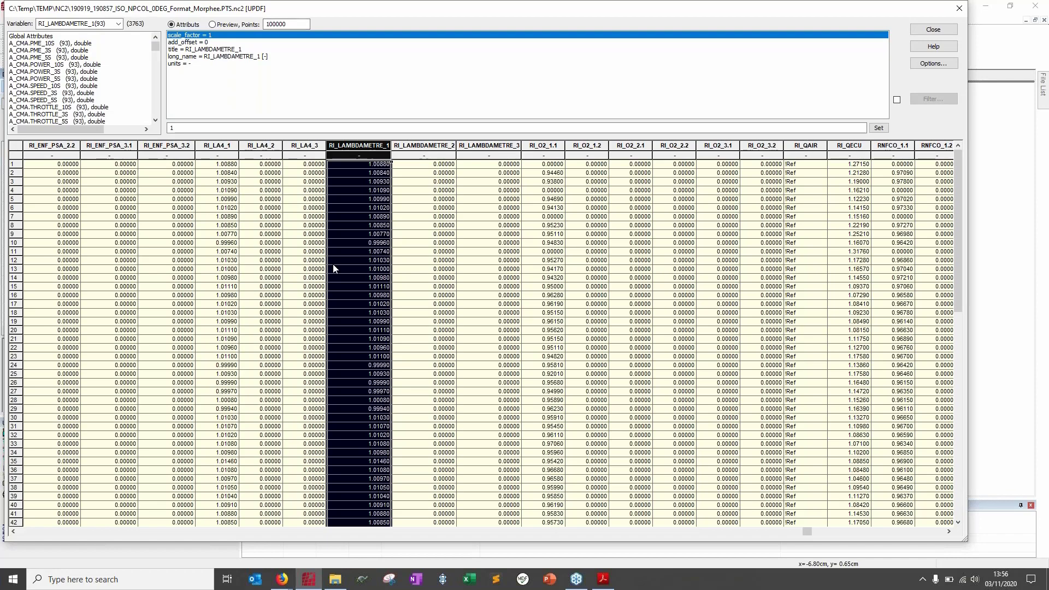
click(604, 581)
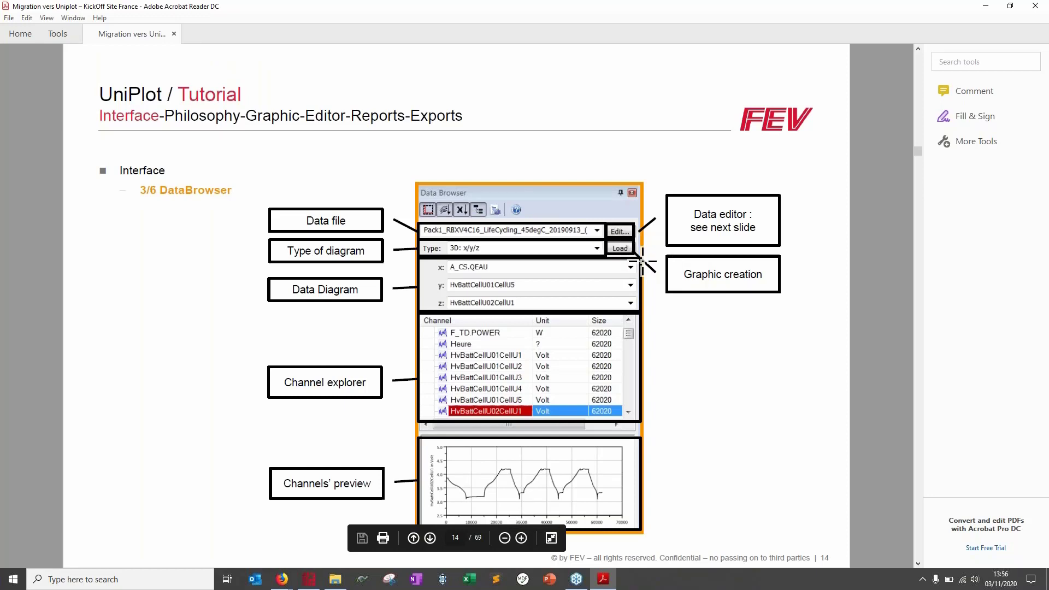
click(309, 579)
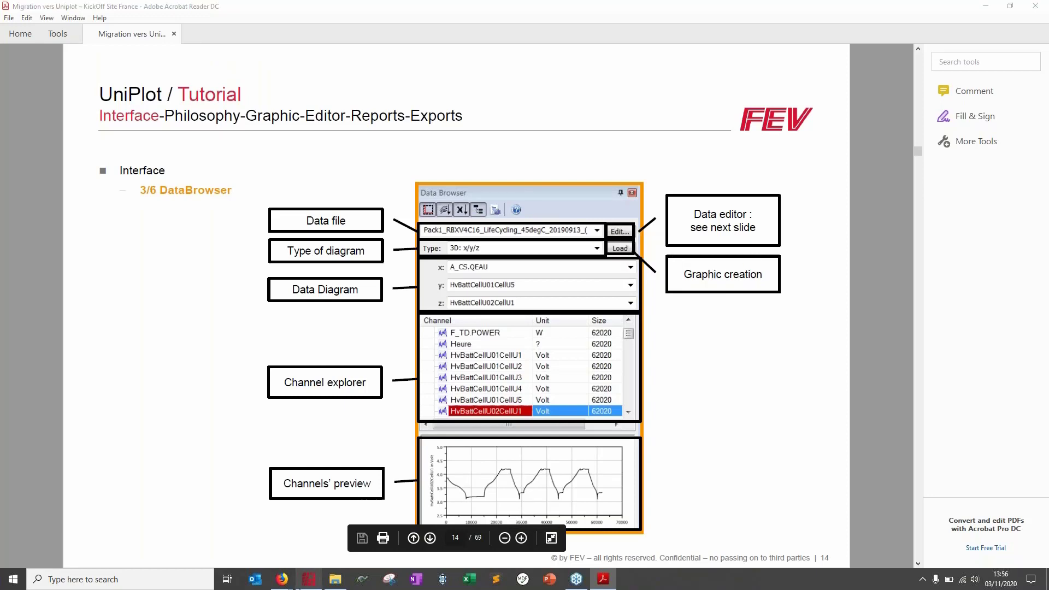
click(960, 9)
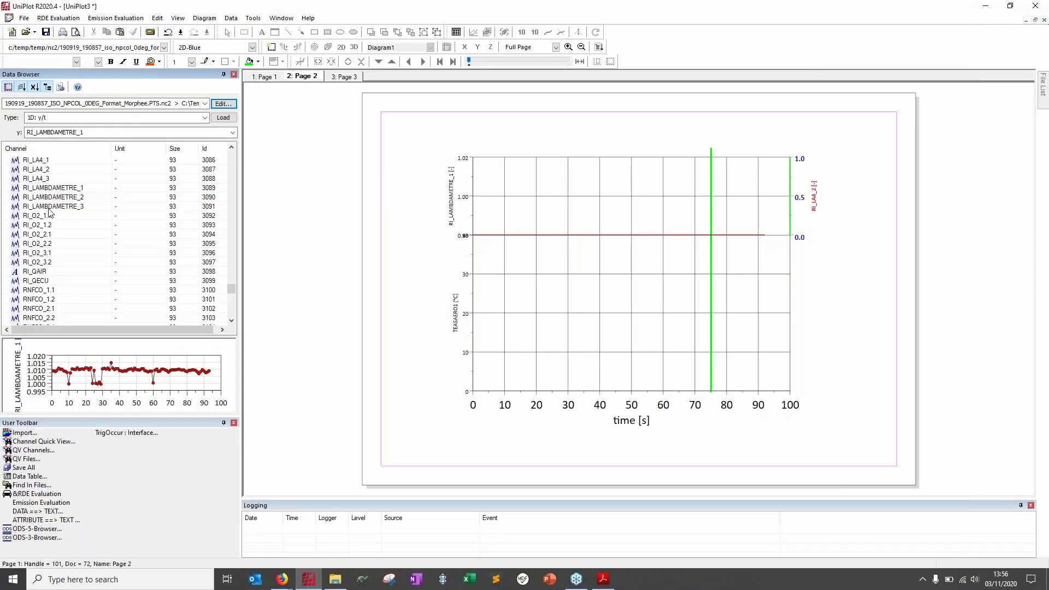
Create two 1D y/t diagrams of channel RI_LAMBDAMETRE_2 on Page 2, placing one directly from the channel list and loading the other.
click(27, 207)
click(29, 199)
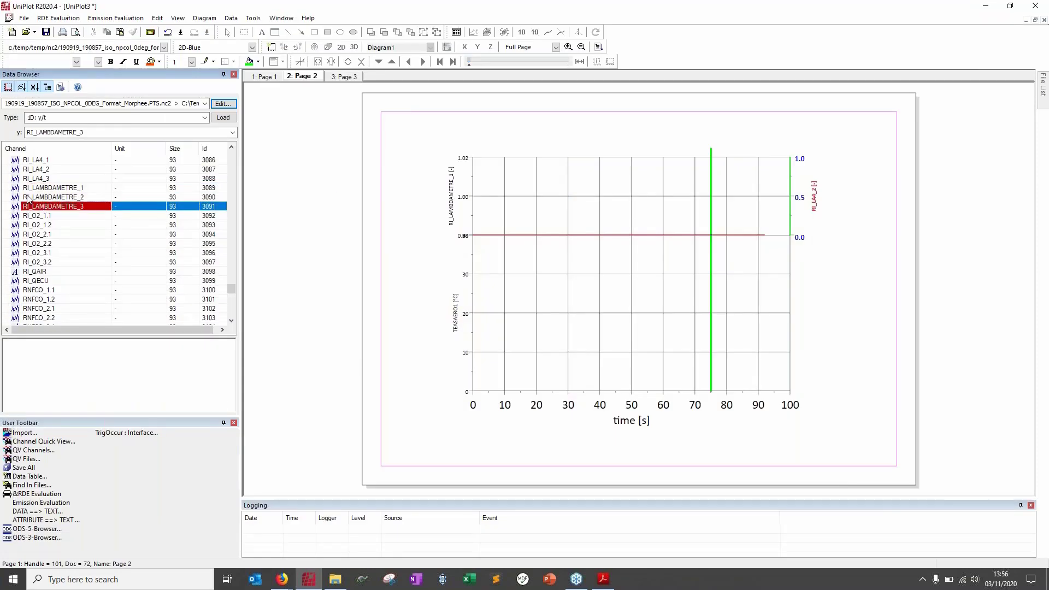
drag(29, 199, 438, 152)
drag(437, 181, 409, 312)
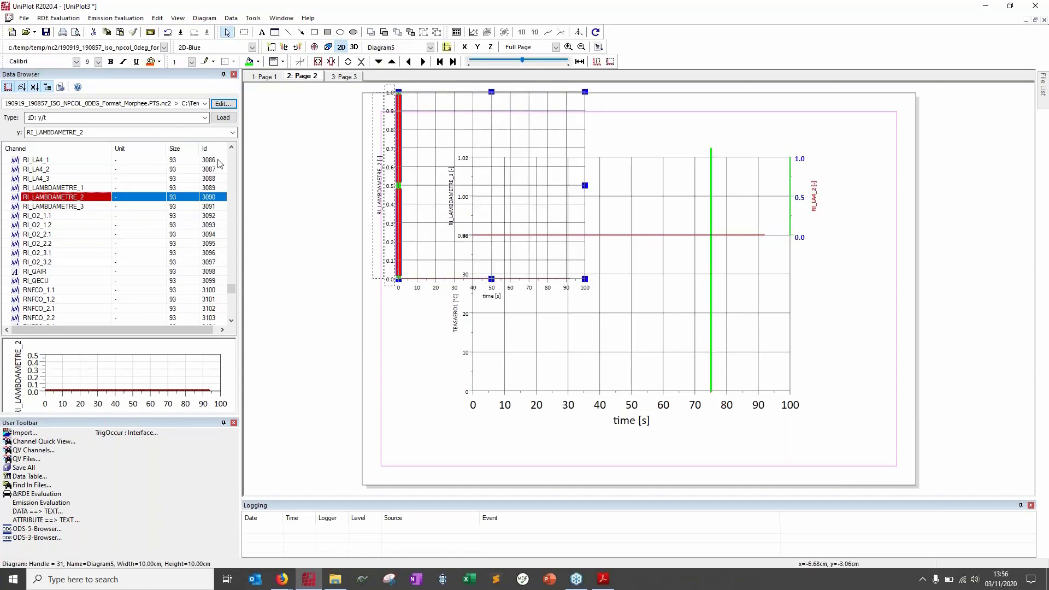
click(277, 167)
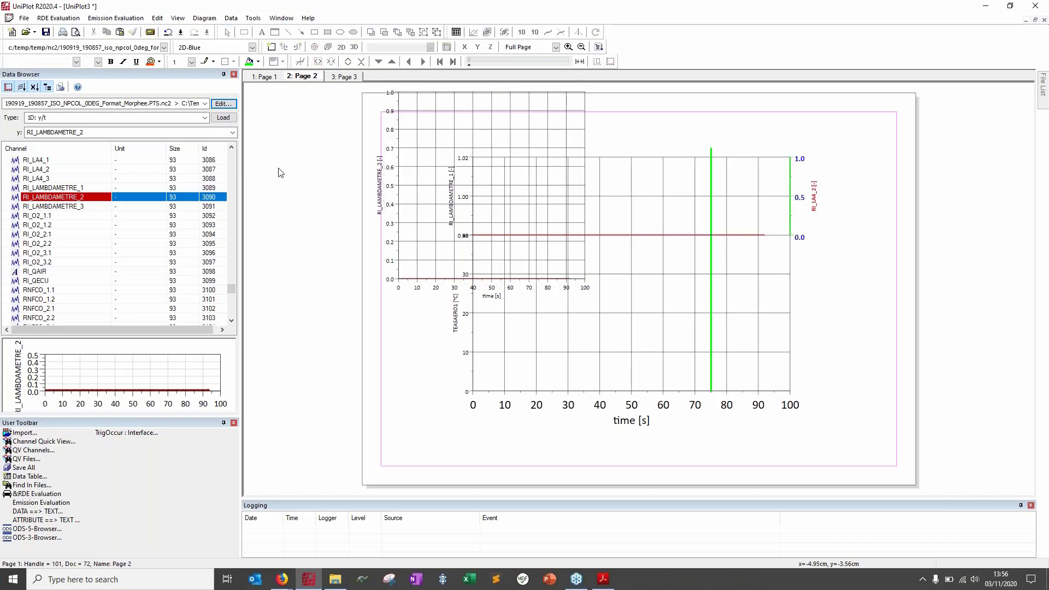
click(626, 134)
click(223, 117)
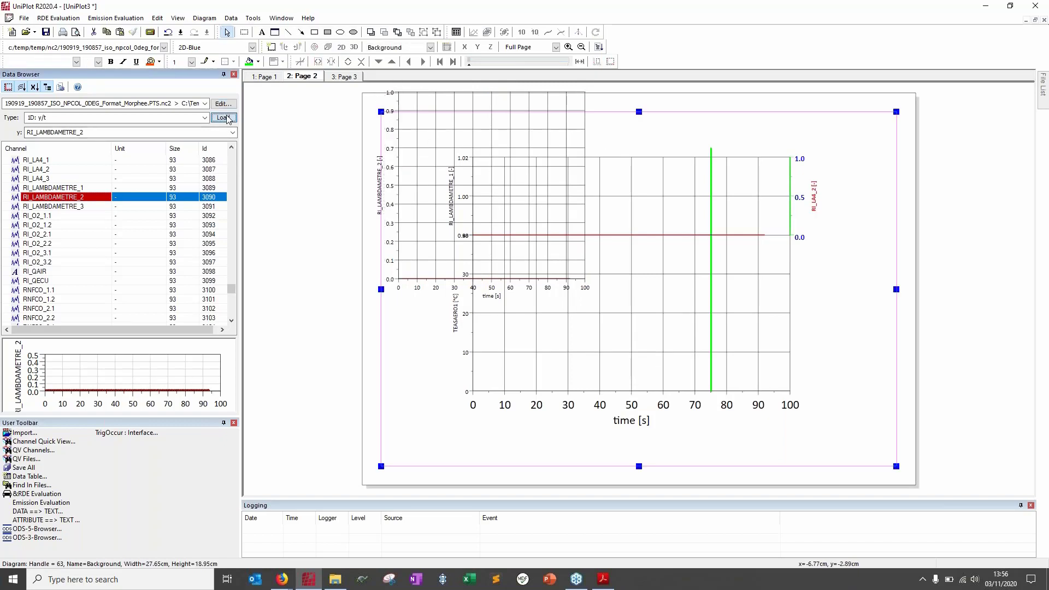
Read the "DataBrowser : Edit" slide on page 15 in Acrobat Reader and return to UniPlot.
click(610, 575)
scroll(555, 441, down, 2)
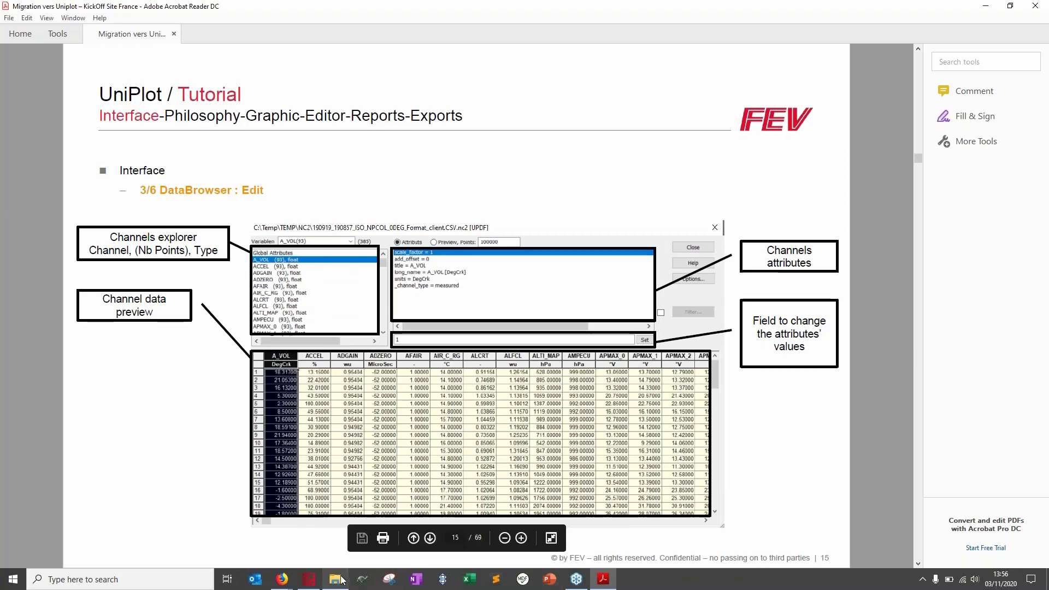
click(309, 579)
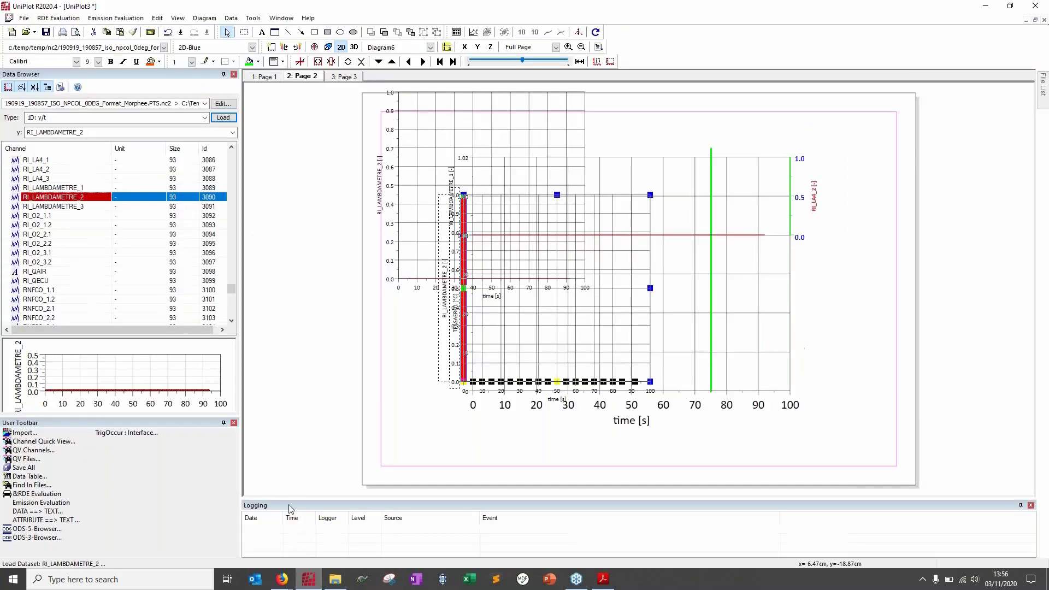
Open the data file in the data editor and view its Global Attributes and the attributes of channels A_CMA.PME_3S and PMIBP5M.
click(228, 105)
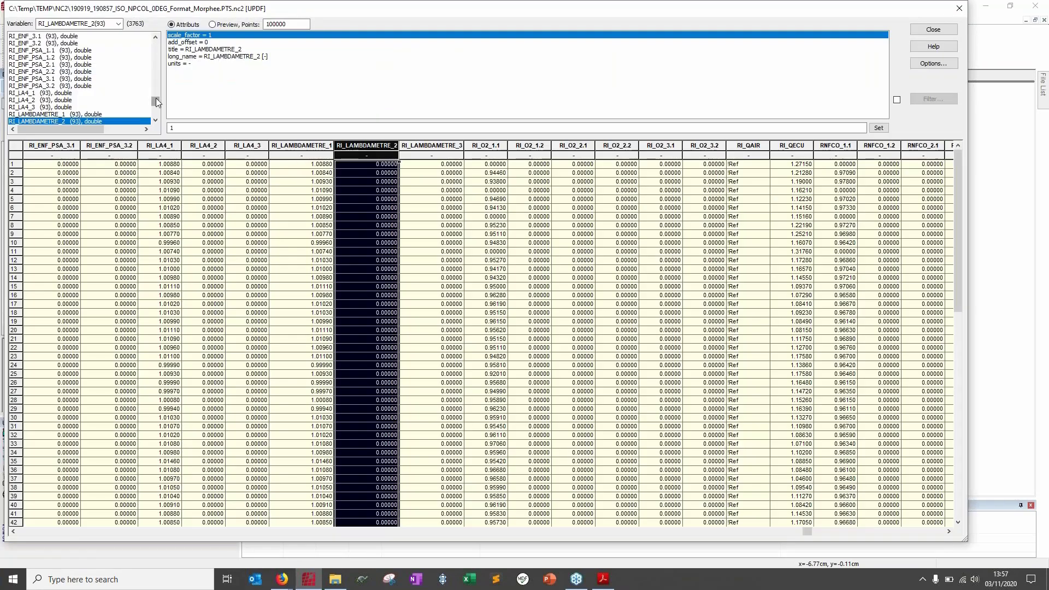
drag(157, 102, 155, 44)
click(49, 37)
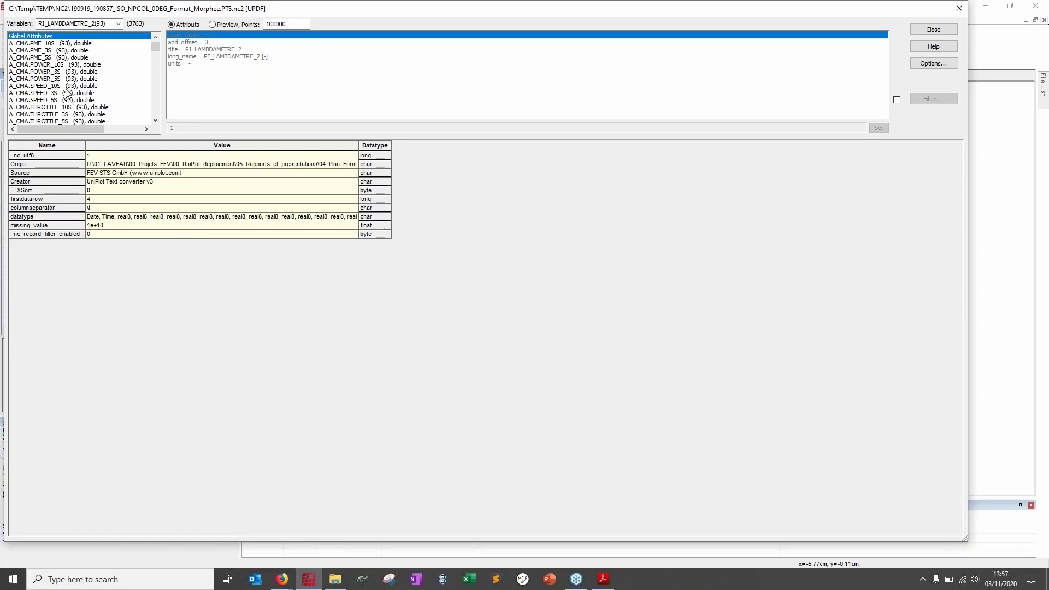
click(57, 51)
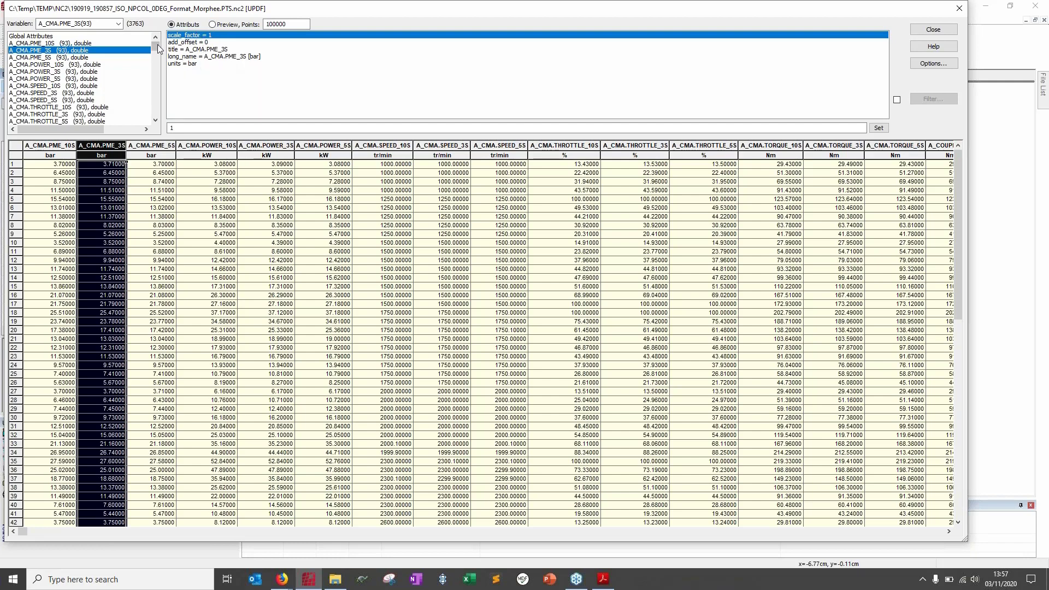
drag(157, 45, 157, 93)
click(87, 80)
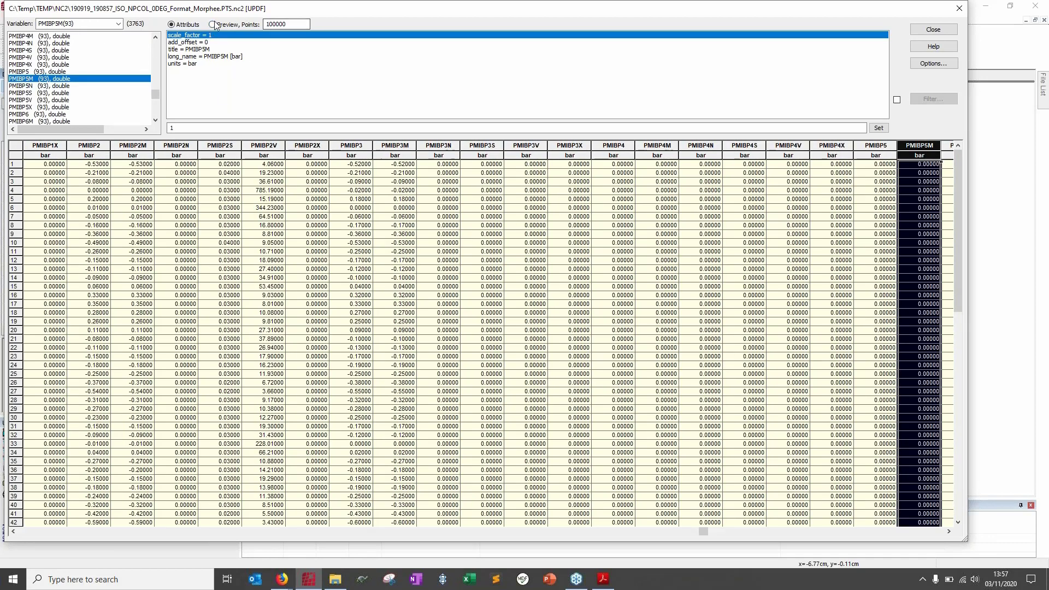
Turn on the curve preview in the data editor and examine several channels, including PMIBP4V, the O2R channels and MAPO5V.
click(212, 24)
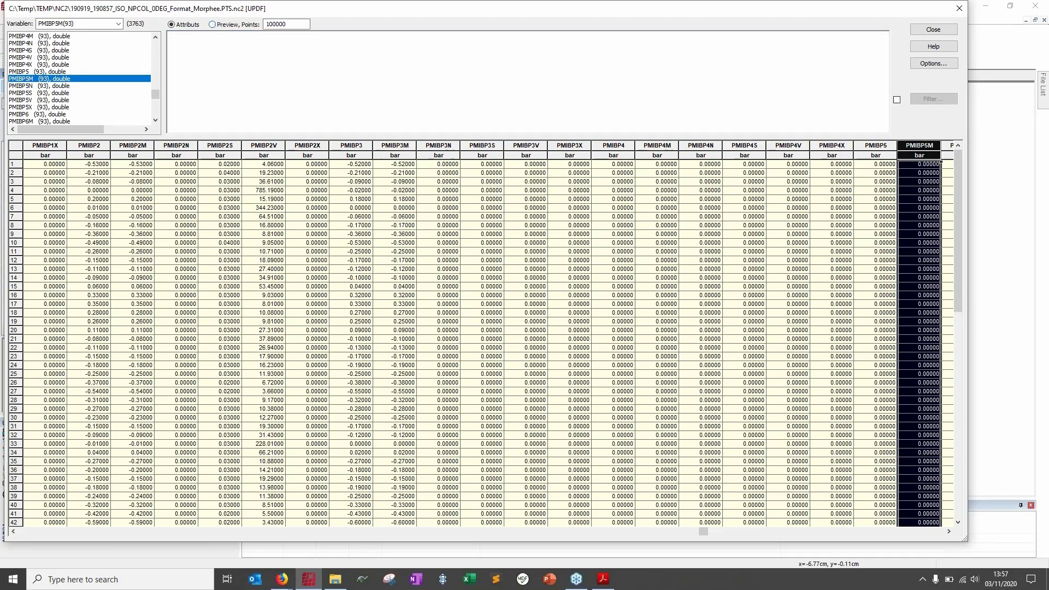
click(68, 57)
drag(156, 94, 152, 78)
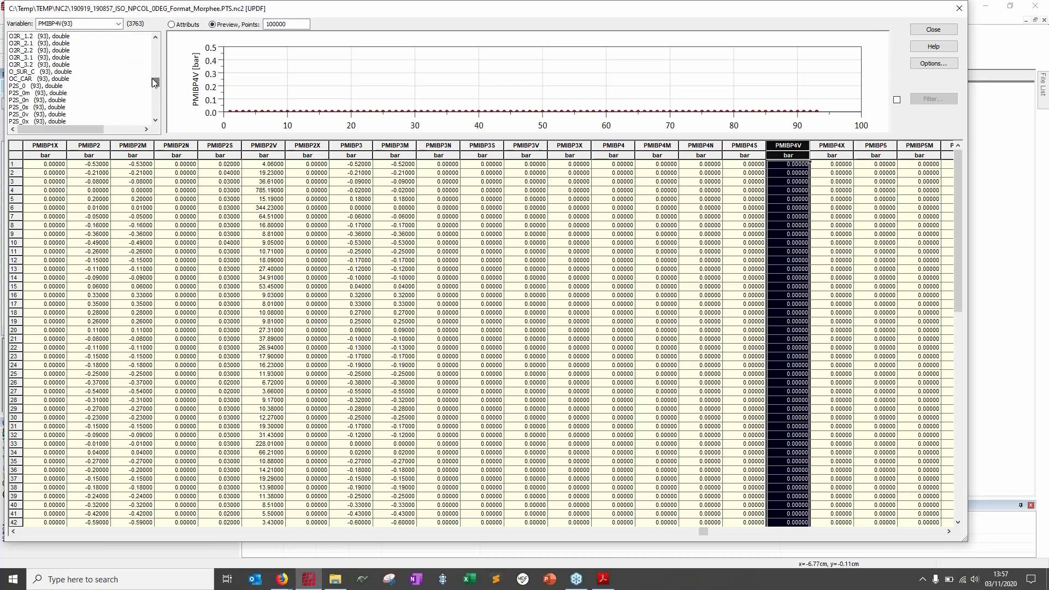
click(66, 50)
click(70, 44)
key(Up)
key(Up)
key(Up)
key(Up)
key(Up)
key(Up)
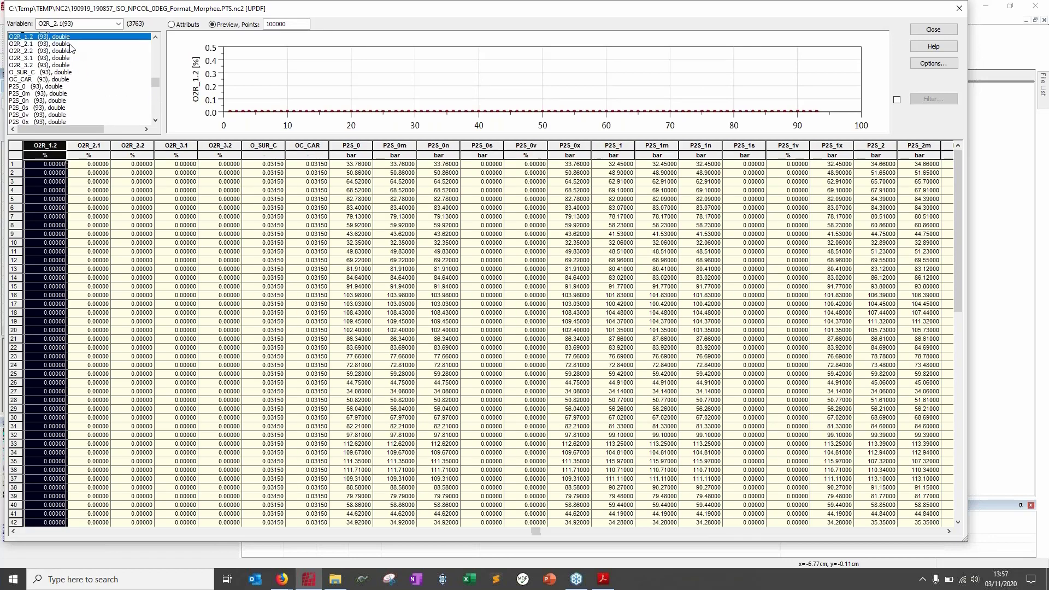
key(Up)
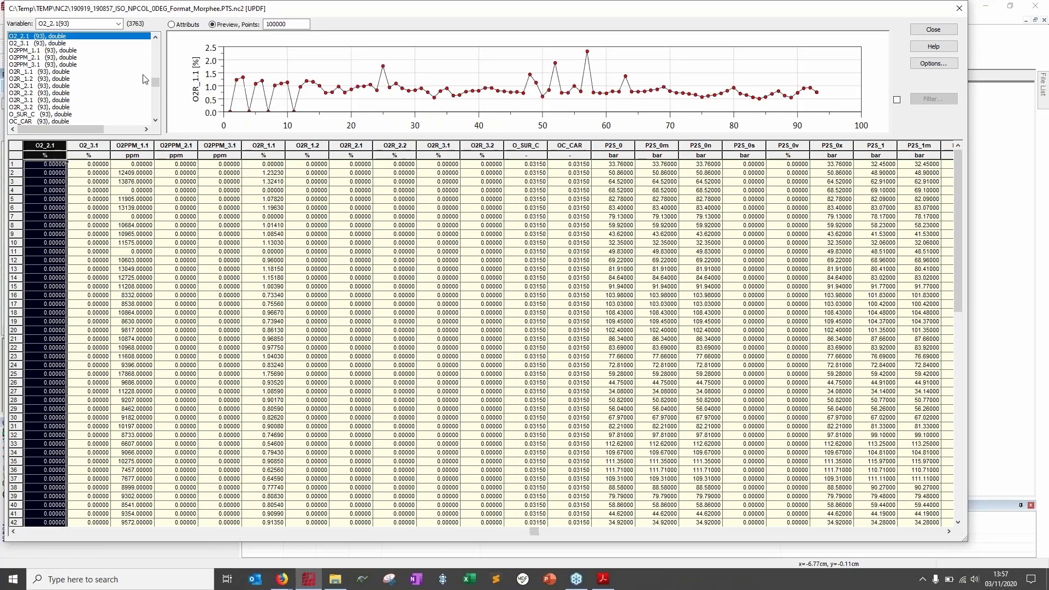
drag(156, 82, 157, 80)
click(81, 58)
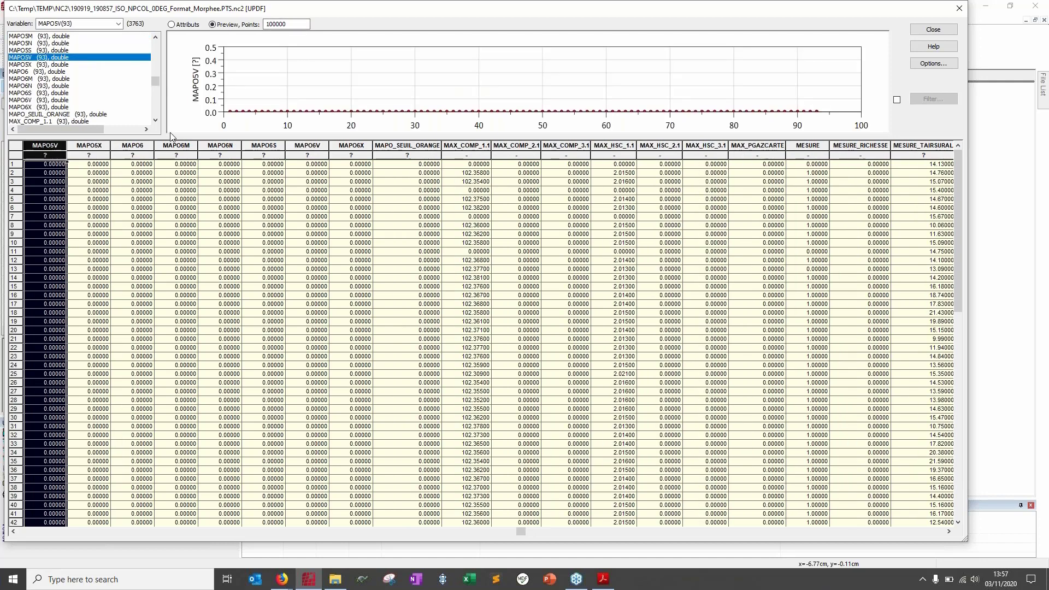
Examine the data table's available commands and the Add/Edit Formula Channel settings, and cancel without adding a formula.
right_click(304, 225)
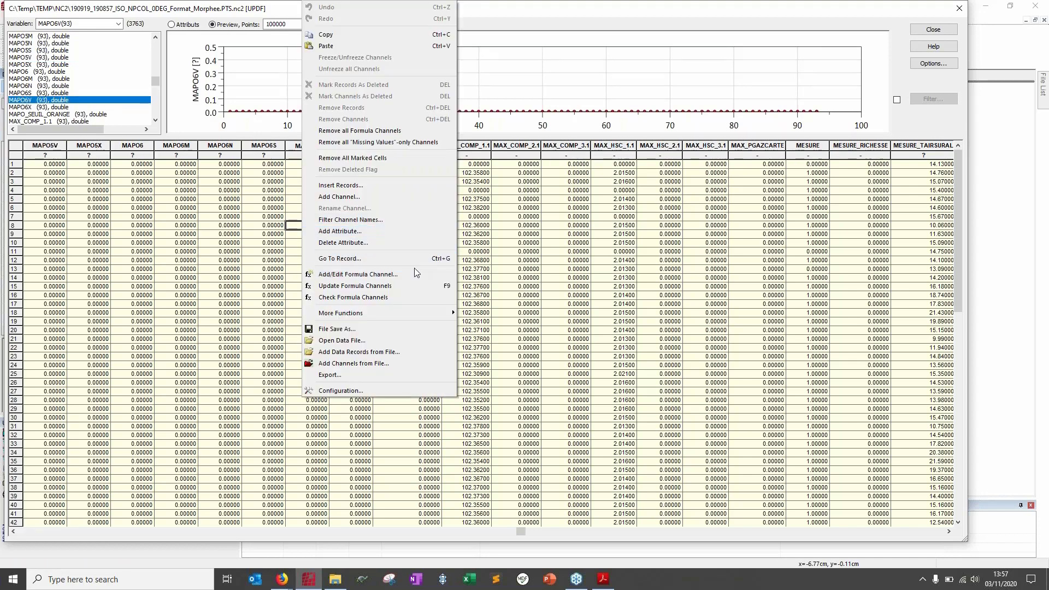
click(264, 243)
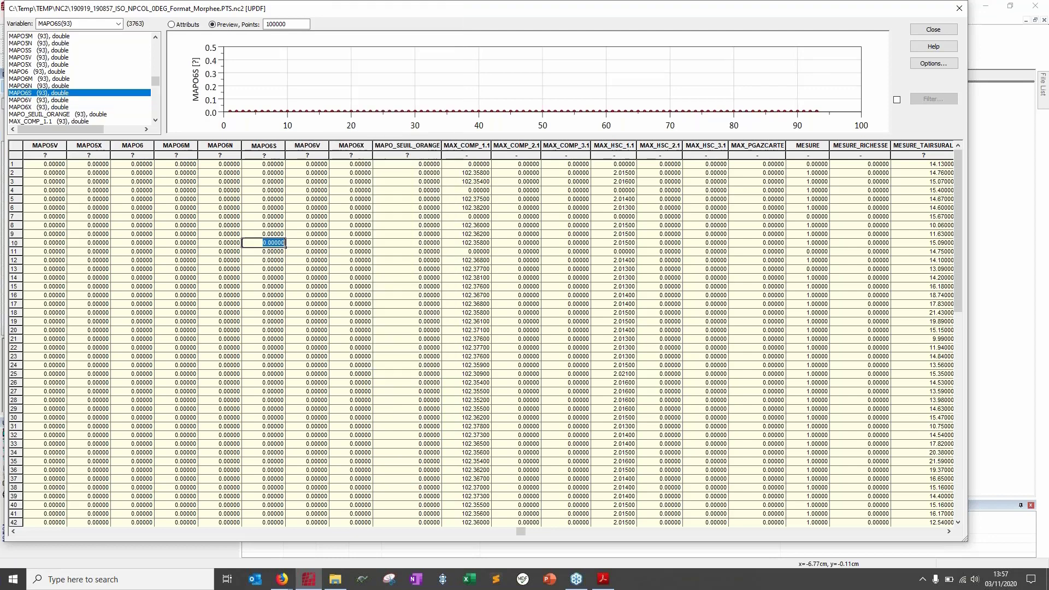
right_click(248, 271)
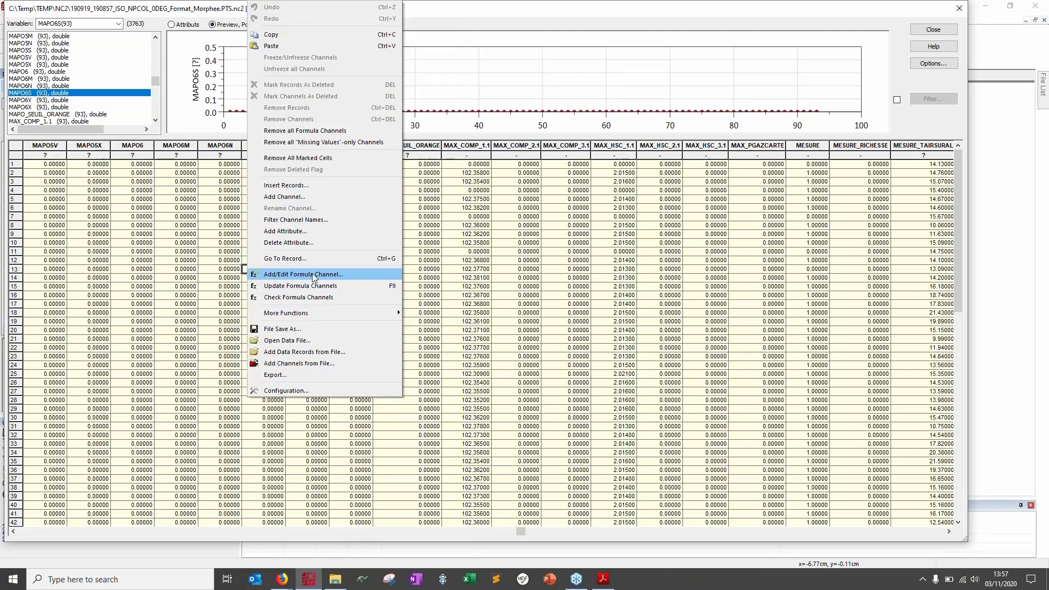
click(333, 275)
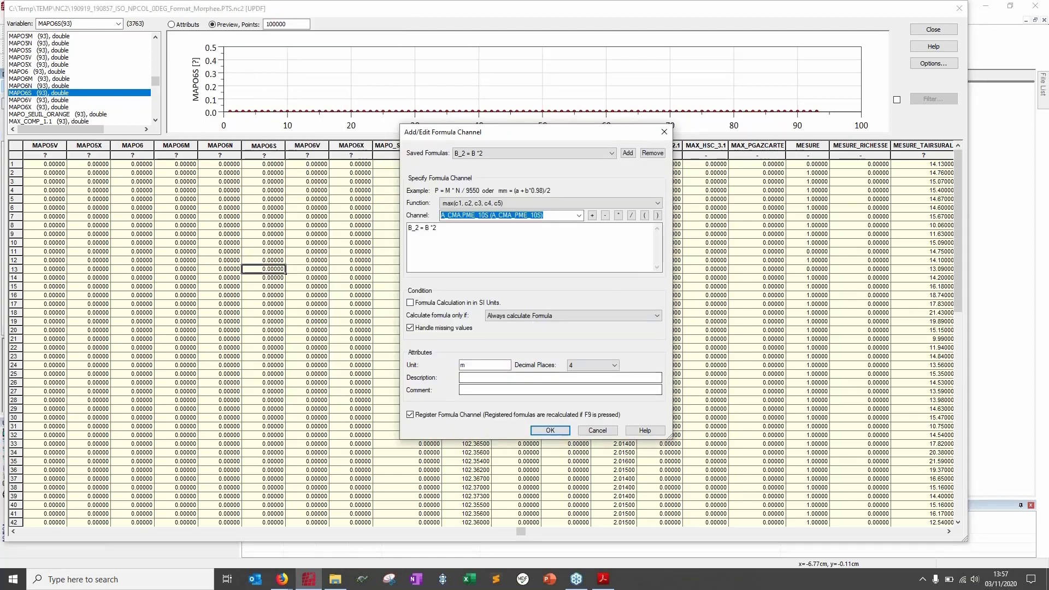
click(596, 431)
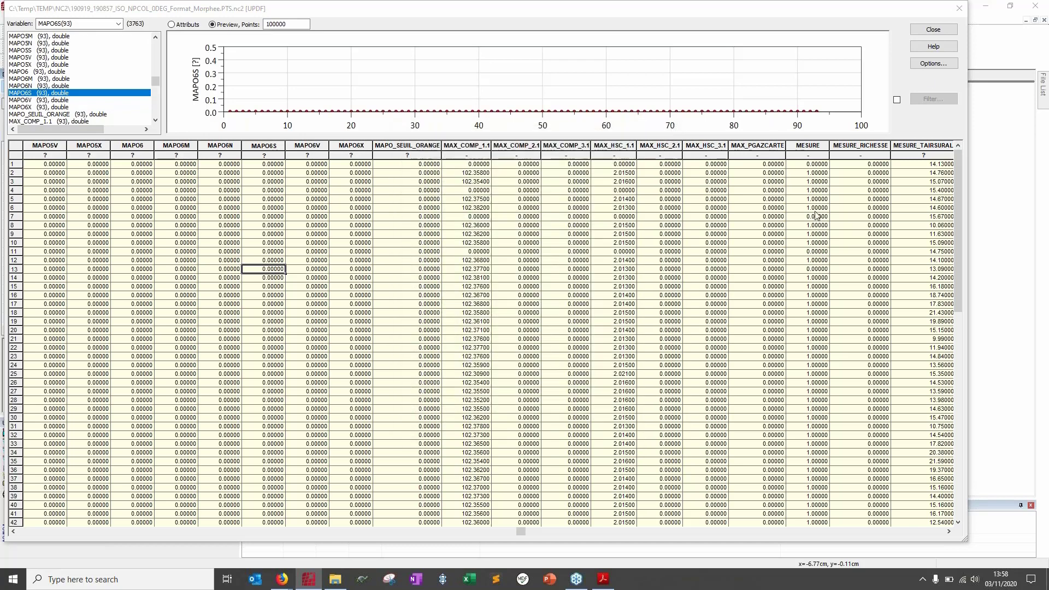
Close the data editor, read the "4/6 File List" slide on page 16 in Acrobat Reader, and return to UniPlot.
click(960, 7)
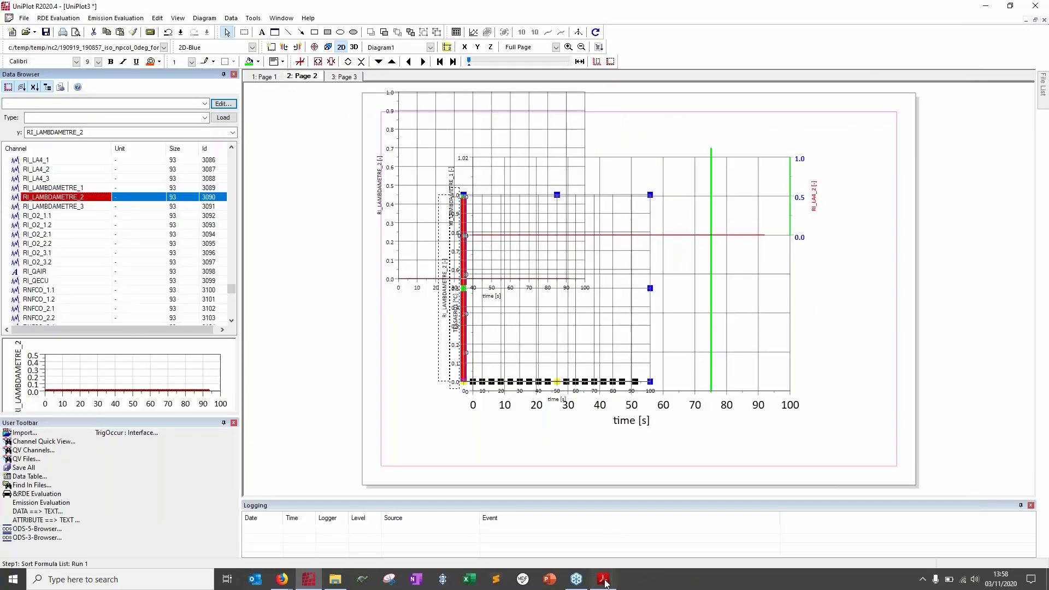
click(604, 579)
scroll(716, 417, down, 3)
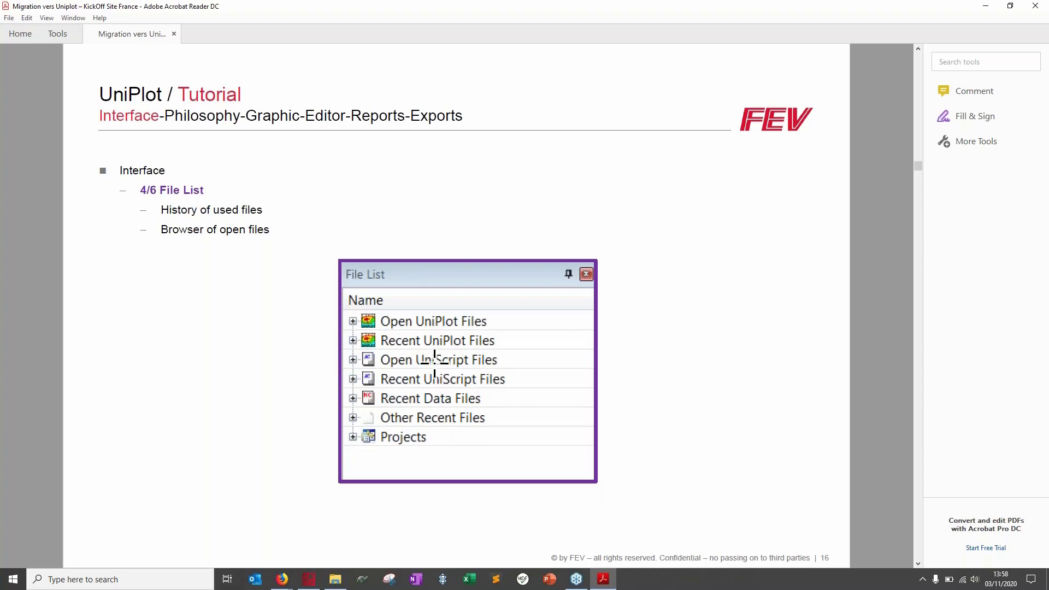
click(308, 579)
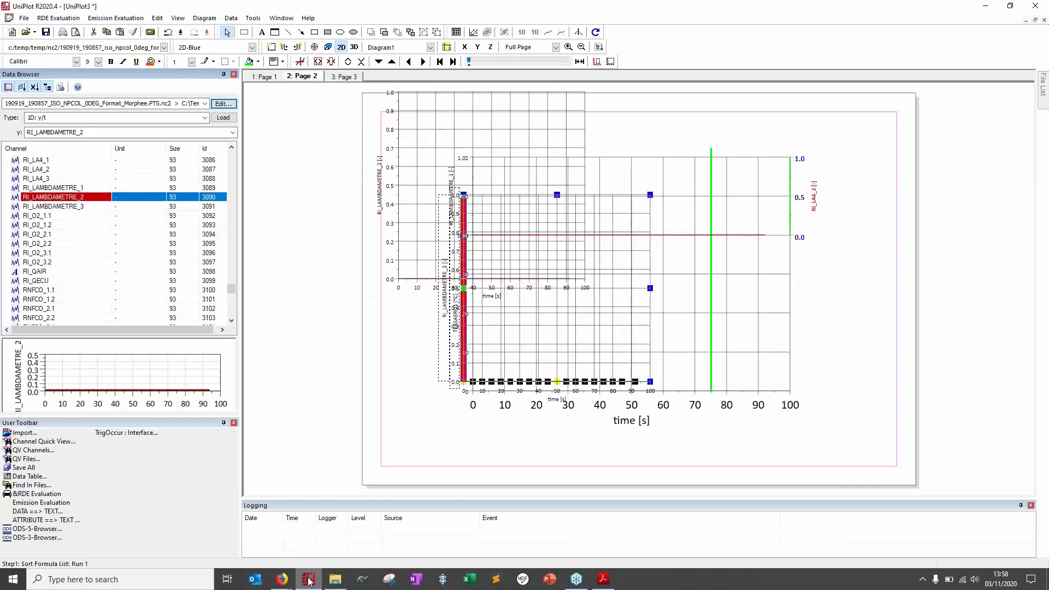
Open the File List and examine its Project Settings, including the choices for the number of recent files, and cancel without changes.
click(1043, 85)
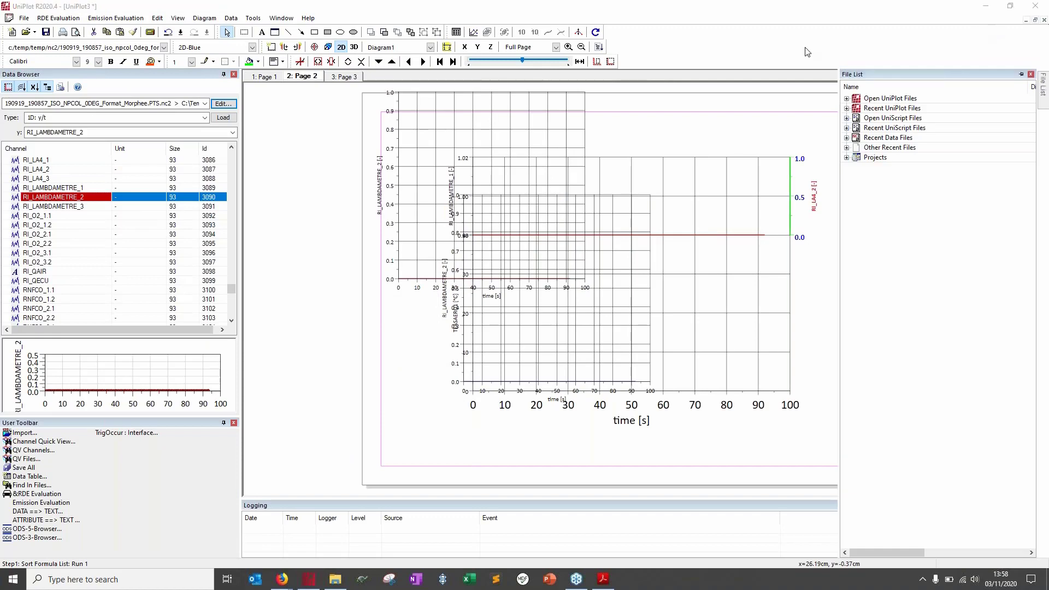
click(1043, 87)
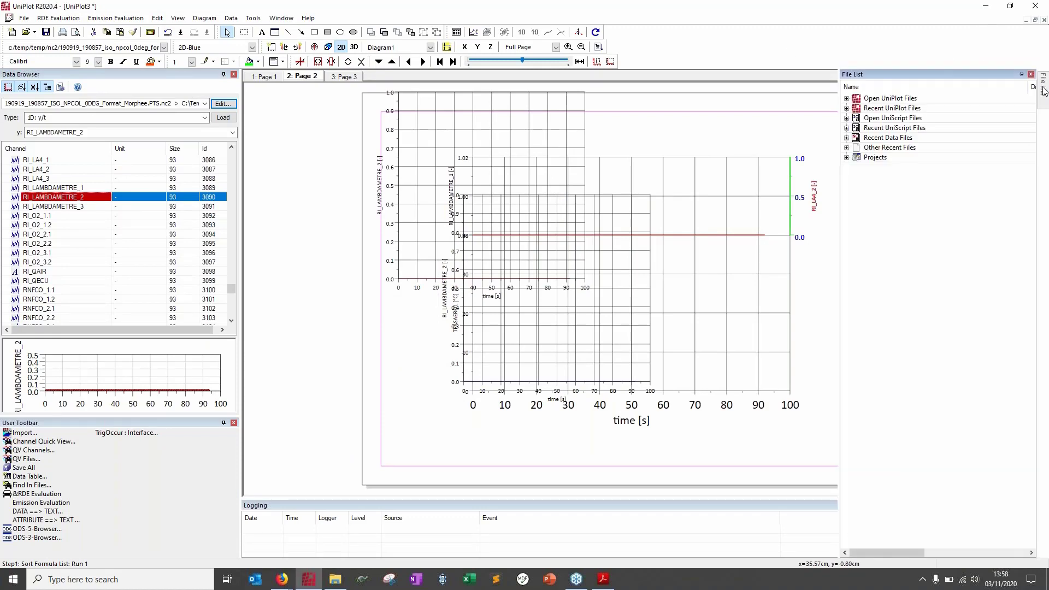
right_click(895, 122)
click(931, 141)
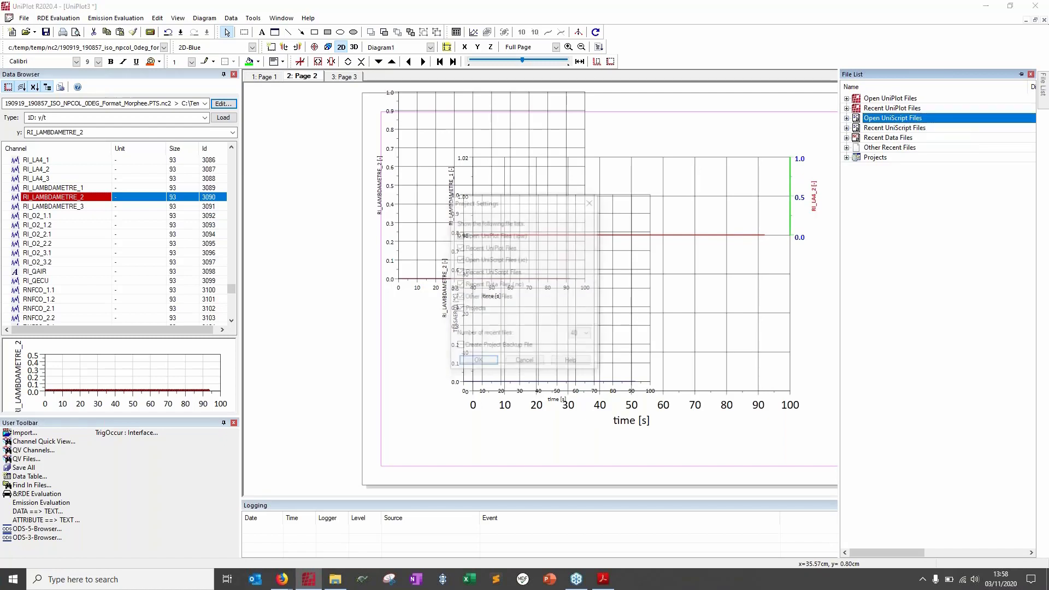
drag(518, 204, 378, 219)
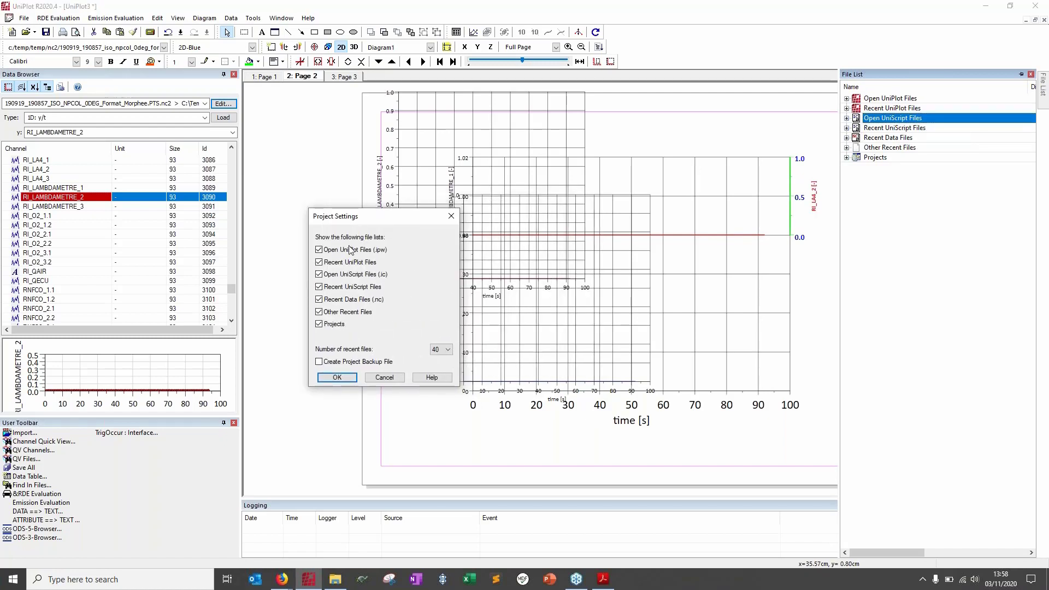
click(446, 349)
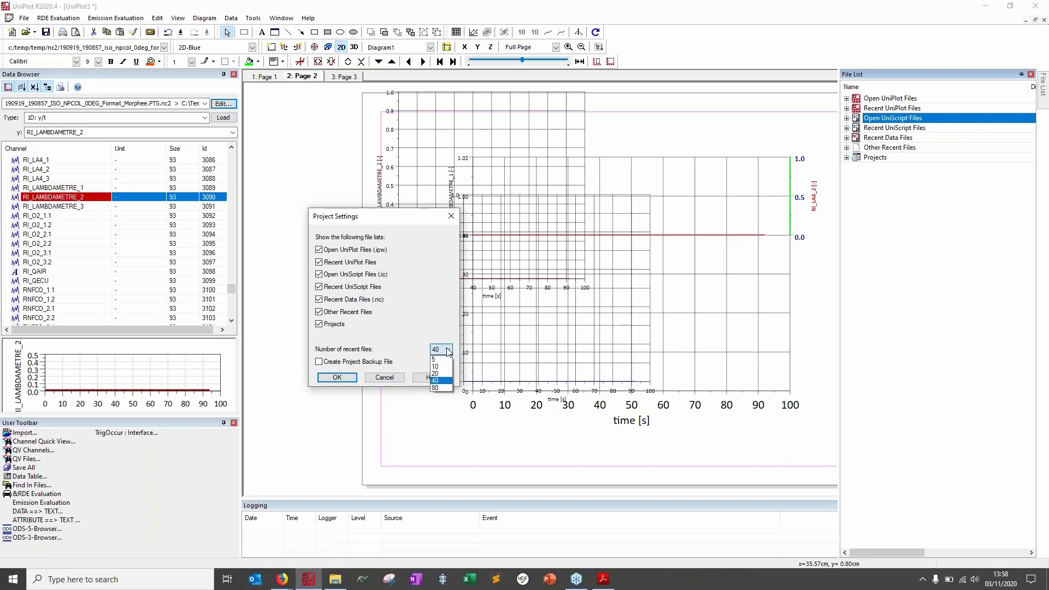
click(395, 313)
click(384, 378)
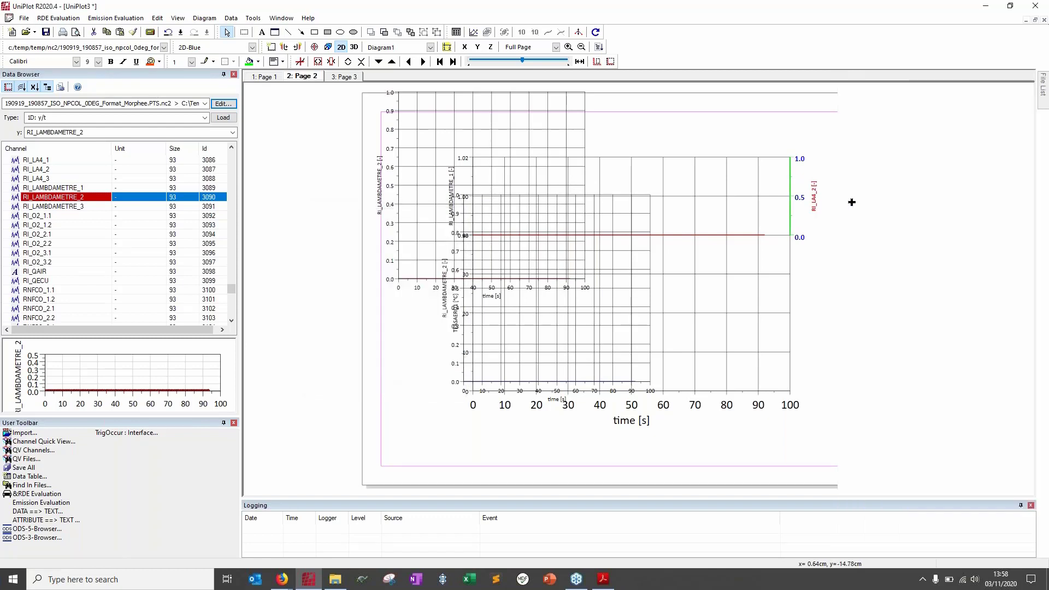
Switch to Acrobat Reader and read the work zone and log zone slide on page 17.
click(603, 578)
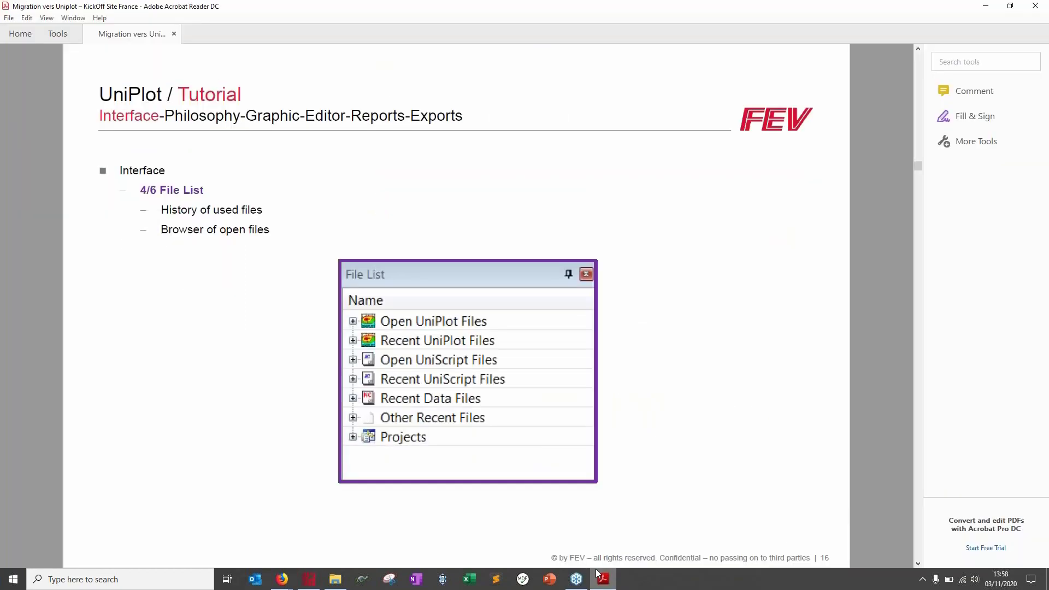
scroll(282, 462, down, 1)
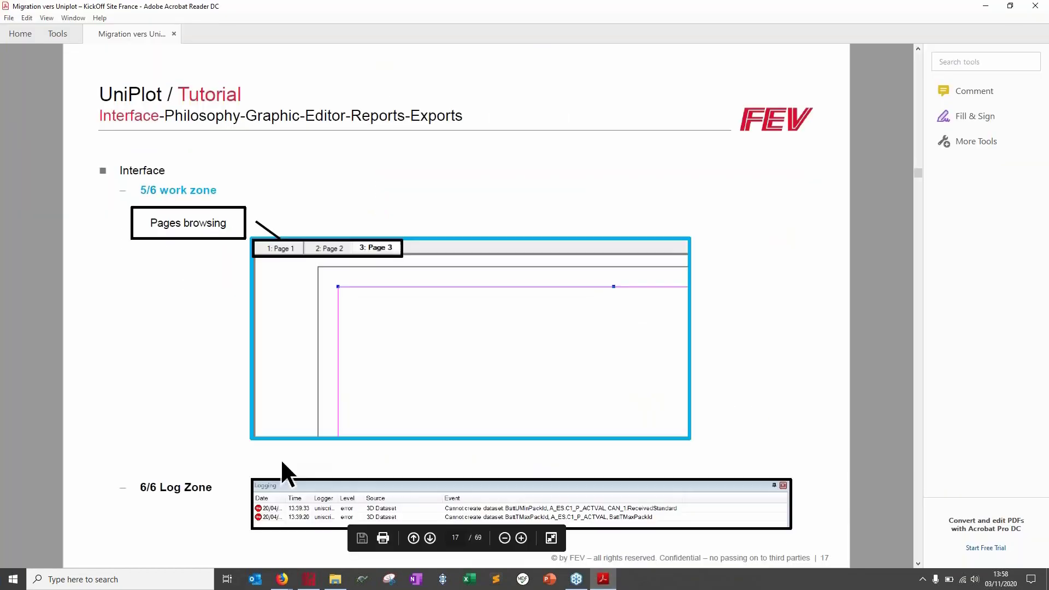
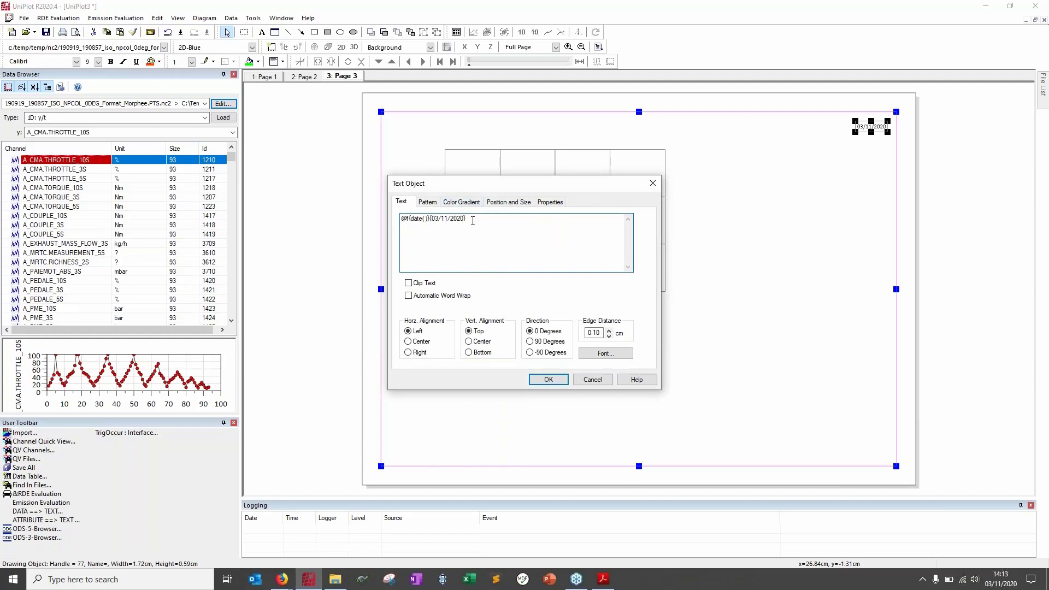
Put the text "Date of the day : " before the date field in the date text object on Page 3.
drag(472, 221, 433, 215)
key(Delete)
text(Date of the day : @f{date()
click(548, 380)
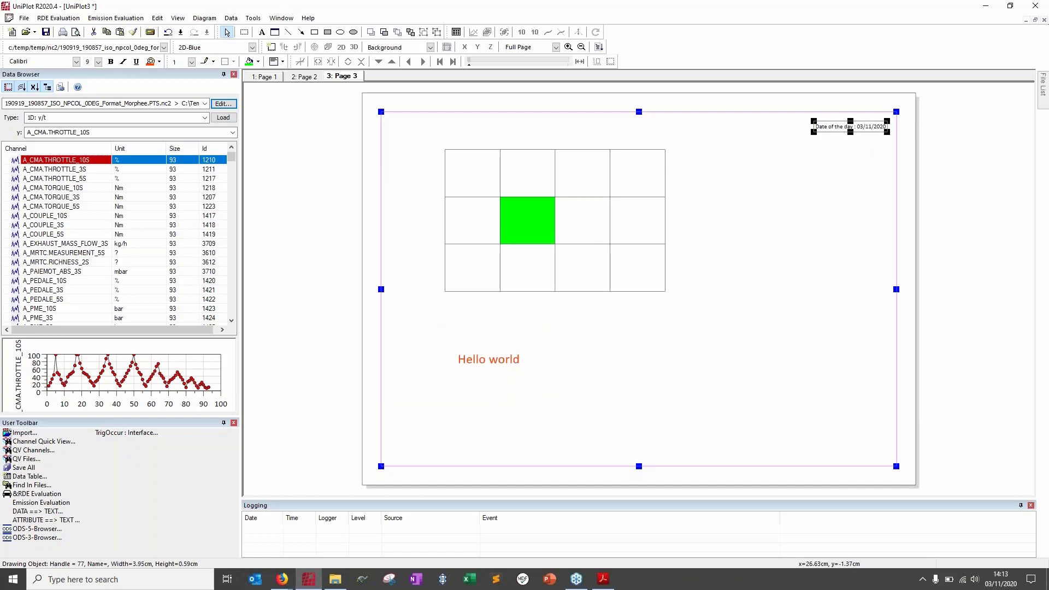
Inspect the date field code in the "Date of the day" text object, close its settings unchanged and deselect it.
double_click(850, 127)
click(489, 231)
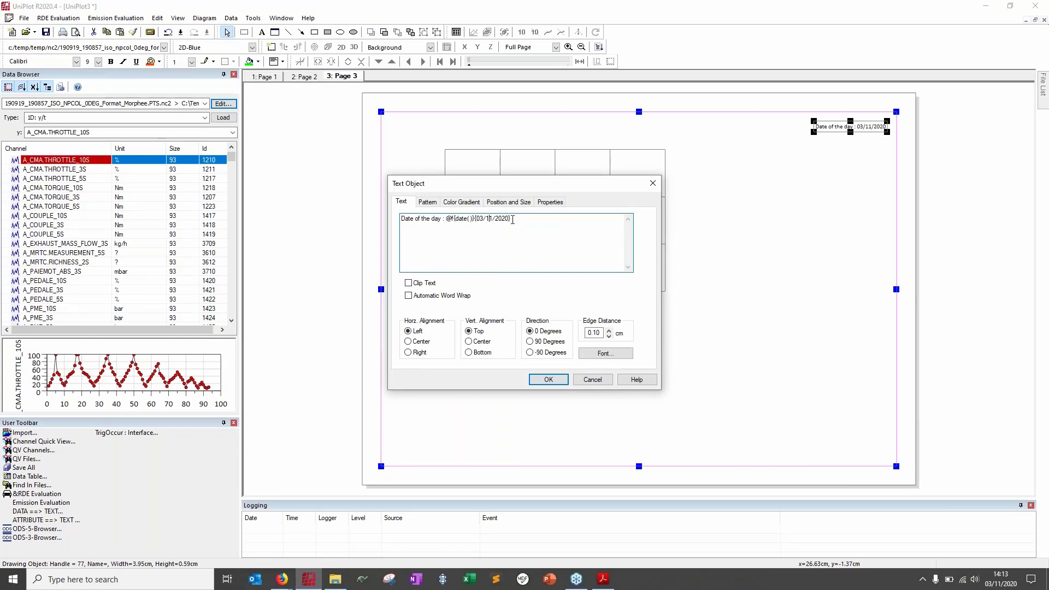
click(653, 184)
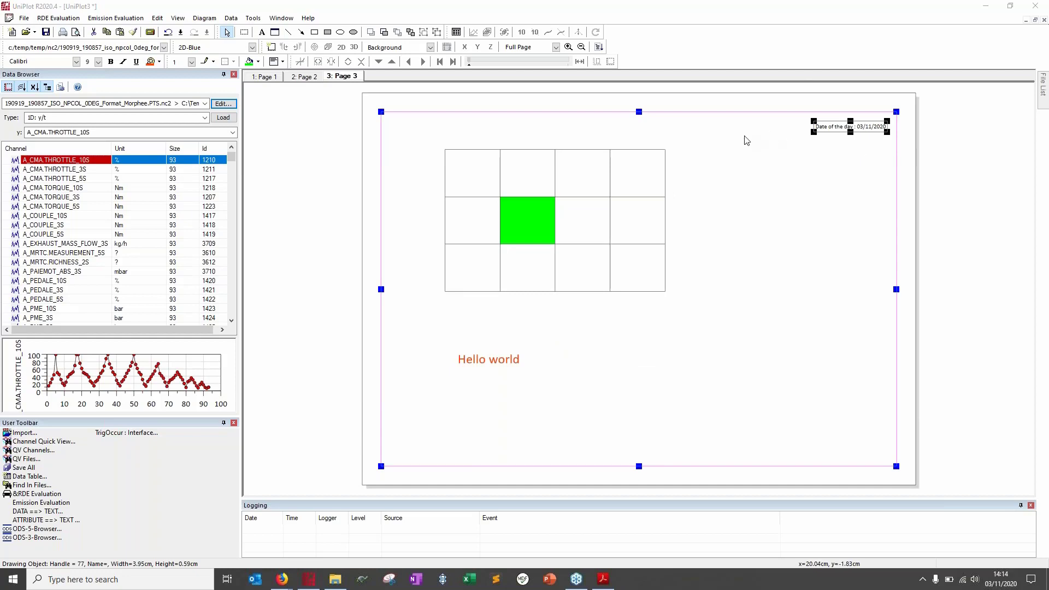
click(771, 155)
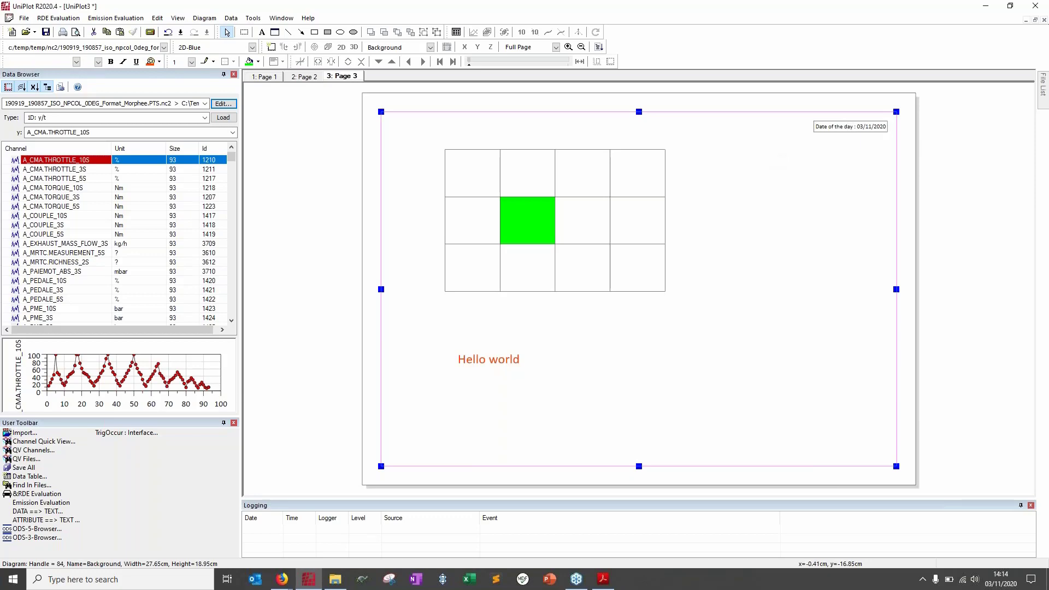
Read the slides on inserting text, forms and dates and on X-axis curve displacement, pages 39 and 40, in Acrobat Reader.
click(603, 579)
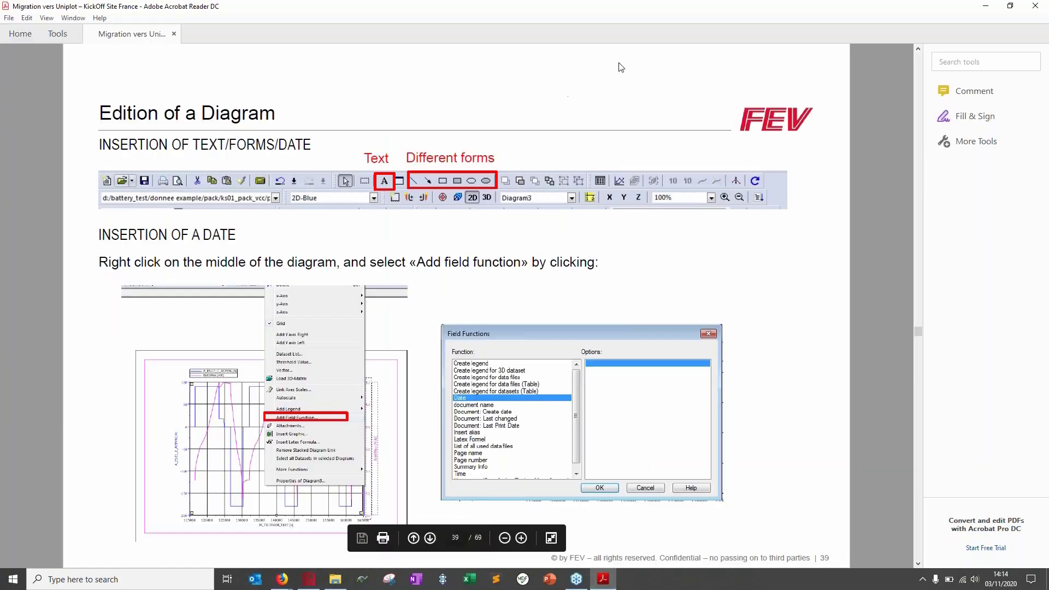
click(642, 54)
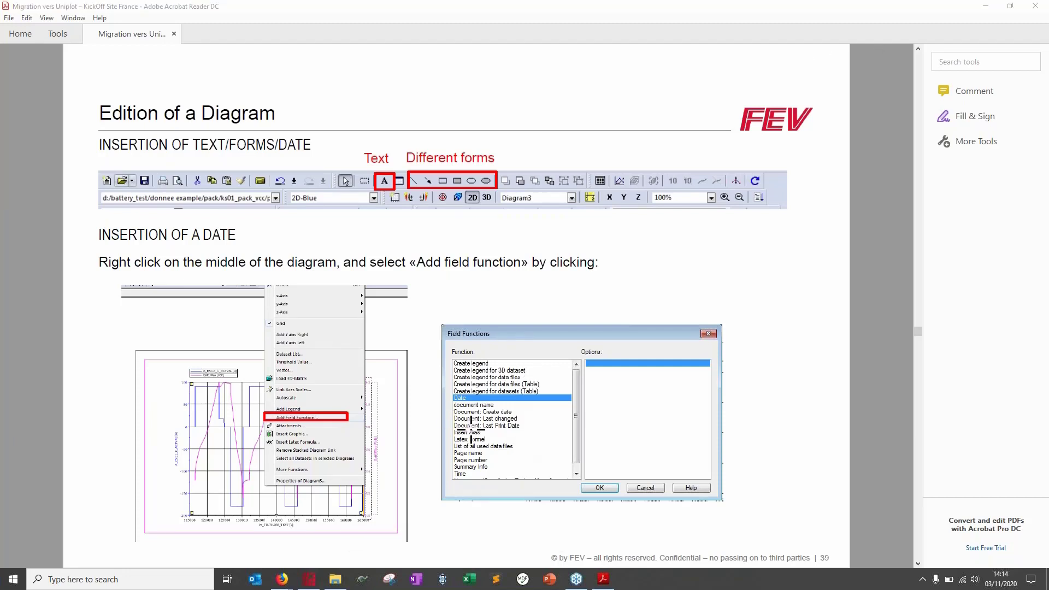
click(400, 280)
click(464, 306)
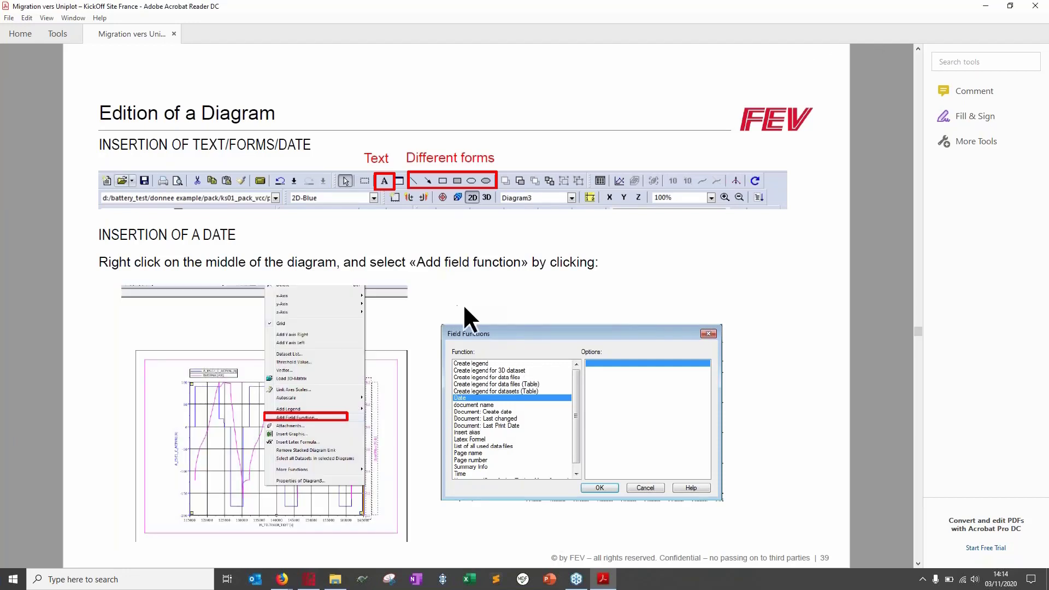
scroll(464, 306, down, 1)
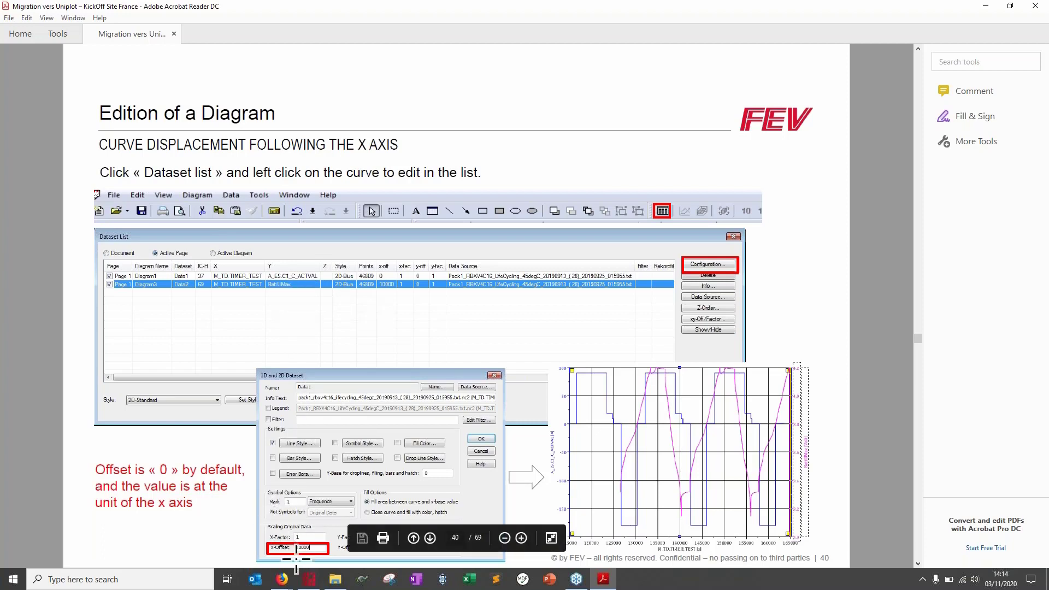
Return to UniPlot and open the dataset settings of the A_CMA.THROTTLE_10S curve on Page 1 to view the scaling and offset options.
click(309, 580)
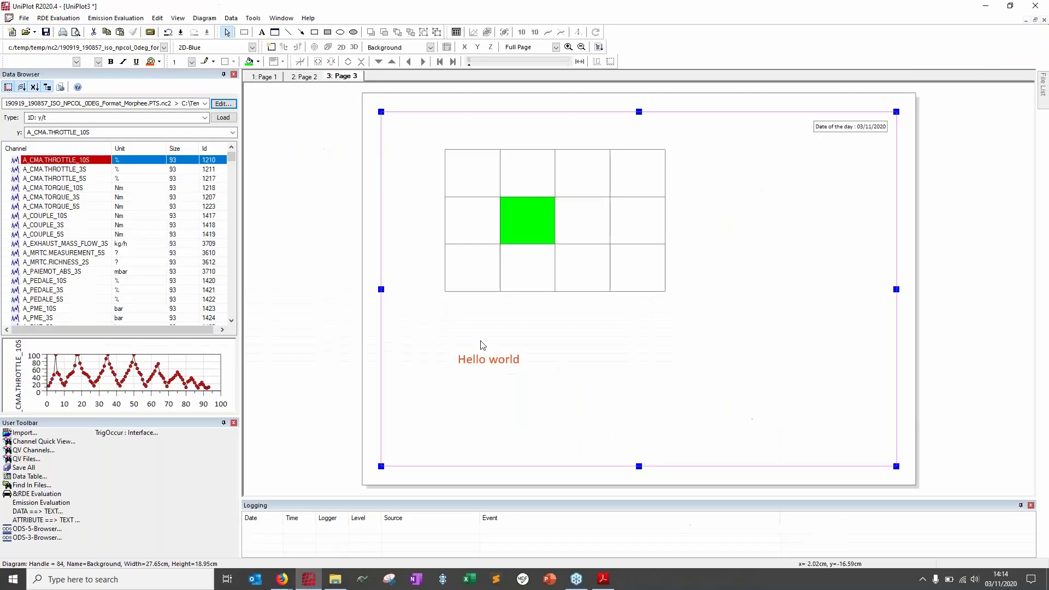
click(302, 77)
click(268, 77)
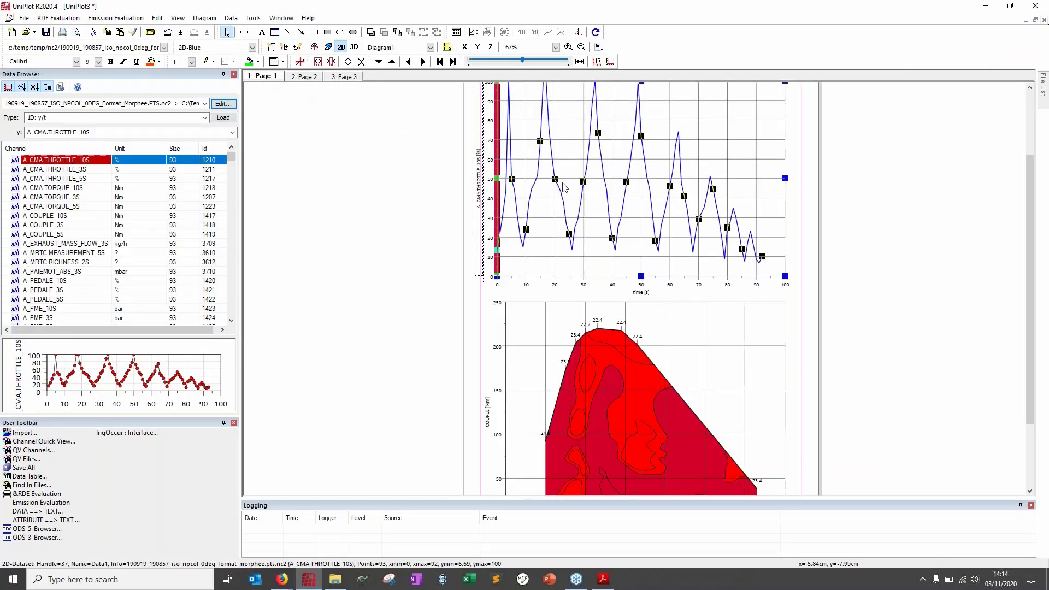
double_click(563, 188)
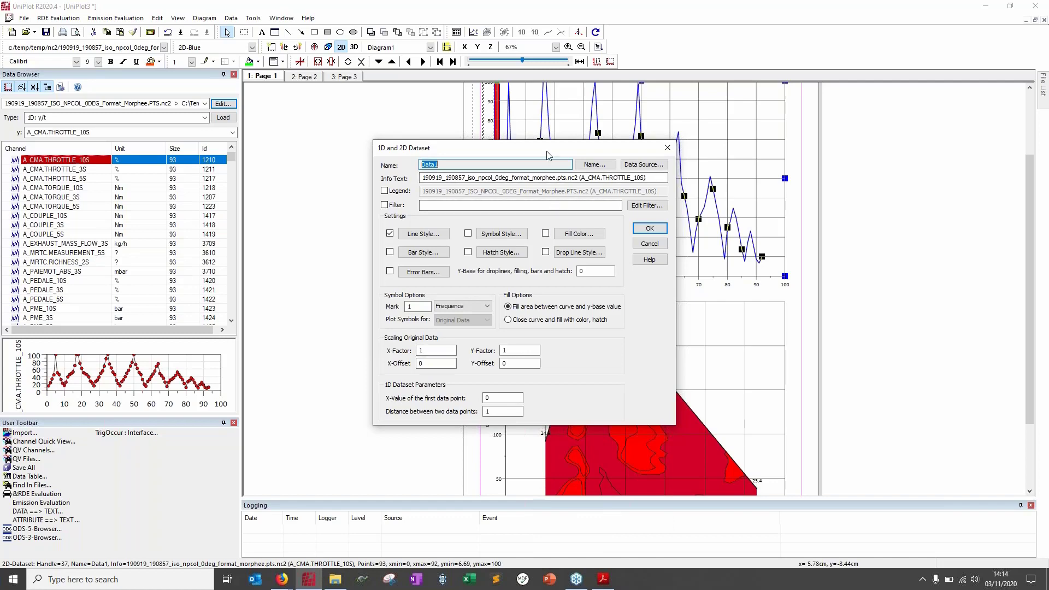
Read the slides on curve displacement, curve display selection and adding cursors, pages 40 to 44, in Acrobat Reader.
click(603, 578)
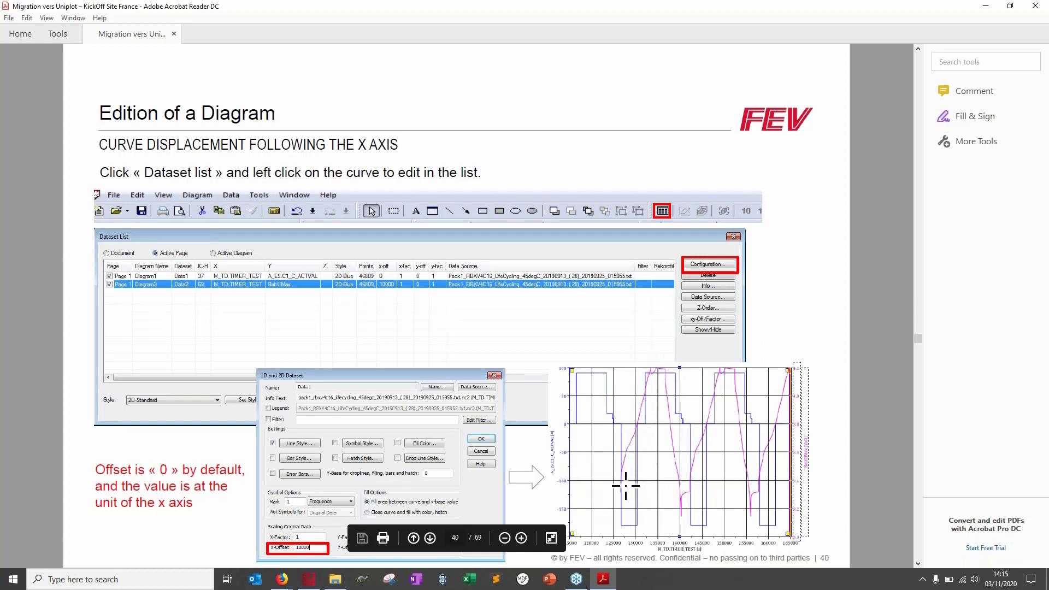
scroll(626, 486, down, 2)
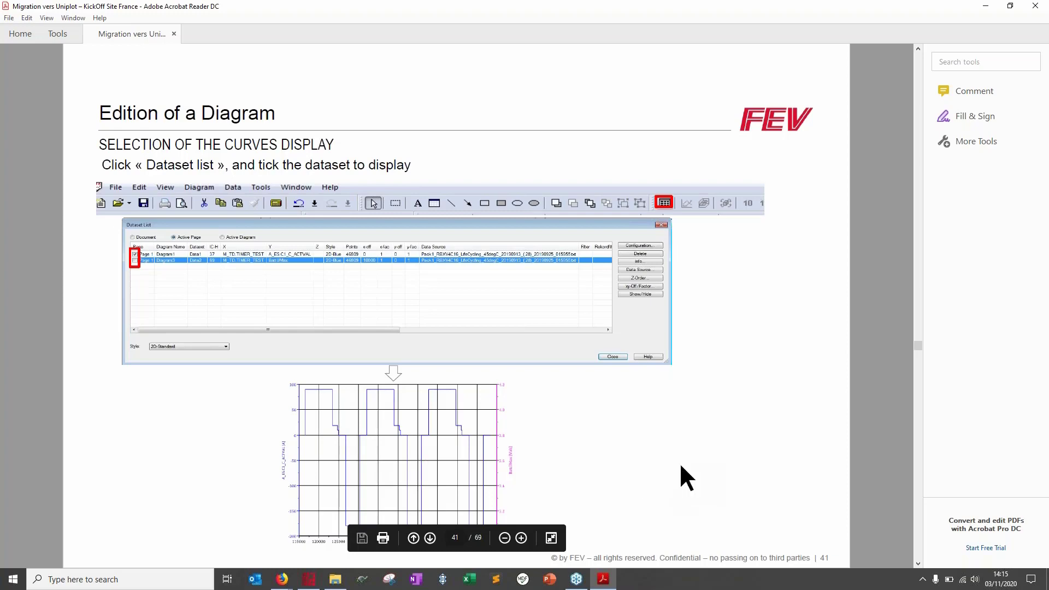
scroll(680, 462, down, 1)
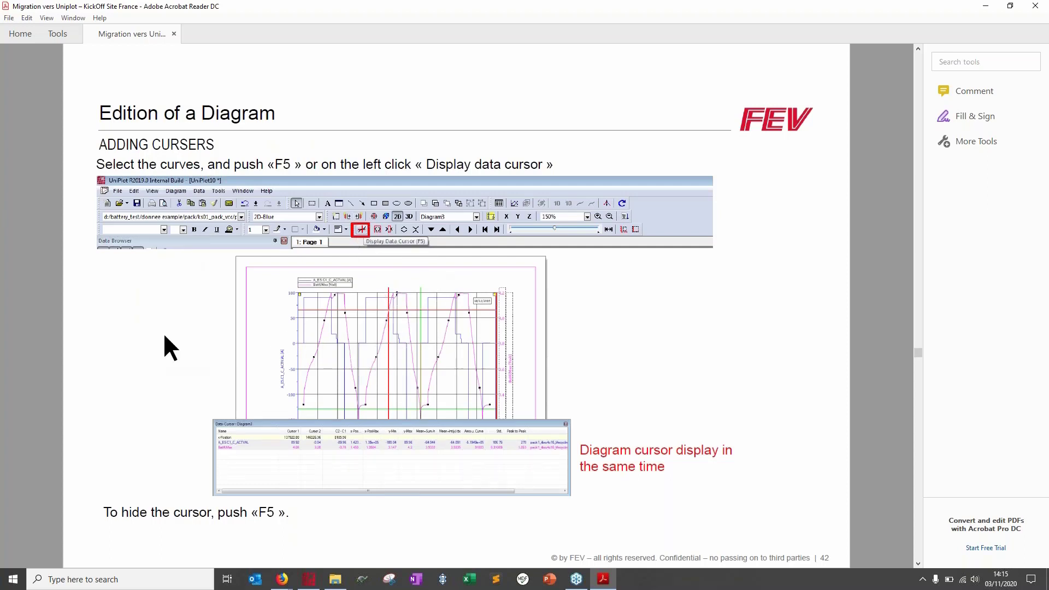
scroll(163, 332, down, 1)
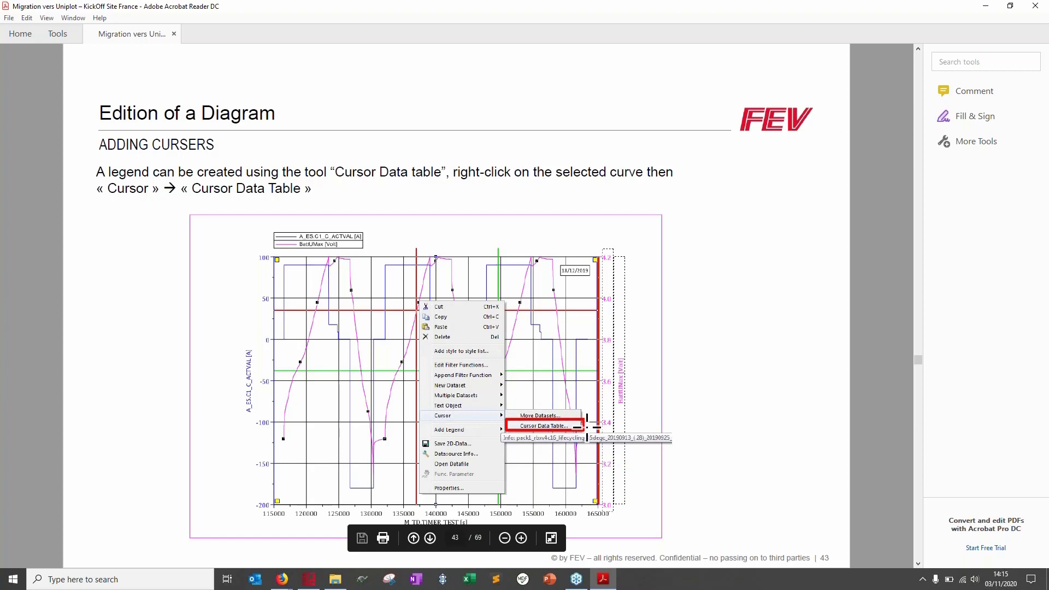
scroll(587, 427, down, 1)
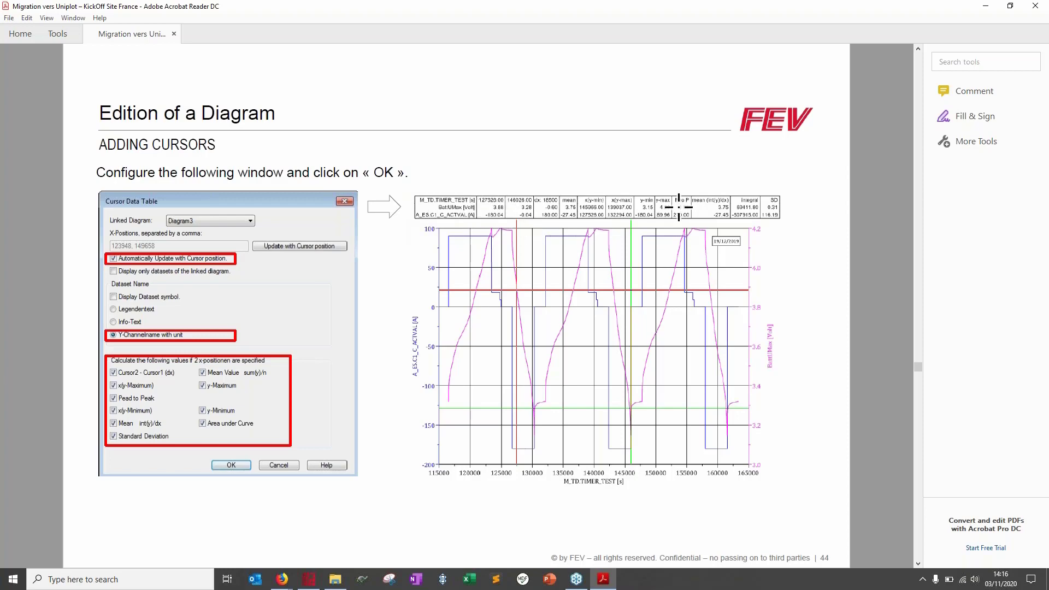
Return to UniPlot, cancel the dataset settings, and view Pages 2 and 3 before going back to Page 1.
click(308, 578)
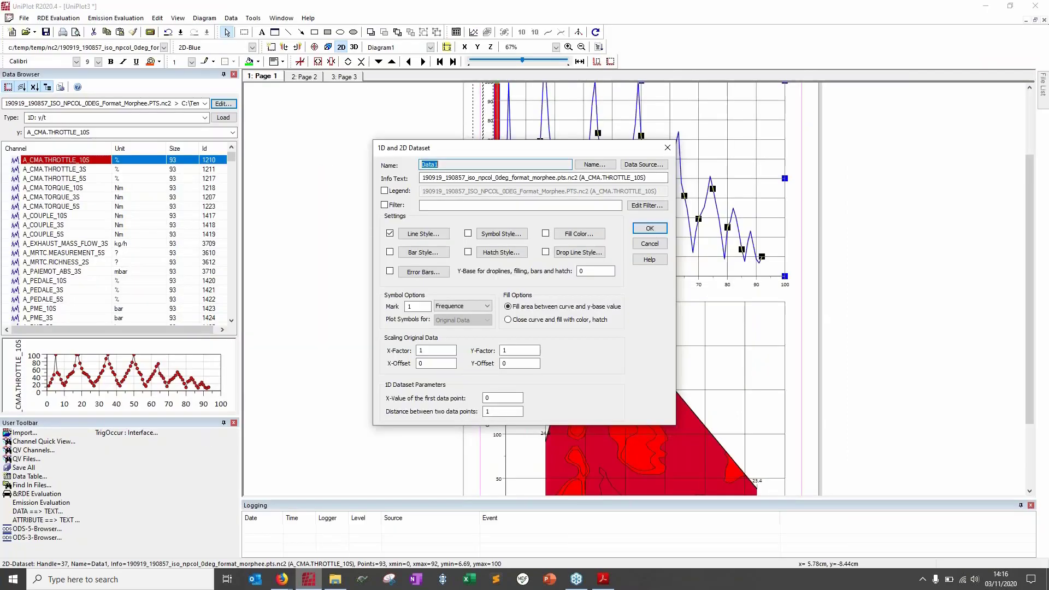
click(650, 243)
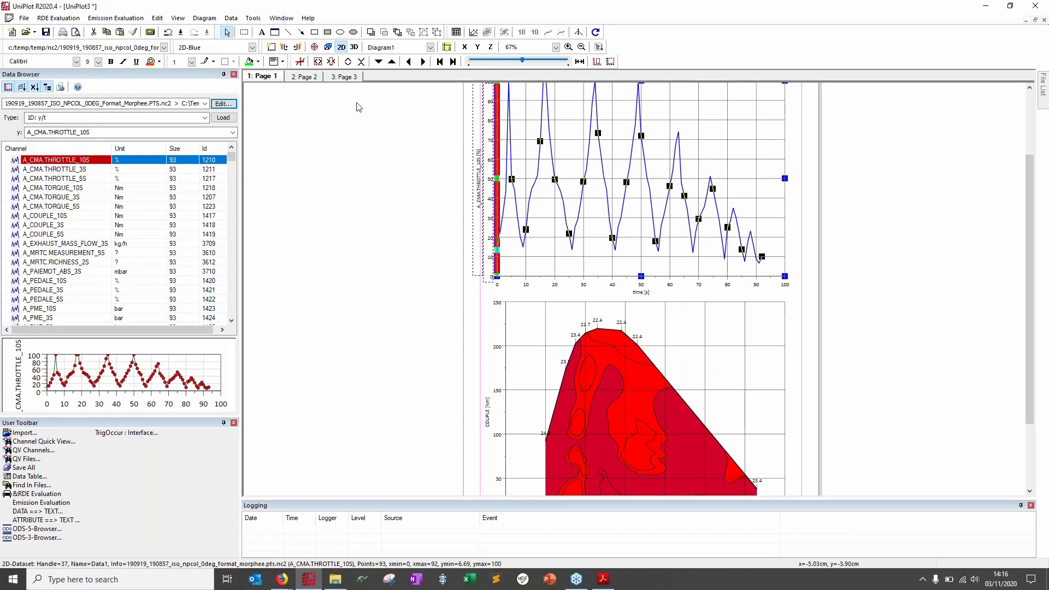
click(298, 77)
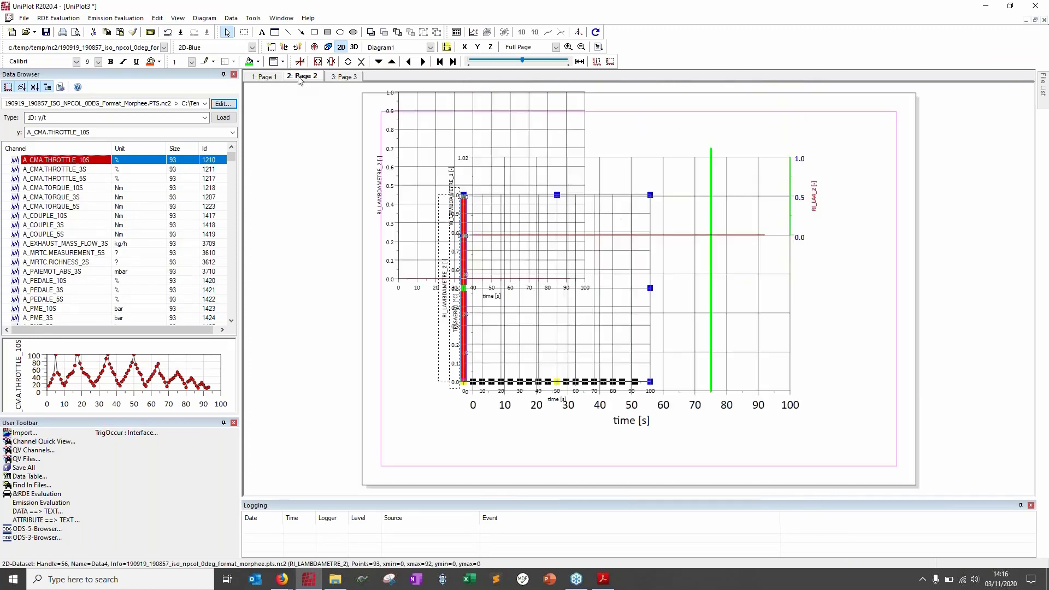
click(339, 77)
click(303, 77)
click(267, 77)
Add channel A_COUPLE_3S to the throttle diagram on Page 1 and apply the 2D-Red style to its curve.
click(32, 226)
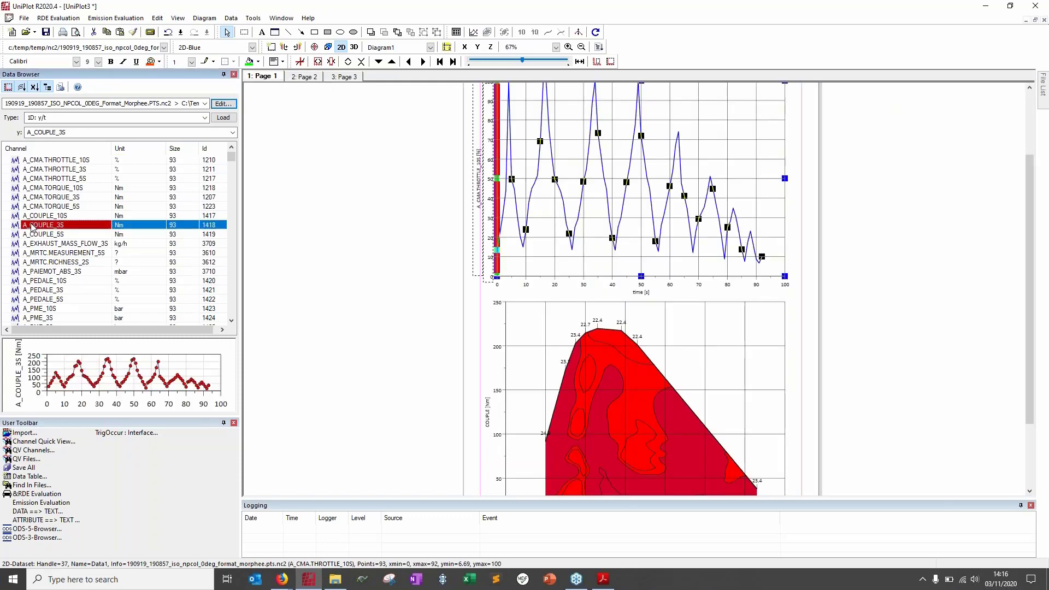
drag(32, 226, 607, 260)
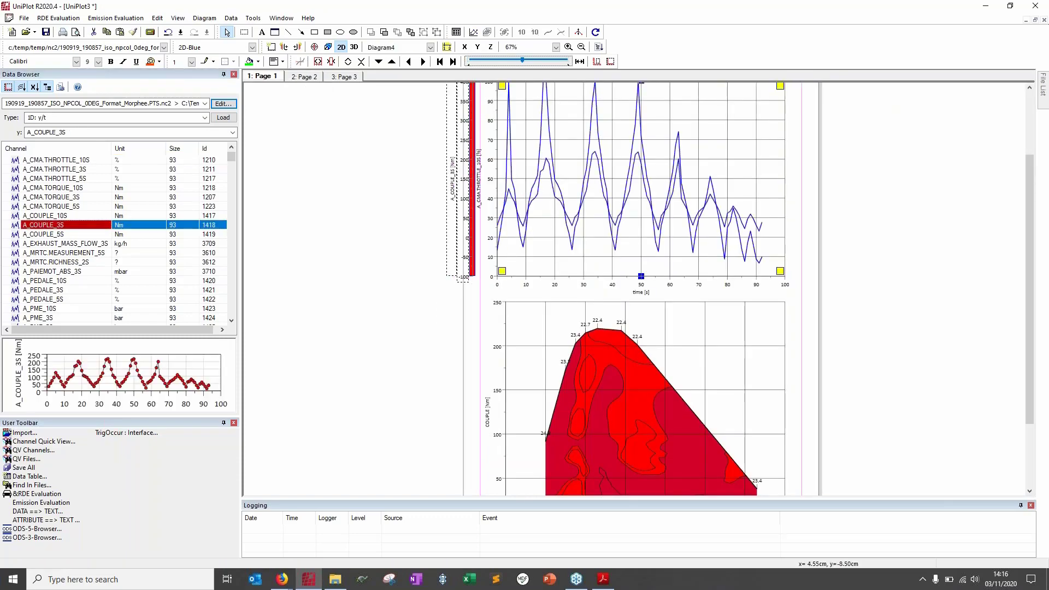
click(538, 193)
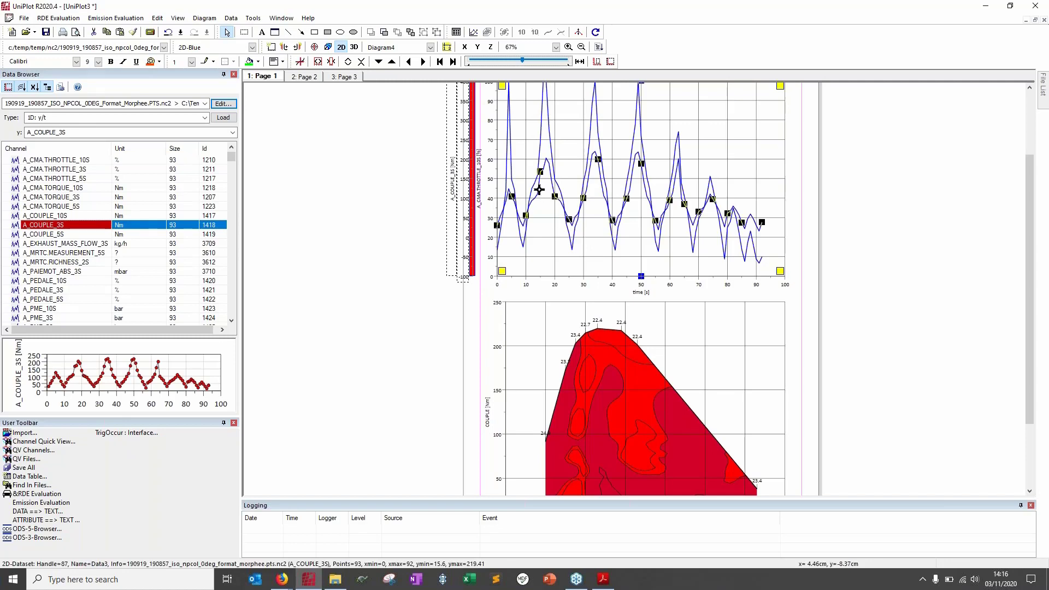
click(251, 48)
click(235, 114)
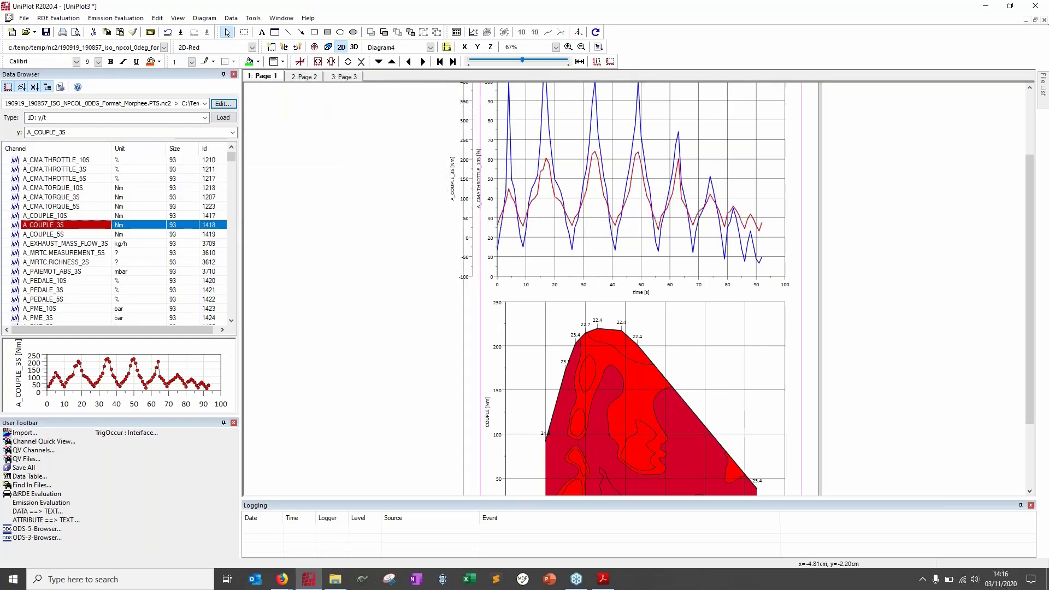
Display the data cursors on the throttle diagram on Page 1 and open its Cursor Data Table settings.
scroll(1030, 164, up, 3)
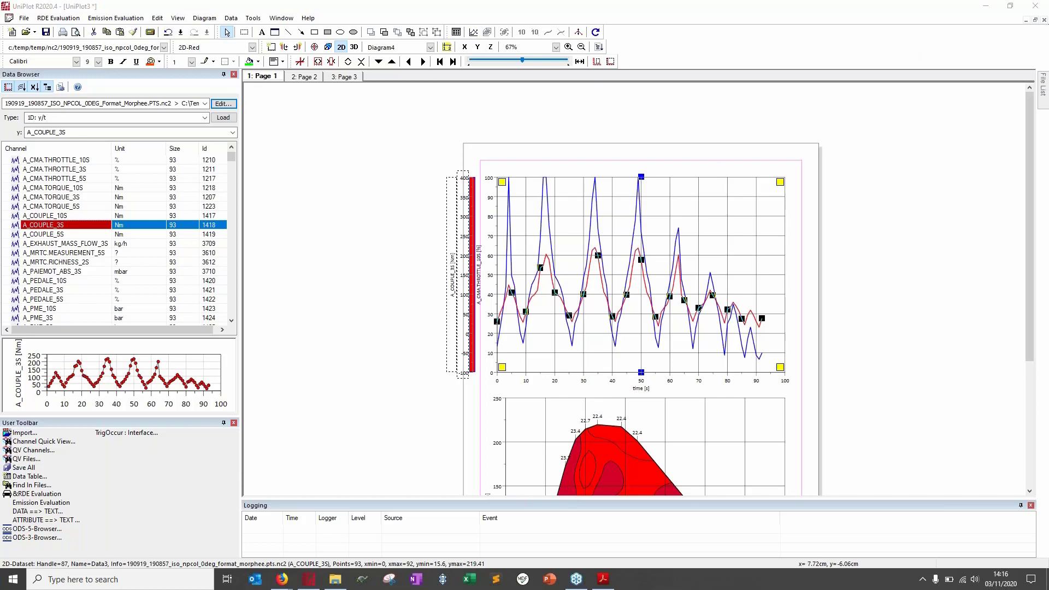
click(300, 61)
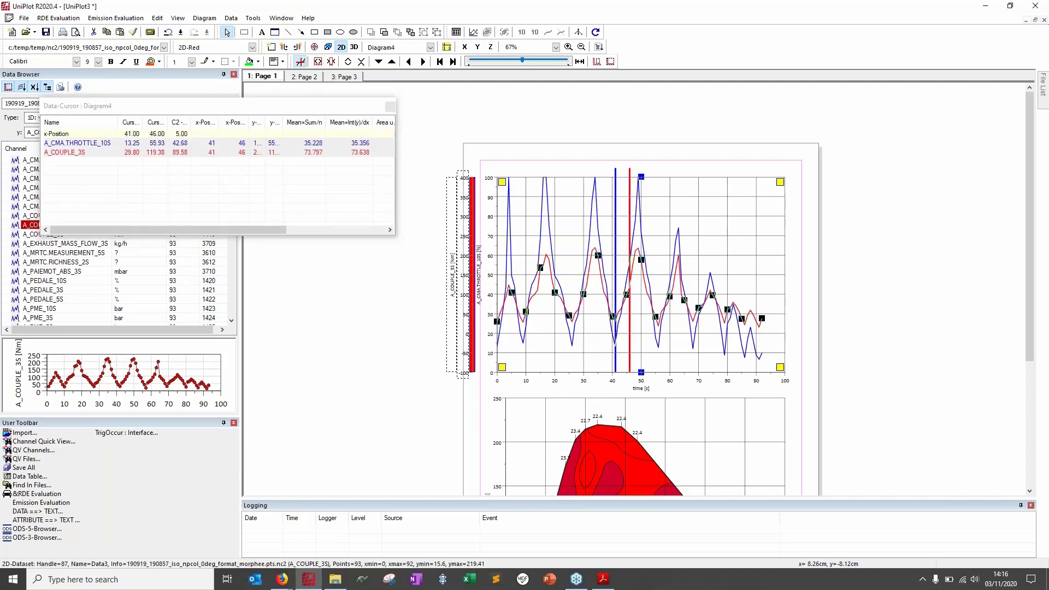
right_click(602, 282)
mouse_move(626, 412)
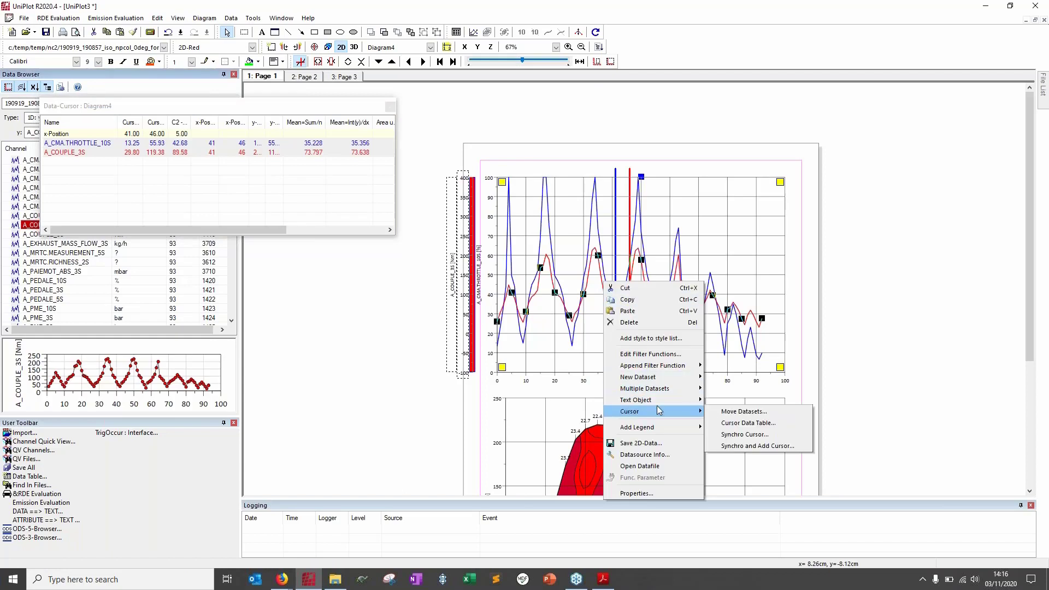
click(791, 424)
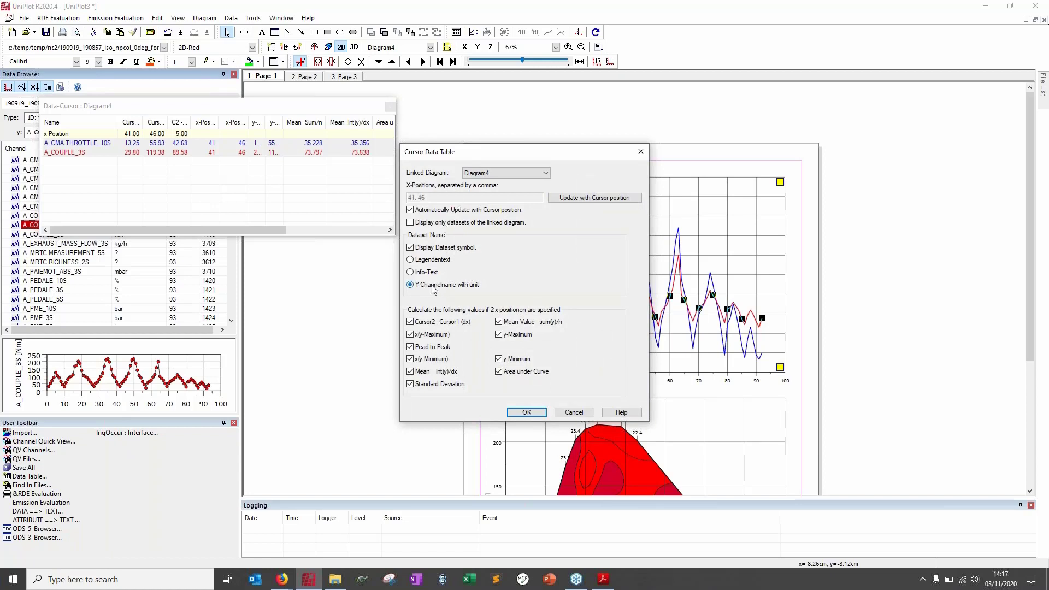
Insert the cursor data table without x(y-Minimum), Mean int(y)/dx, Standard Deviation, Area under Curve, y-Minimum and y-Maximum, and move the second cursor to x = 21.
click(427, 359)
click(432, 372)
click(437, 388)
click(510, 373)
click(509, 360)
click(507, 335)
click(527, 412)
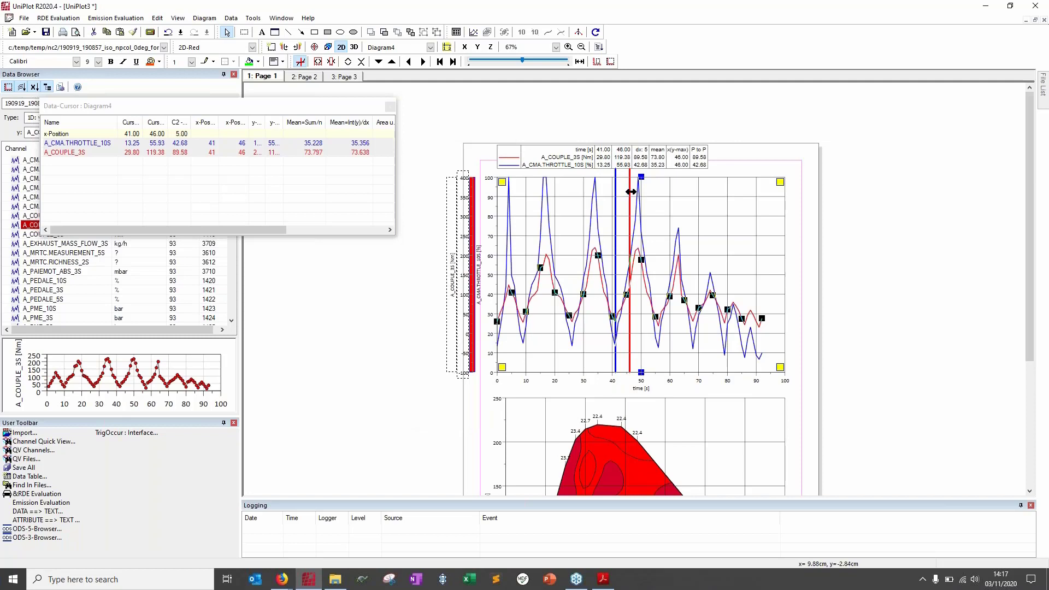
drag(630, 192, 558, 196)
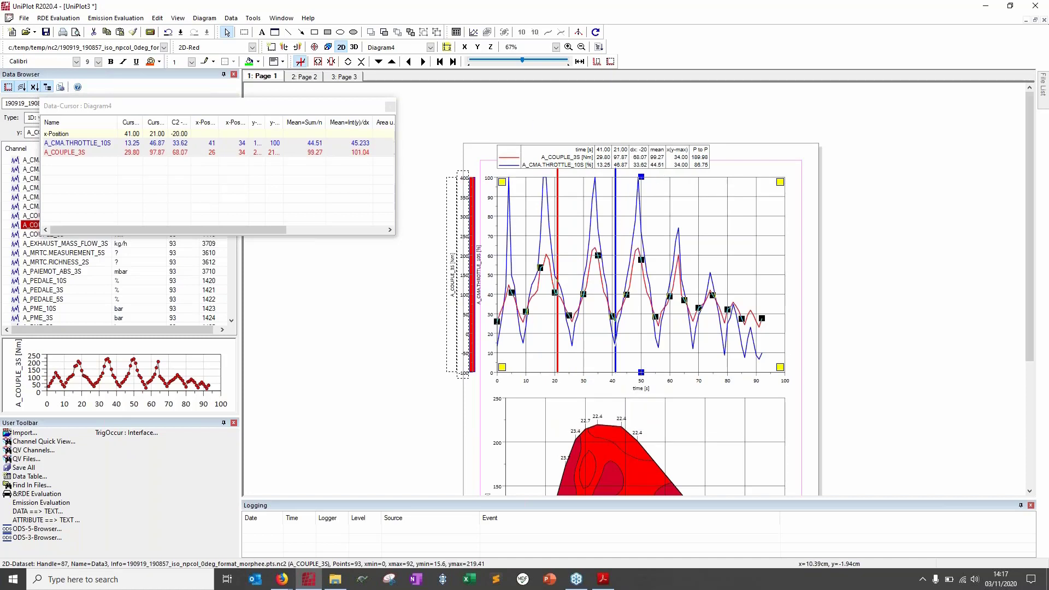
Switch to Acrobat Reader and read the post-treatment slides on adding filters to a curve, pages 45 to 49.
click(602, 581)
scroll(432, 378, down, 1)
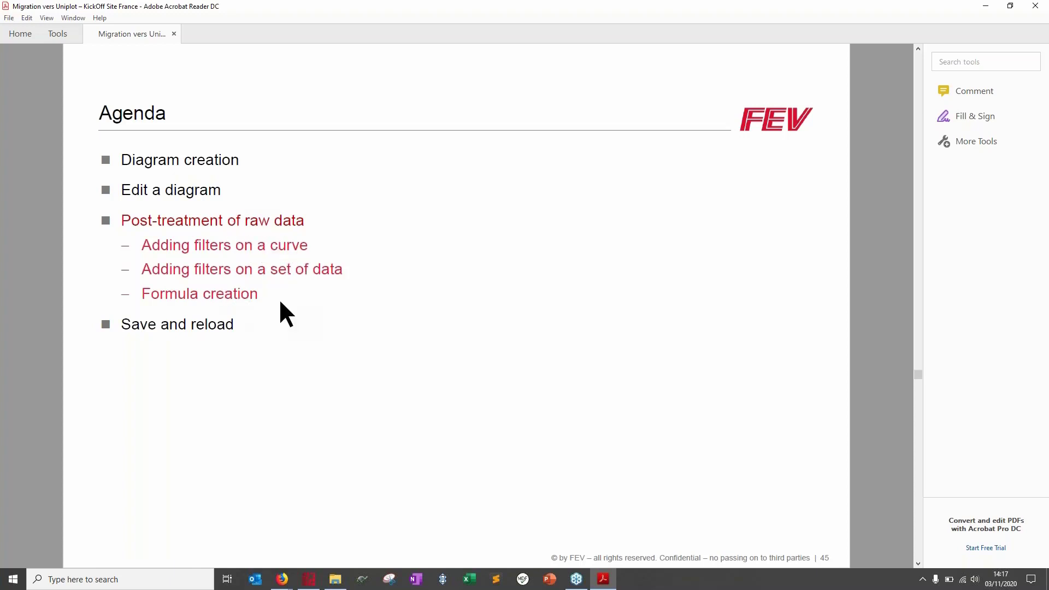
scroll(281, 303, down, 1)
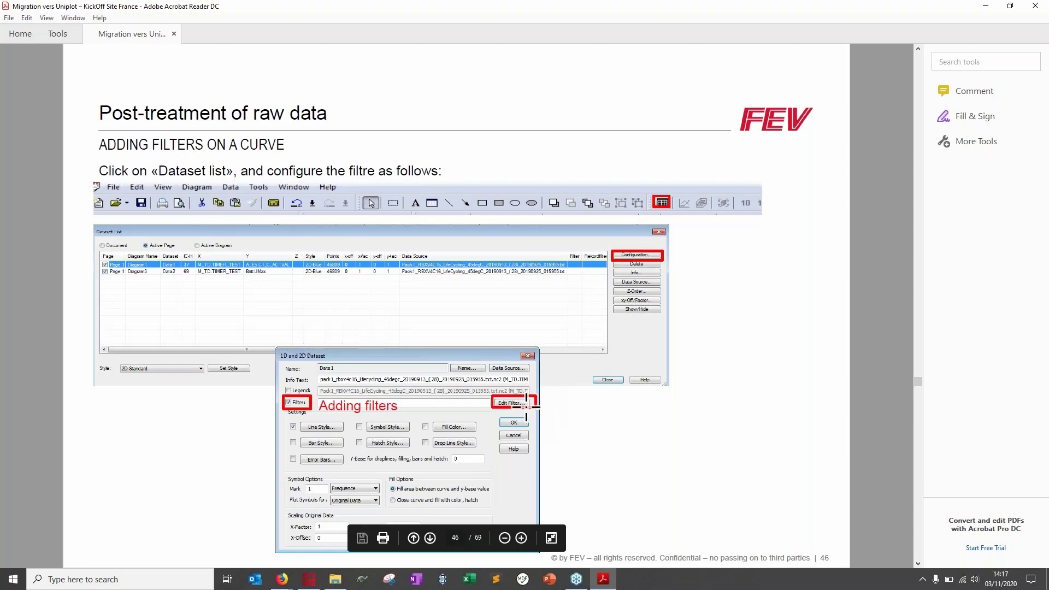
scroll(526, 407, down, 3)
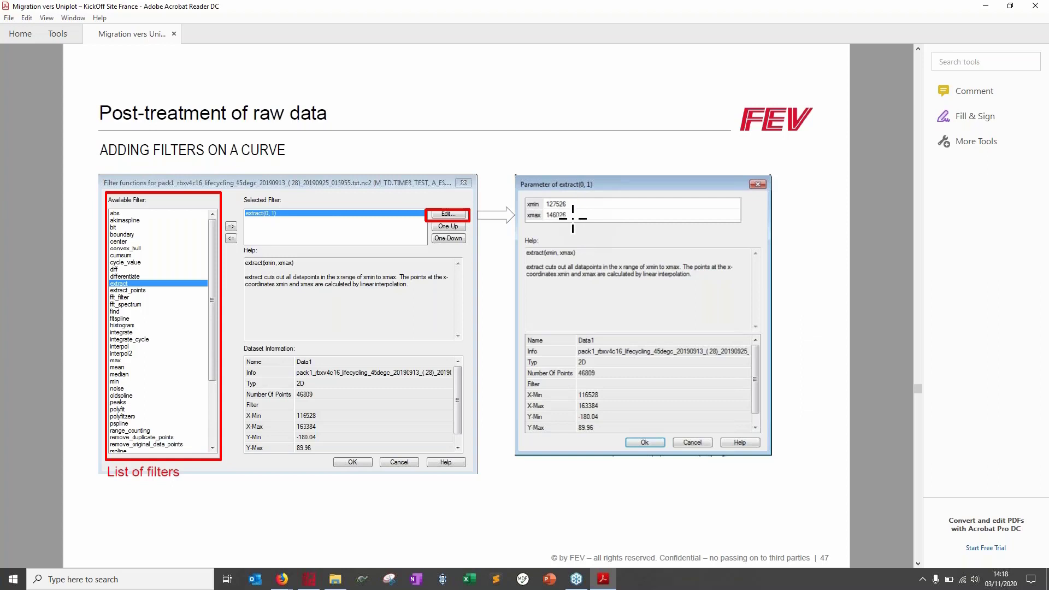
scroll(573, 217, down, 1)
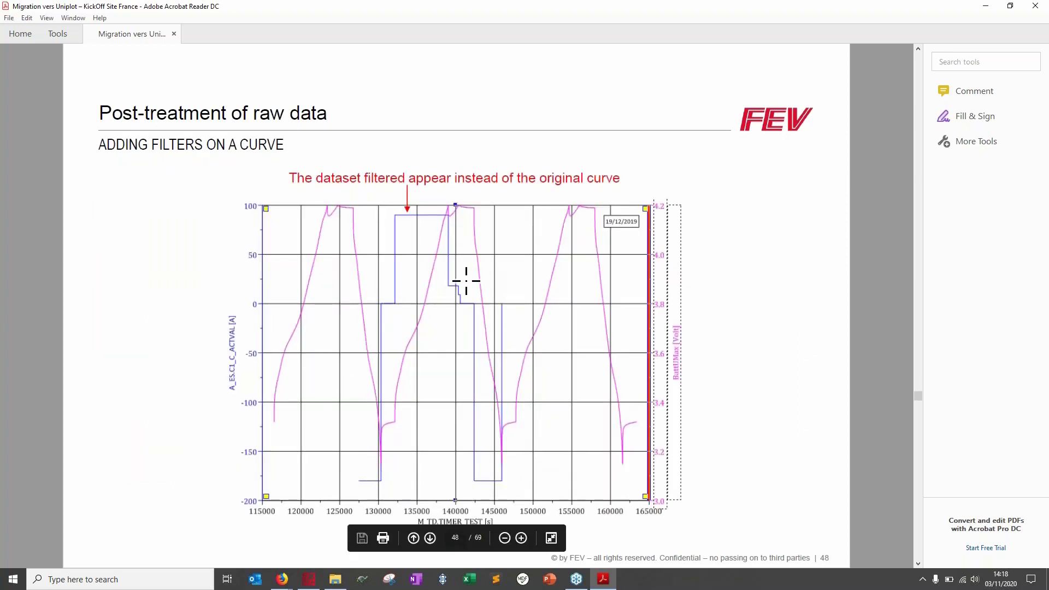
scroll(466, 280, down, 1)
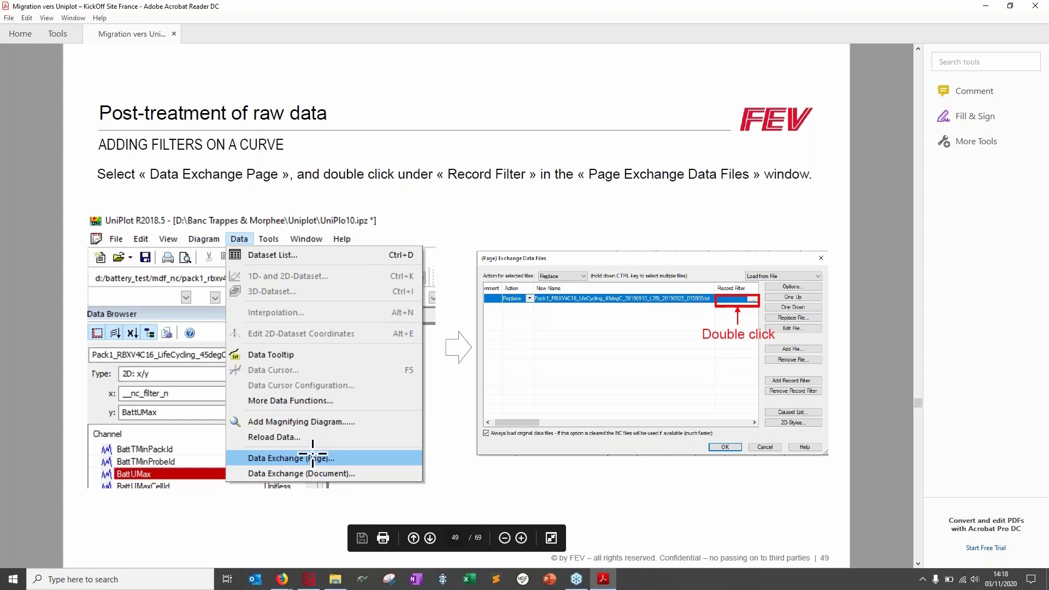
Return to UniPlot, close the Data-Cursor window and view the Data Exchange commands for the page and the document.
mouse_move(309, 585)
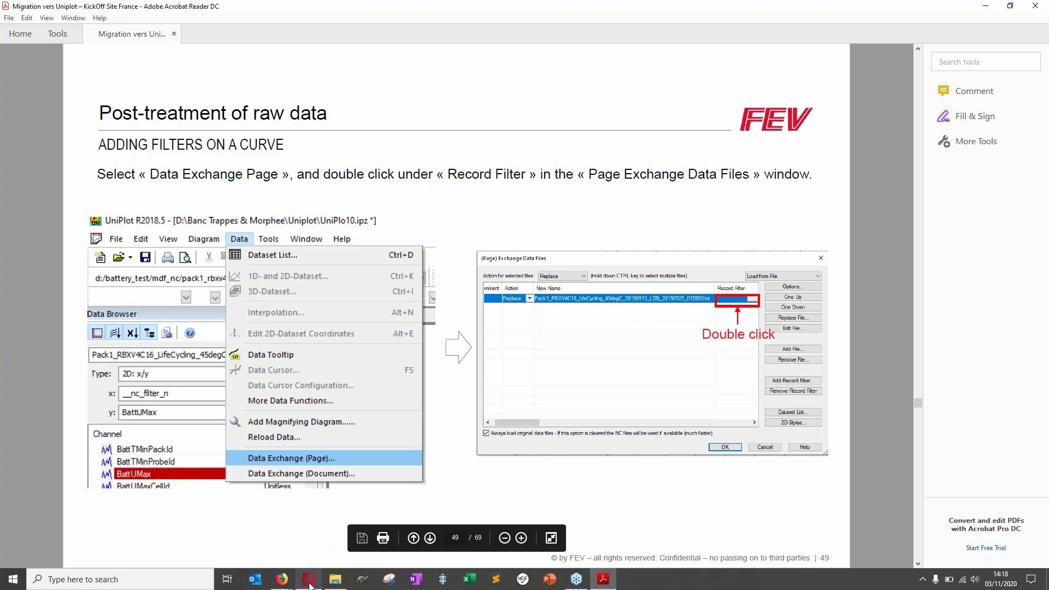
click(309, 584)
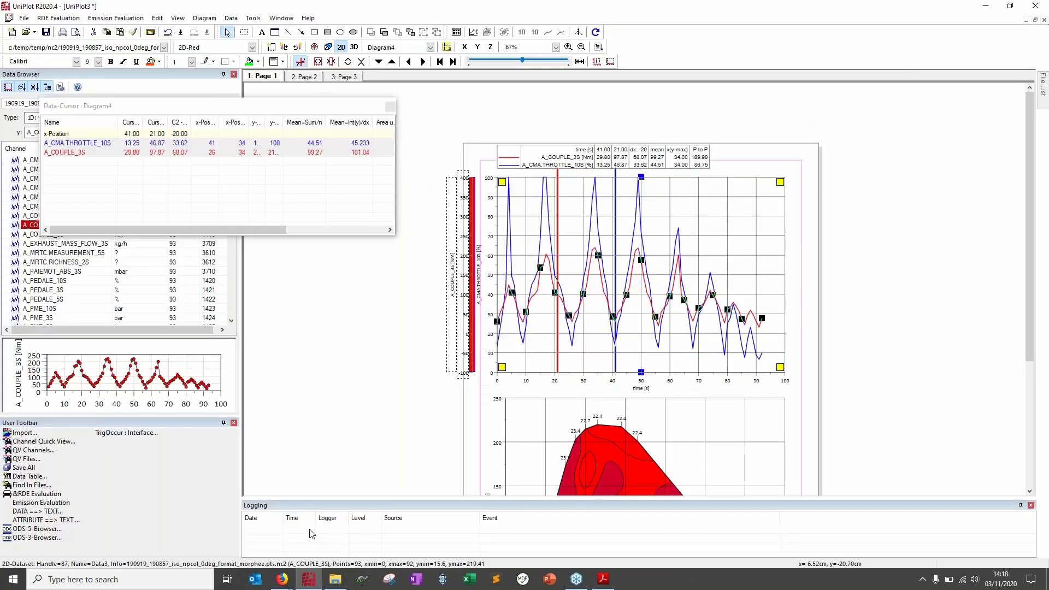
click(390, 108)
click(230, 18)
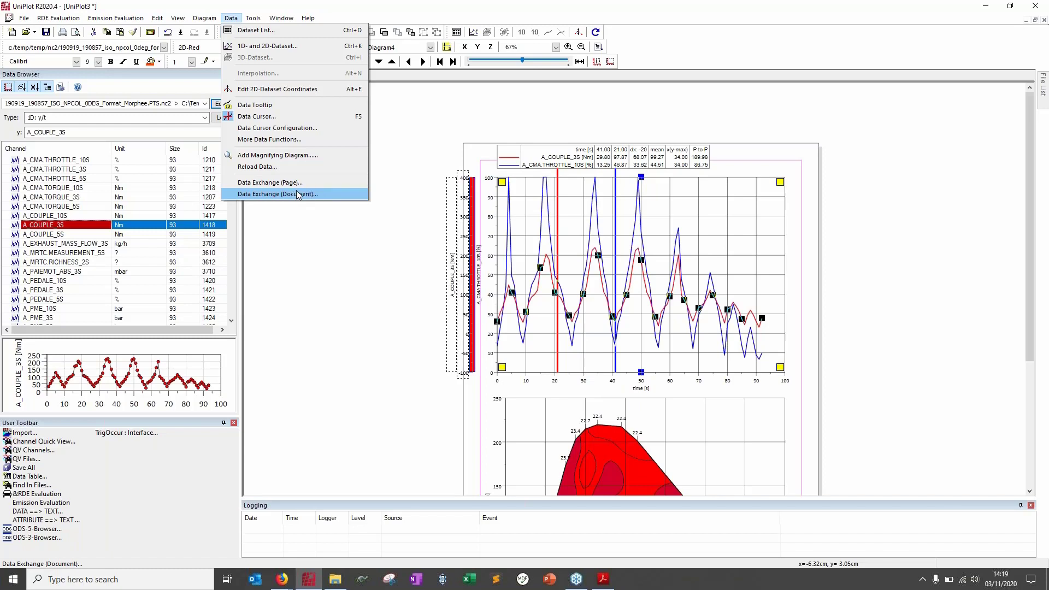
Switch to Acrobat Reader and read the slides on filtering a set of data and creating formulas, pages 49 to 54.
click(604, 579)
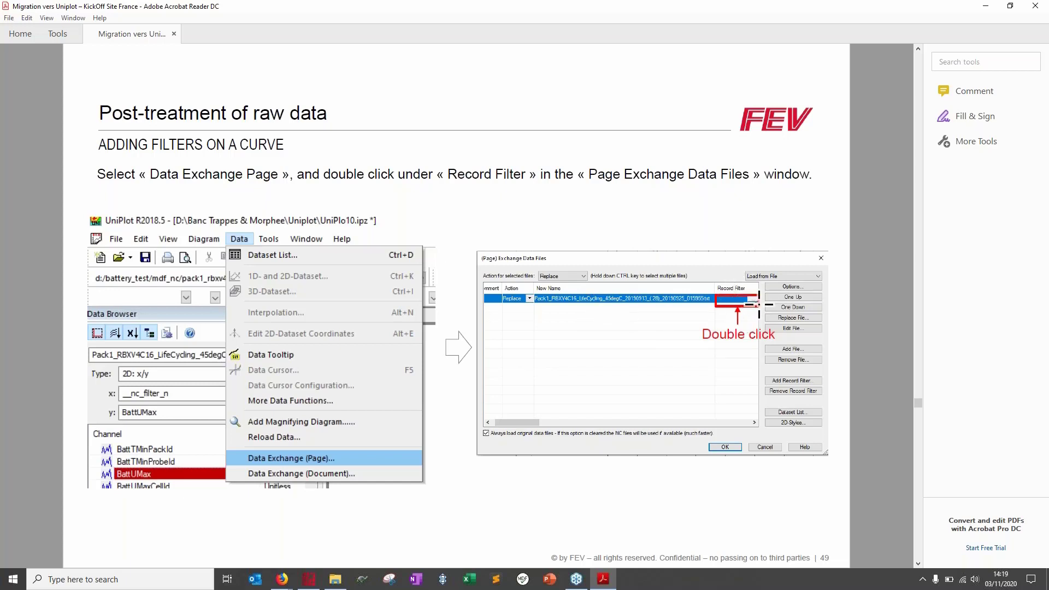
scroll(762, 305, down, 1)
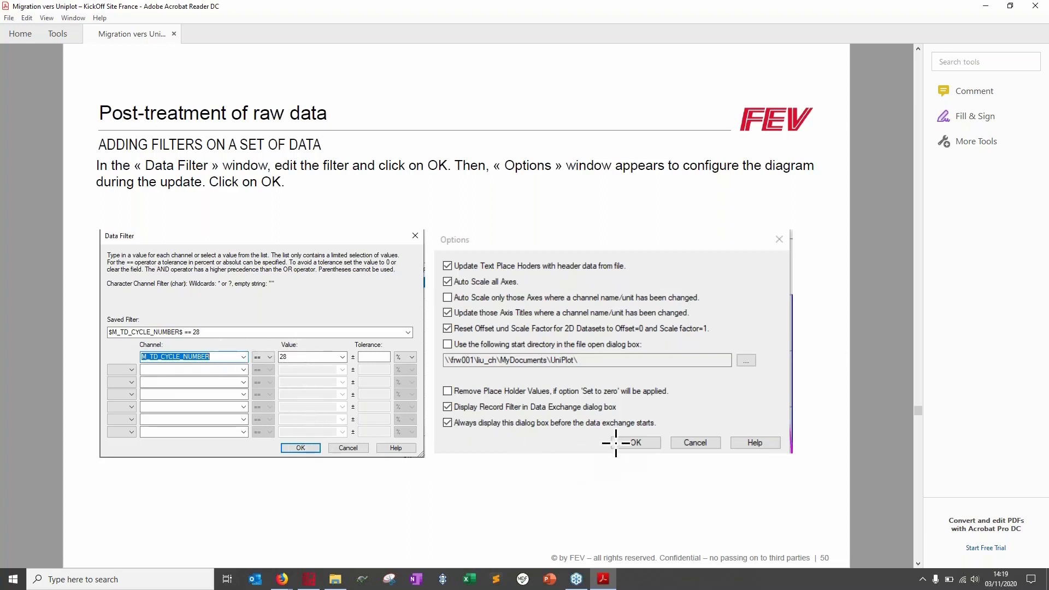
scroll(616, 444, down, 1)
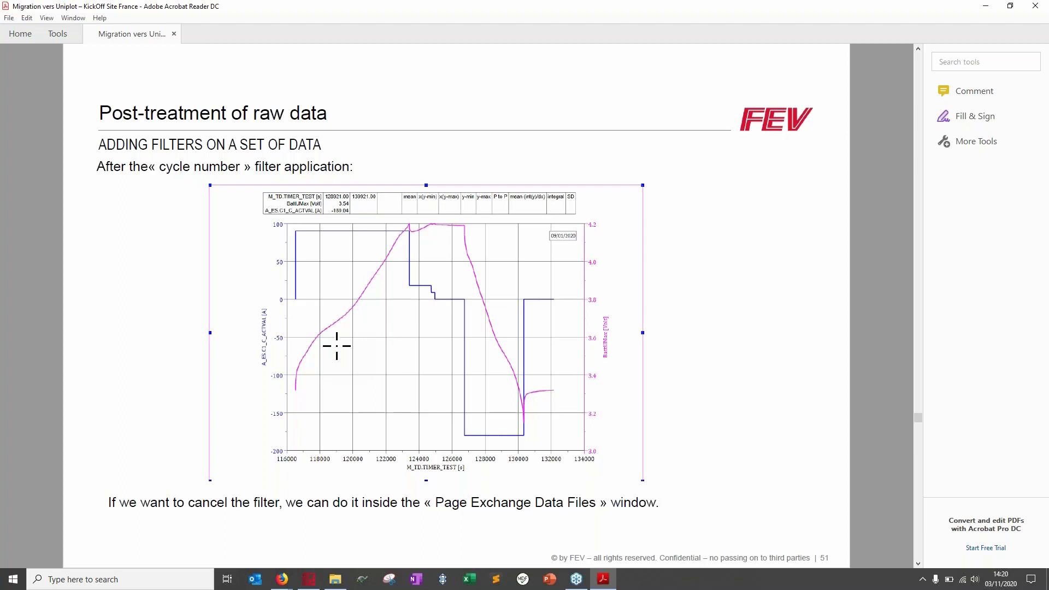
scroll(336, 346, up, 3)
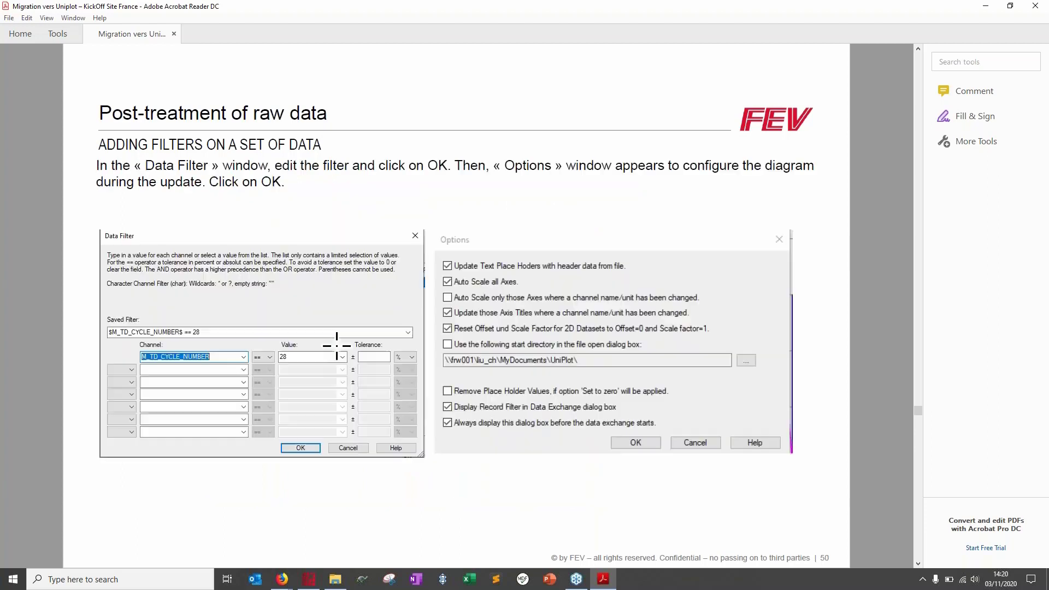
scroll(384, 352, up, 3)
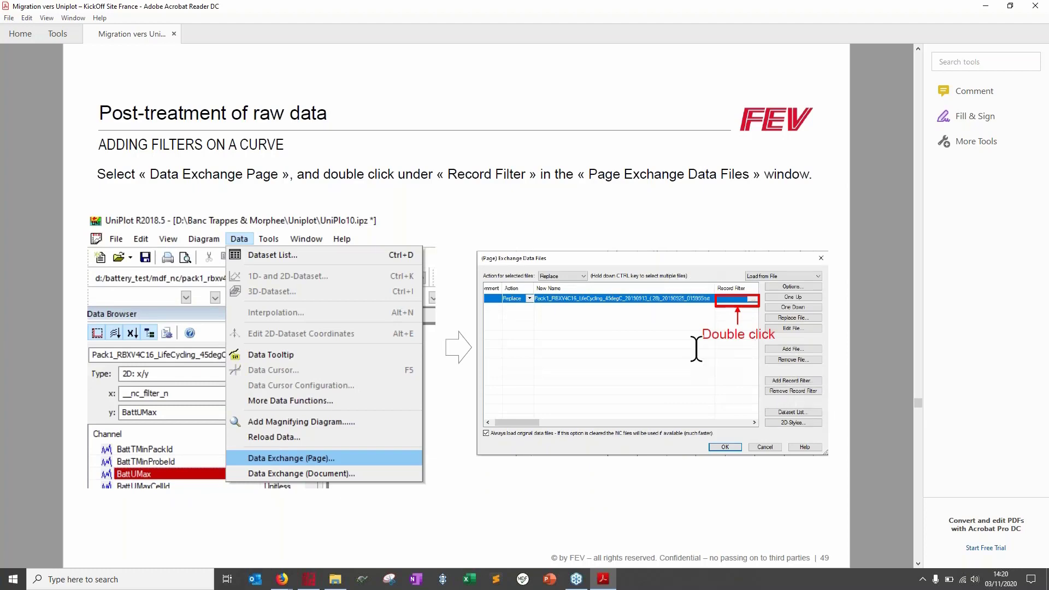
key(Right)
key(Right)
key(Right)
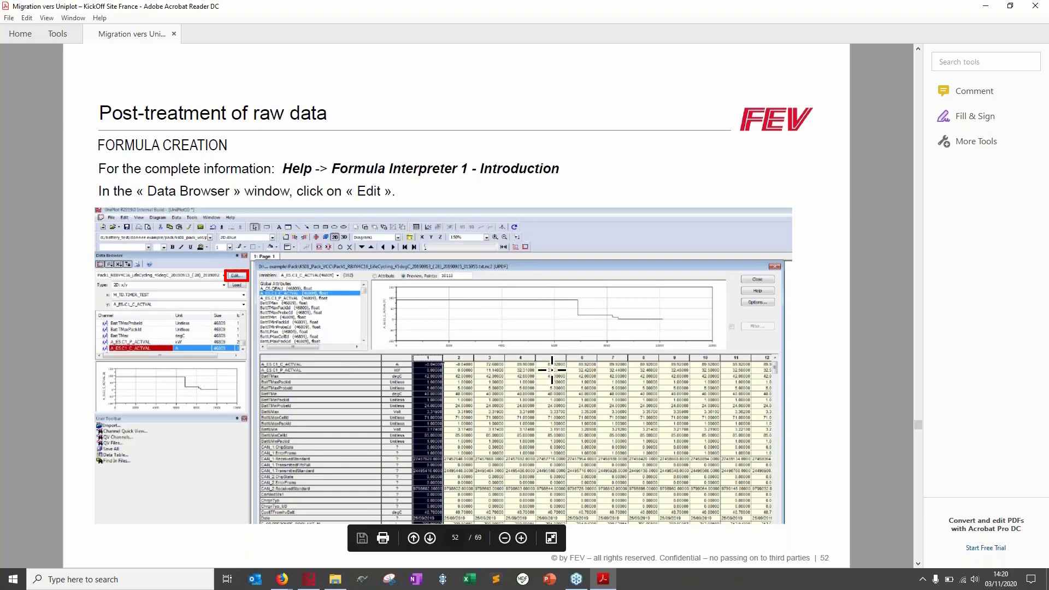
scroll(563, 448, down, 1)
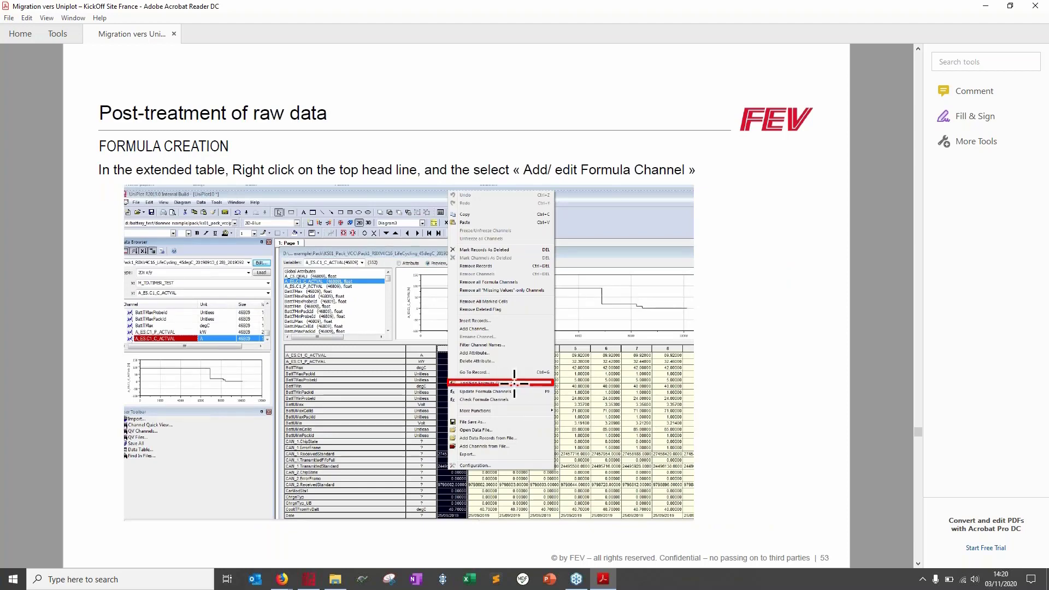
scroll(514, 385, down, 1)
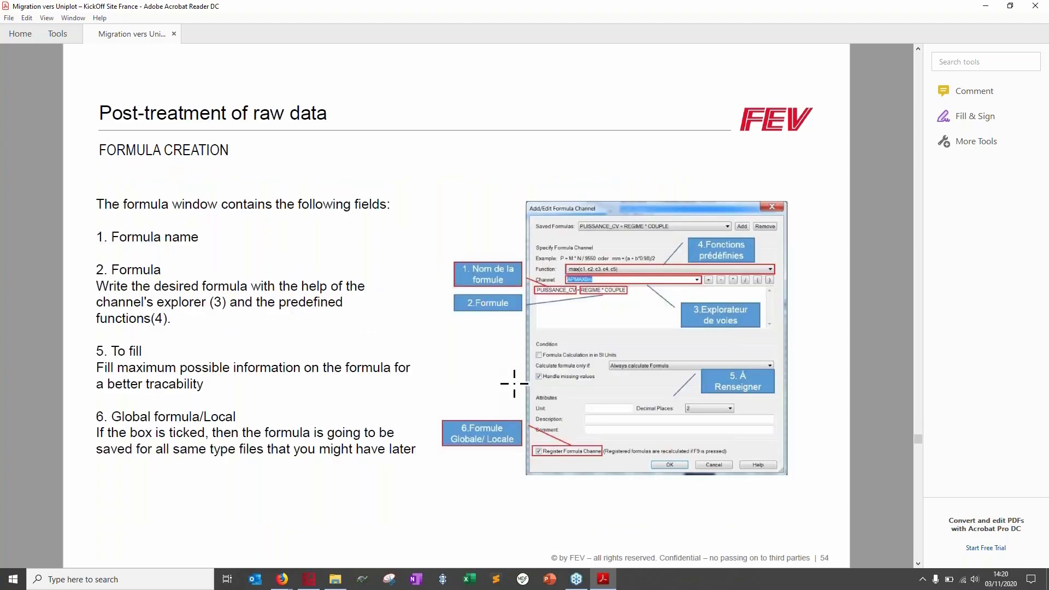
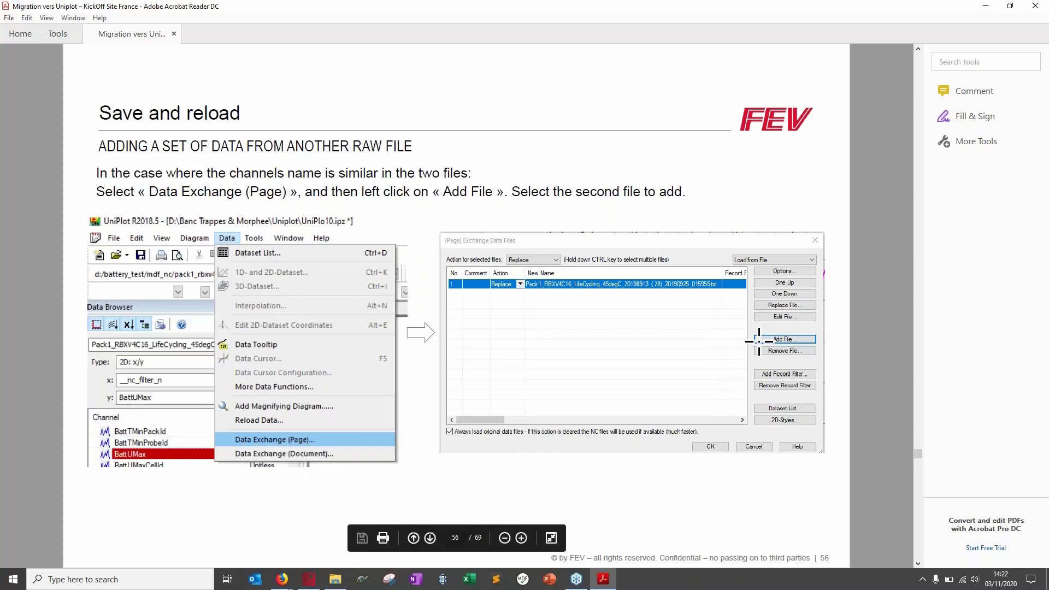
Read the slides on adding data from another raw file, data set exchange and report aliases, pages 56 to 62.
scroll(811, 343, down, 1)
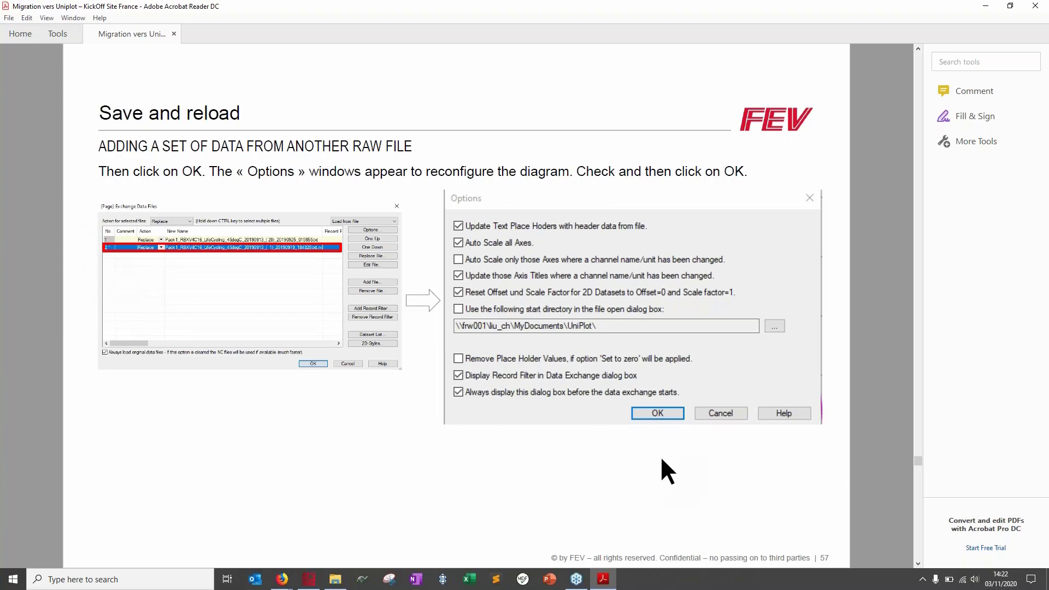
scroll(650, 416, down, 3)
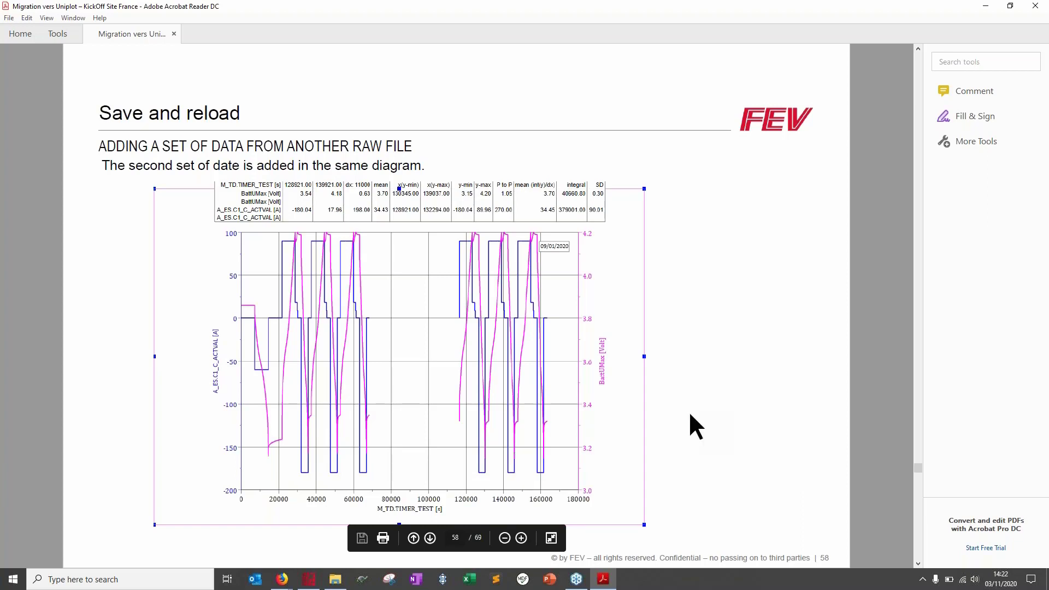
scroll(689, 414, down, 1)
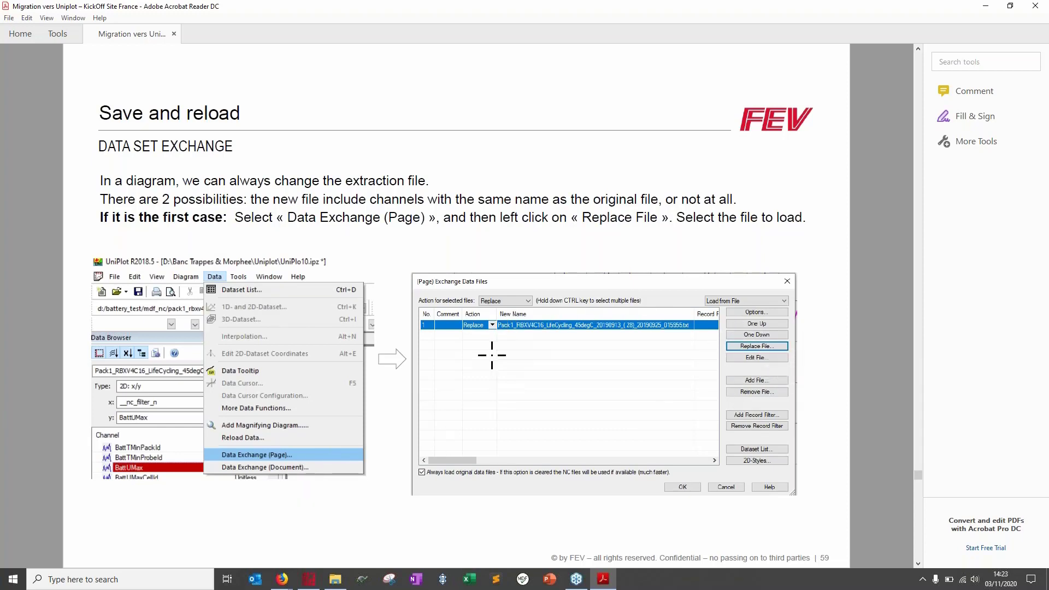
scroll(491, 355, down, 1)
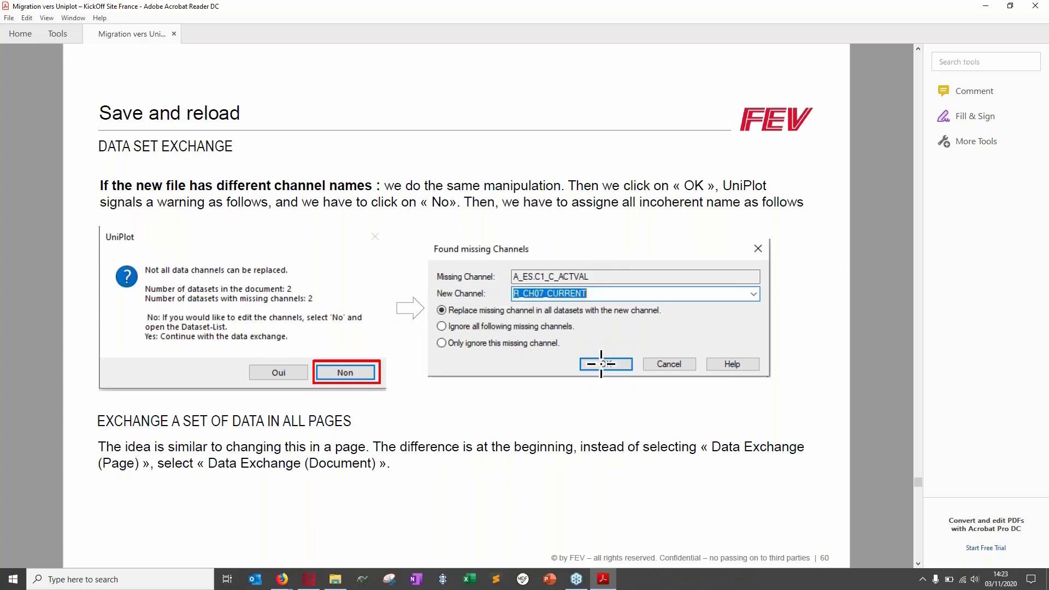
scroll(601, 364, down, 1)
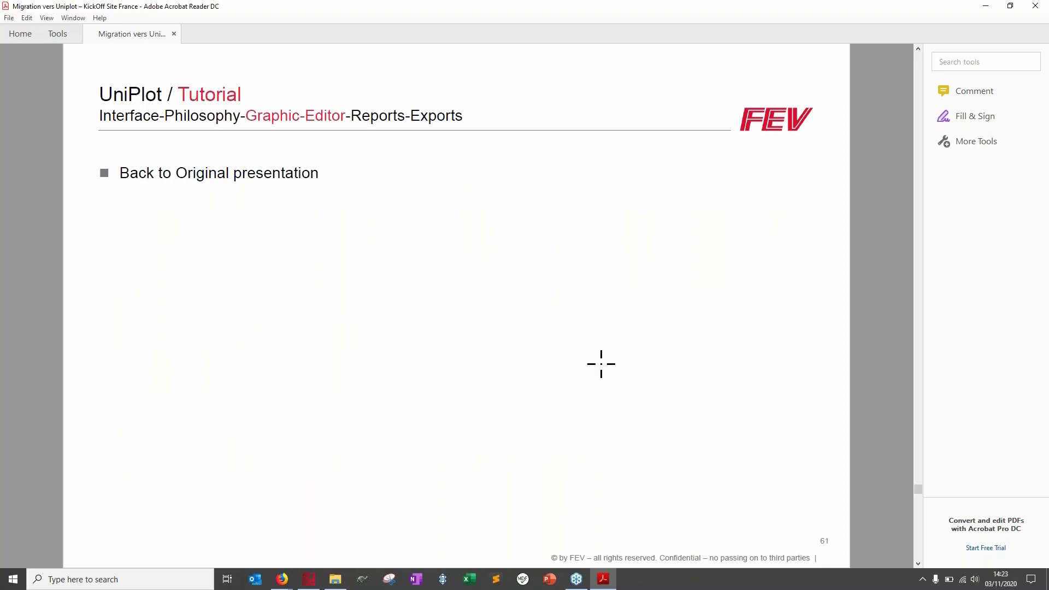
scroll(601, 364, up, 1)
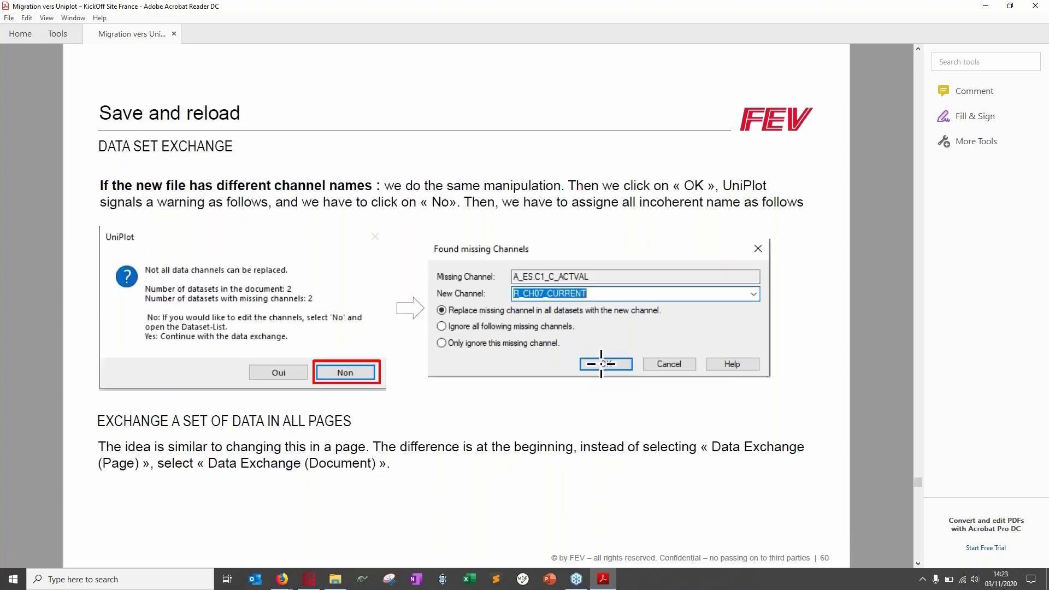
scroll(601, 364, down, 1)
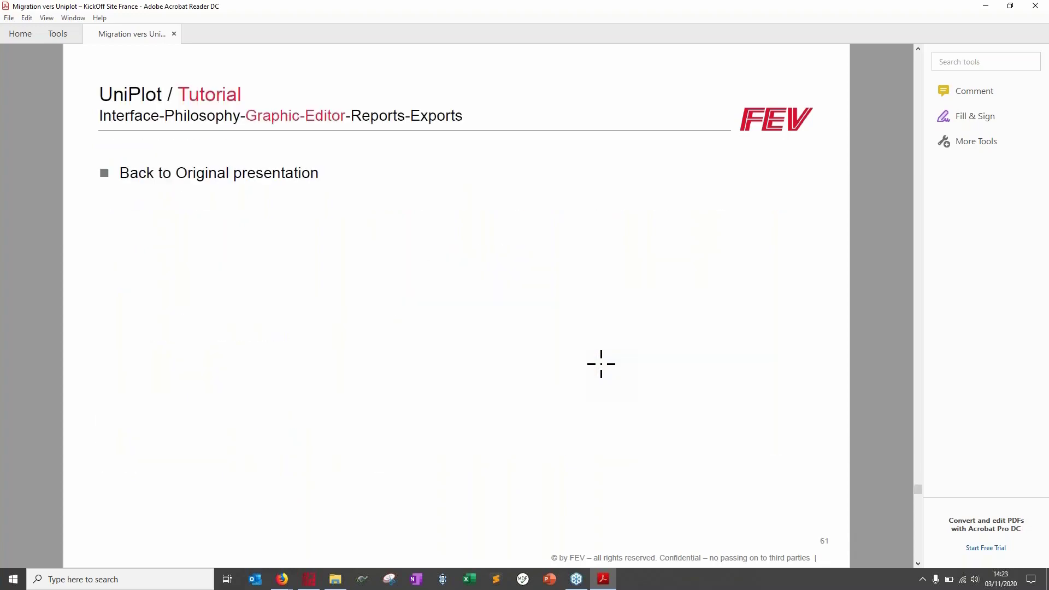
scroll(601, 364, down, 1)
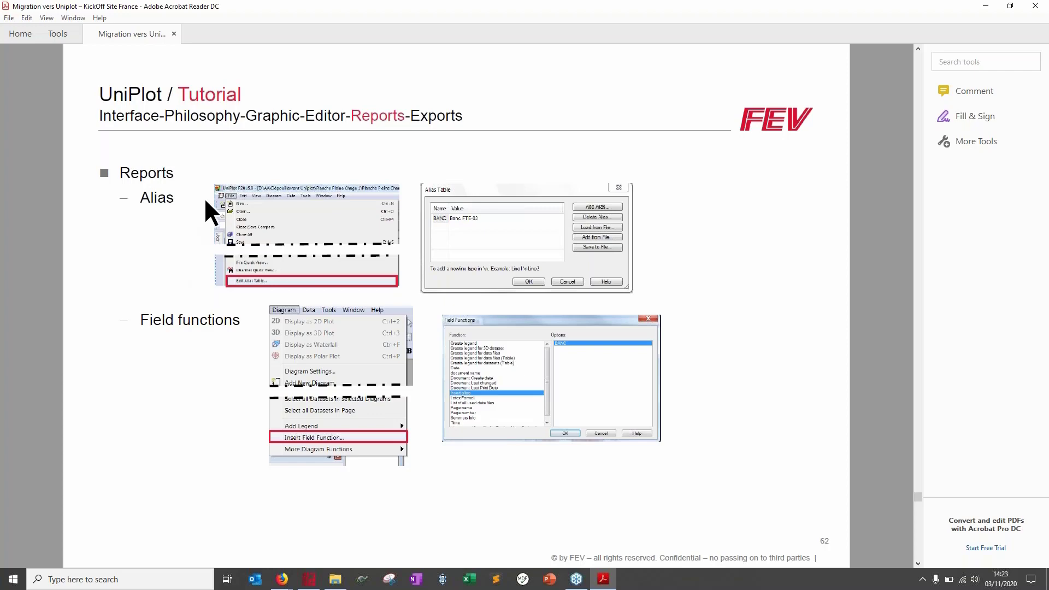
Switch to UniPlot, open the document's alias table from page 3 and widen its Name column.
click(311, 584)
click(344, 77)
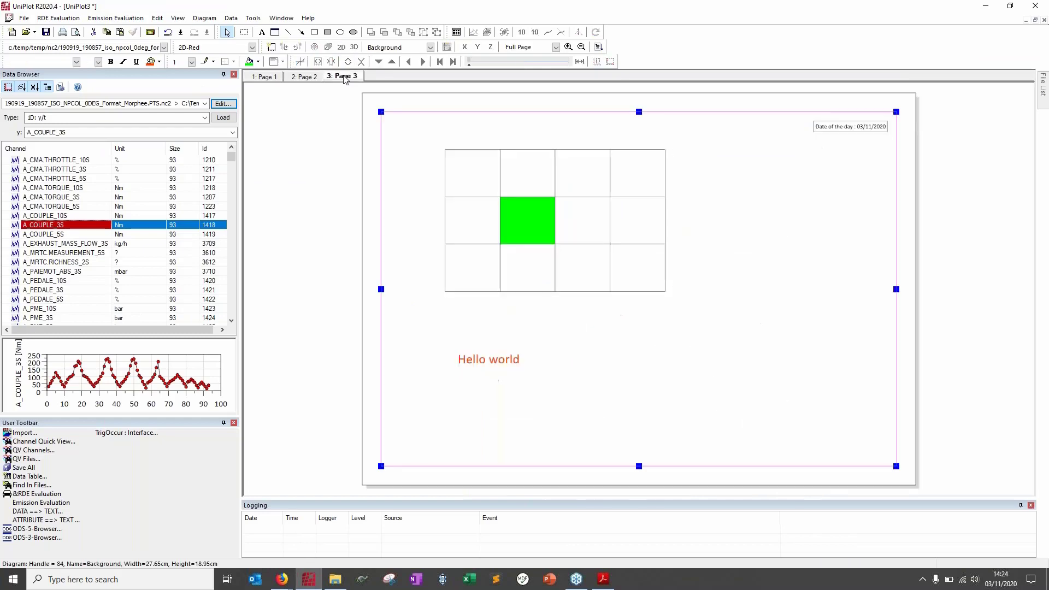
click(23, 19)
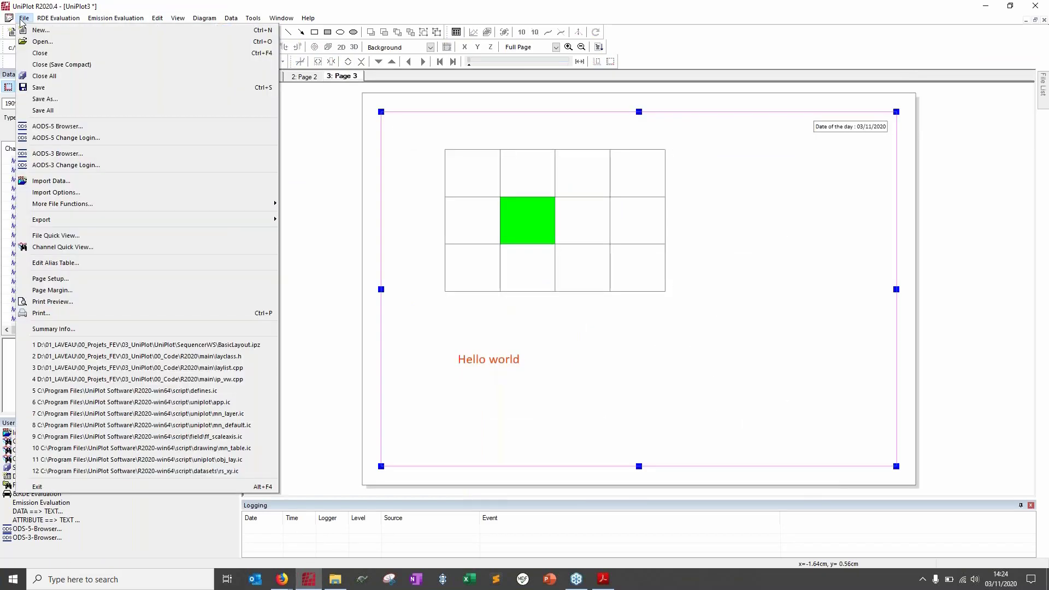
click(41, 262)
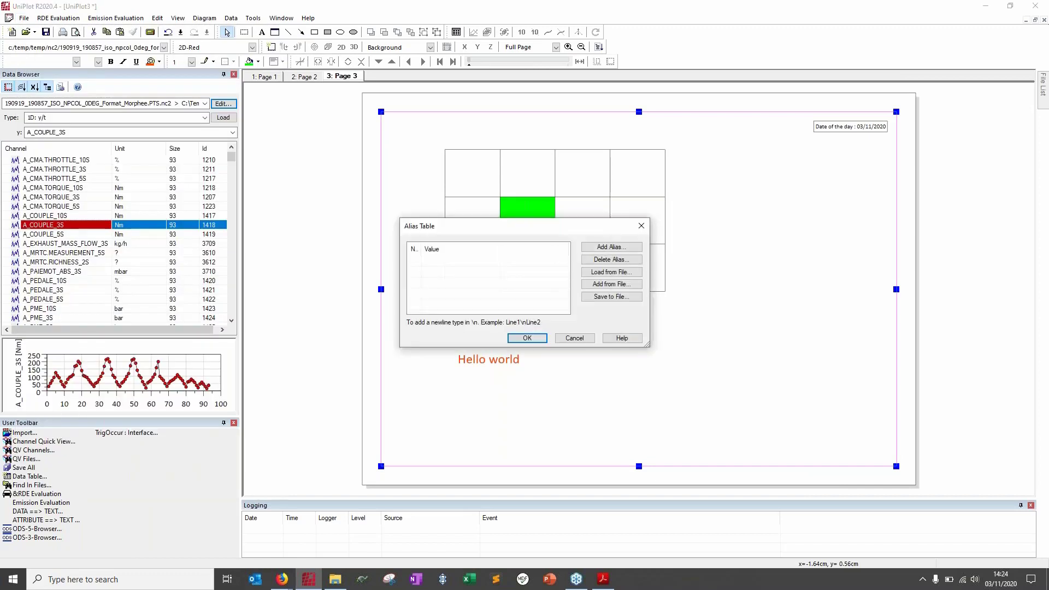
double_click(438, 248)
drag(438, 247, 460, 247)
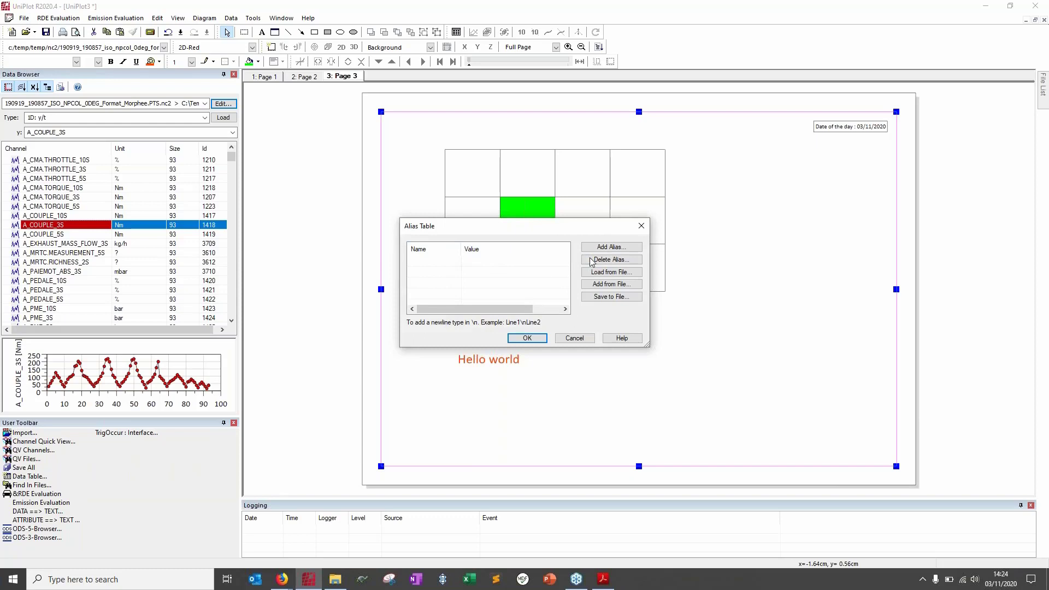
Add an alias named BENCH CELL with the value H_12 to the alias table.
click(613, 249)
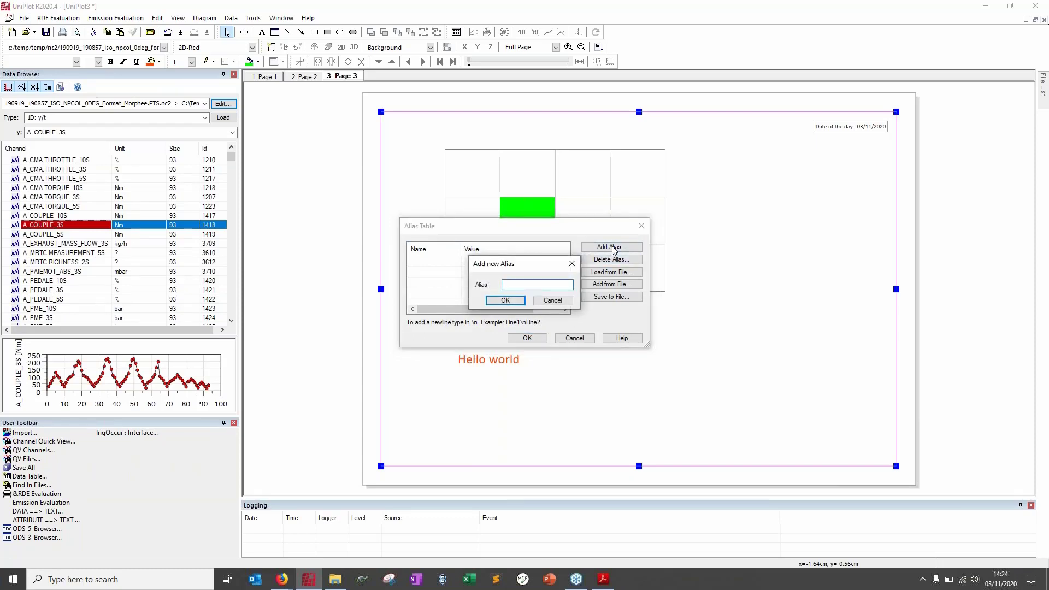
text(BENCH CELL)
click(504, 301)
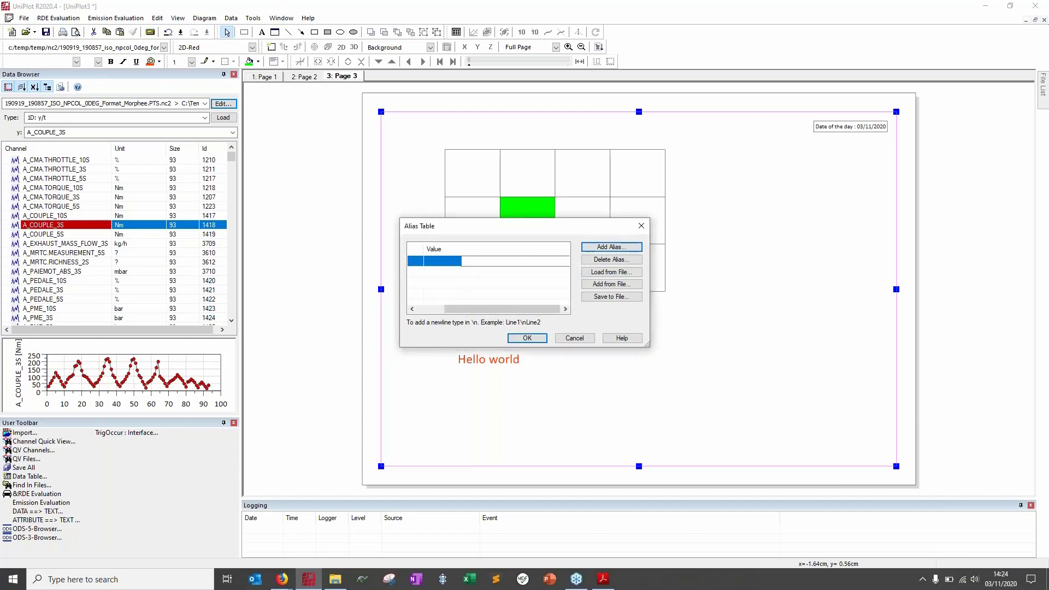
text(H)
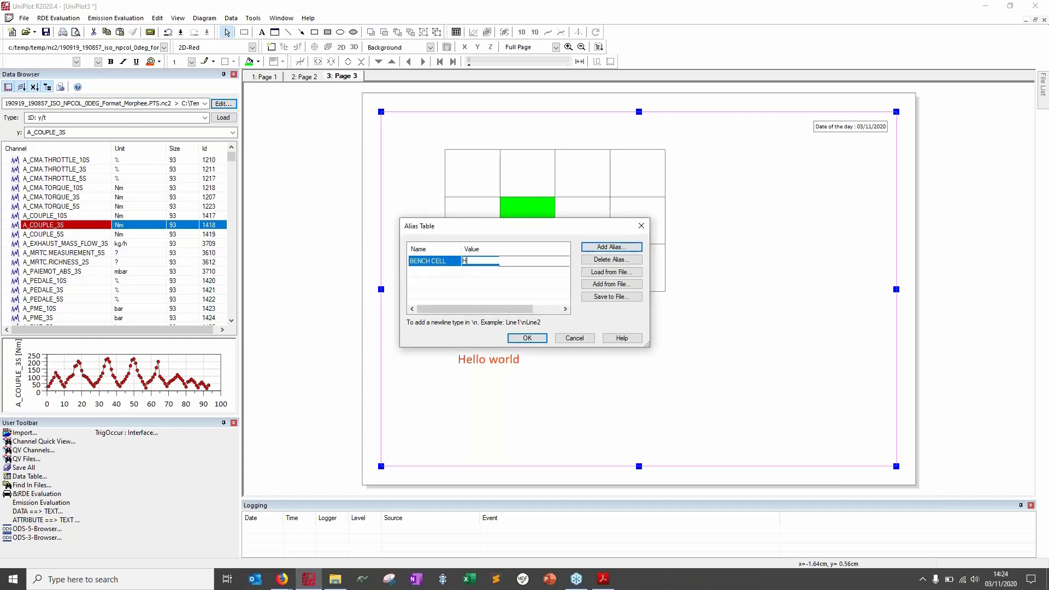
text(_12)
click(505, 287)
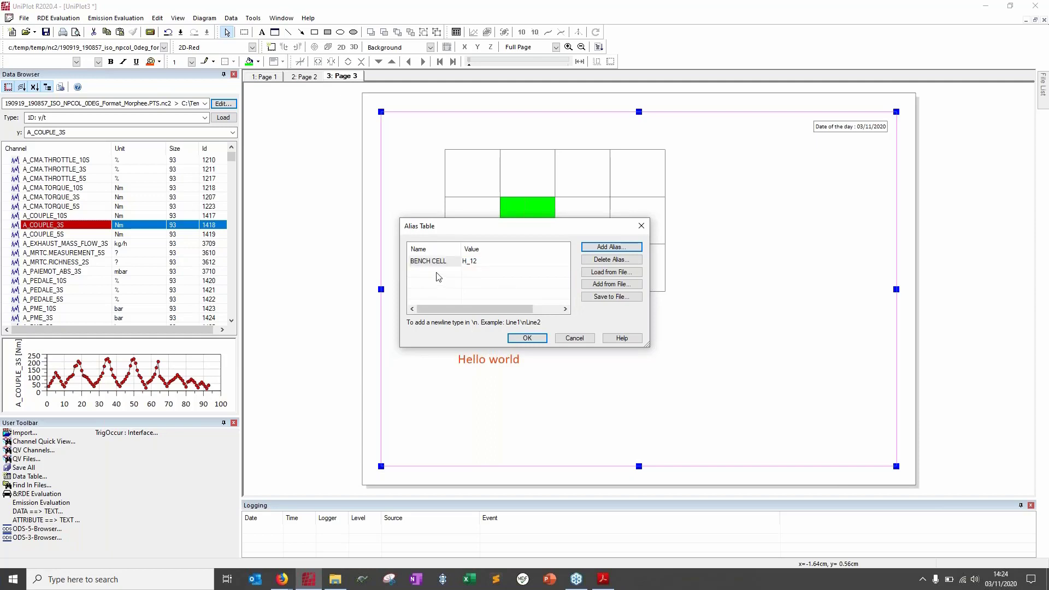
Add an alias named ENGINE n with the value J60.
click(607, 247)
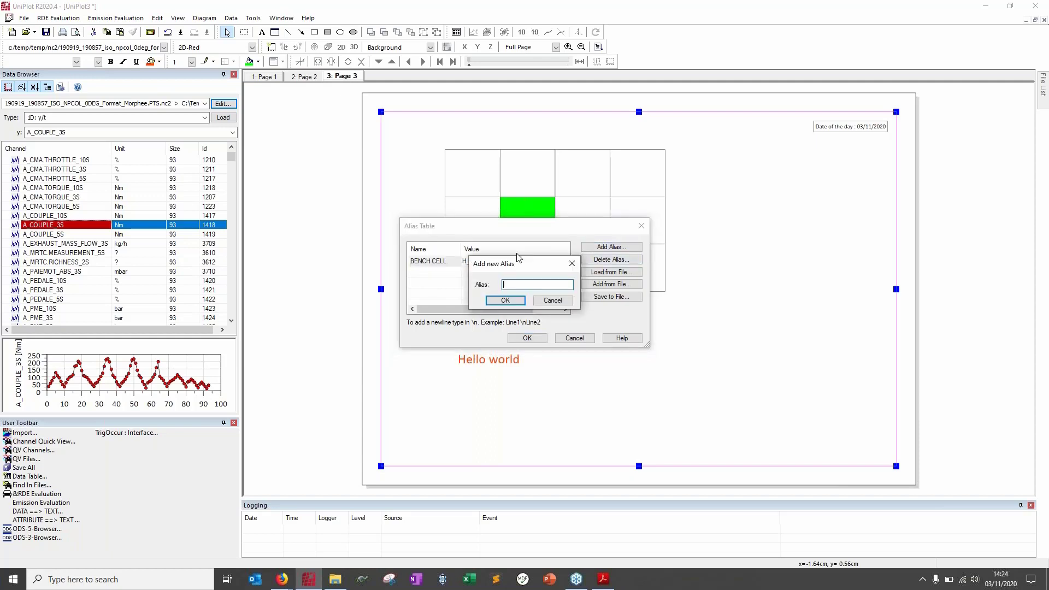
text(ENGINE n)
click(506, 300)
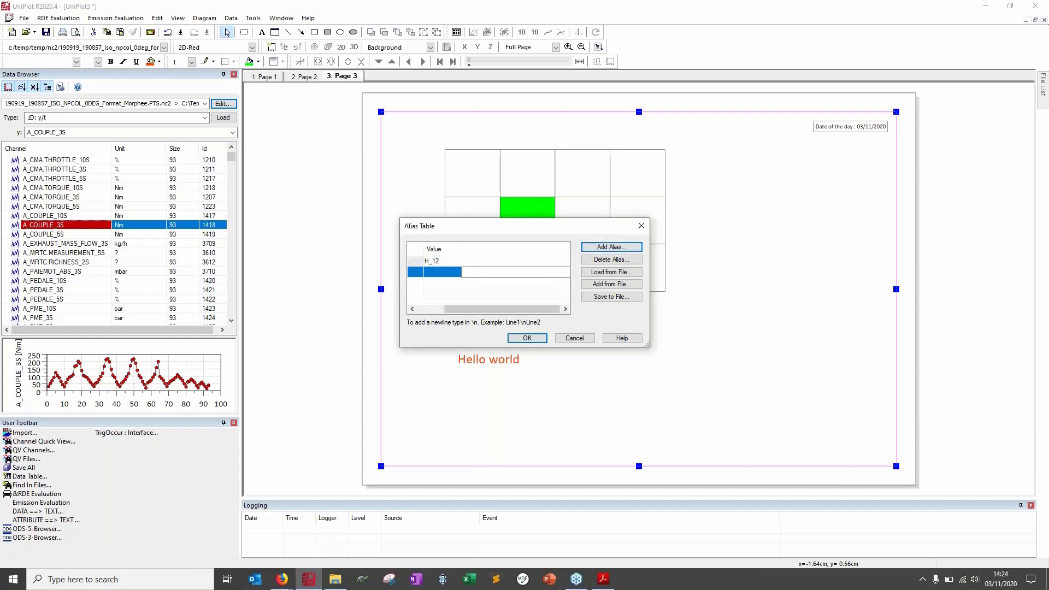
text(J60)
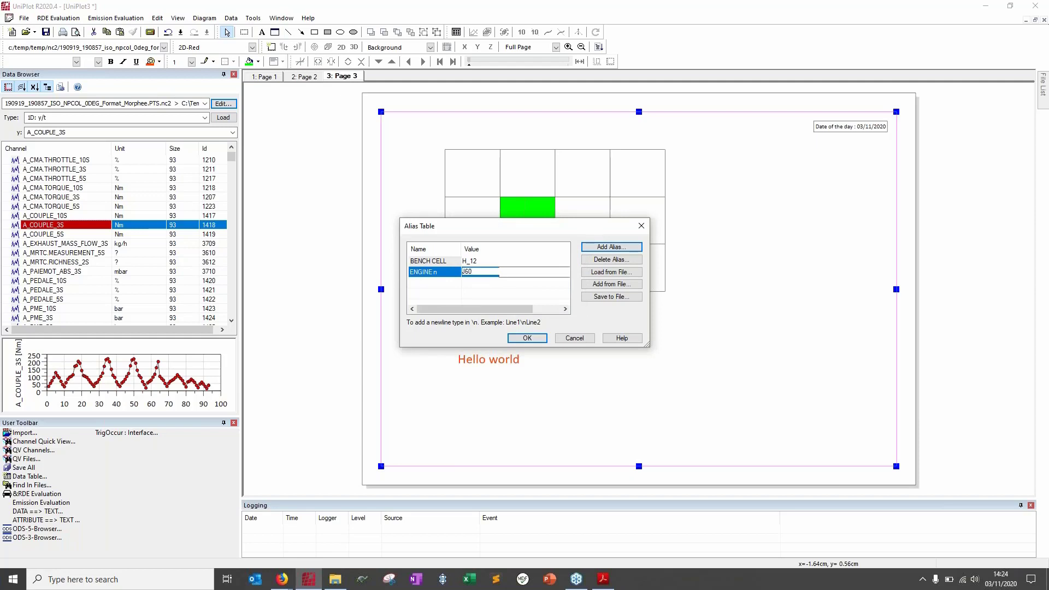
click(556, 293)
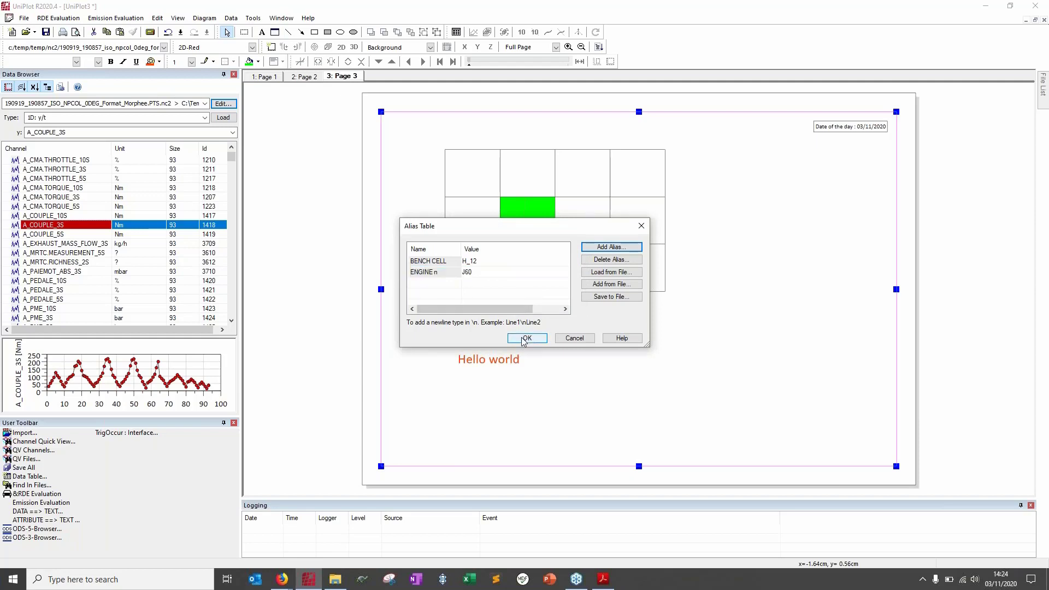
Add an alias named FUEL with the value Diesel E-173 and accept the alias table.
click(603, 246)
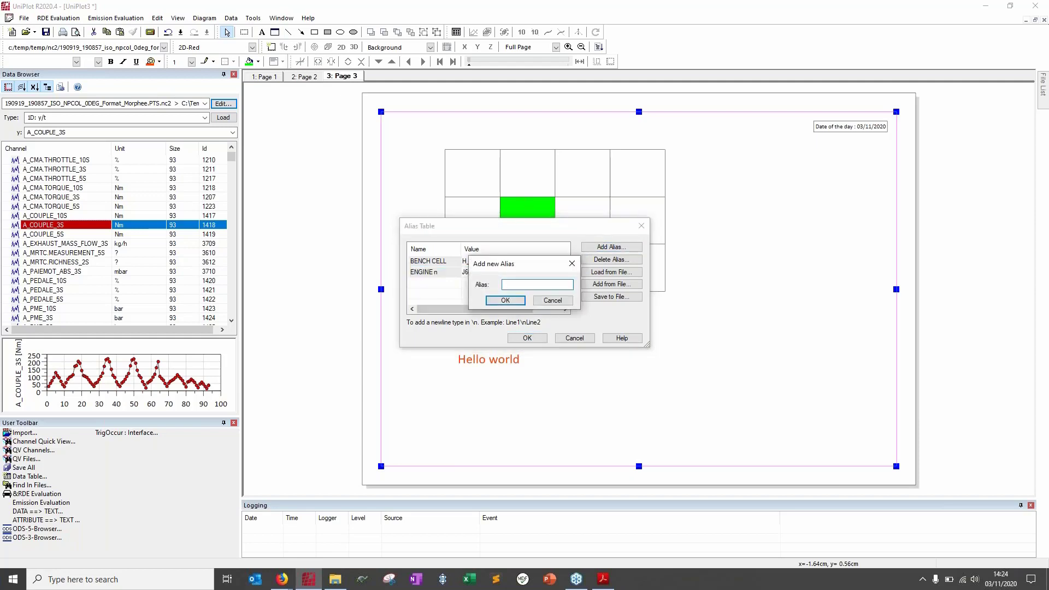
text(FUEL)
click(505, 300)
click(529, 281)
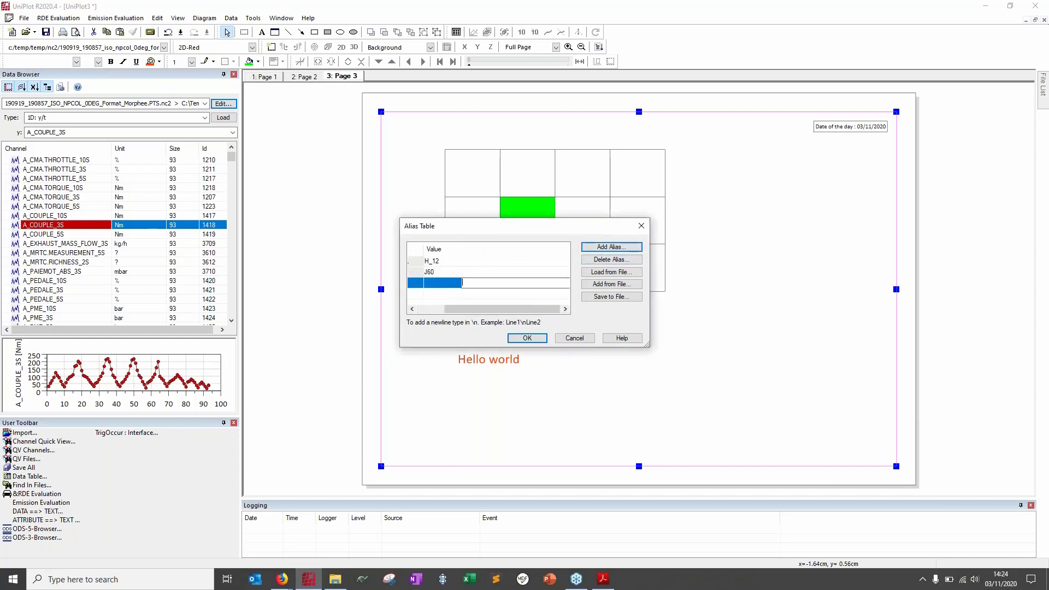
text(E)
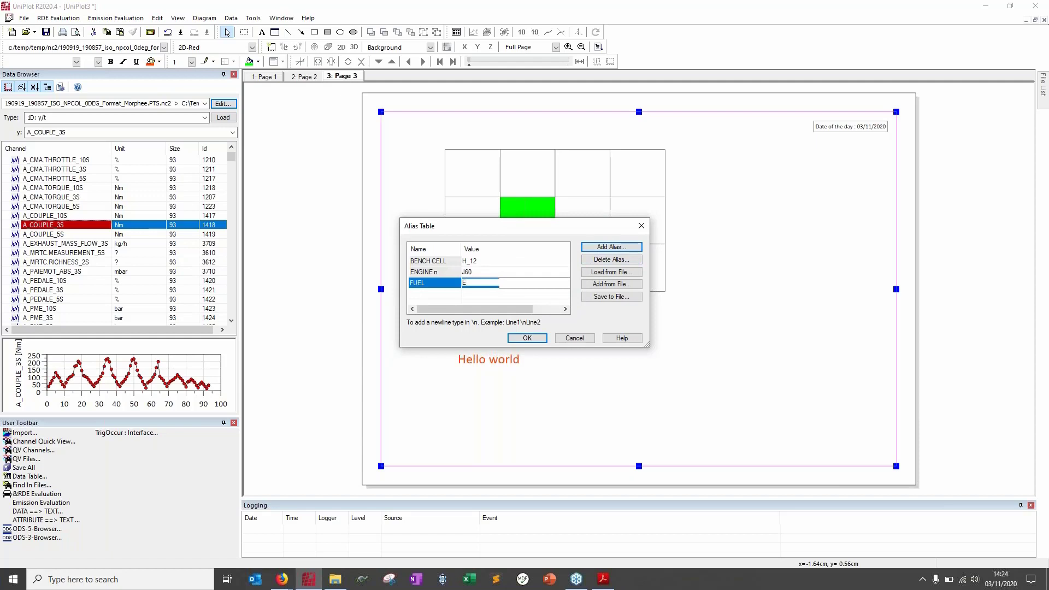
text(iesel E-173)
click(523, 309)
click(519, 300)
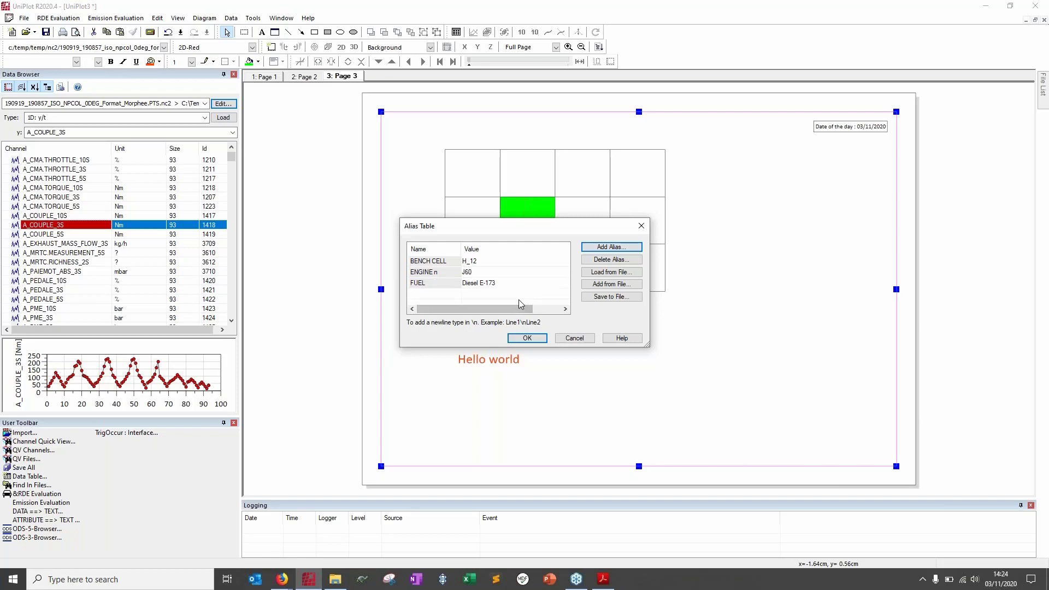
click(518, 340)
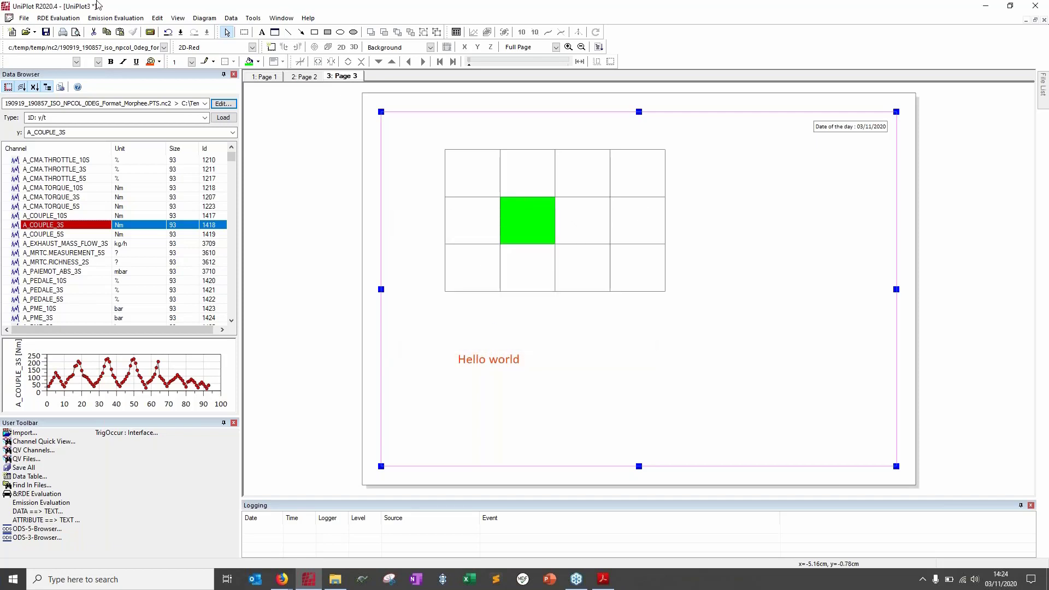
Insert the BENCH CELL alias on page 3 as a field function and place it below the date field.
right_click(501, 321)
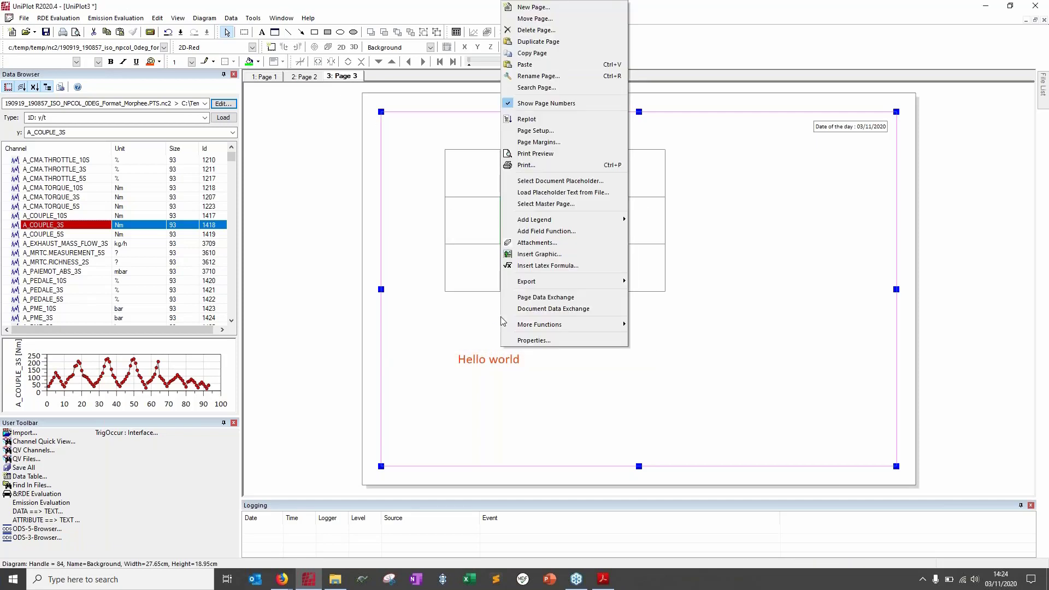
click(533, 232)
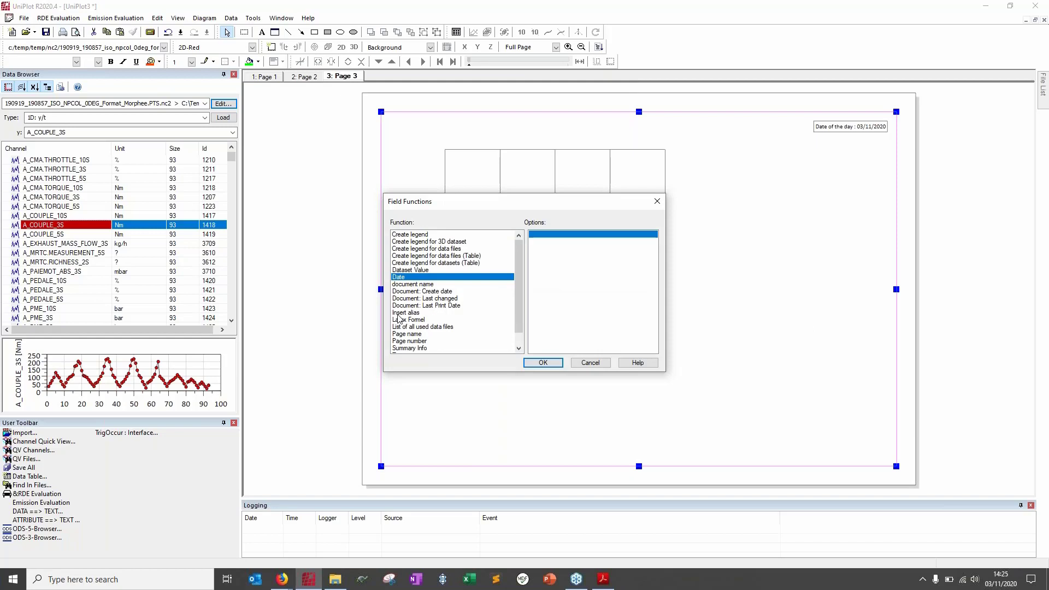
click(398, 314)
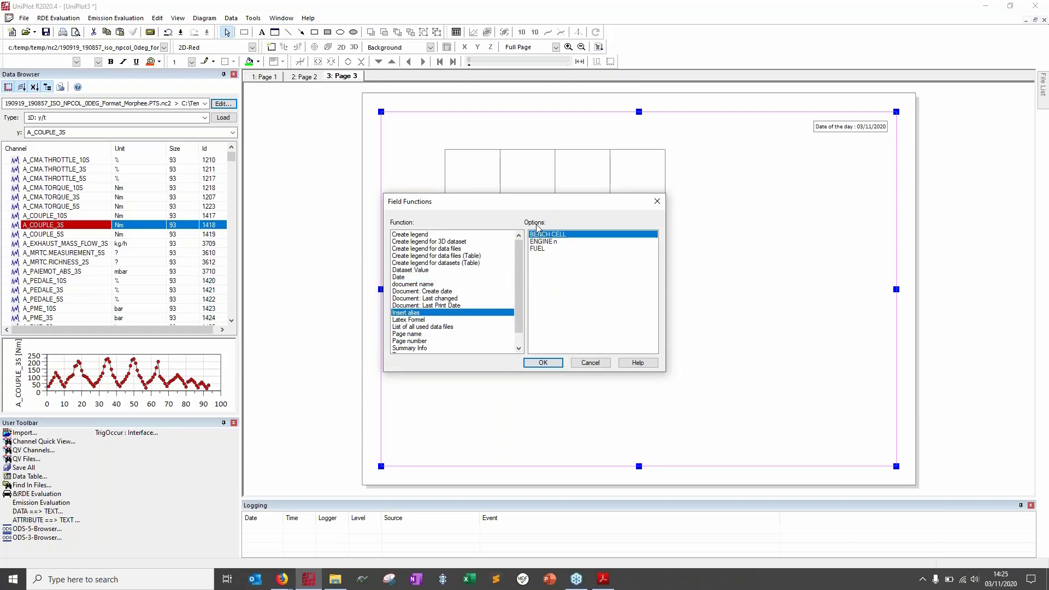
click(543, 363)
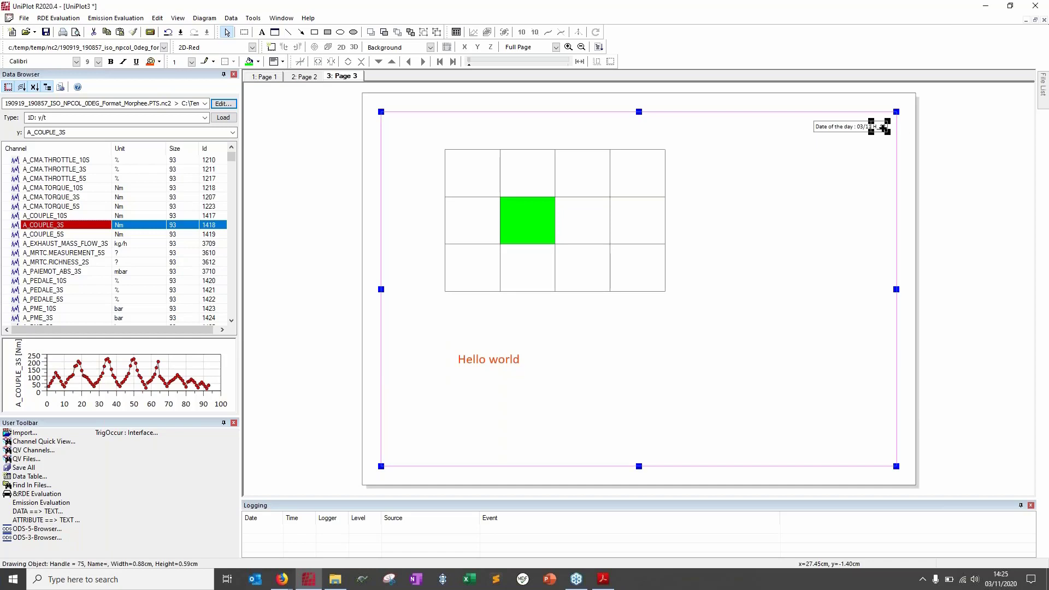
drag(884, 127, 878, 174)
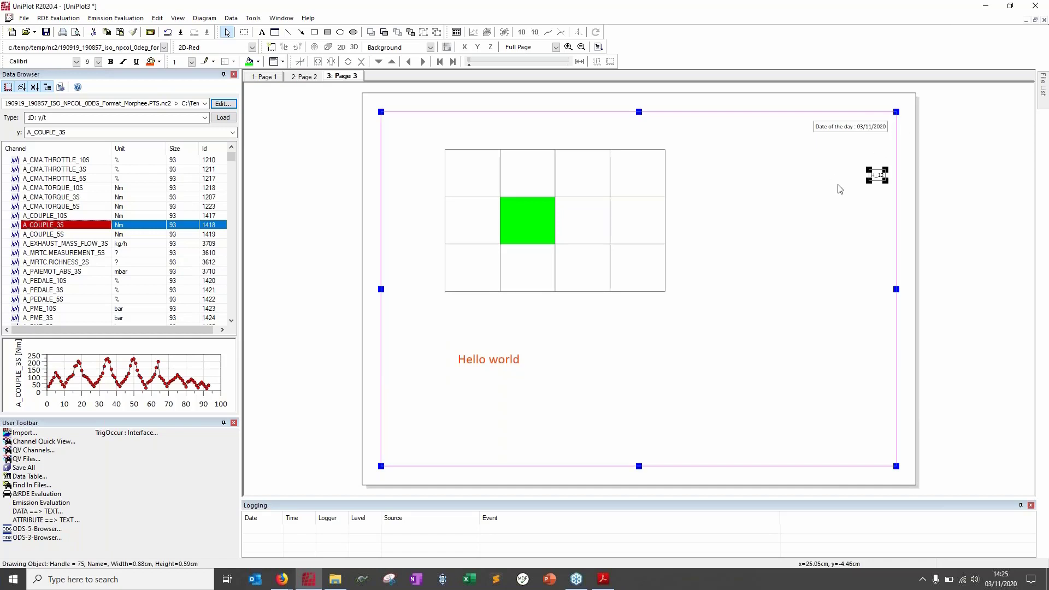
Insert the FUEL alias as a field function and place it just below the bench cell field.
right_click(787, 167)
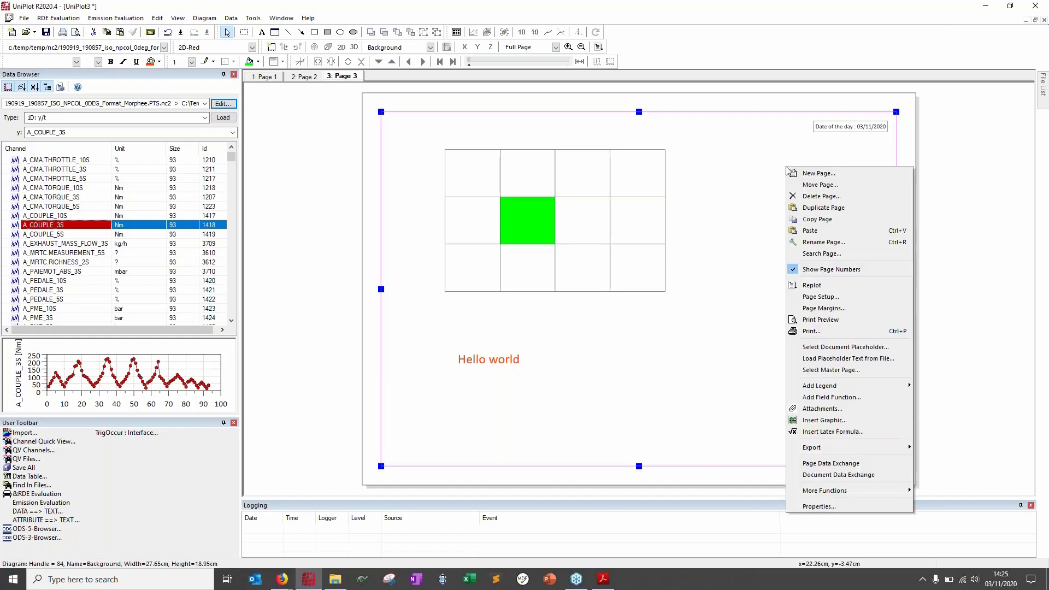
click(823, 397)
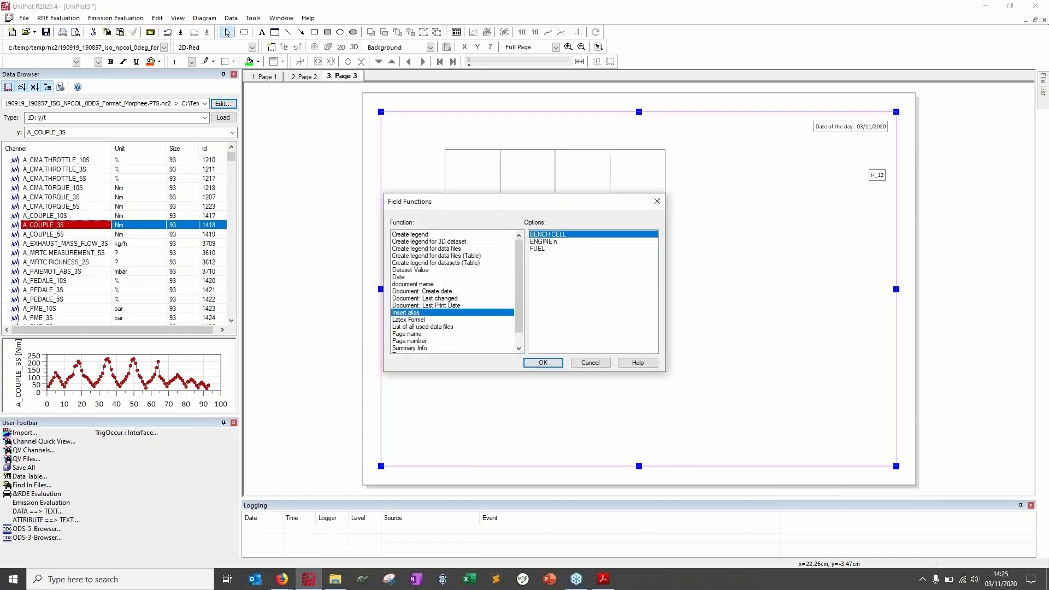
click(538, 249)
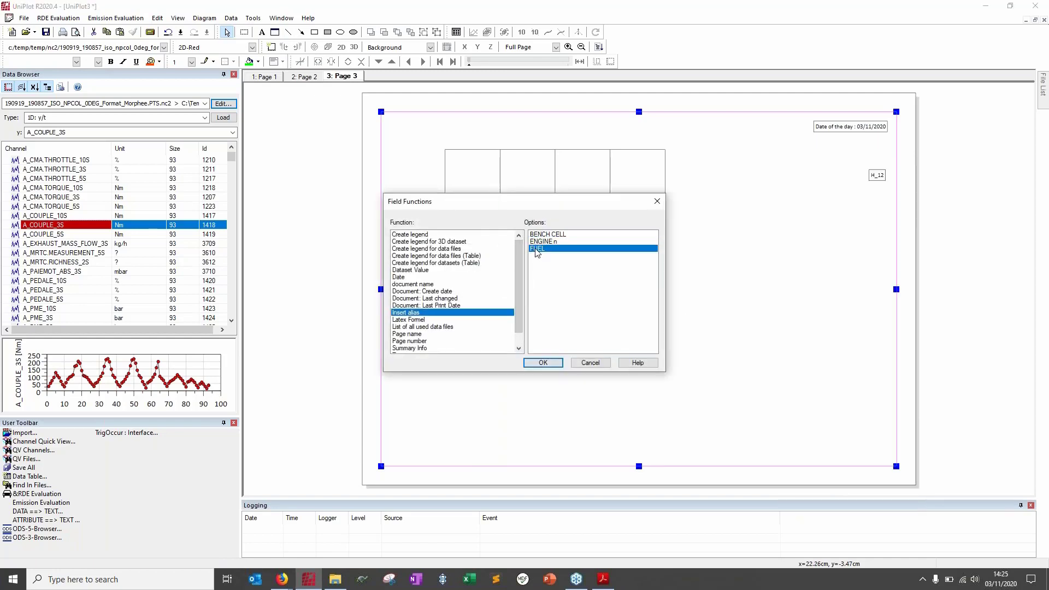
click(543, 363)
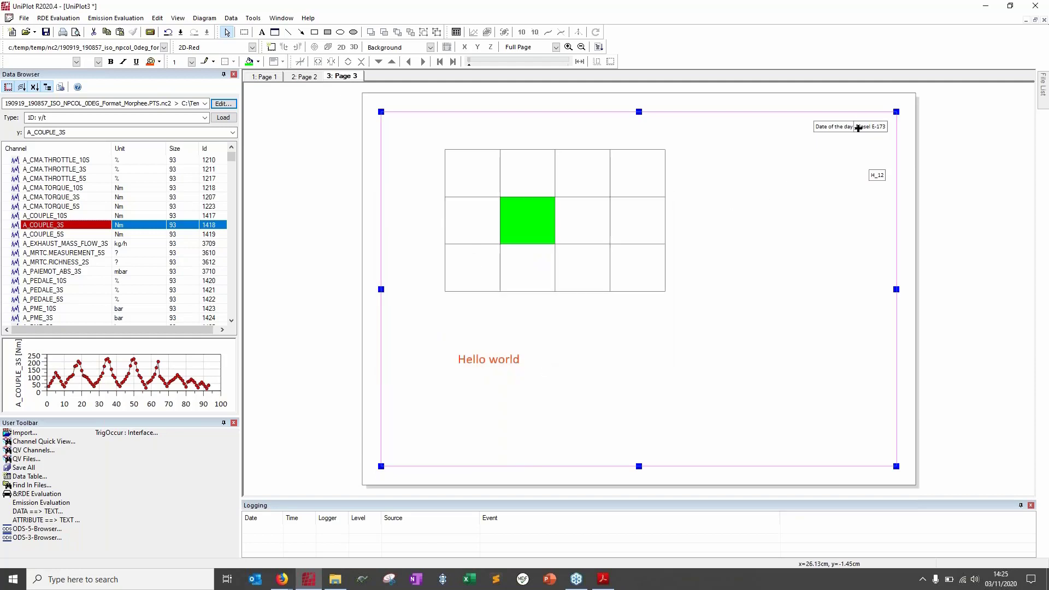
drag(858, 201, 861, 207)
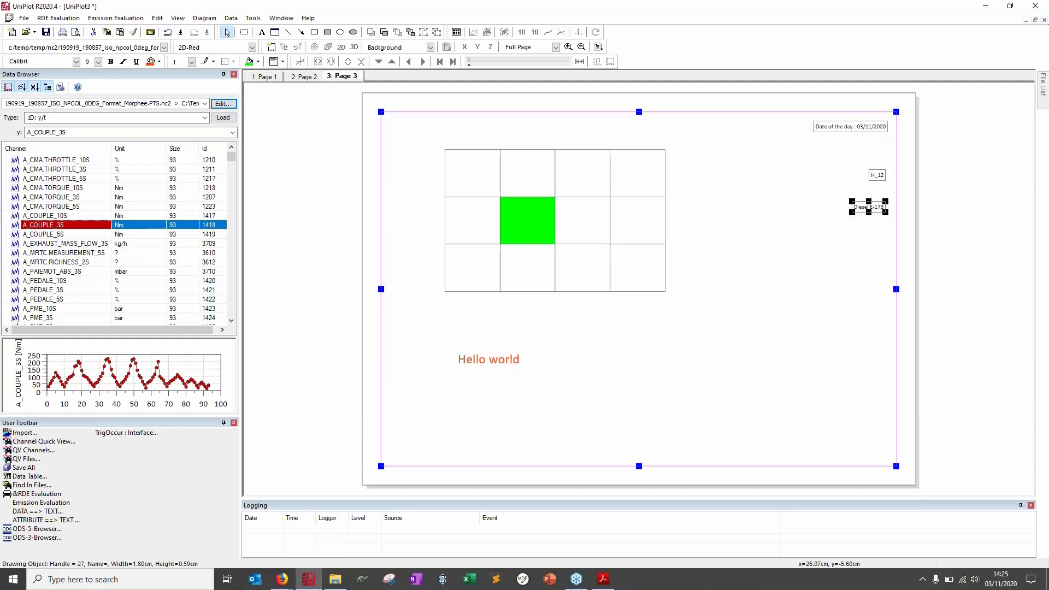
Open the fuel field's text object, copy its field code and close it.
double_click(861, 208)
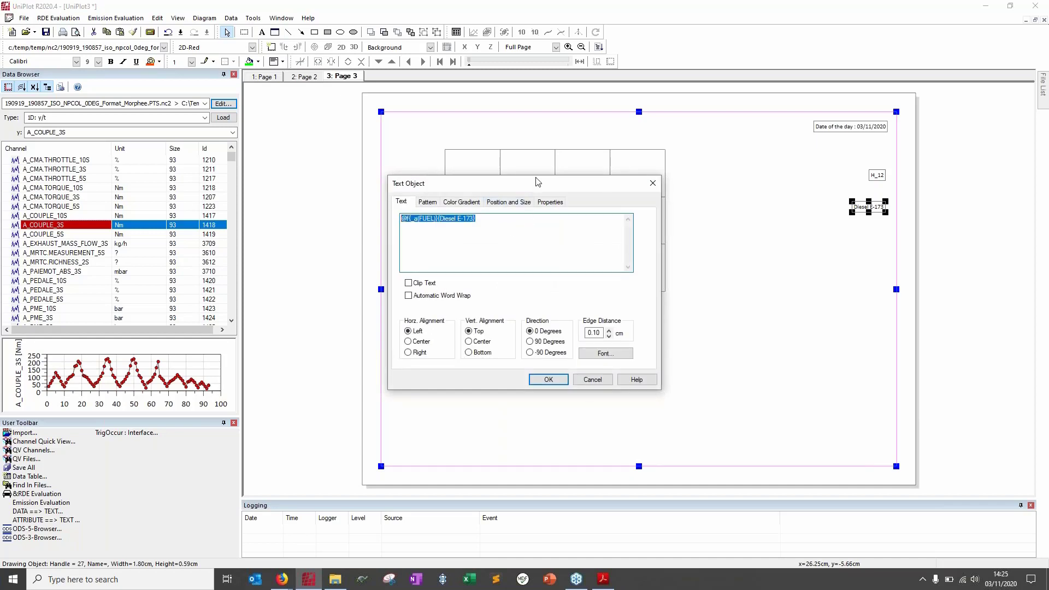
drag(629, 183, 458, 182)
click(481, 183)
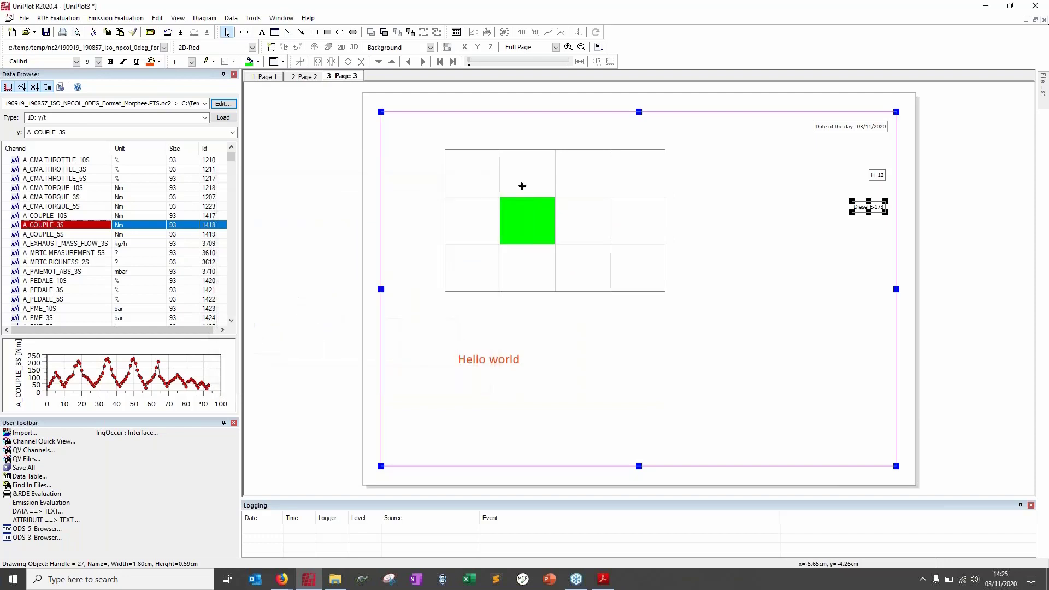
Add the FUEL field code as a second line in the bench cell text and prefix the lines with "Bench :" and "Fuel :".
click(877, 167)
double_click(877, 176)
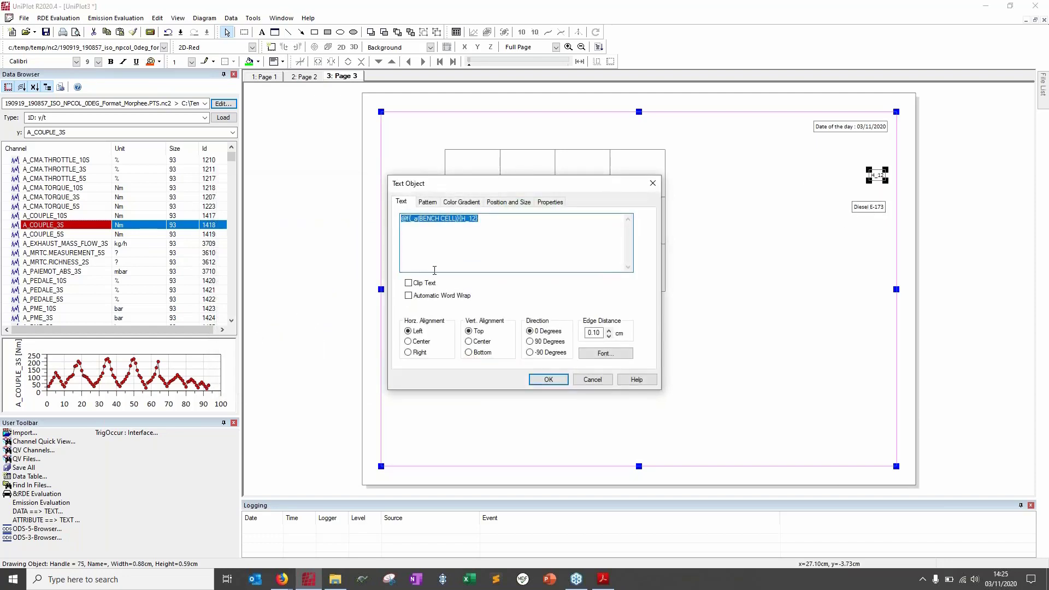
click(485, 219)
key(Return)
text(@f{_a(FUEL)}{Diesel E-173})
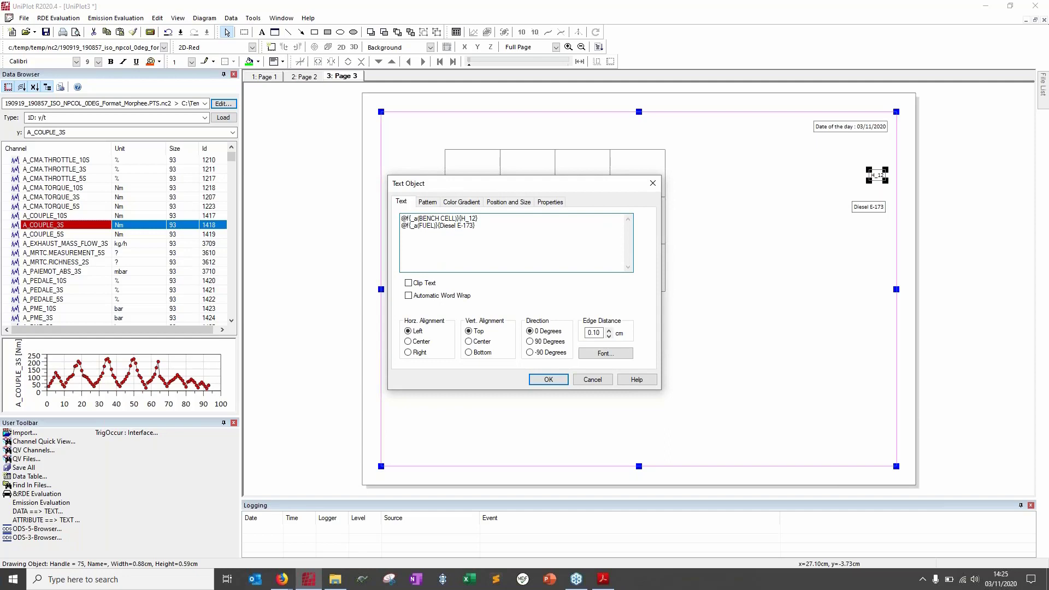
text(Bench : )
text(Fuel :)
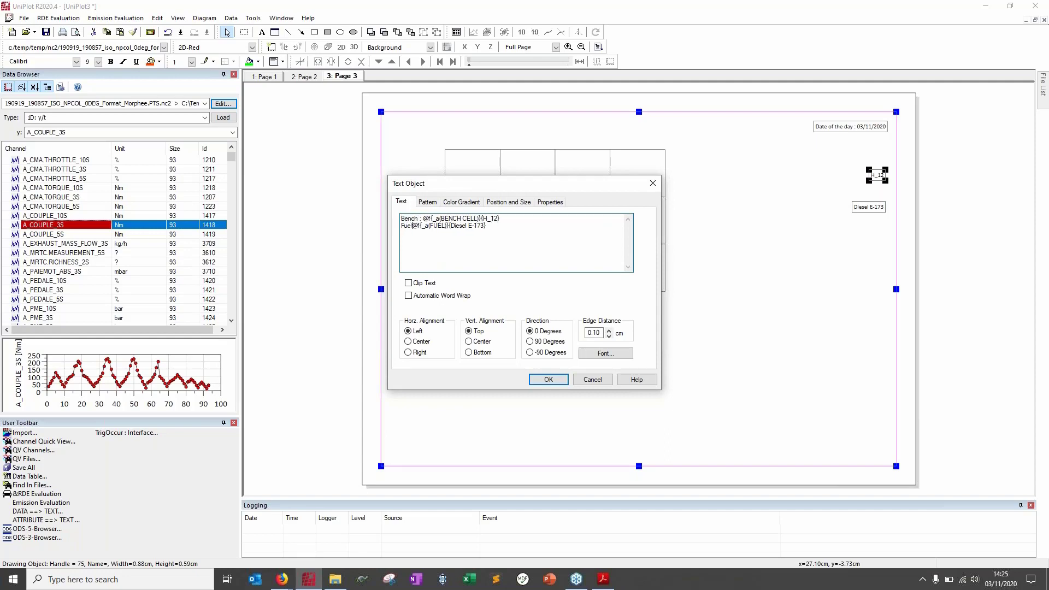
click(548, 380)
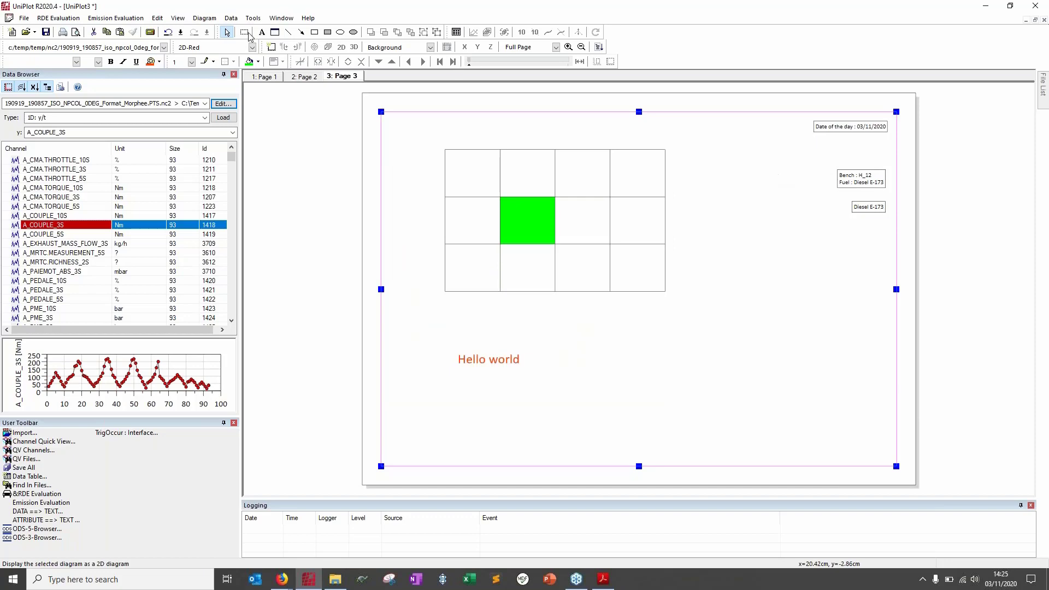
Change the FUEL alias value in the alias table to Gasoline E-170.
click(23, 18)
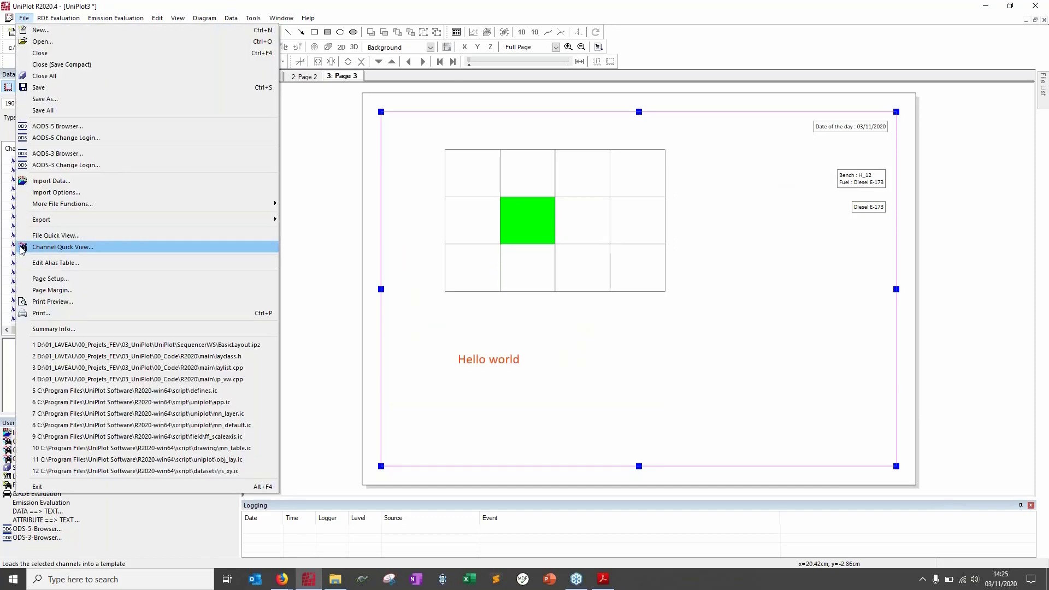
click(44, 262)
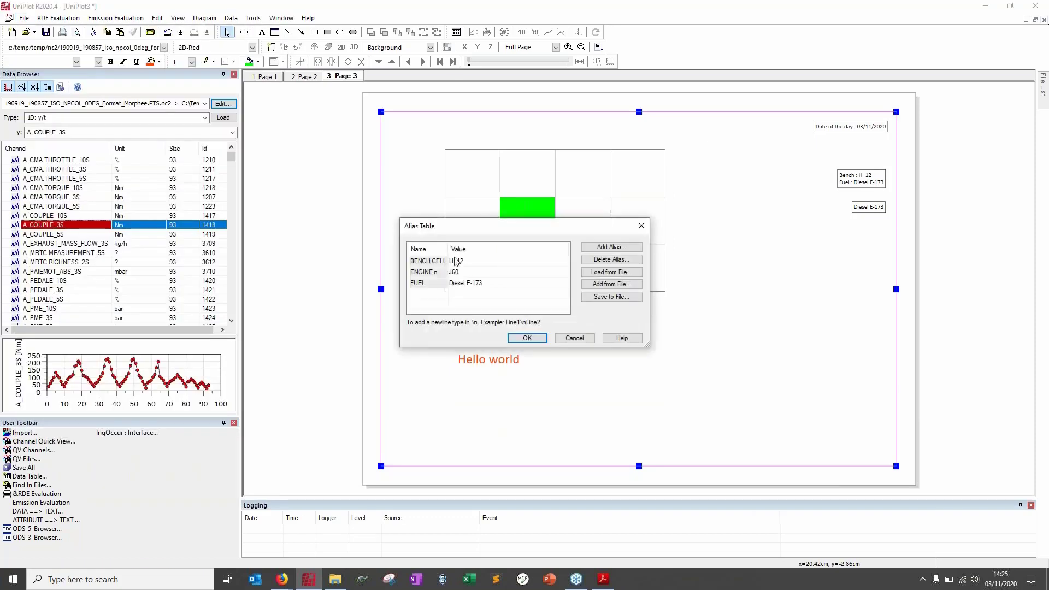
click(479, 285)
click(479, 283)
drag(468, 283, 412, 276)
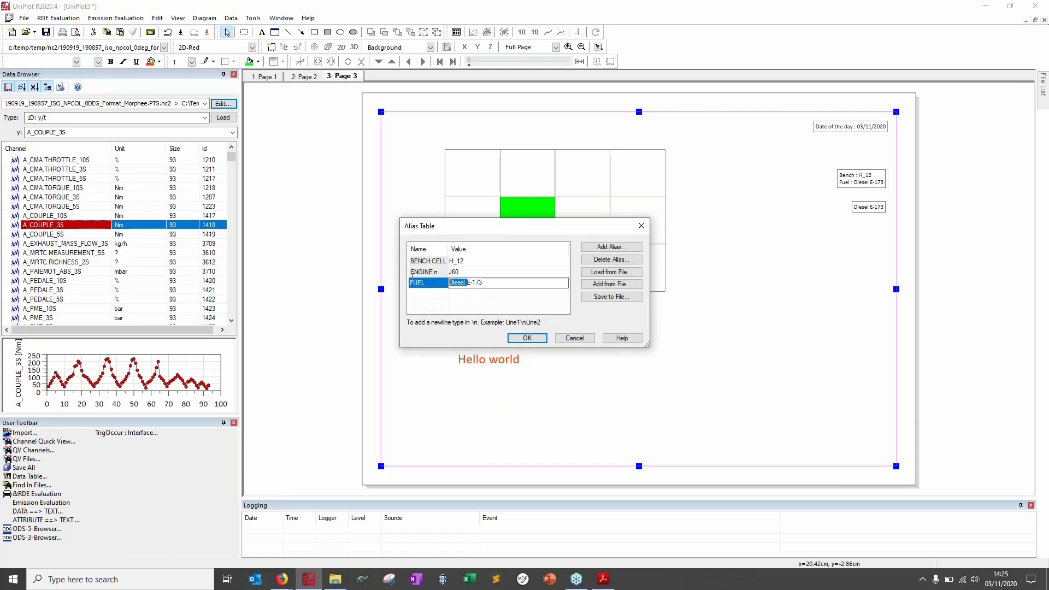
text(Gasoline)
click(527, 339)
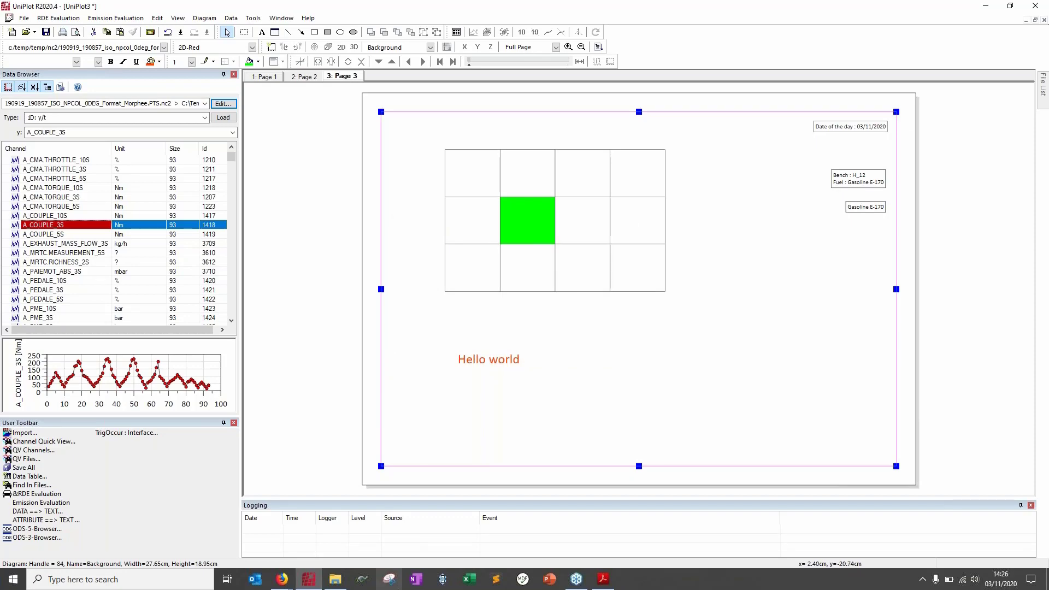
Switch to Acrobat Reader to check the Alias and Field functions slide and return to UniPlot.
mouse_move(322, 581)
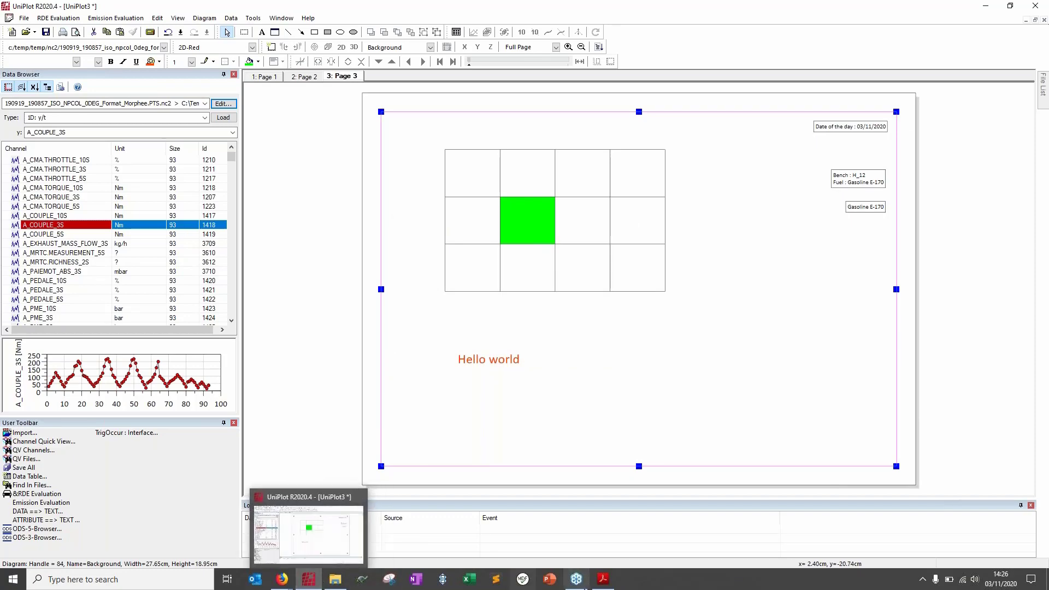
click(602, 580)
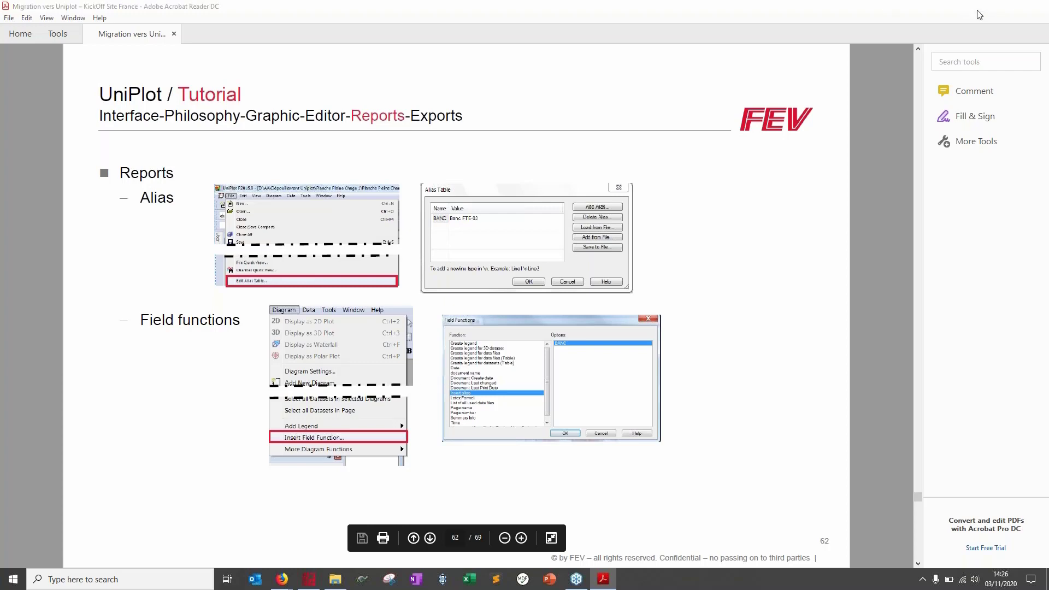
click(986, 6)
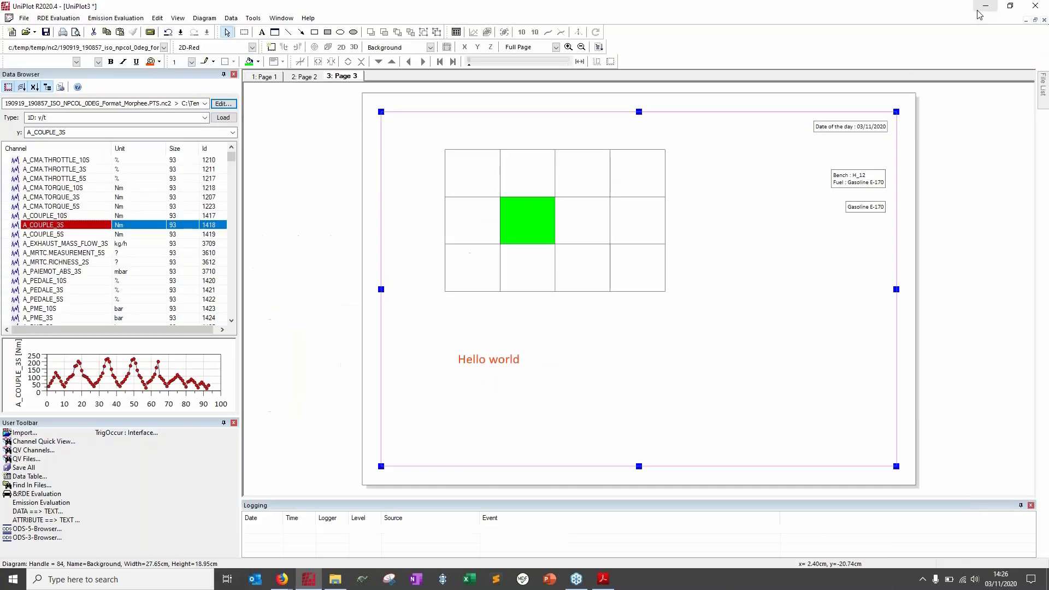
Insert a Page number field function with the pageno option on page 3 and place it below the fuel field.
right_click(865, 251)
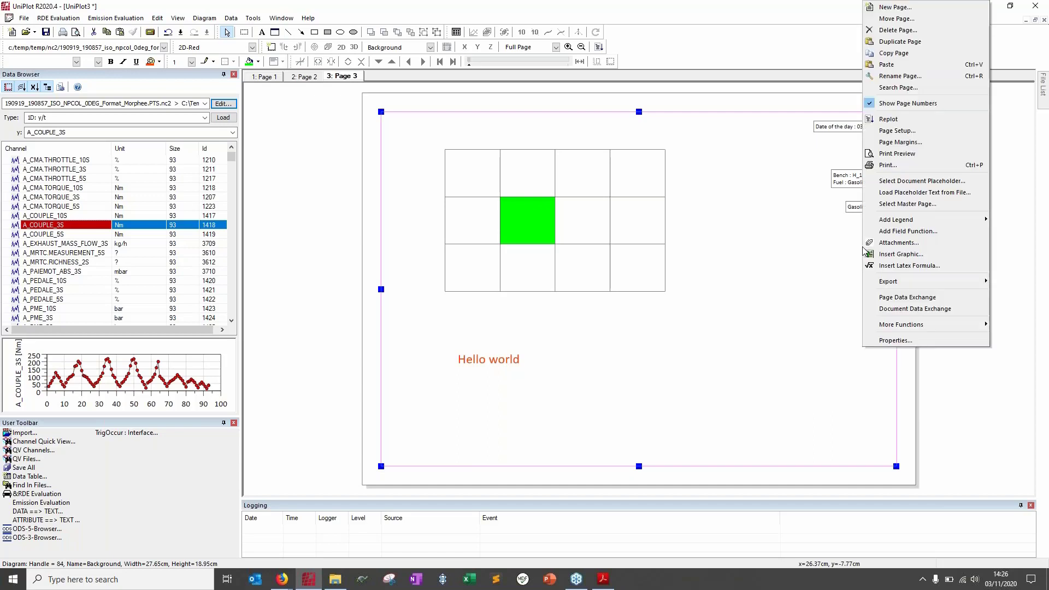
click(889, 232)
drag(473, 201, 341, 180)
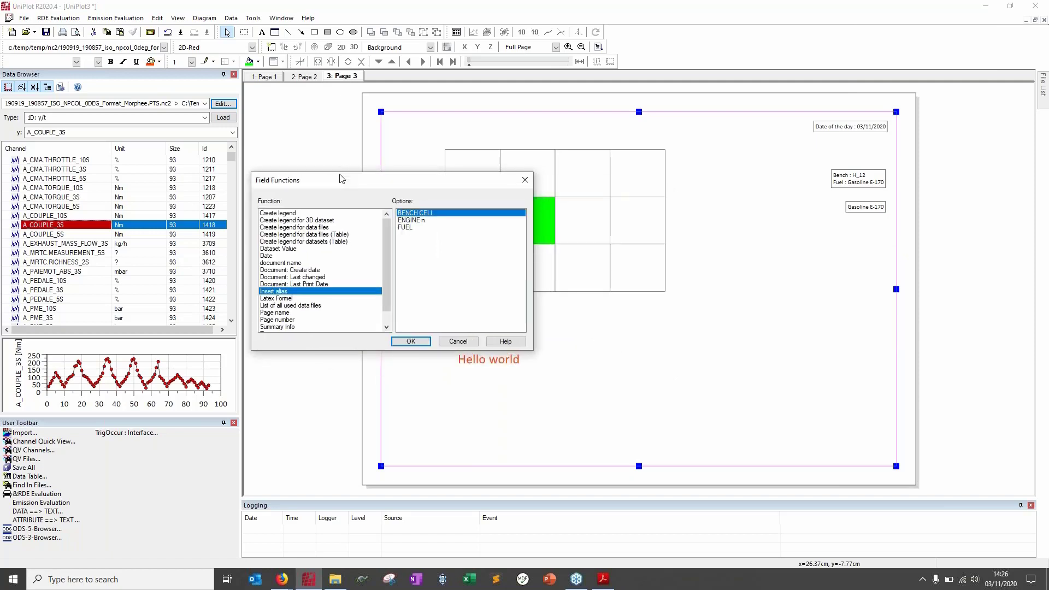
drag(381, 304, 380, 315)
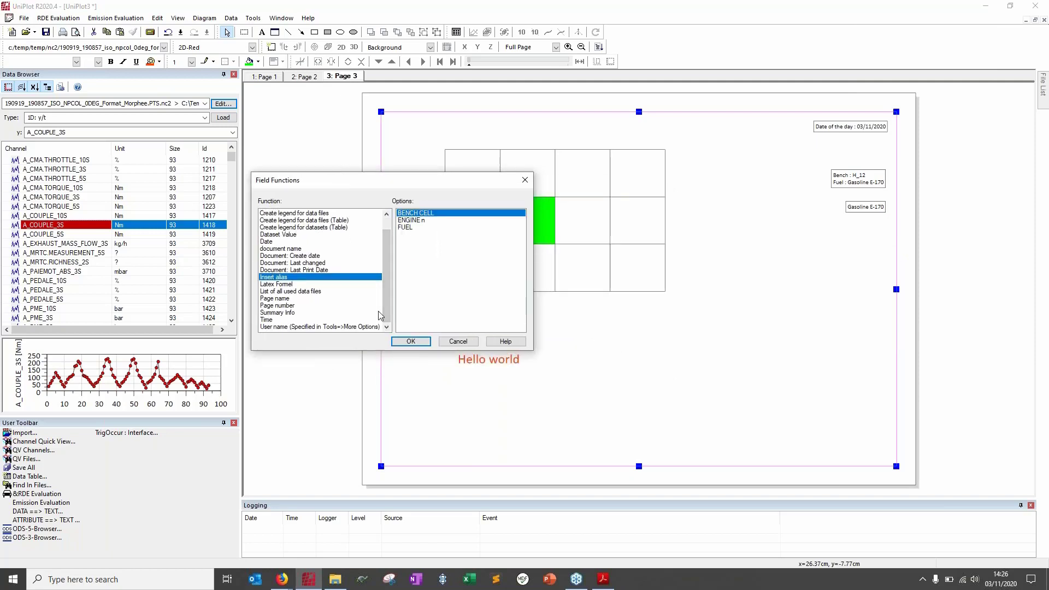
click(276, 306)
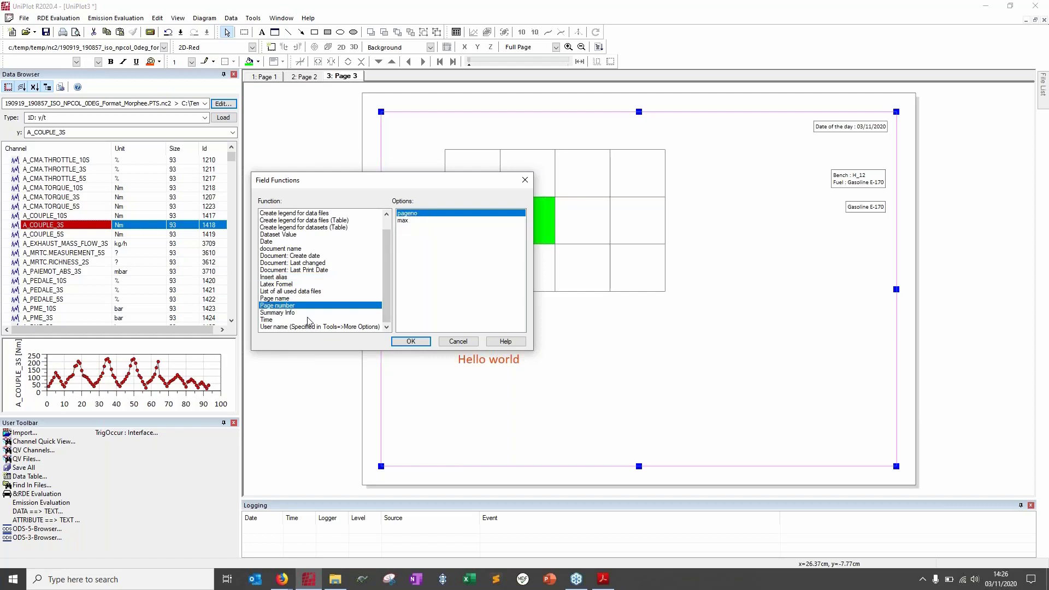
click(414, 221)
click(414, 214)
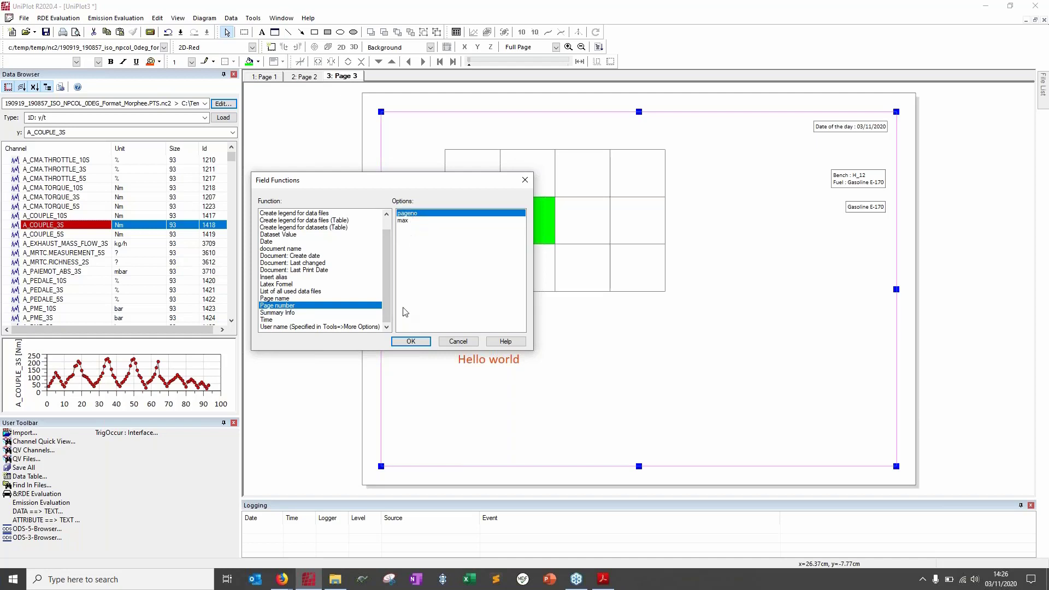
click(408, 342)
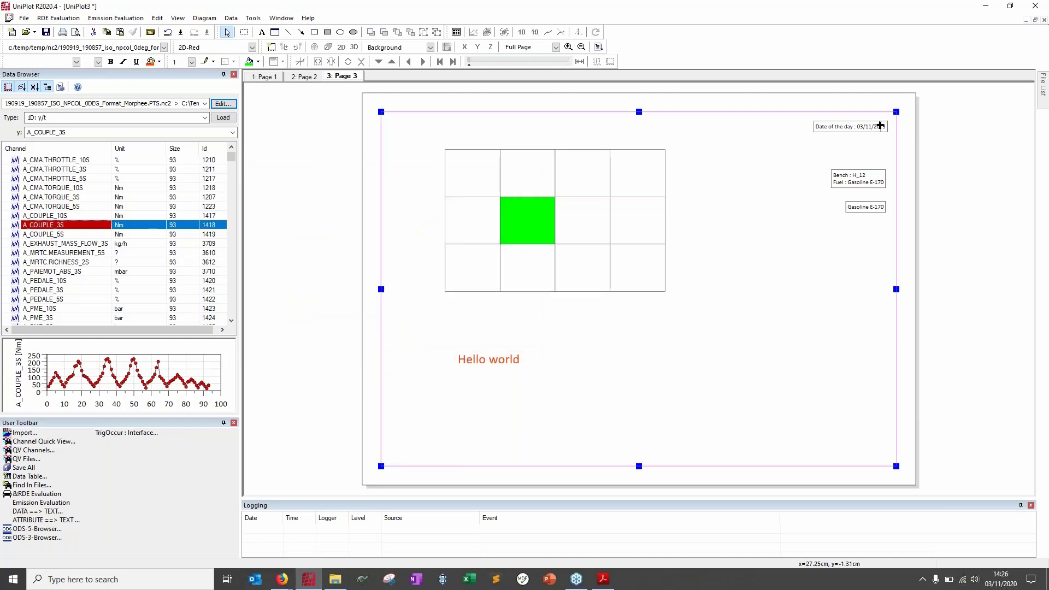
drag(882, 125, 847, 273)
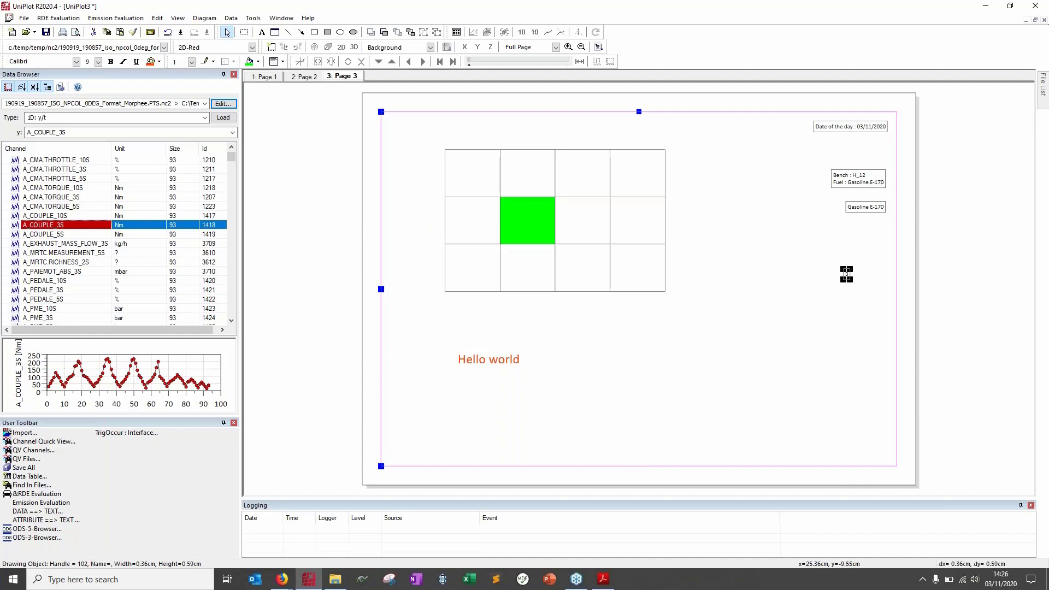
click(830, 259)
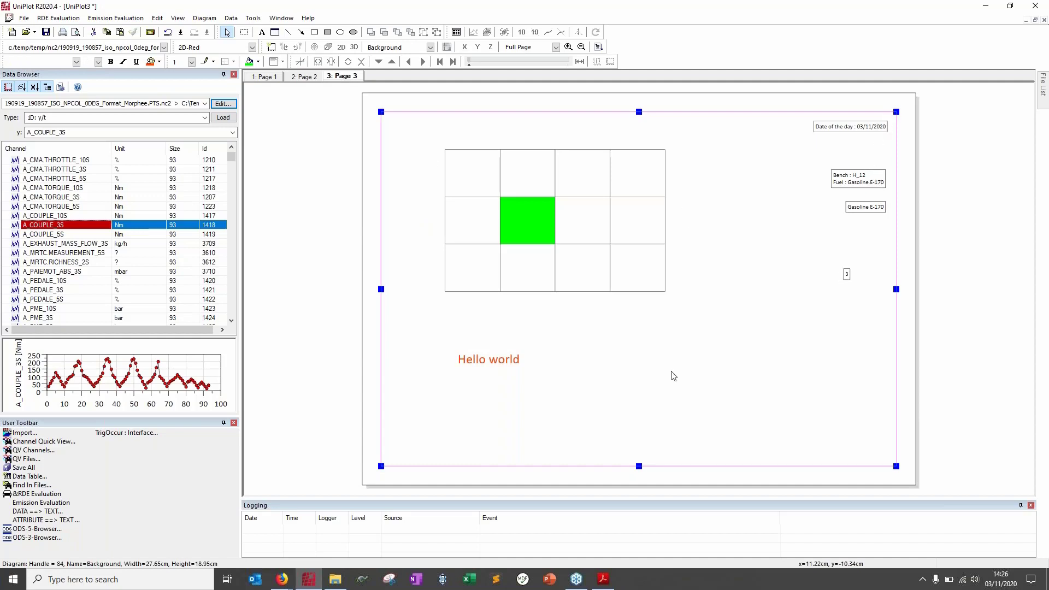
Insert a second Page number field function with the max option and place it just below and beside the pageno field.
right_click(474, 343)
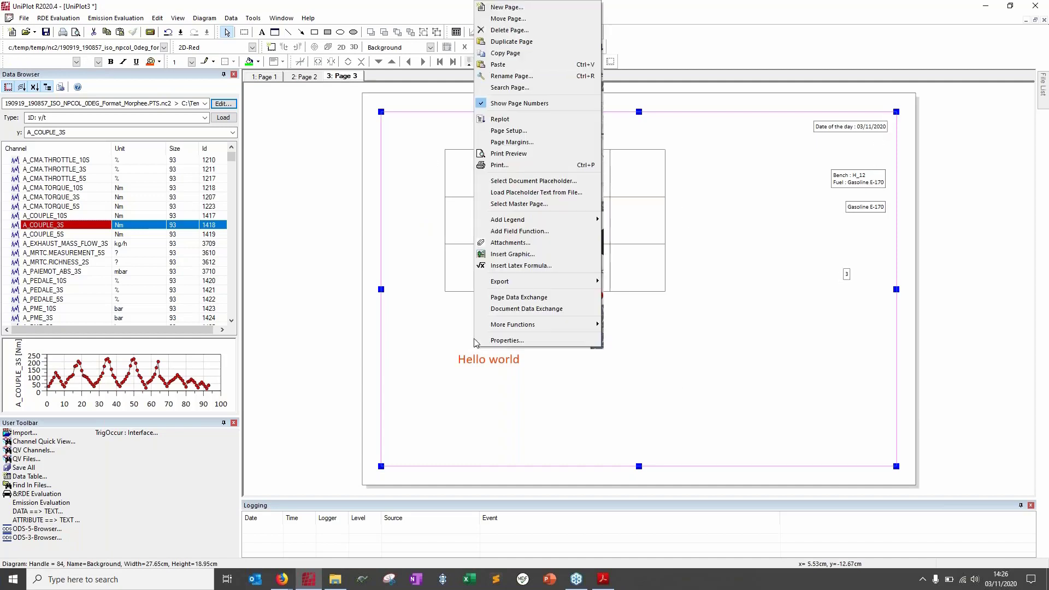
click(512, 237)
click(535, 242)
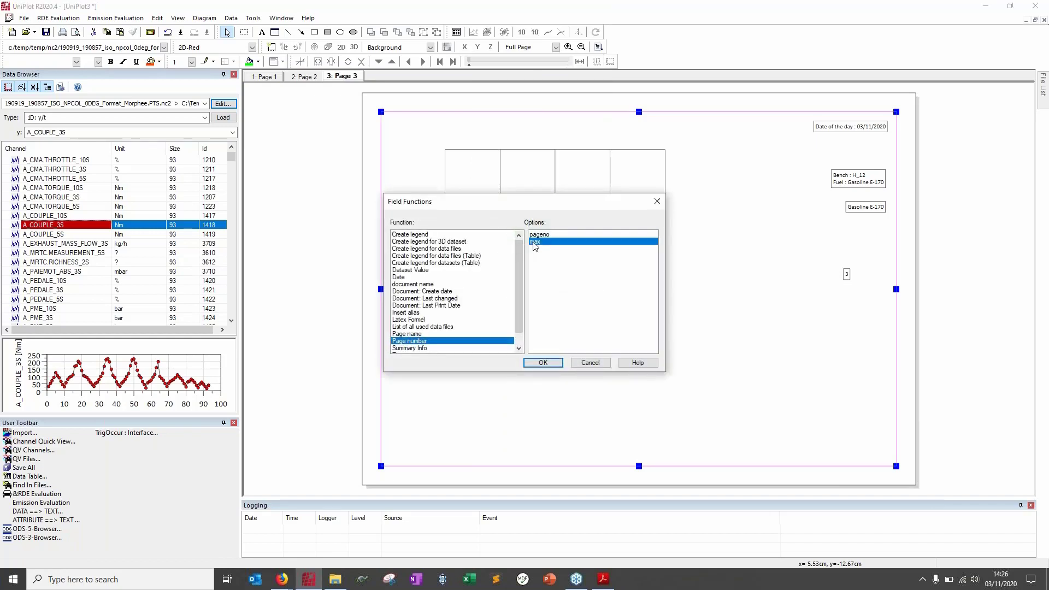
click(543, 363)
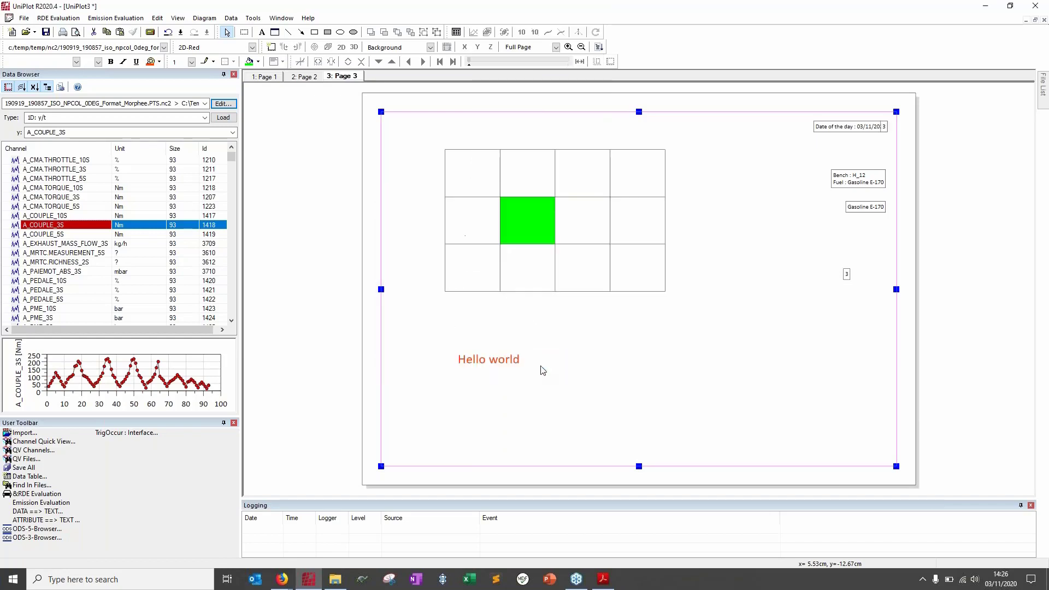
click(886, 125)
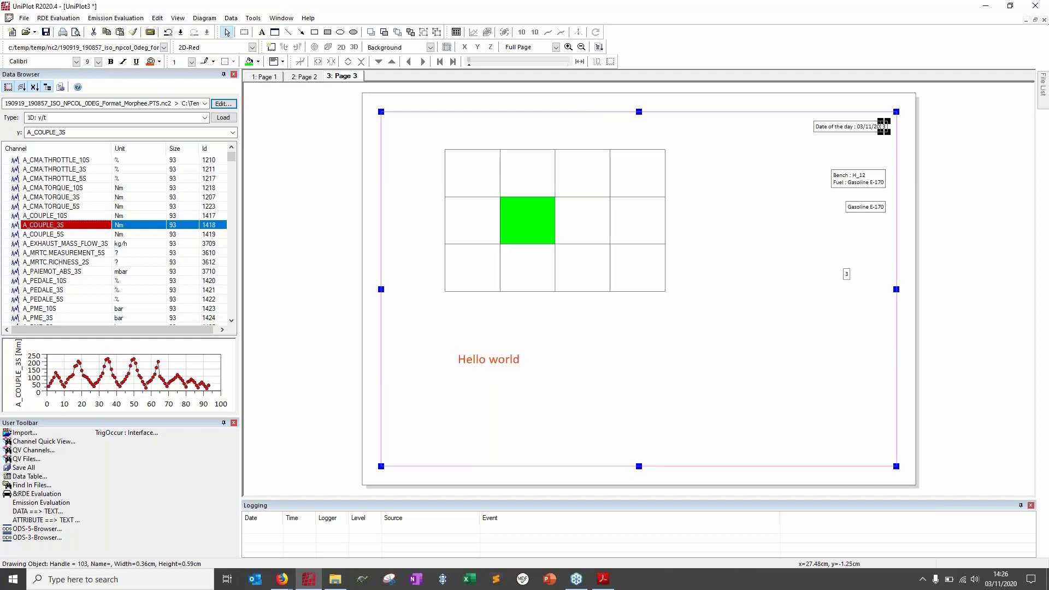
drag(884, 126, 871, 286)
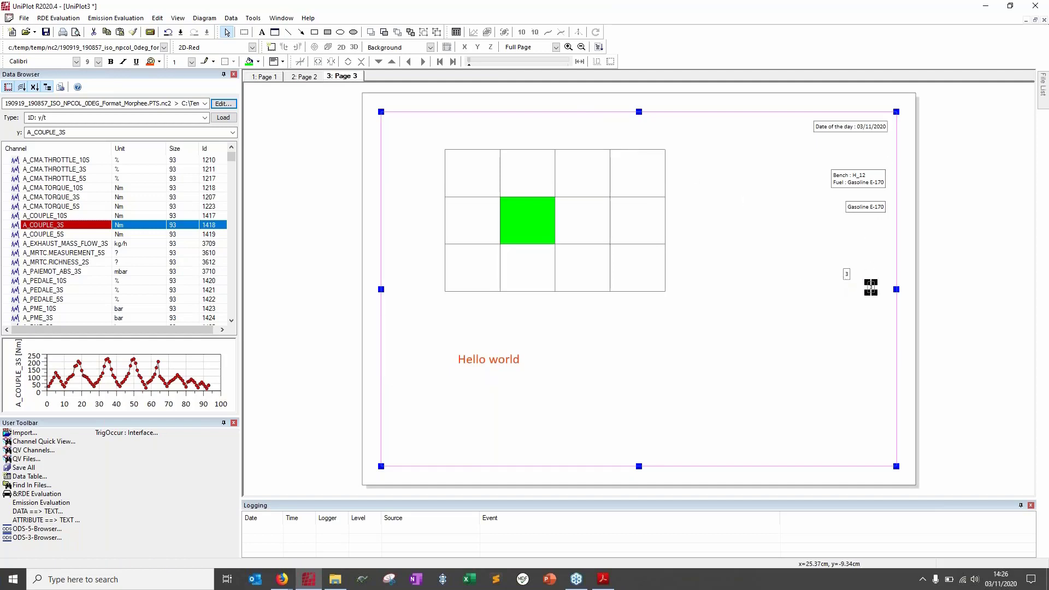
Open the pageno field's text object, copy its field code and close it.
click(846, 272)
double_click(846, 274)
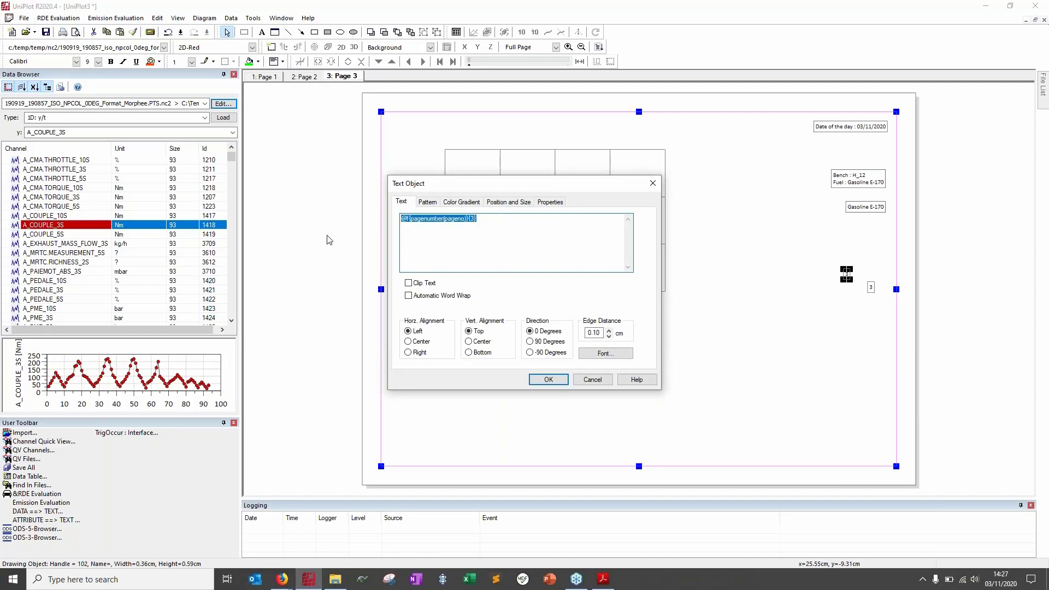
click(549, 380)
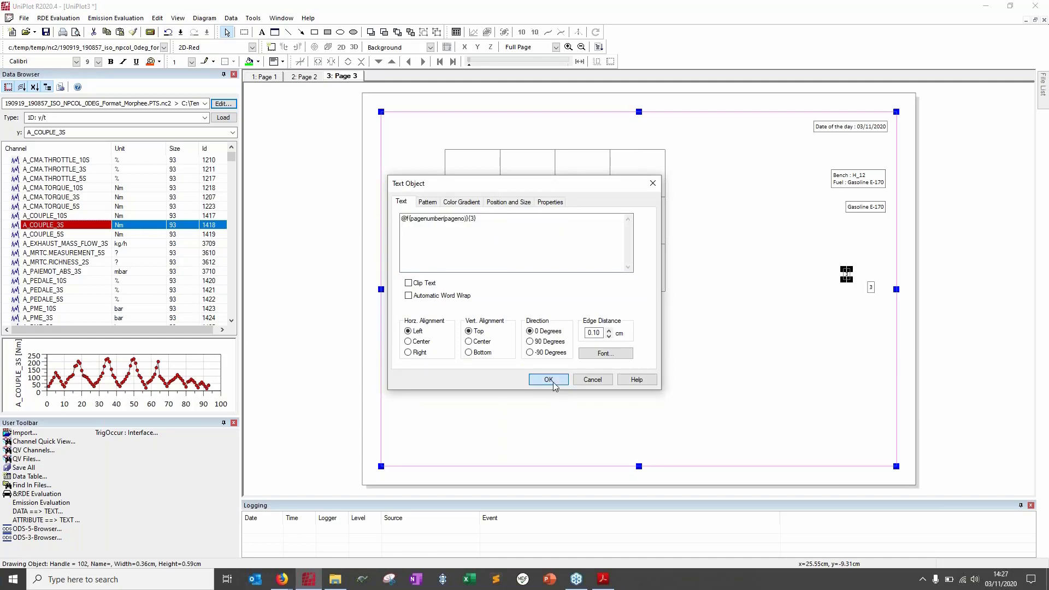
Add the pageno field code before the max code in the second page number field, separated by a slash.
double_click(871, 287)
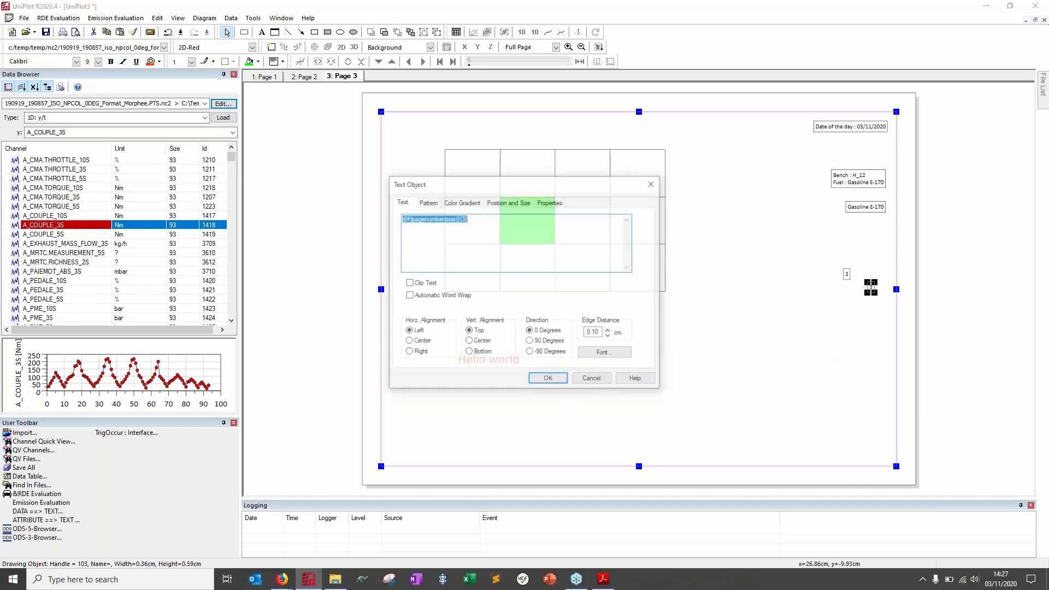
click(511, 226)
text(@f{pagenumber(pageno)}{3})
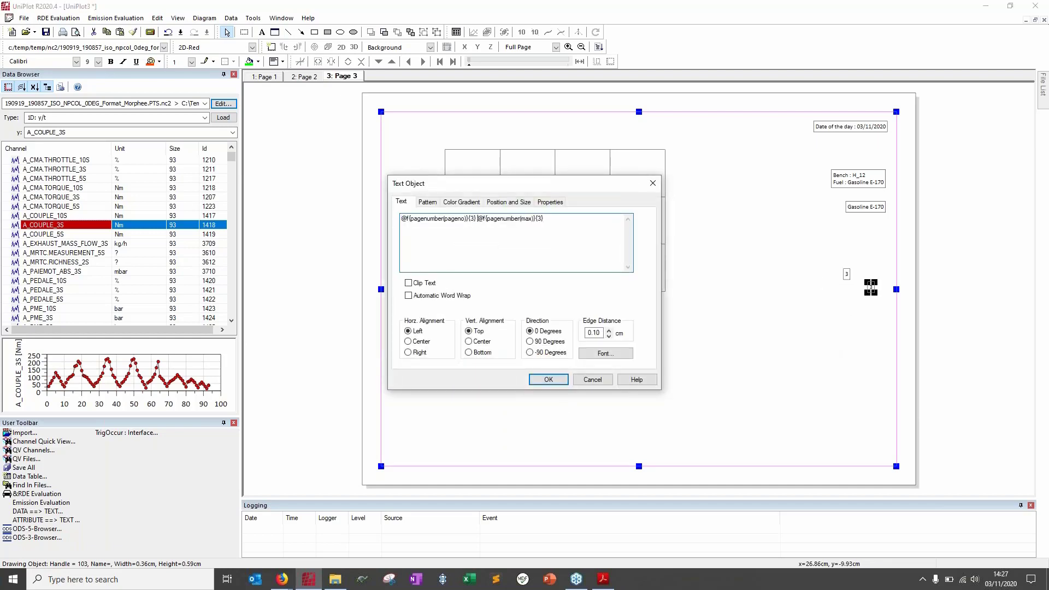
text(/)
click(541, 380)
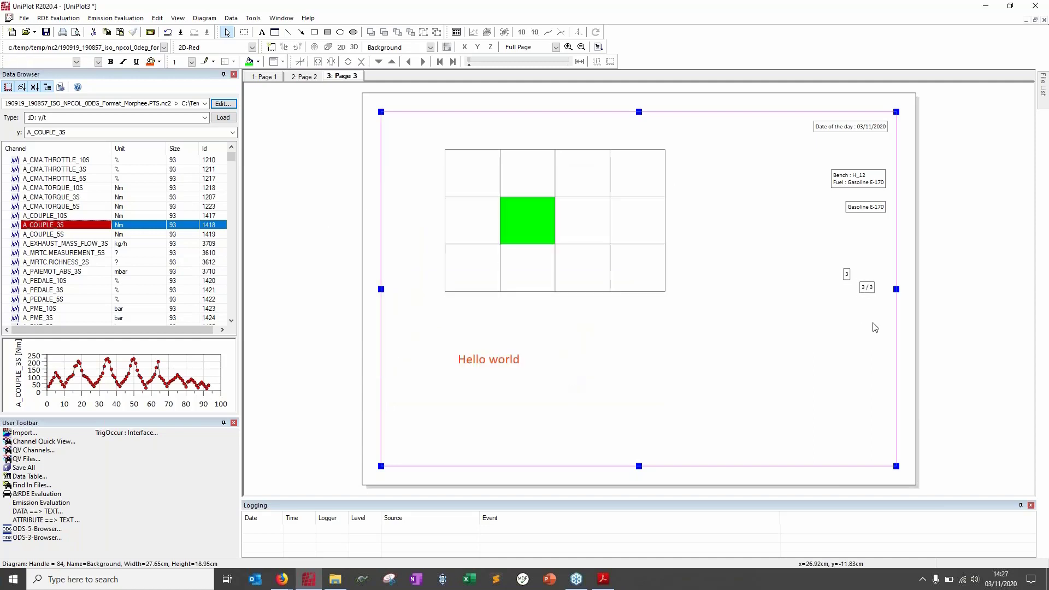
Copy the combined page number field from page 3 and paste it onto page 2.
click(867, 287)
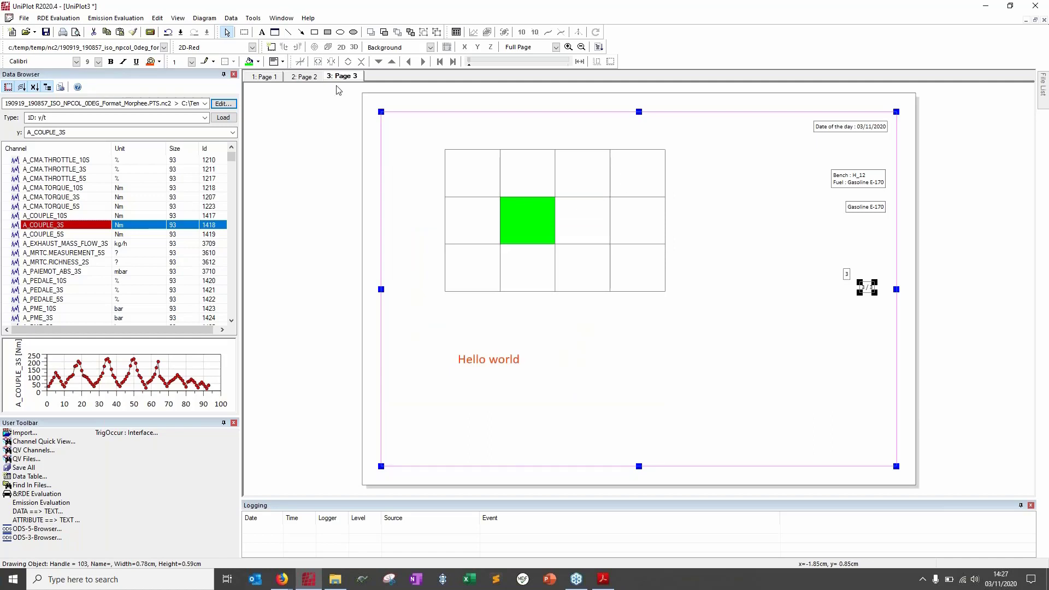
click(303, 76)
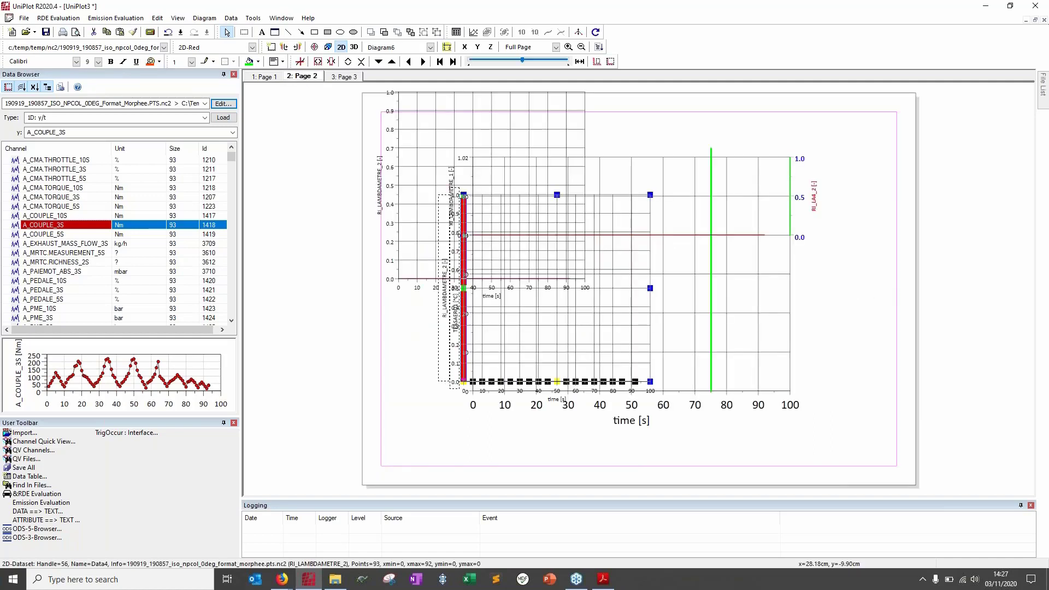
click(861, 335)
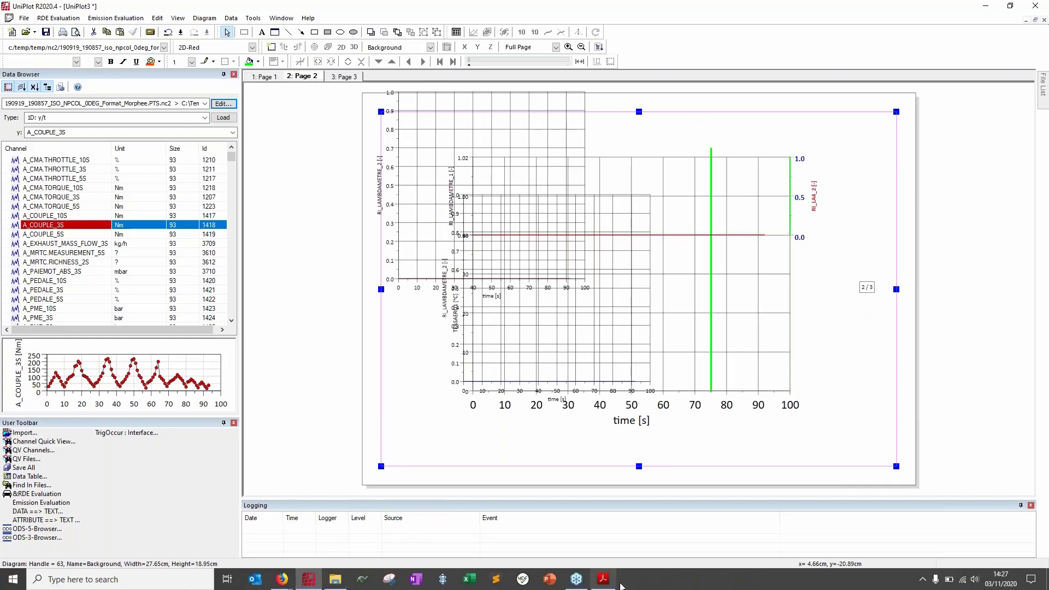
Switch to Acrobat Reader to review the Add Objects, Cartridge creation and Background slides, and return to UniPlot.
click(603, 580)
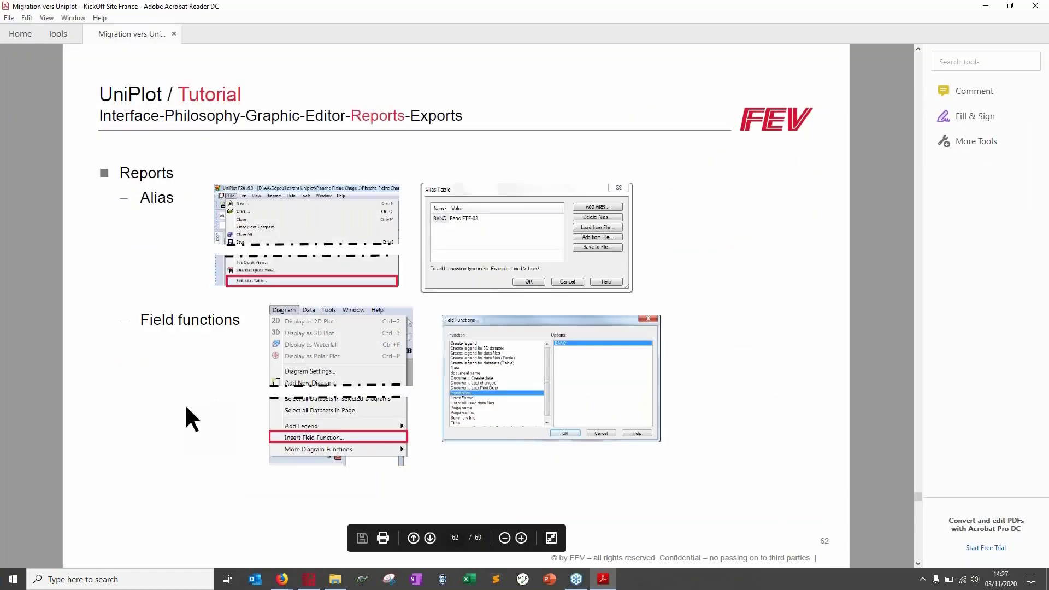
scroll(185, 403, down, 1)
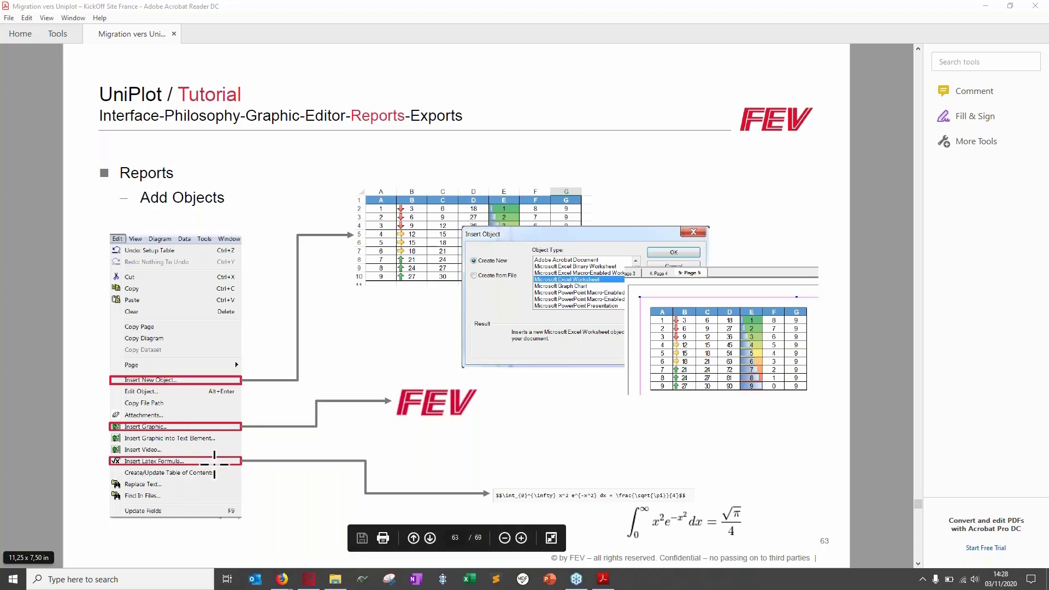
click(339, 433)
key(Right)
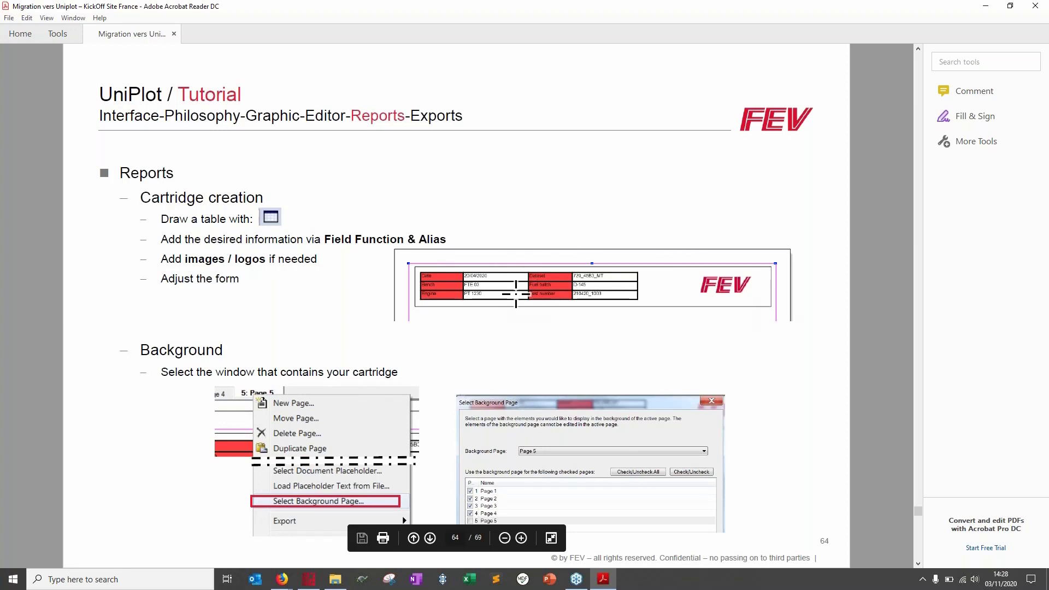
click(600, 583)
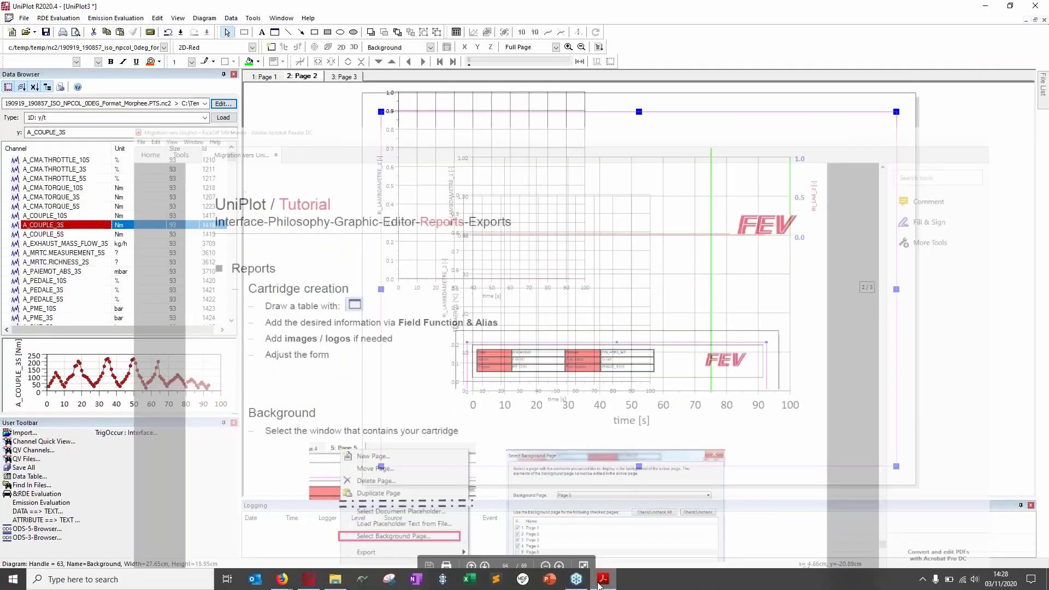
Move the "Hello world" text on page 3 to the upper-left corner of the page frame, above the table.
click(342, 76)
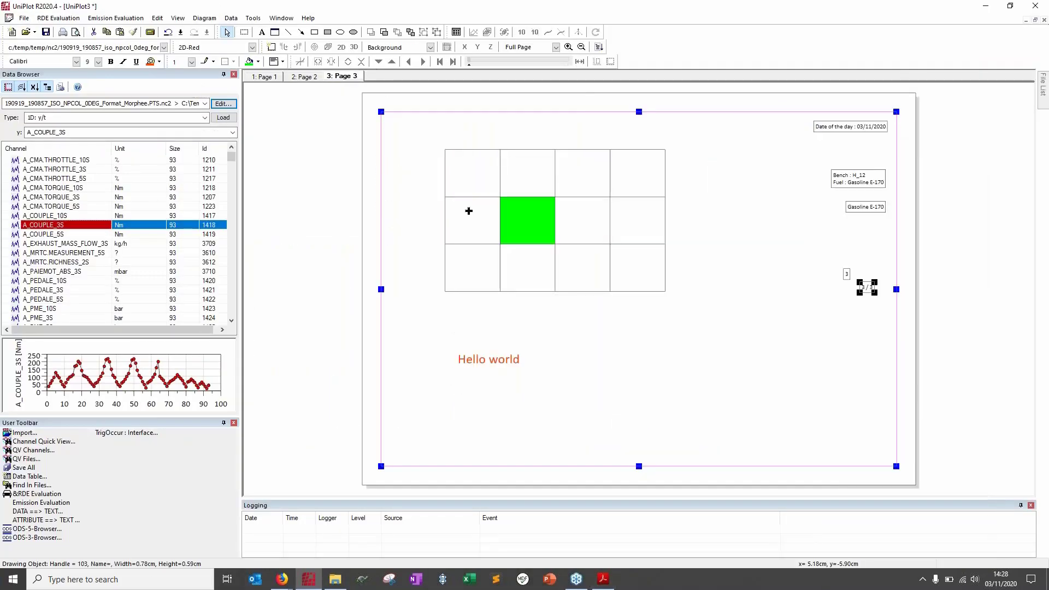
click(483, 366)
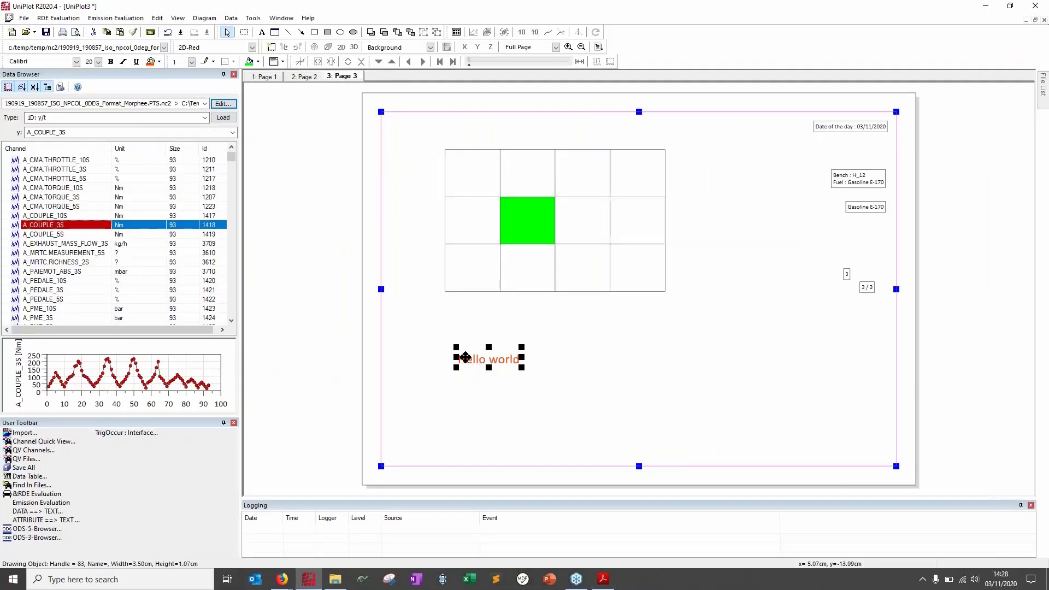
drag(467, 365, 409, 132)
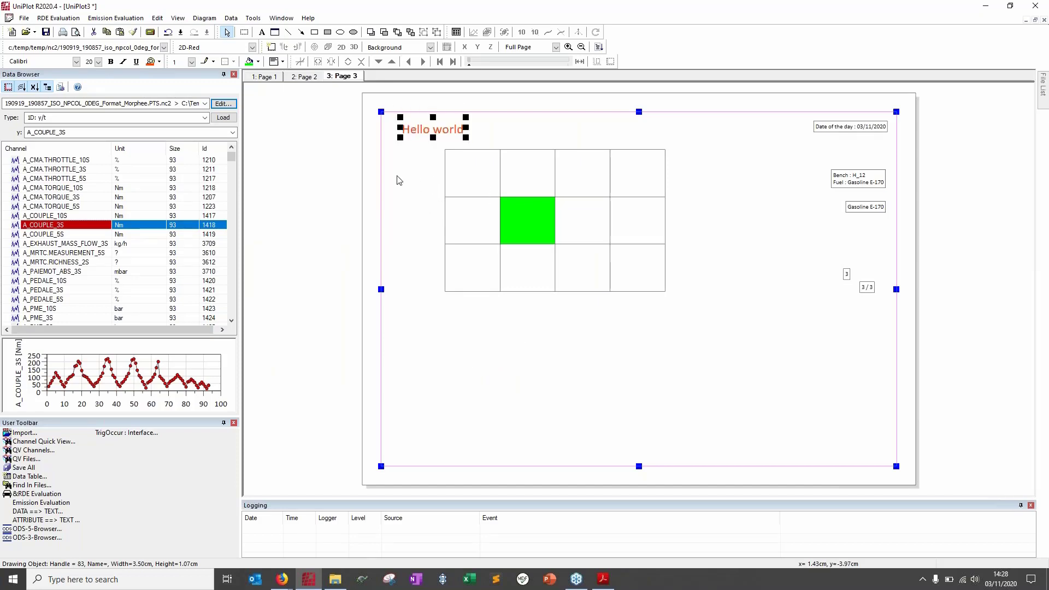
Assign Page 3 as the background master page for all pages of the document.
right_click(333, 75)
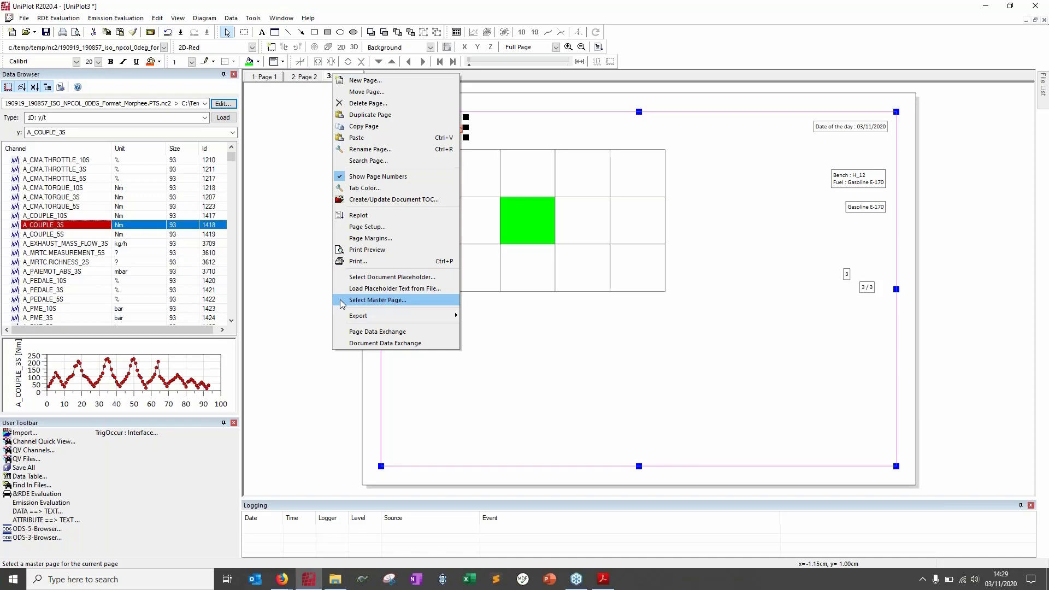
click(386, 300)
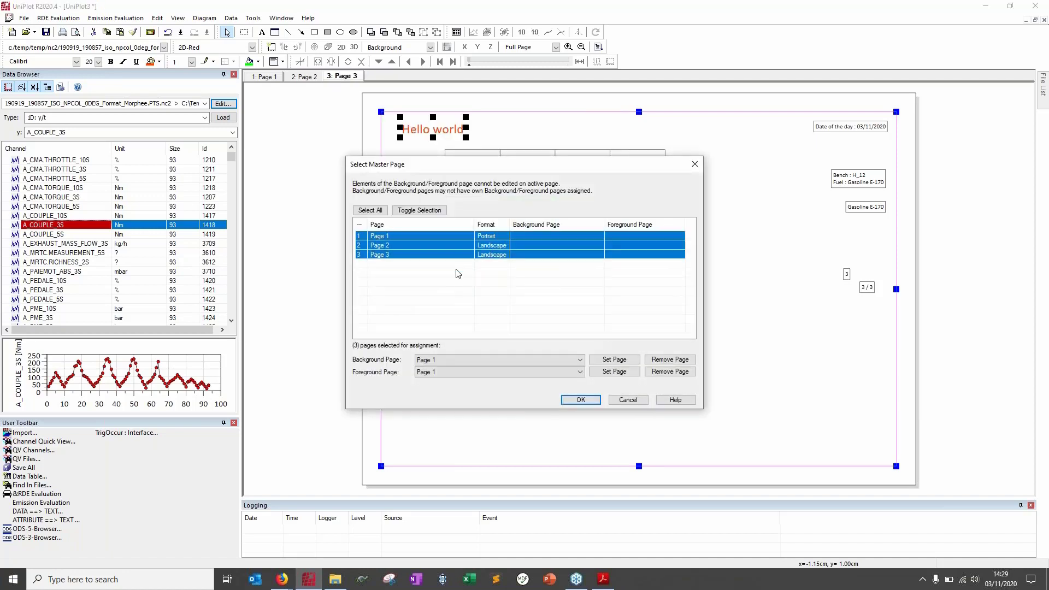
click(467, 362)
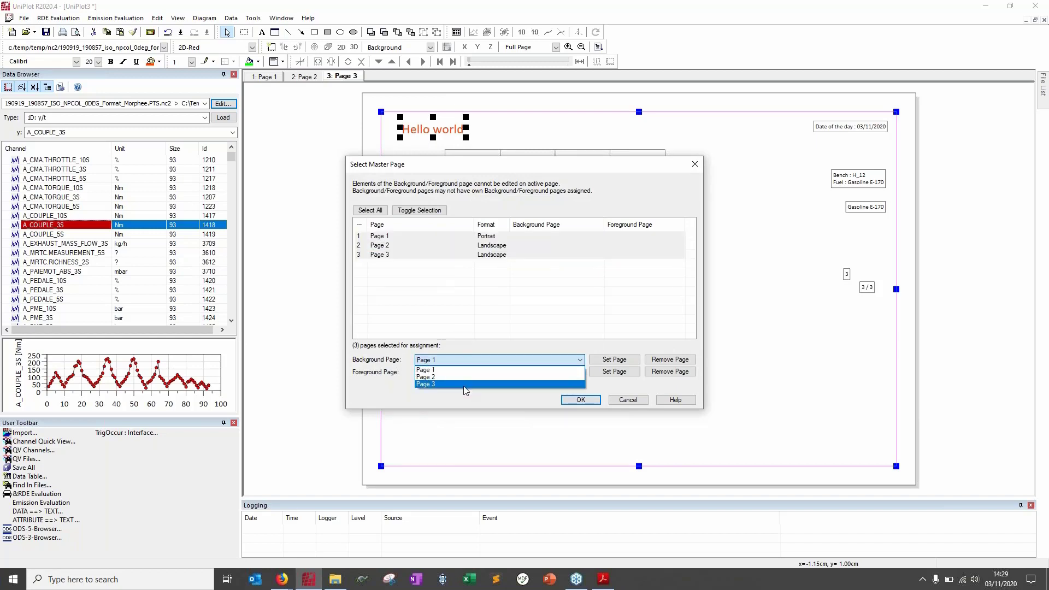
click(465, 385)
click(615, 359)
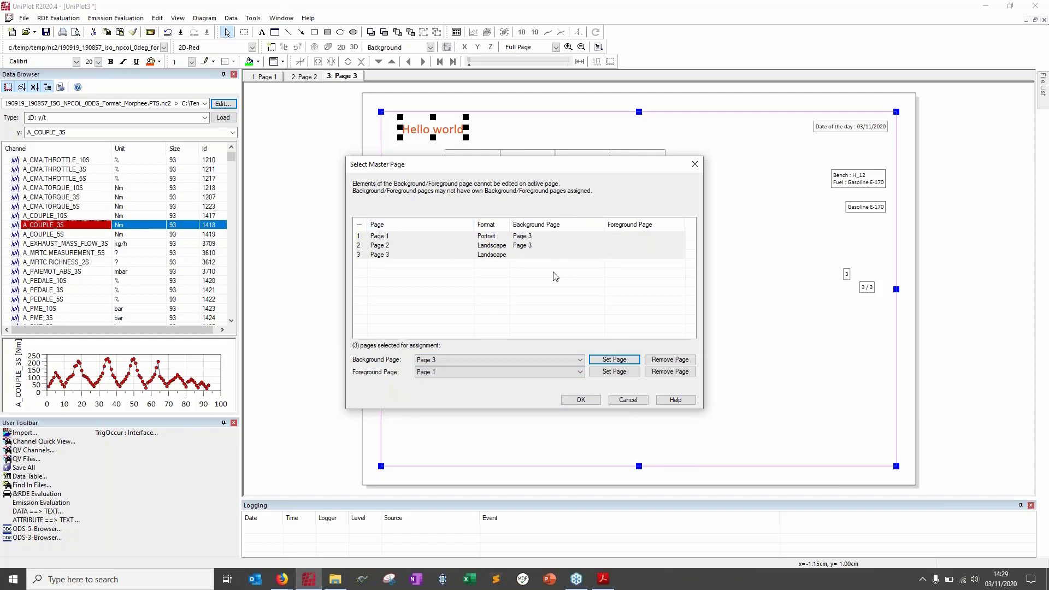
click(581, 400)
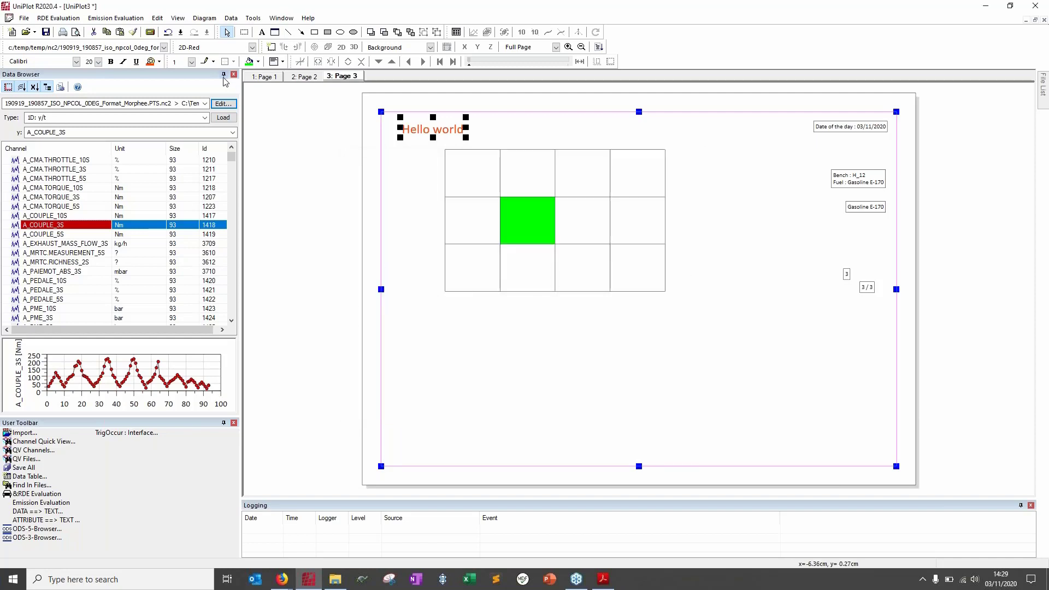
Delete the overlapping diagrams on page 2, including the small upper-left one and the RI_LA4_2 one.
click(303, 76)
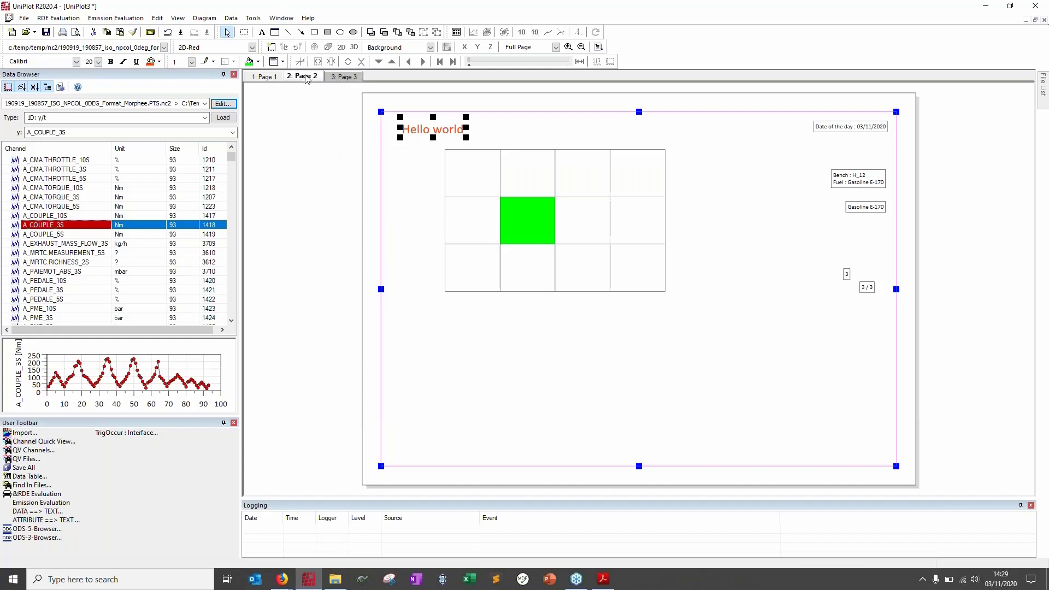
click(447, 146)
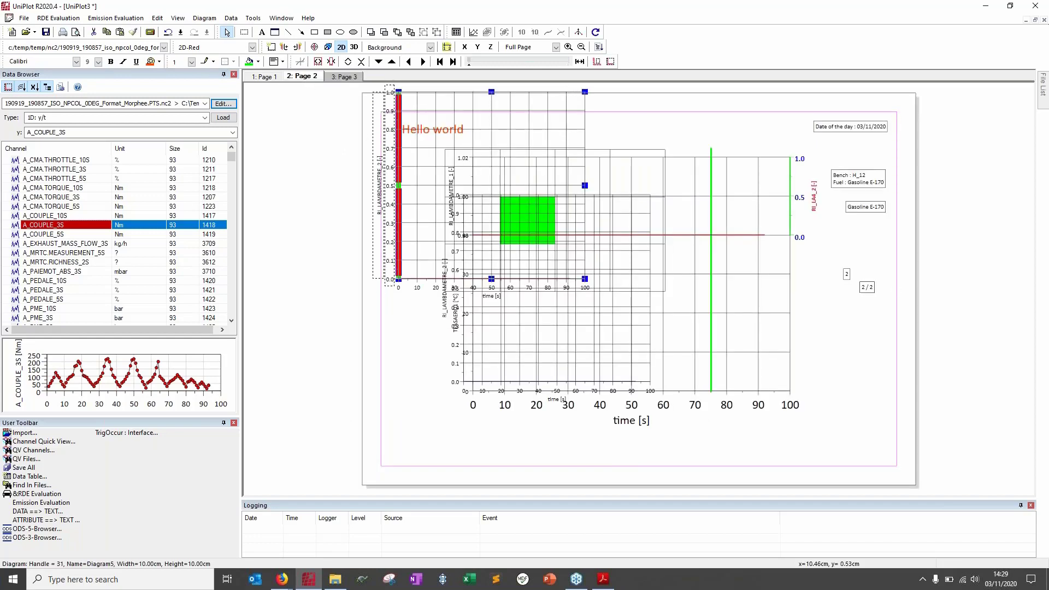
key(Delete)
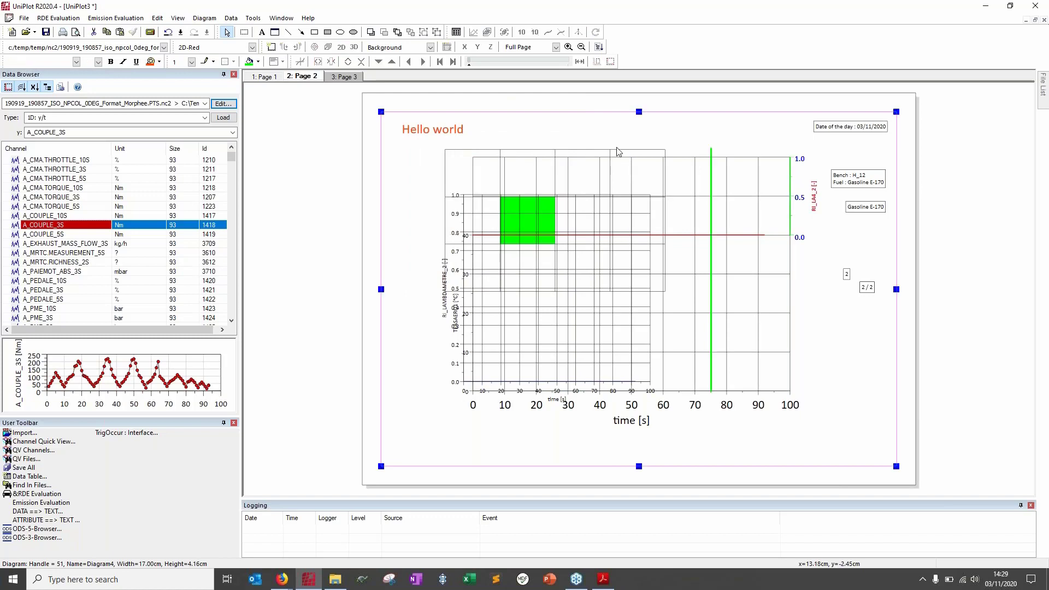
click(624, 177)
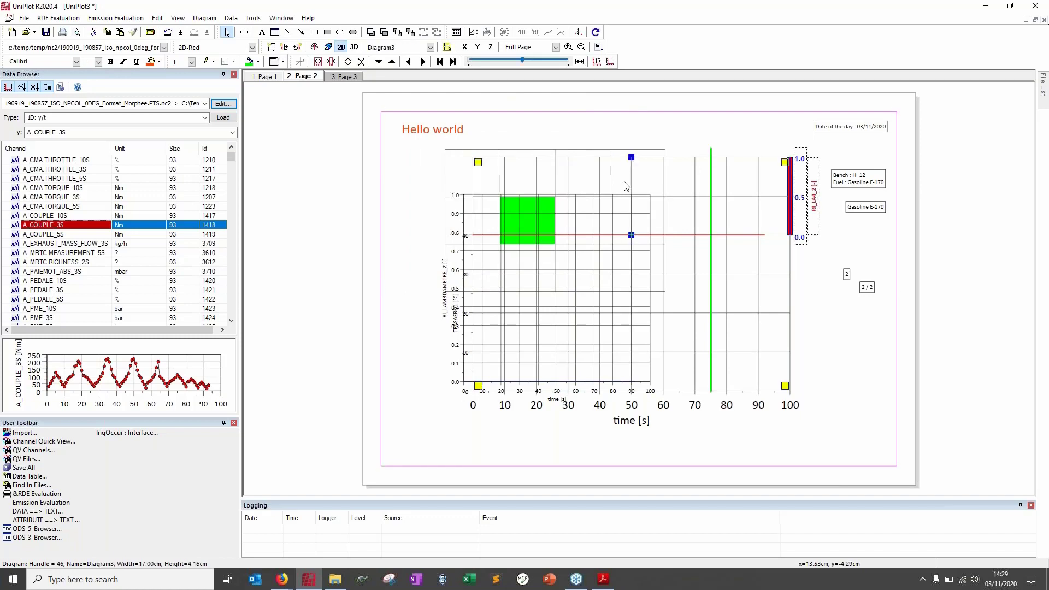
key(Delete)
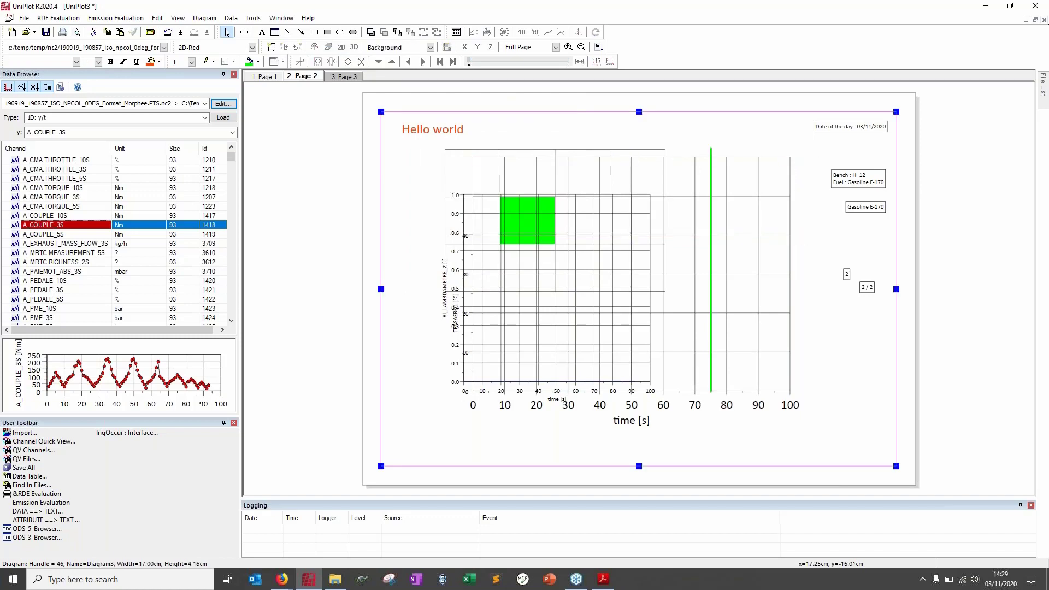
click(621, 324)
key(Delete)
Move the "Hello world" text on page 3 to the top centre of the page frame and check it on page 2.
click(414, 118)
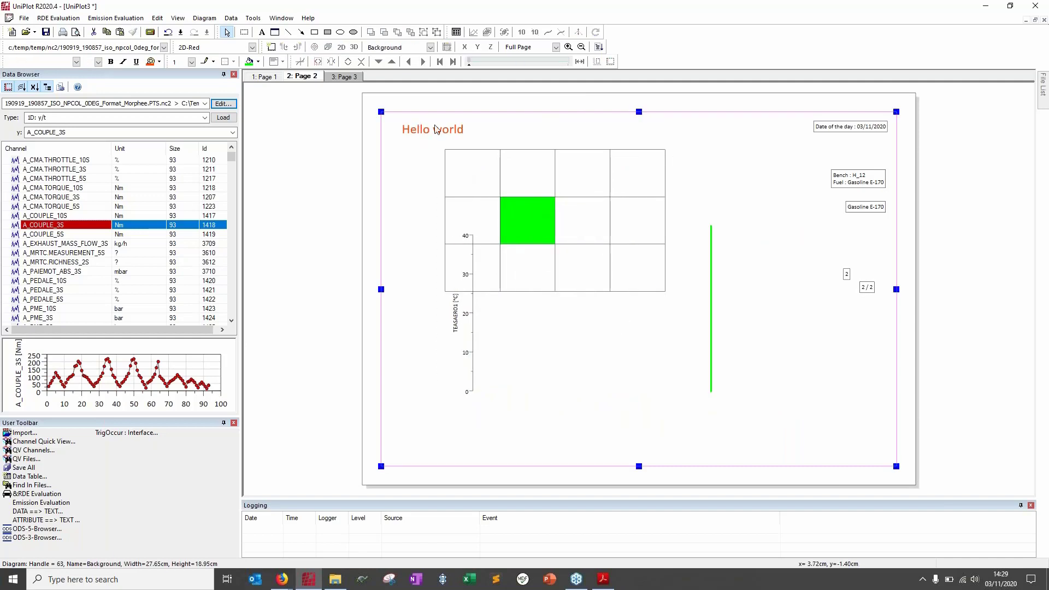
click(336, 76)
drag(408, 126, 572, 120)
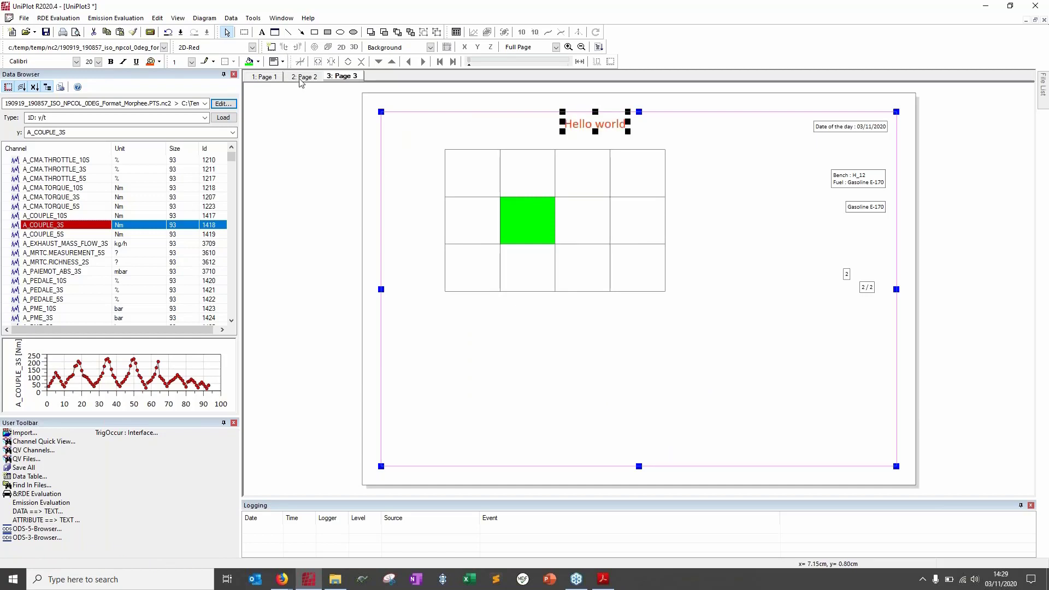
click(302, 76)
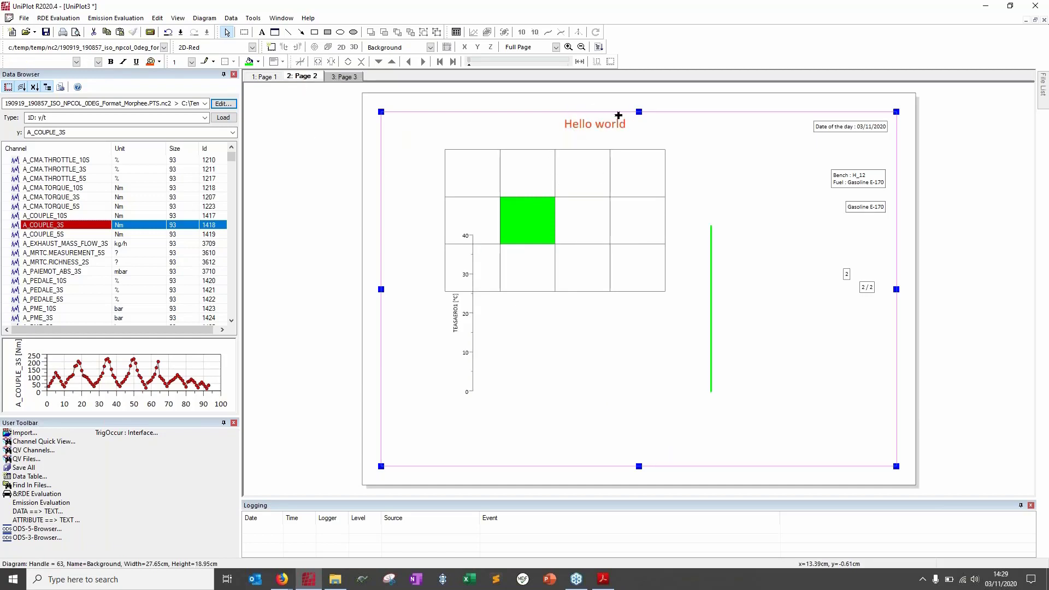
click(341, 78)
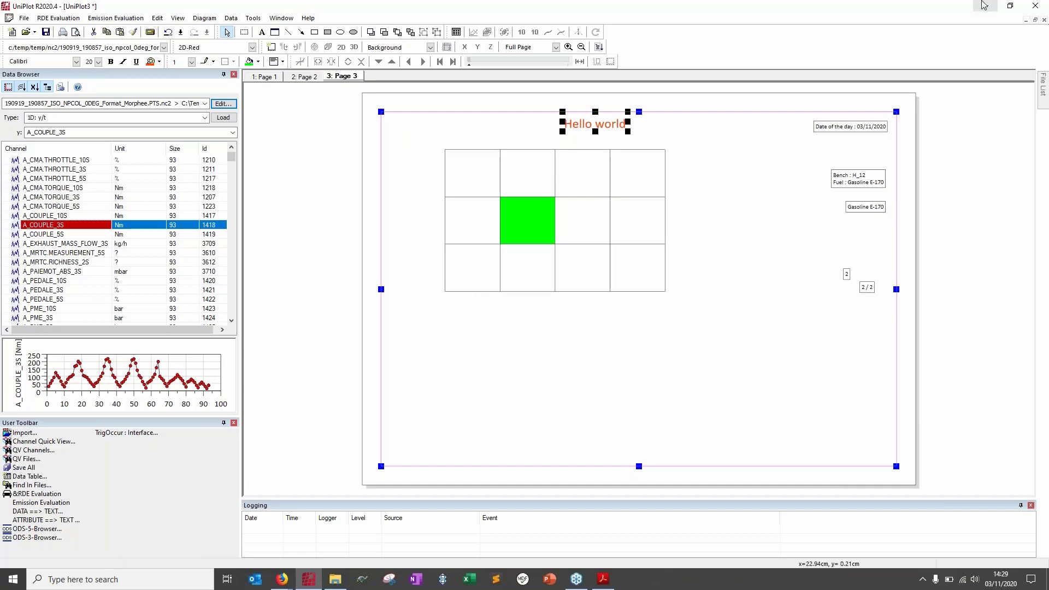
Switch to Acrobat Reader and go to the Exports slide about exporting the layout.
click(987, 8)
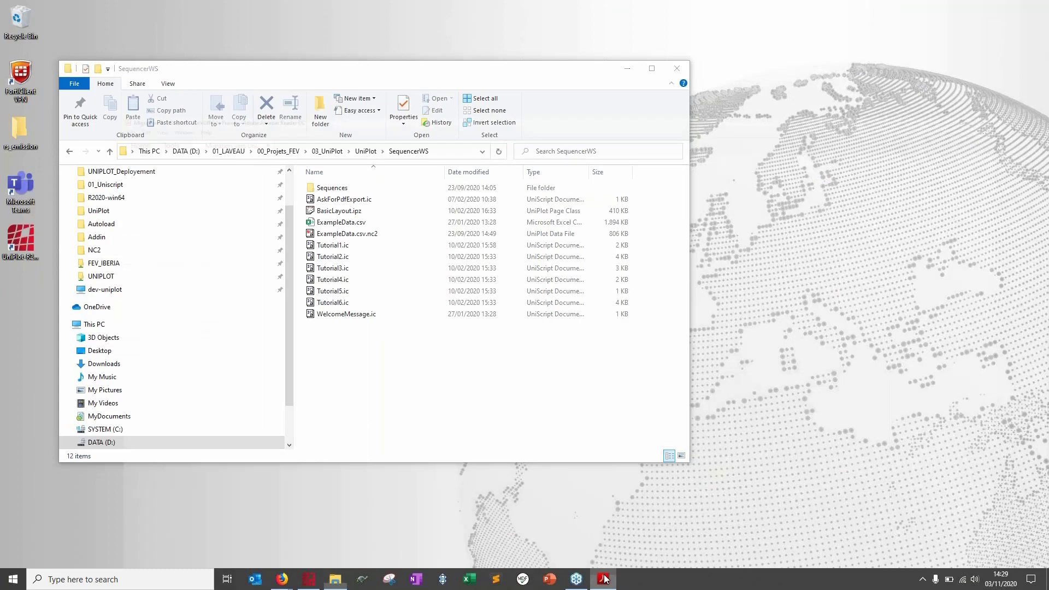
click(604, 578)
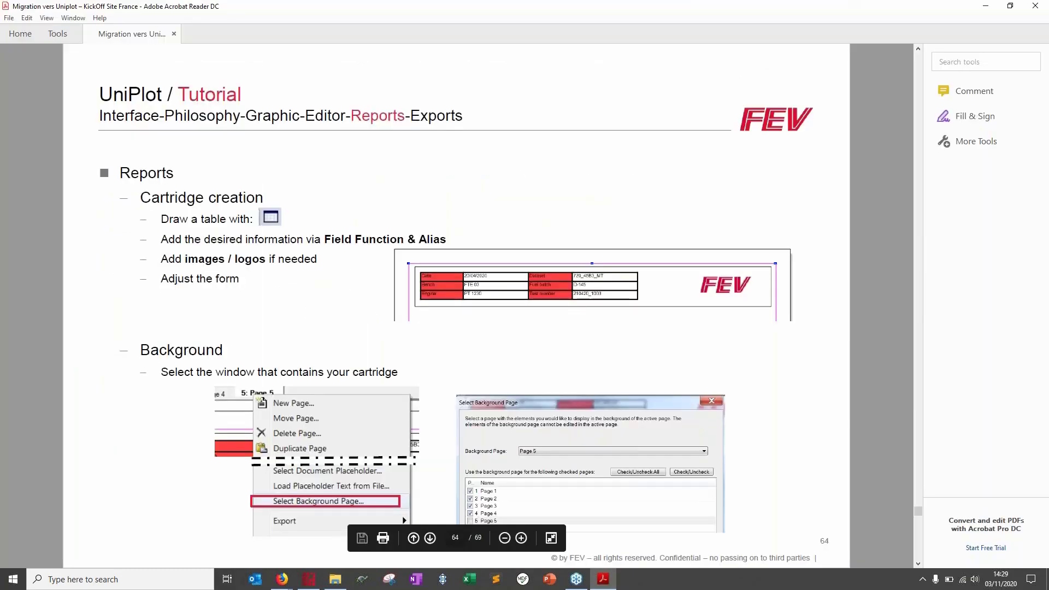
scroll(457, 306, down, 1)
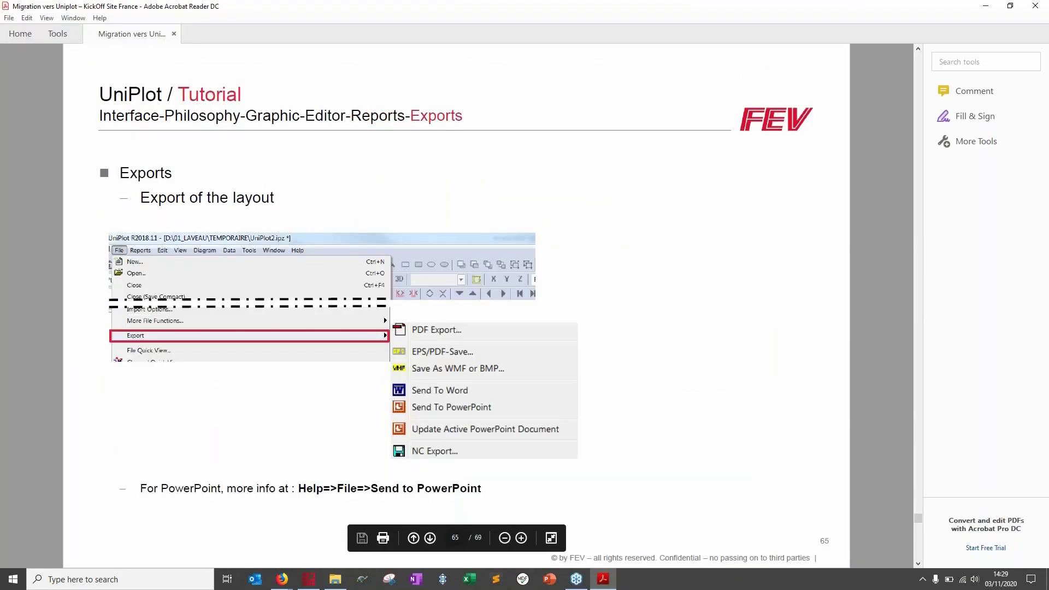
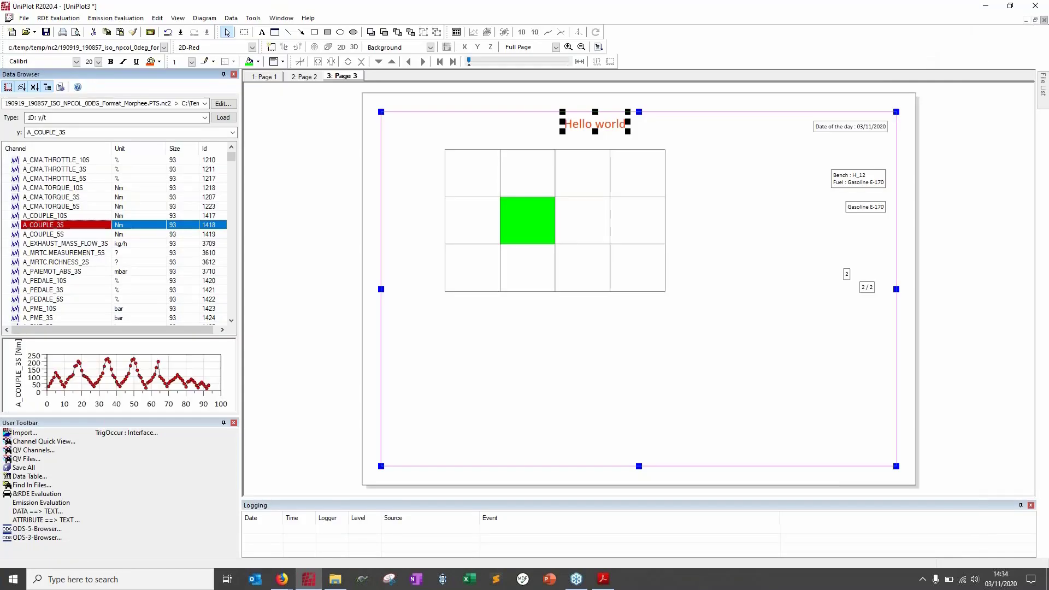
Close the UniPlot3 document and display the Sequencer window with its Example Workflow sequence.
click(1044, 21)
click(520, 311)
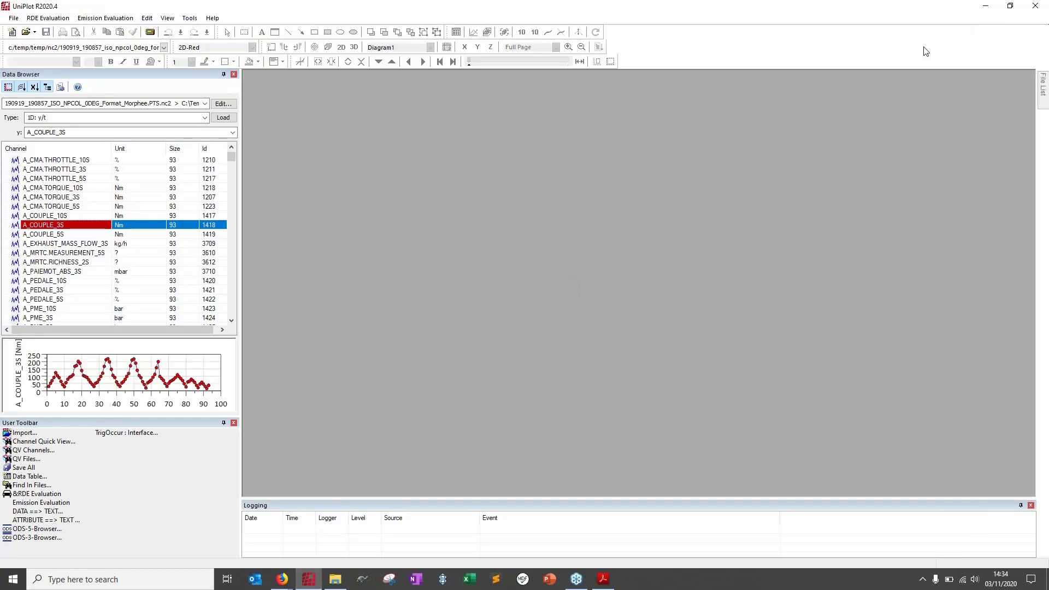
click(818, 75)
click(164, 21)
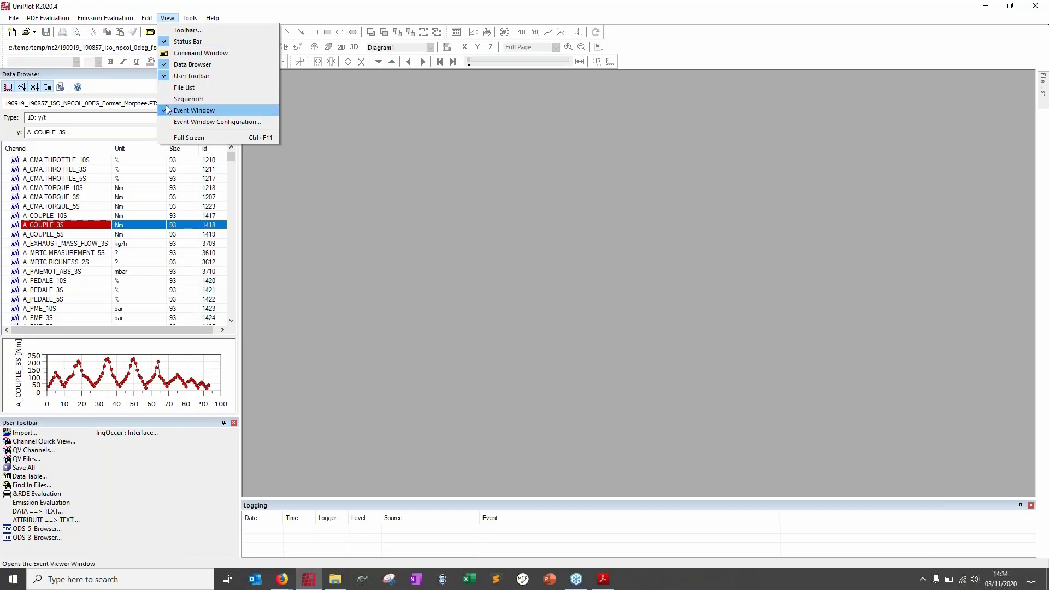
click(188, 99)
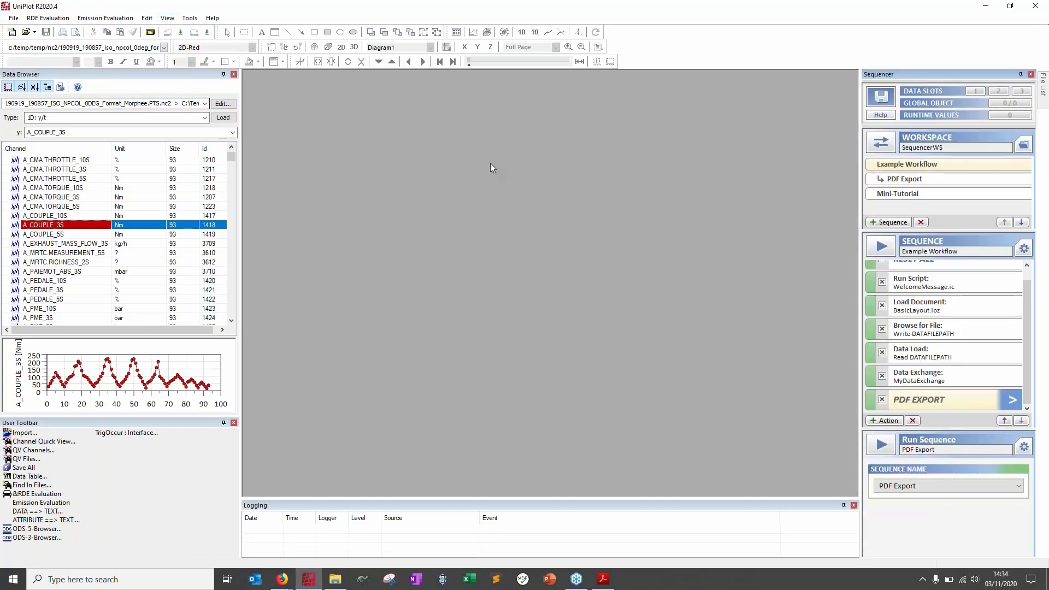
drag(1028, 321, 1024, 285)
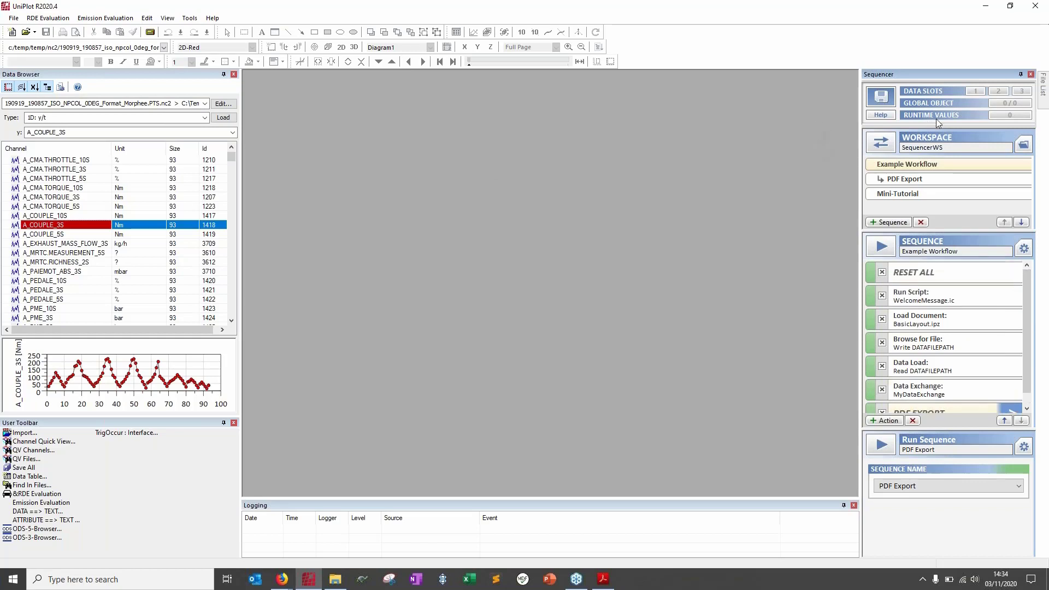
Open the SequencerWS workspace folder in File Explorer to examine its files, and minimise it.
click(1025, 143)
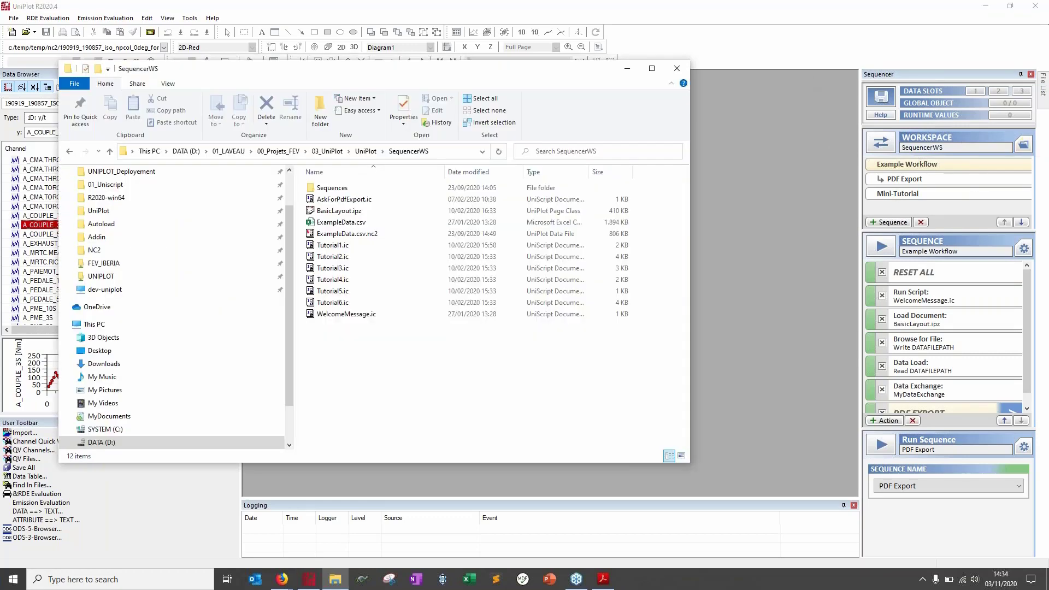
drag(473, 73, 398, 59)
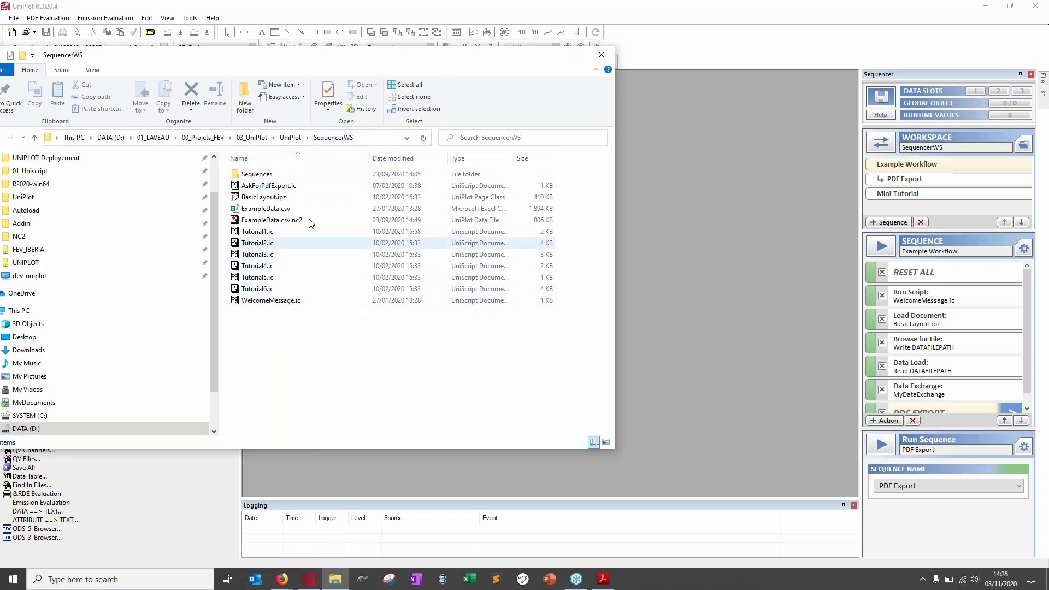
click(552, 55)
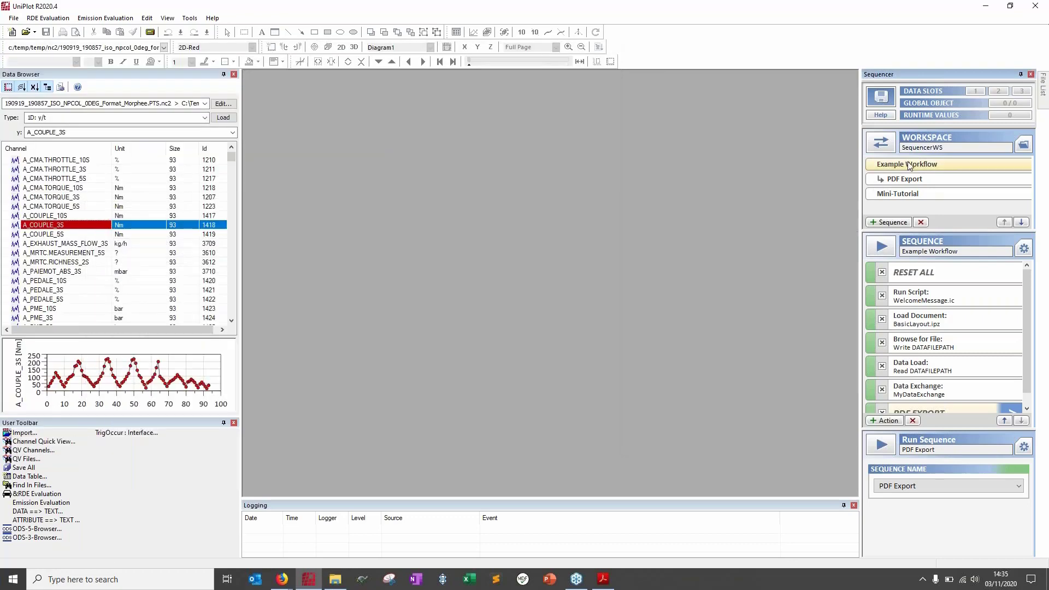
Review the actions in the PDF Export, Mini-Tutorial and Example Workflow sequences.
click(956, 183)
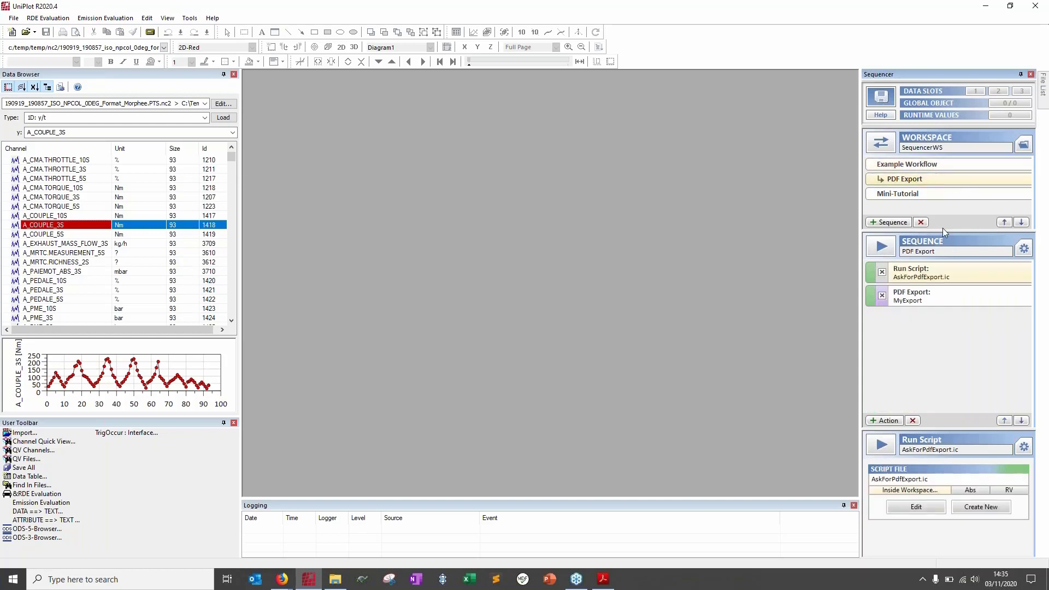
click(927, 196)
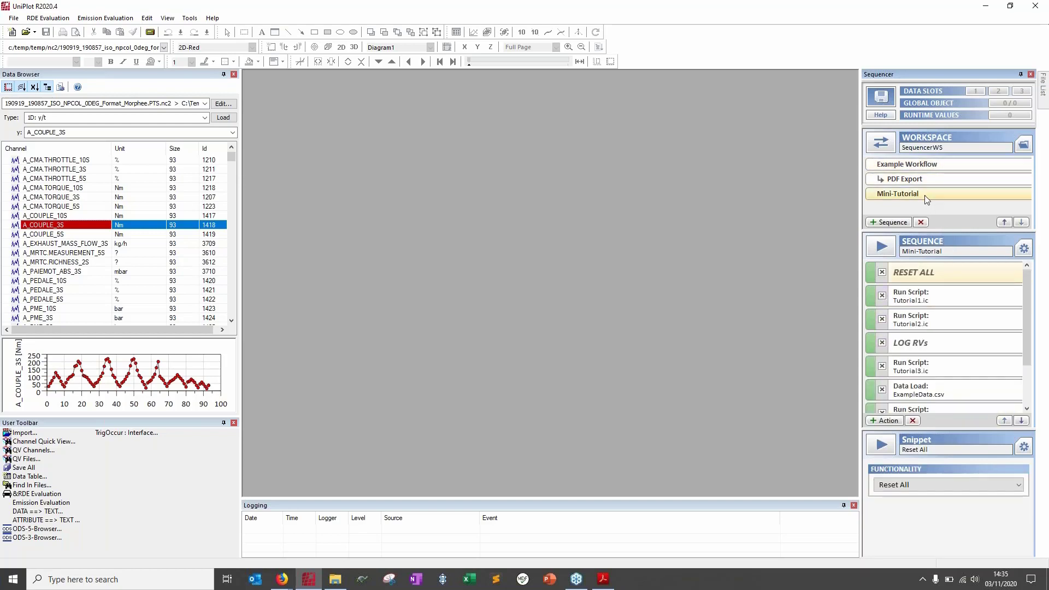
click(928, 170)
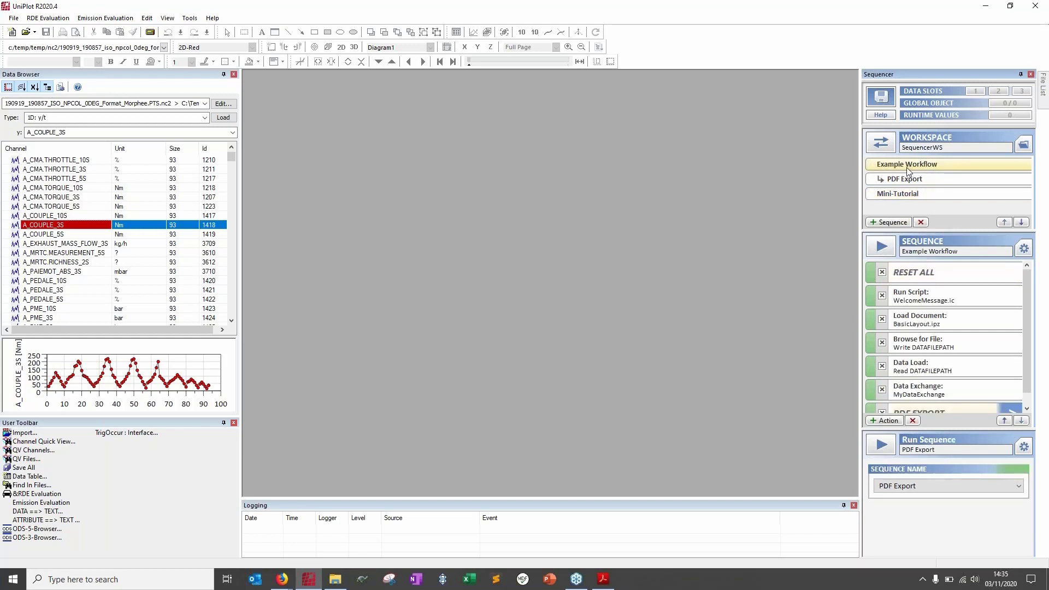
drag(1030, 301, 1033, 320)
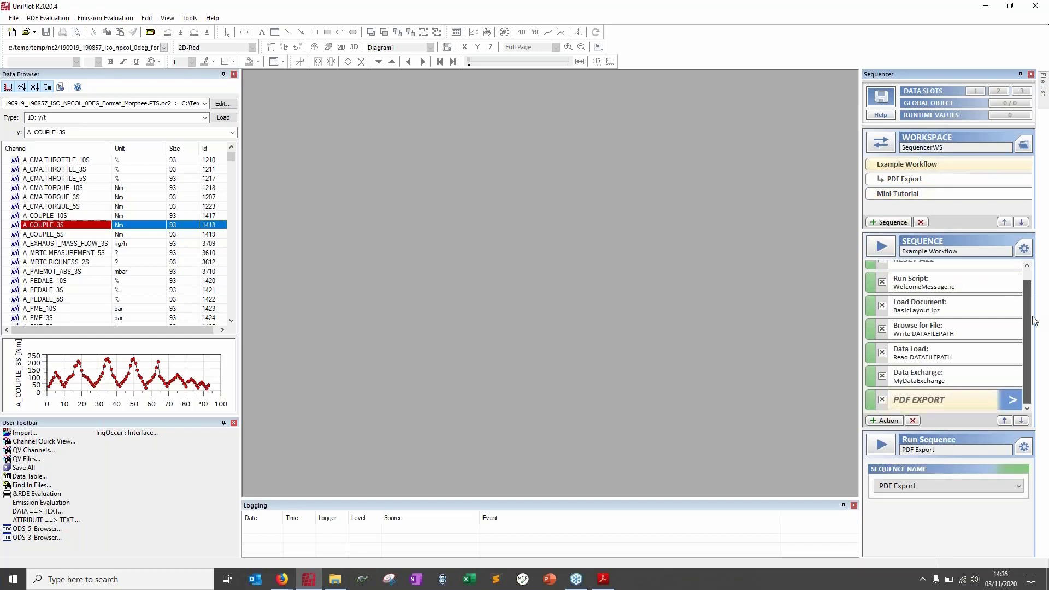
scroll(1033, 322, up, 1)
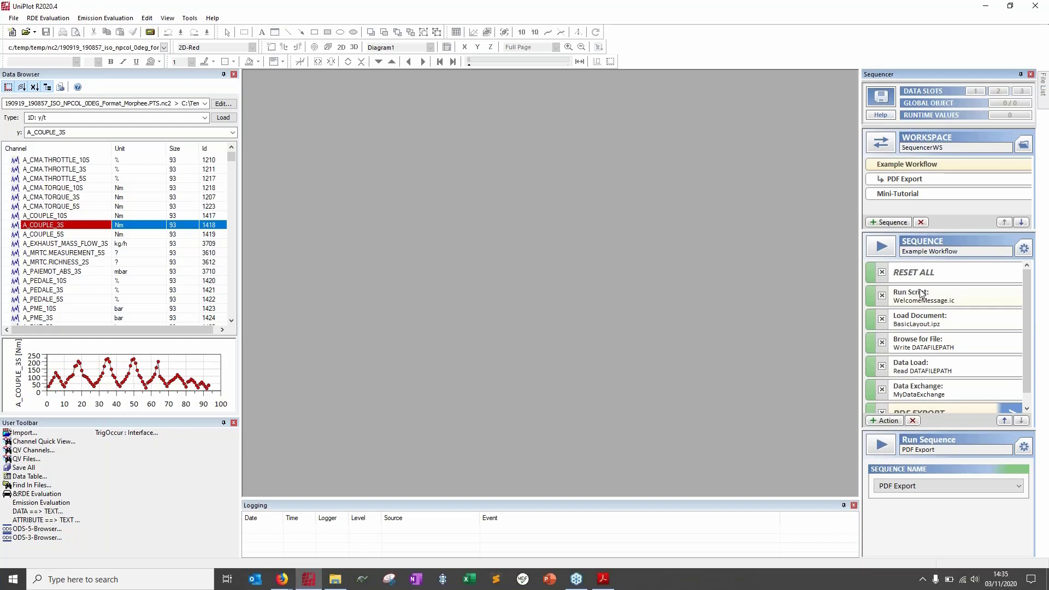
Examine the action types available for a sequence and show the settings of the WelcomeMessage.ic script action.
click(887, 422)
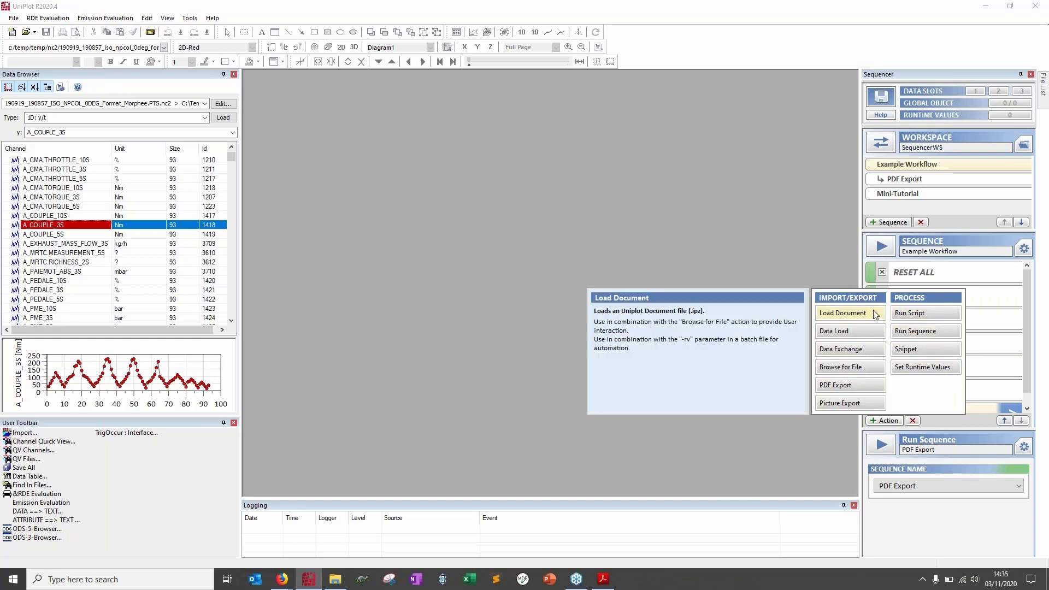
click(817, 260)
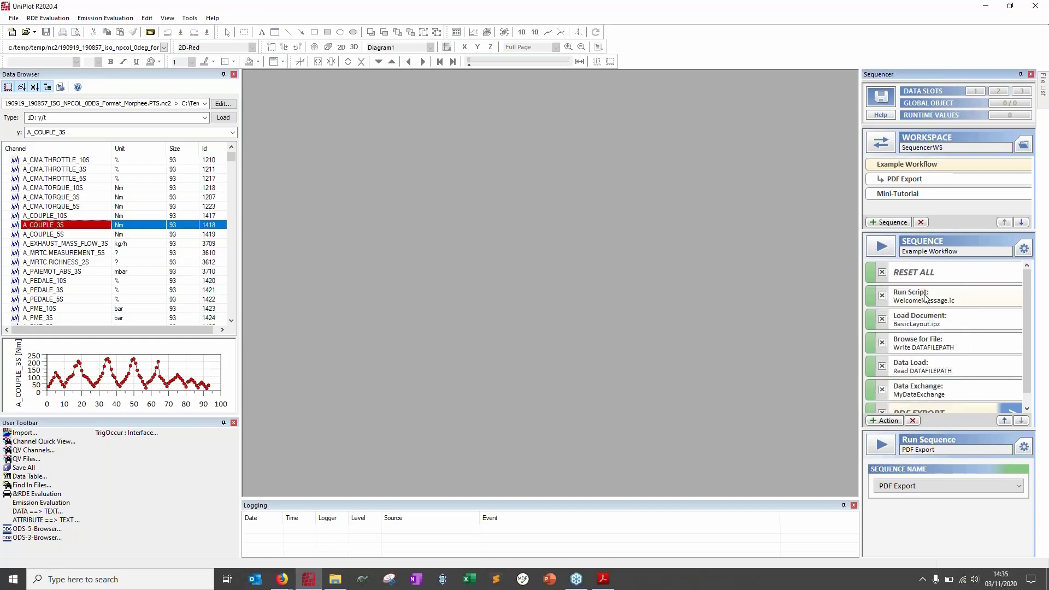
click(888, 421)
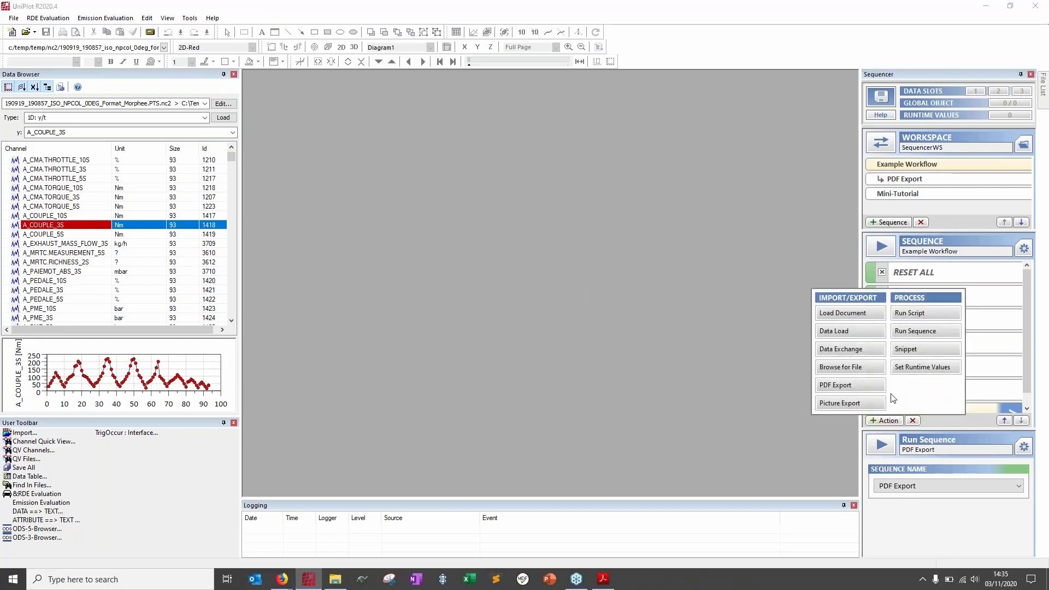
click(914, 318)
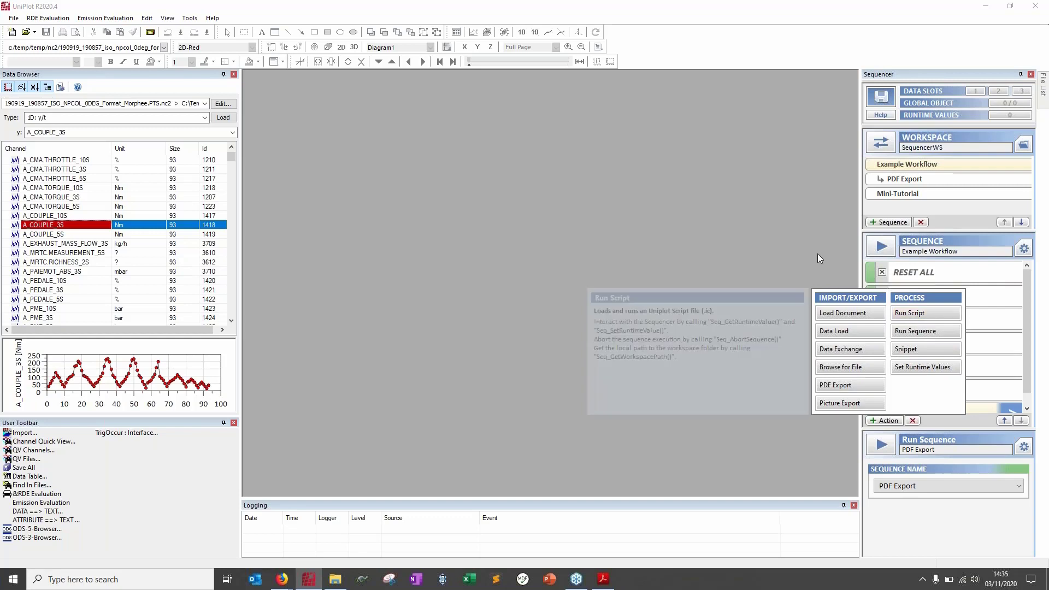
click(935, 295)
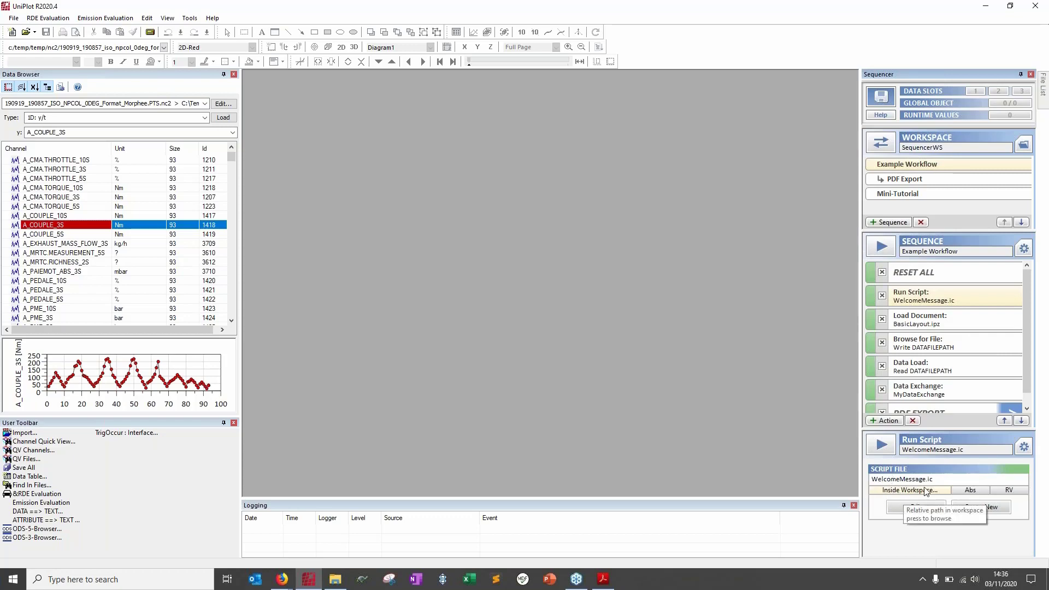
Switch to File Explorer and locate the WelcomeMessage.ic script in the SequencerWS workspace folder.
click(333, 584)
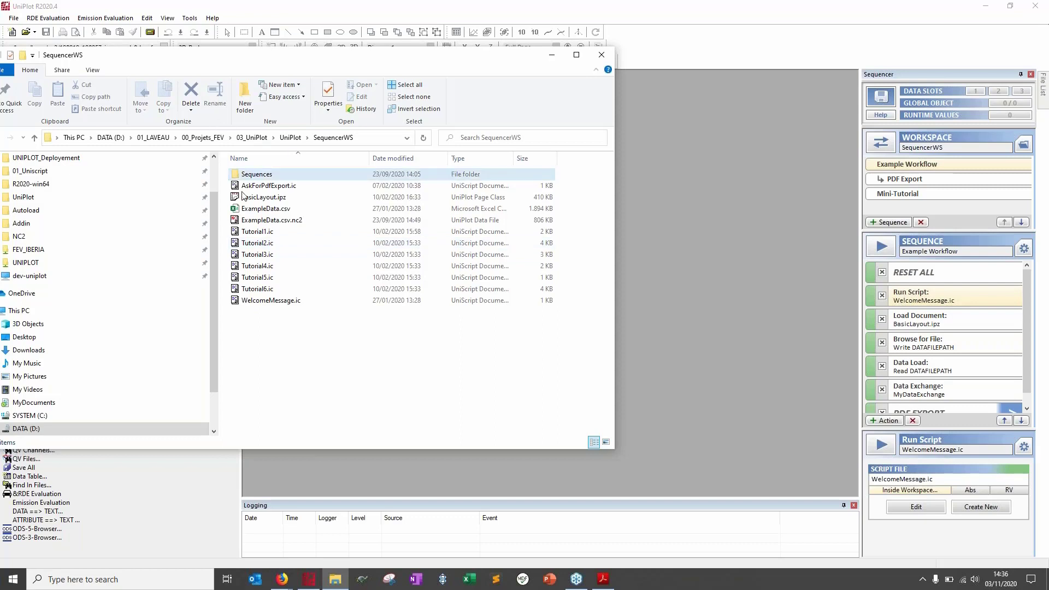
click(281, 300)
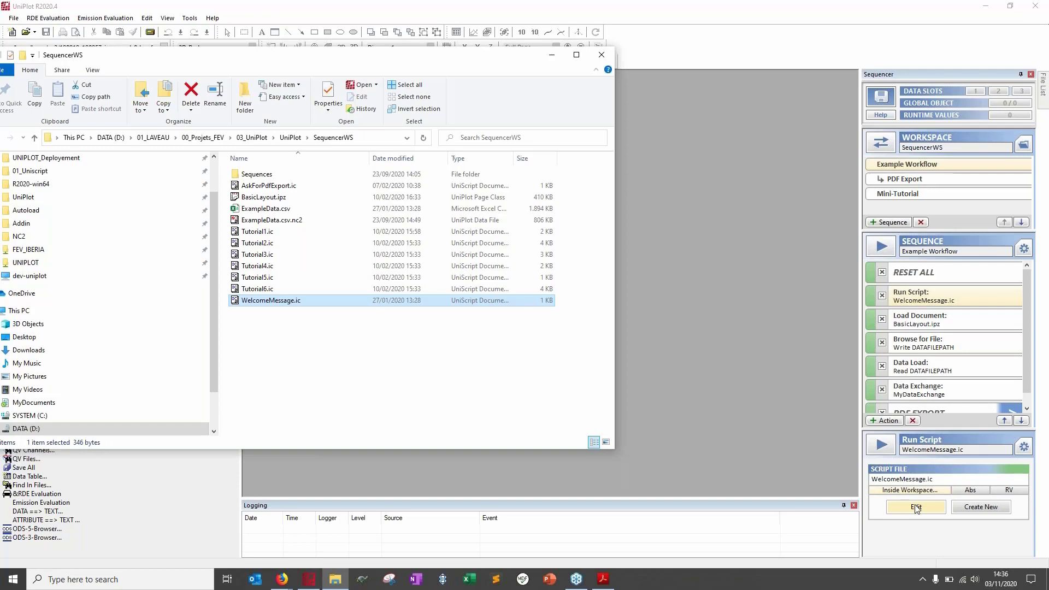
Review the settings of the Load Document, Browse for File and Data Load actions and the contents of the PDF Export sub-sequence.
click(952, 323)
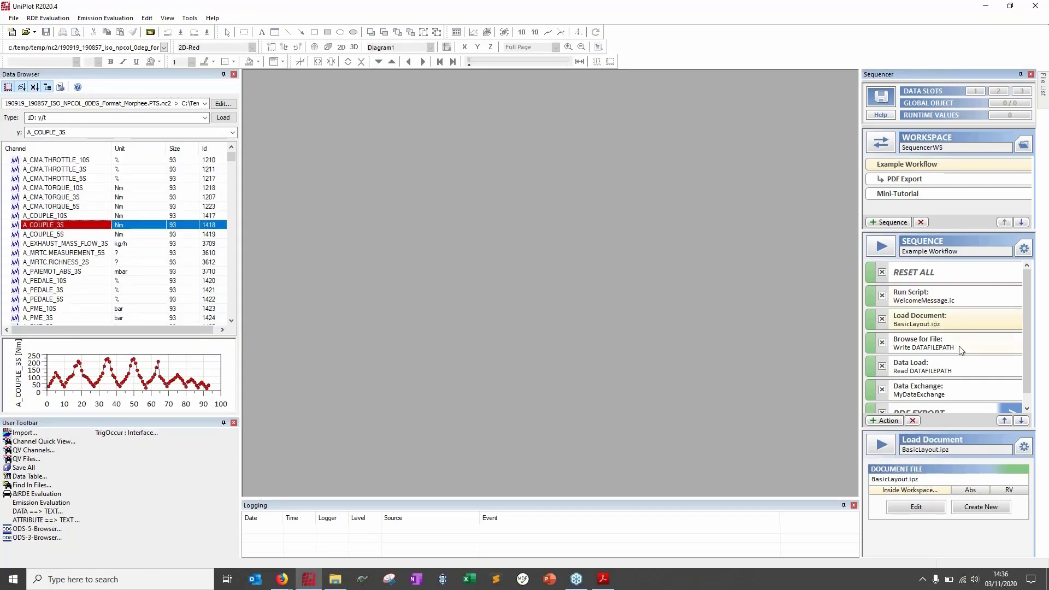
scroll(1004, 344, down, 1)
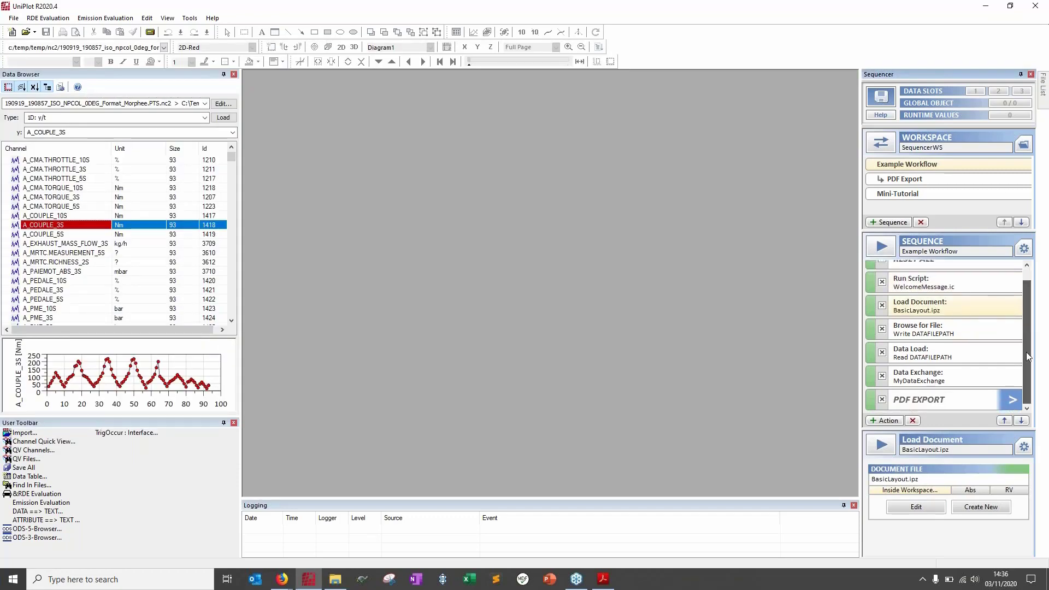
click(958, 332)
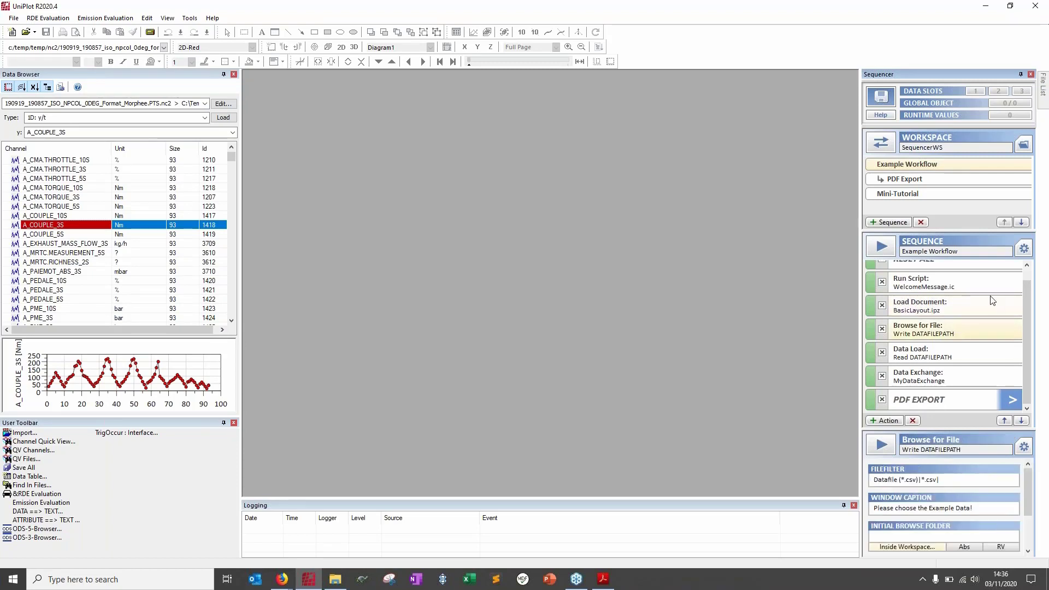
click(927, 354)
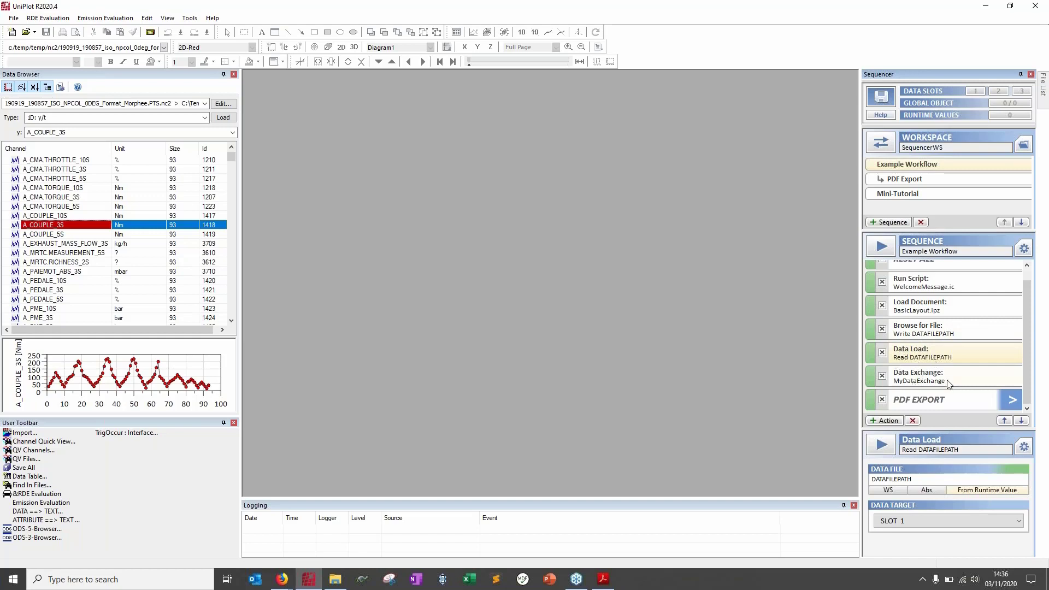
click(1010, 400)
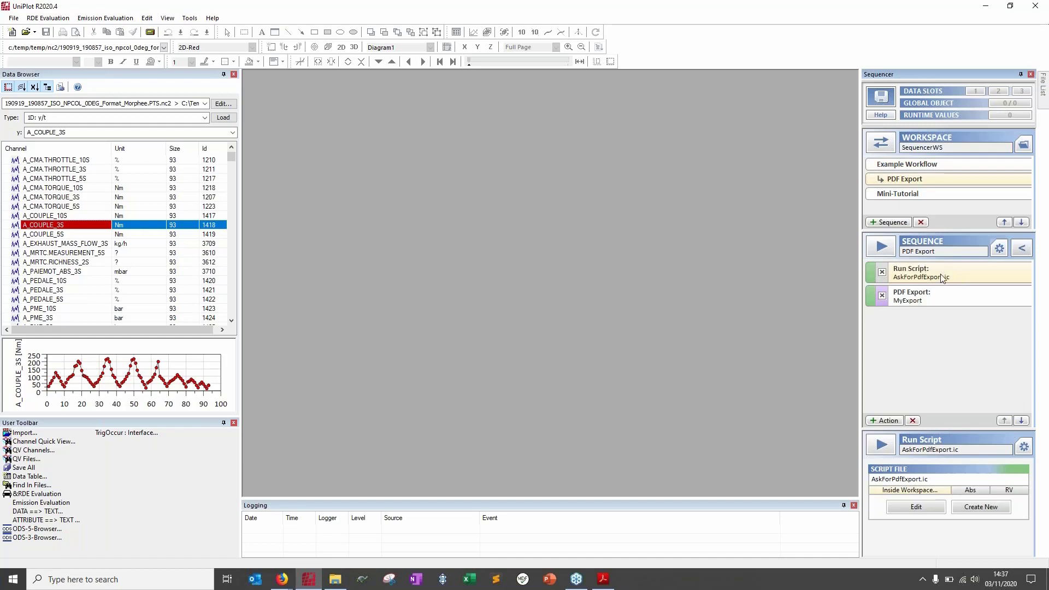
click(1021, 249)
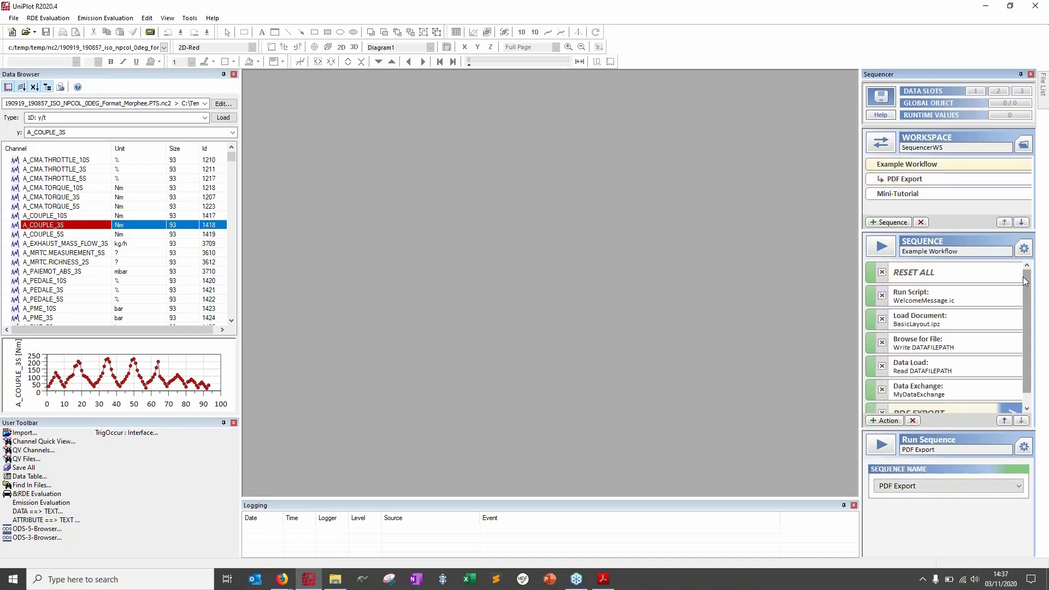
Run the whole Example Workflow sequence, acknowledge the welcome message and choose ExampleData.csv as the data file.
click(889, 253)
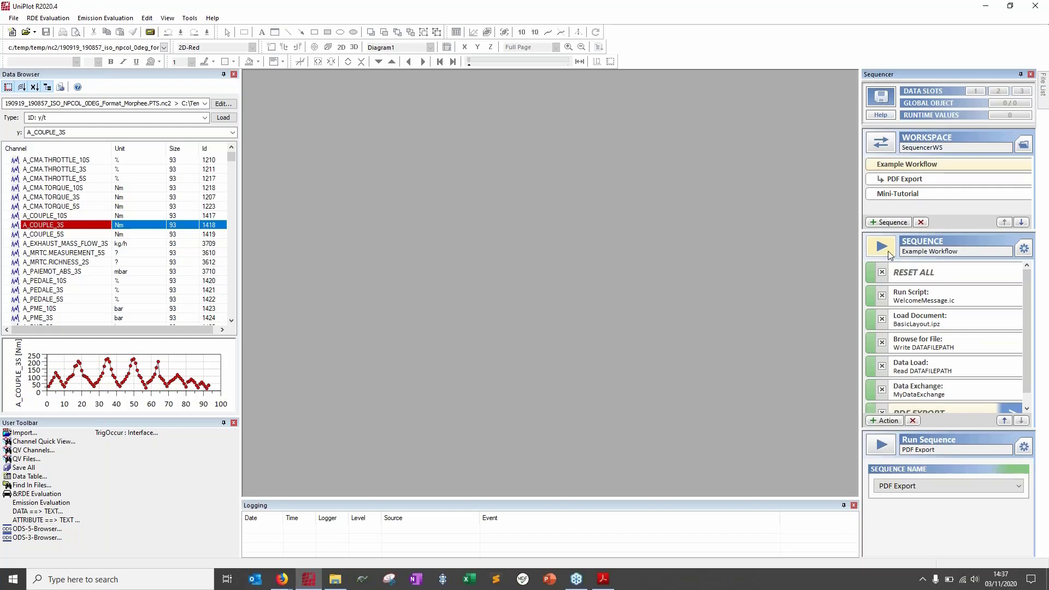
click(558, 105)
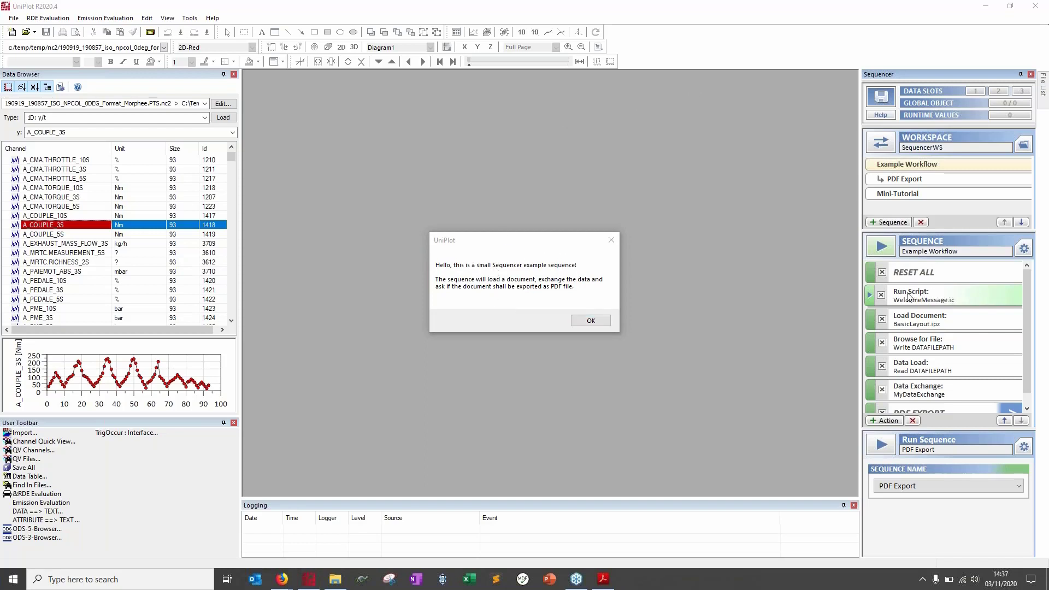
click(591, 321)
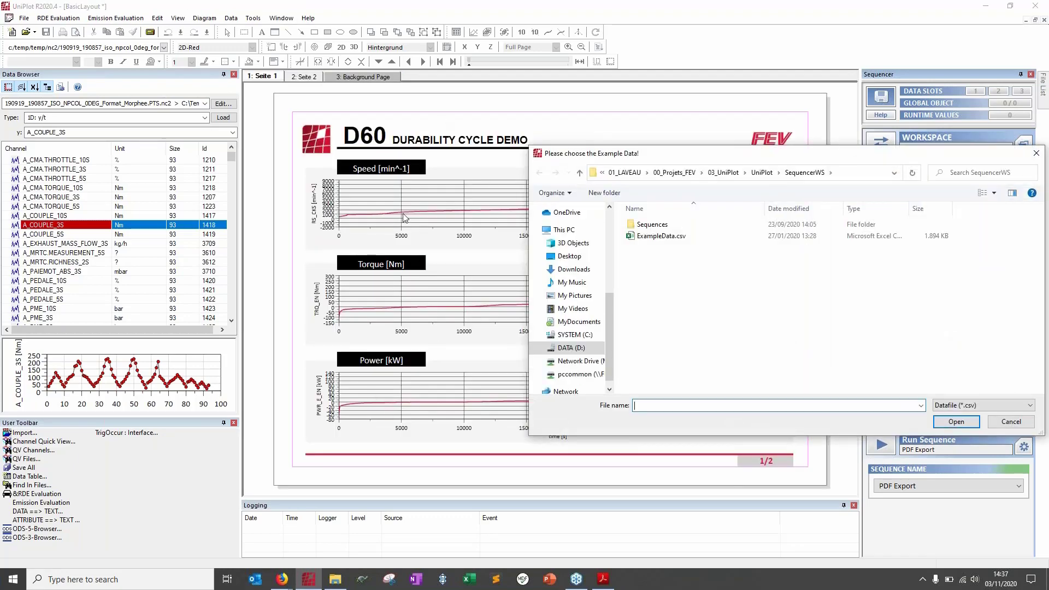
drag(839, 159, 428, 207)
click(241, 284)
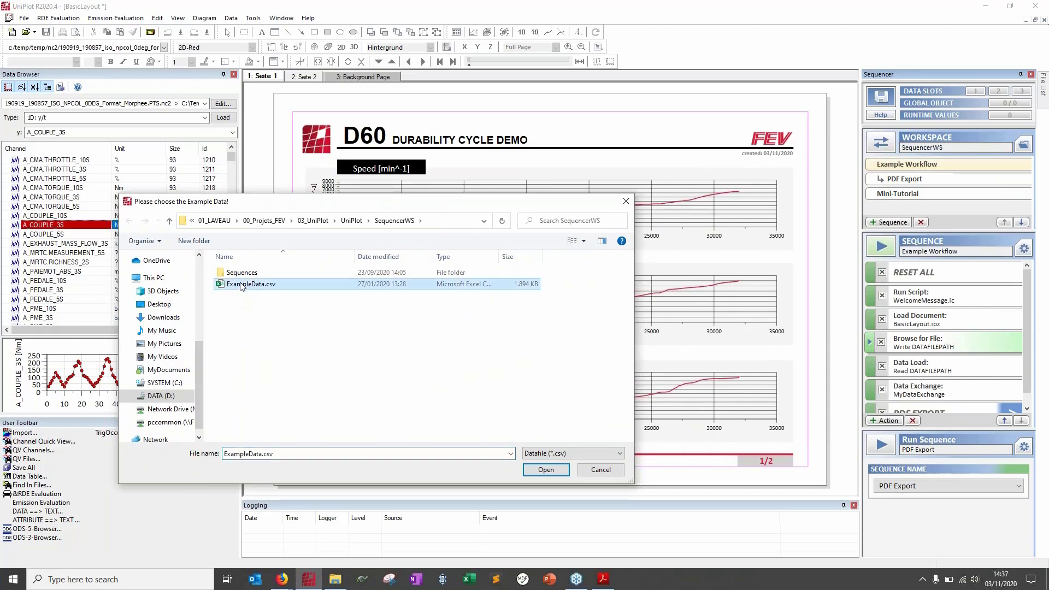
click(545, 470)
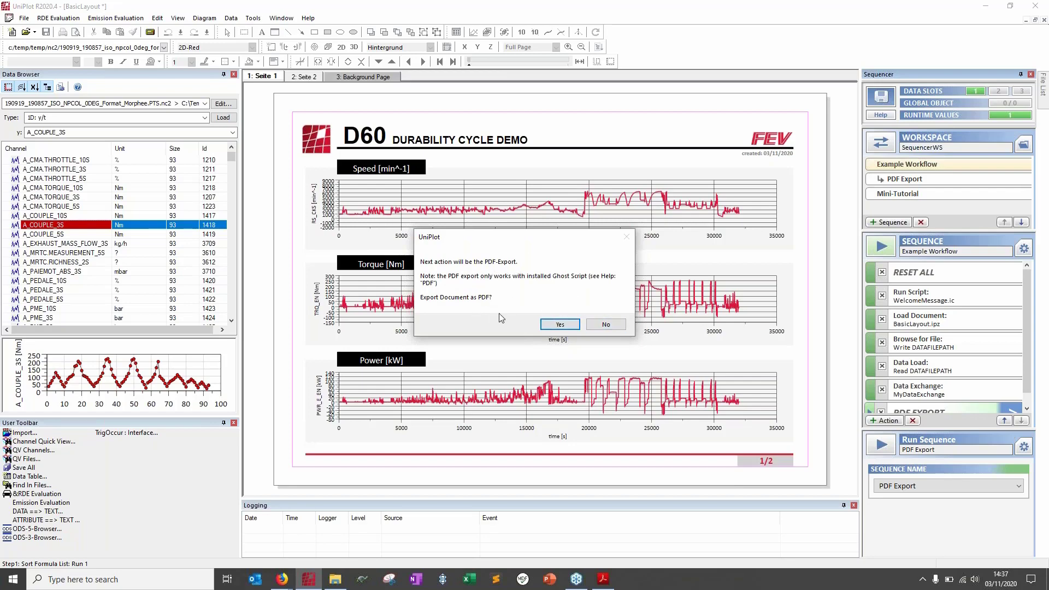
Try to export the document as PDF through the running sequence, and close the PDF configuration dialogs.
click(561, 324)
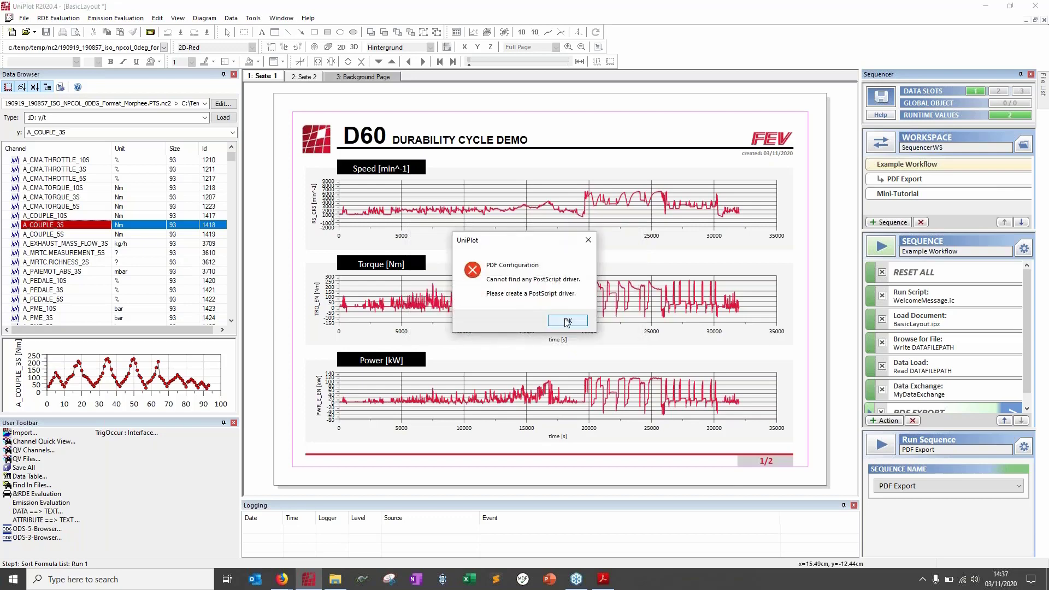
click(567, 321)
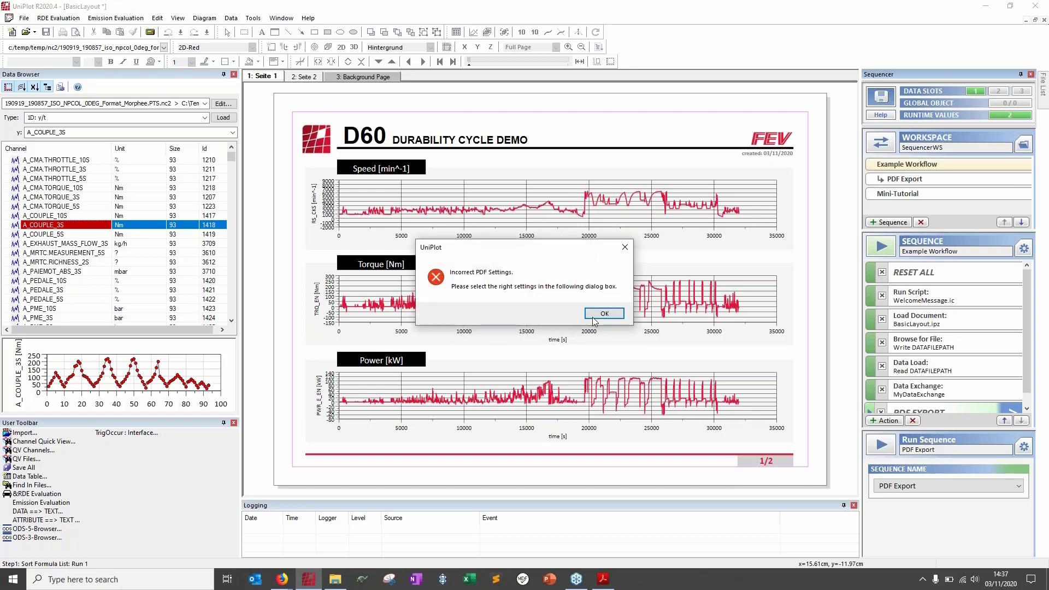
click(599, 318)
click(566, 323)
Disable and re-enable the AskForPdfExport.ic script action in the PDF Export sub-sequence, and return to Example Workflow.
scroll(1030, 352, down, 1)
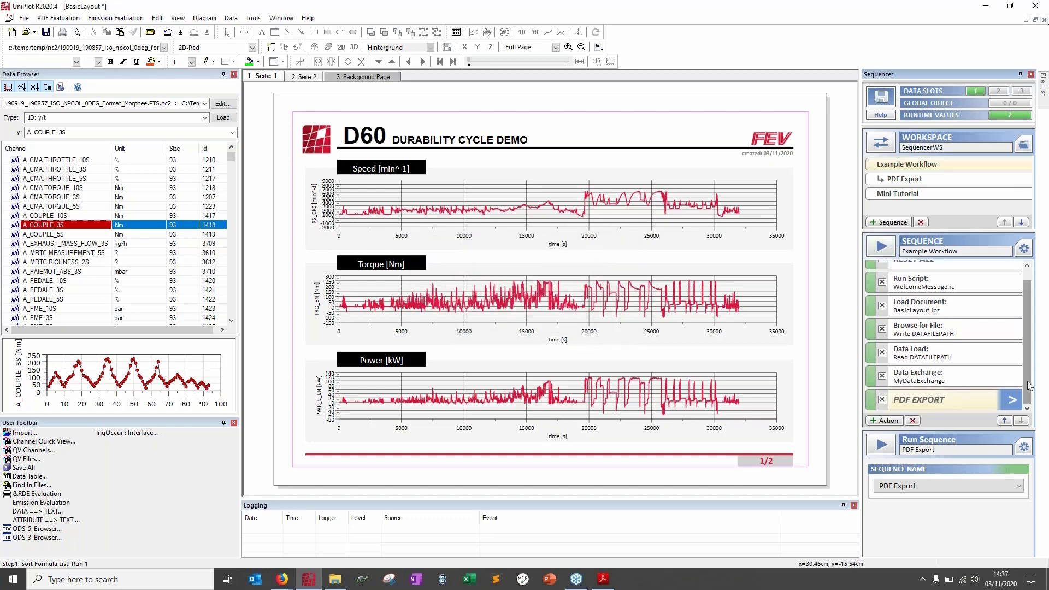
click(1013, 401)
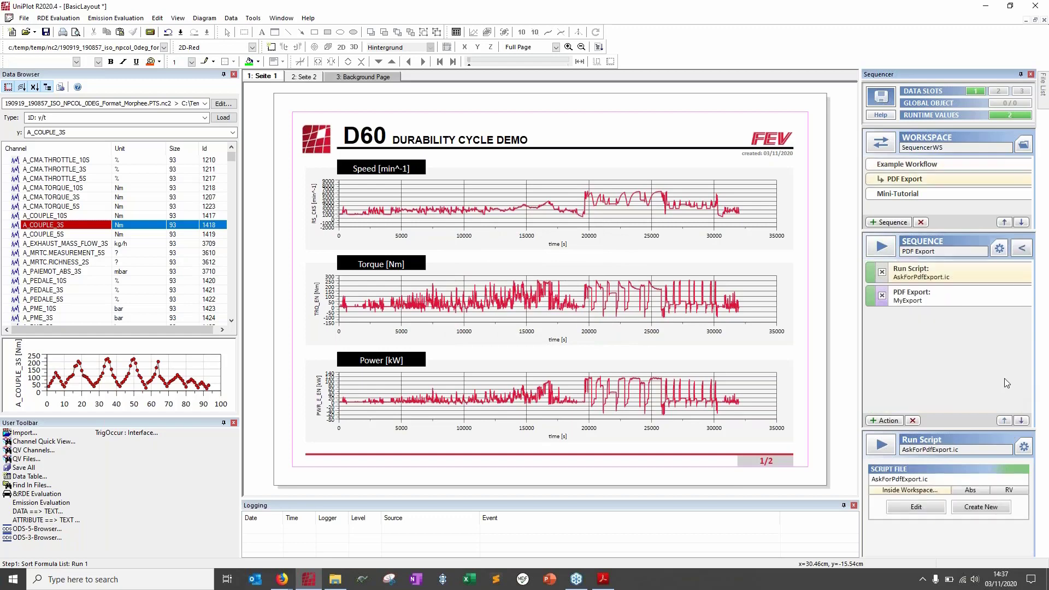
click(882, 274)
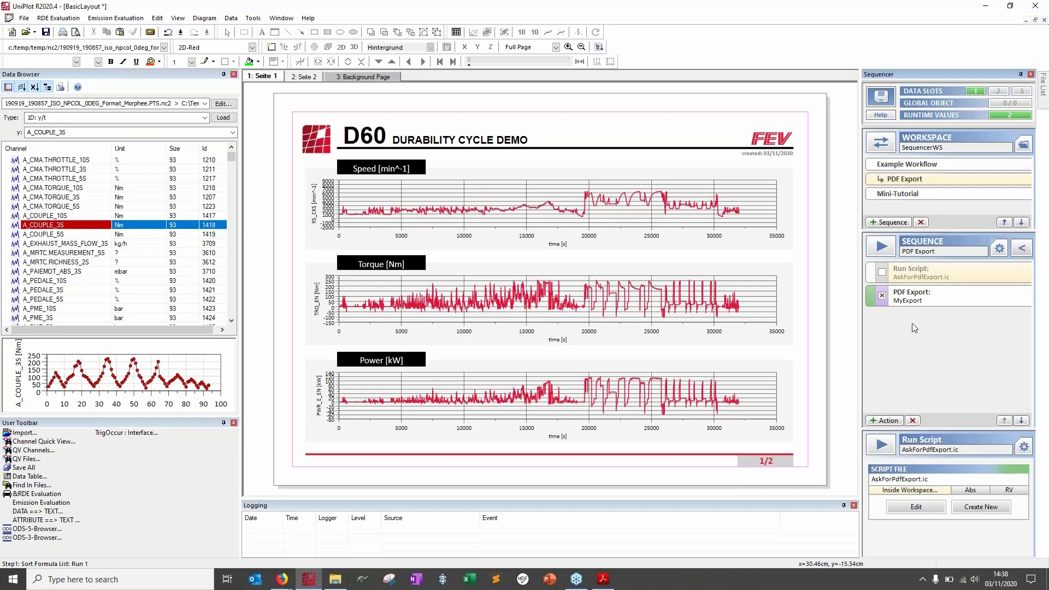
click(882, 273)
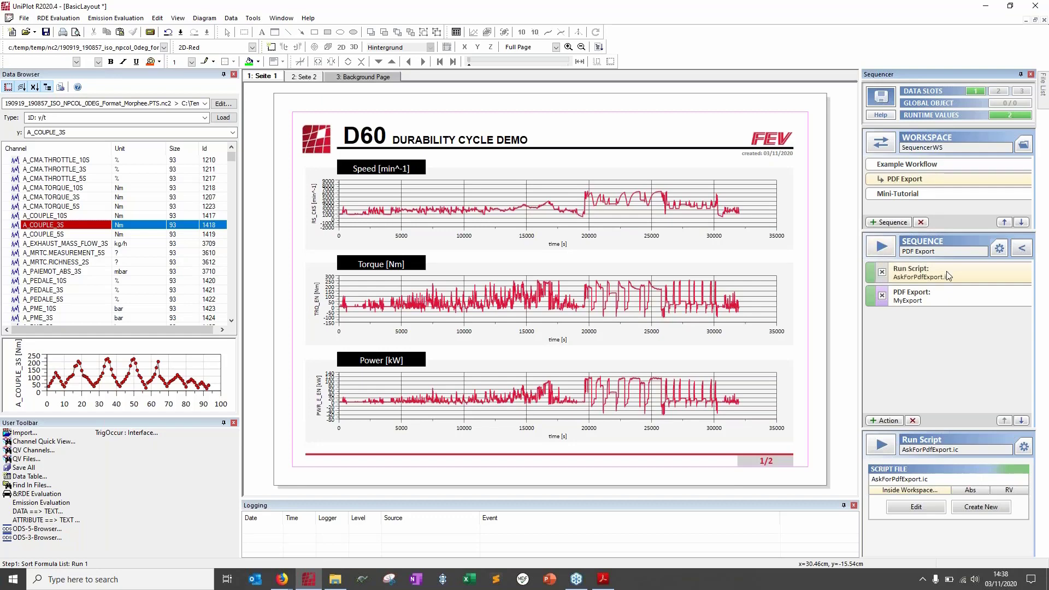
click(1023, 249)
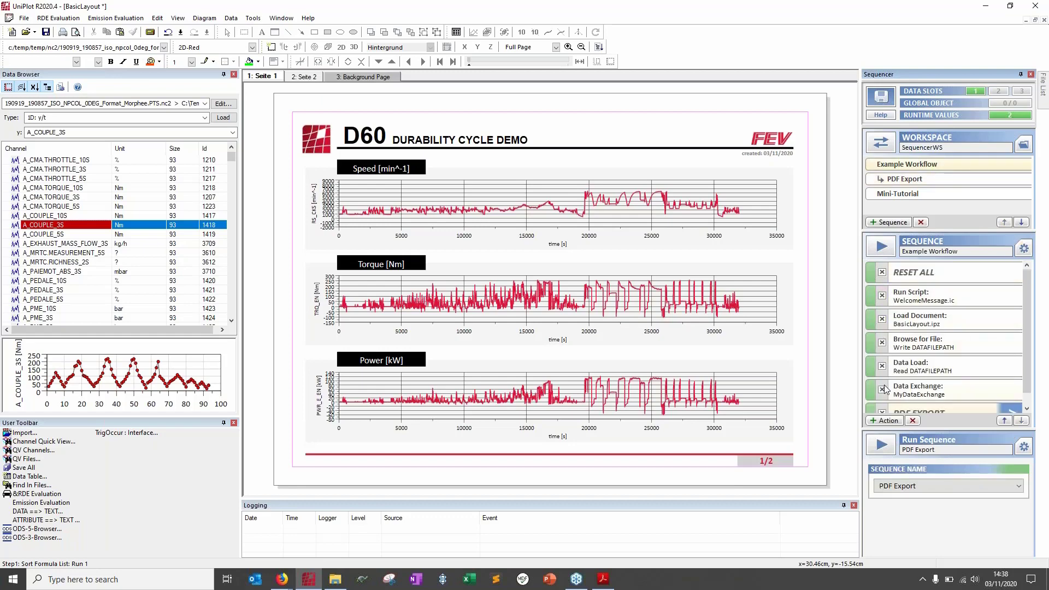
Look through the Example Workflow actions and show the settings of its WelcomeMessage.ic script action.
scroll(1026, 306, down, 1)
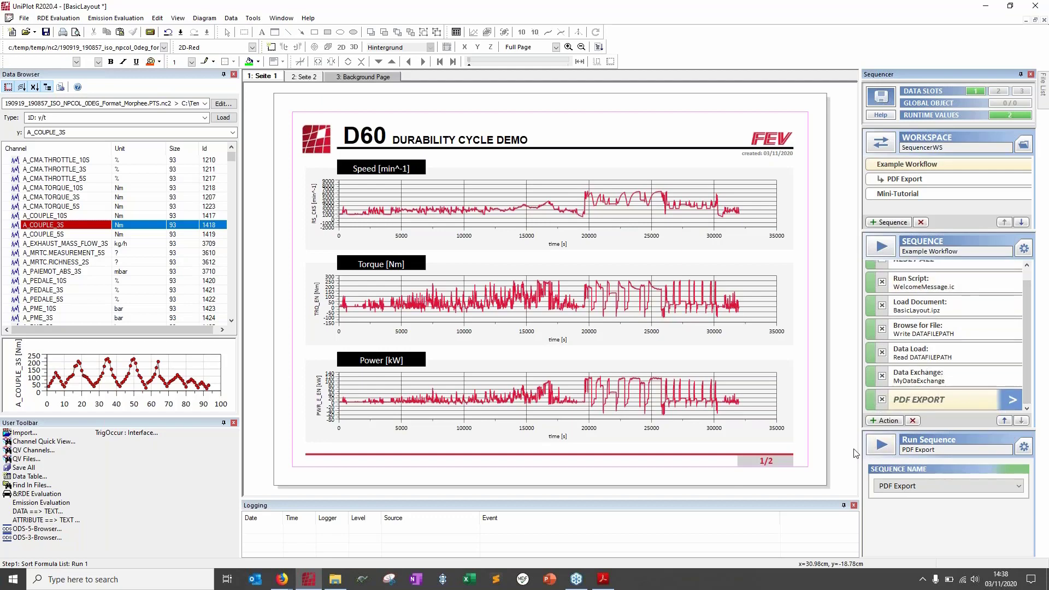
scroll(1023, 347, up, 1)
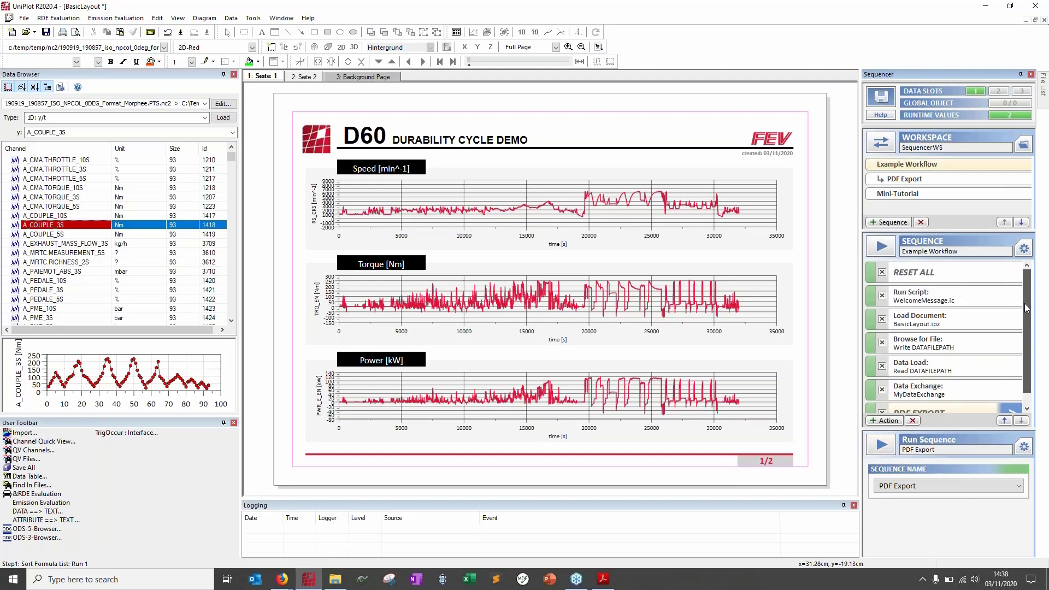
click(964, 297)
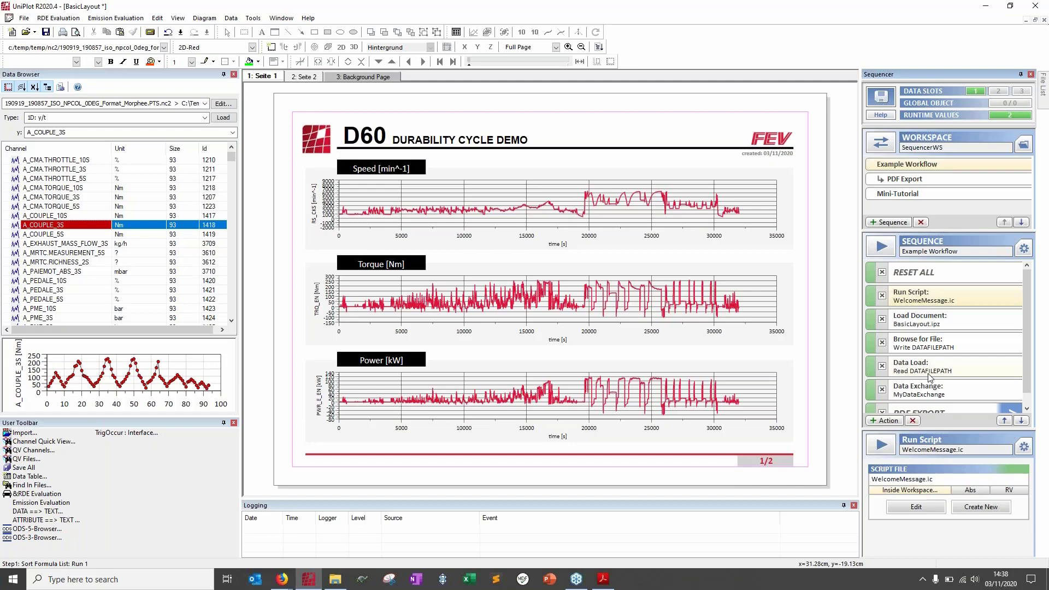
Switch to the tutorial PDF in Acrobat Reader and advance from the Sequencer slide to the END slide.
click(603, 579)
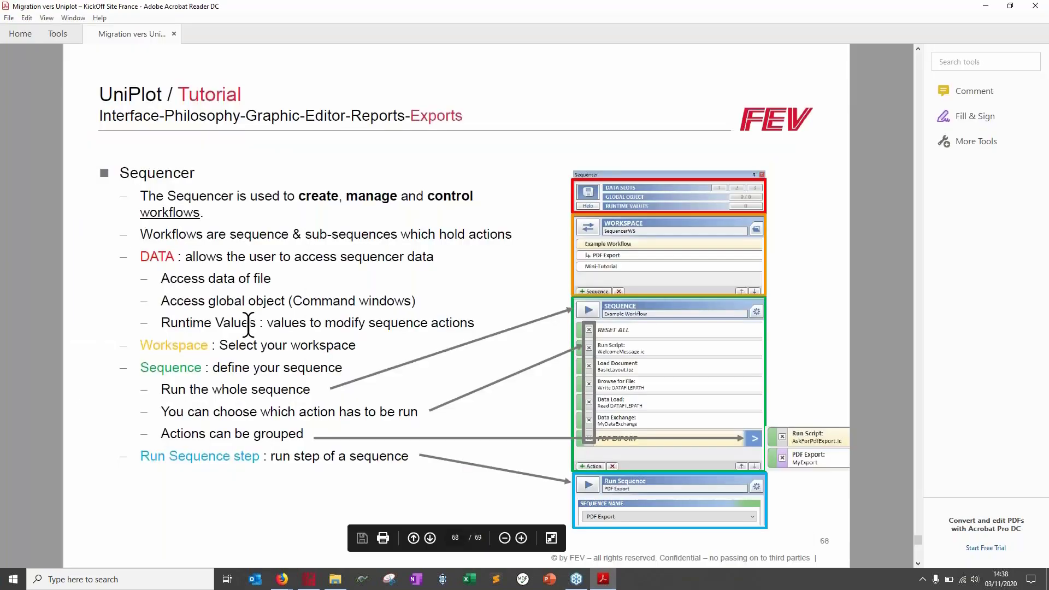
click(249, 326)
scroll(55, 260, down, 1)
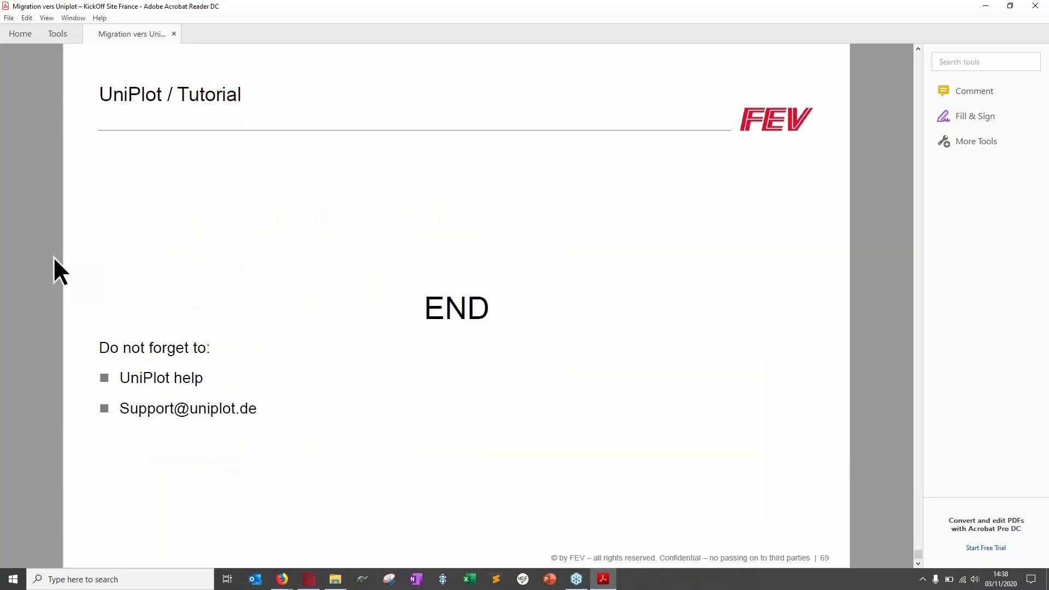
click(732, 70)
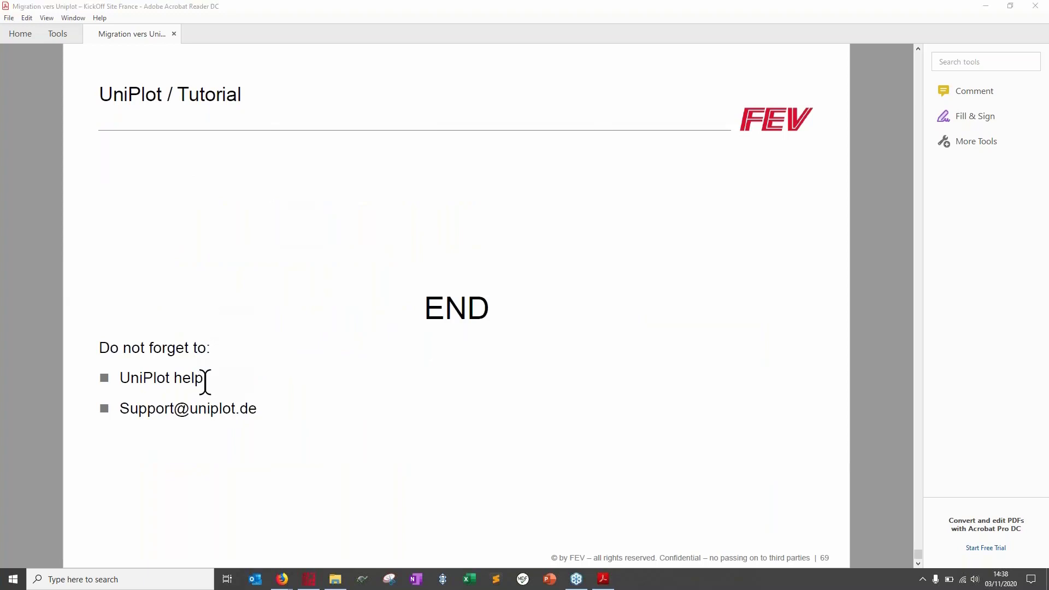
Switch back to UniPlot and open the search page of the UniPlot Documentation help.
click(308, 579)
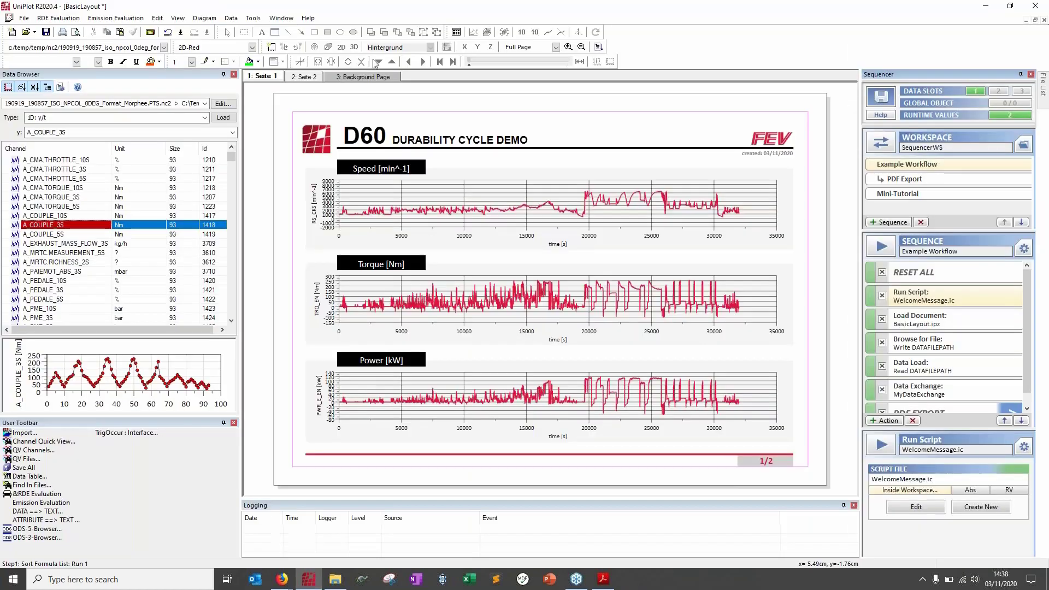
click(306, 18)
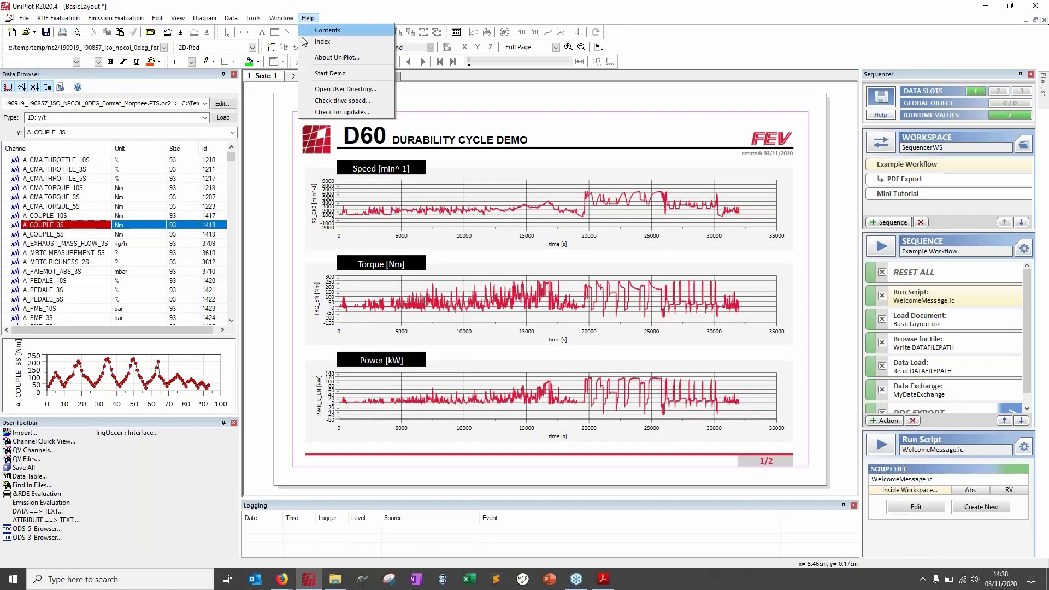
click(331, 42)
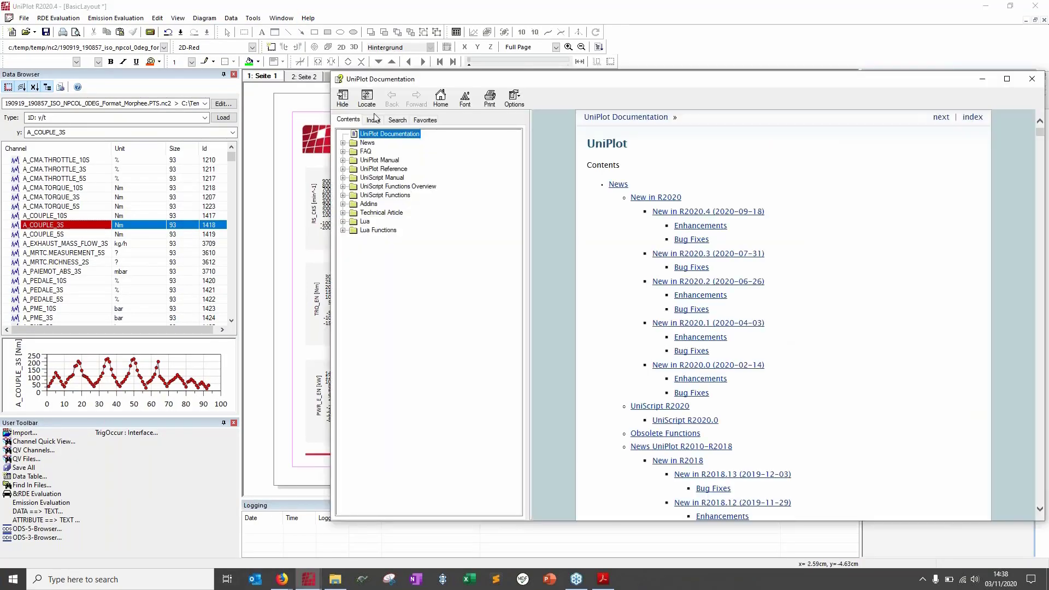
click(398, 120)
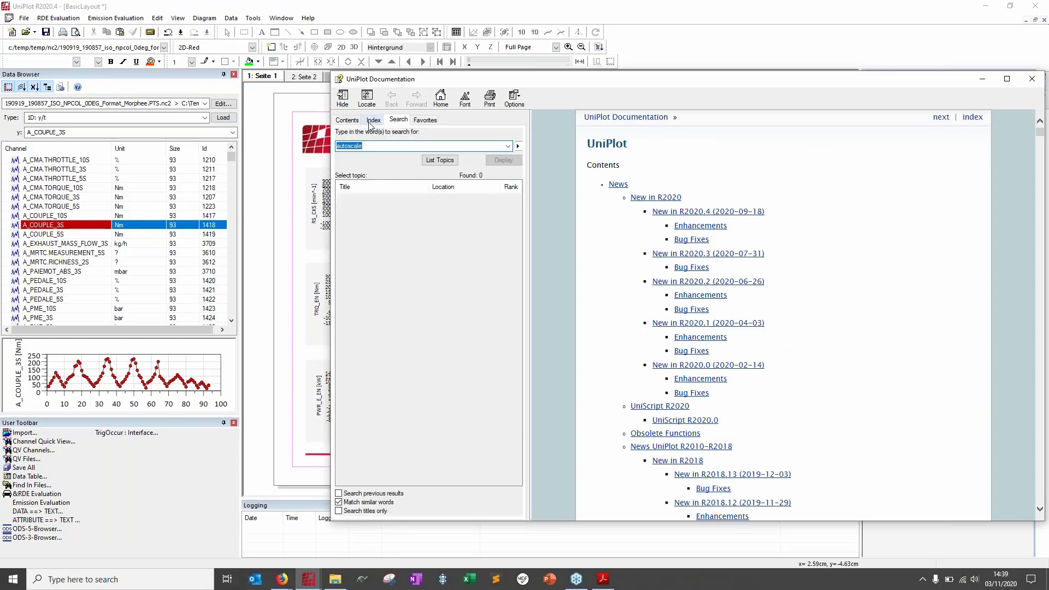